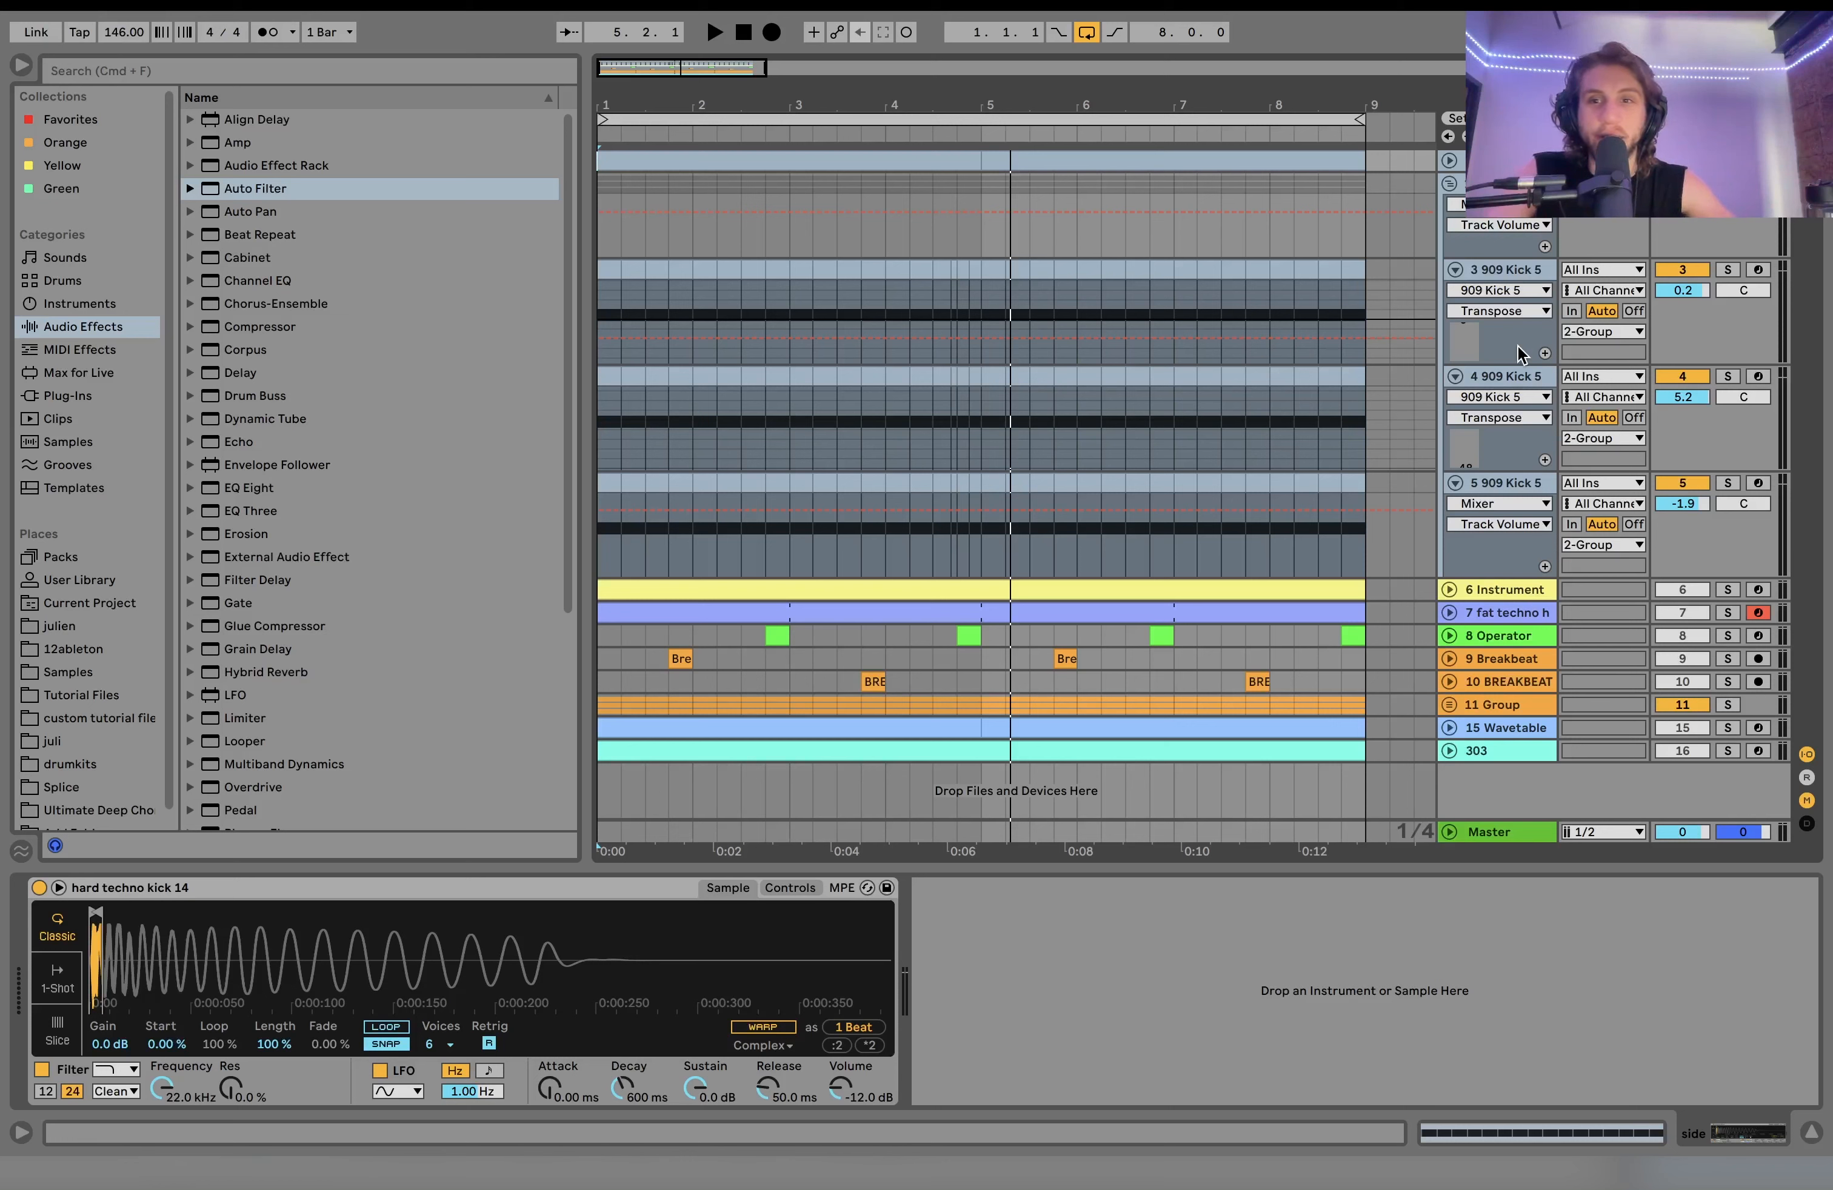
Step: Play the arrangement from its start twice to audition the full hard techno loop
key("space")
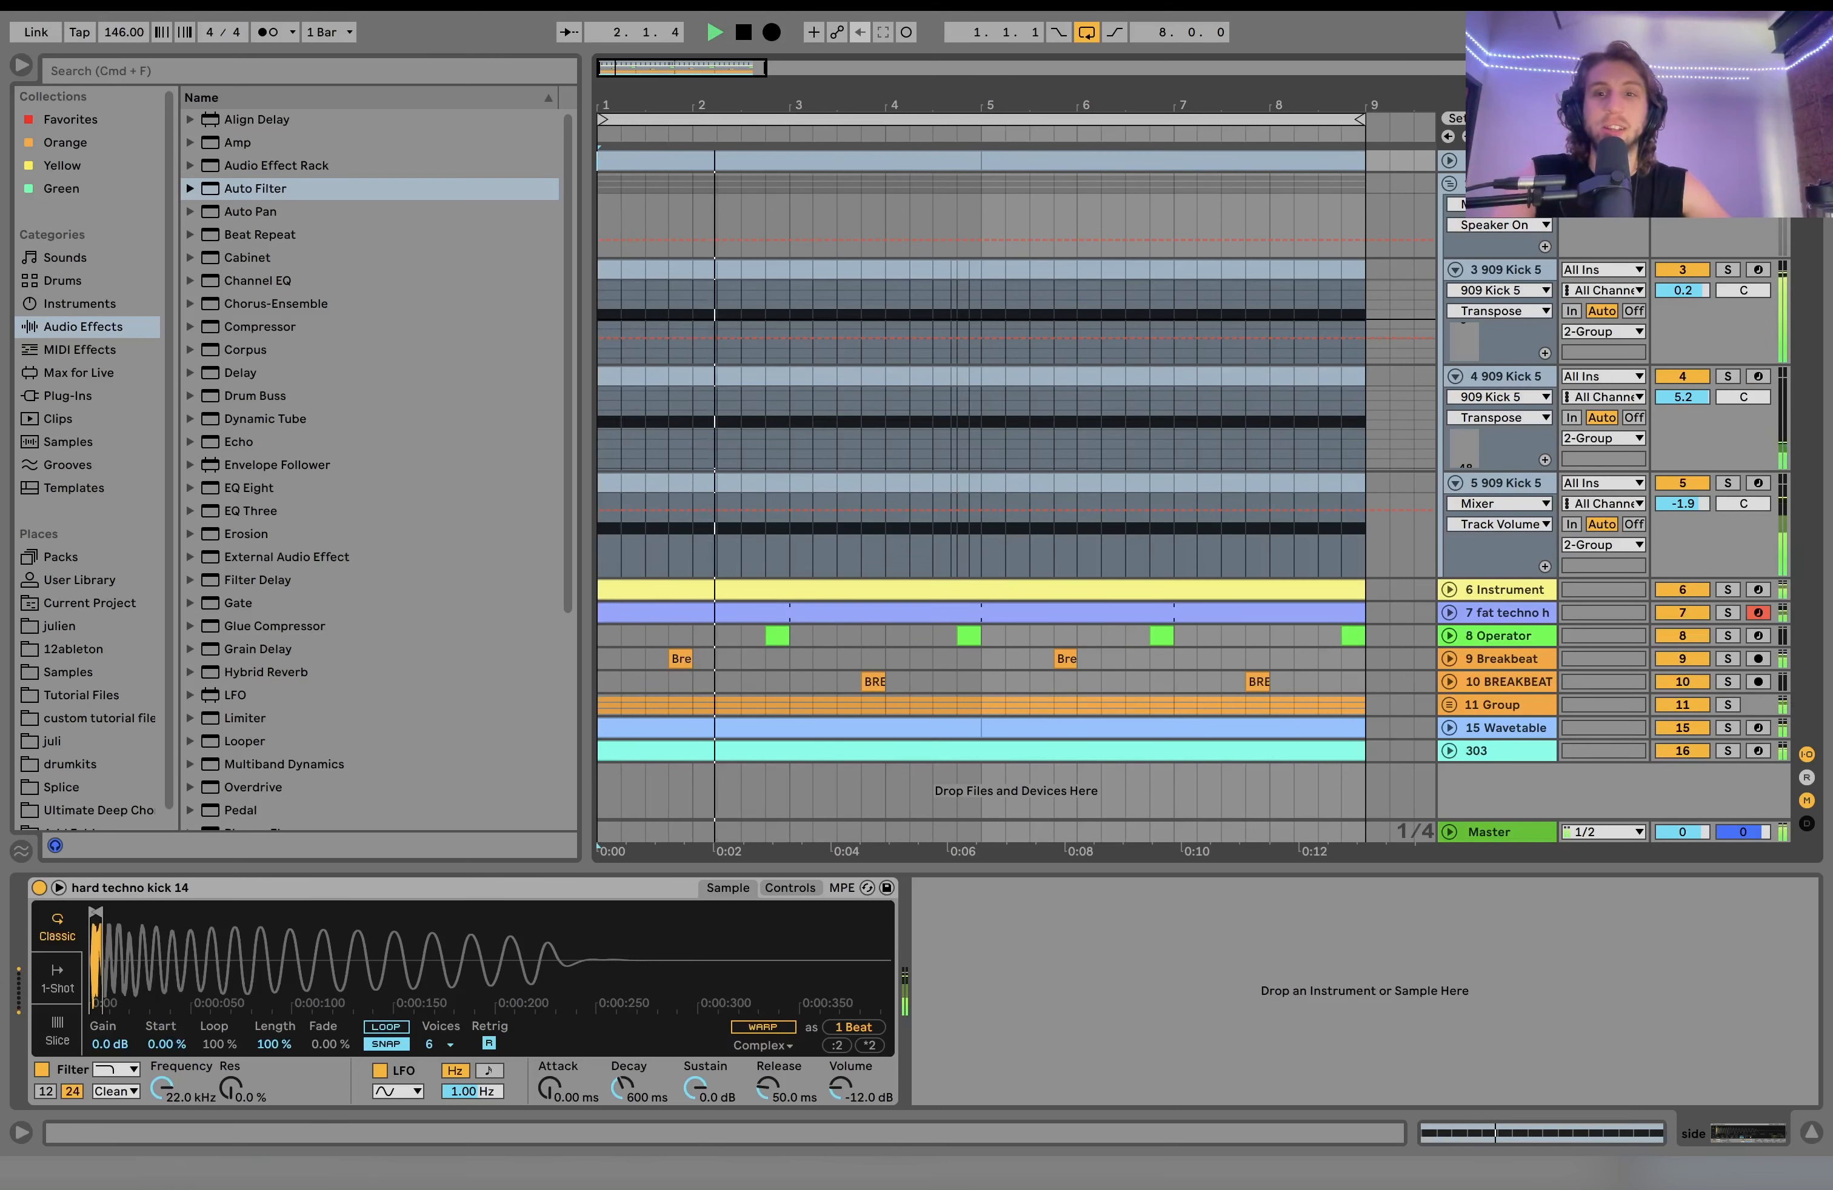
key("space")
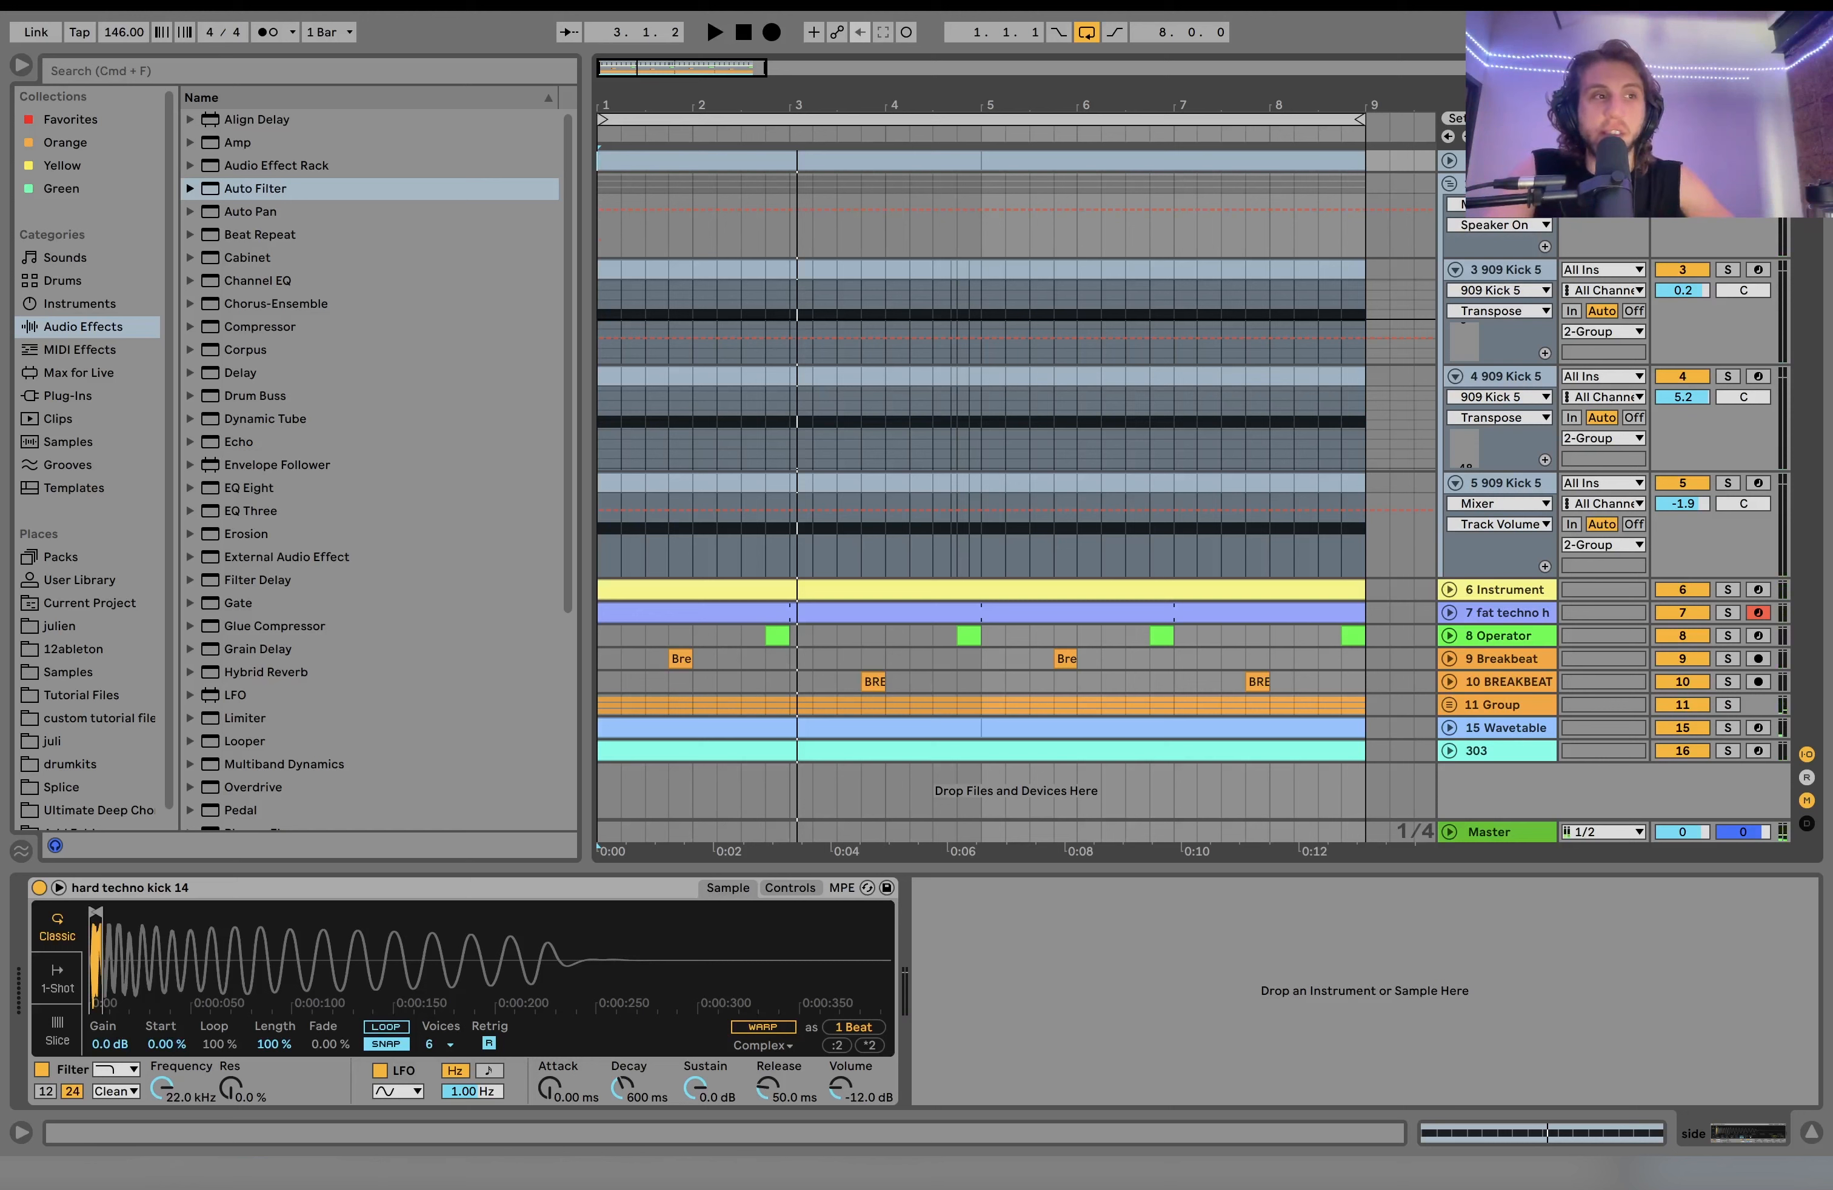
key("space")
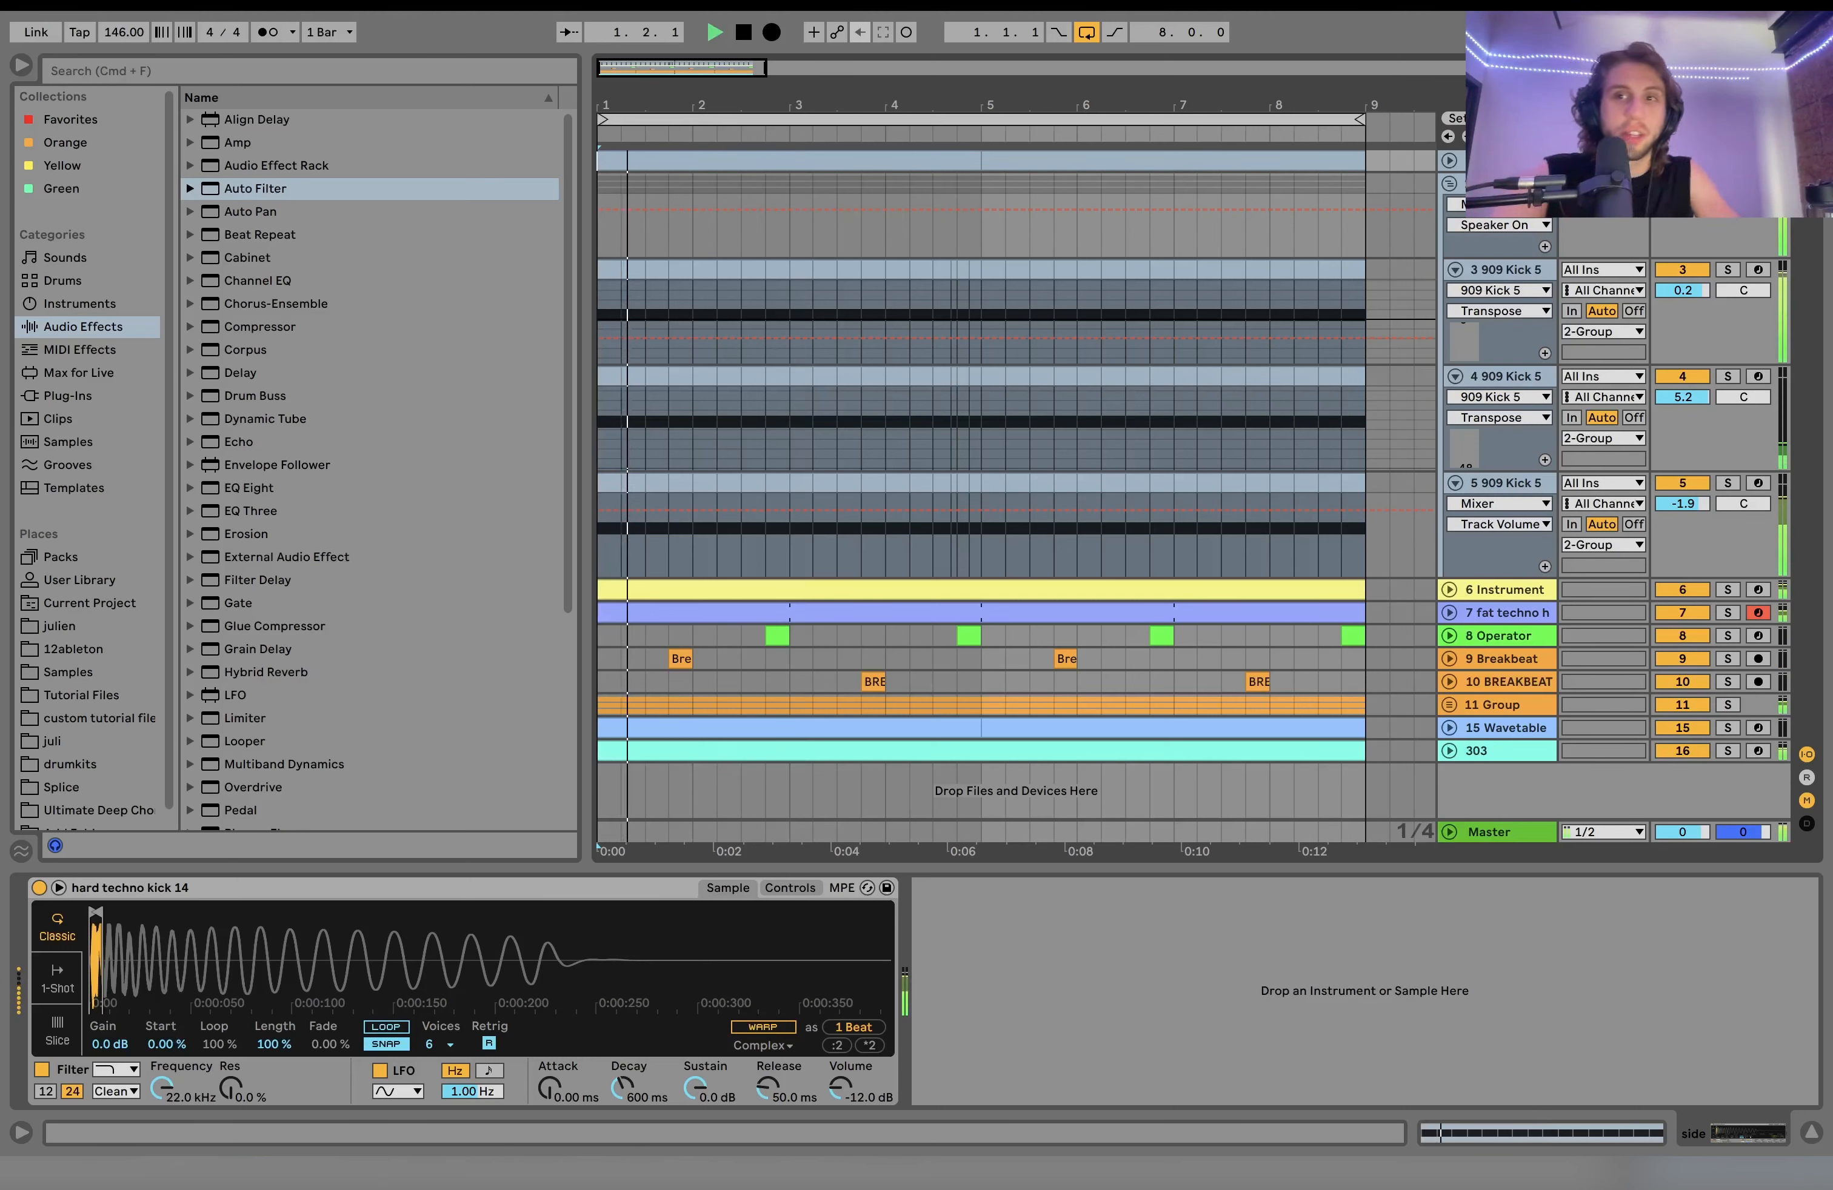
key("space")
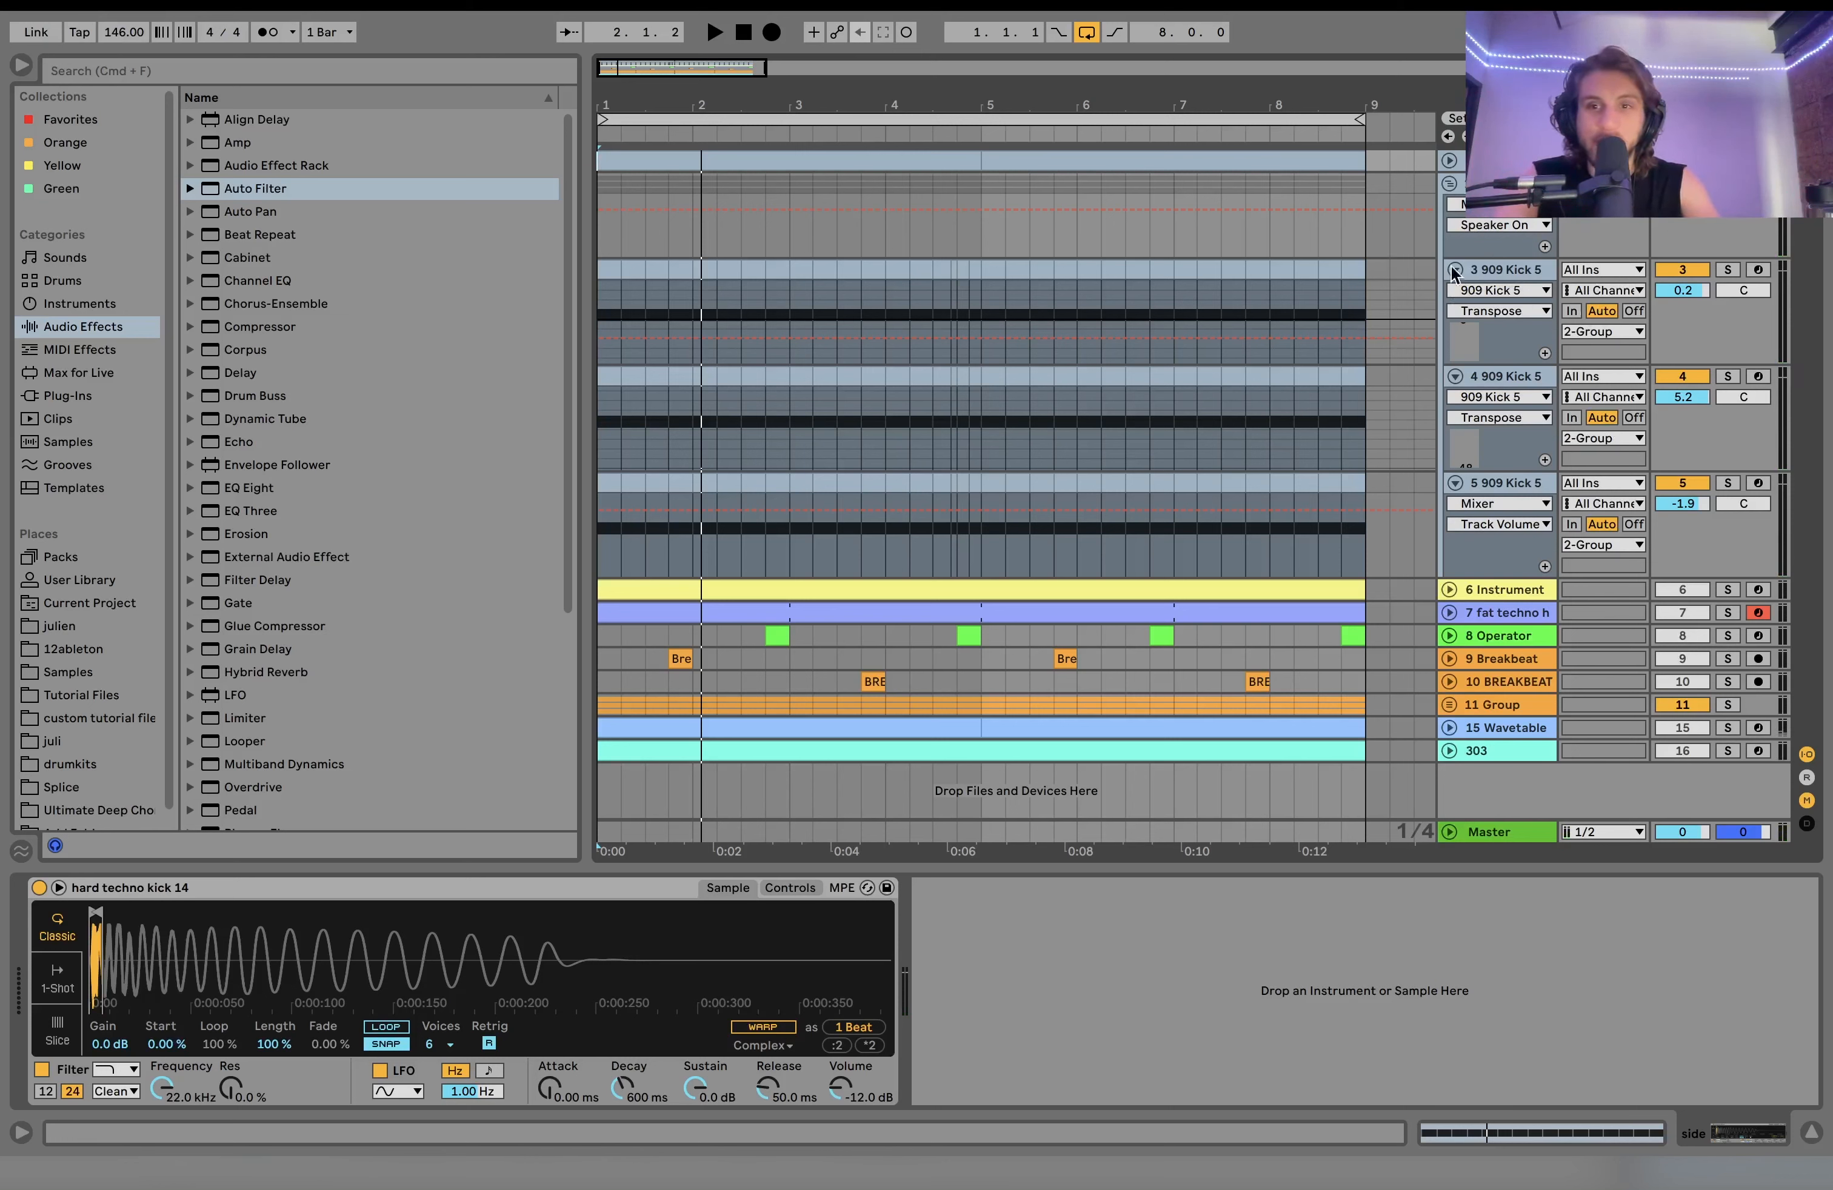
Step: Look through the device chains of the three 909 Kick 5 tracks, numbers 3, 4 and 5
left_click(1496, 277)
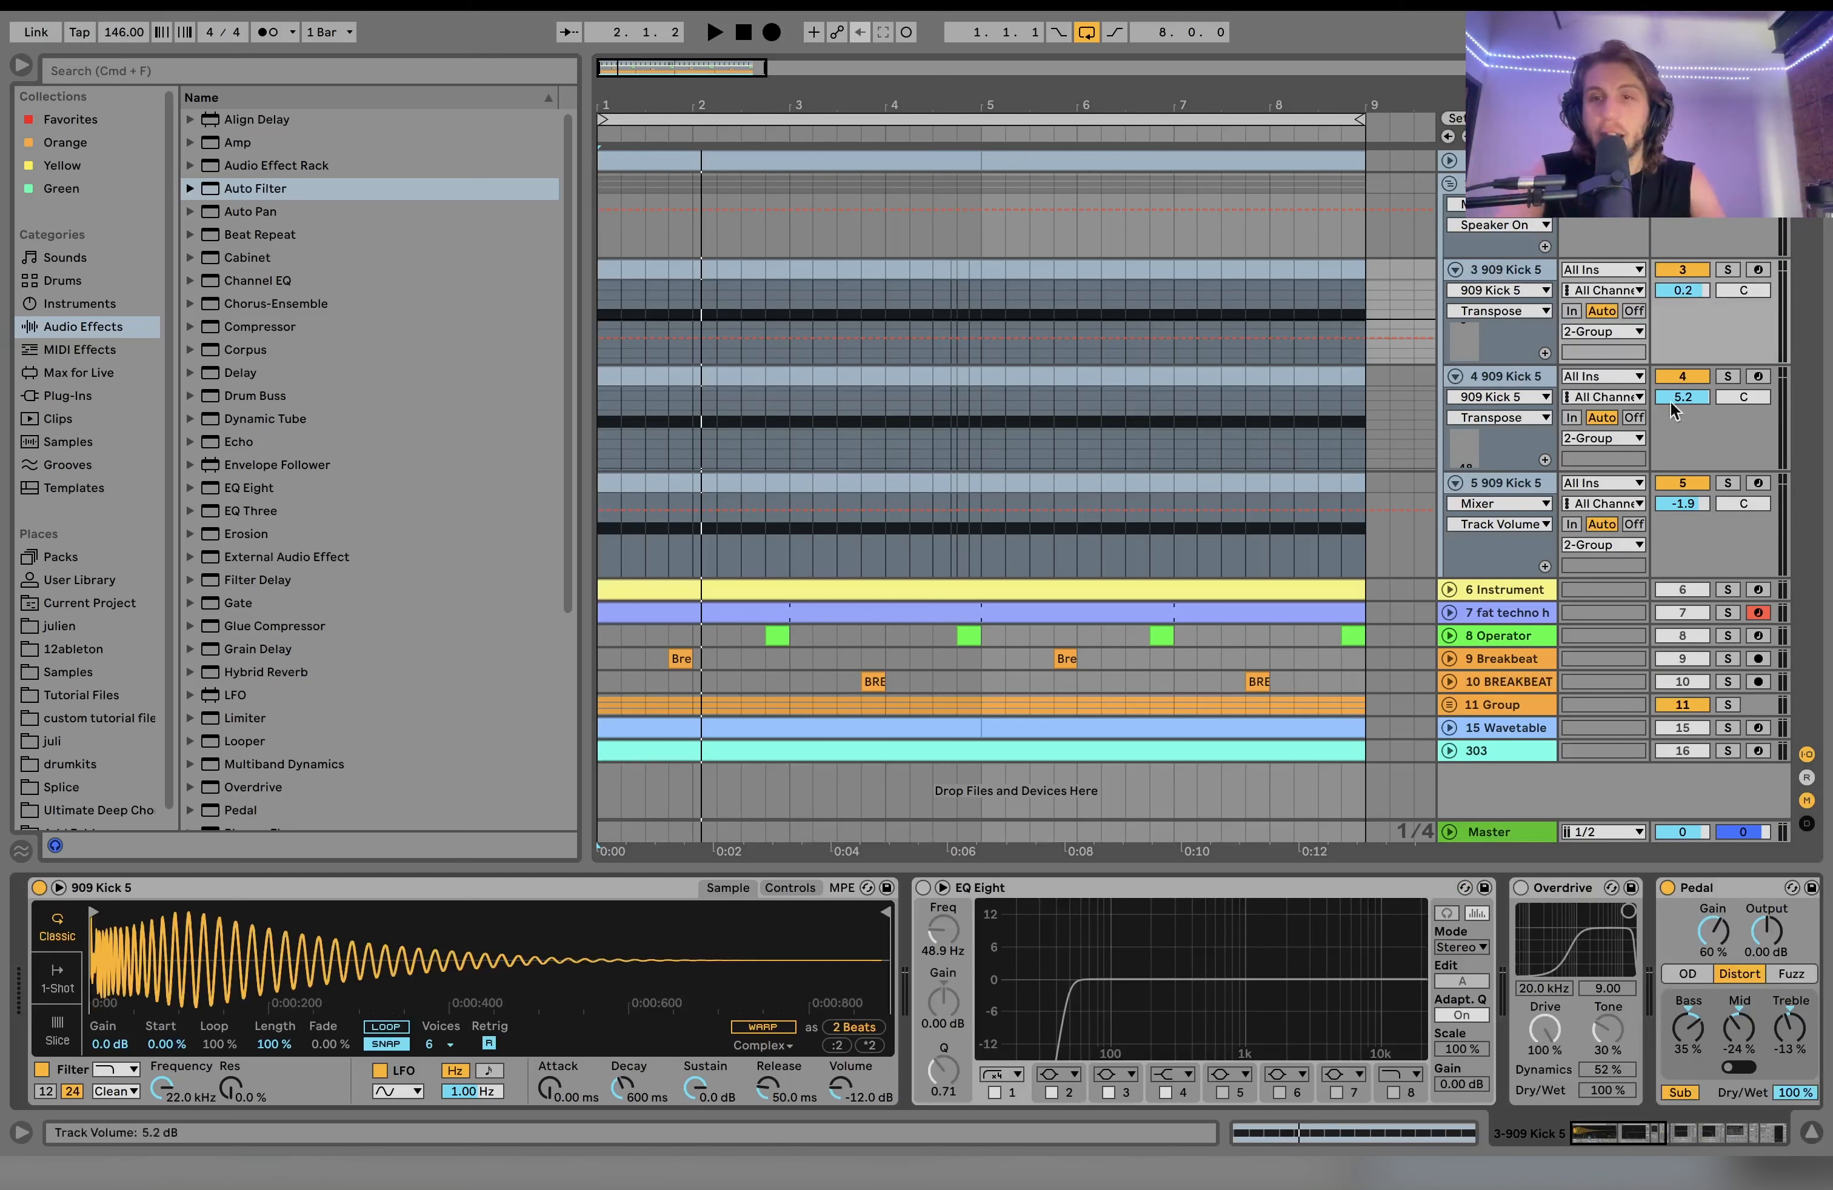
left_click(1513, 380)
left_click(1536, 496)
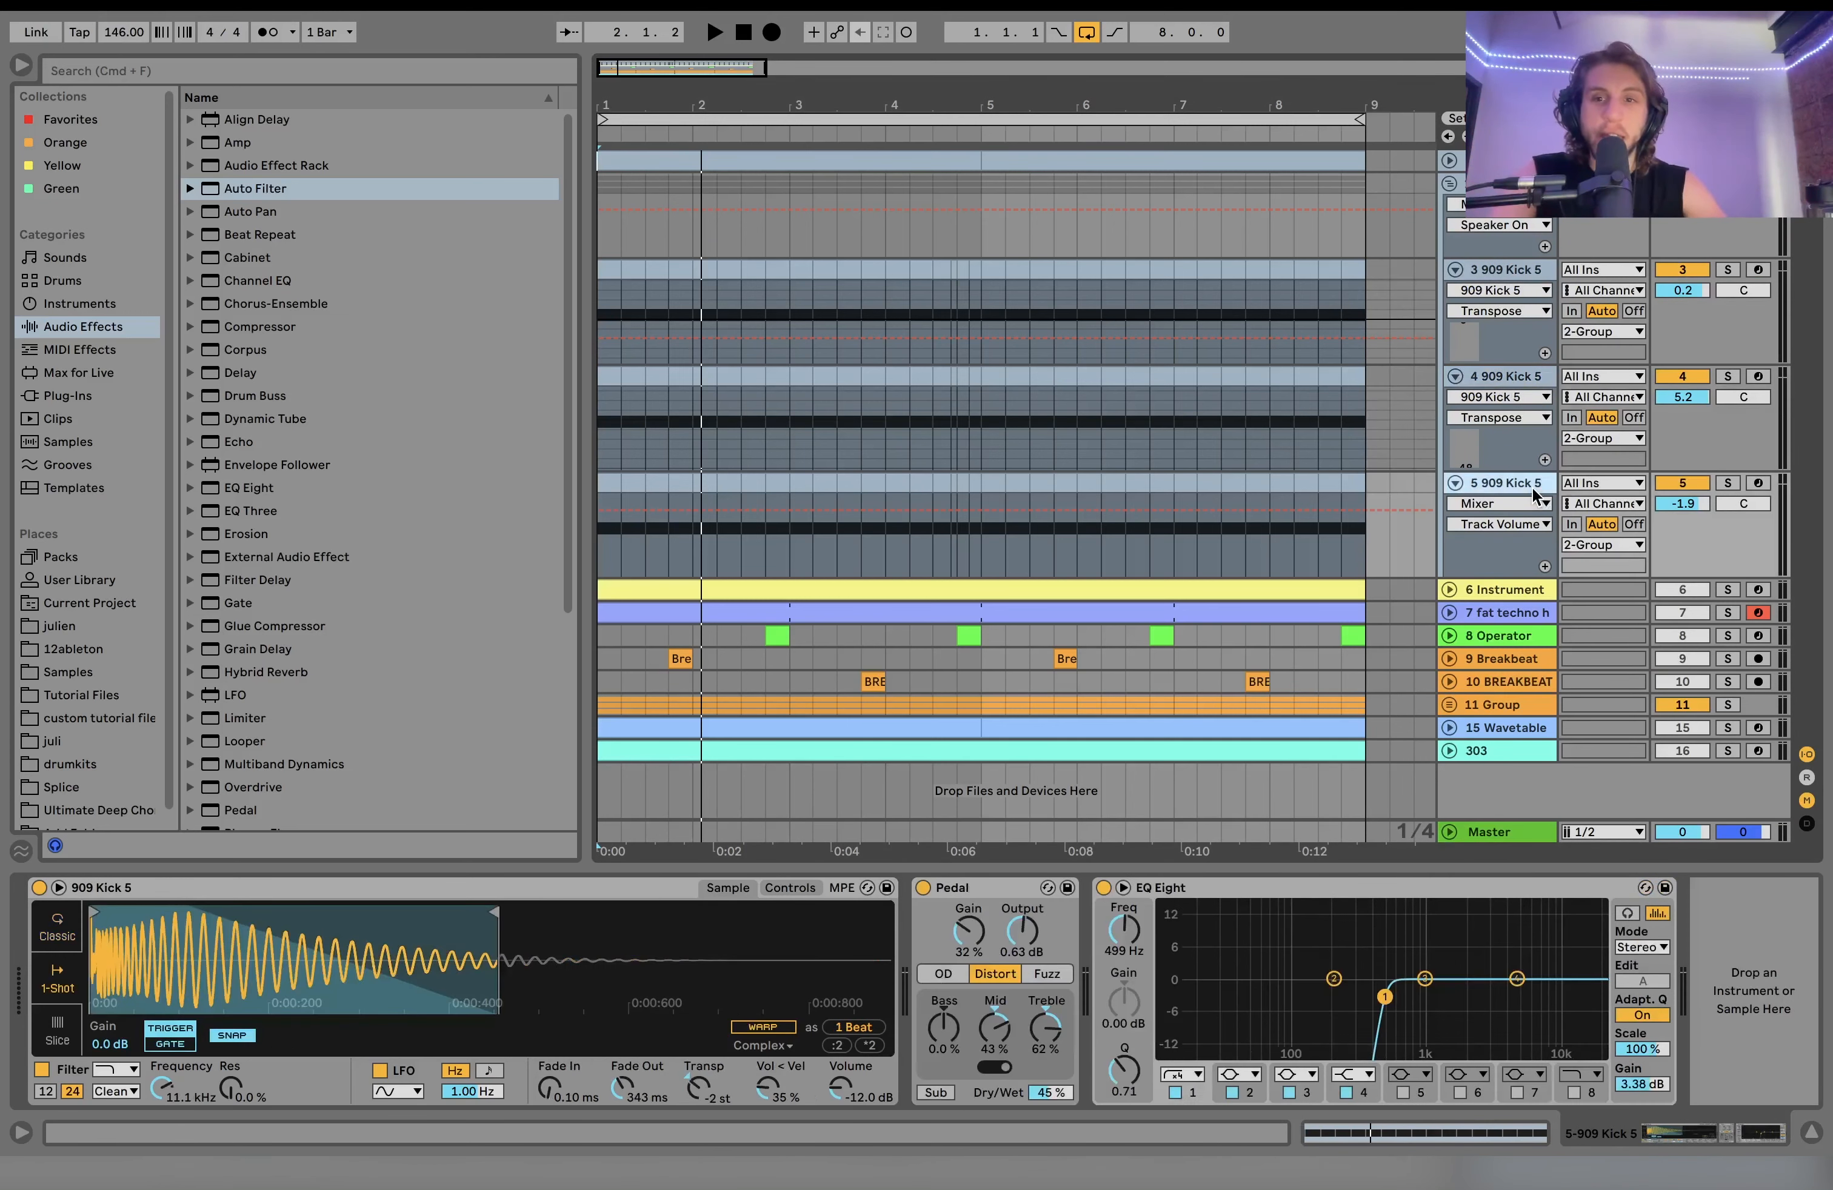
Step: Delete the disabled EQ Eight and Overdrive from the device chain of 909 Kick 5 track 3
left_click(1503, 270)
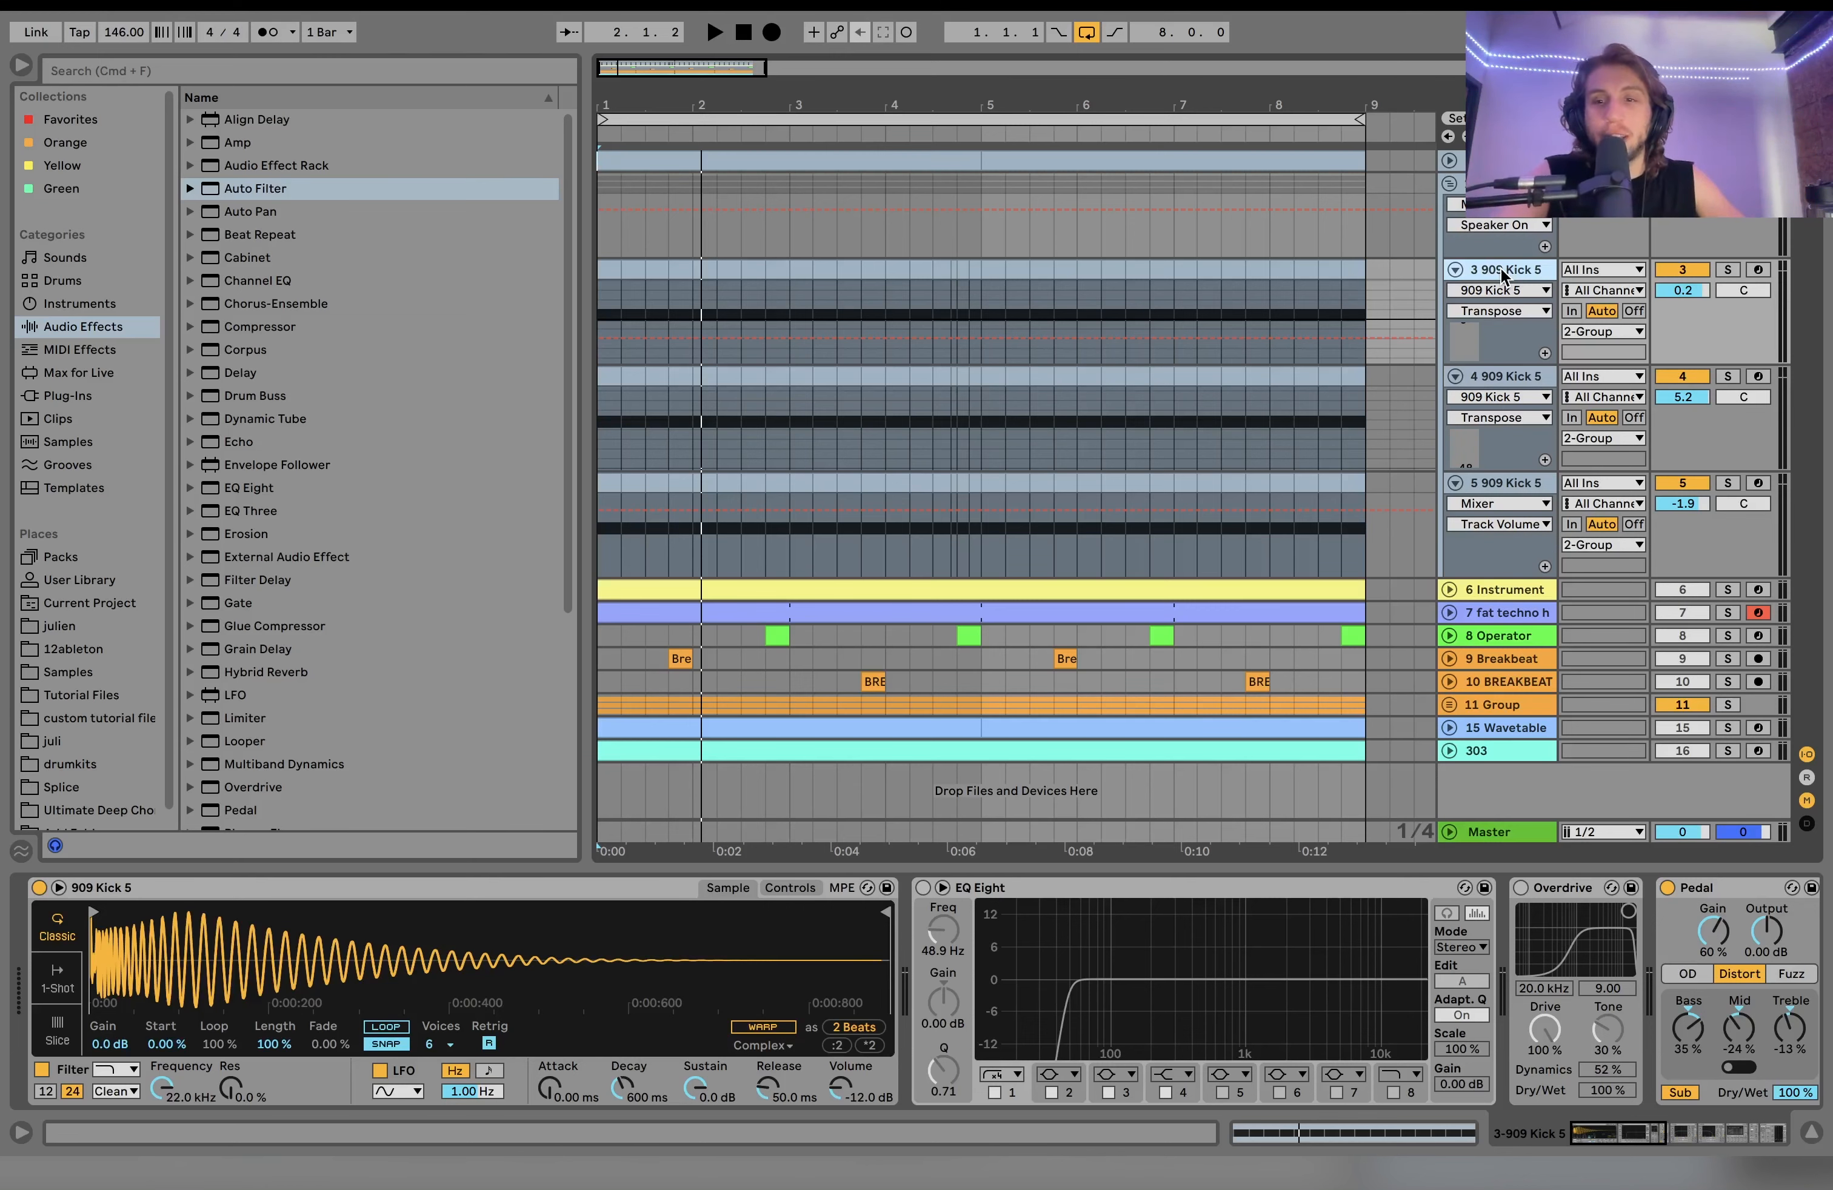
left_click(1277, 890)
key("Delete")
key("Delete")
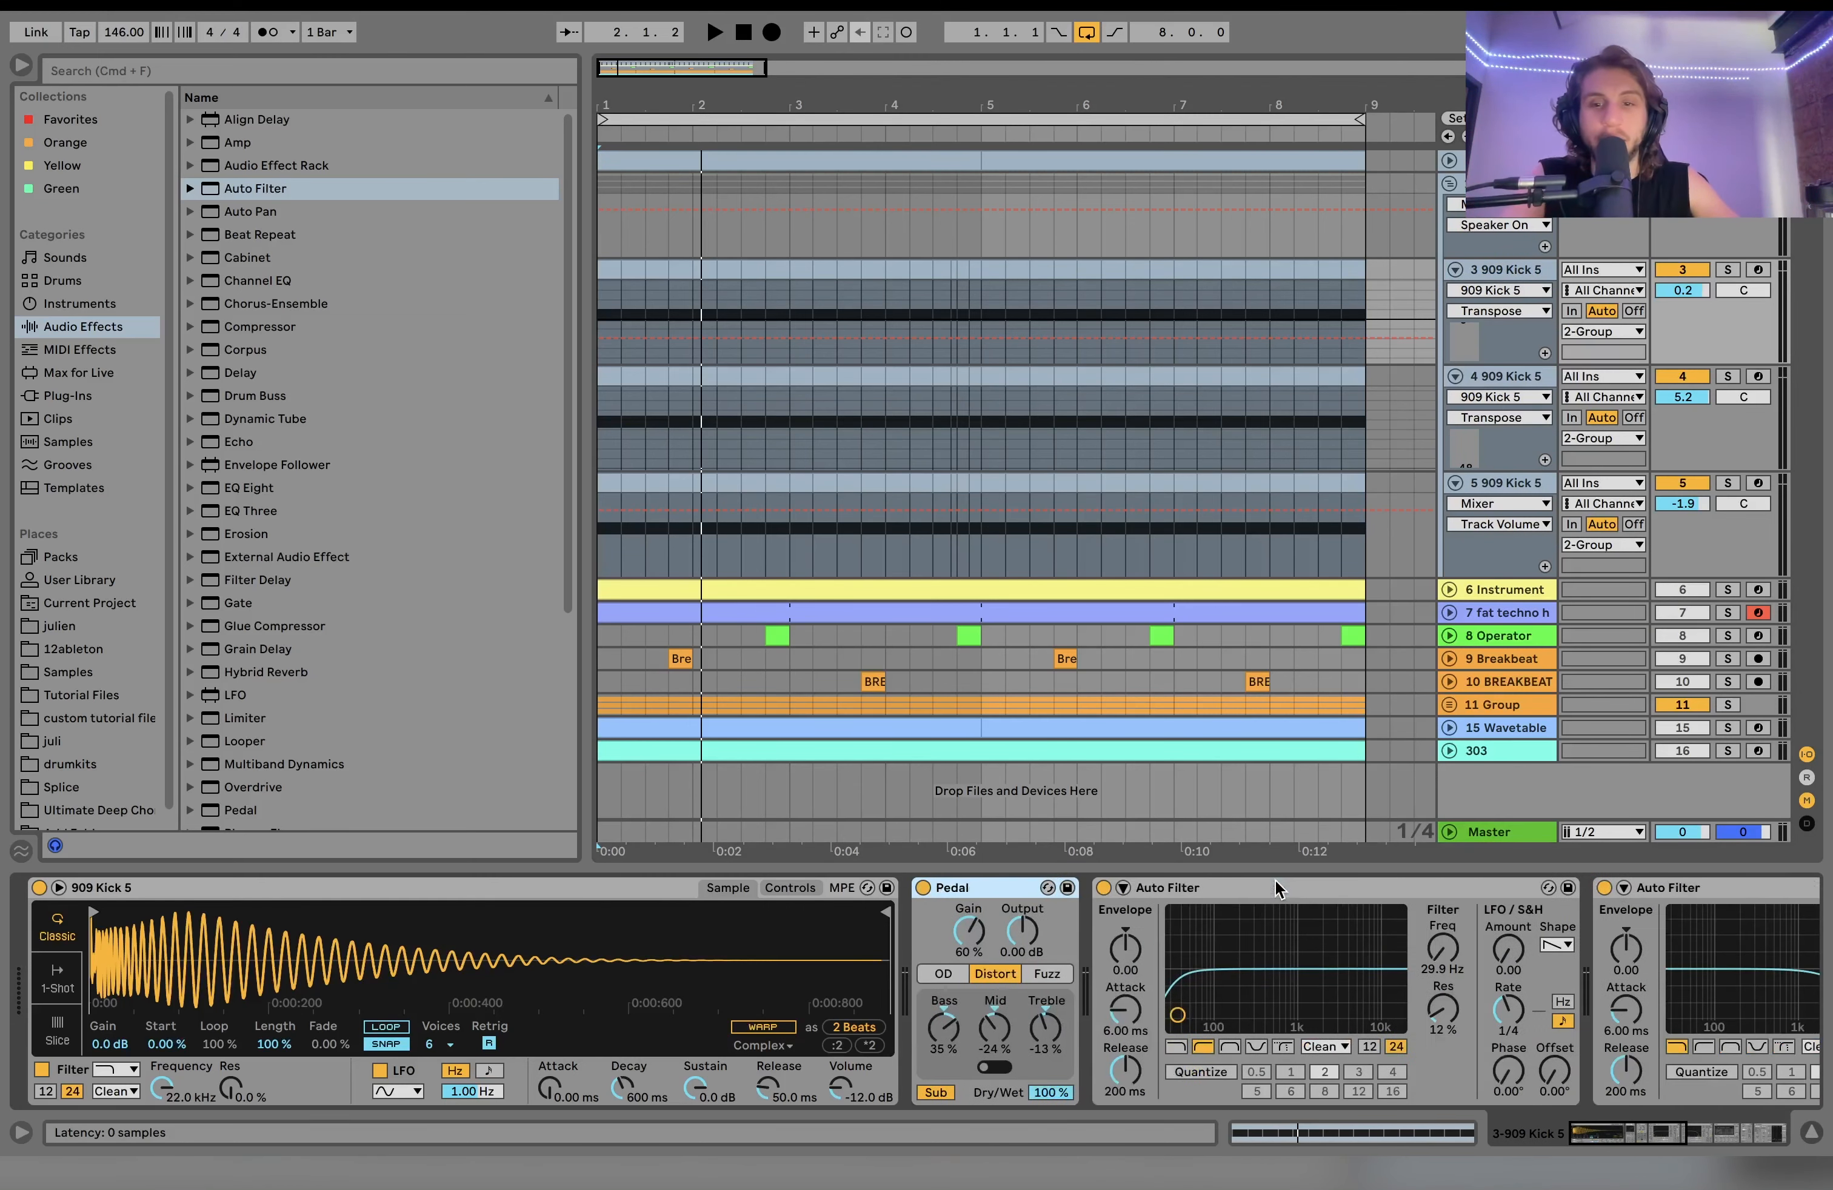
key("ctrl+Left")
key("ctrl+Right")
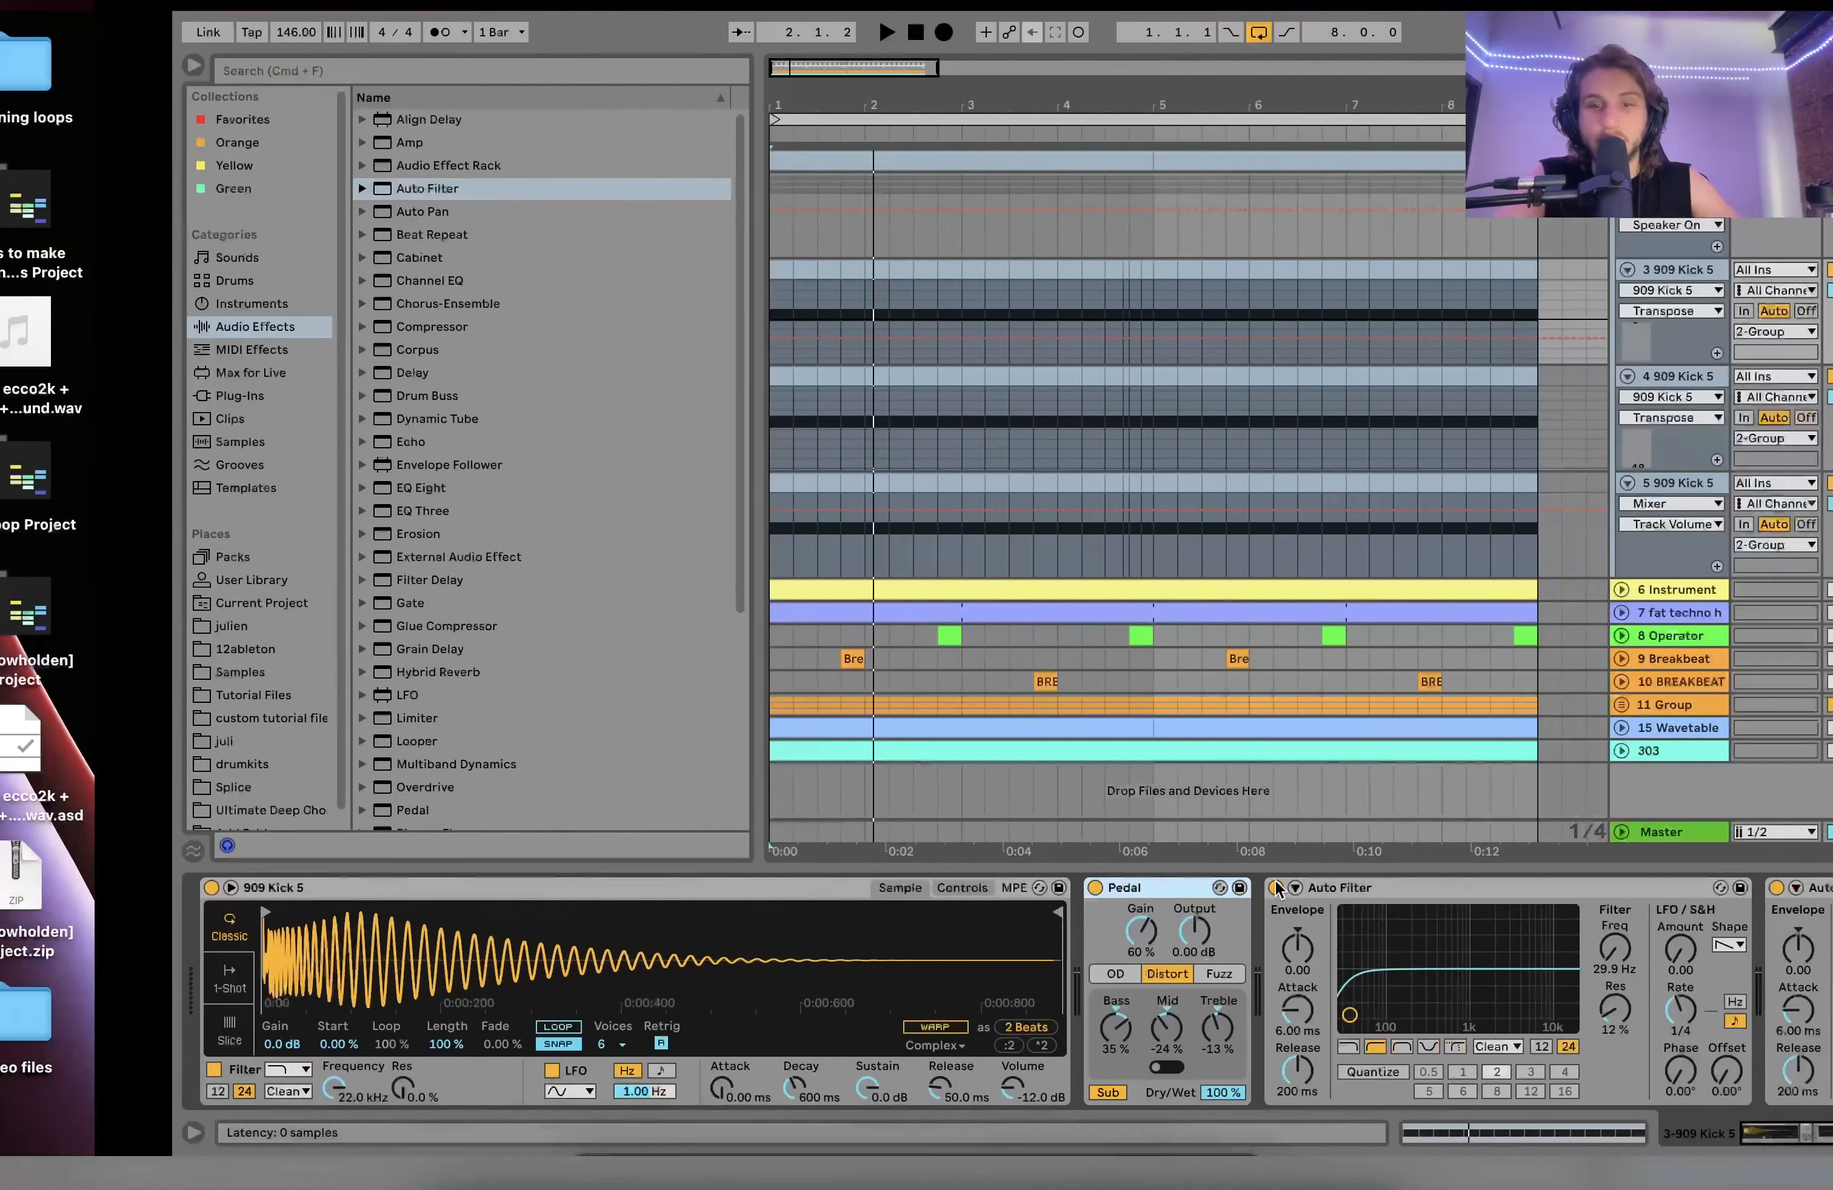
left_click(1237, 890)
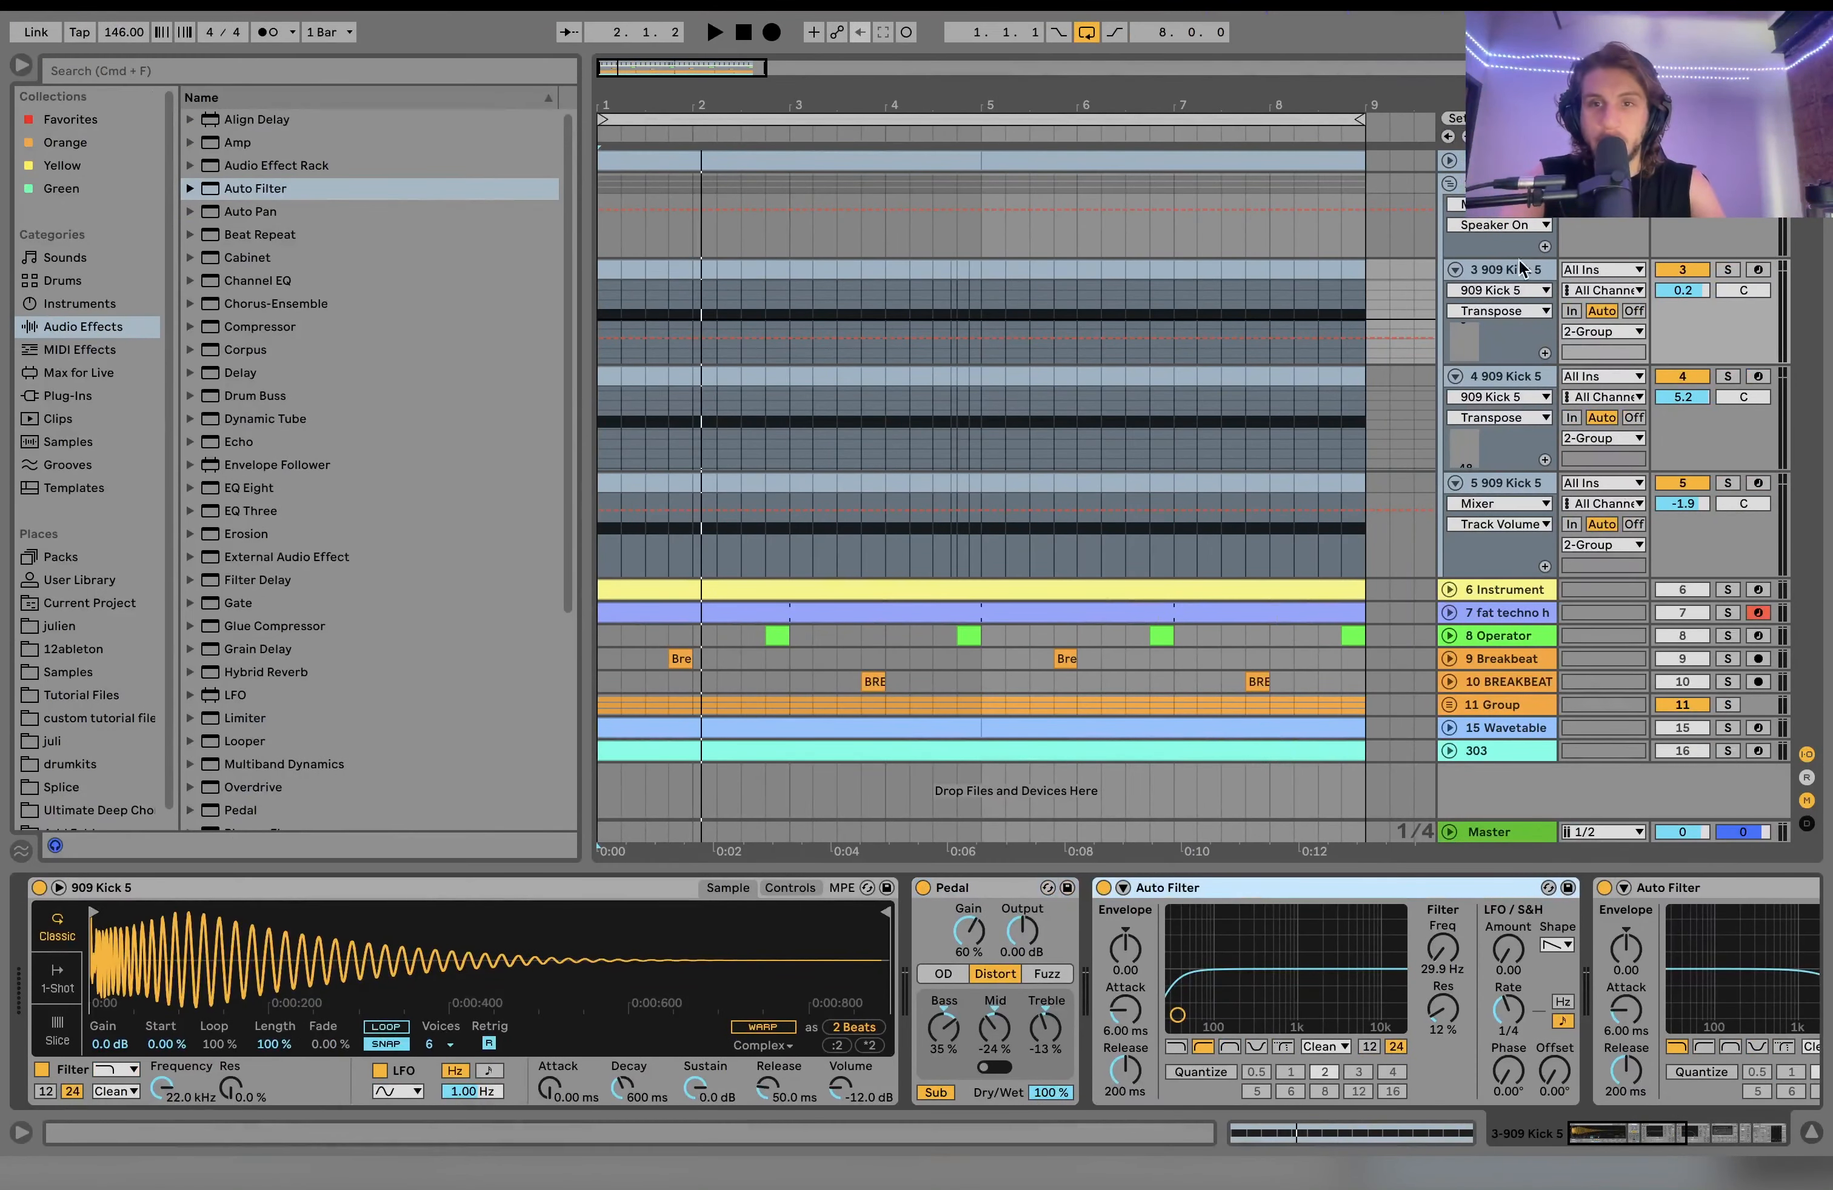
Step: Solo and audition 909 Kick 5 track 3, and show the sampler's Controls page
left_click(1729, 269)
key("space")
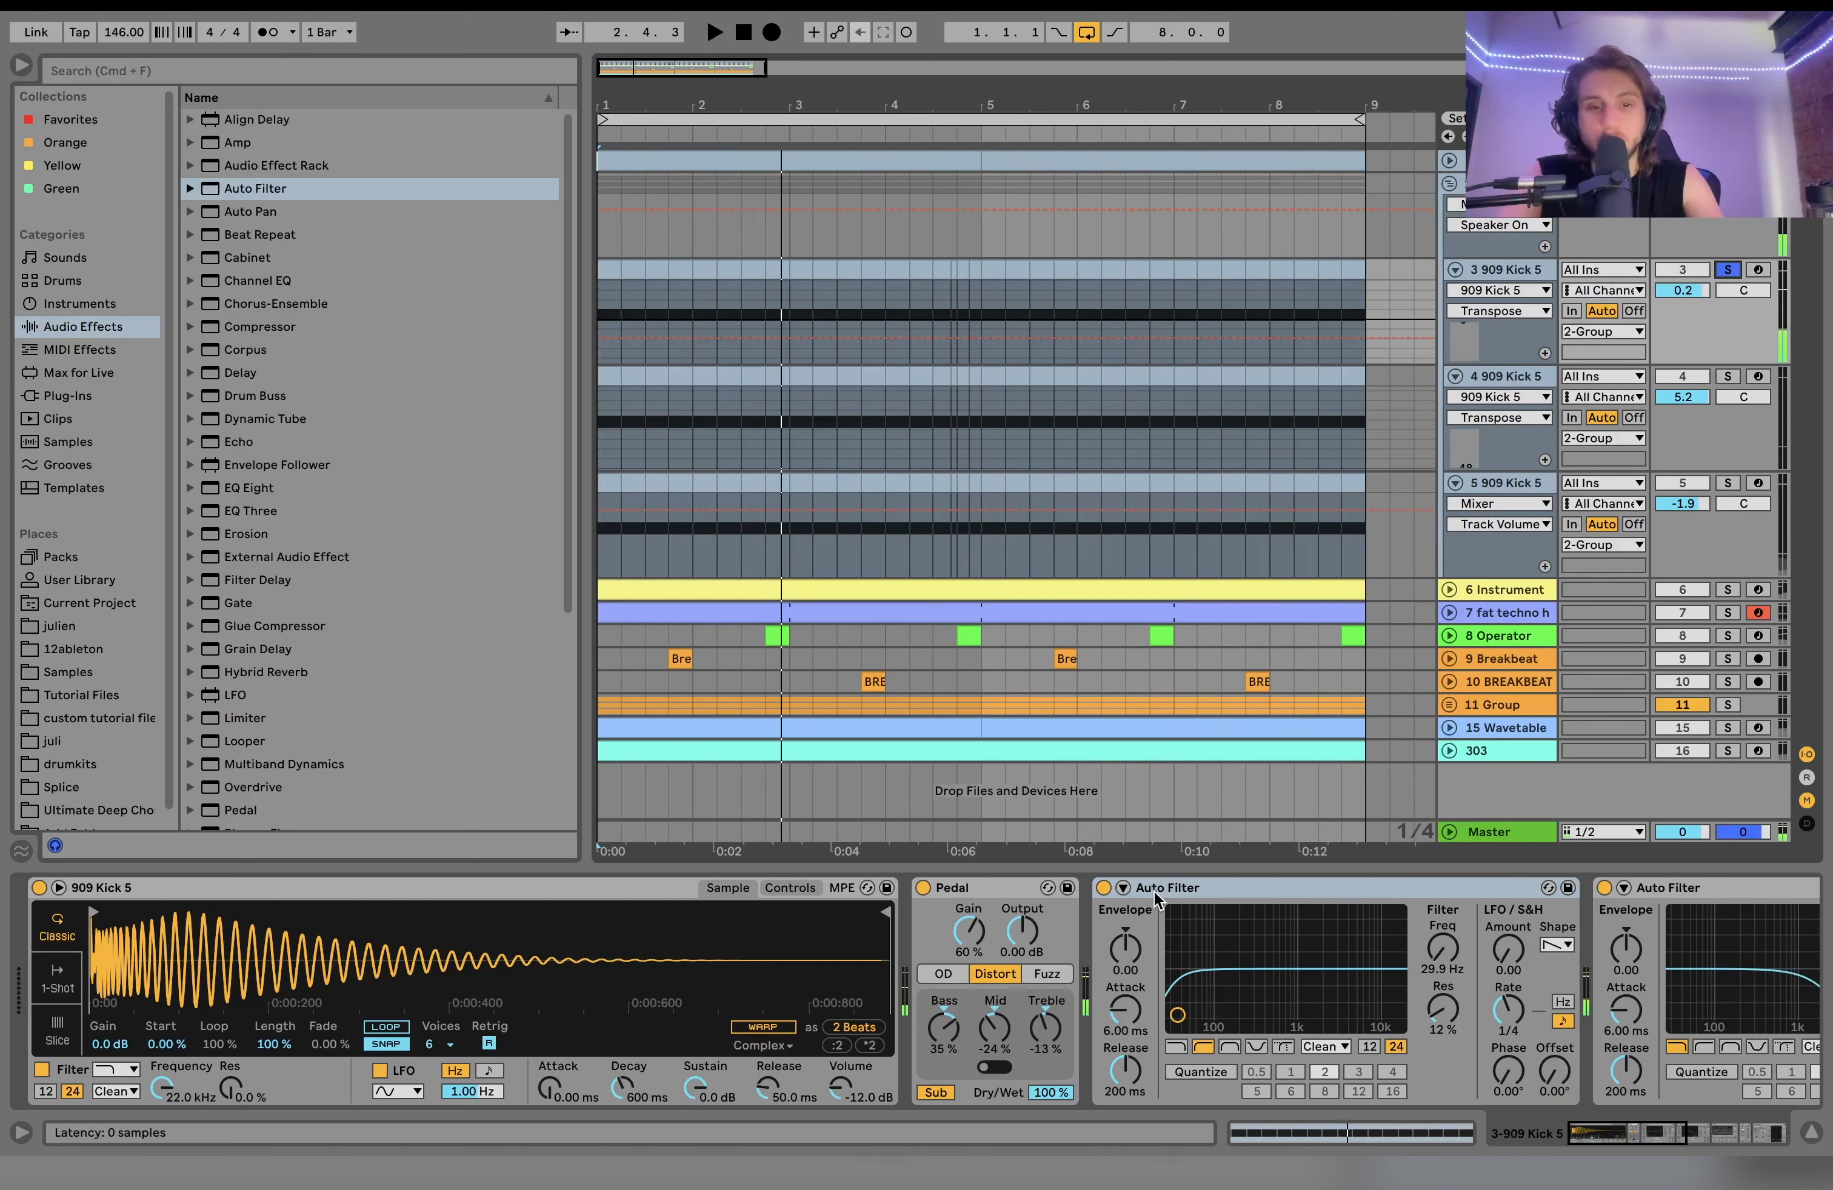
left_click(789, 889)
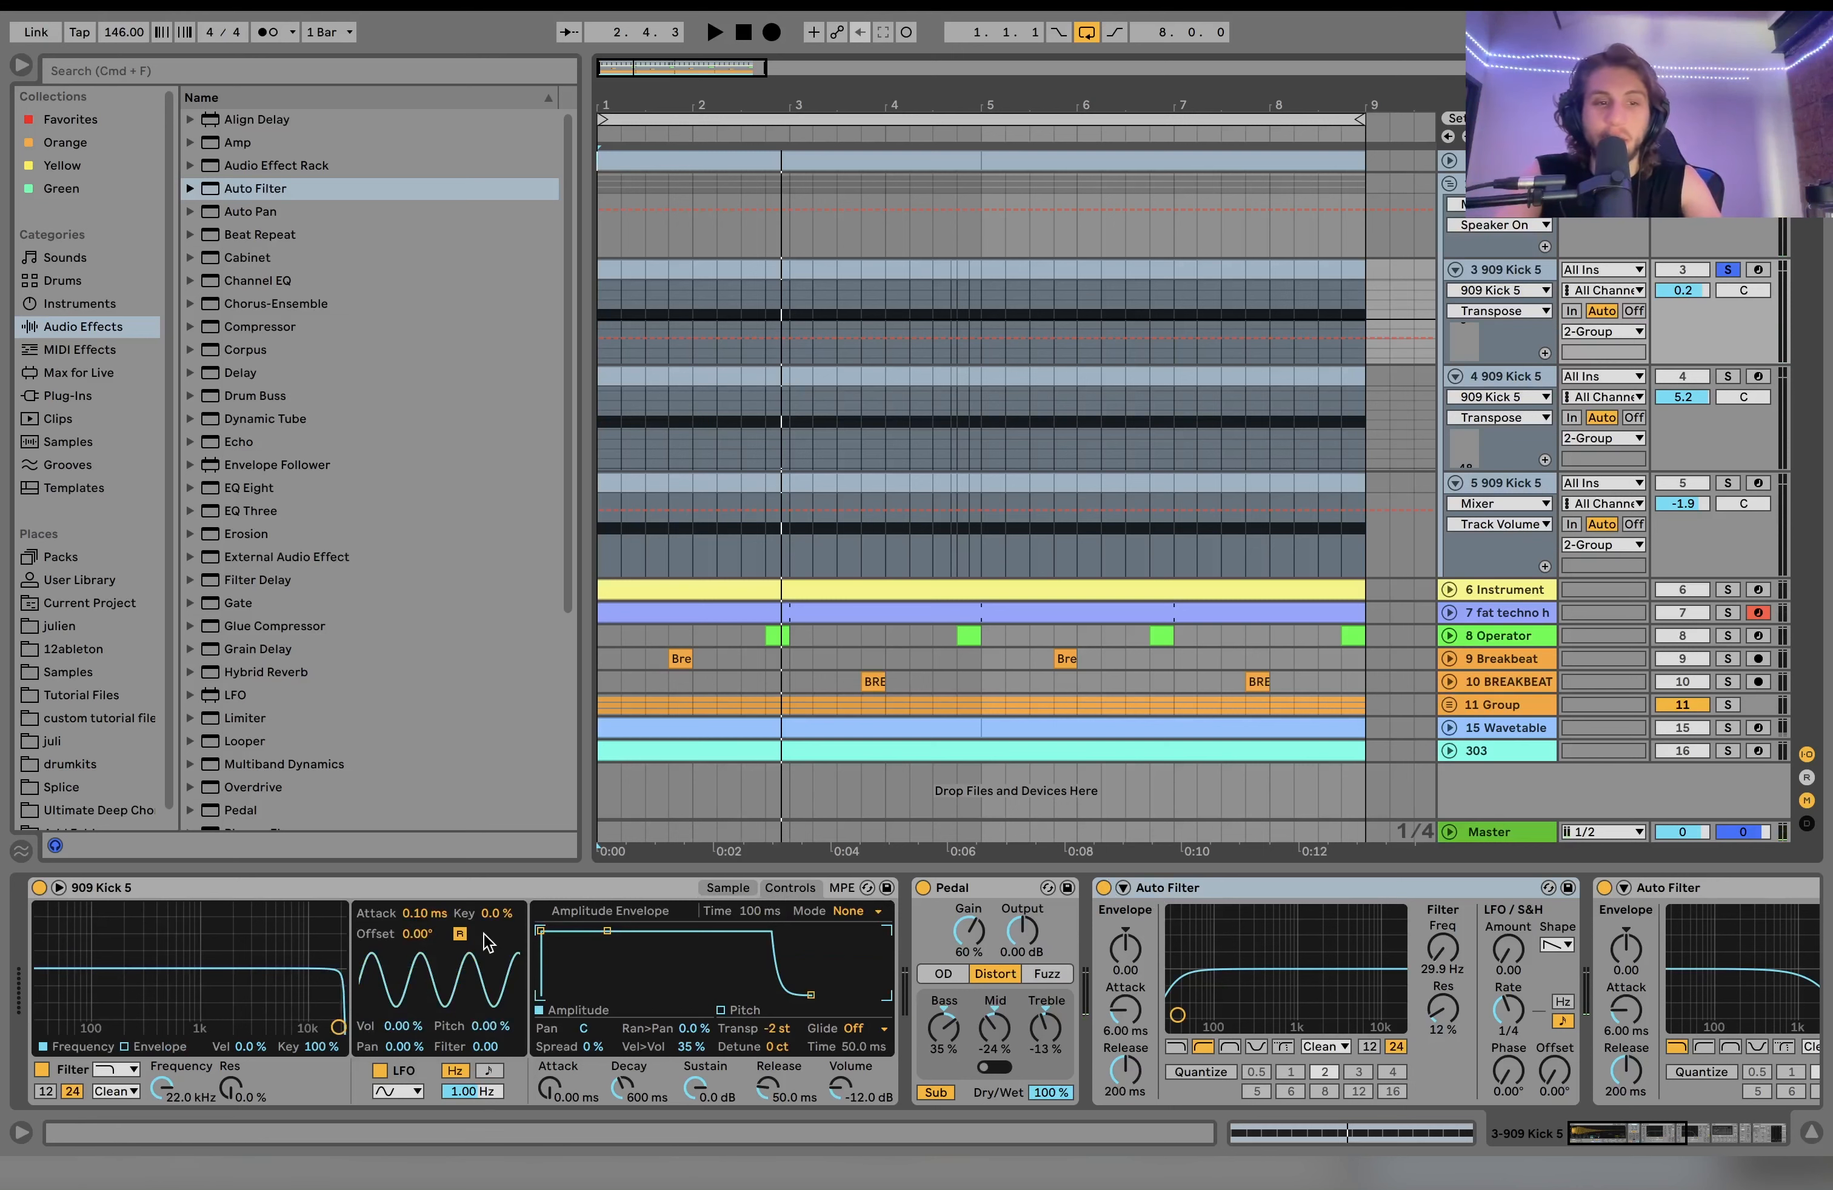
Step: Compare the soloed kick with the 29.9 Hz high-pass Auto Filter bypassed and enabled during playback
scroll(463, 1005, "right", 5)
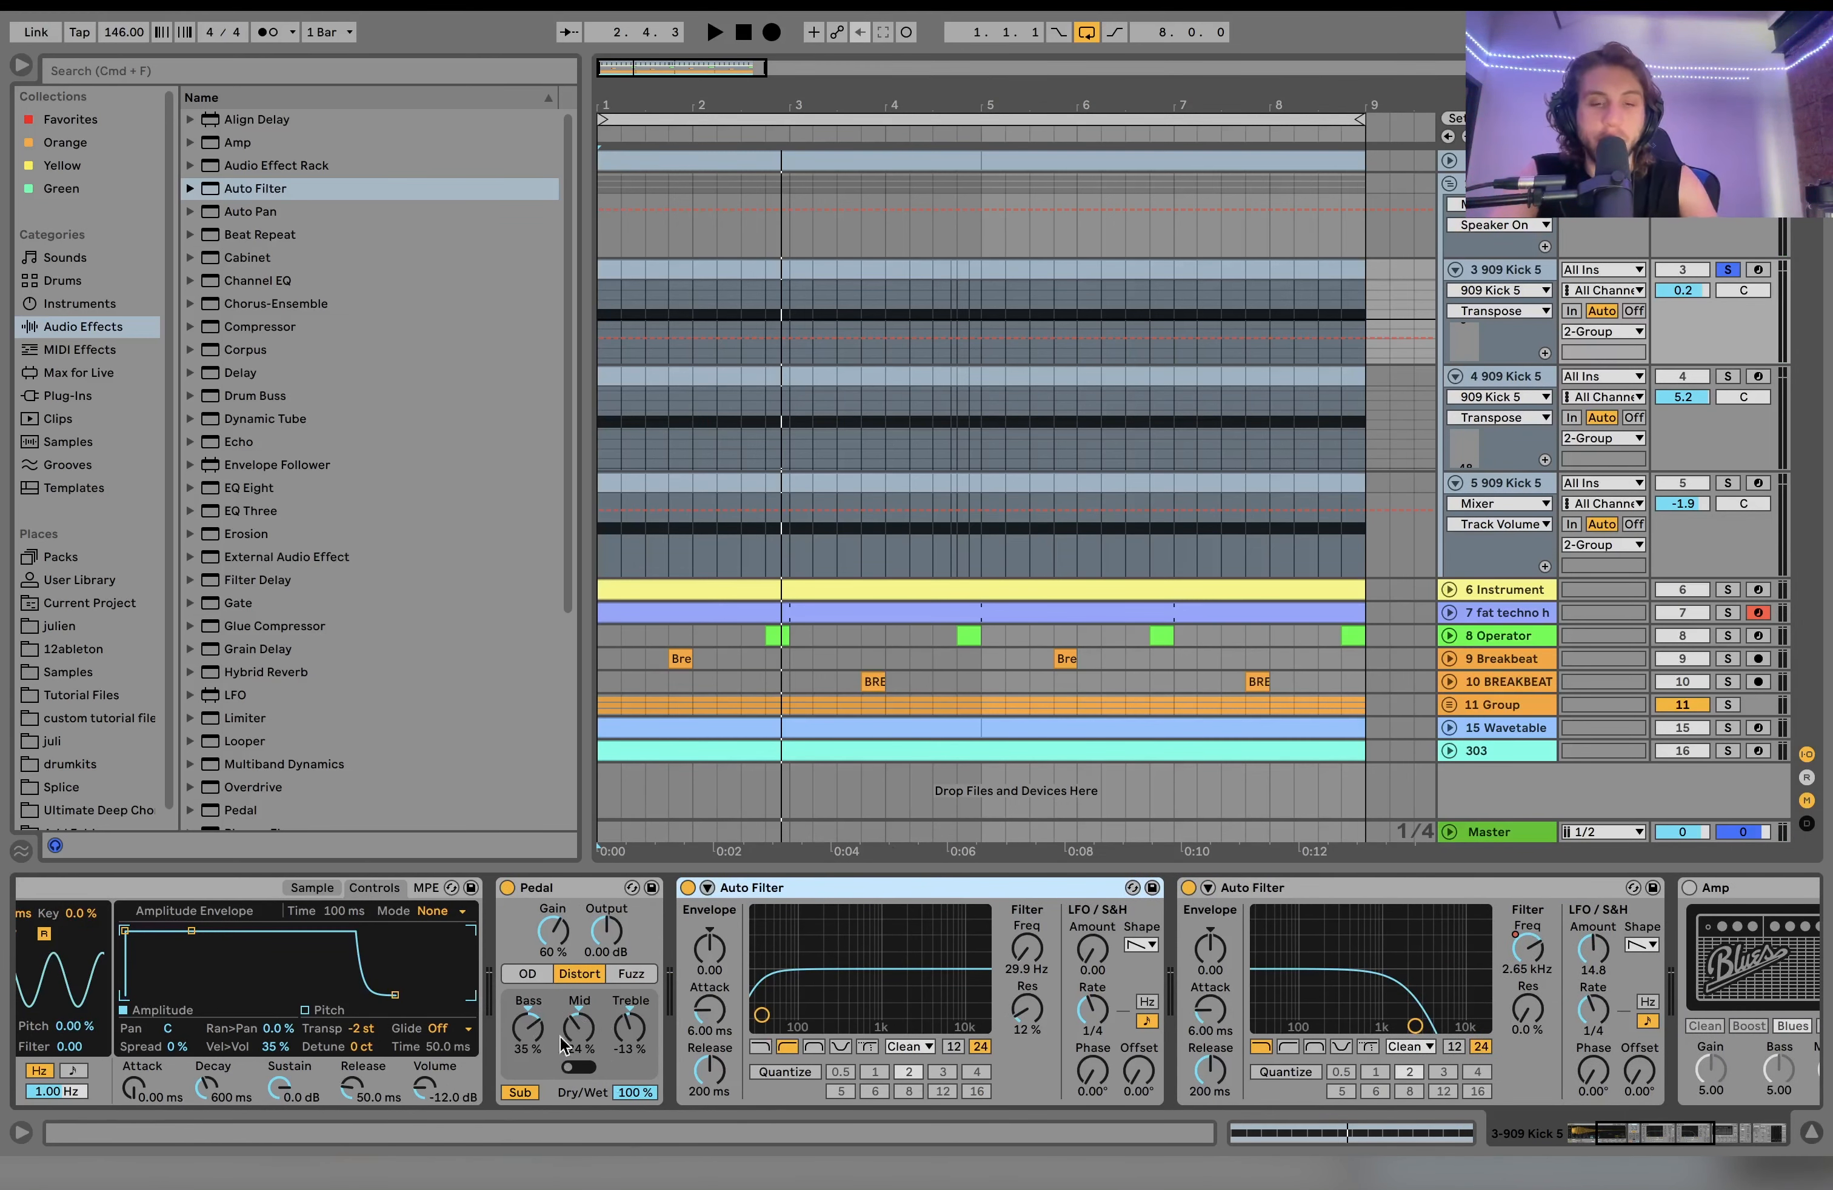
key("space")
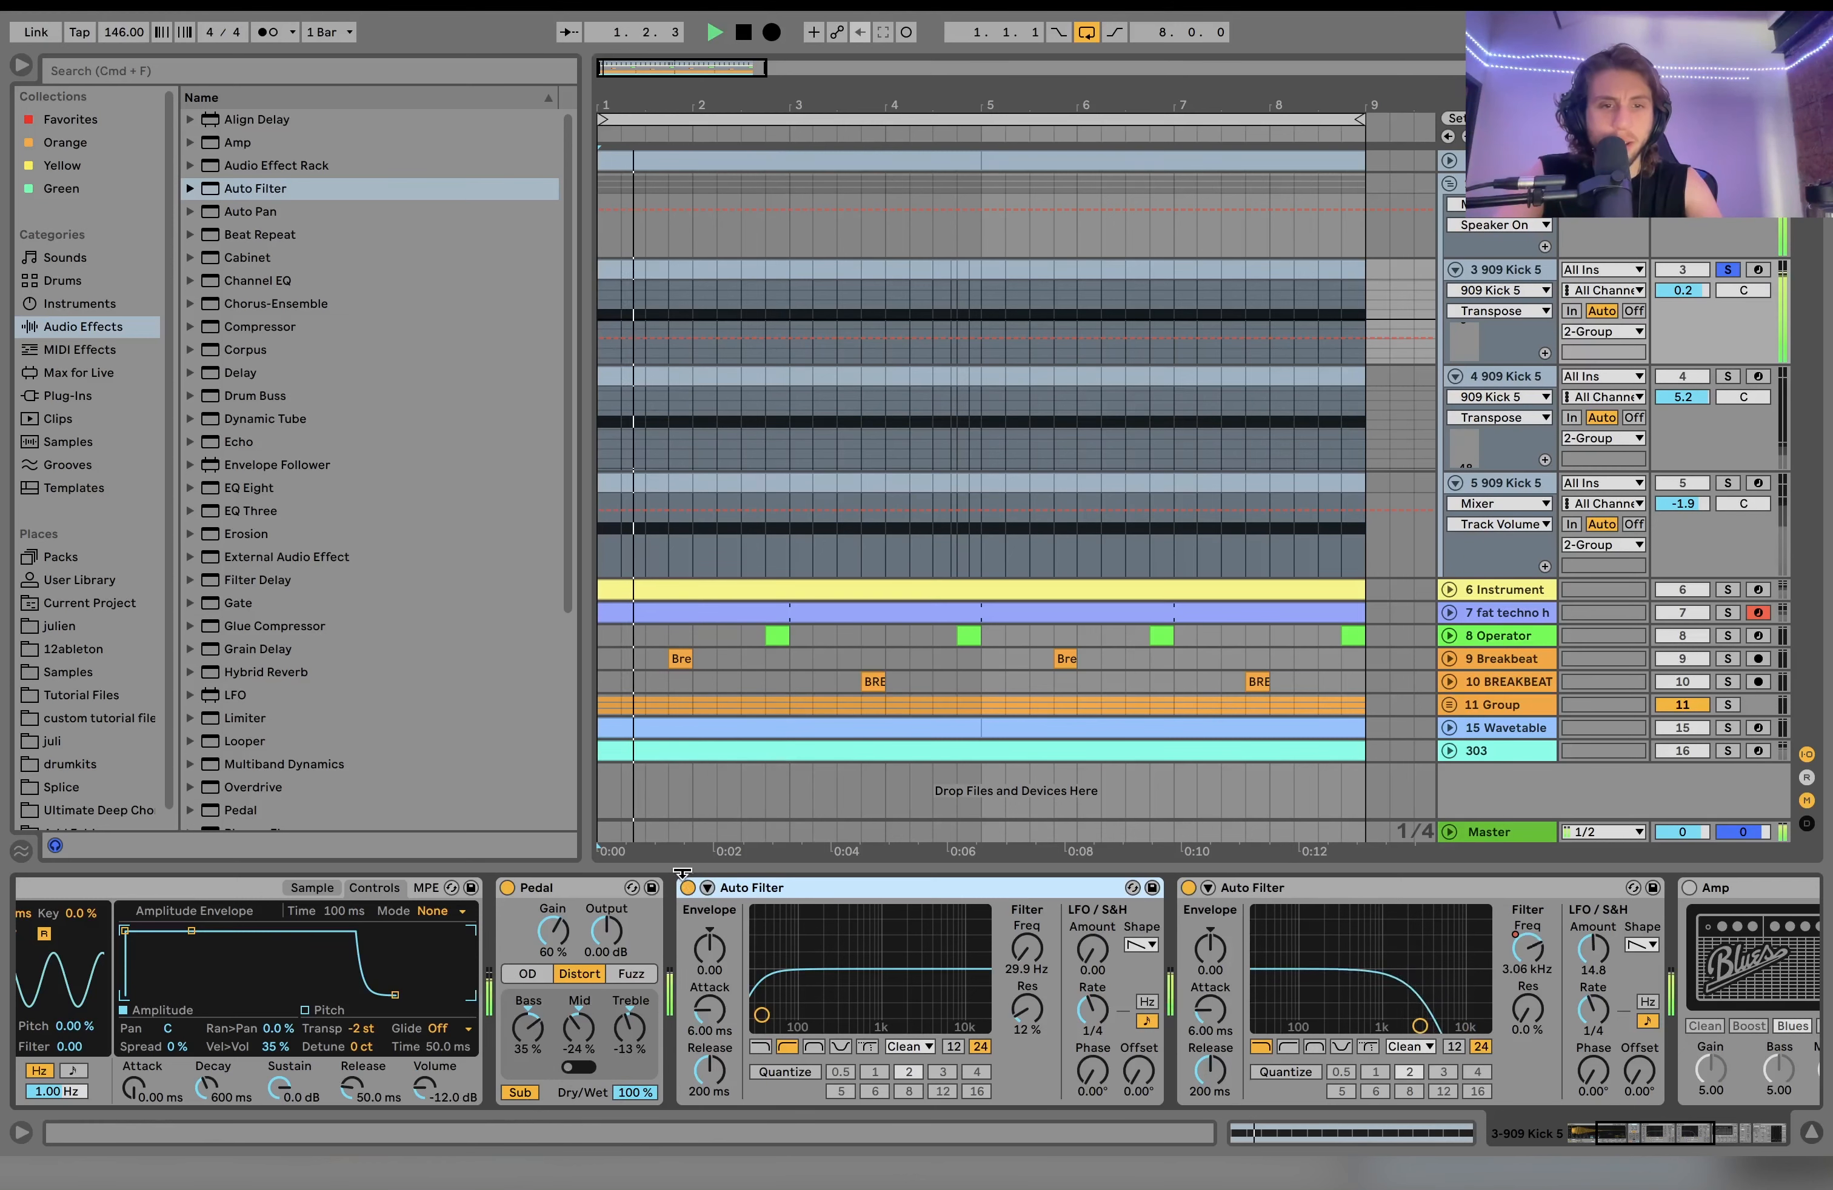
left_click(690, 889)
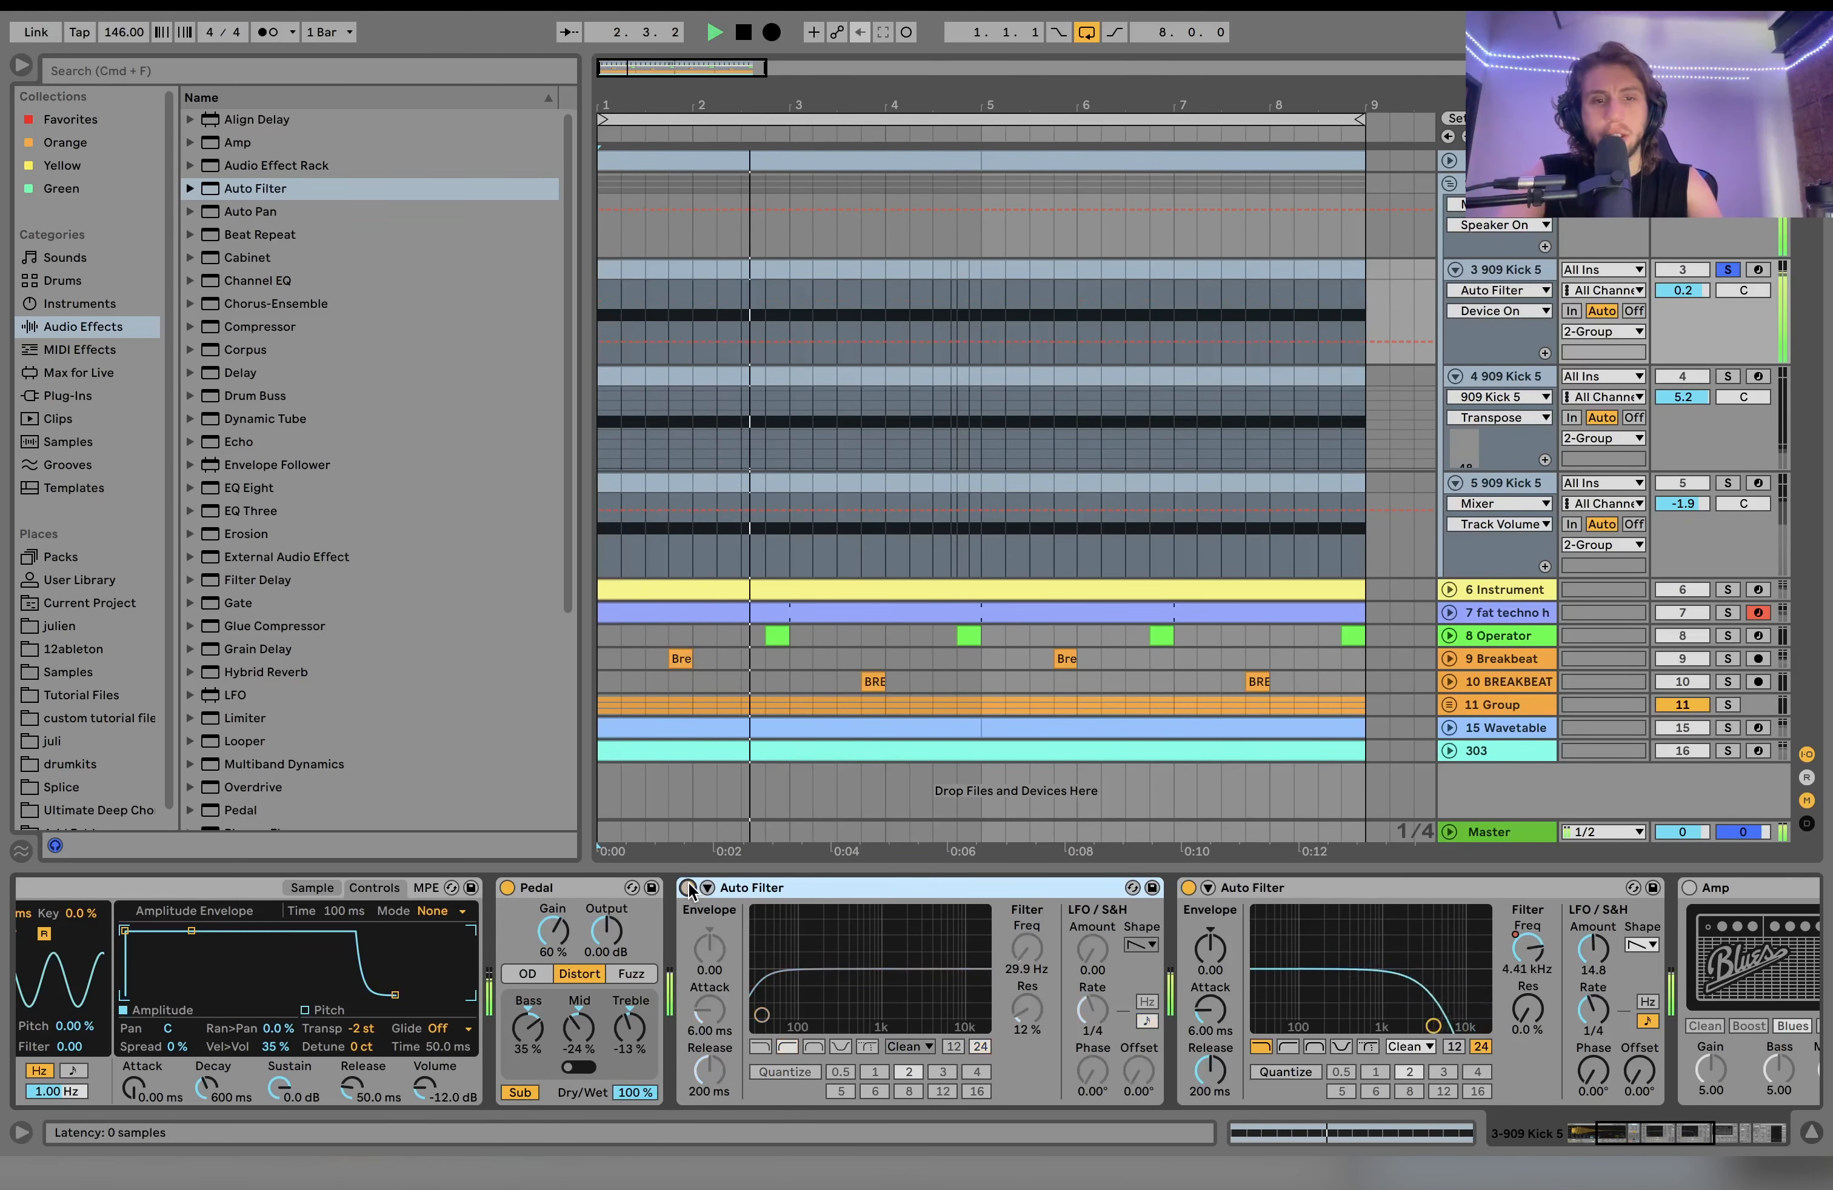
key("space")
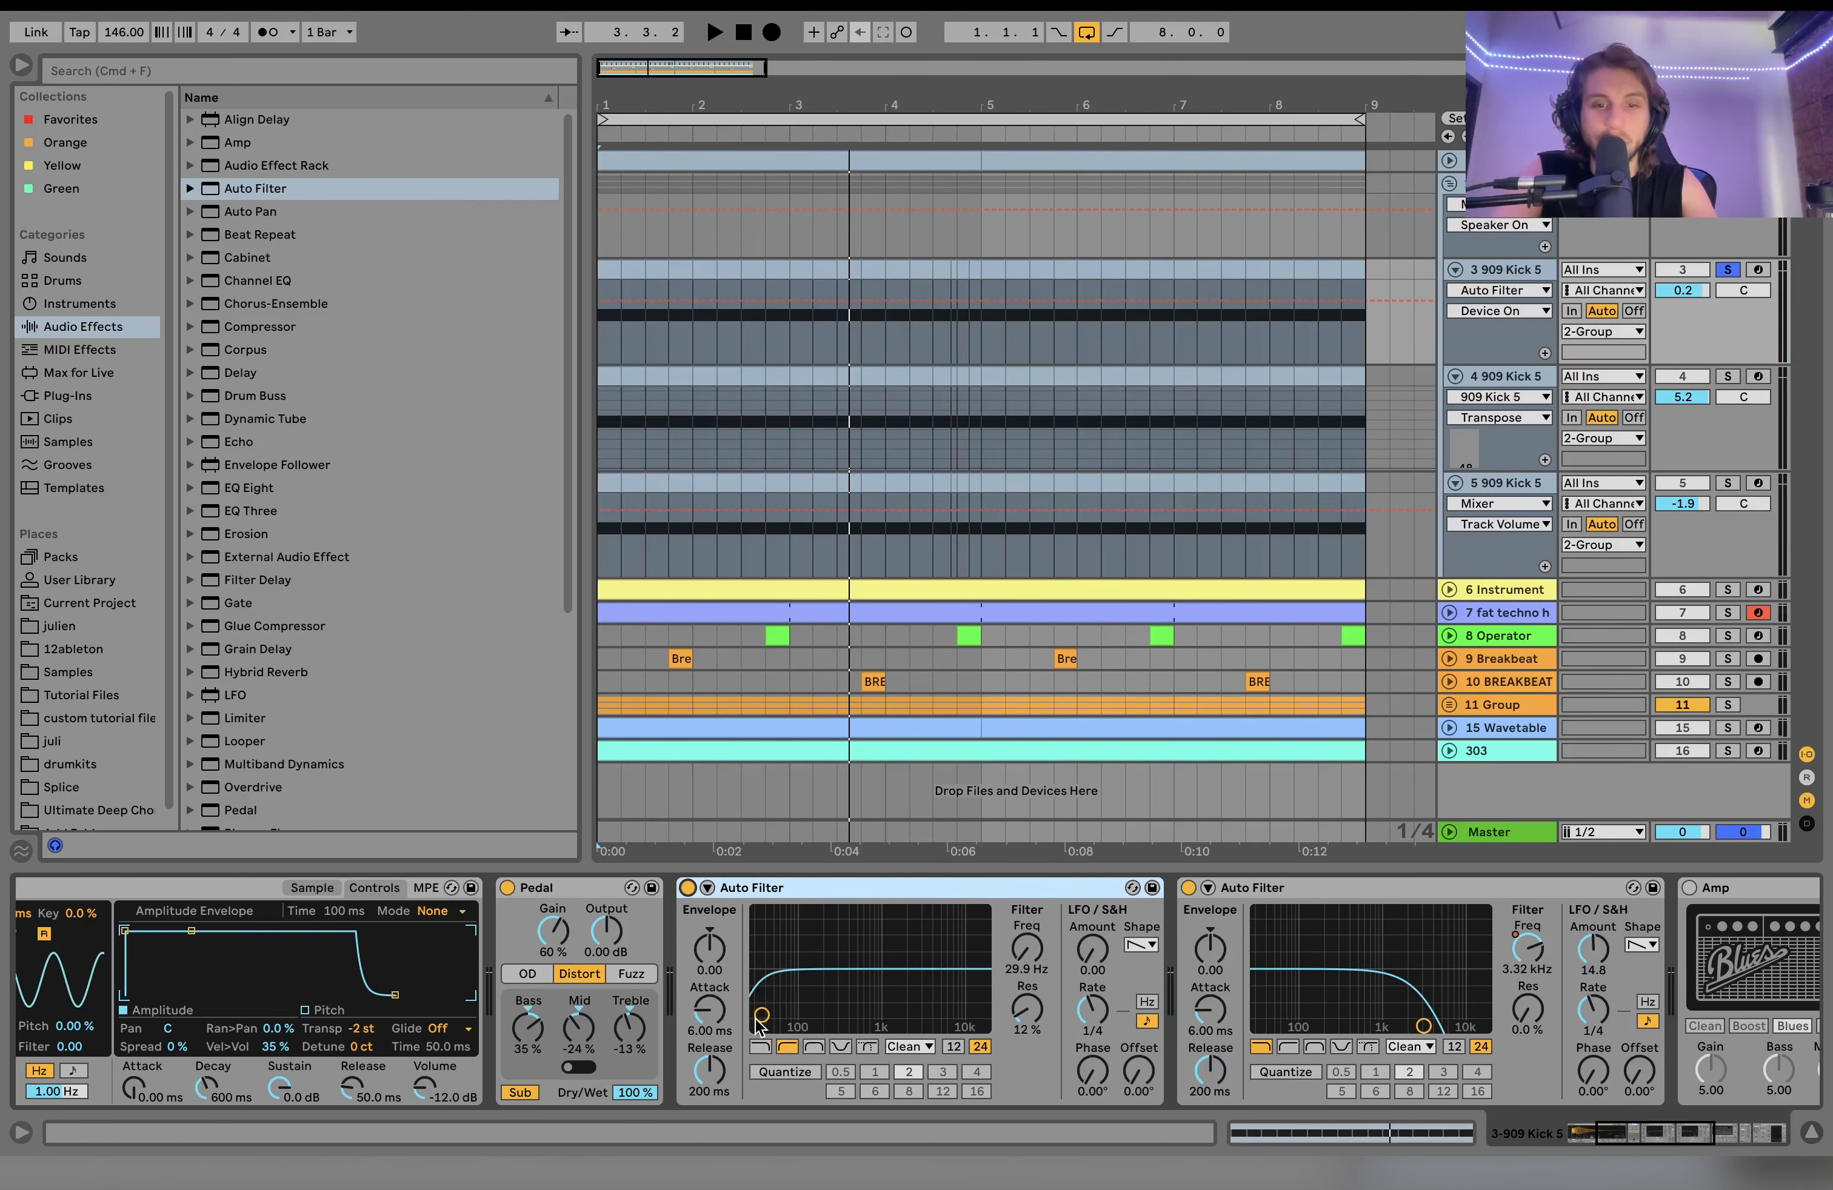
Step: Delete the disabled Amp from track 3 and compare the kick with its low-pass Auto Filter bypassed and enabled
scroll(757, 1024, "right", 6)
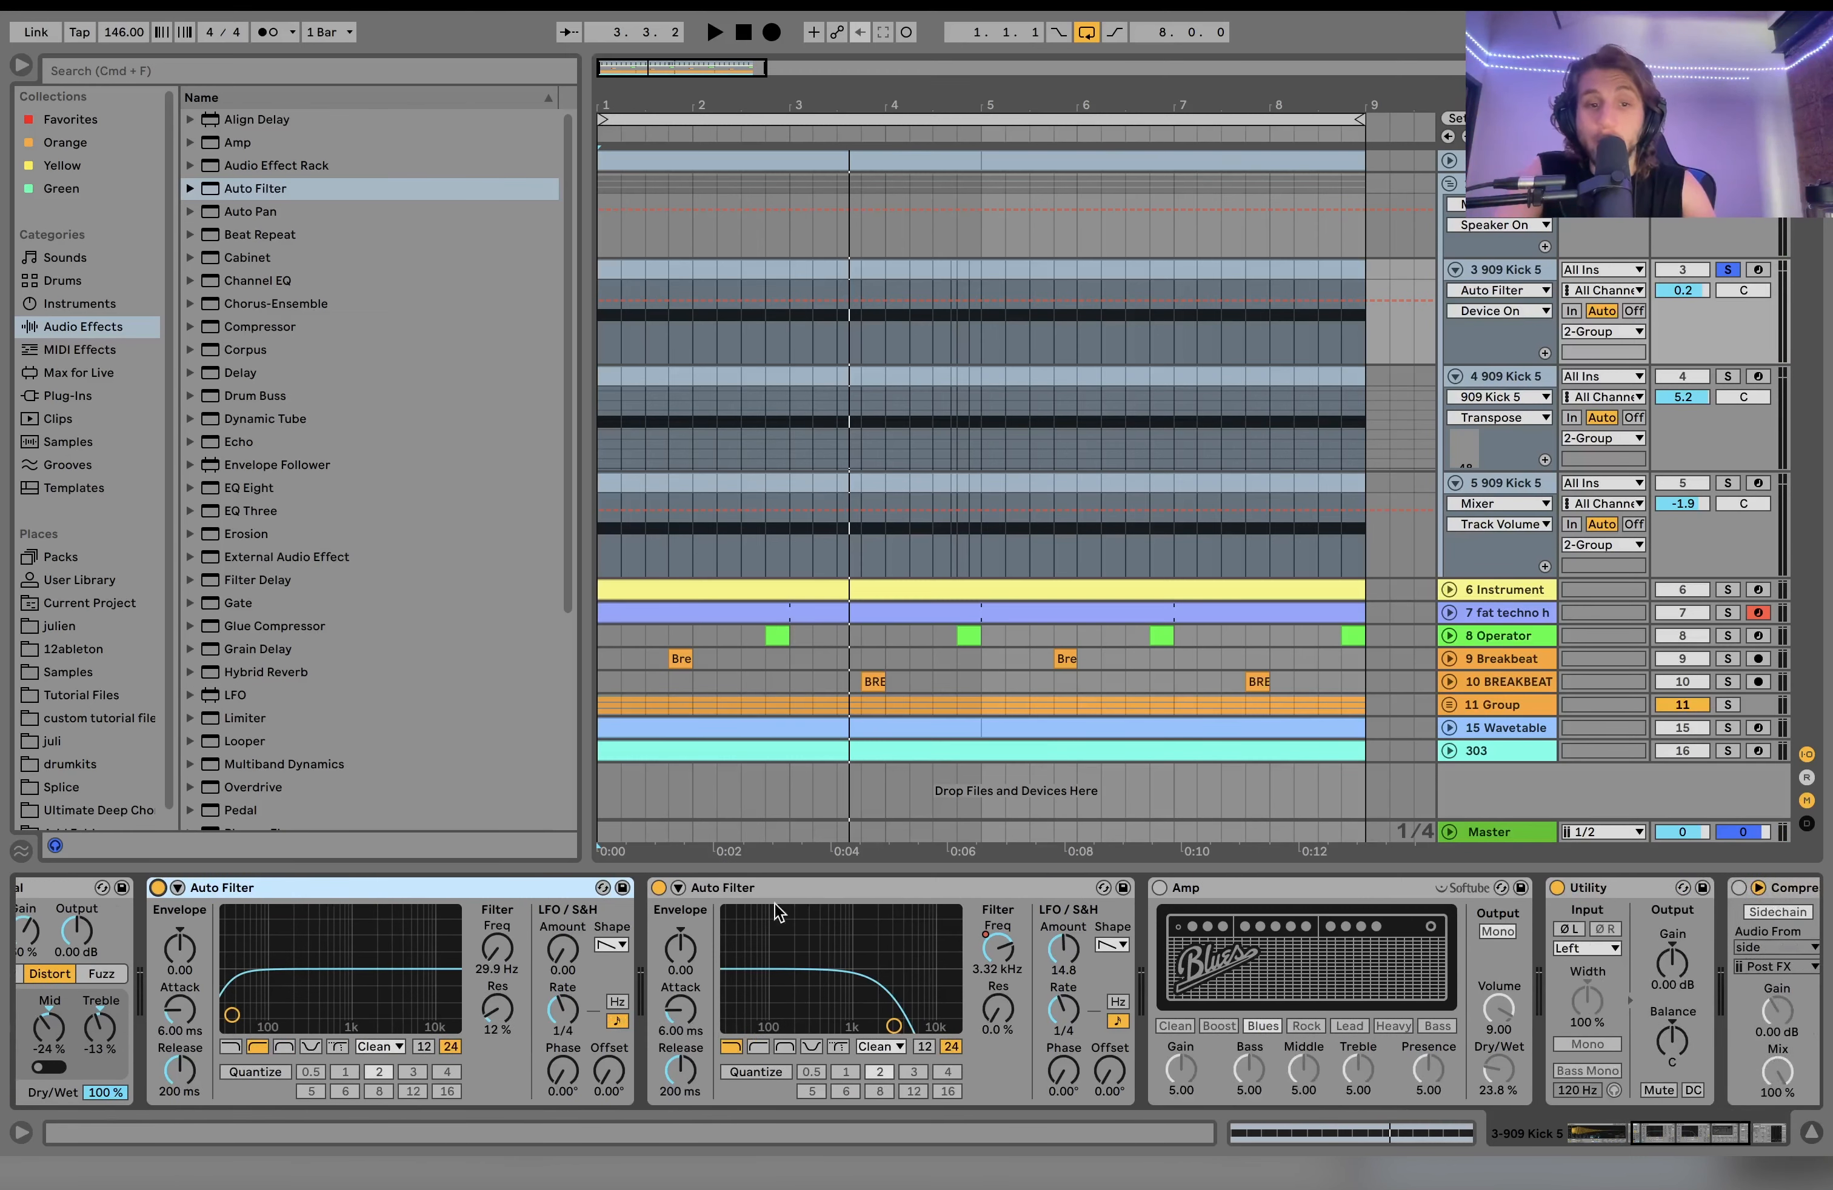
left_click(658, 887)
key("space")
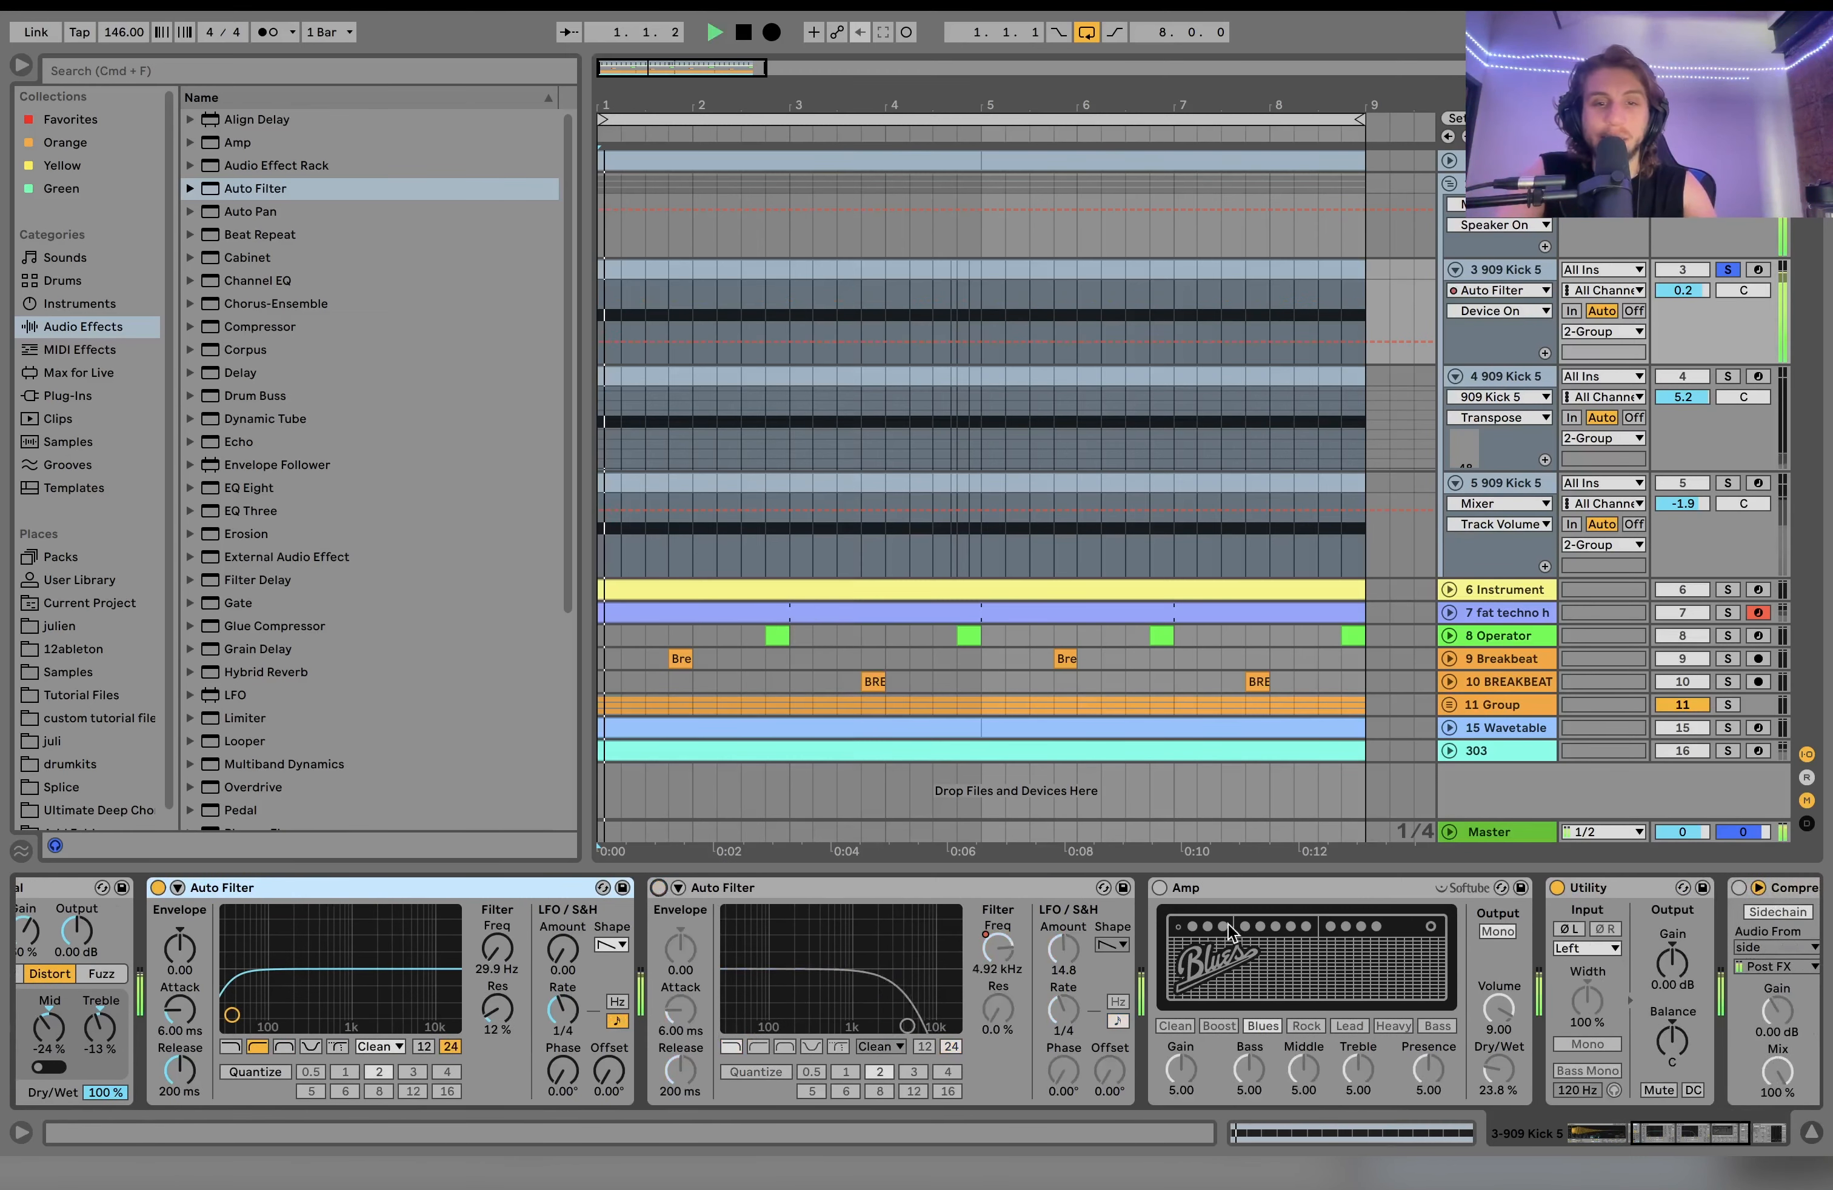
left_click(1252, 890)
key("Delete")
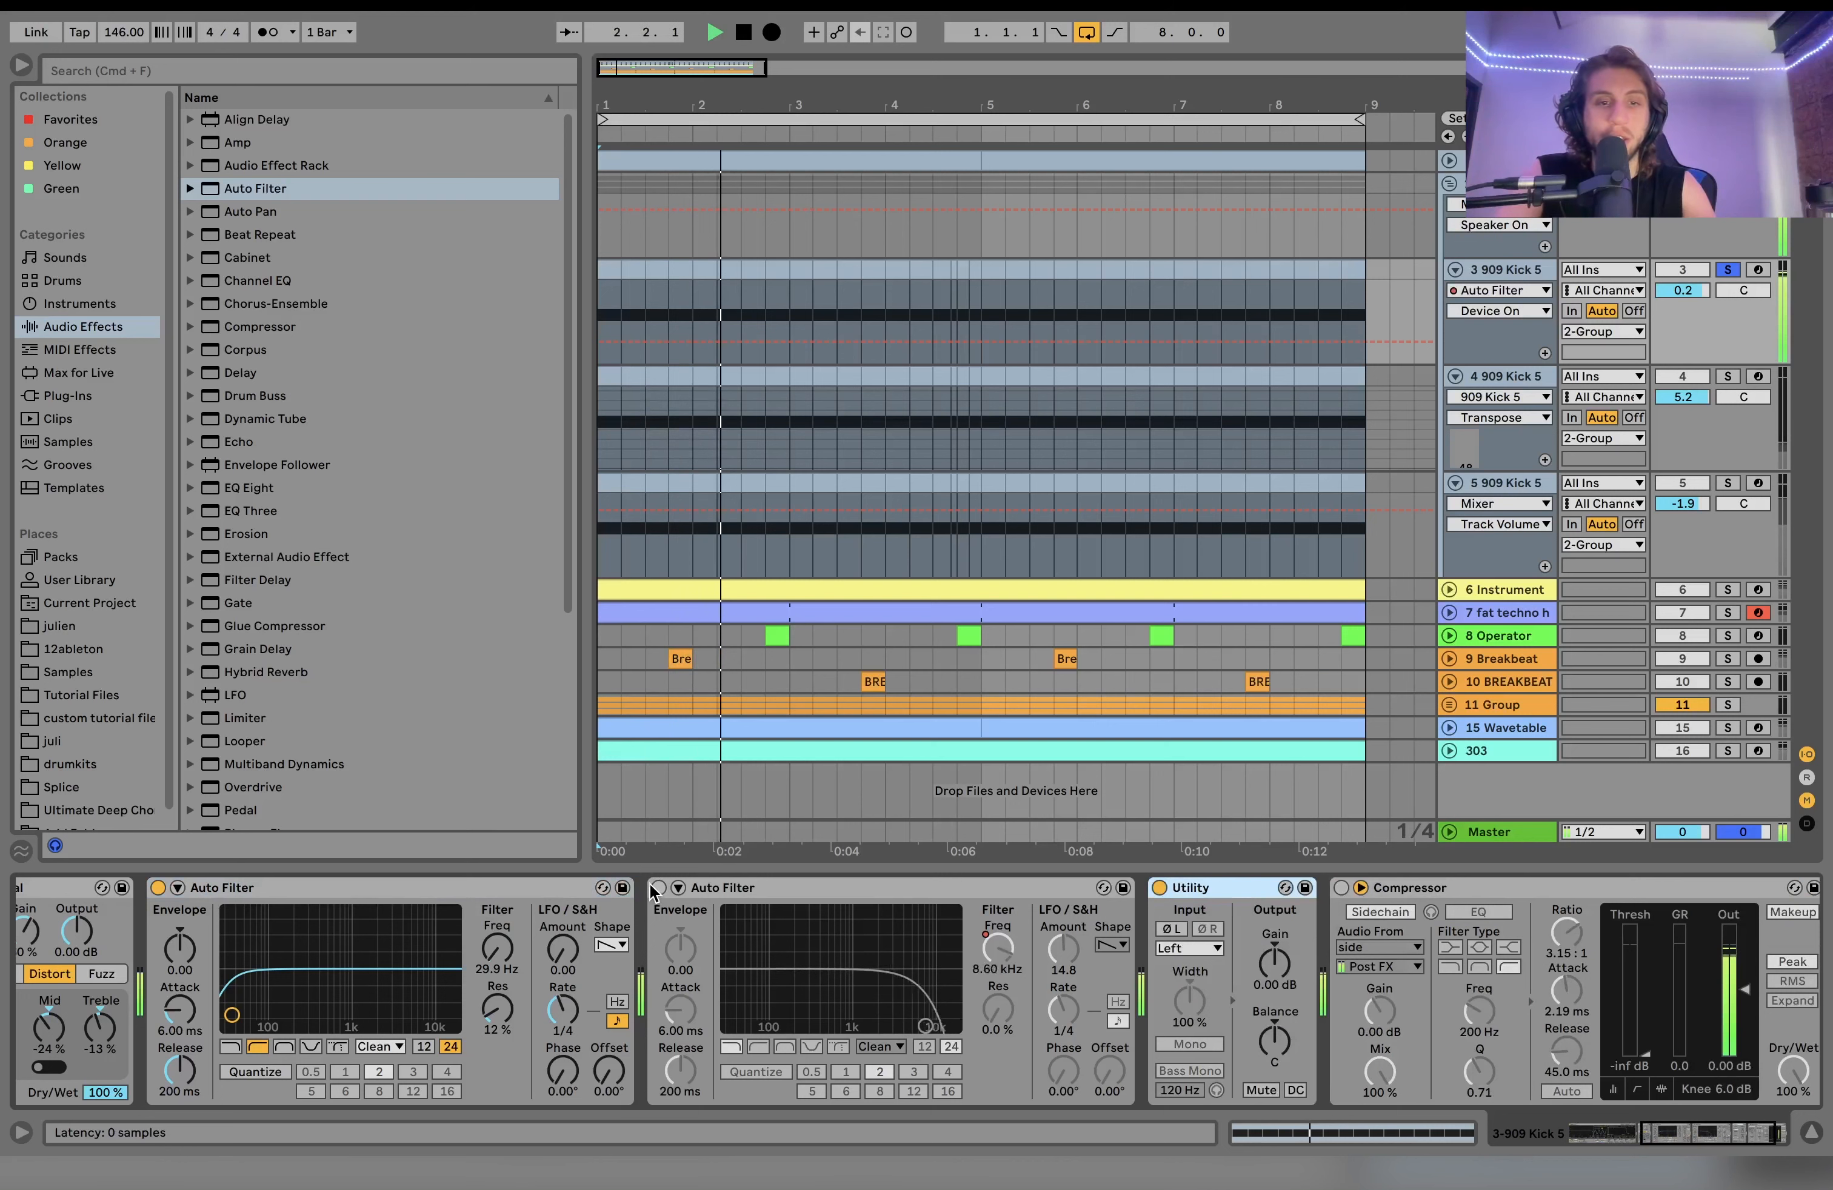
left_click(658, 888)
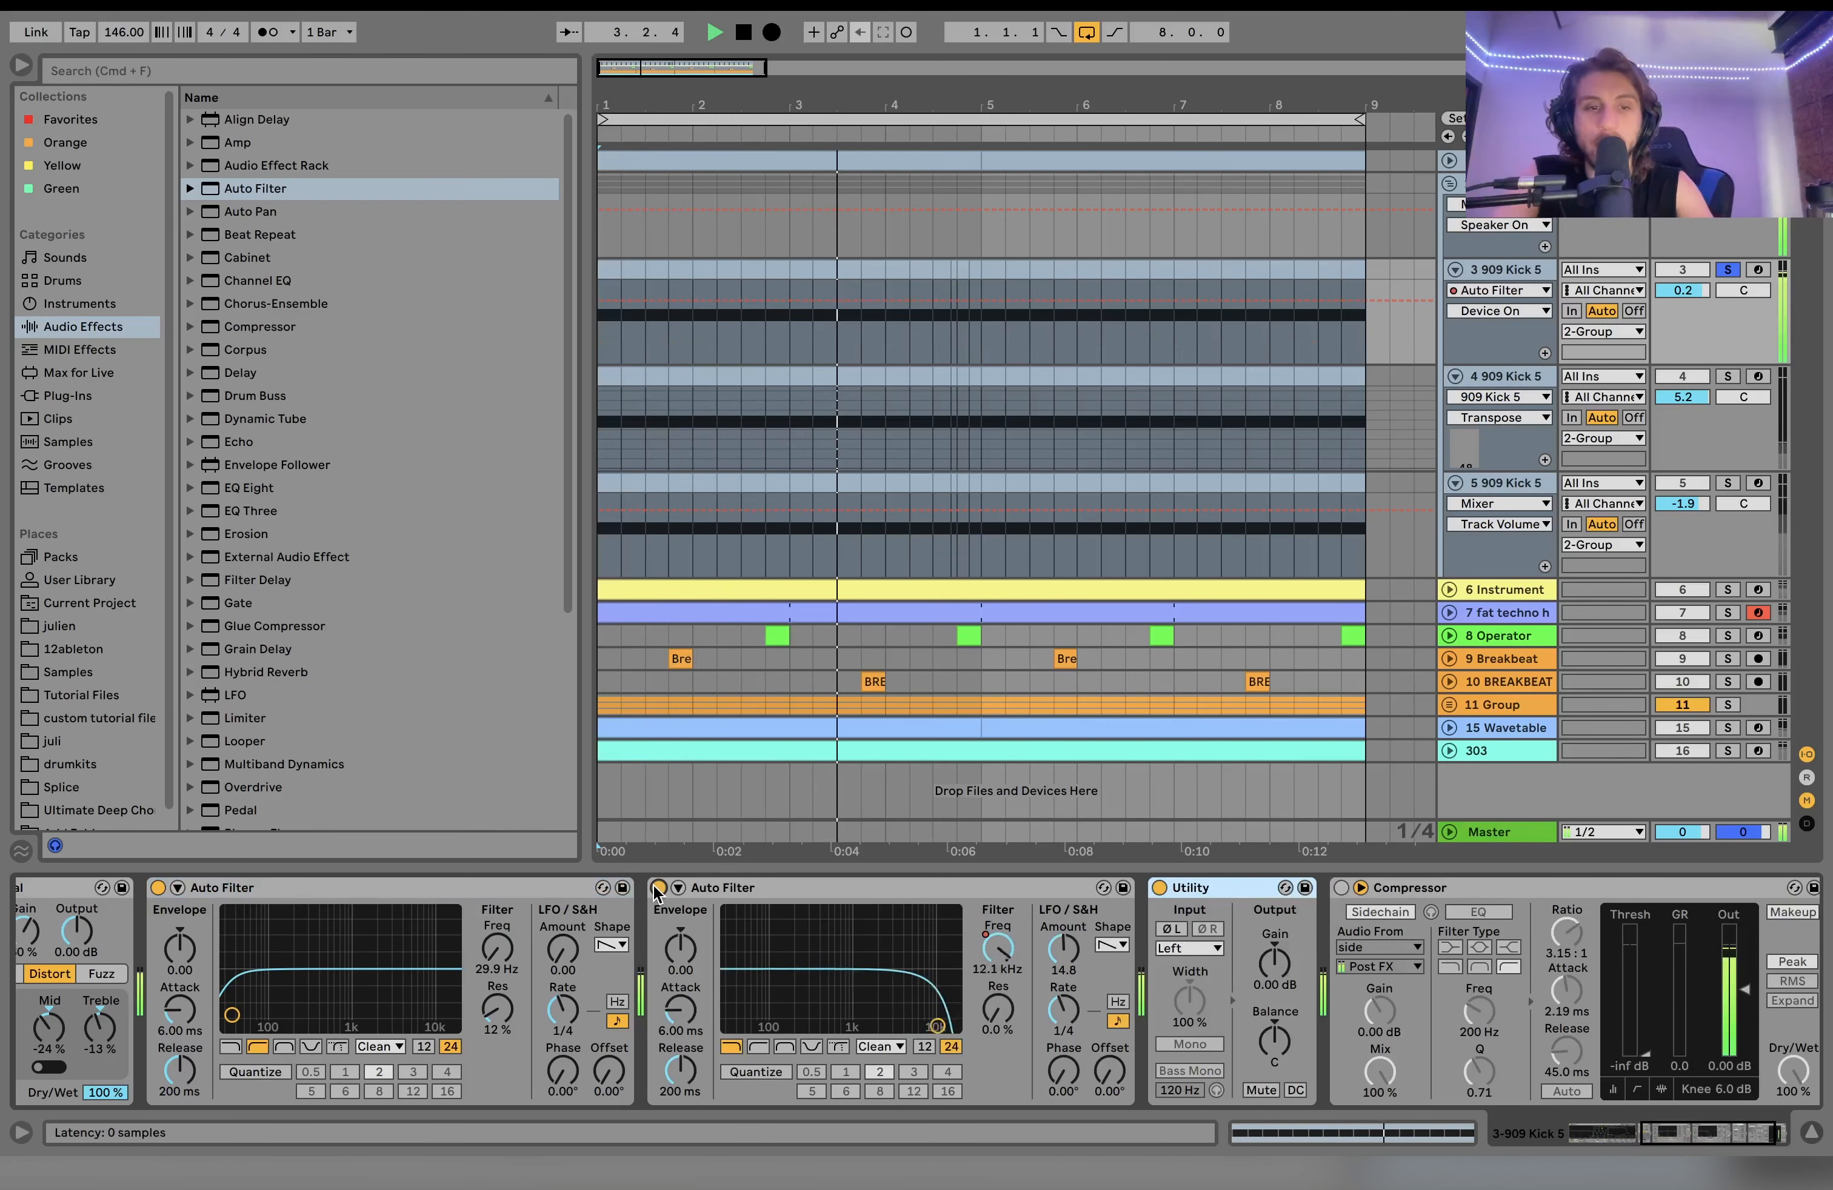
key("space")
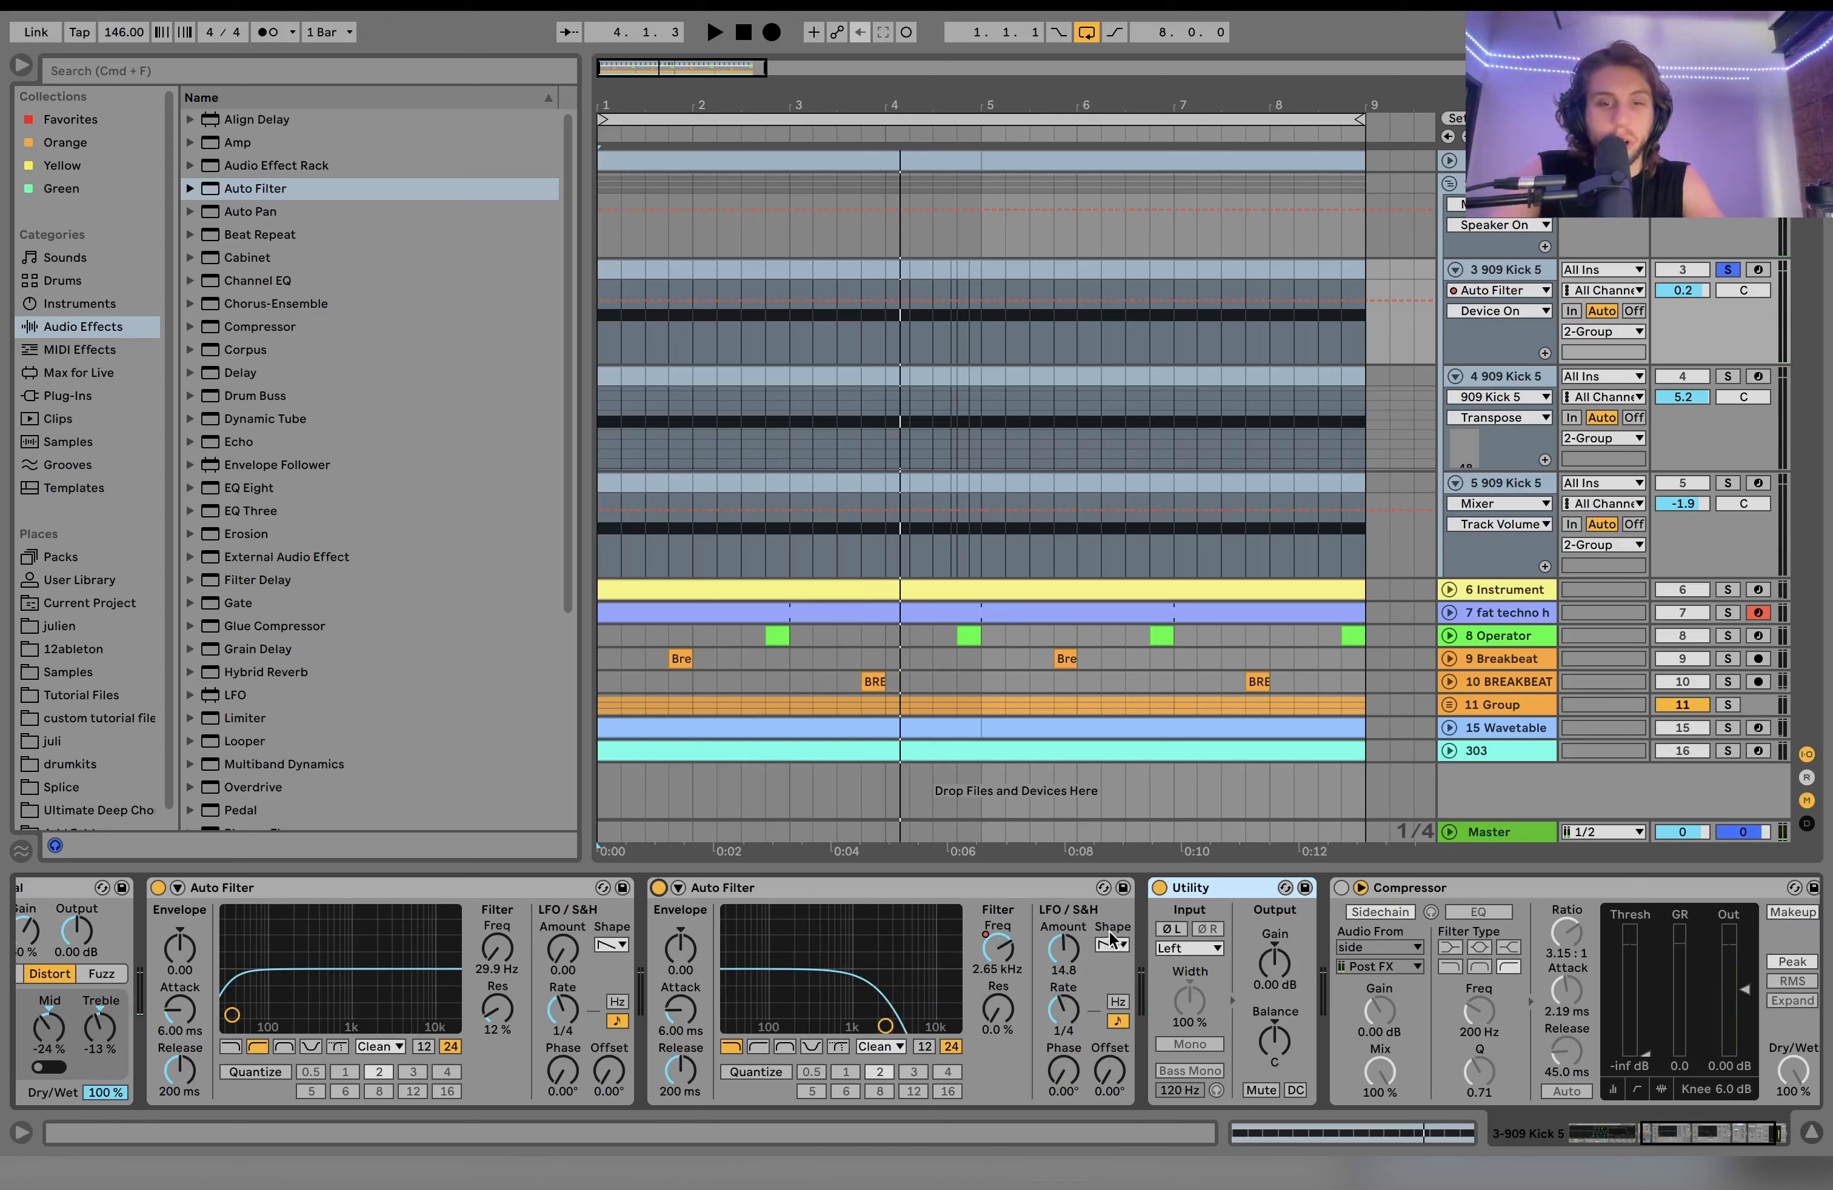
Step: Show the low-pass Auto Filter's Frequency automation on track 3 and examine its per-beat curve during playback
left_click(1063, 951)
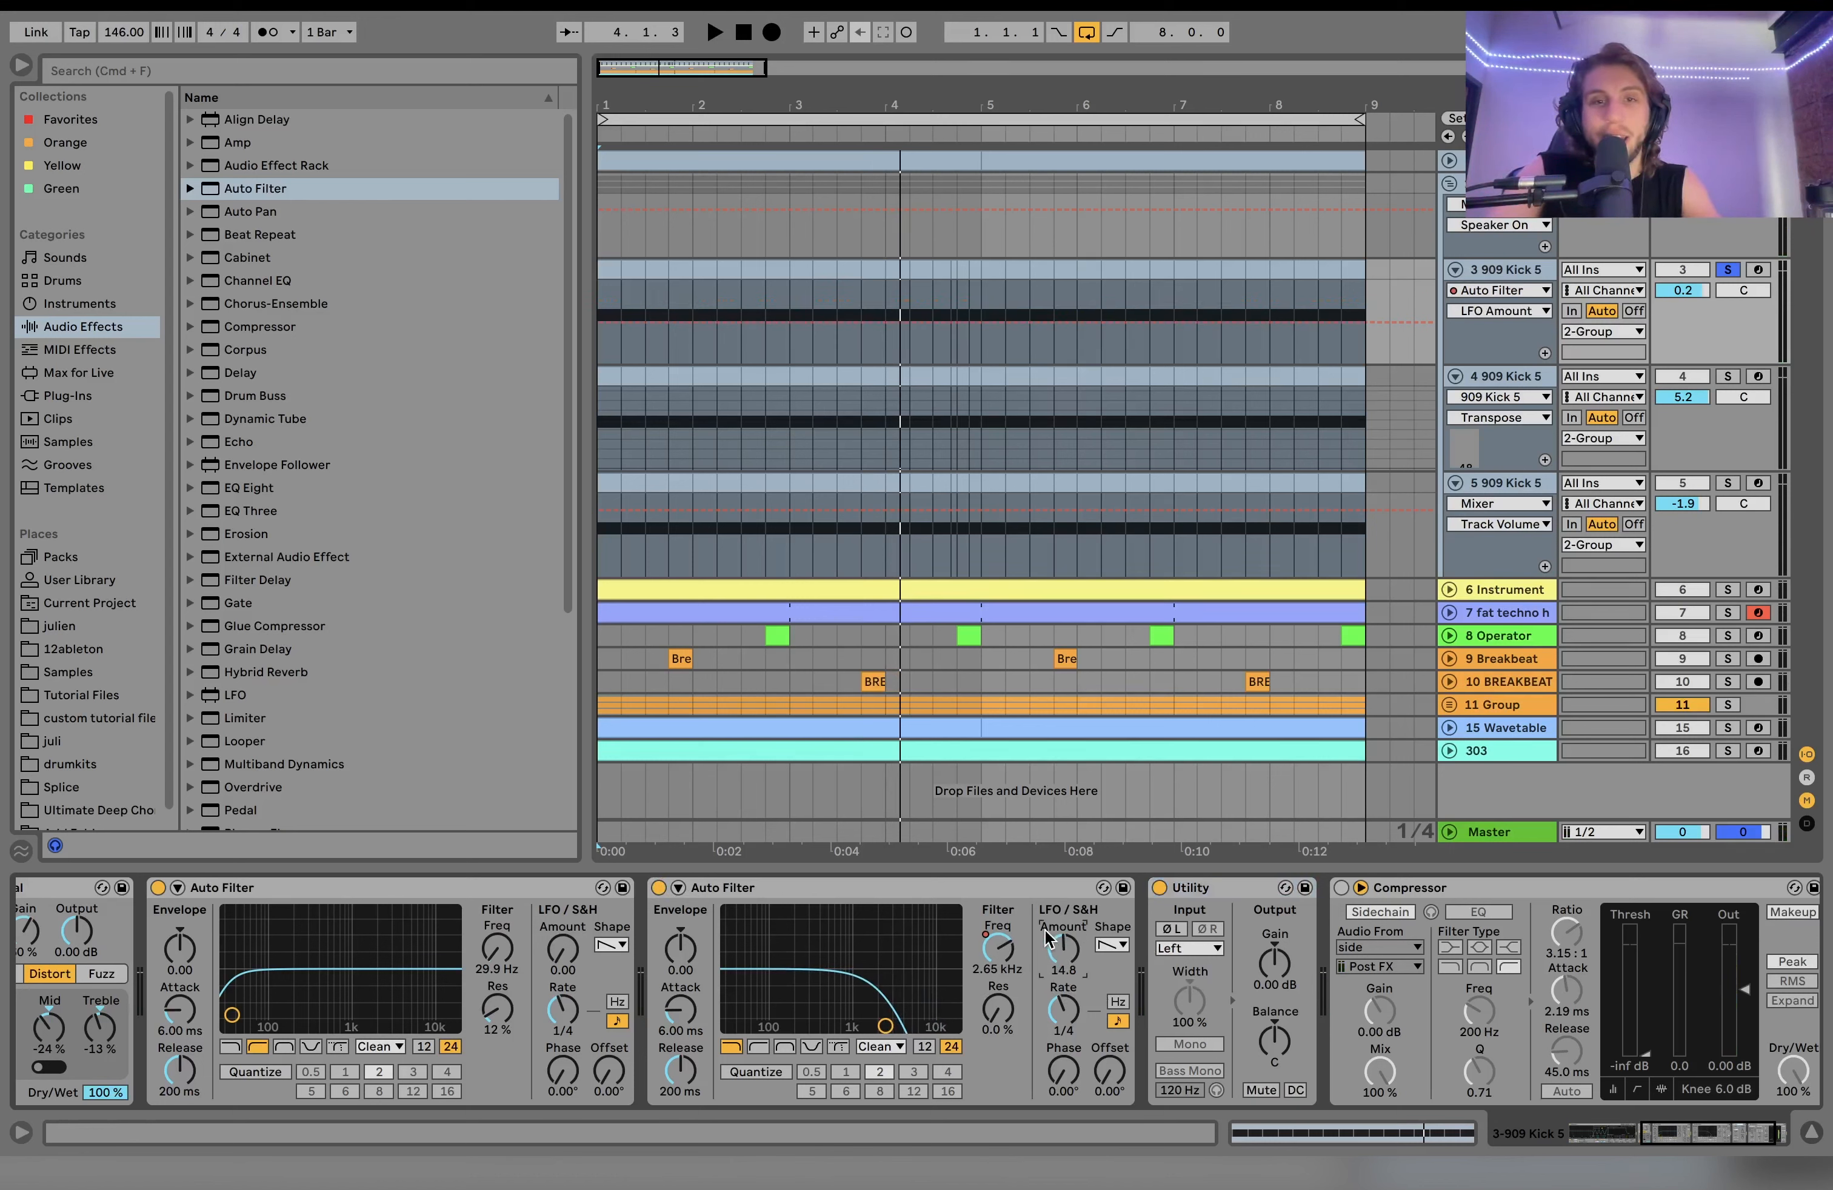
left_click(998, 949)
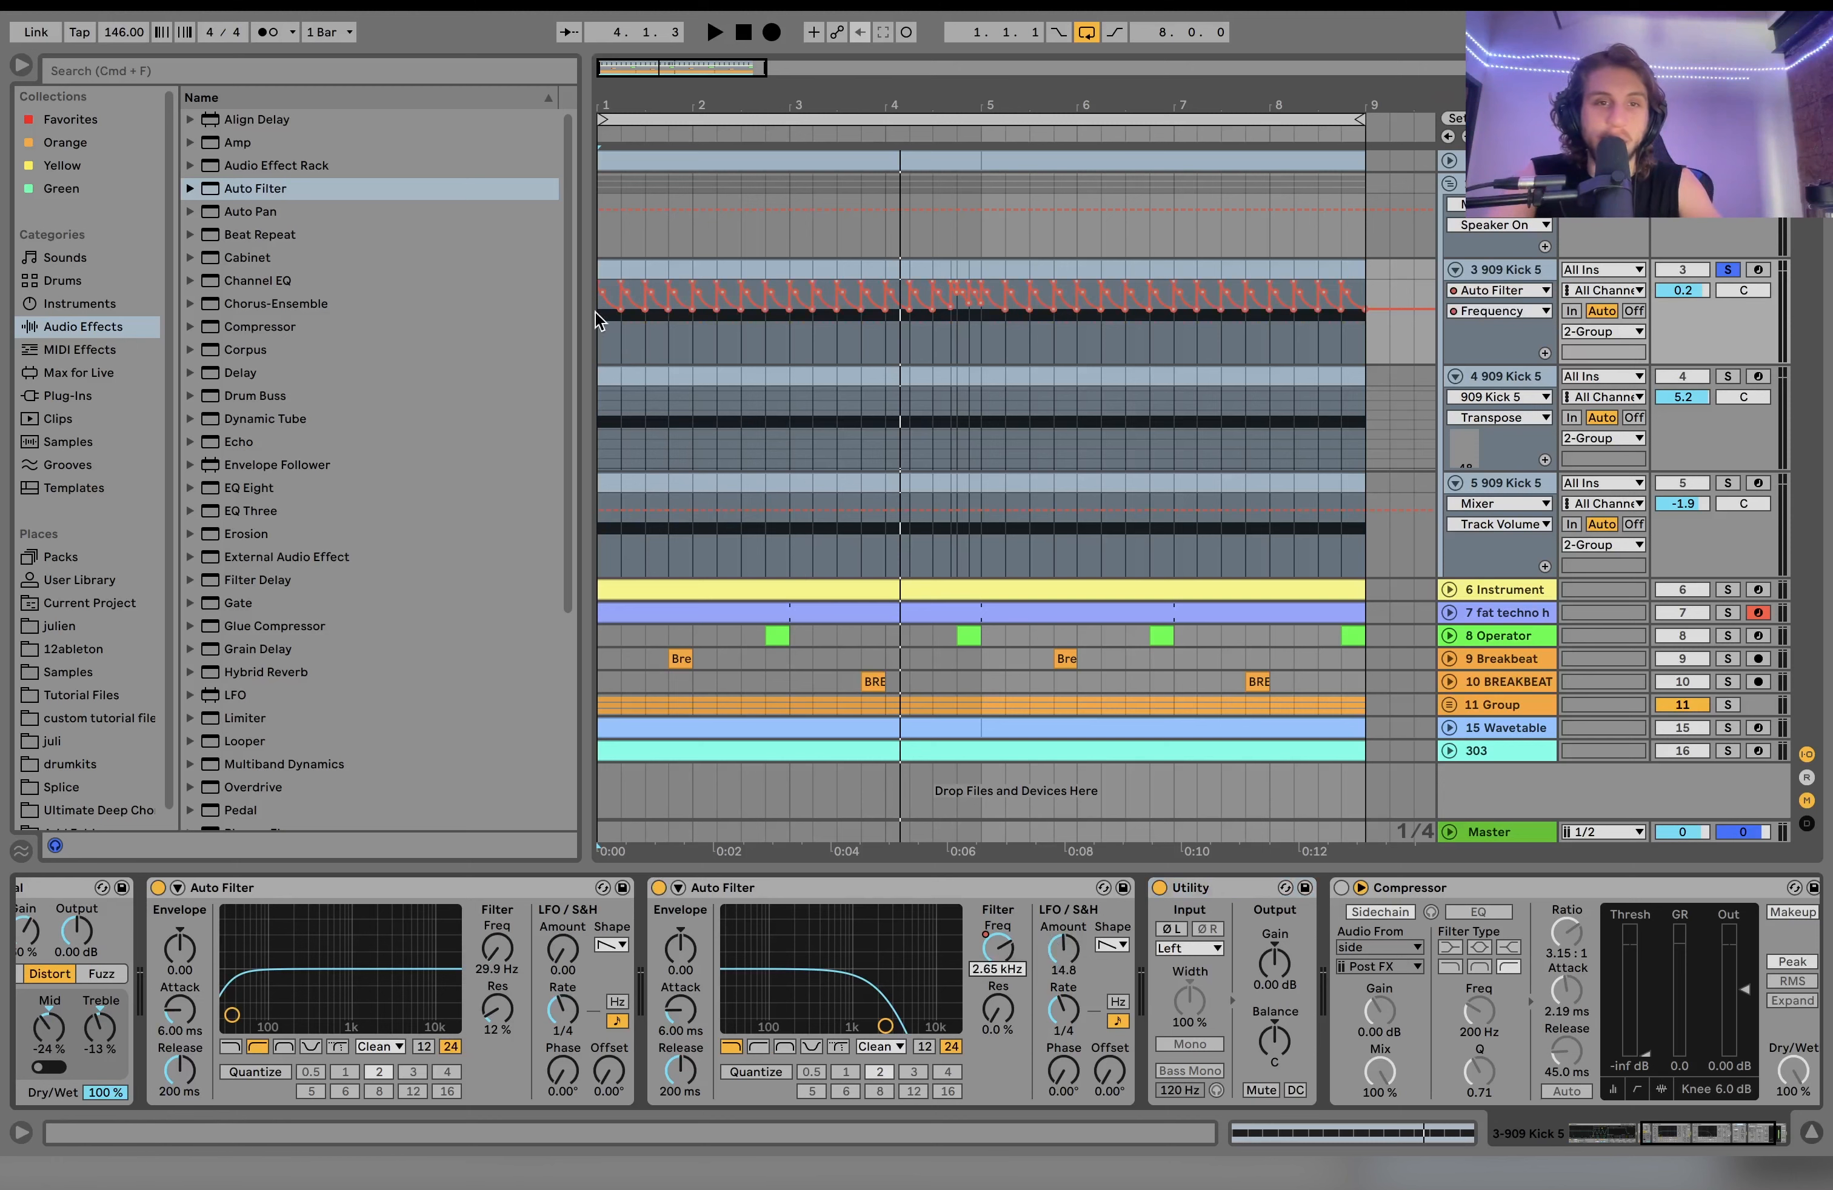
scroll(597, 311, "up", 3)
scroll(597, 311, "up", 2)
left_click(629, 270)
key("space")
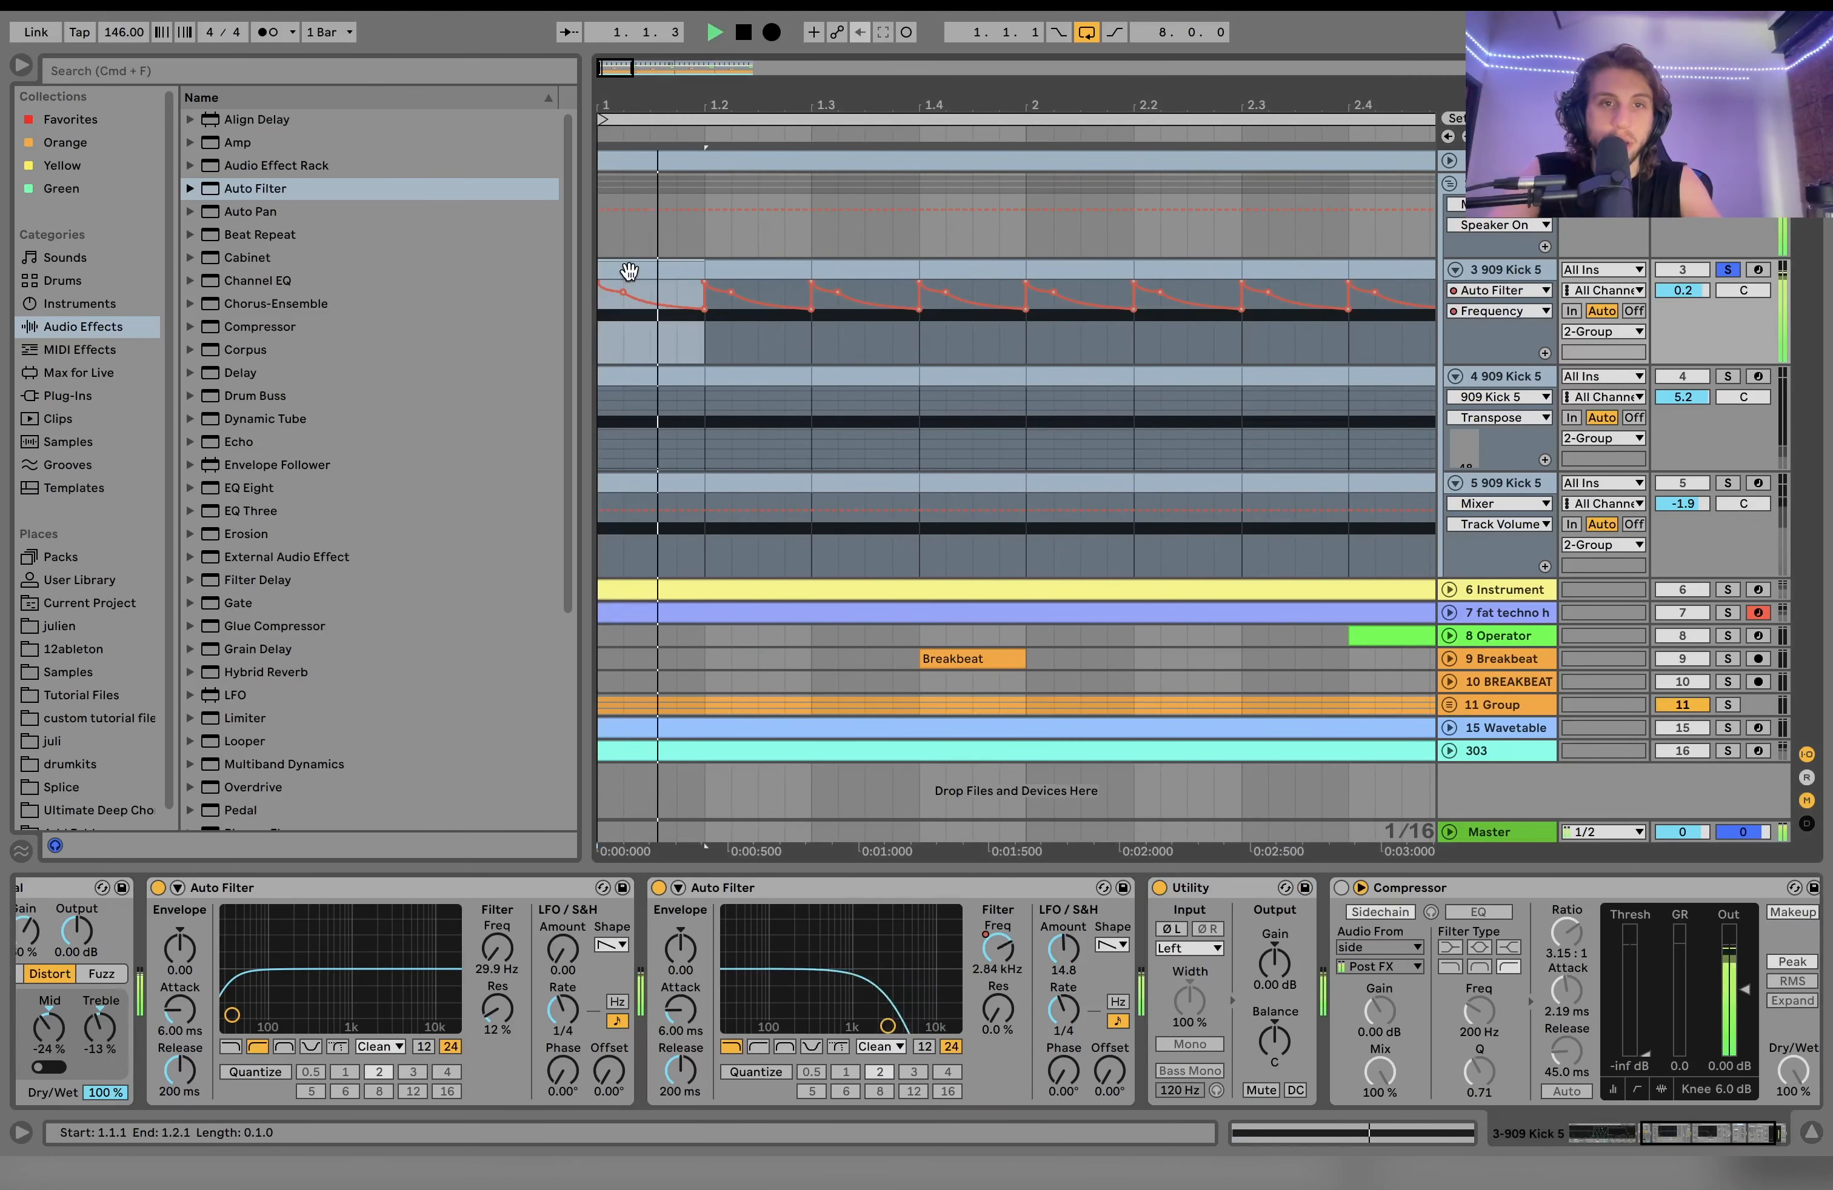
key("space")
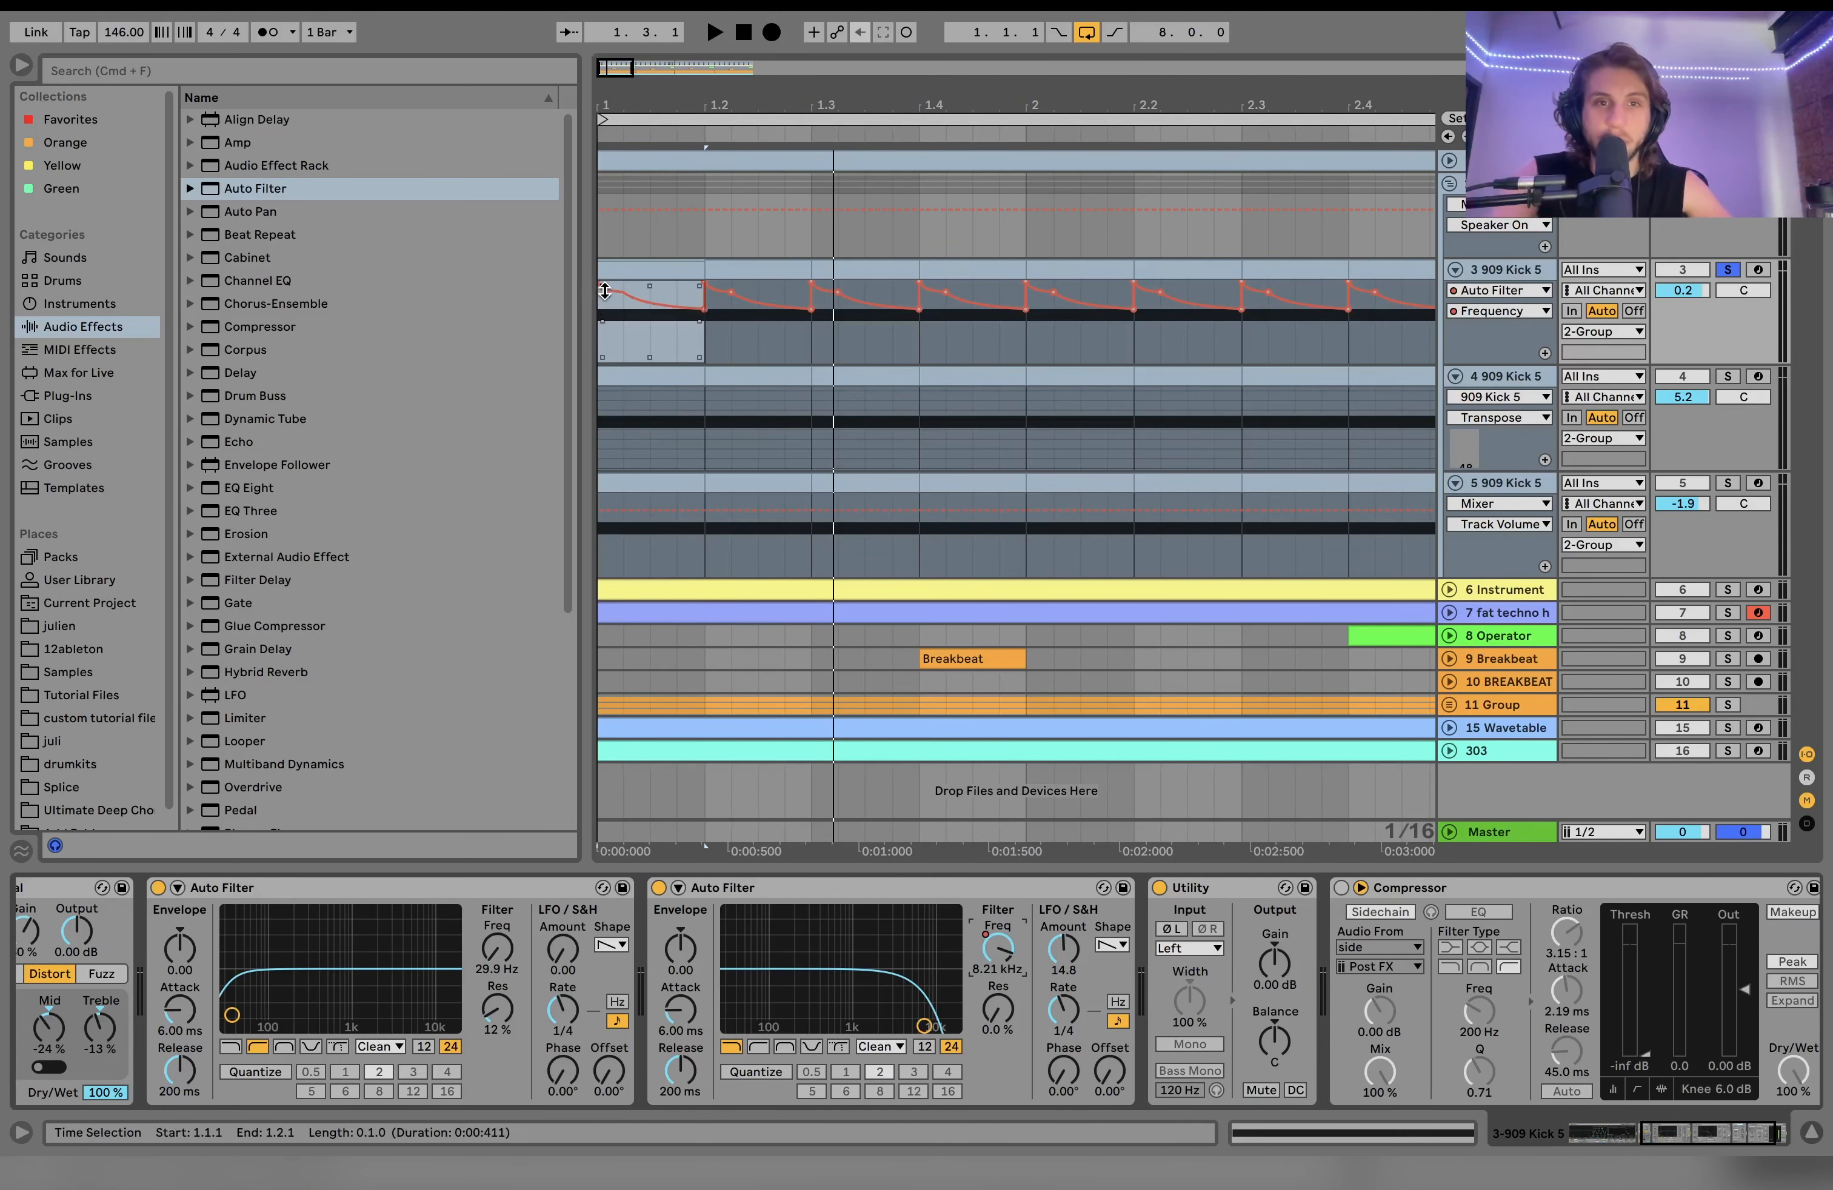
key("space")
key("minus")
key("minus")
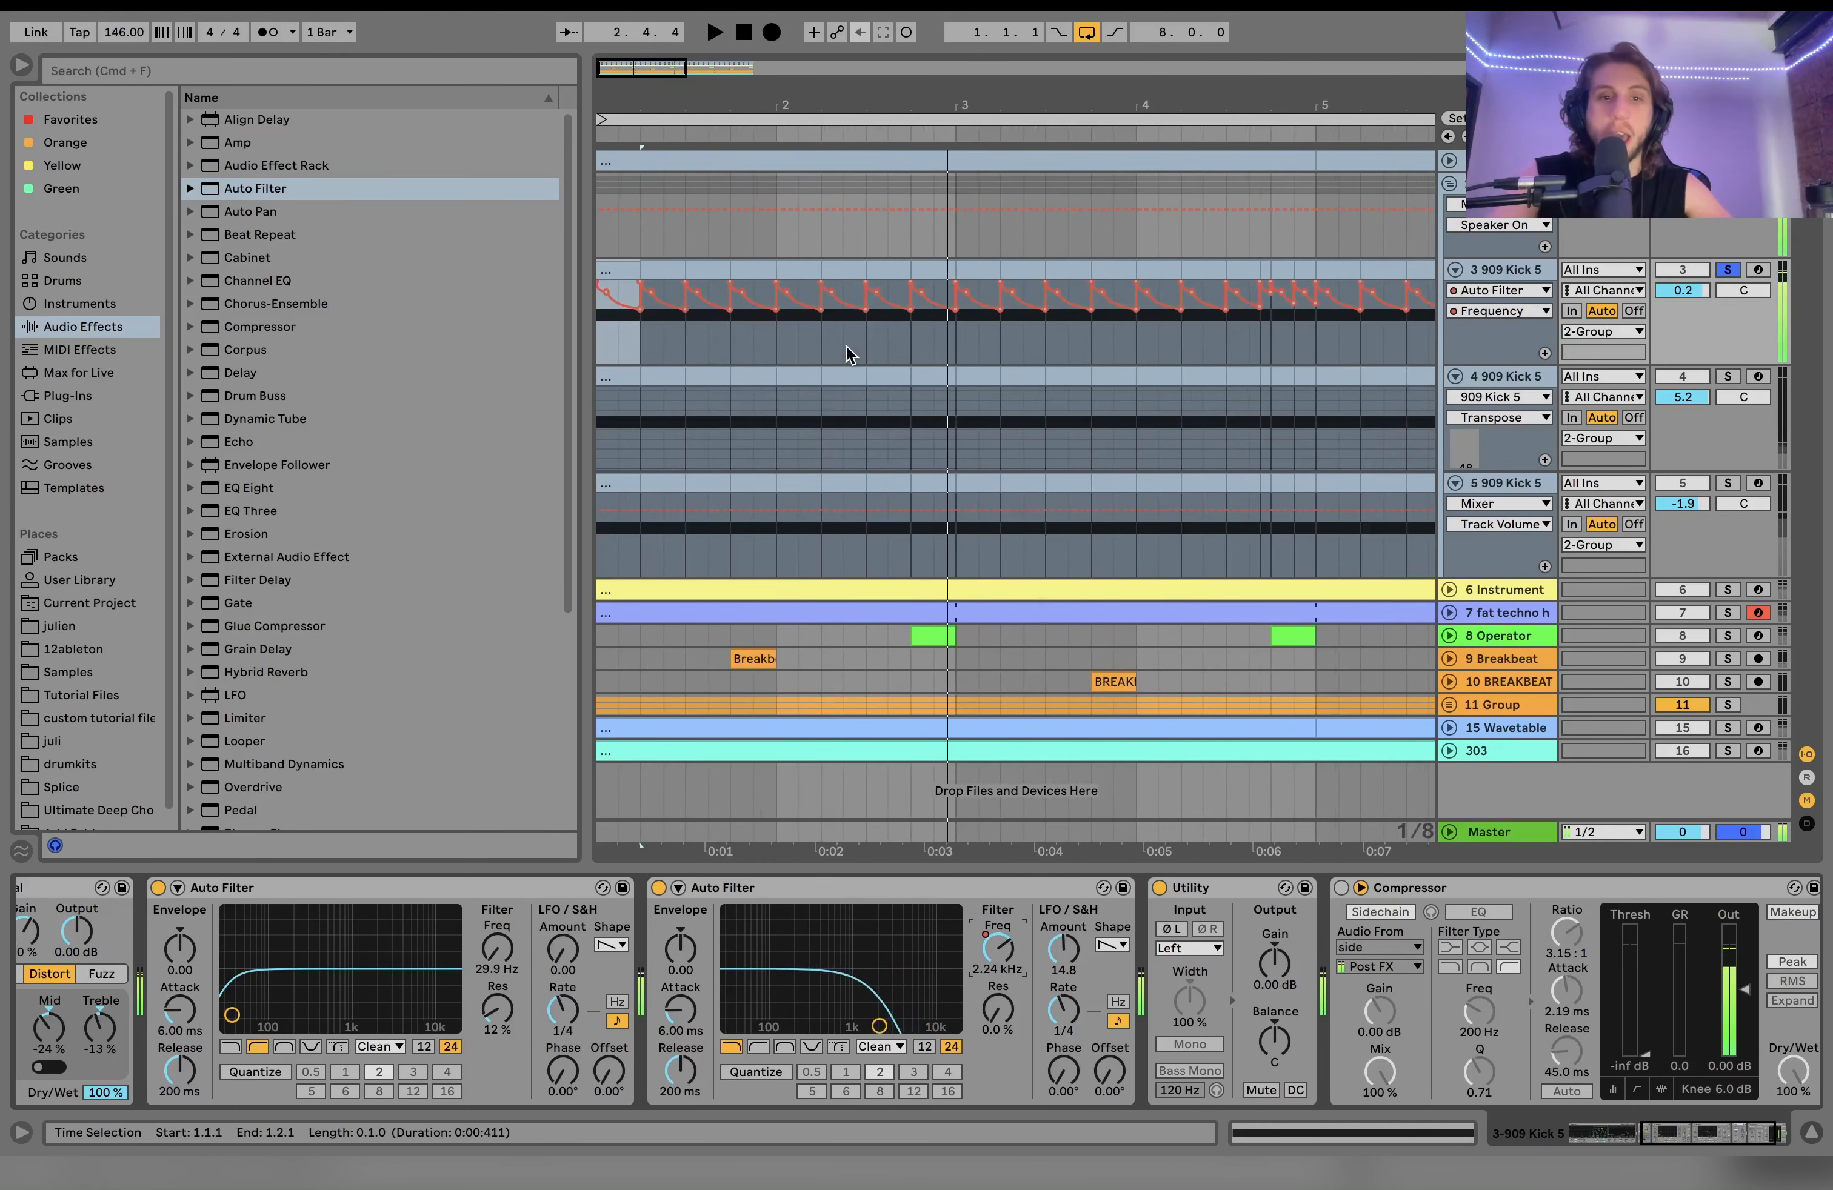
key("space")
Step: Switch the low-pass Auto Filter off and back on, and replay the soloed kick with it enabled
left_click(658, 888)
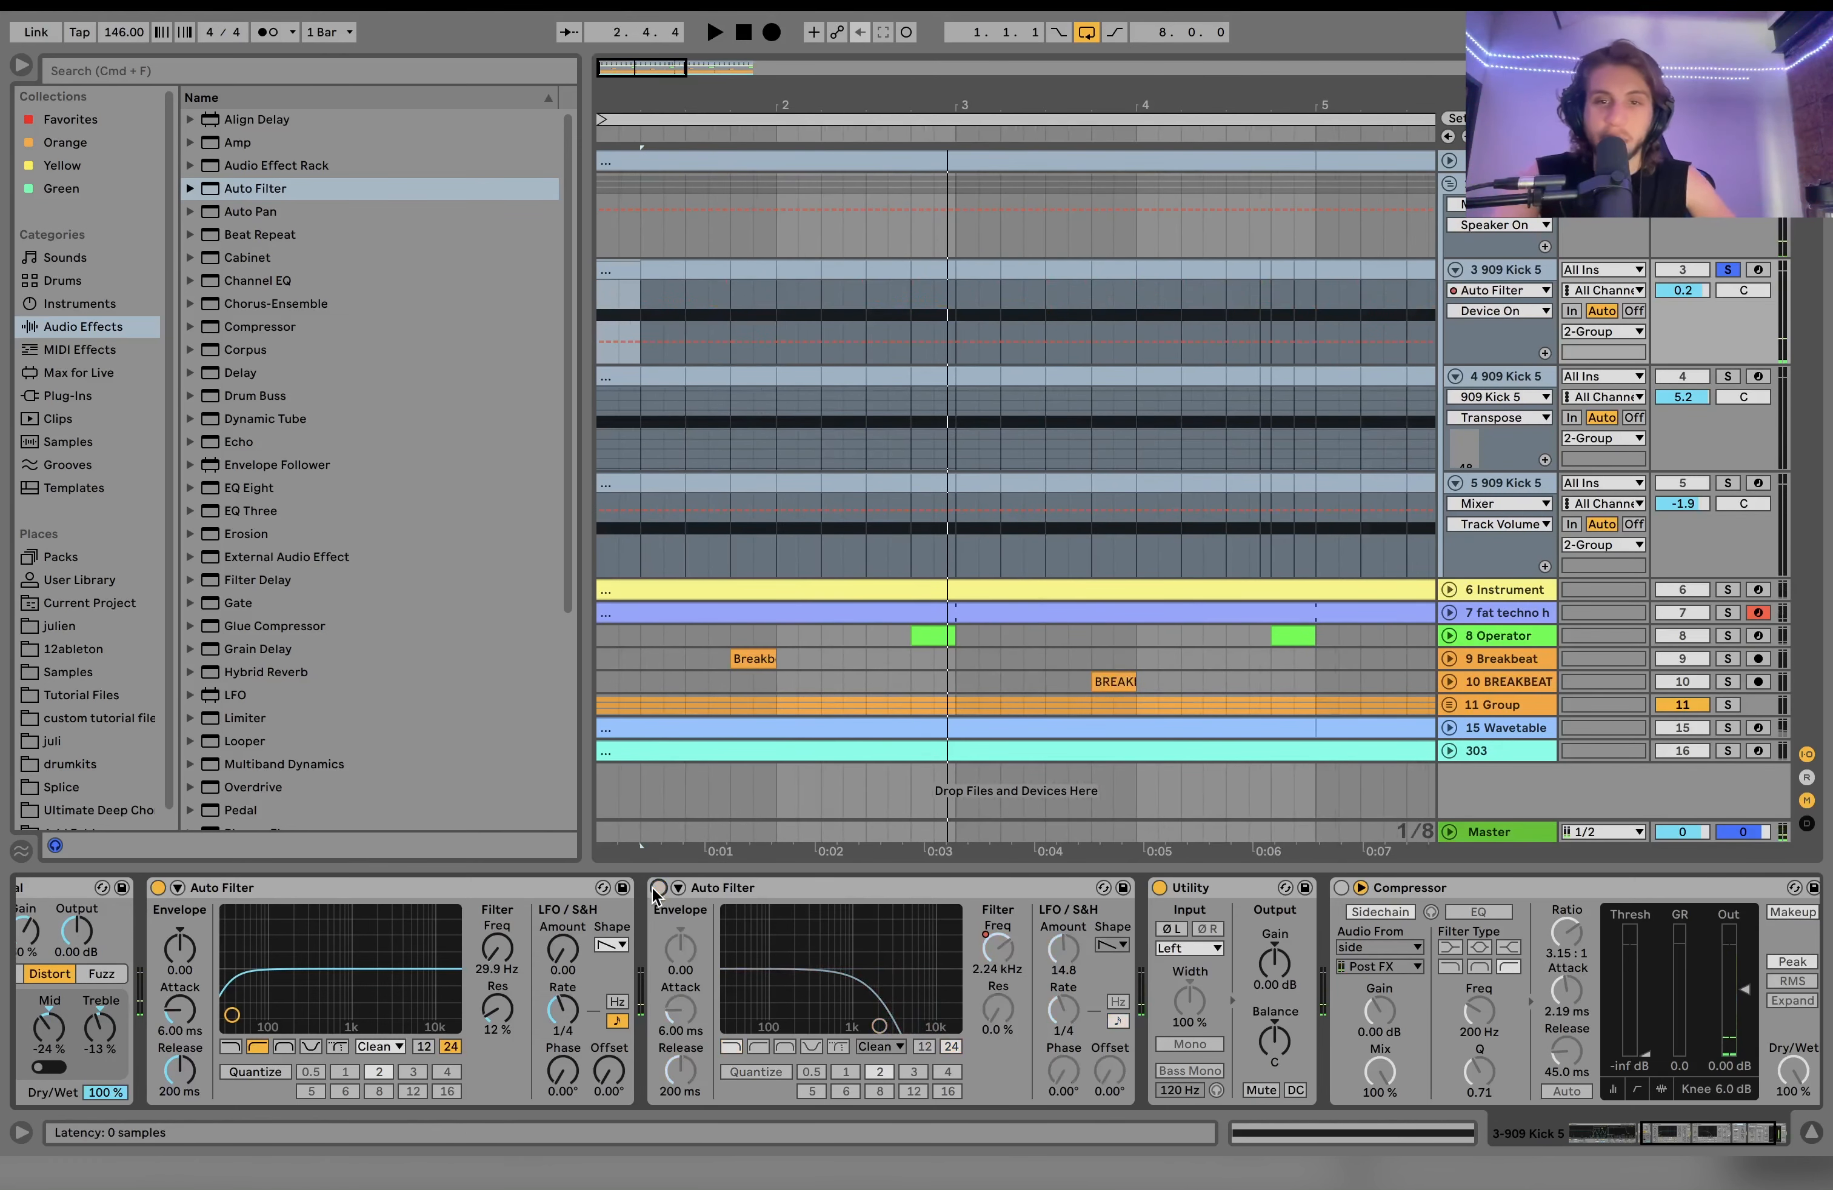
left_click(658, 888)
key("space")
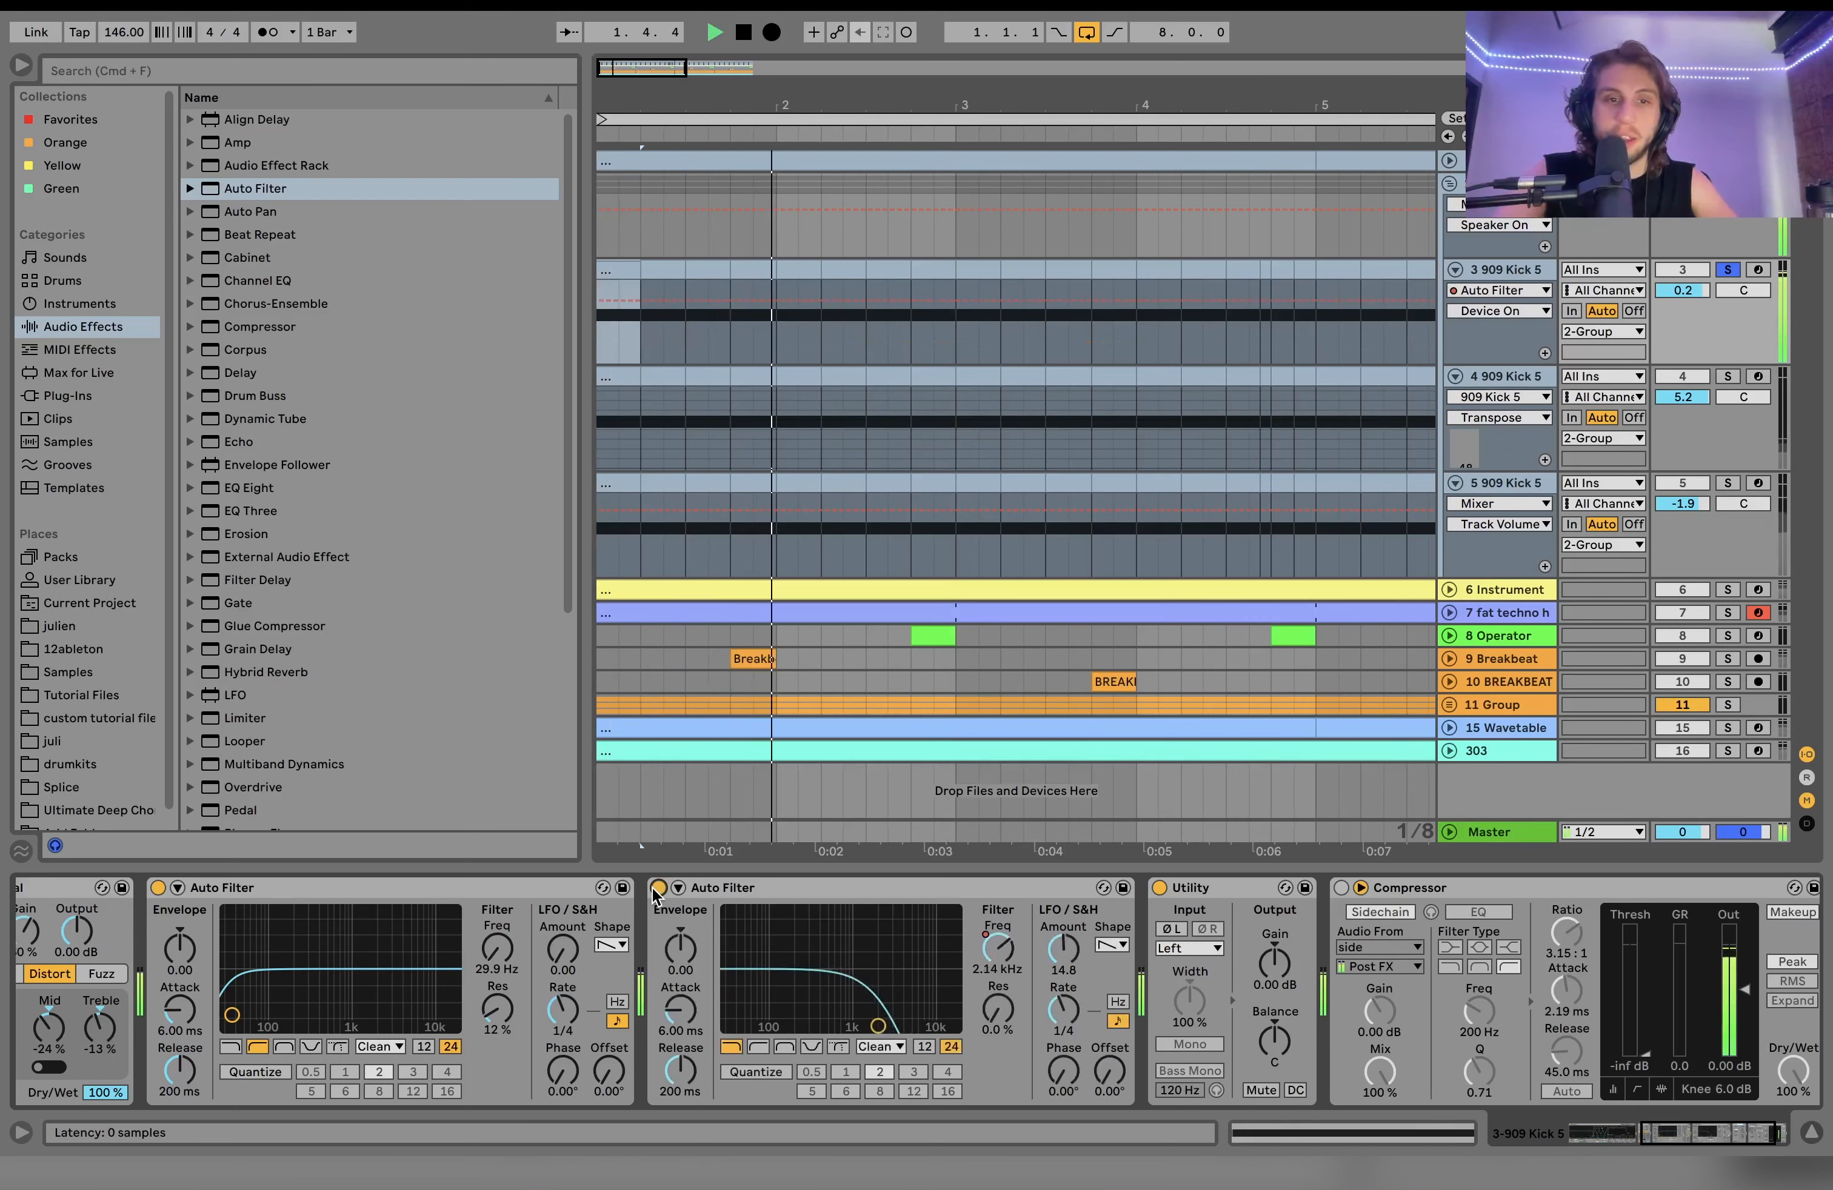
key("space")
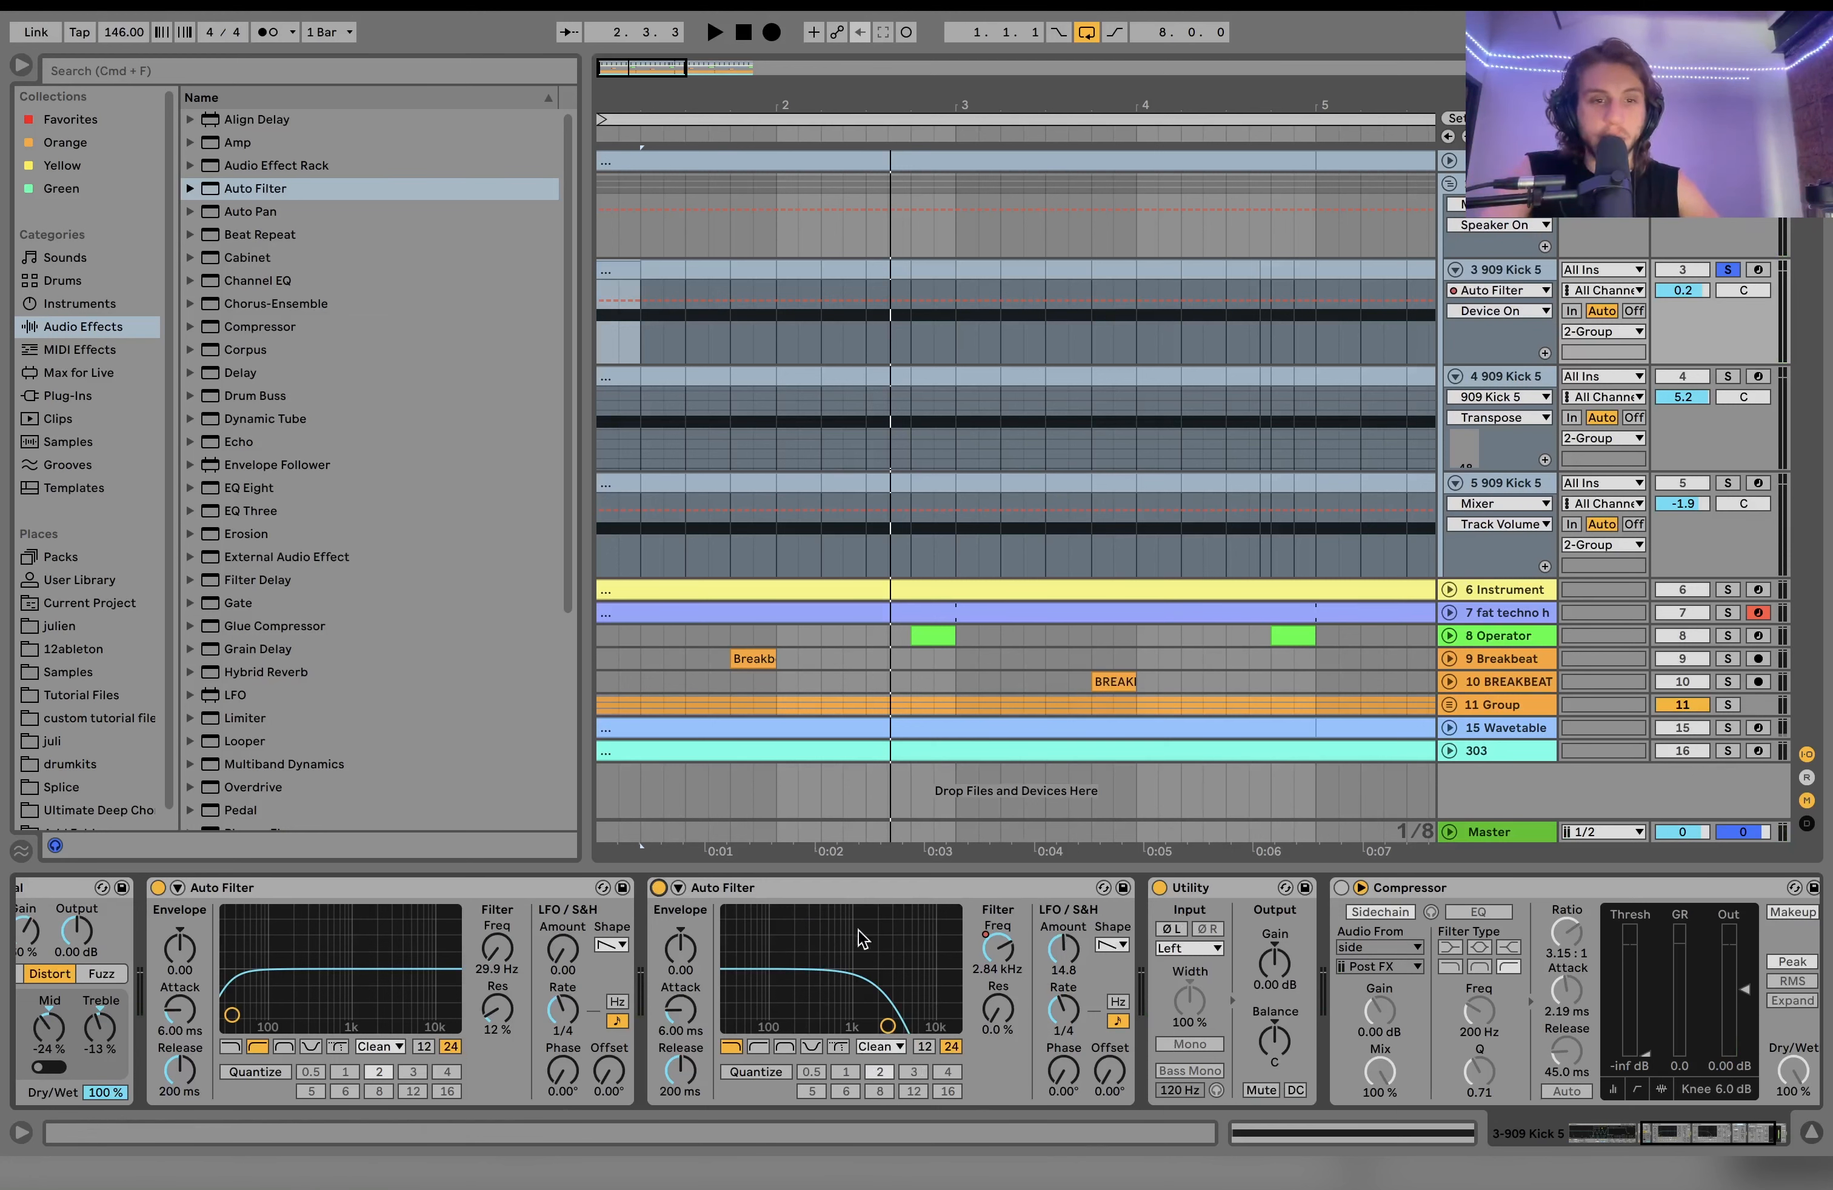
Step: Check the Utility device on track 3 and delete the disabled Compressor at the end of its chain
left_click(1189, 924)
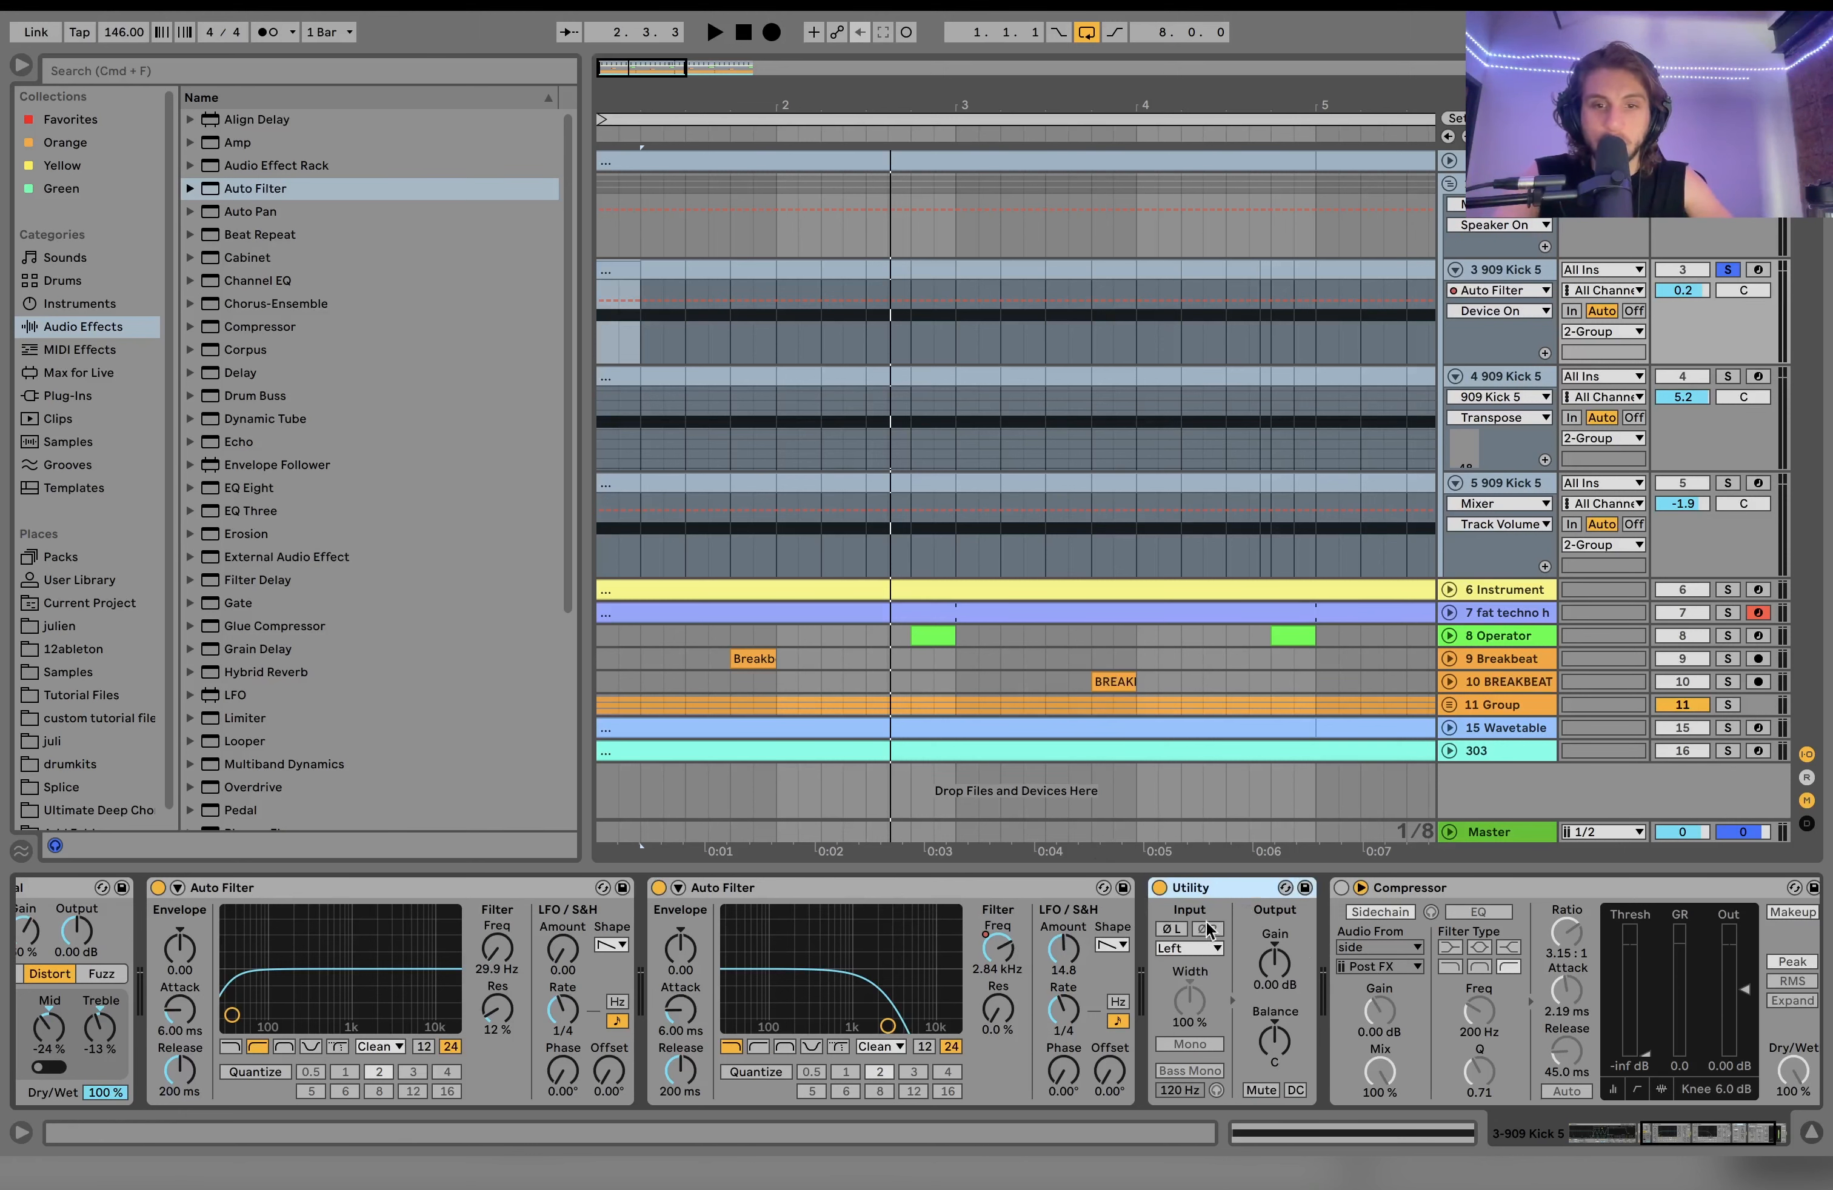
scroll(1252, 1009, "right", 3)
left_click(1304, 897)
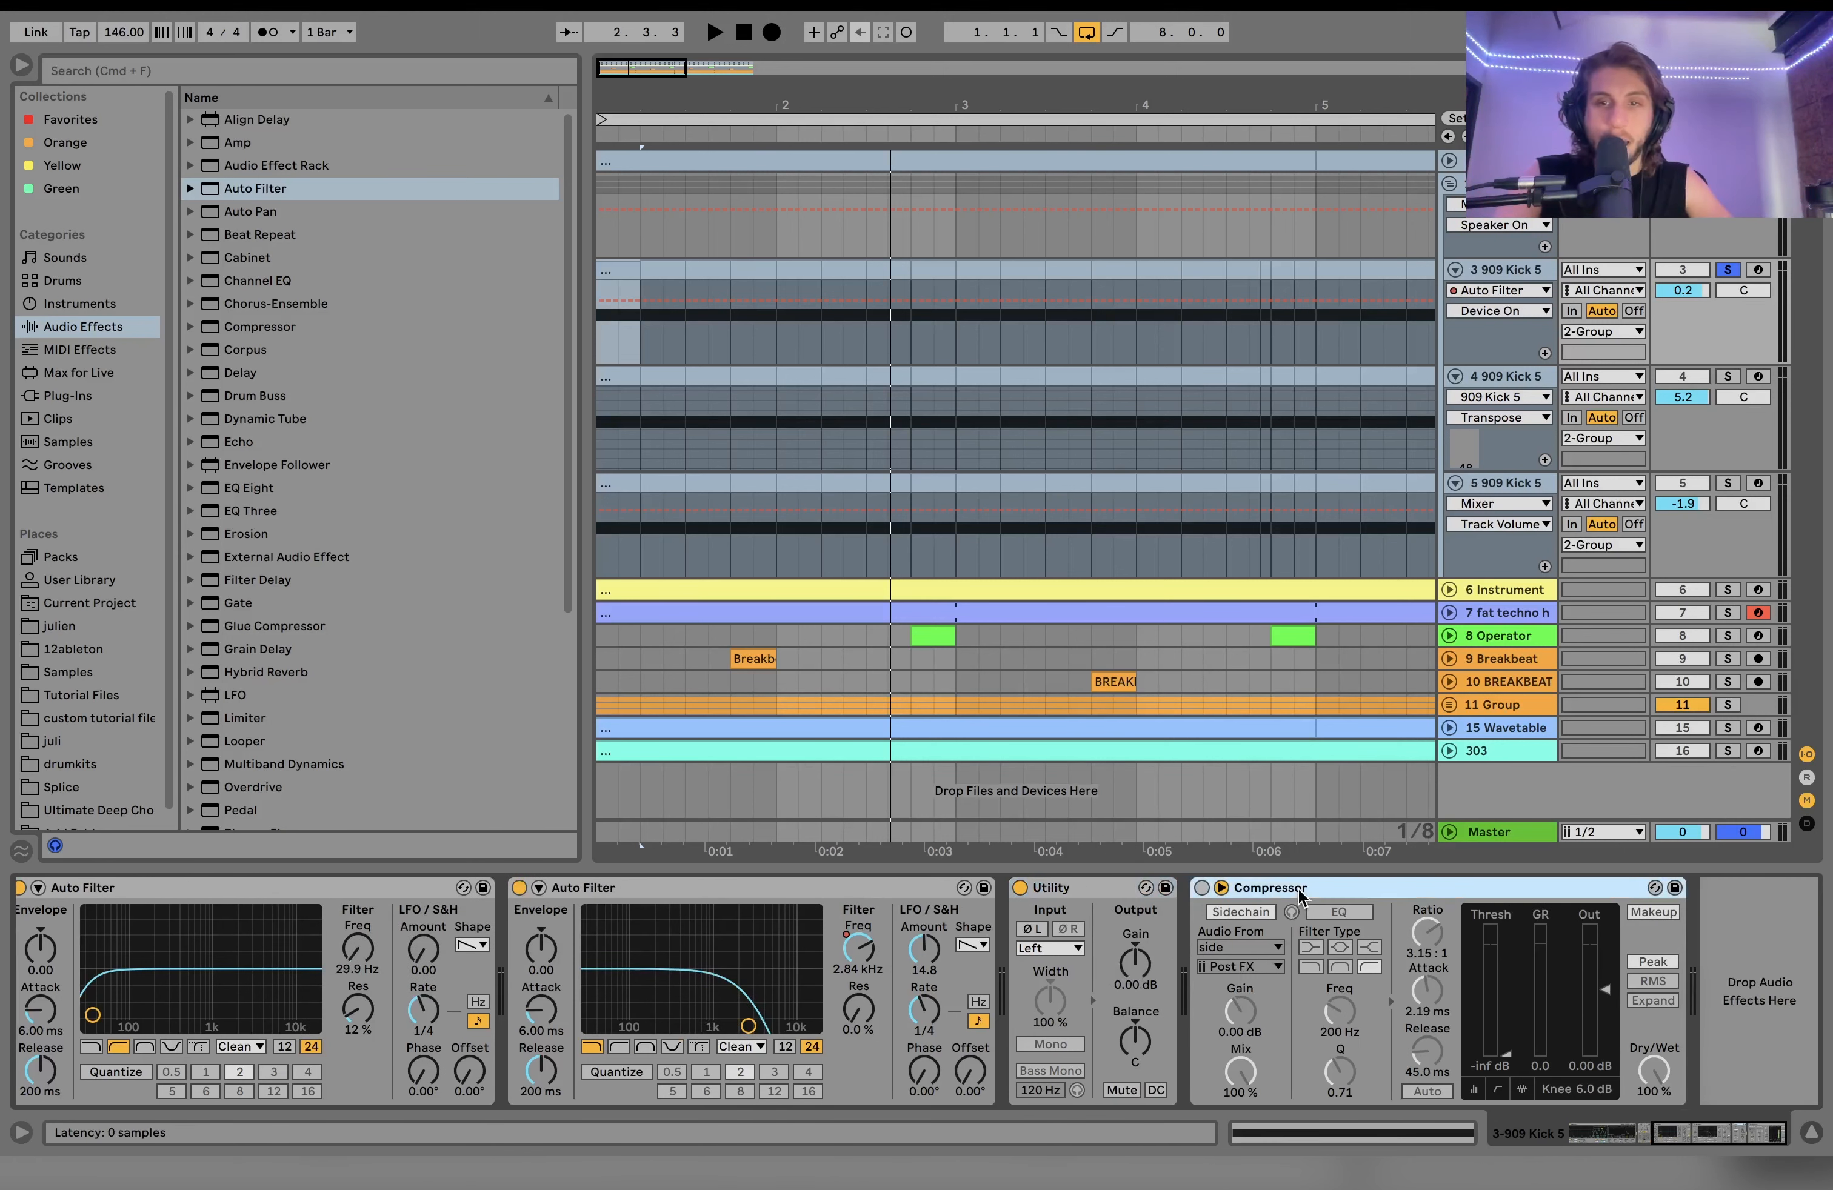
key("Delete")
Step: Solo 909 Kick 5 track 4 instead, audition it and show its device chain
left_click(1728, 377)
key("space")
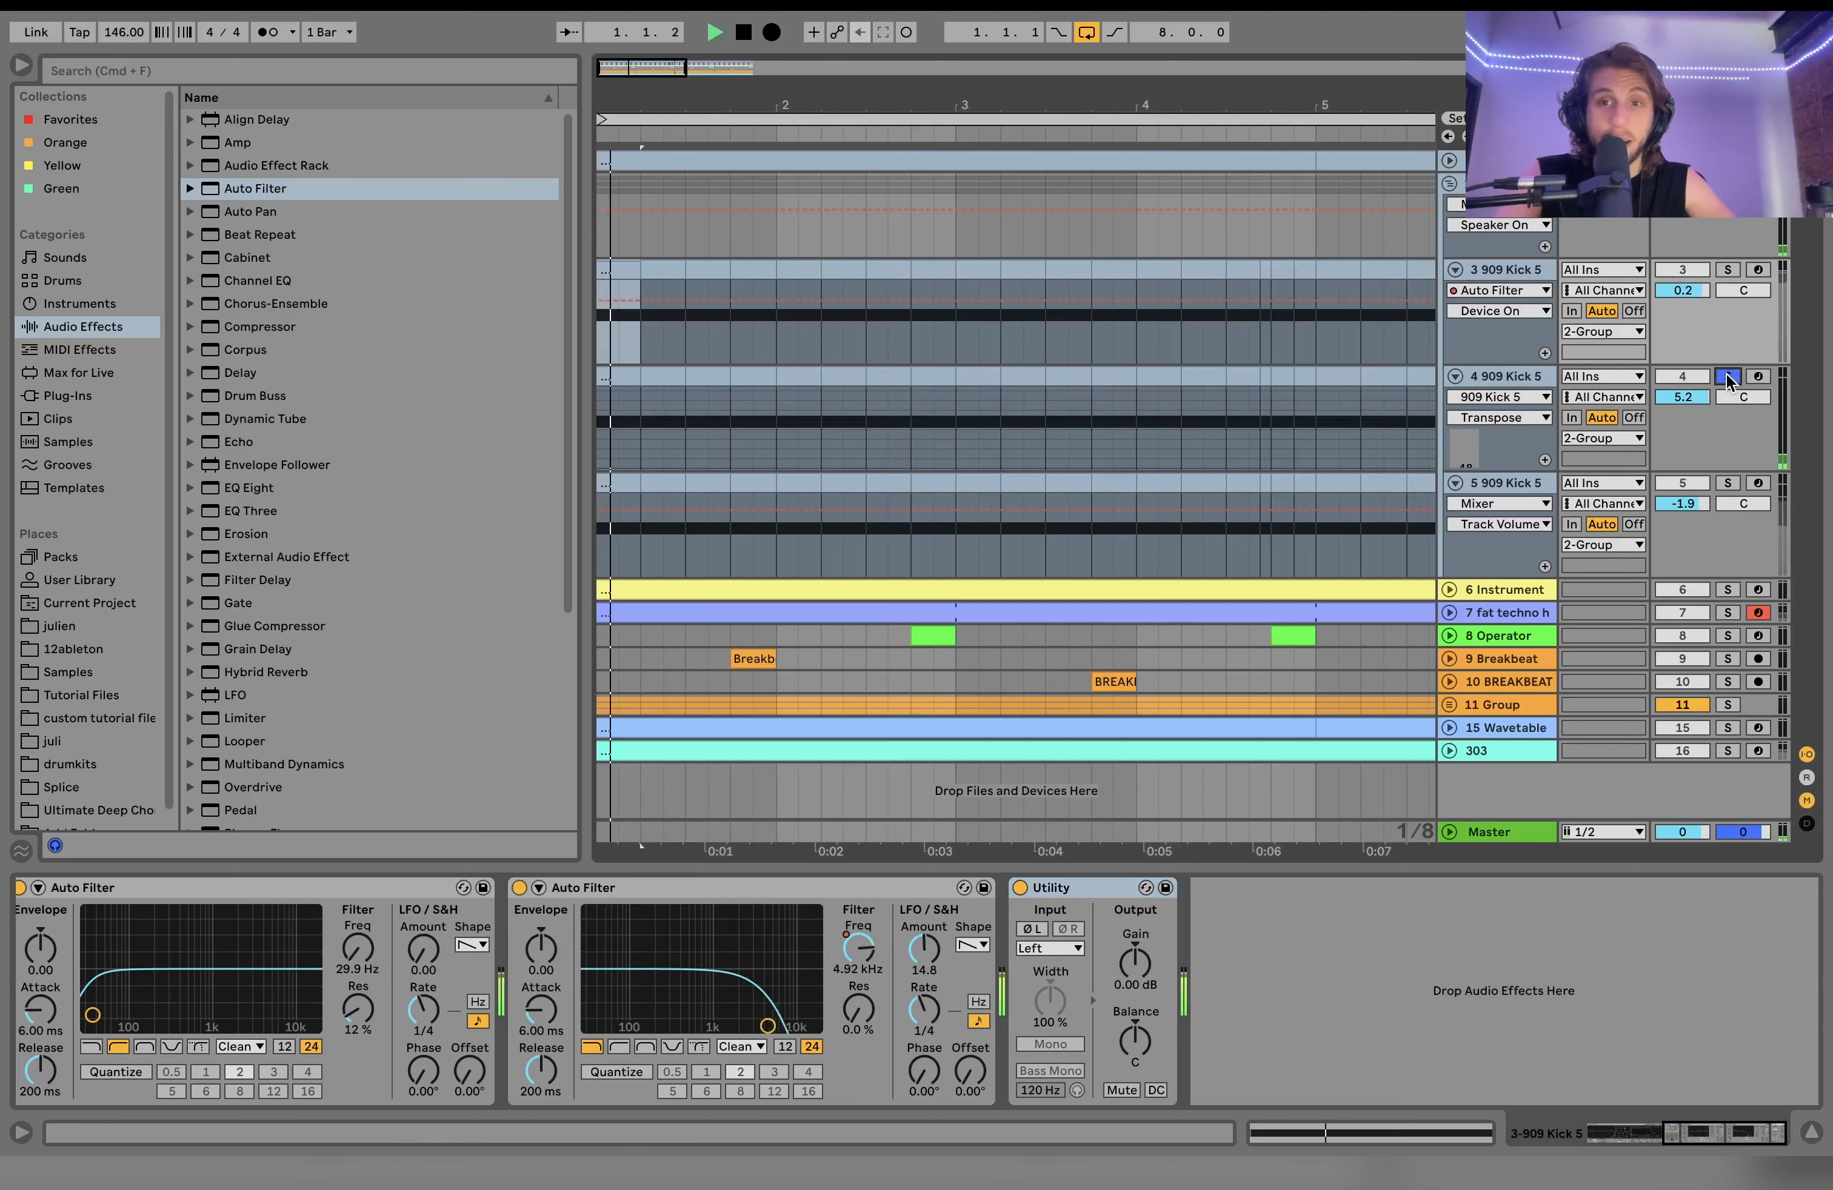
left_click(1494, 376)
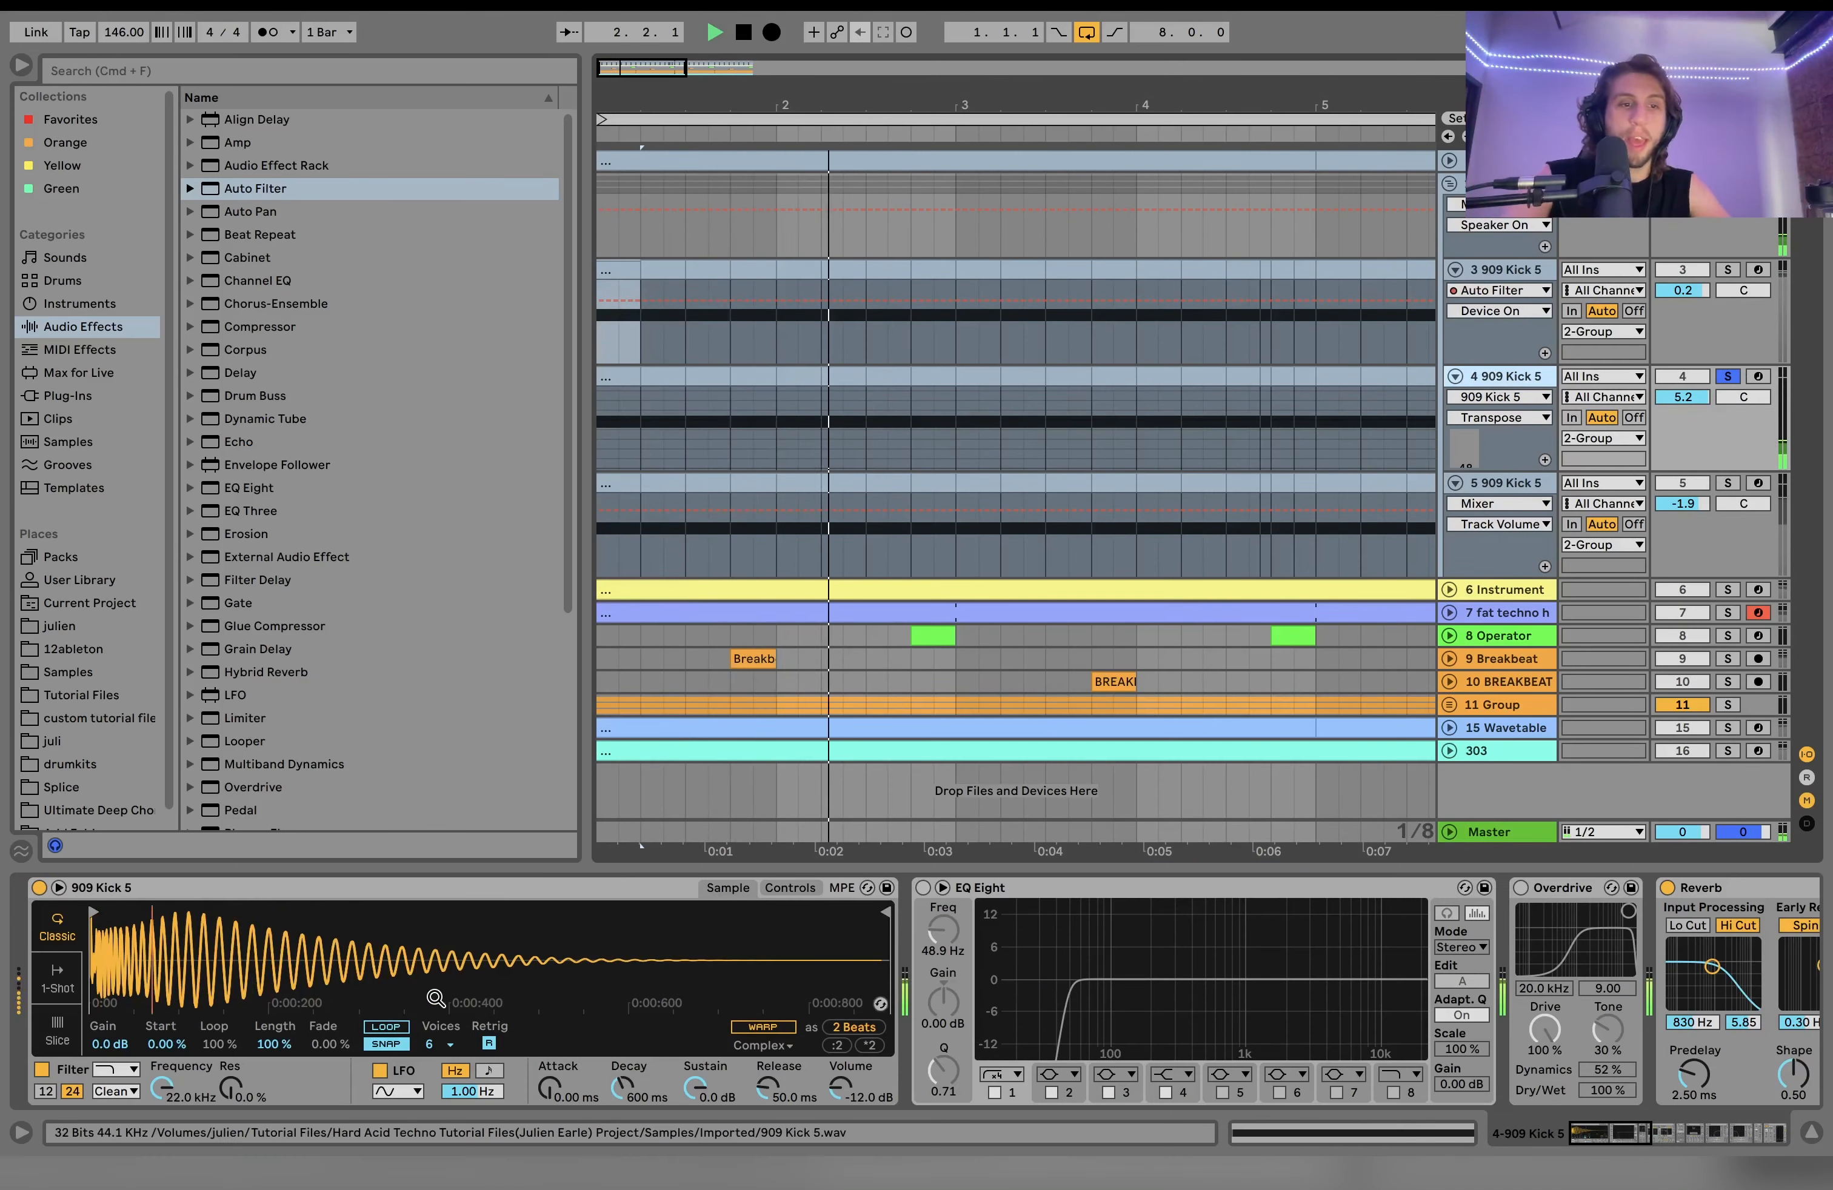
key("space")
Step: Delete the disabled EQ Eight and Overdrive from the device chain of 909 Kick 5 track 4
left_click(1048, 896)
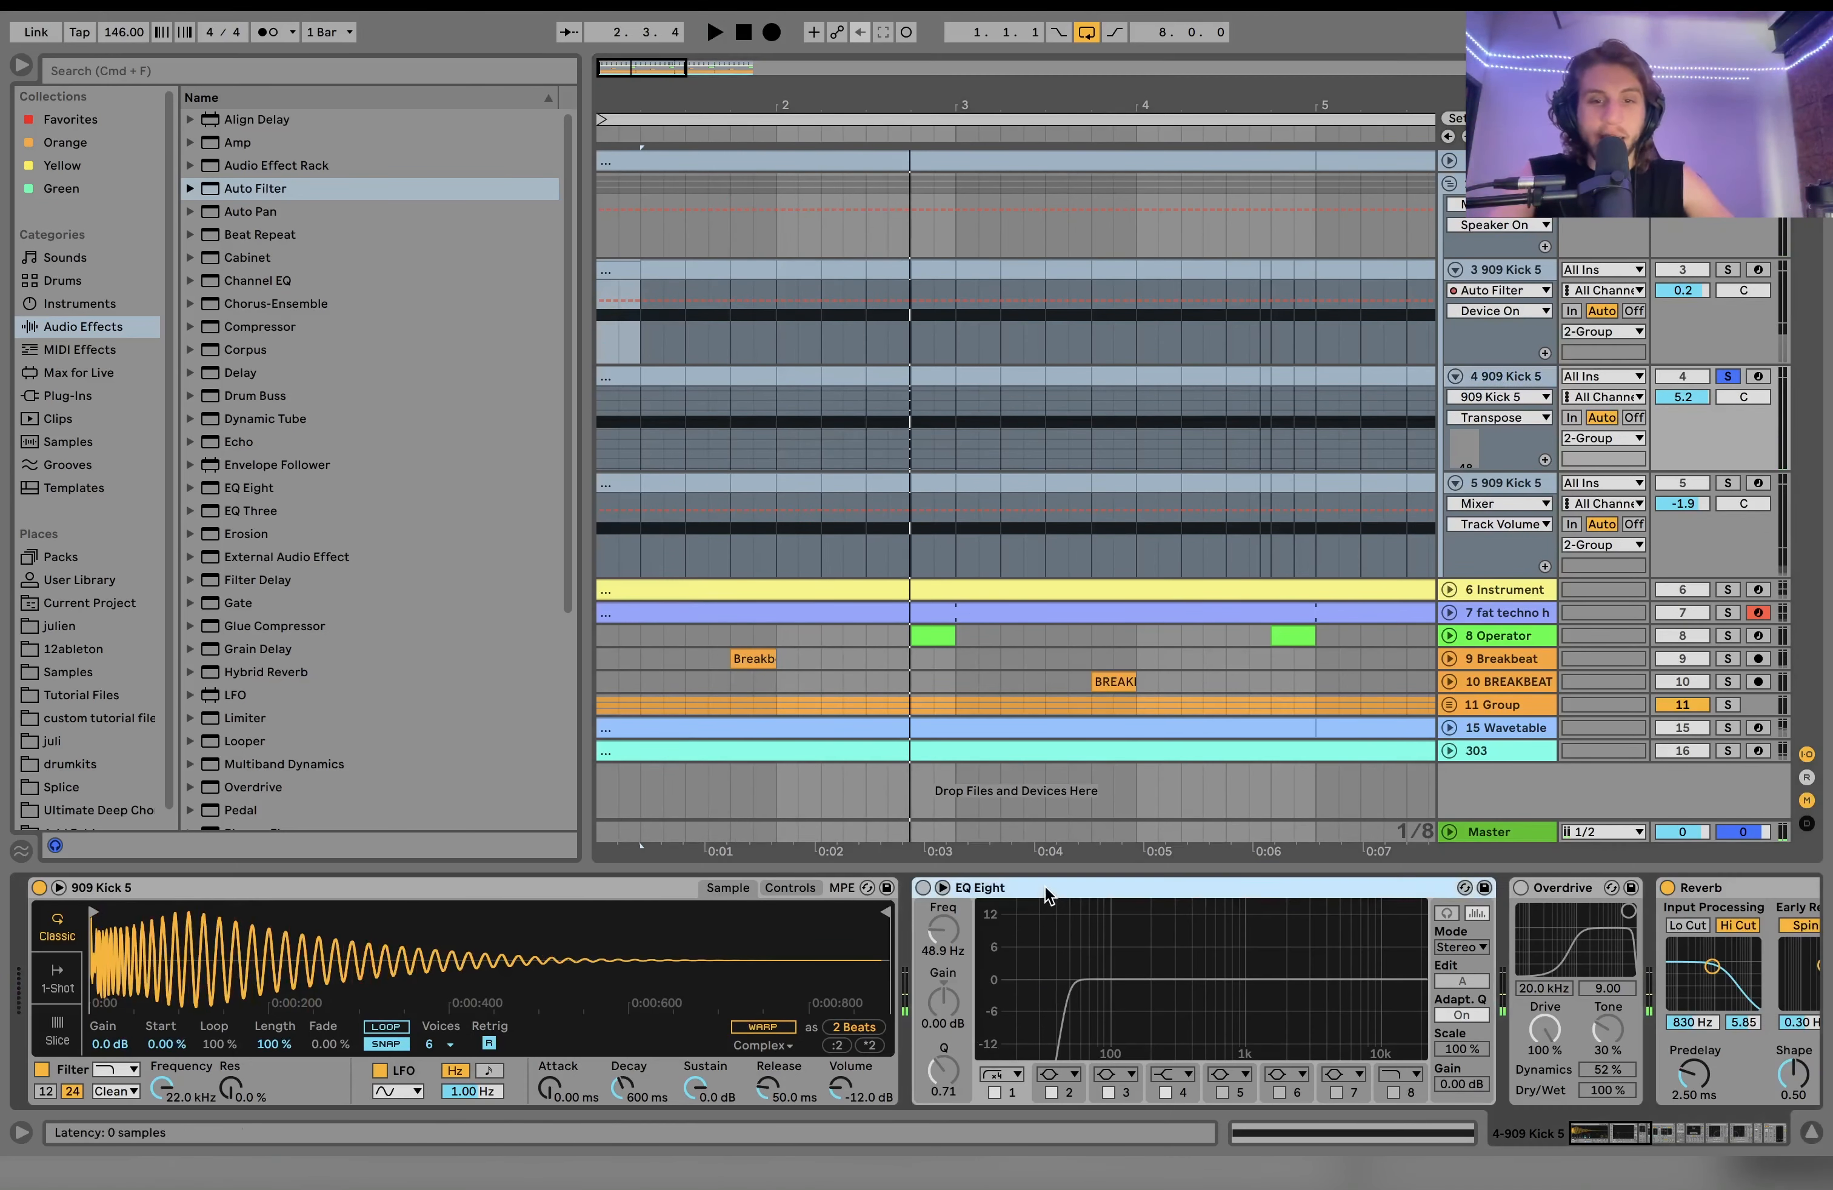
key("Delete")
key("Delete")
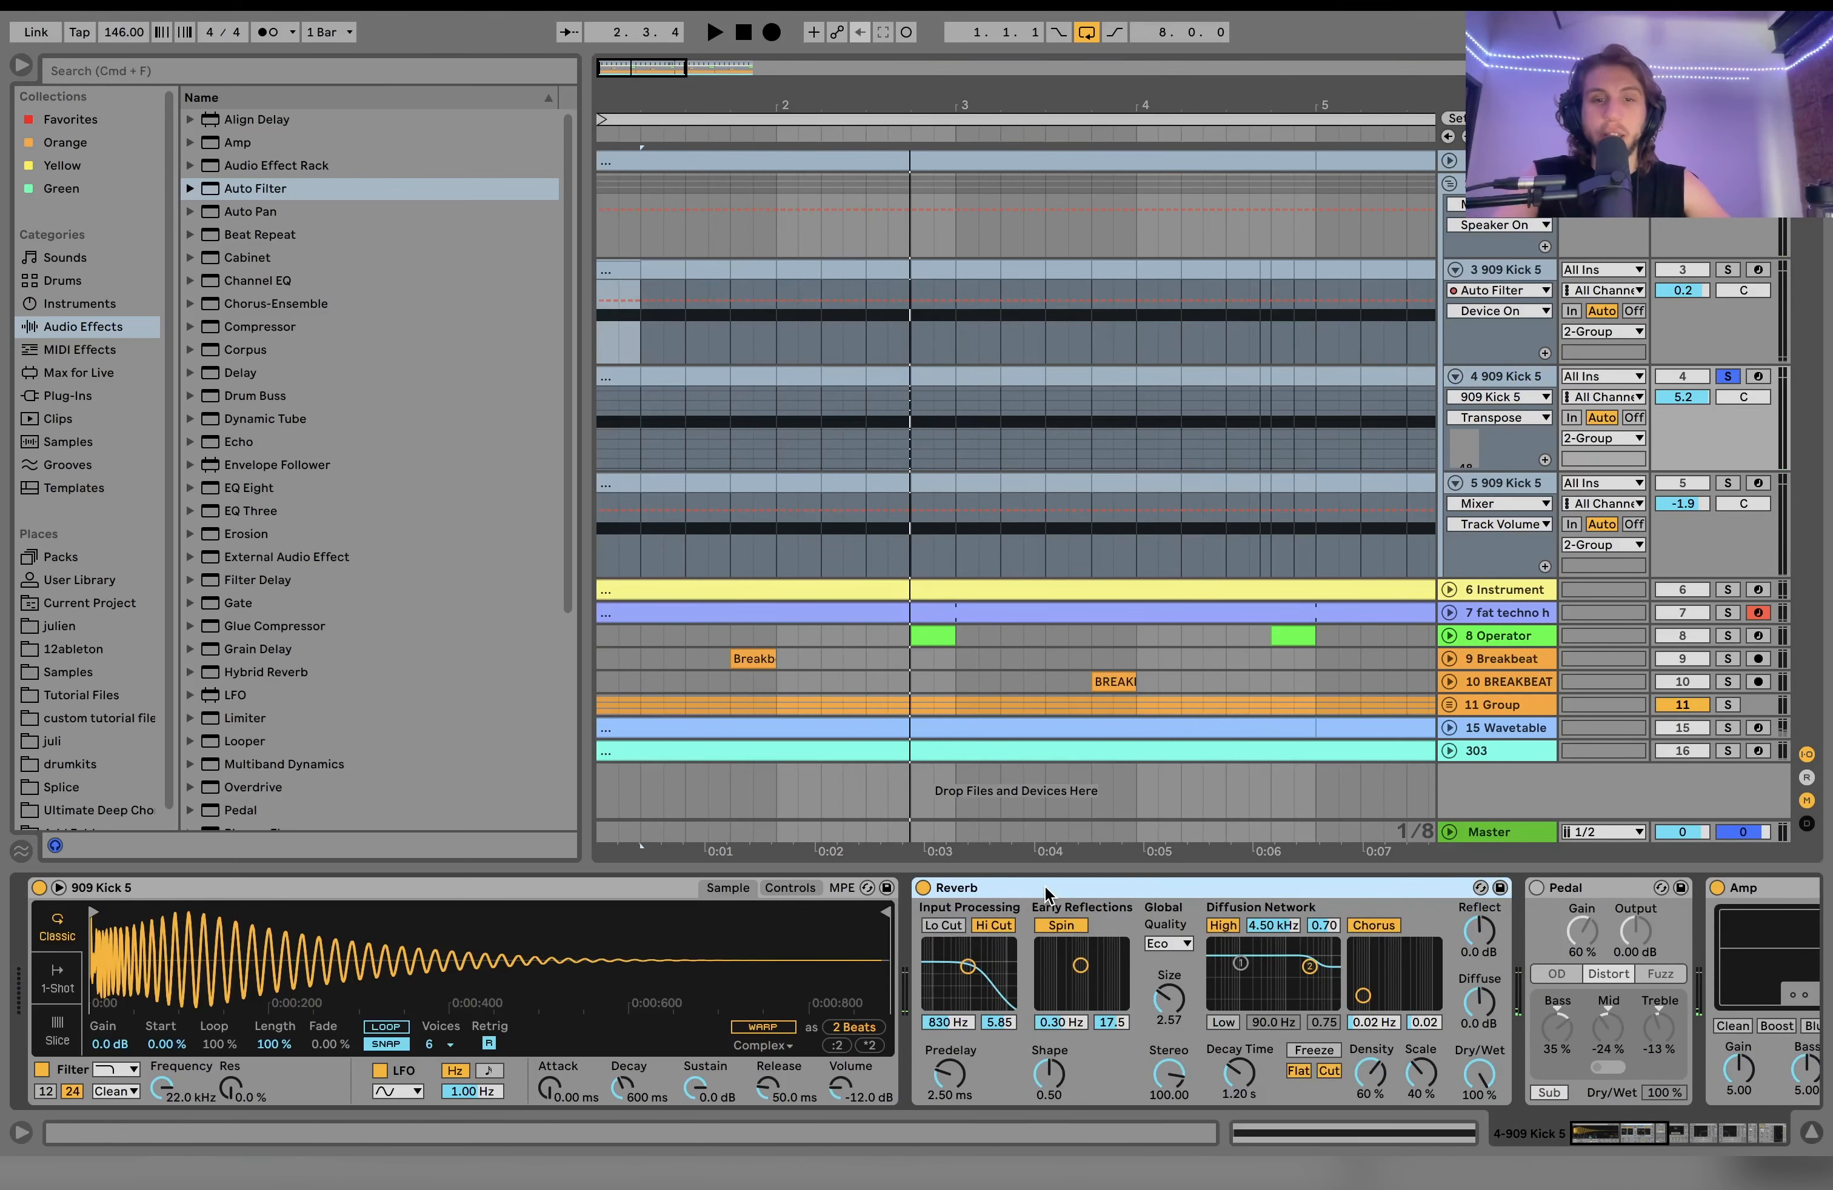
Step: Delete the disabled Pedal from the device chain of 909 Kick 5 track 4
left_click(1605, 896)
key("Delete")
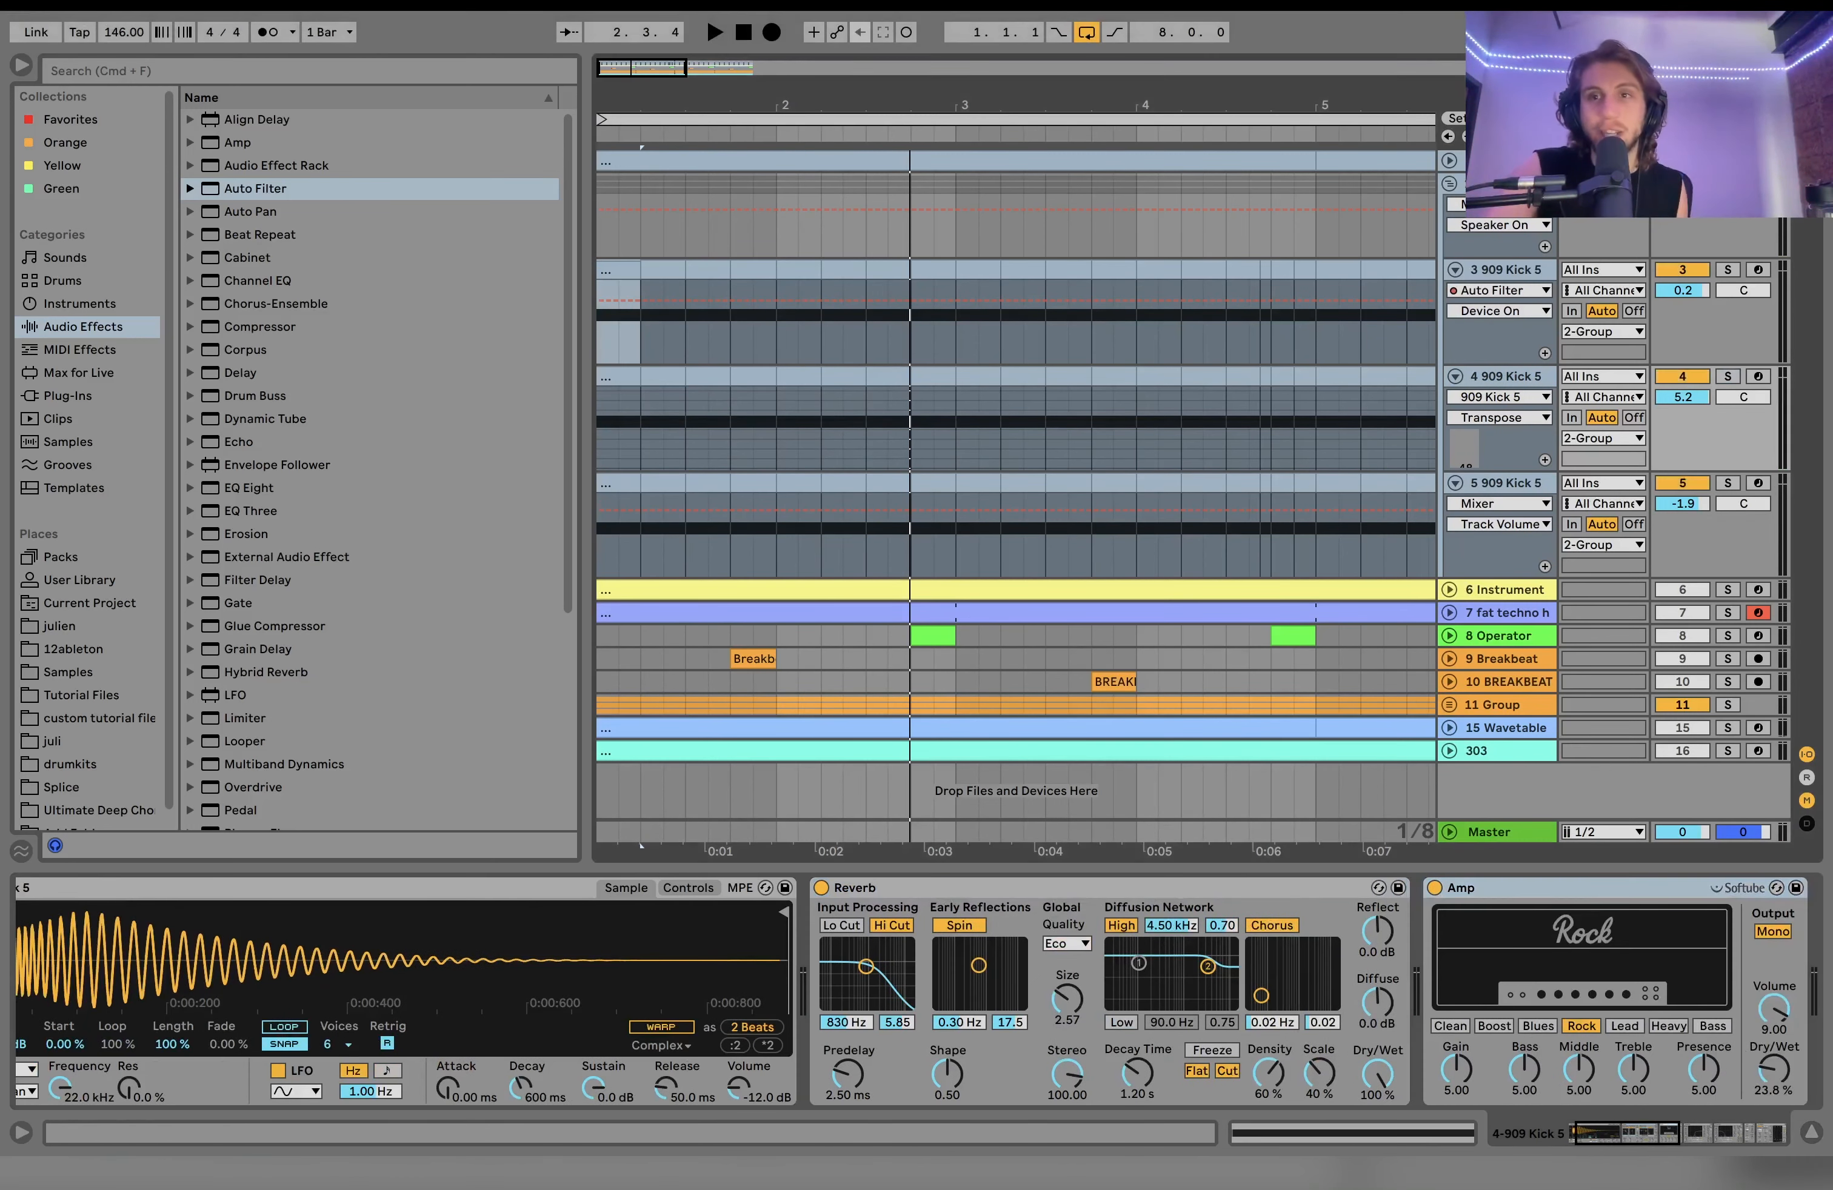
Step: Play the layered kicks with track 4 muted and unmuted to compare its contribution
left_click(1673, 377)
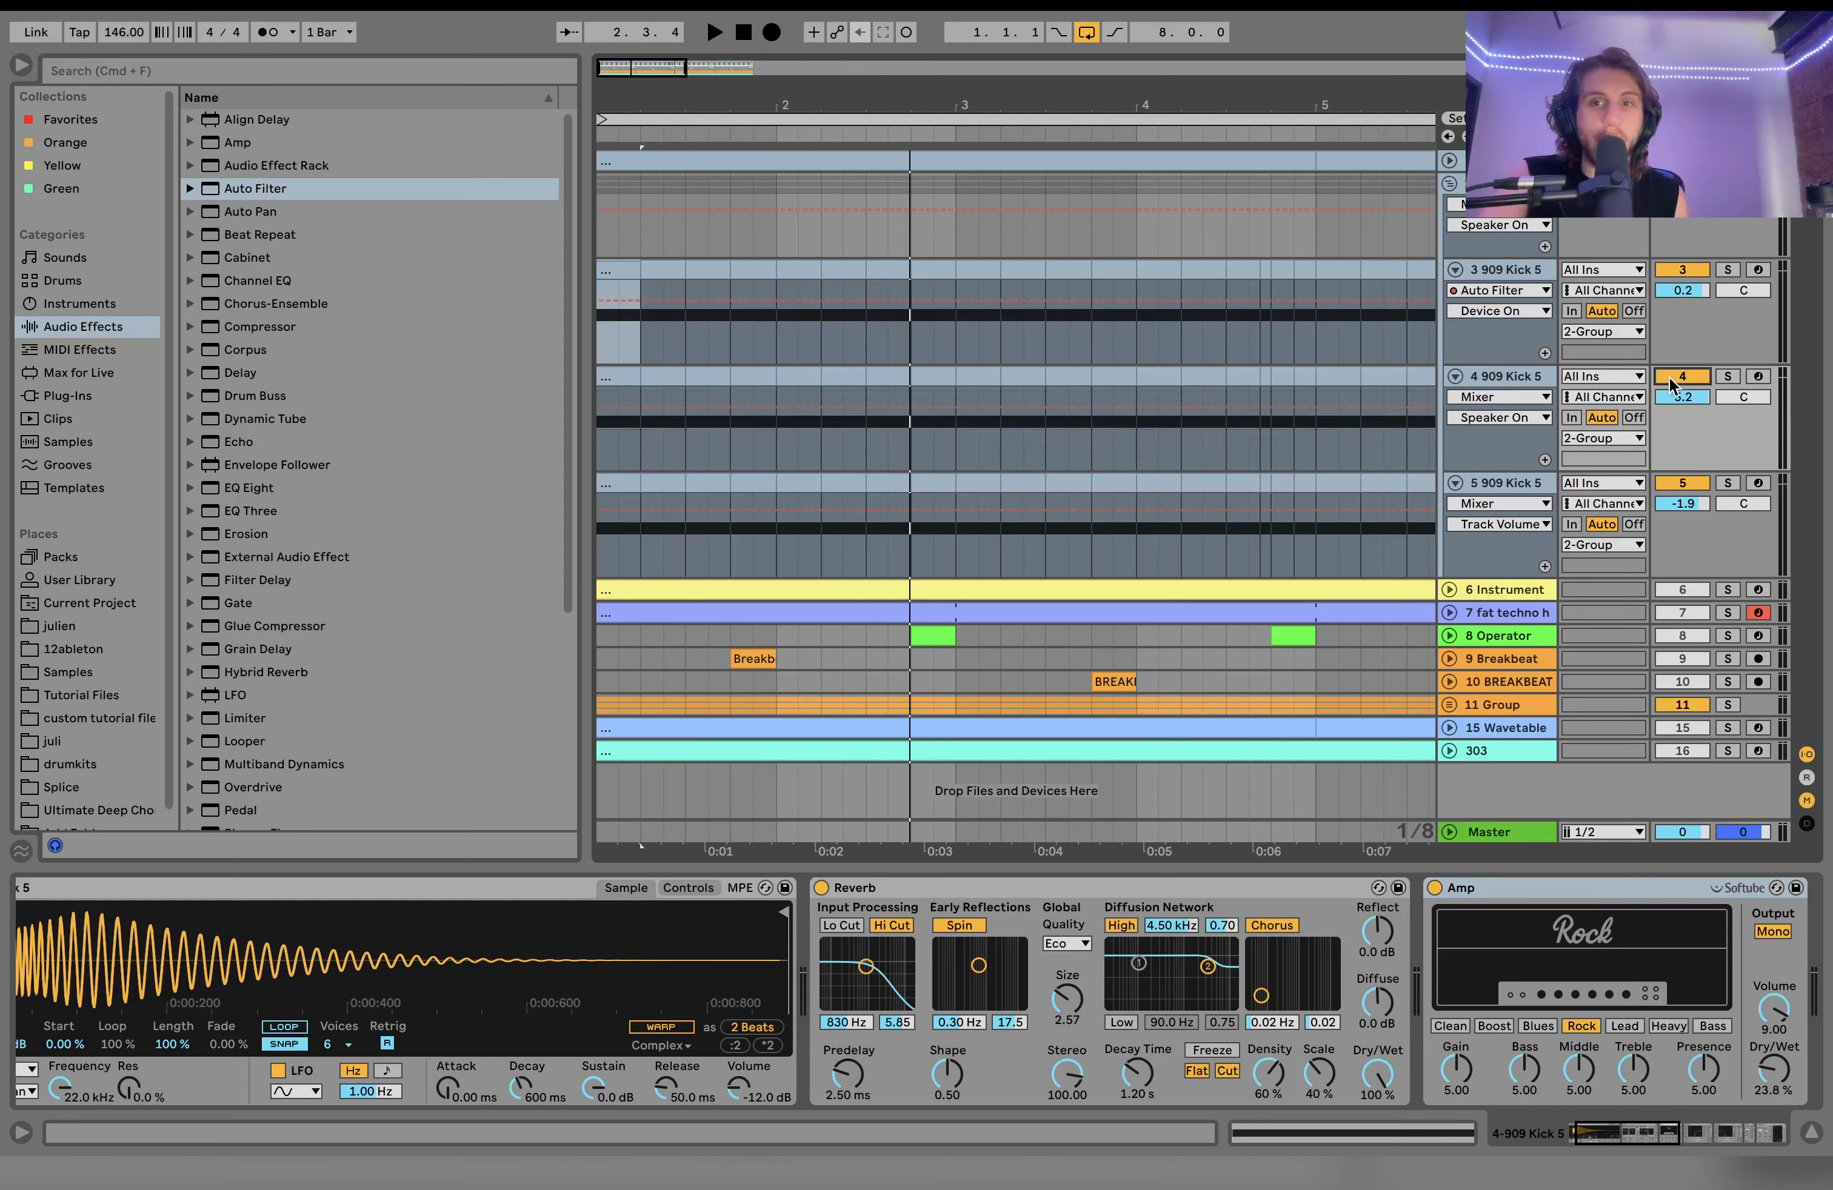
key("space")
left_click(1668, 376)
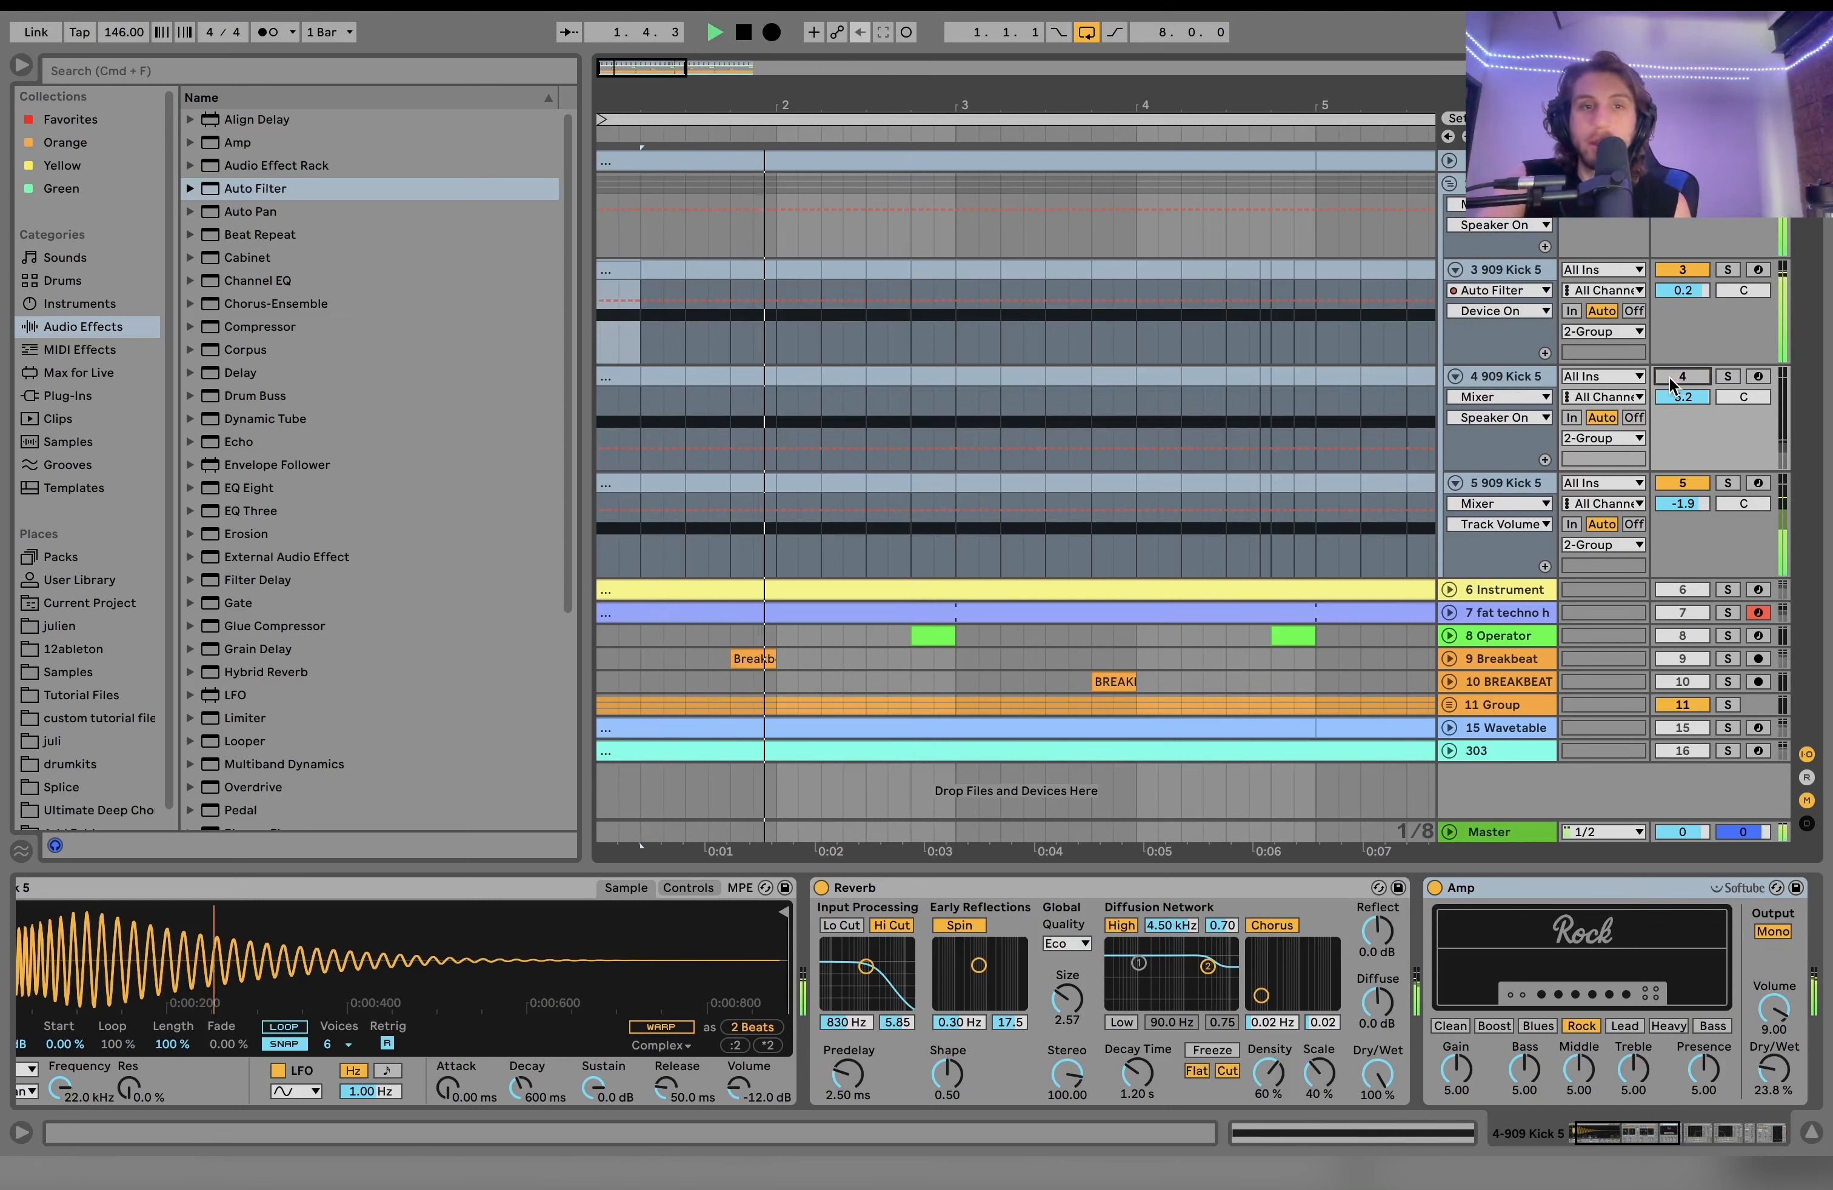
key("space")
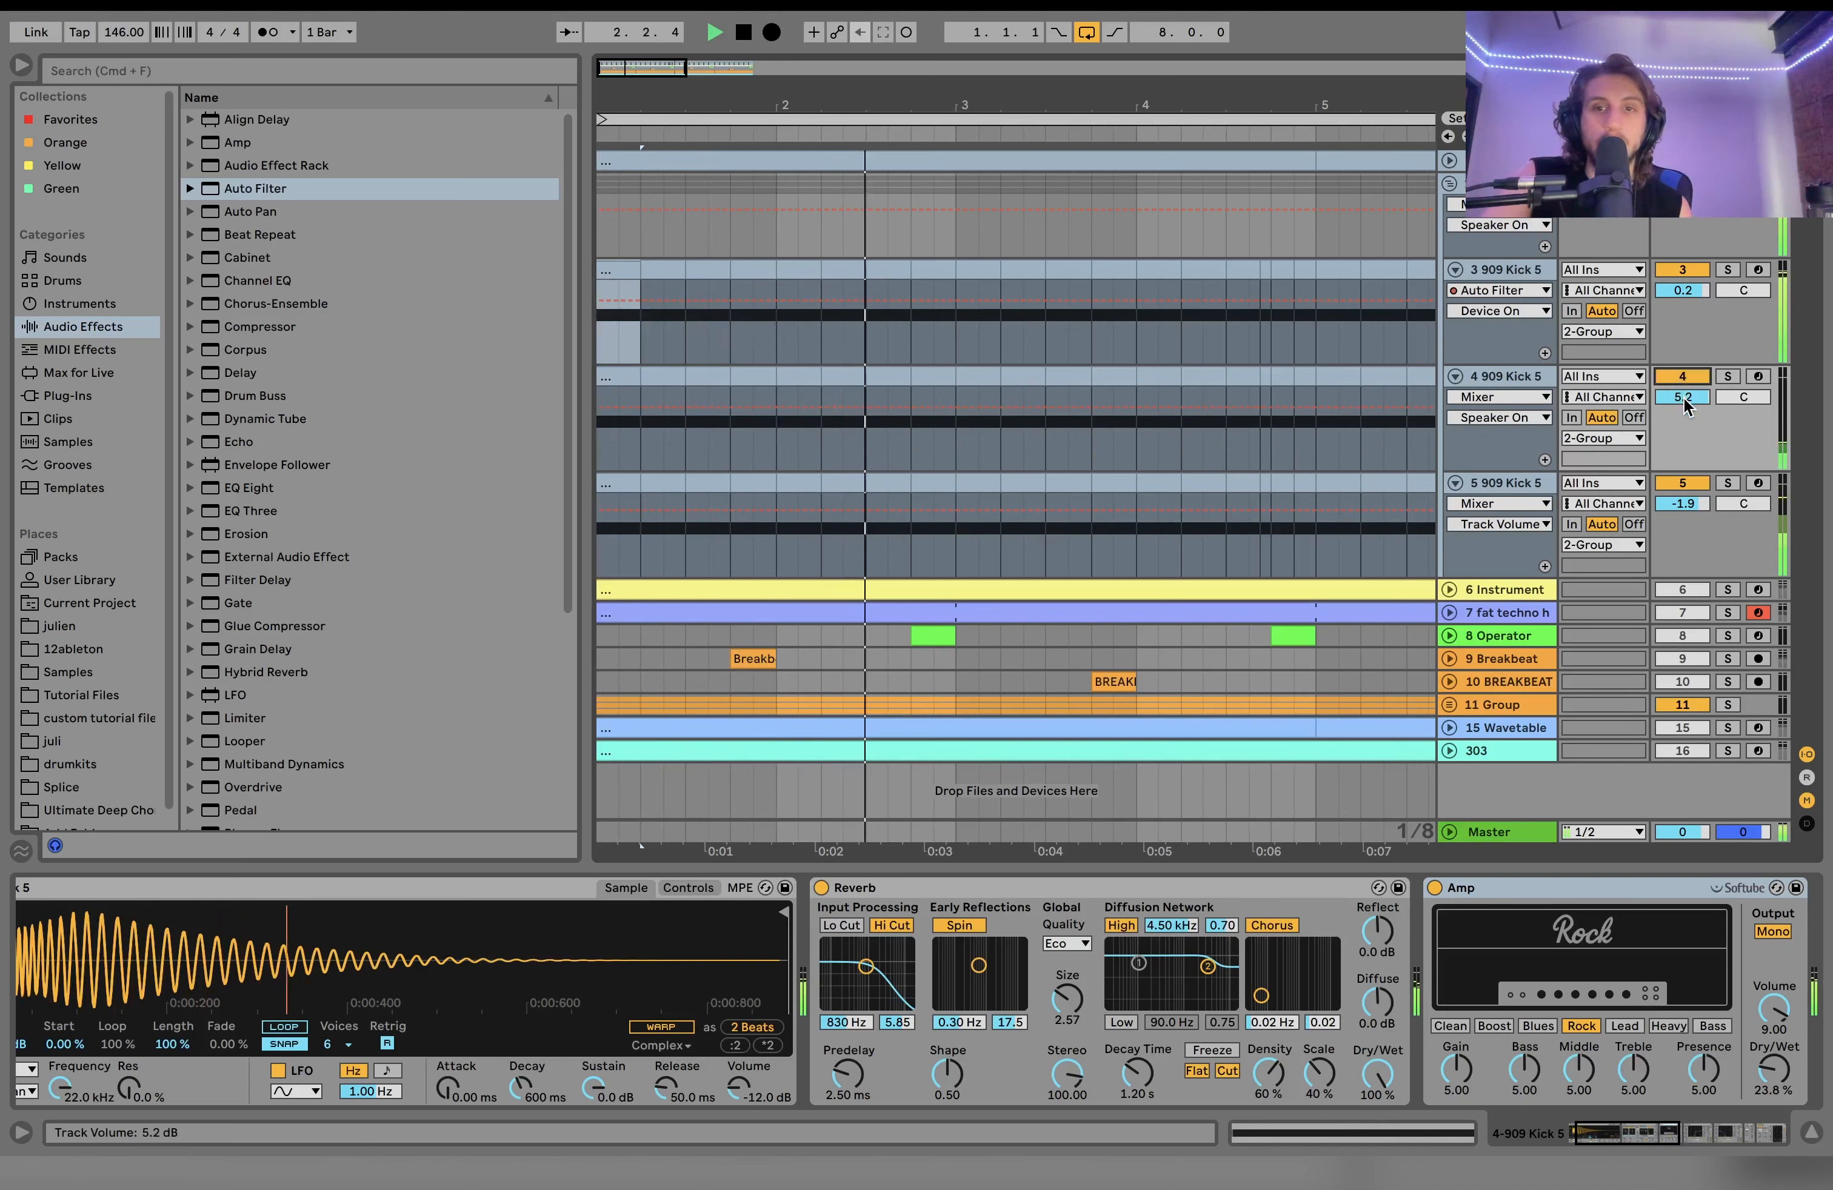
key("space")
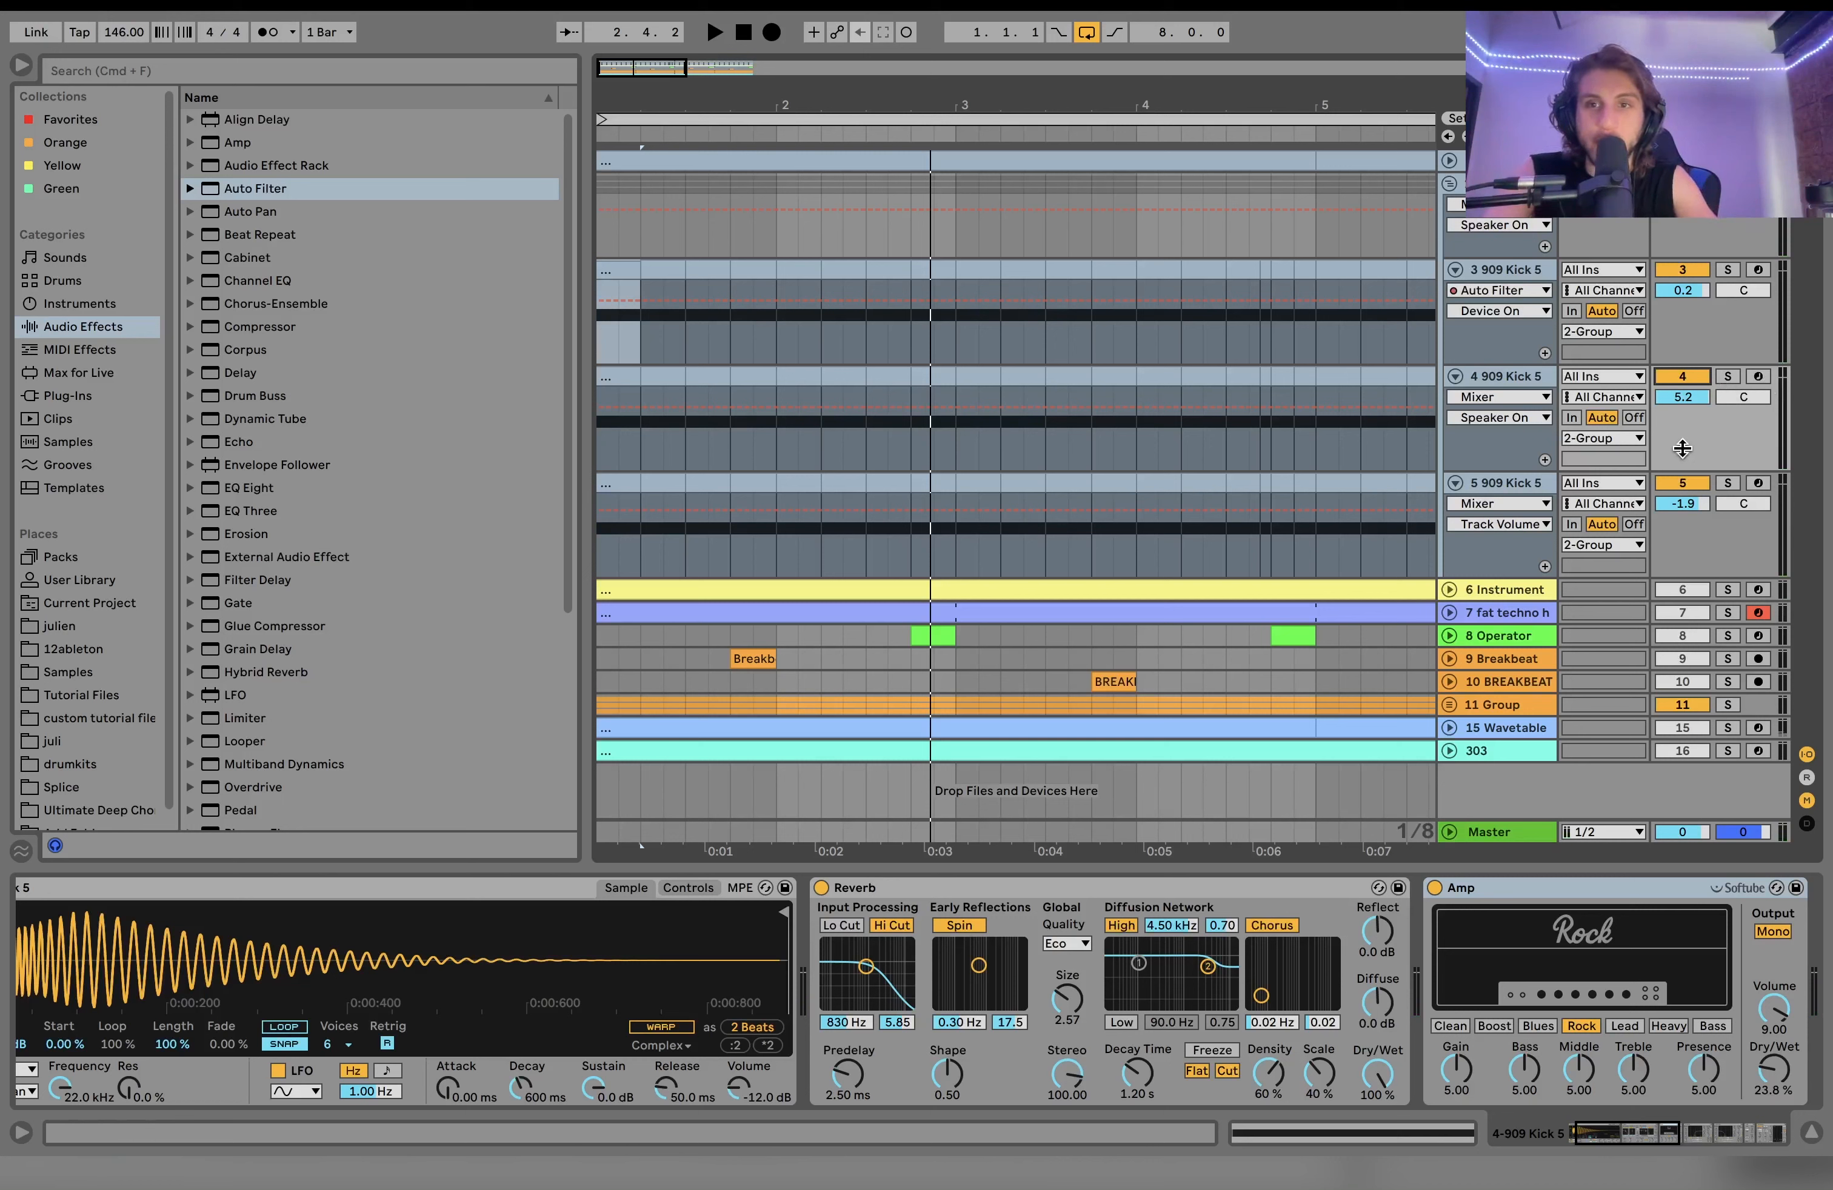
Step: Audition tracks 3 and 4 soloed together, and compare them with track 3 soloed alone
left_click(1729, 377)
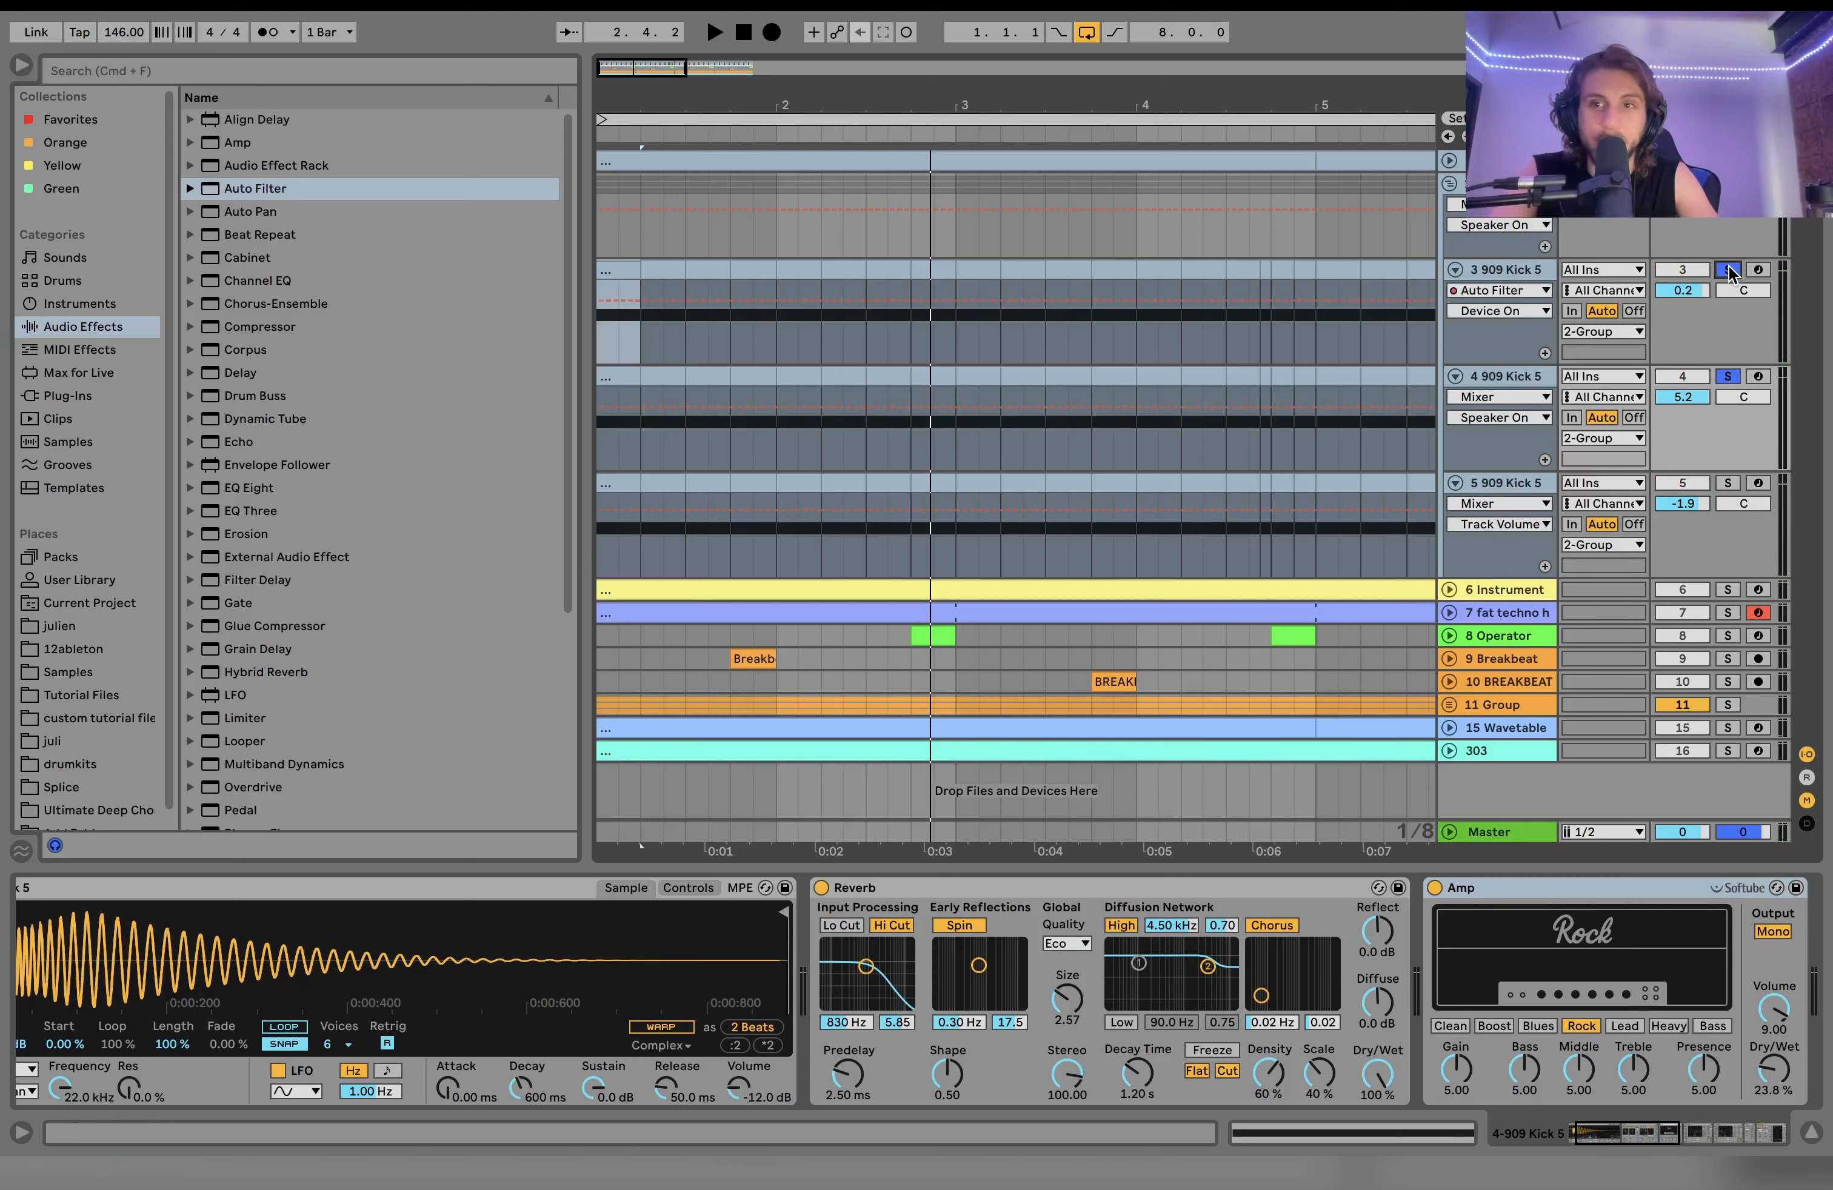
key("space")
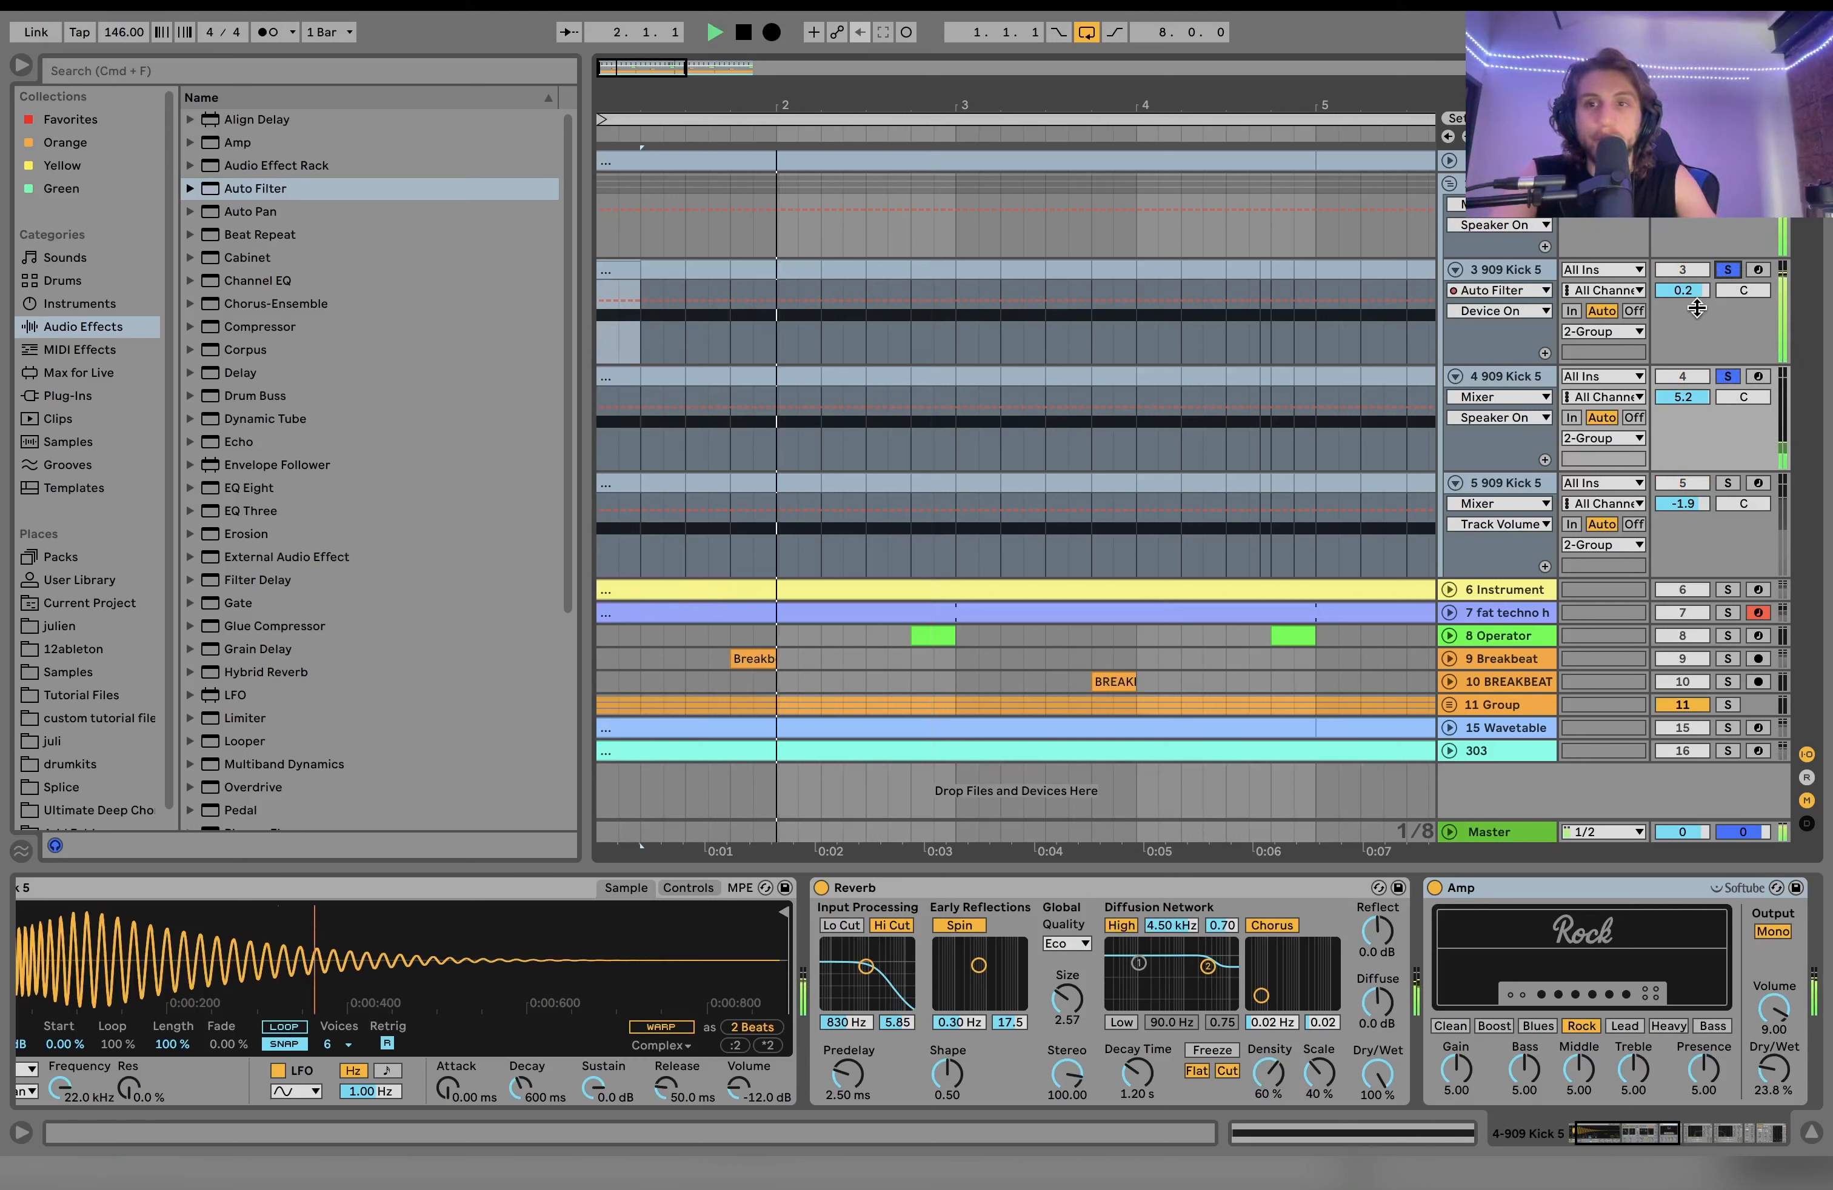
key("space")
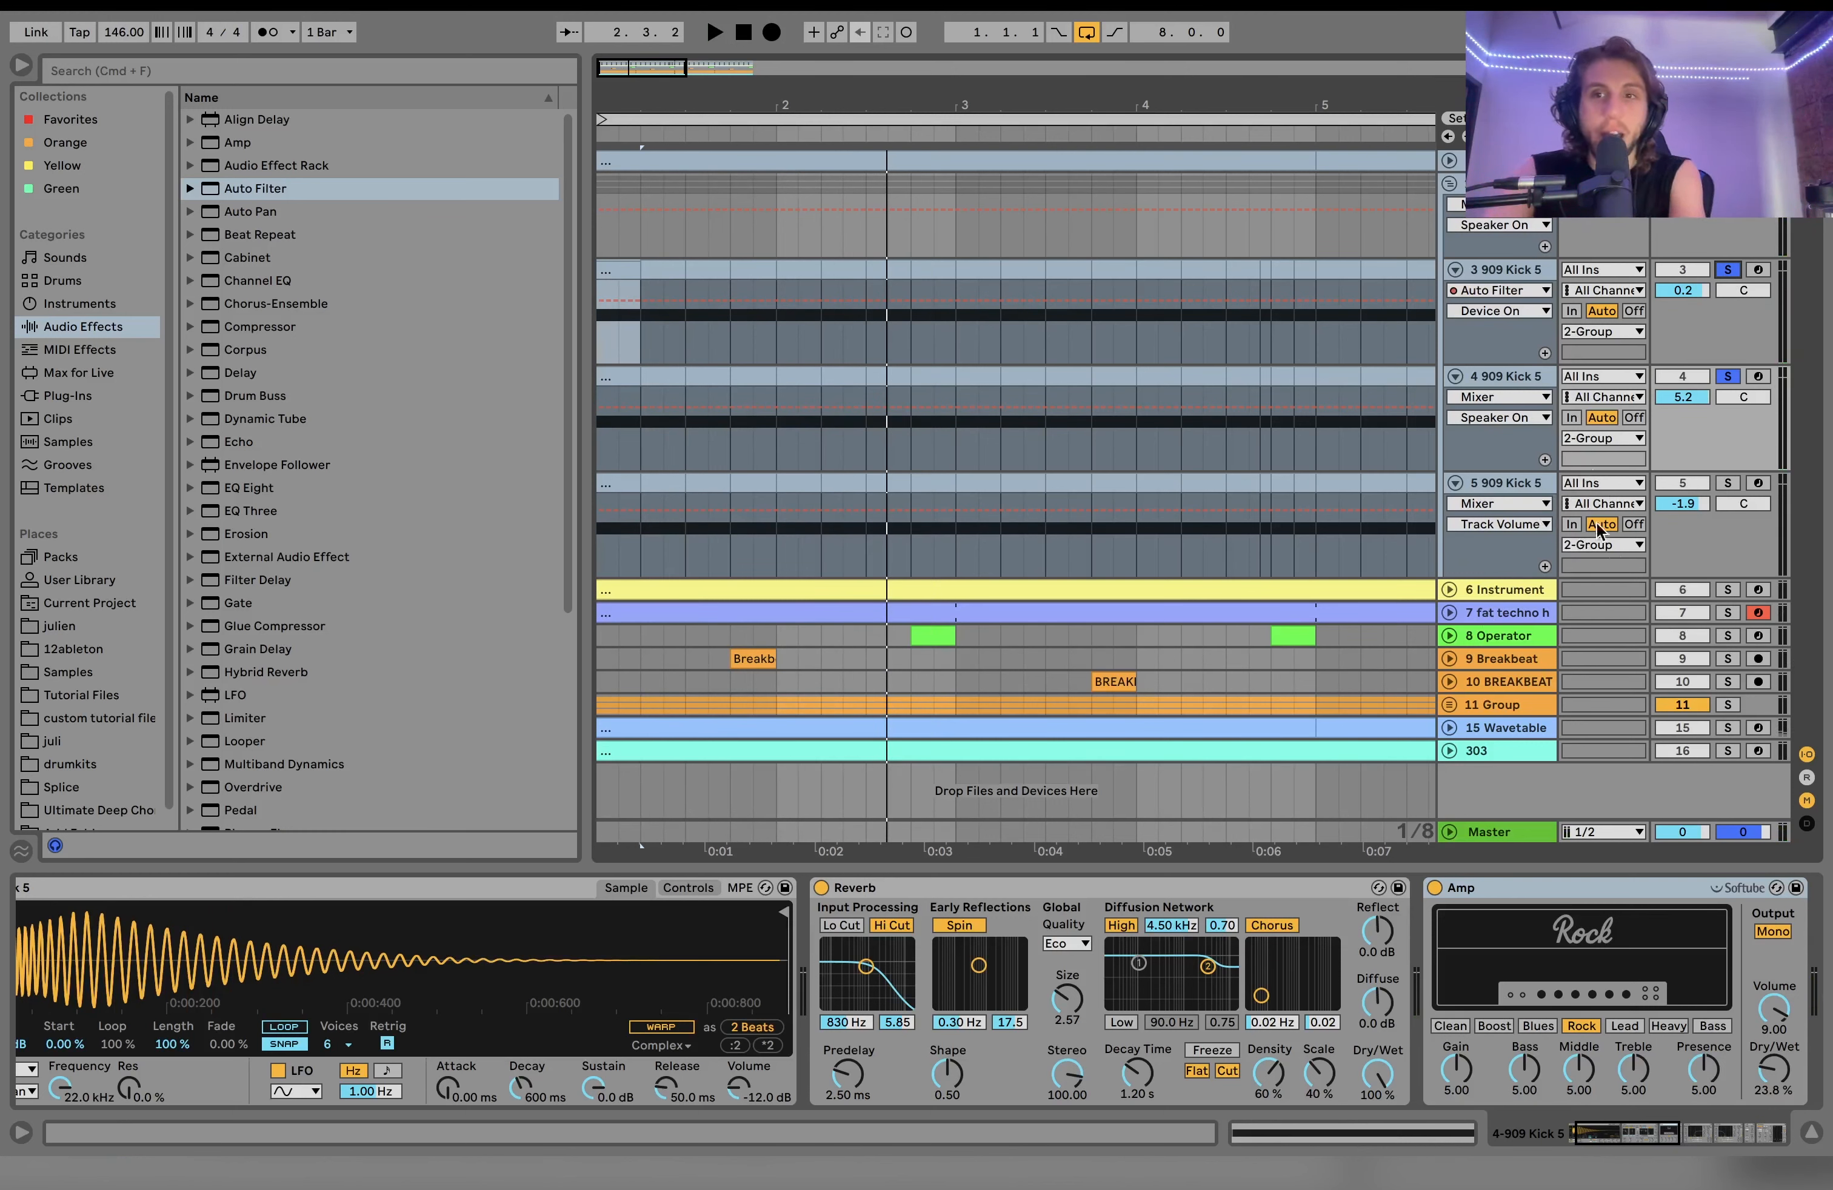
left_click(1726, 376)
key("space")
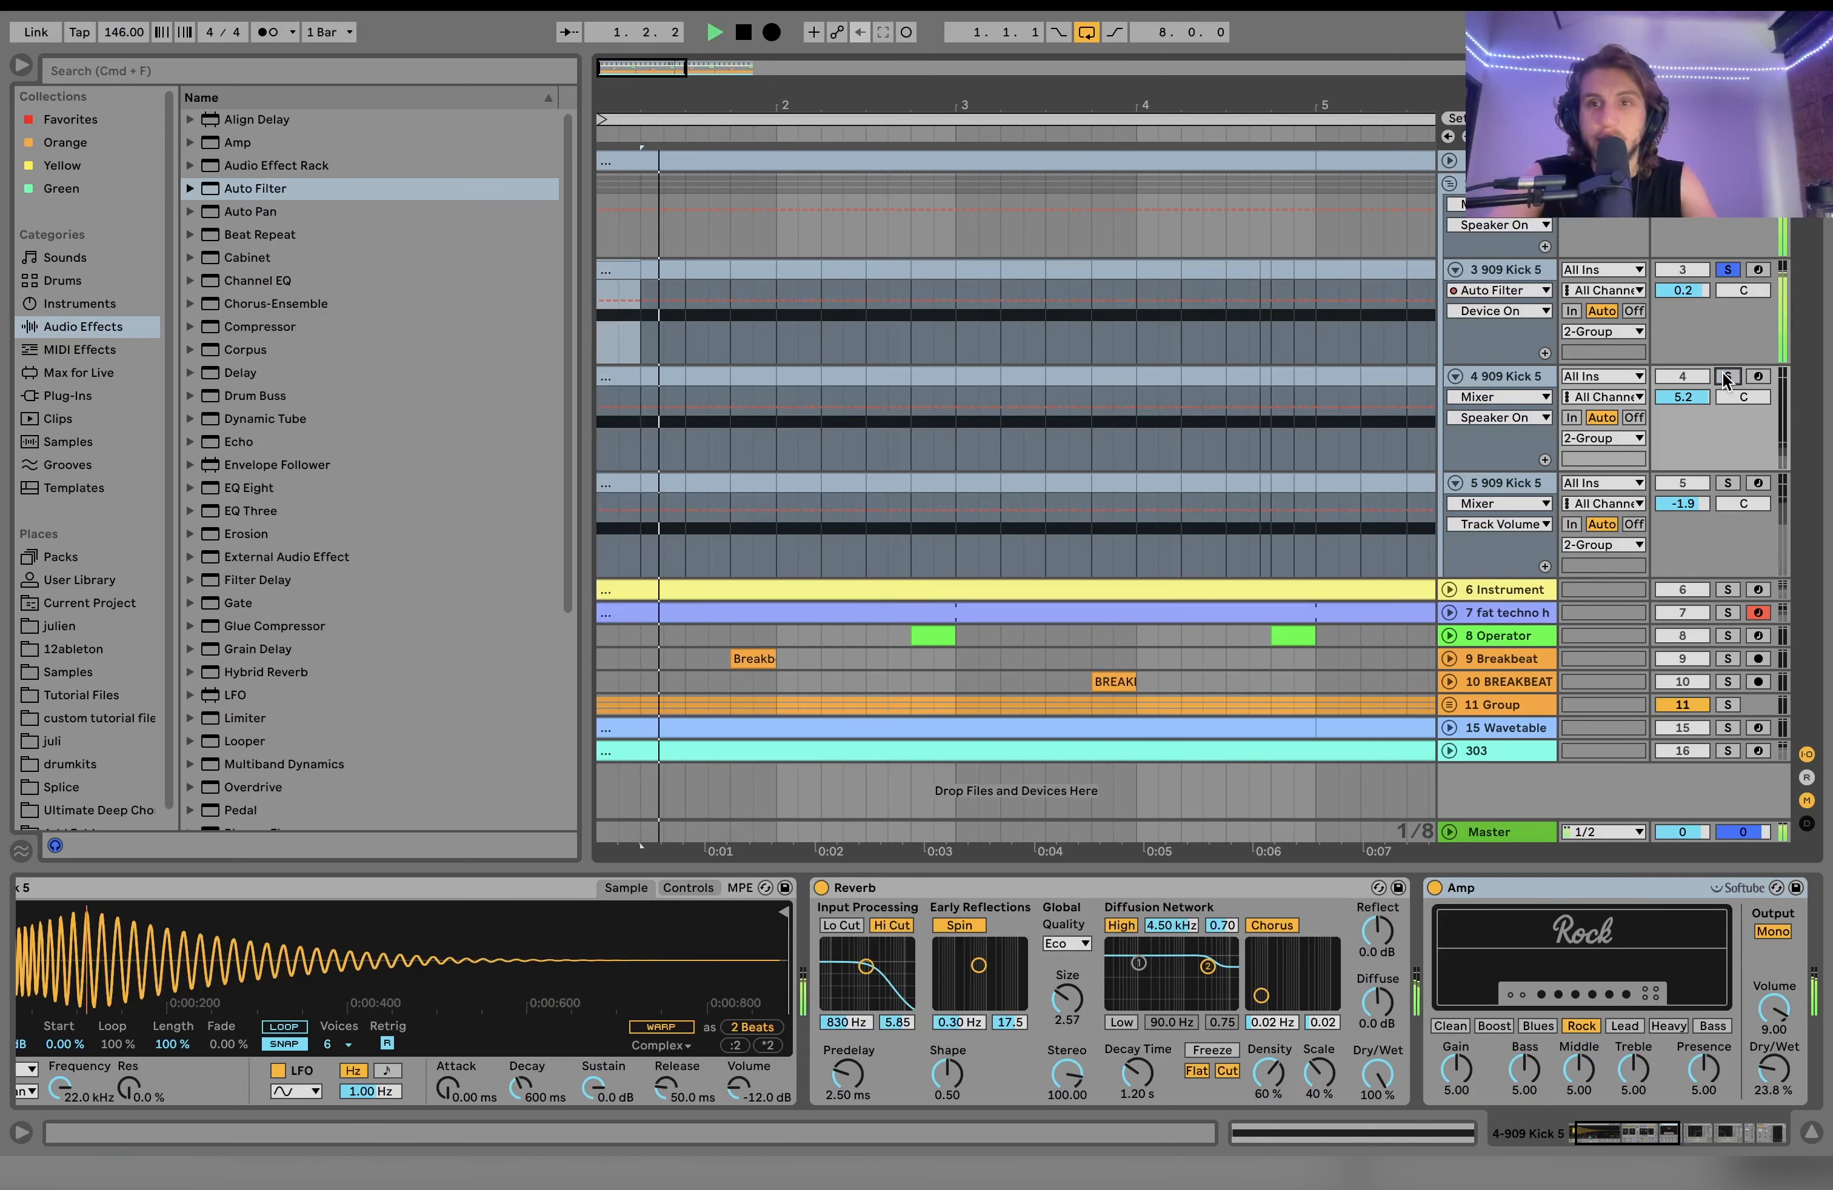
key("space")
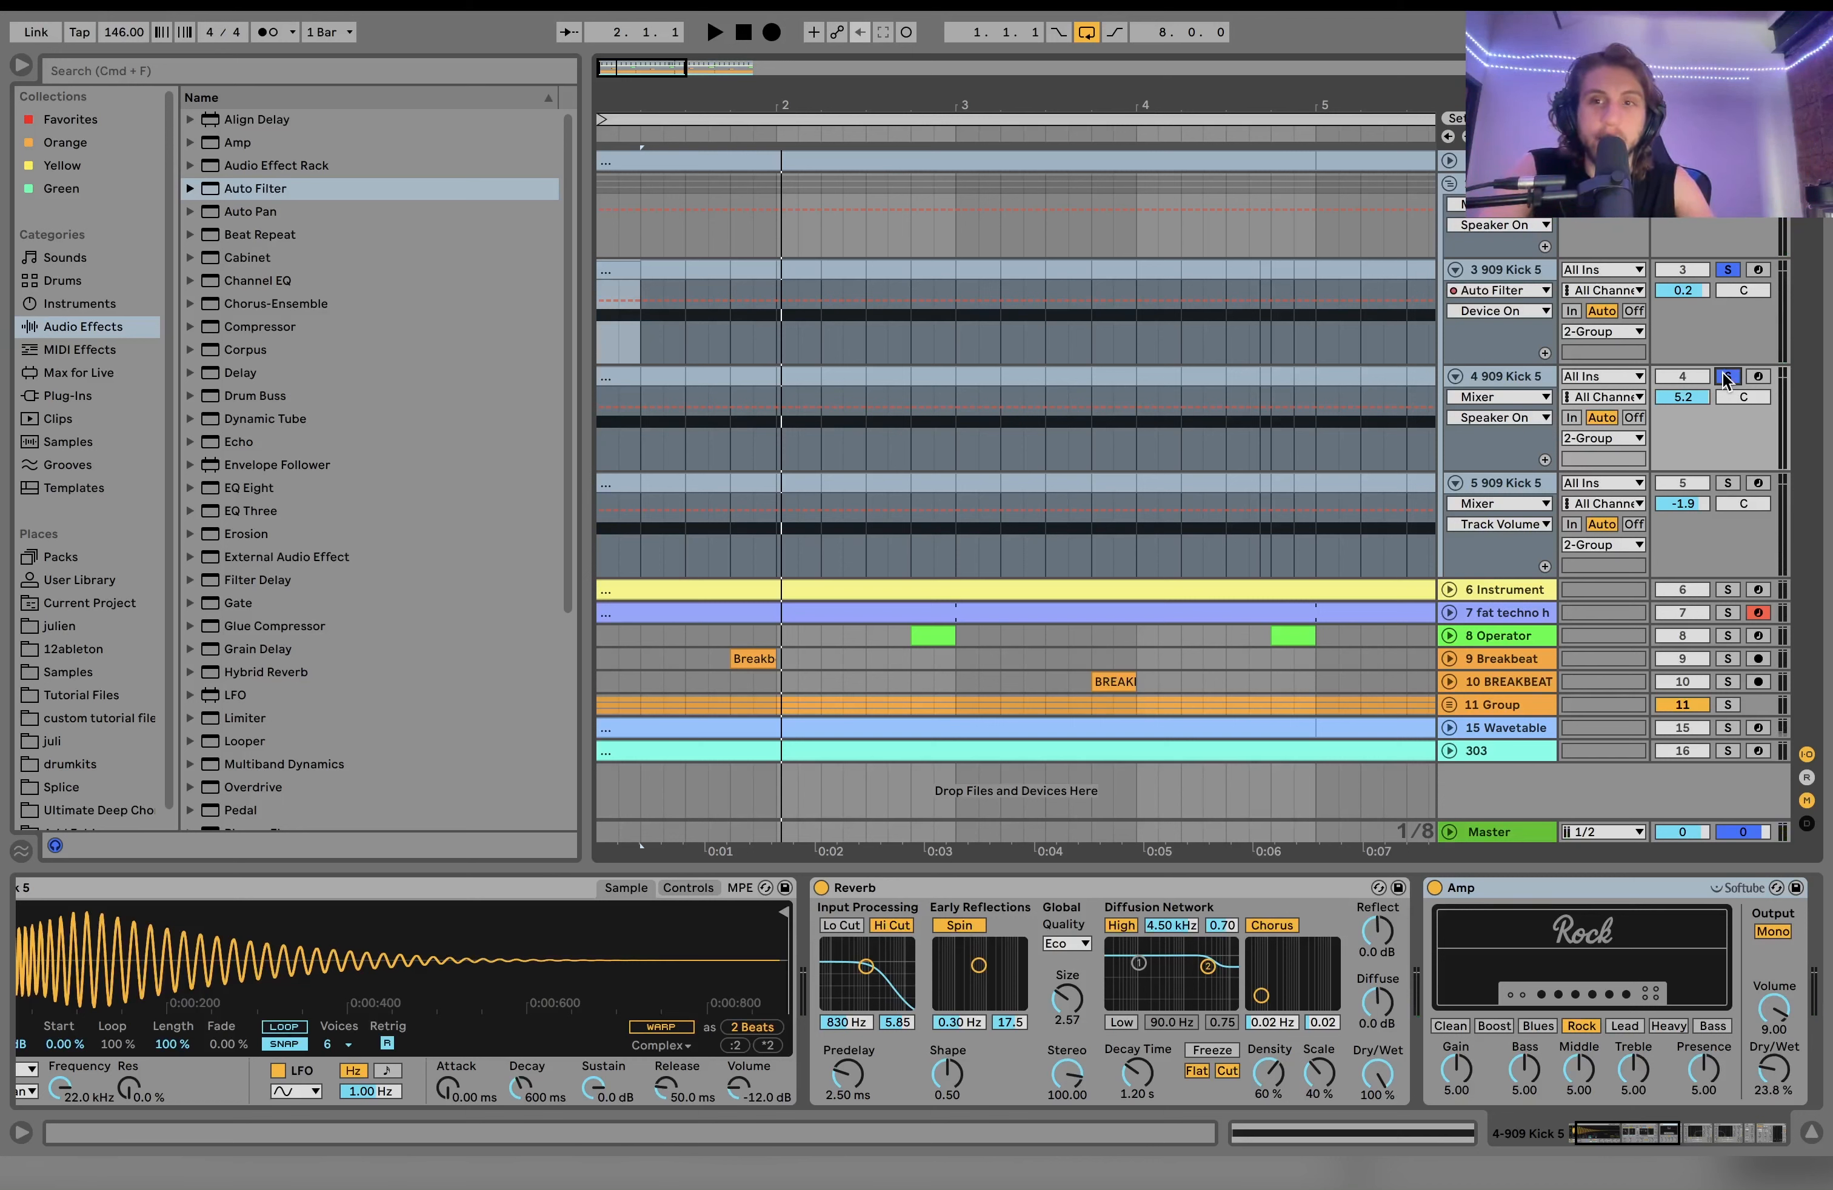
key("space")
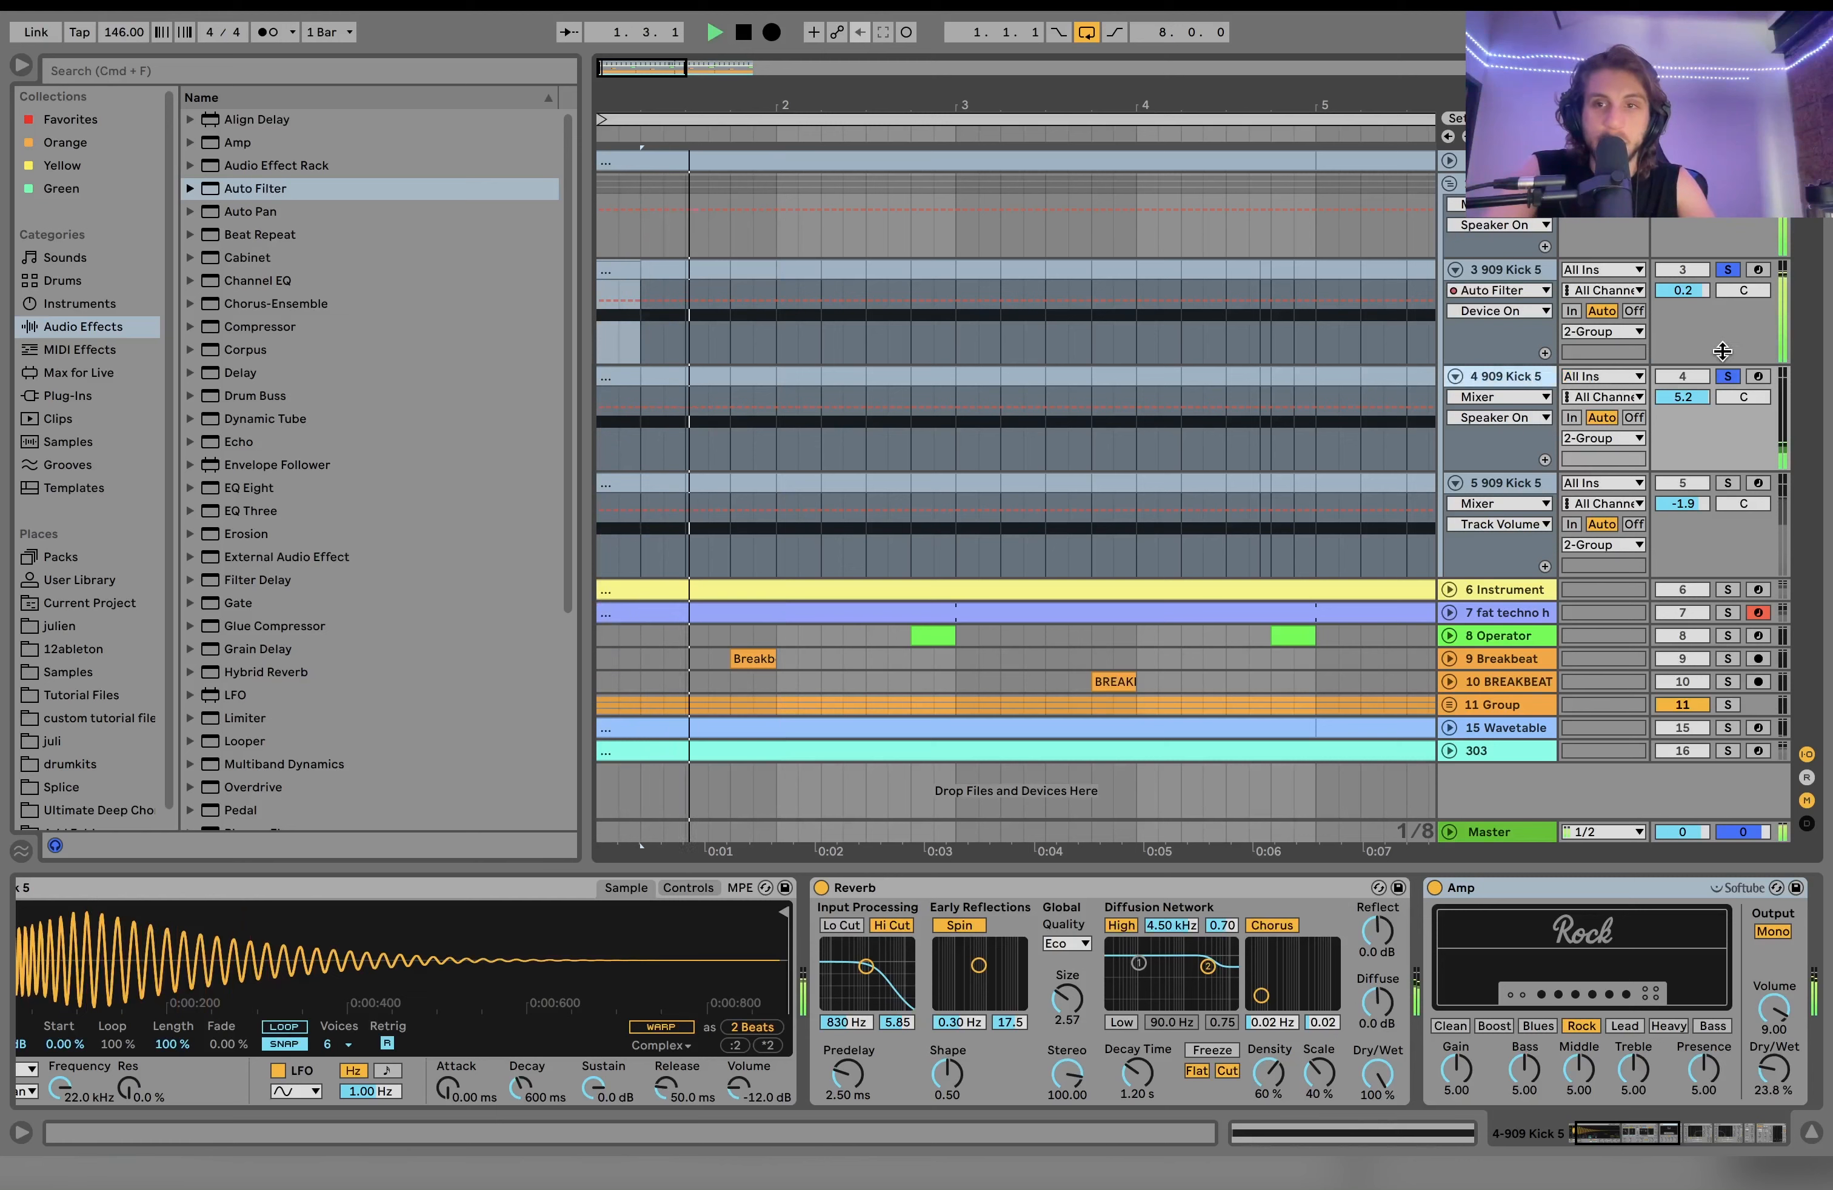
key("space")
Step: Leave only track 4 soloed and examine its Amp, two Auto Filters, Utility and sidechained Compressor while auditioning the layer
left_click(1728, 270)
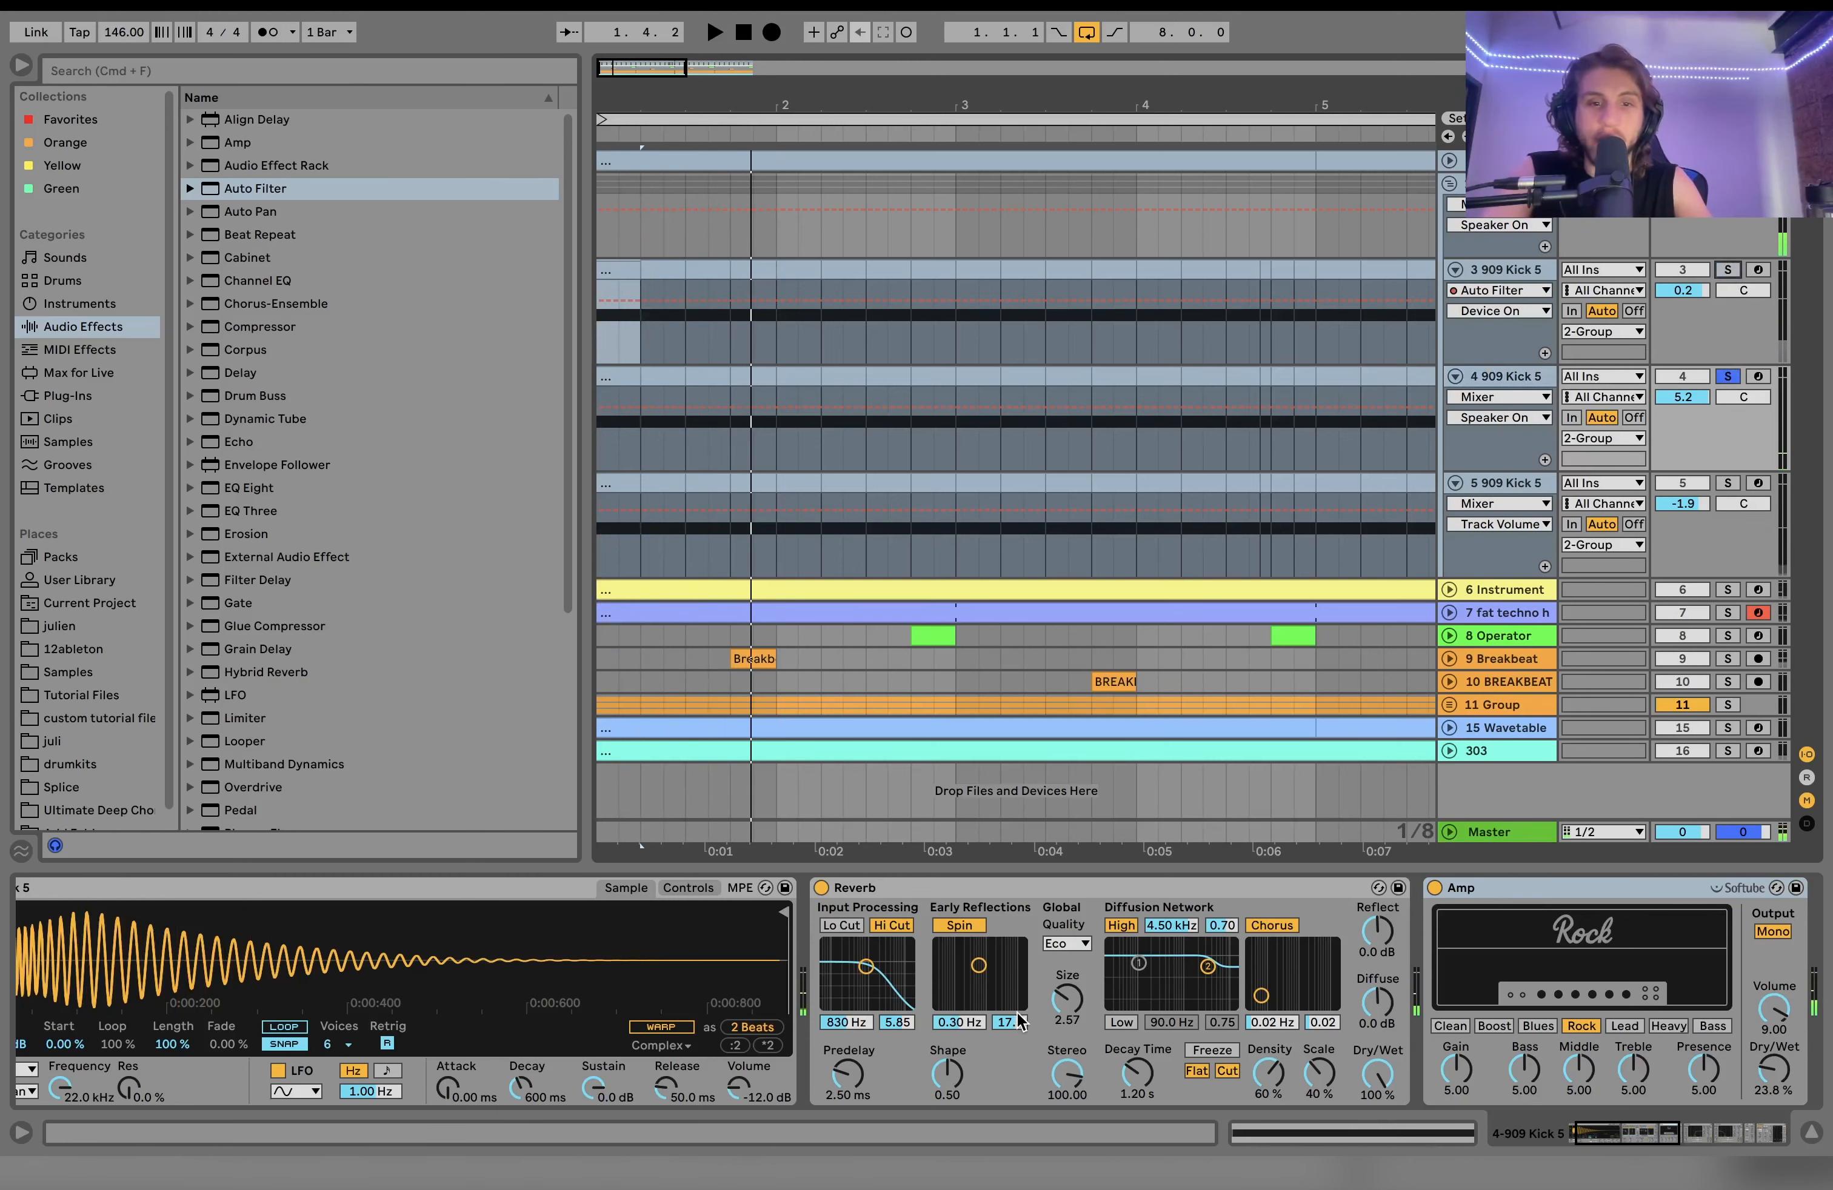
scroll(463, 966, "right", 15)
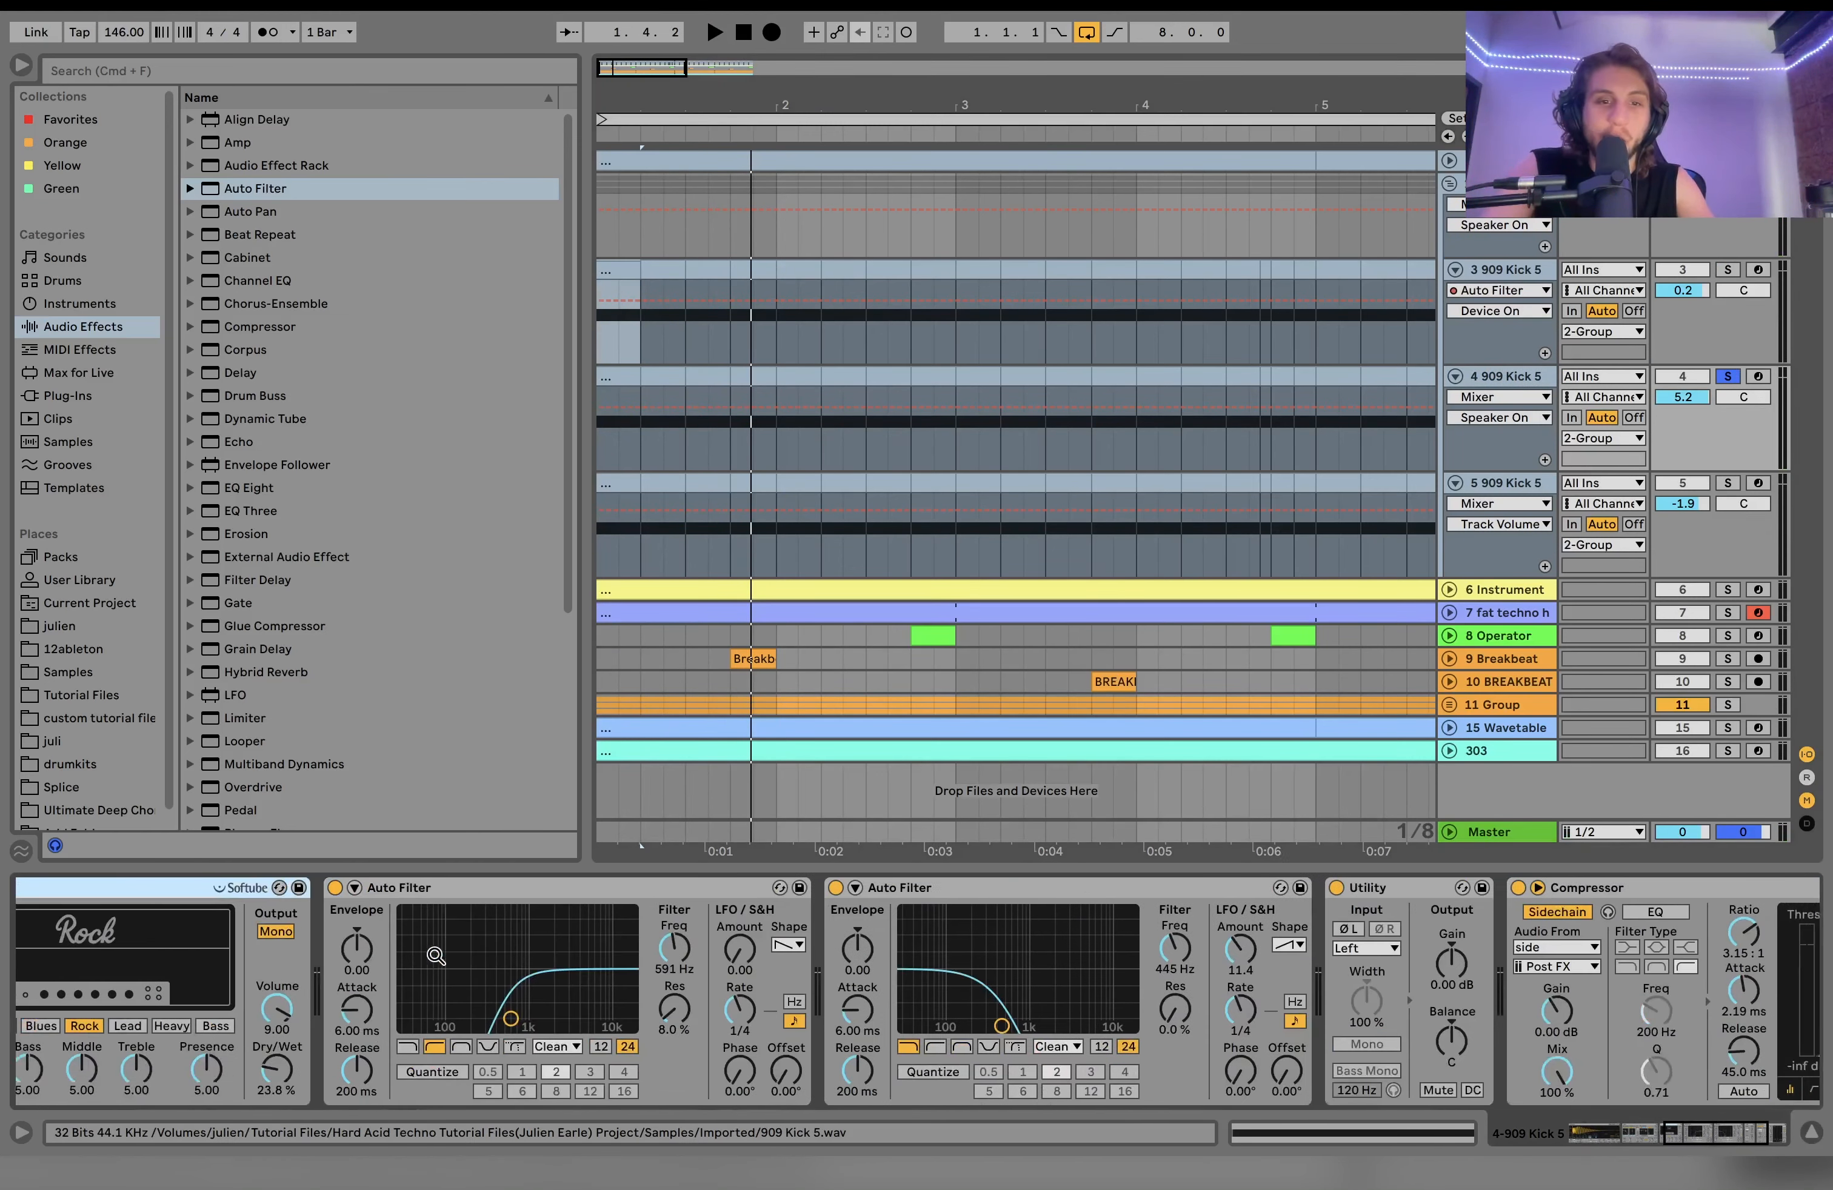
scroll(436, 957, "right", 10)
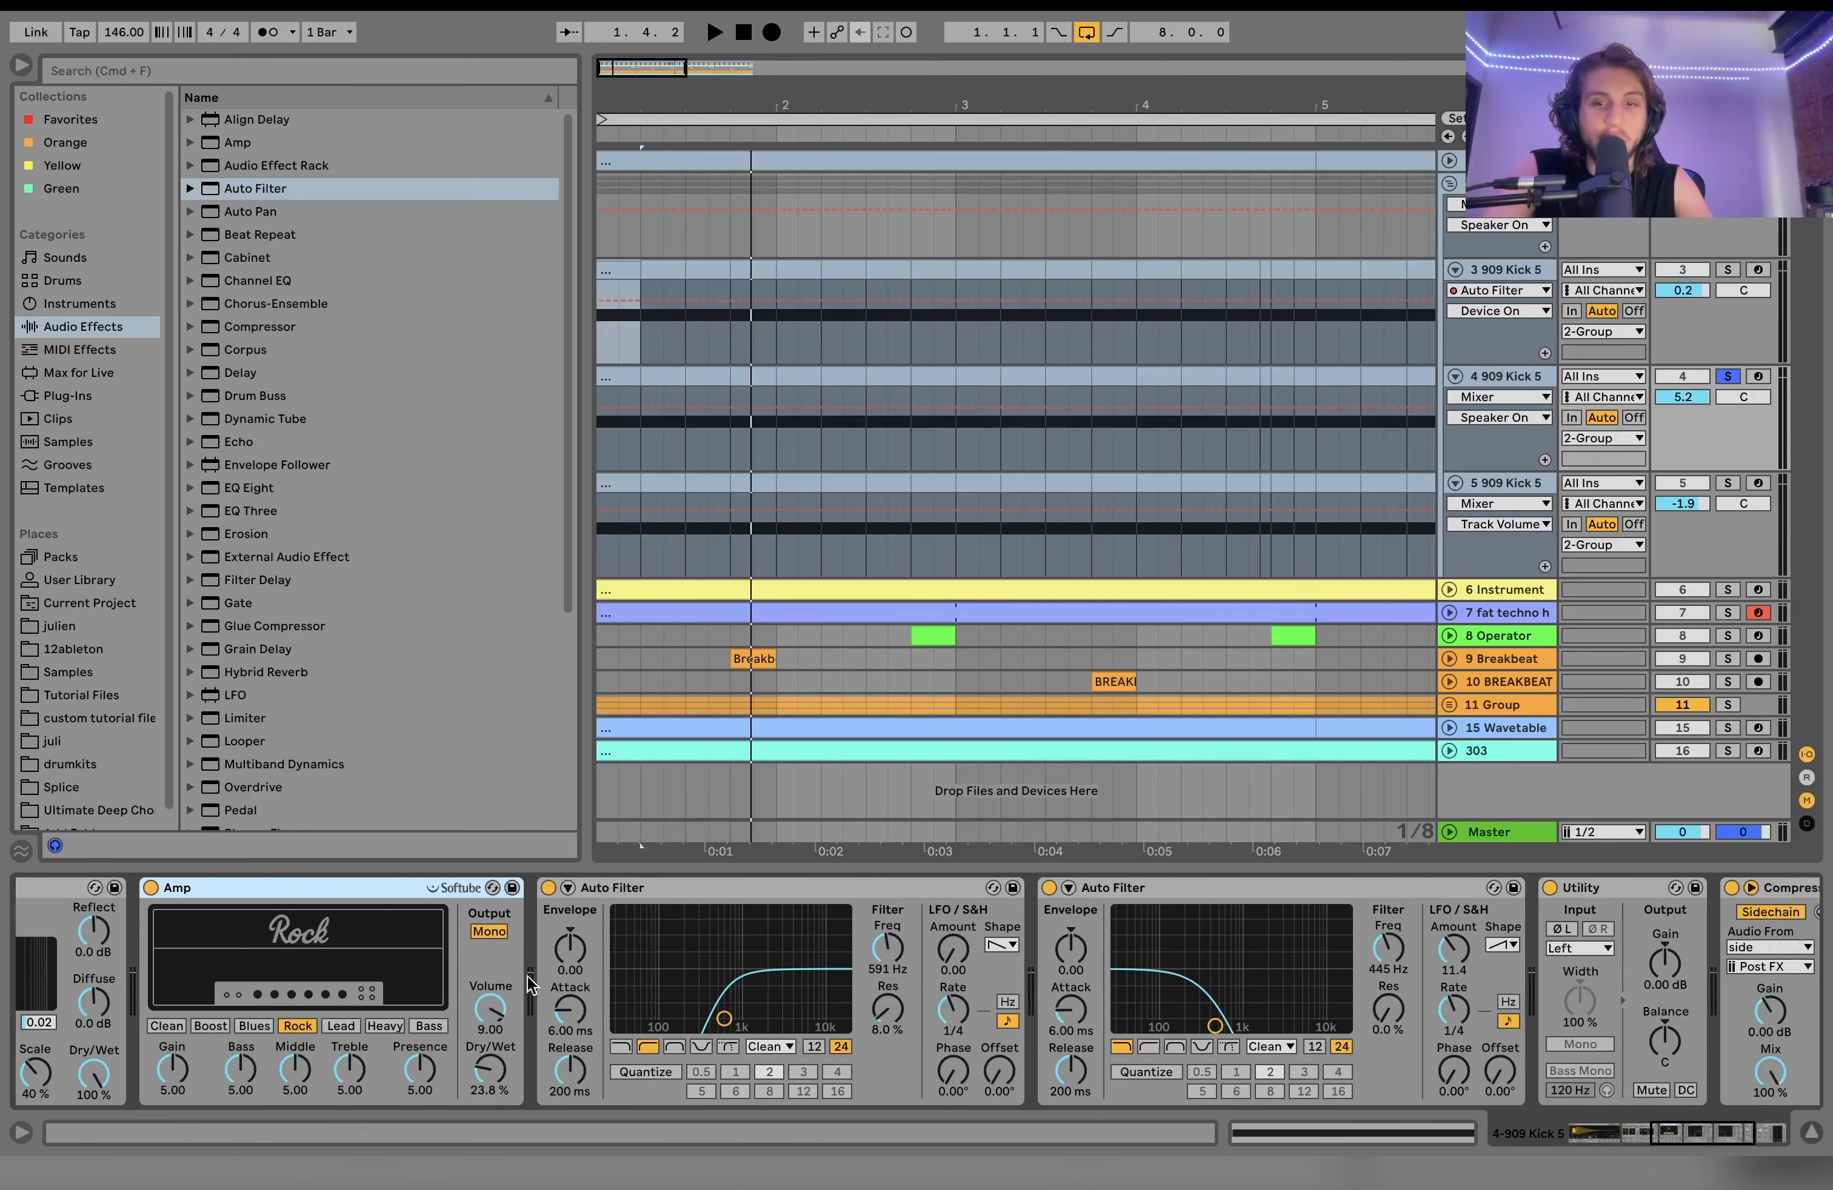
key("space")
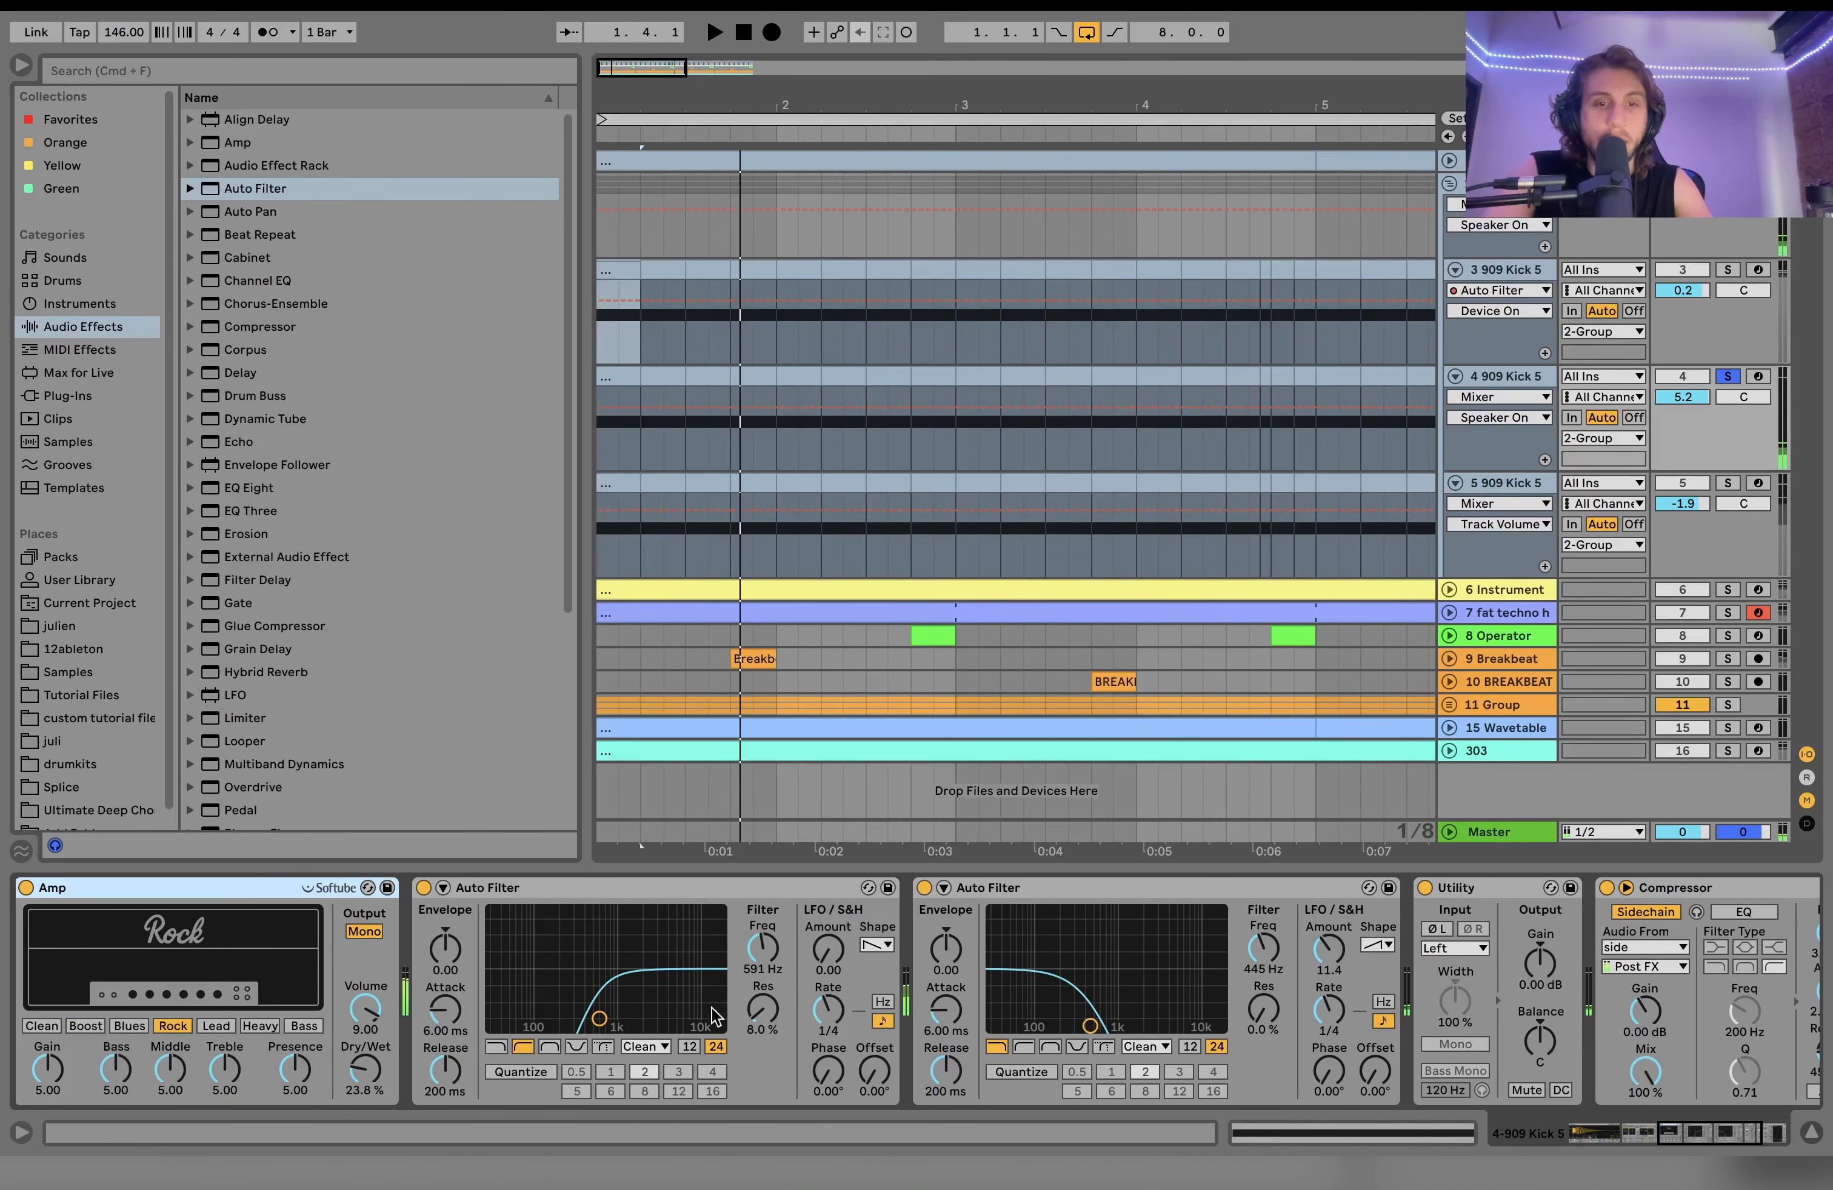
scroll(731, 1051, "right", 8)
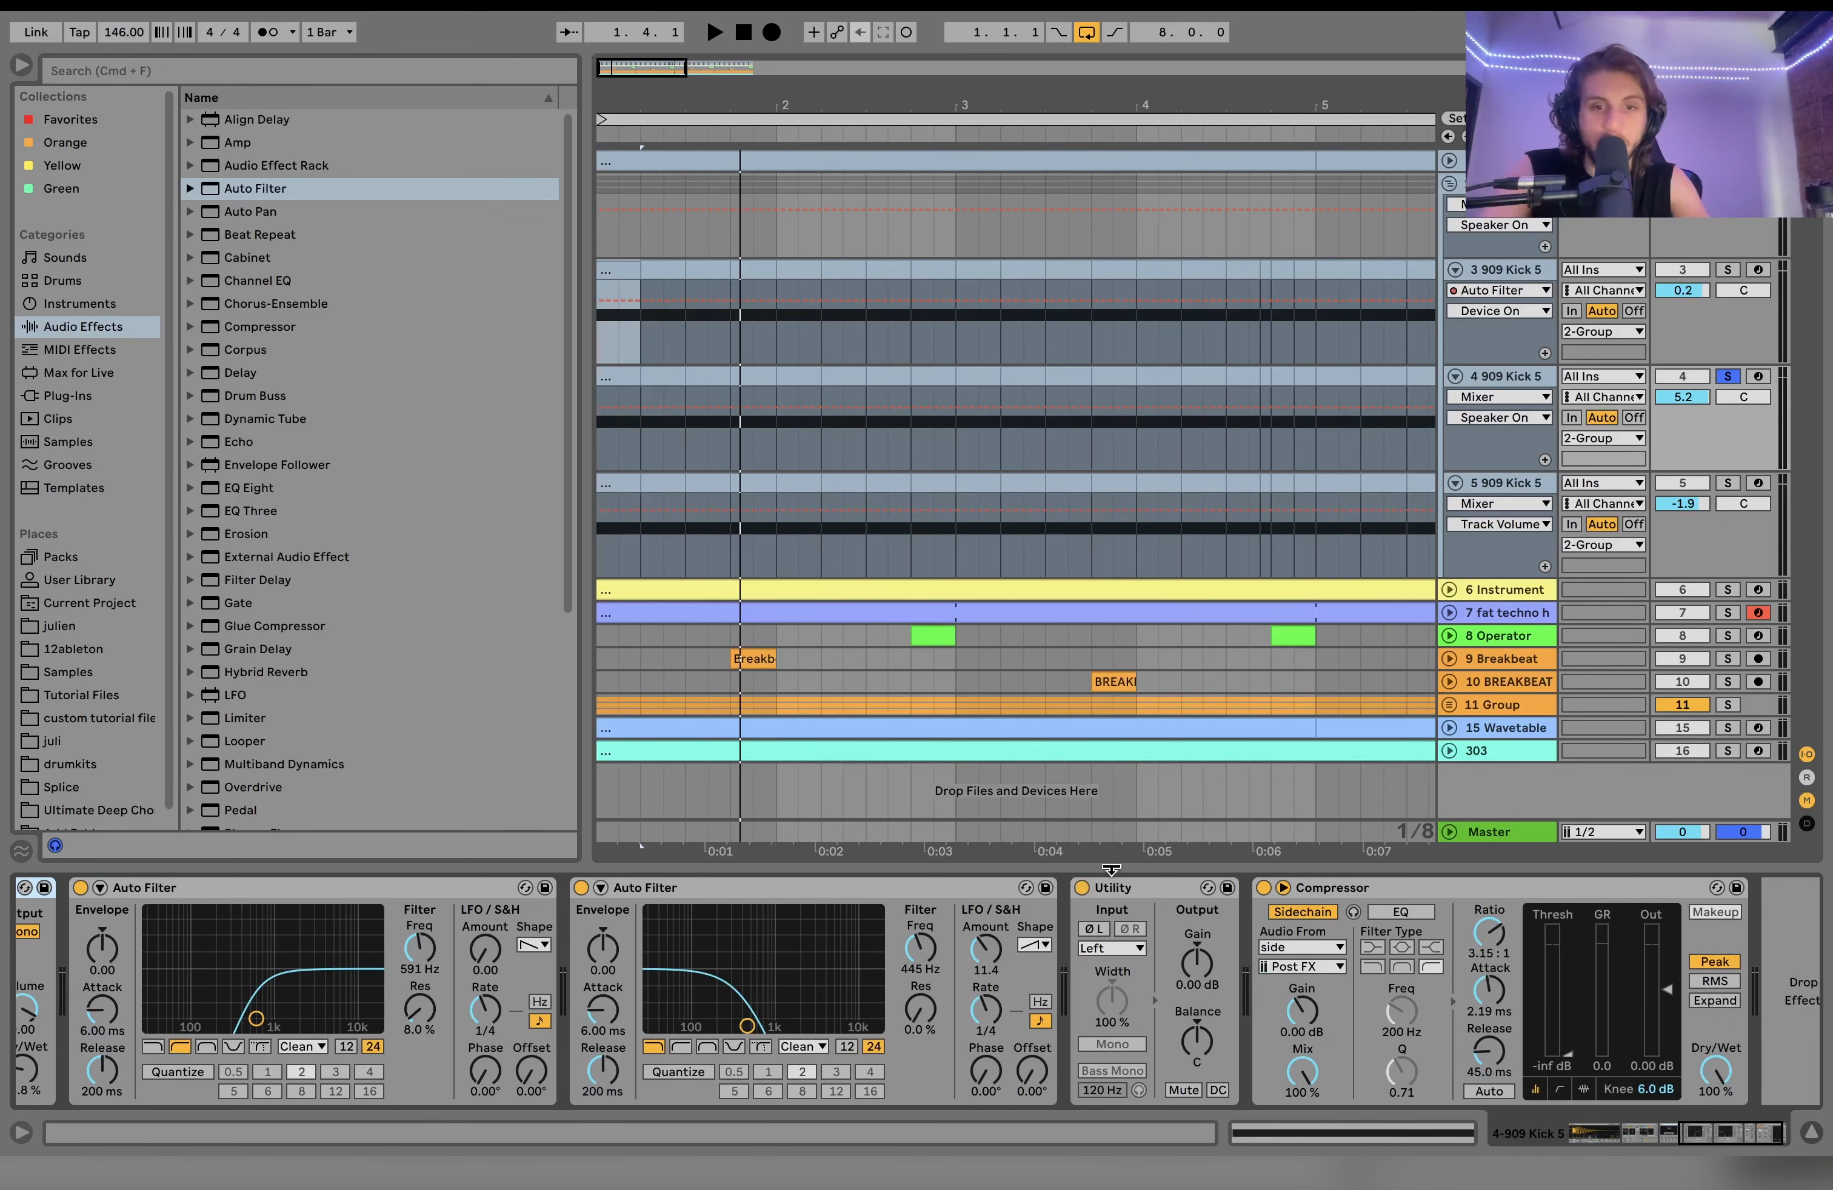
key("space")
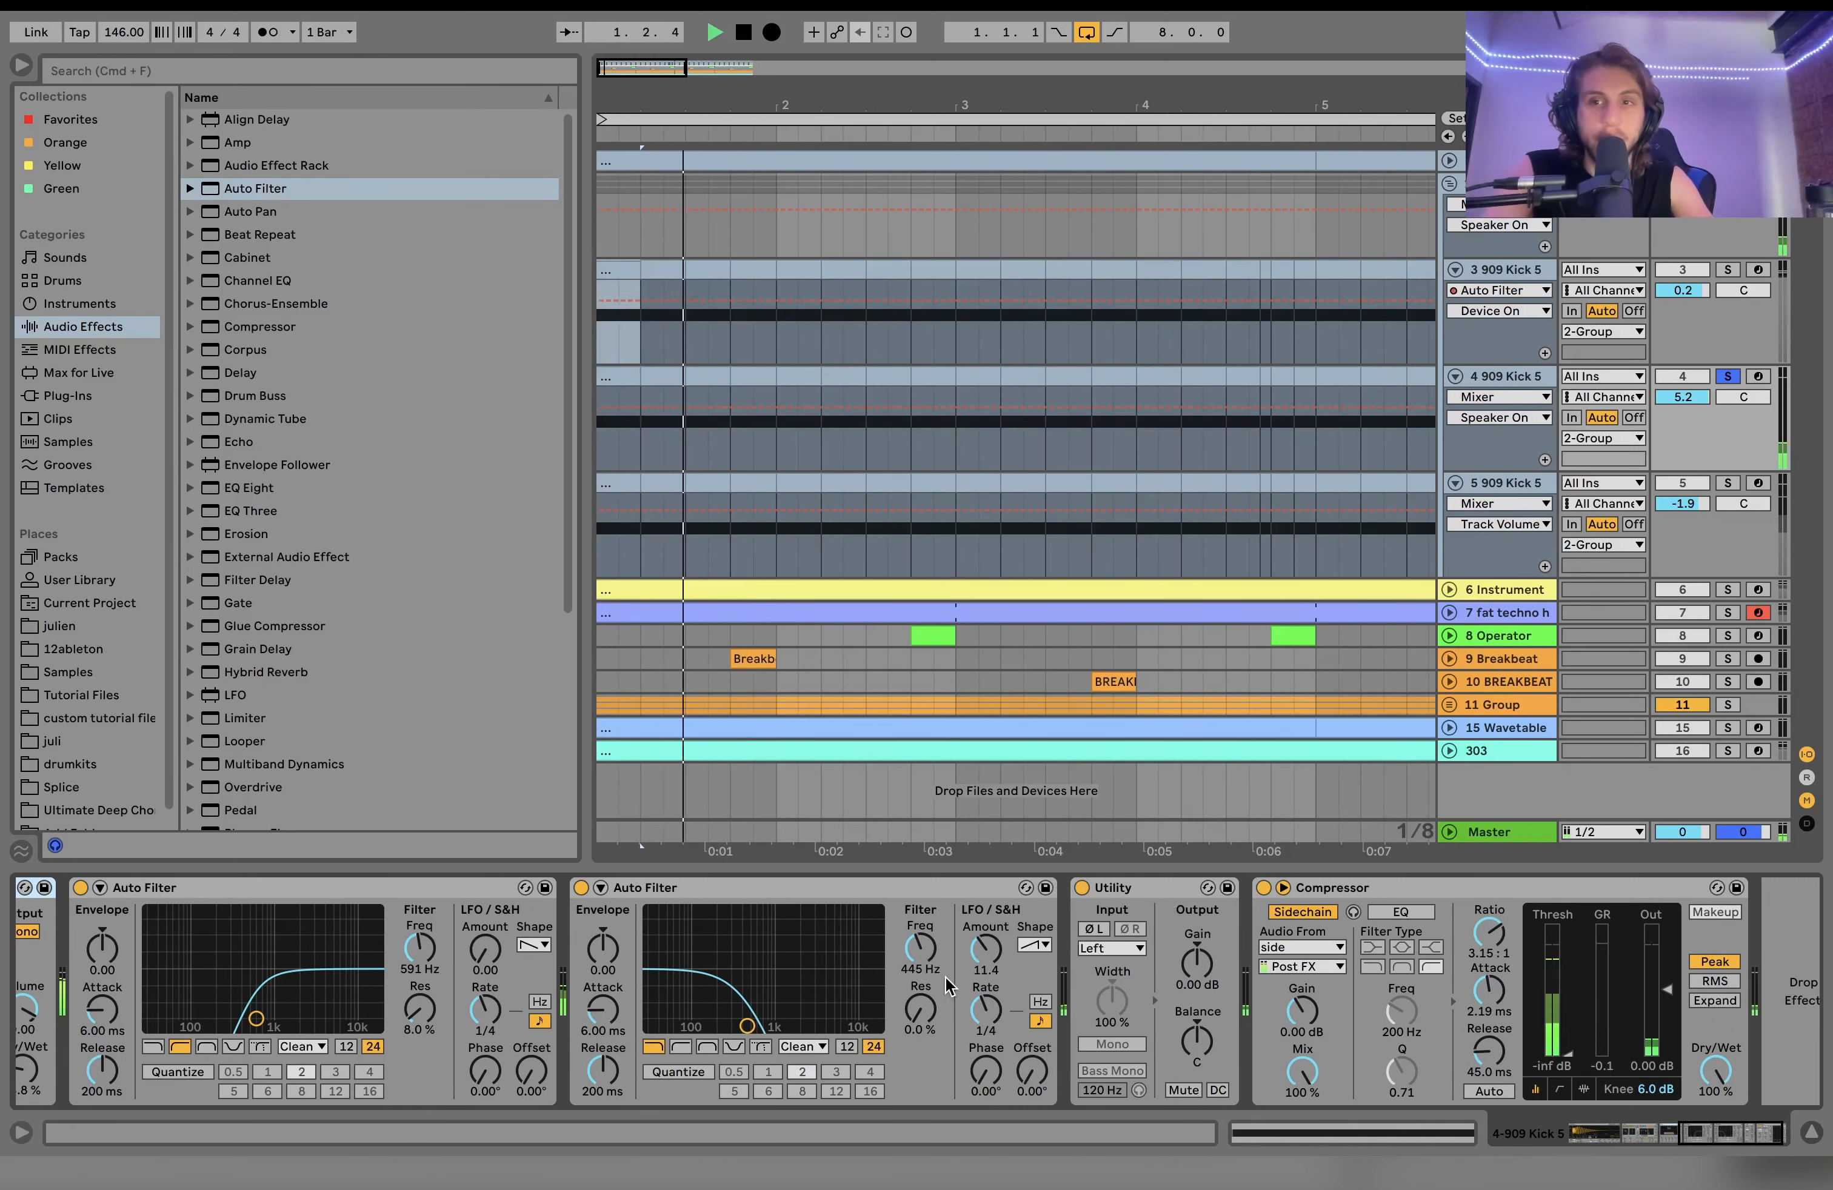
scroll(1372, 966, "right", 3)
key("space")
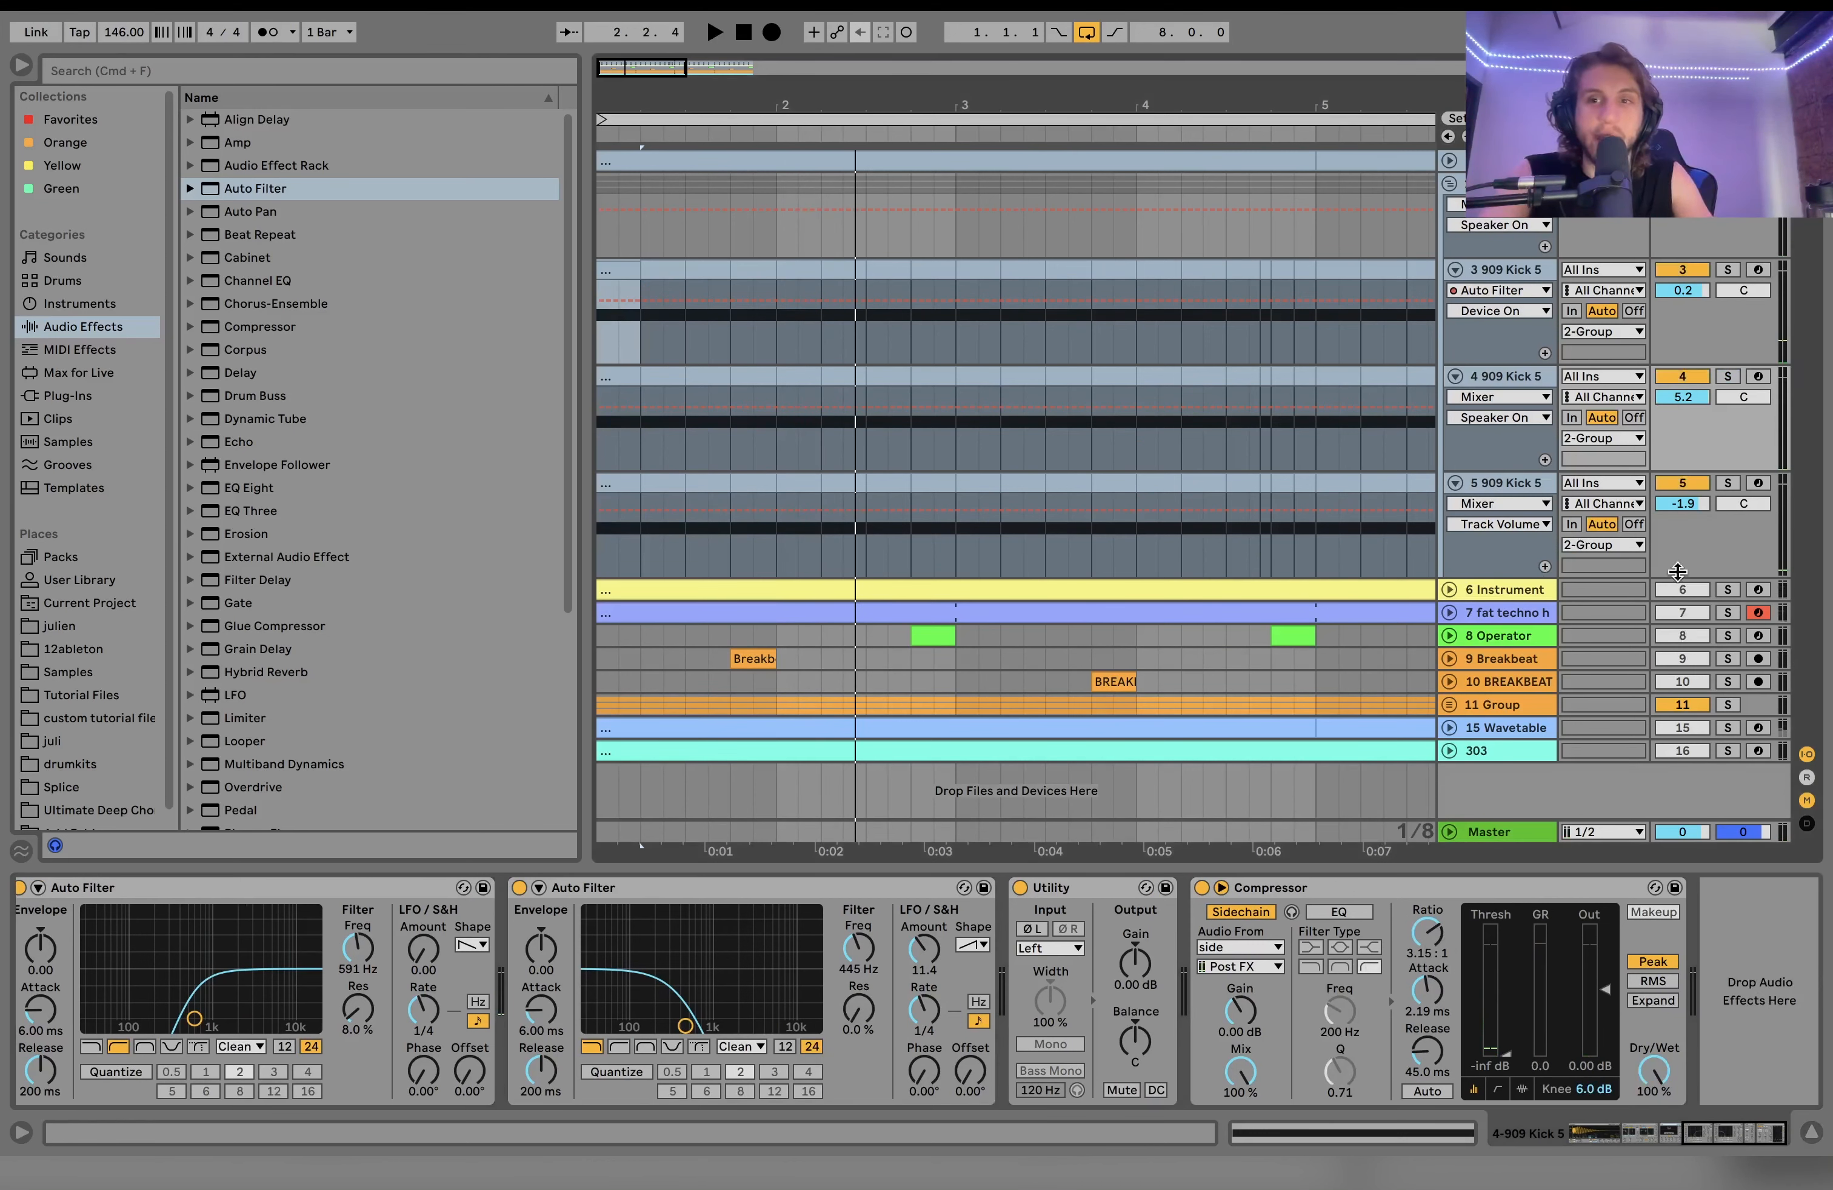
Step: Play the kick group with tracks 4 and 5 muted, and bring track 4 back in
key("space")
left_click(1681, 483)
left_click(1682, 377)
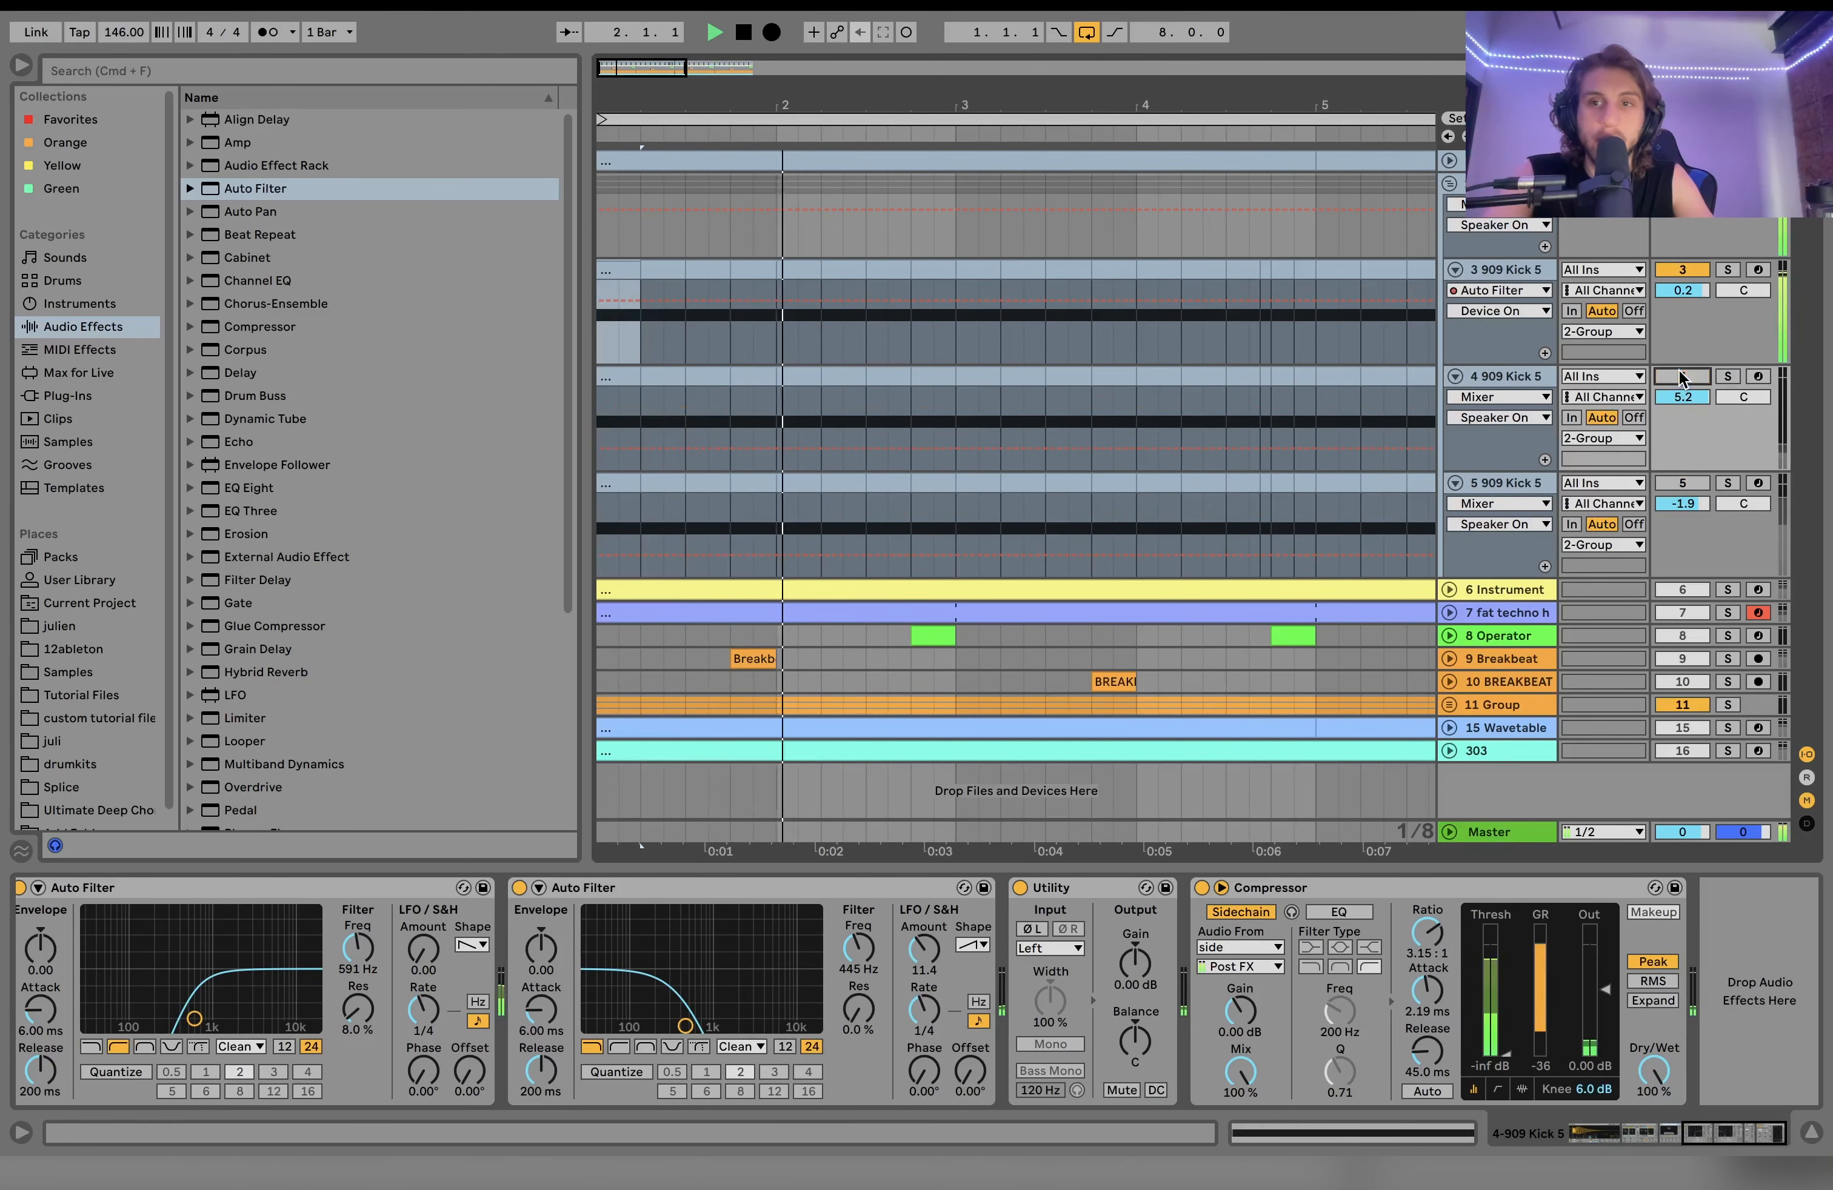
left_click(1682, 376)
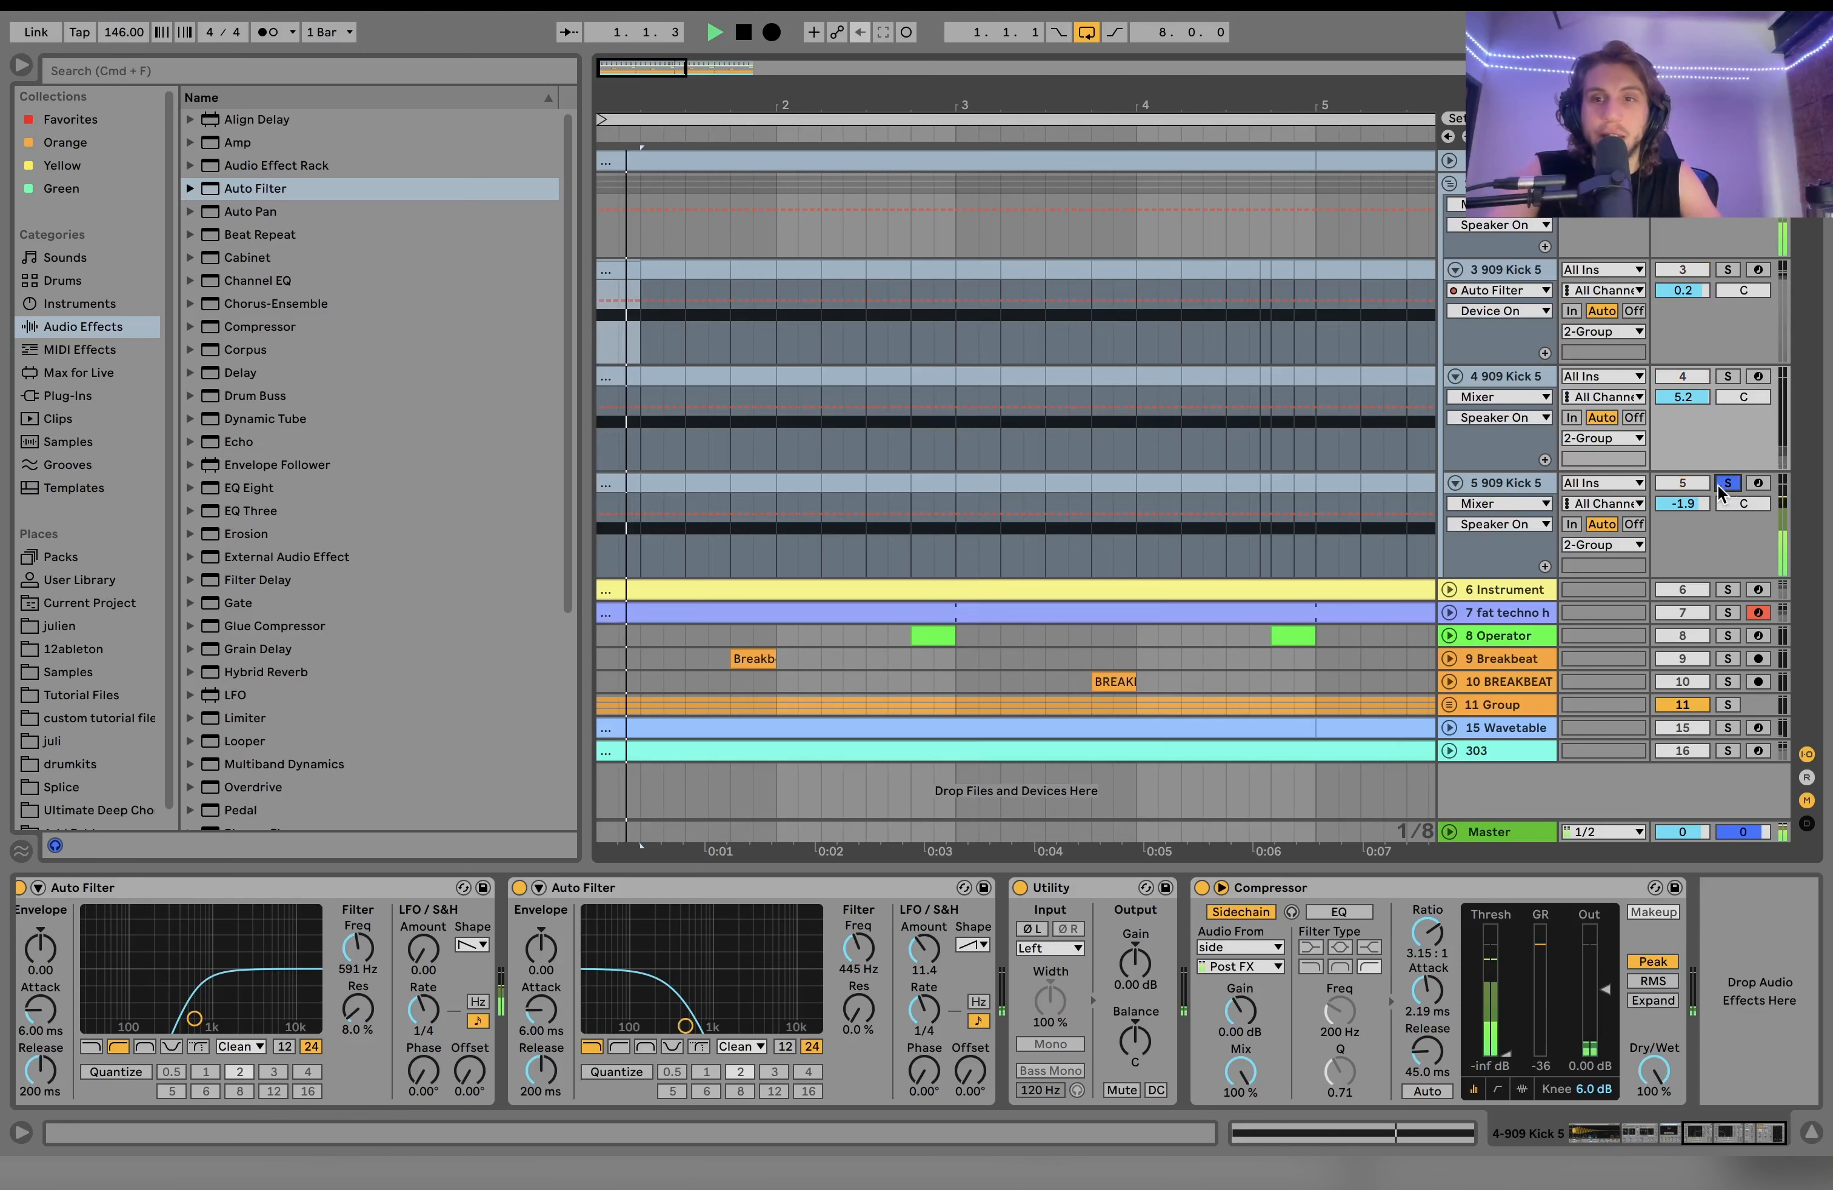
Step: Show the device chain of 909 Kick 5 track 5 and play the kick group with that track muted
left_click(1493, 483)
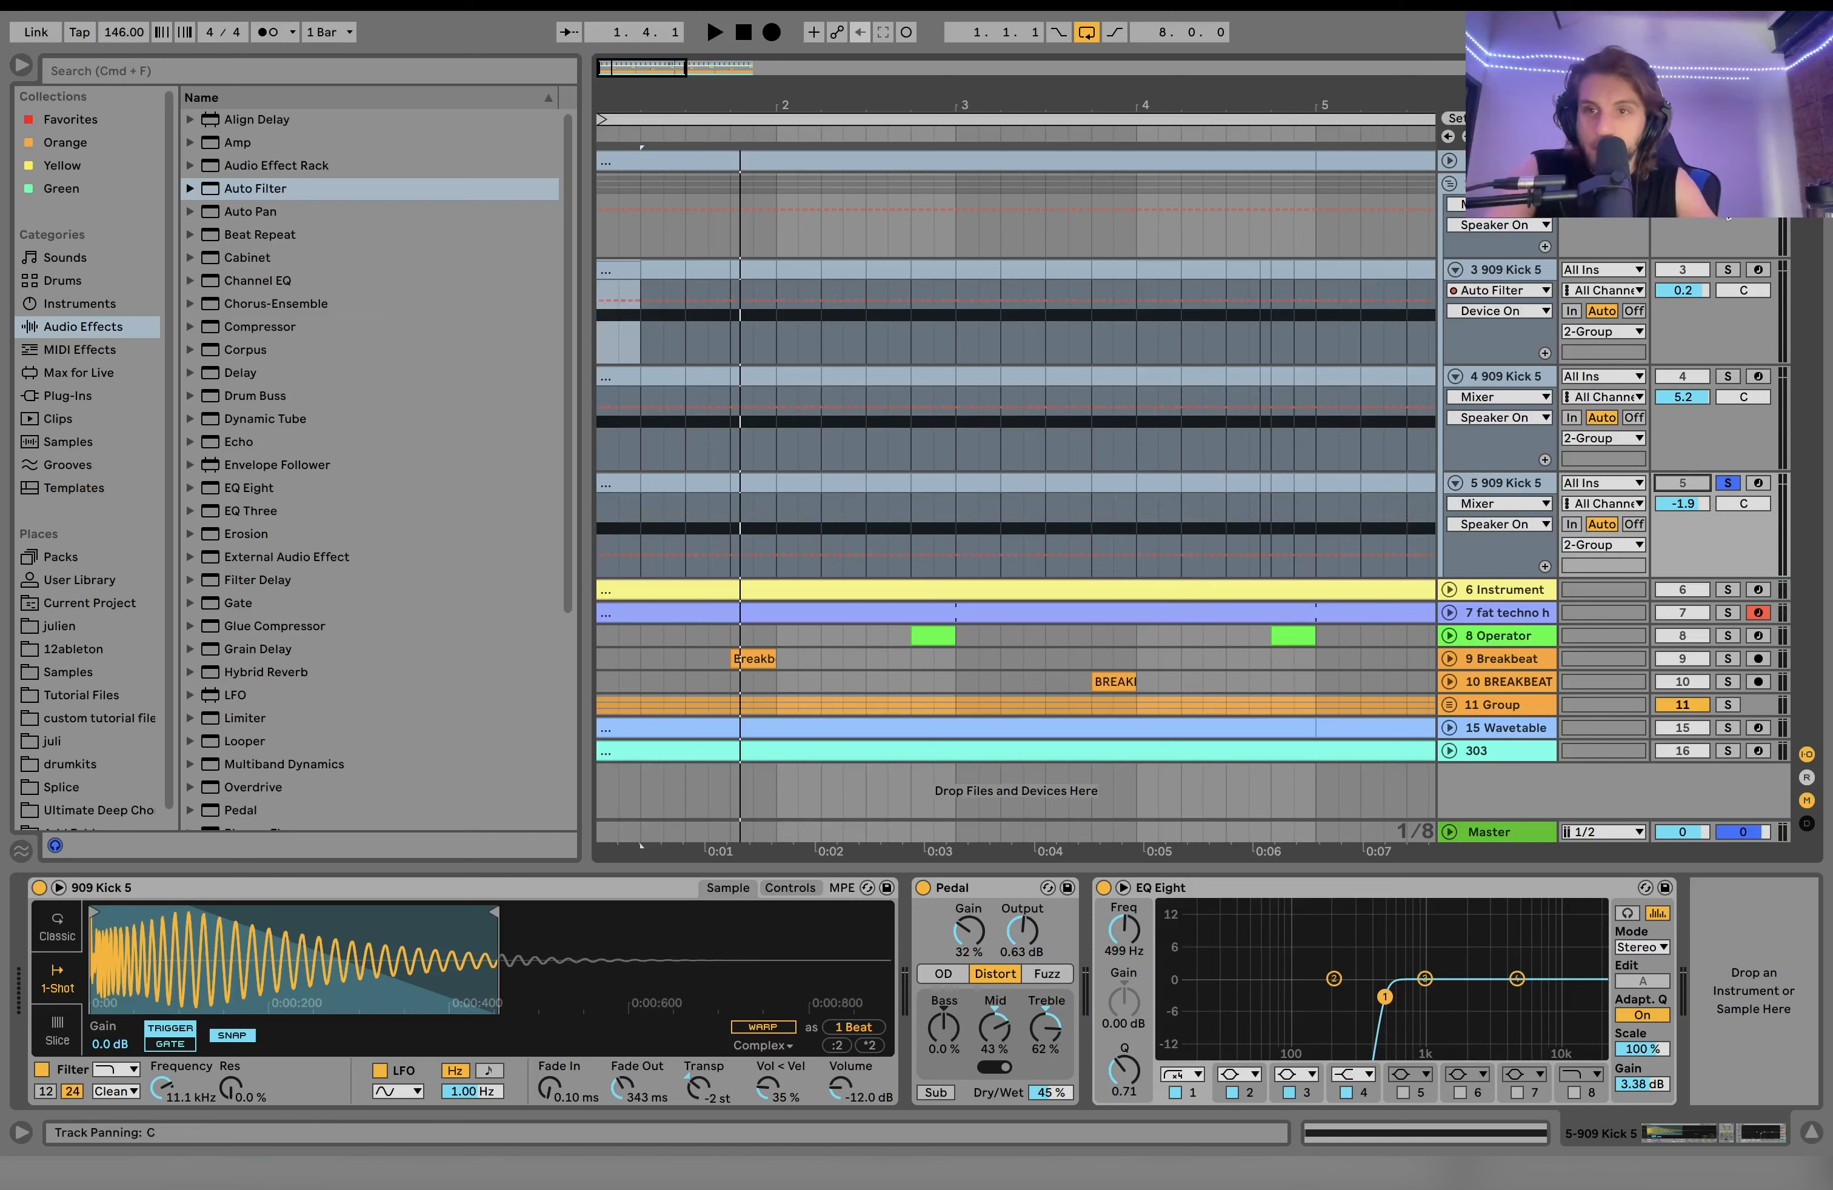
left_click(1726, 184)
key("space")
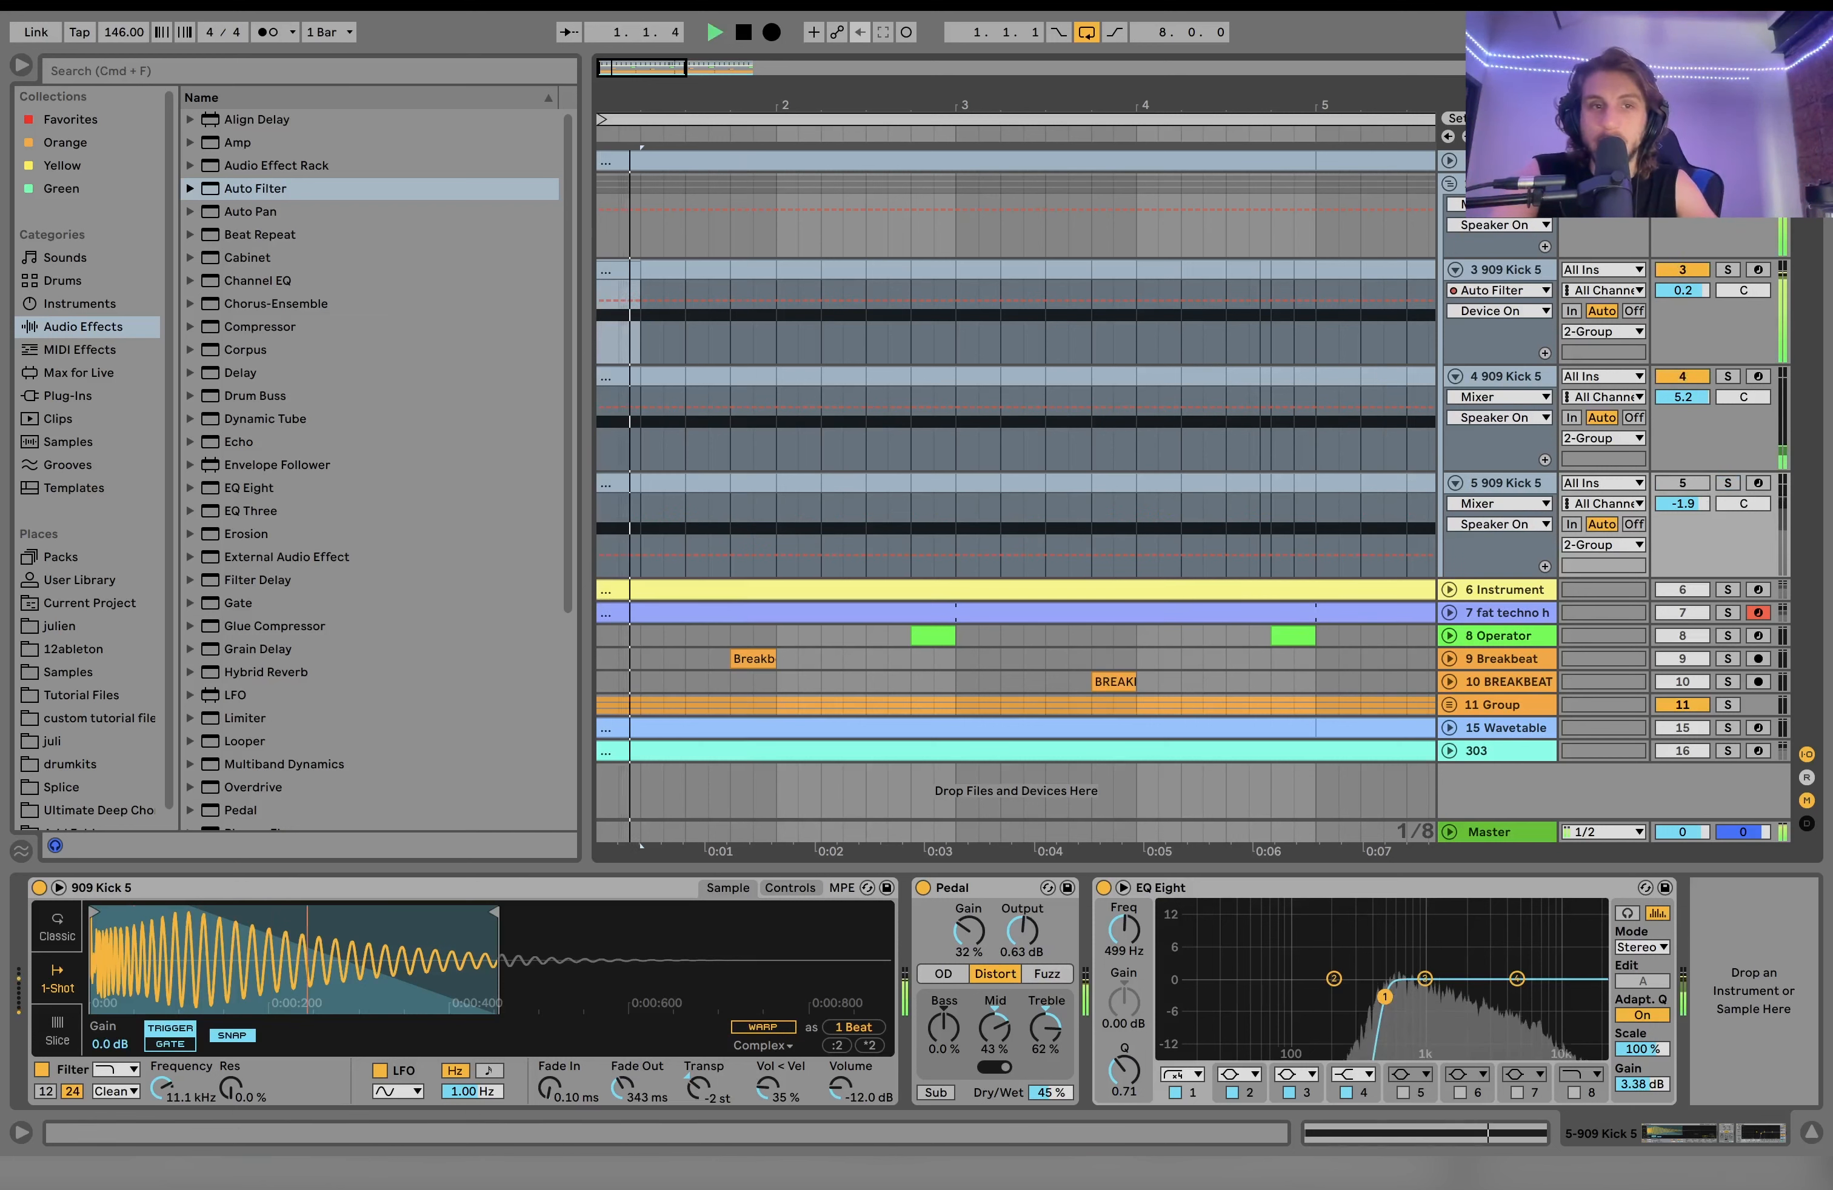
key("space")
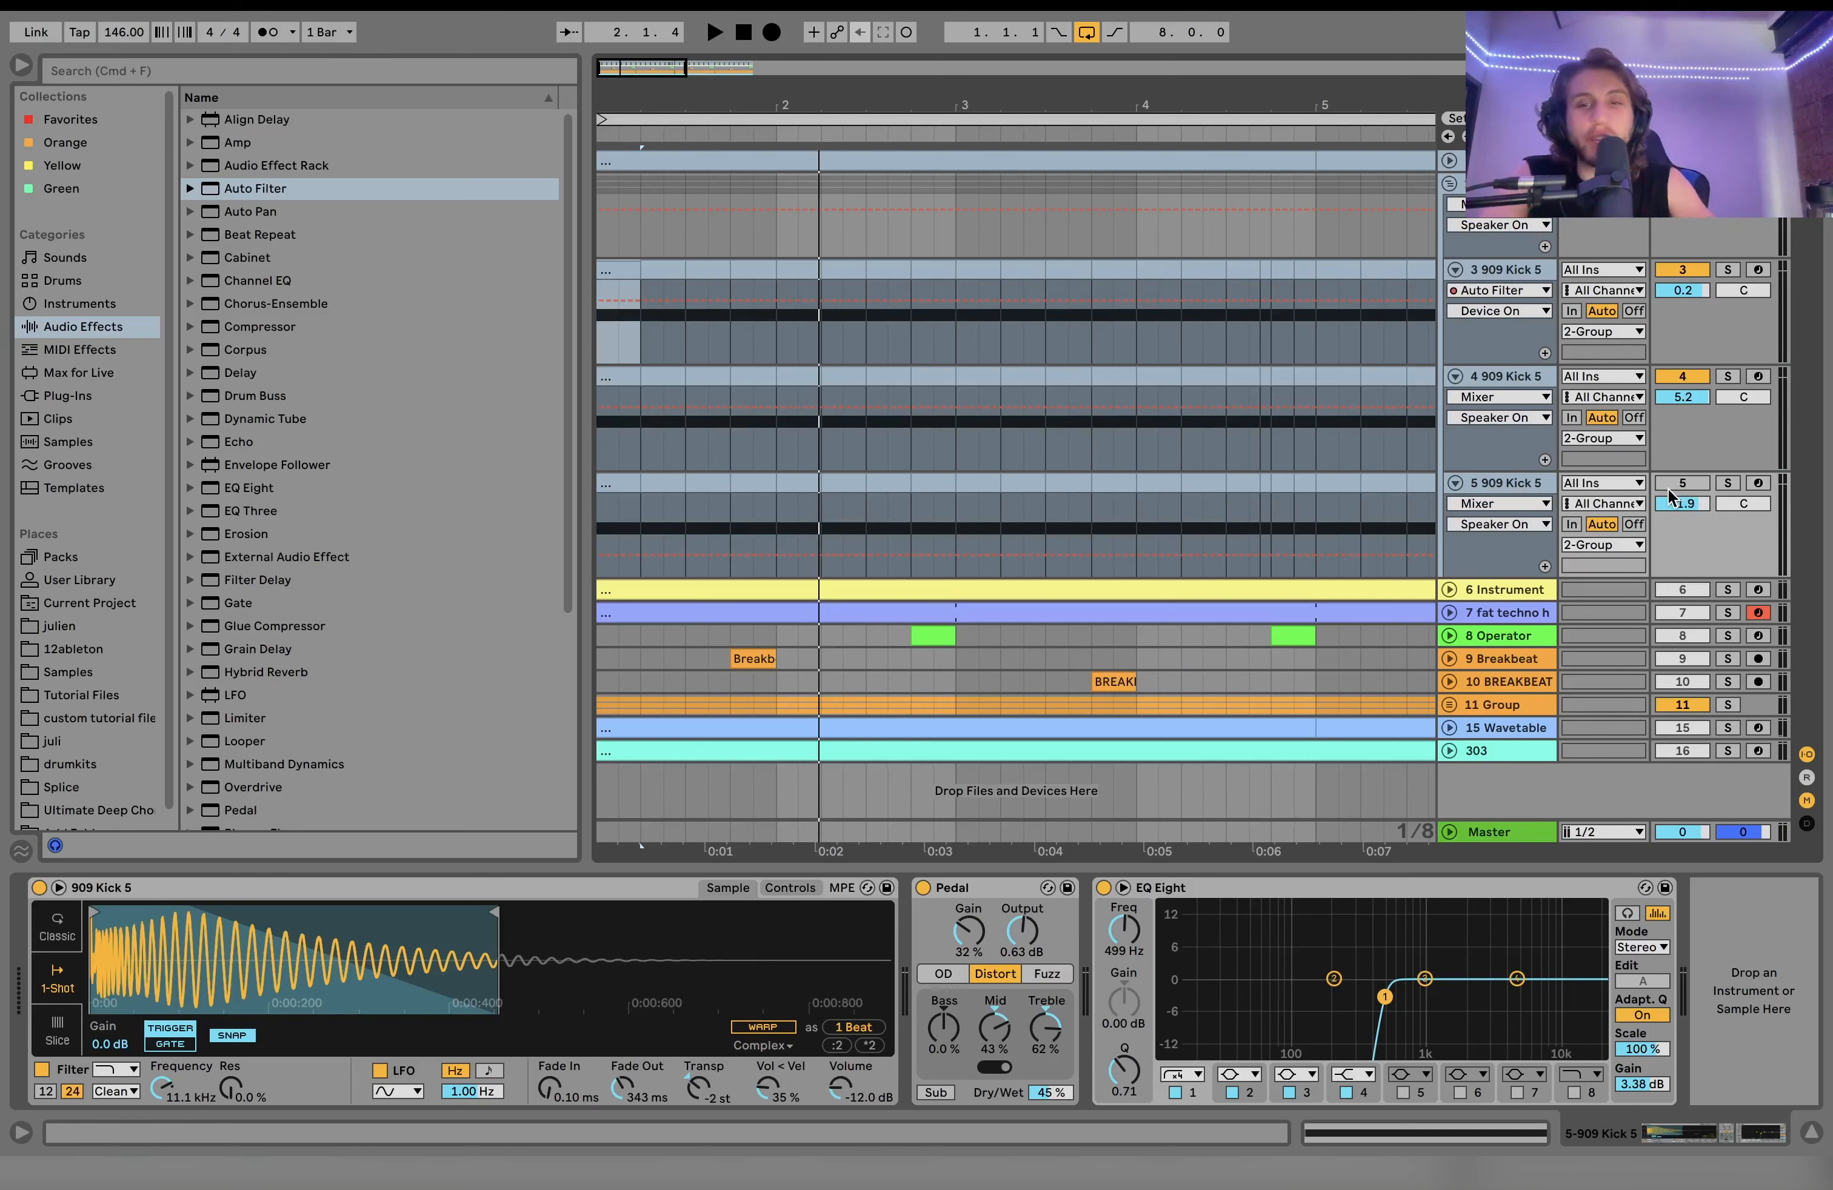
Step: Play the kick group with track 5 active, and toggle its mute during playback for comparison
left_click(1526, 483)
key("space")
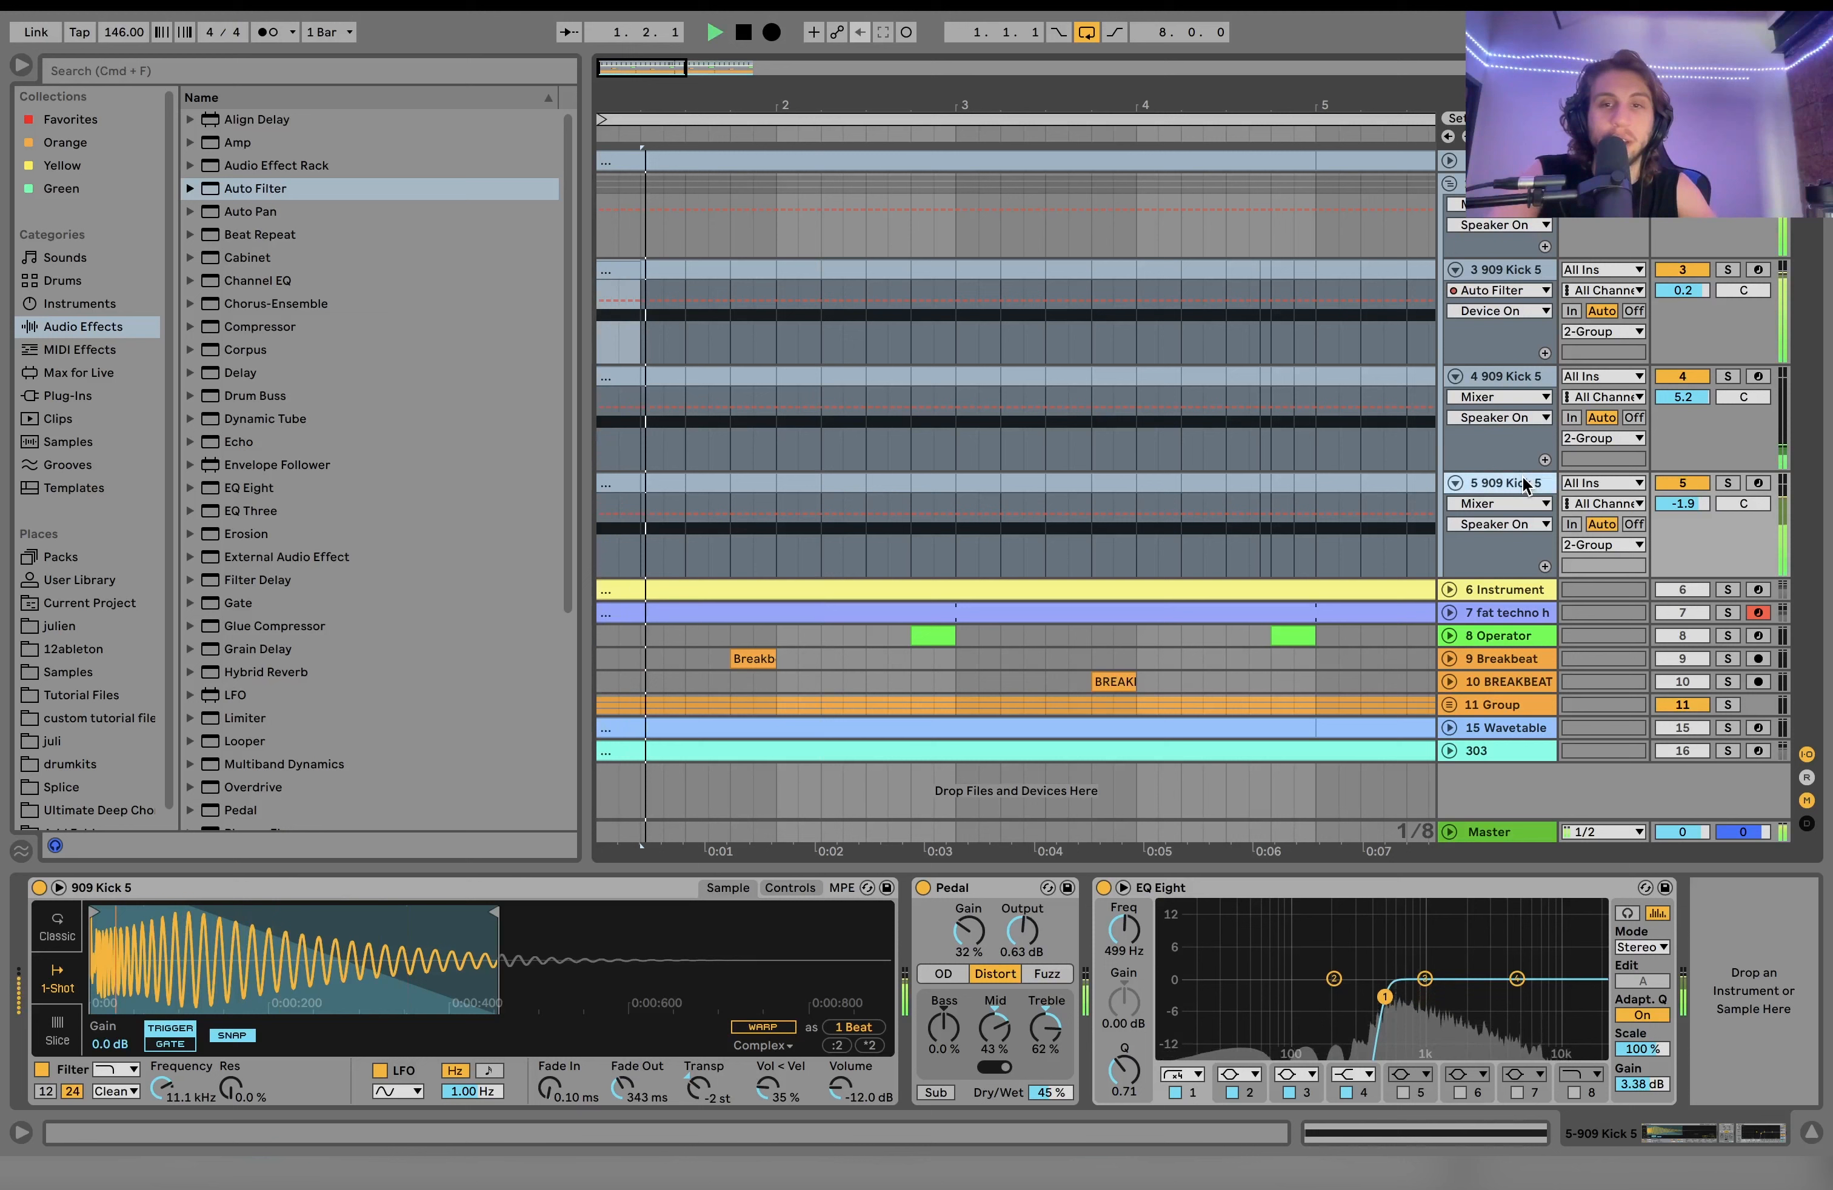
left_click(1682, 483)
left_click(1682, 483)
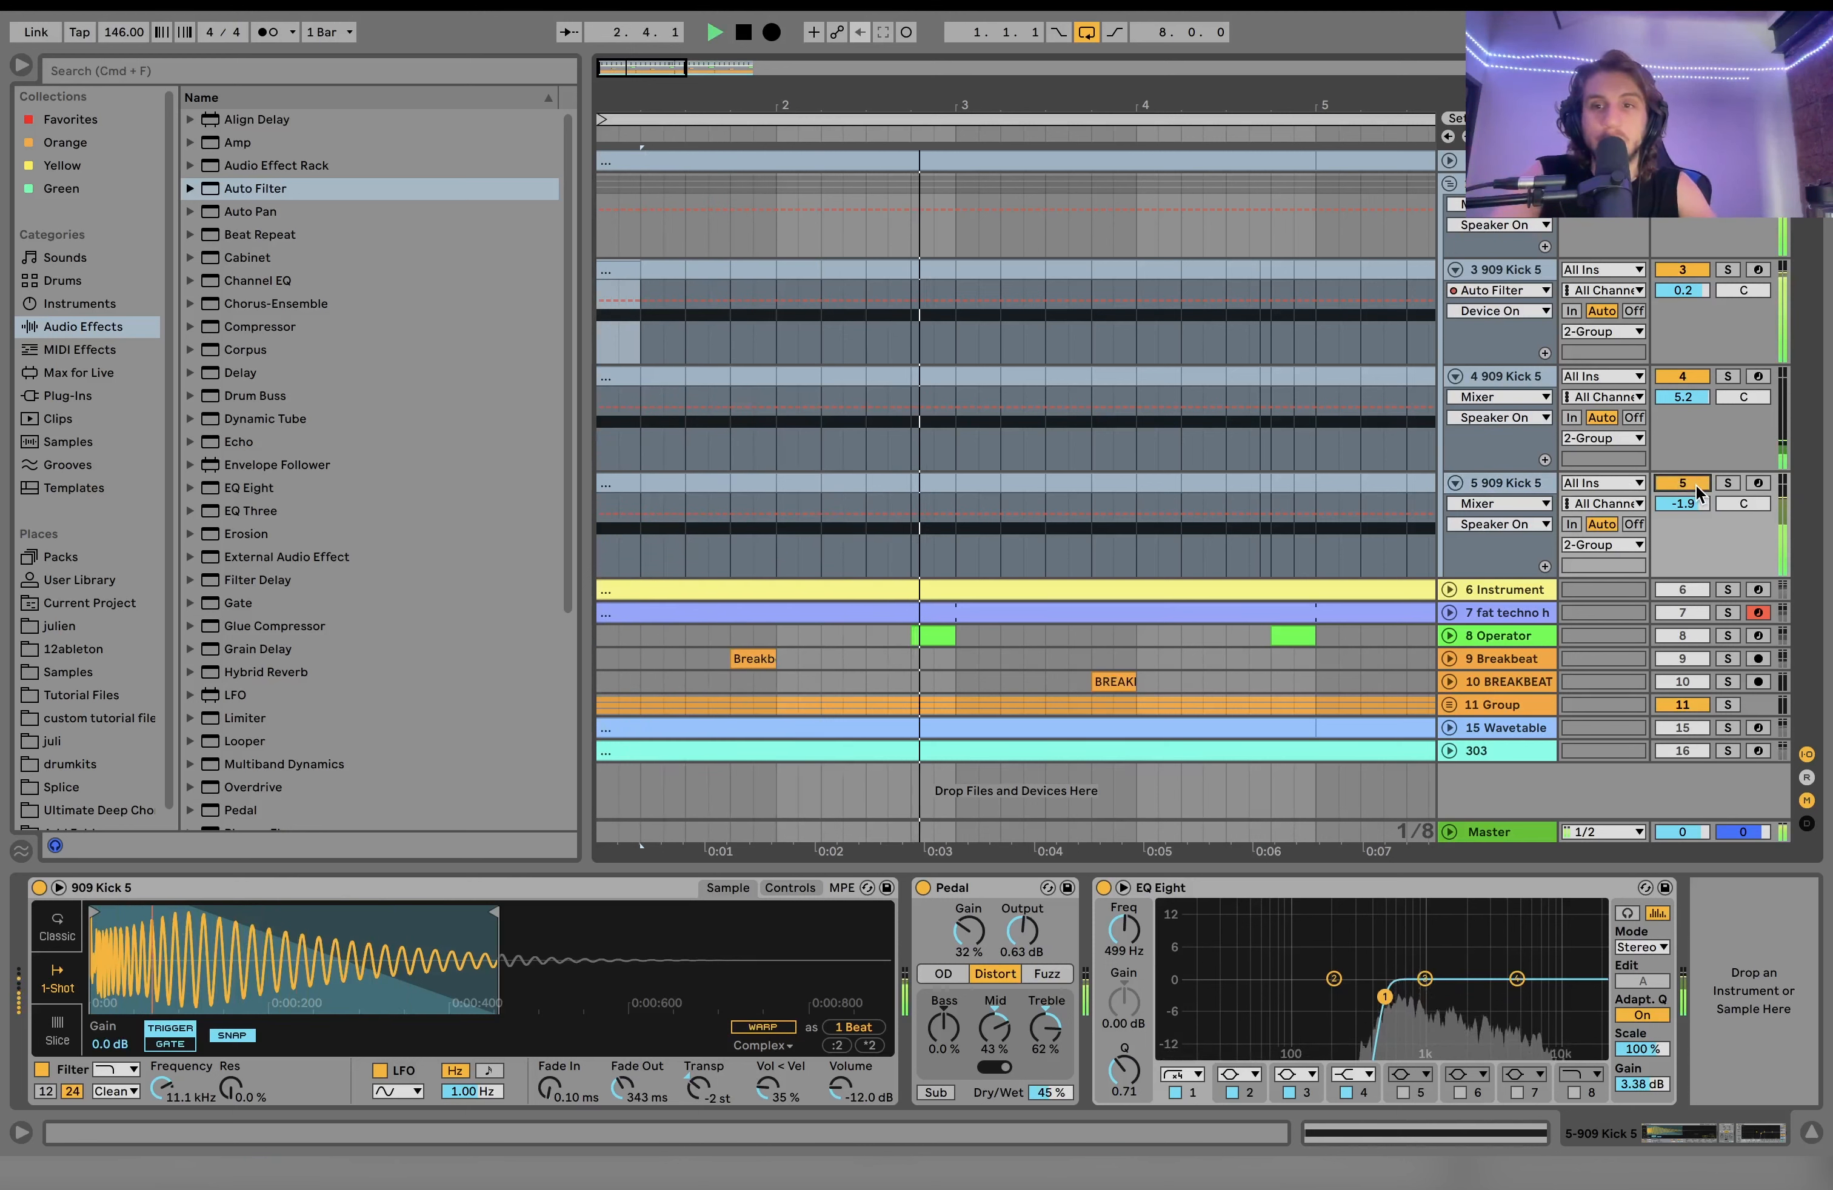
Step: Audition track 5 soloed alone and together with track 3, toggling track 5's solo to compare the layers
left_click(1728, 483)
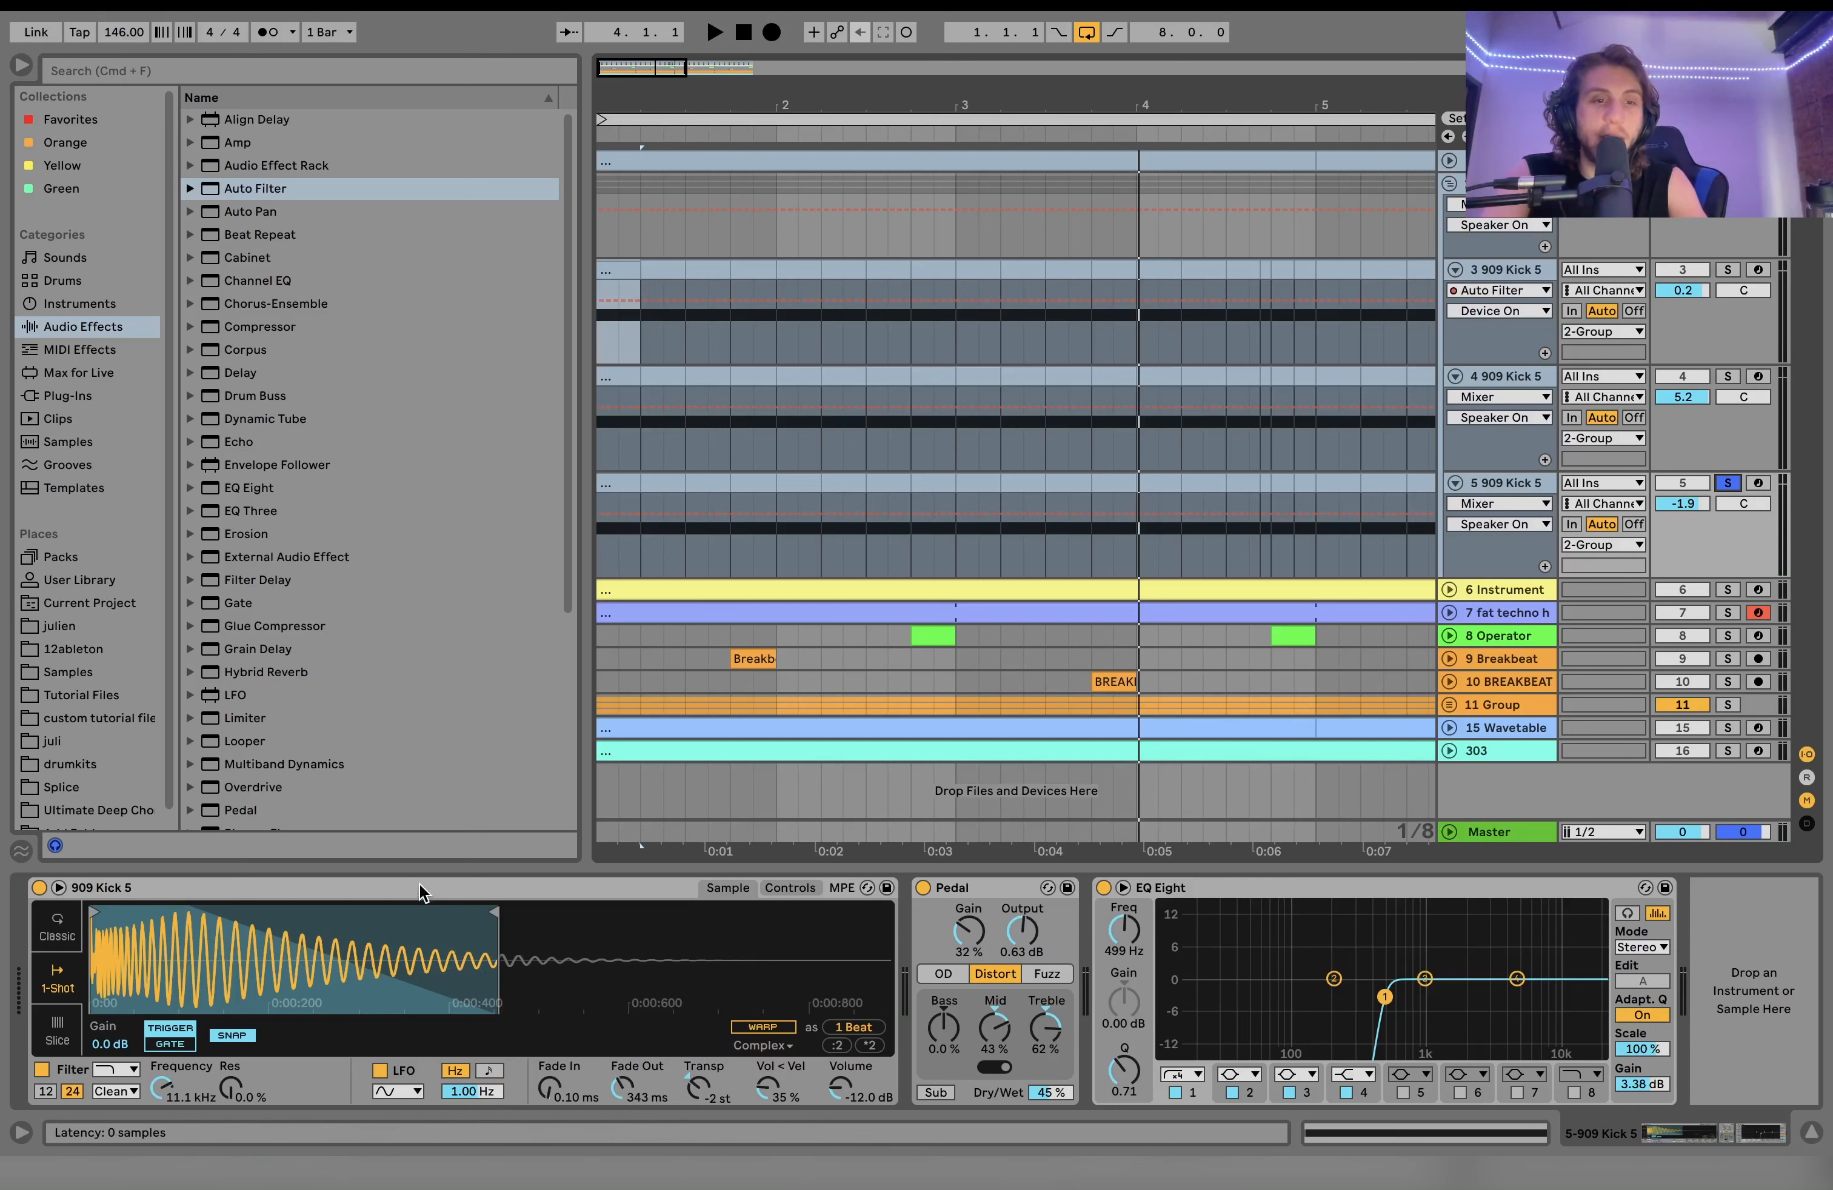
key("space")
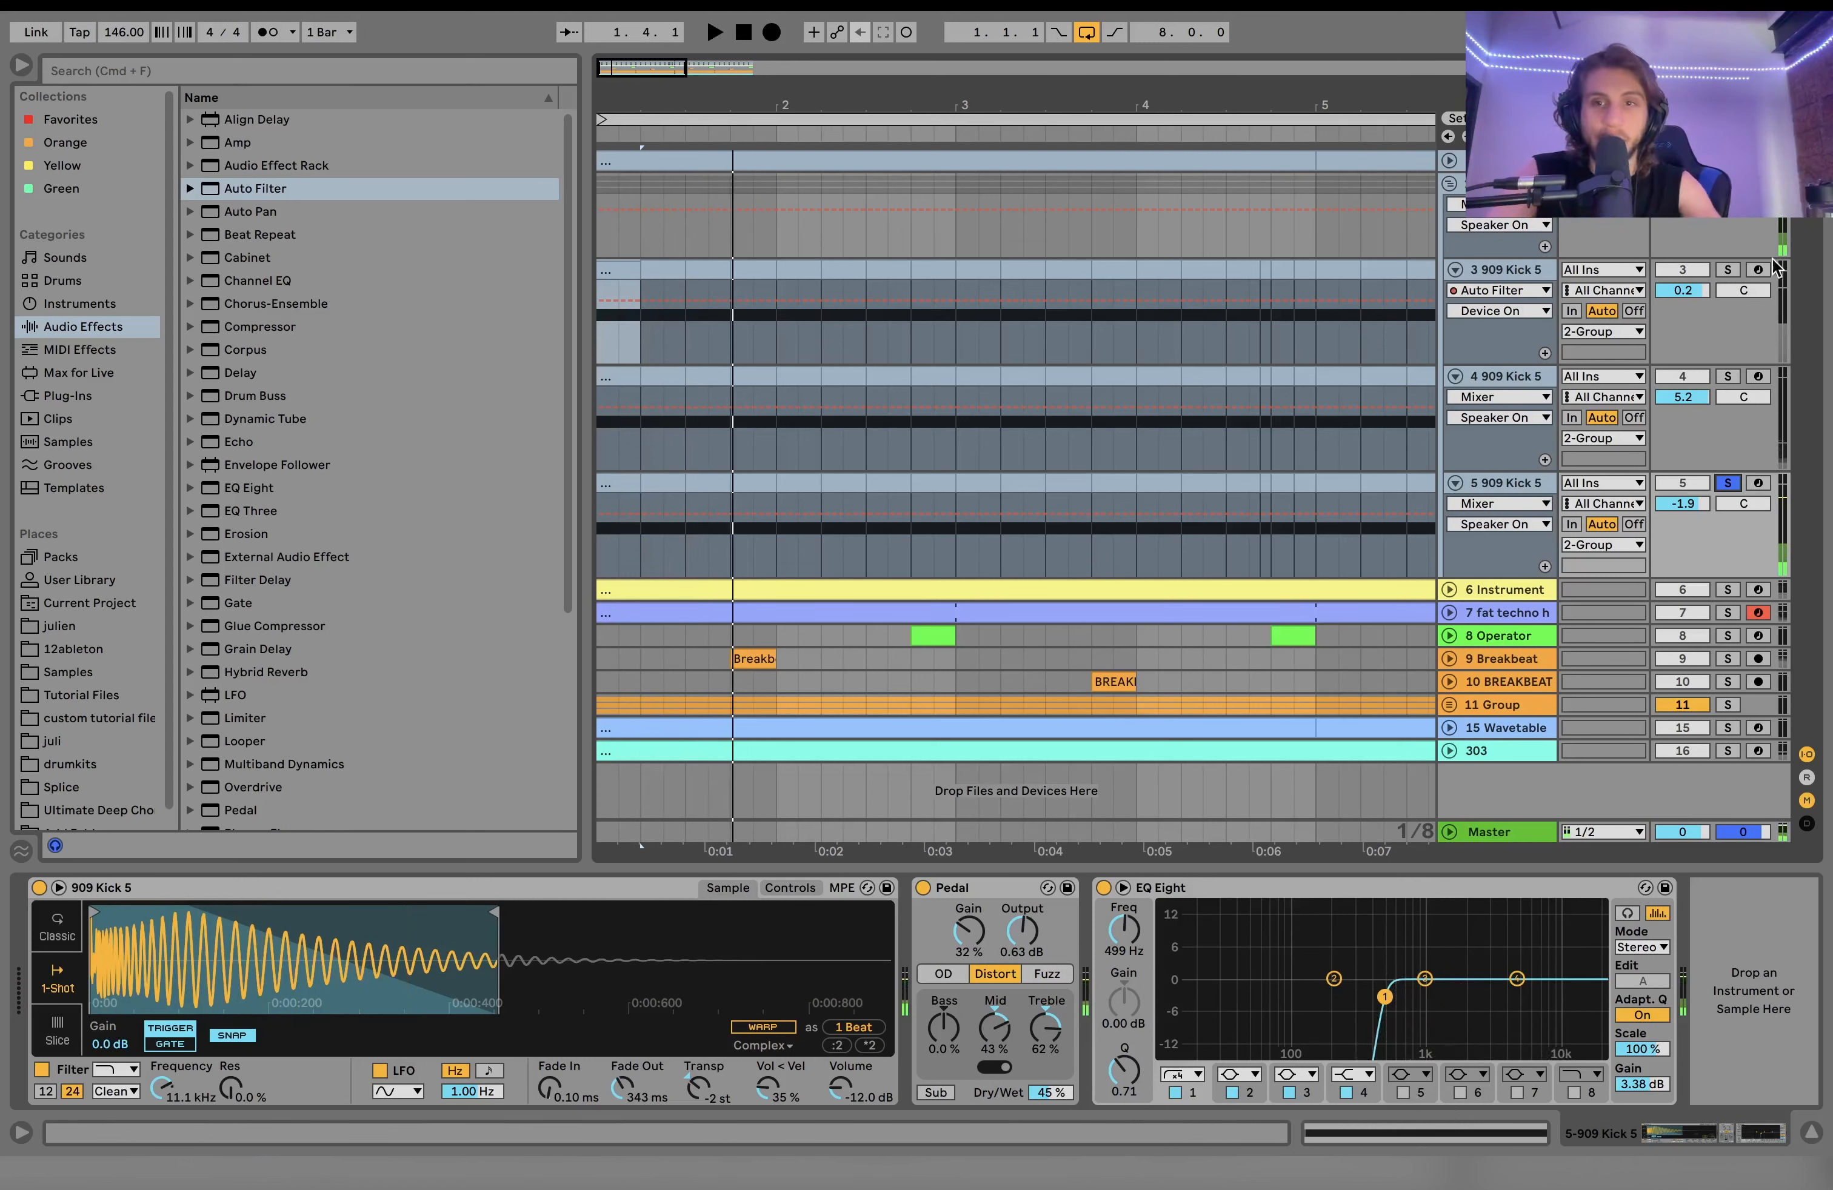
left_click(1728, 270)
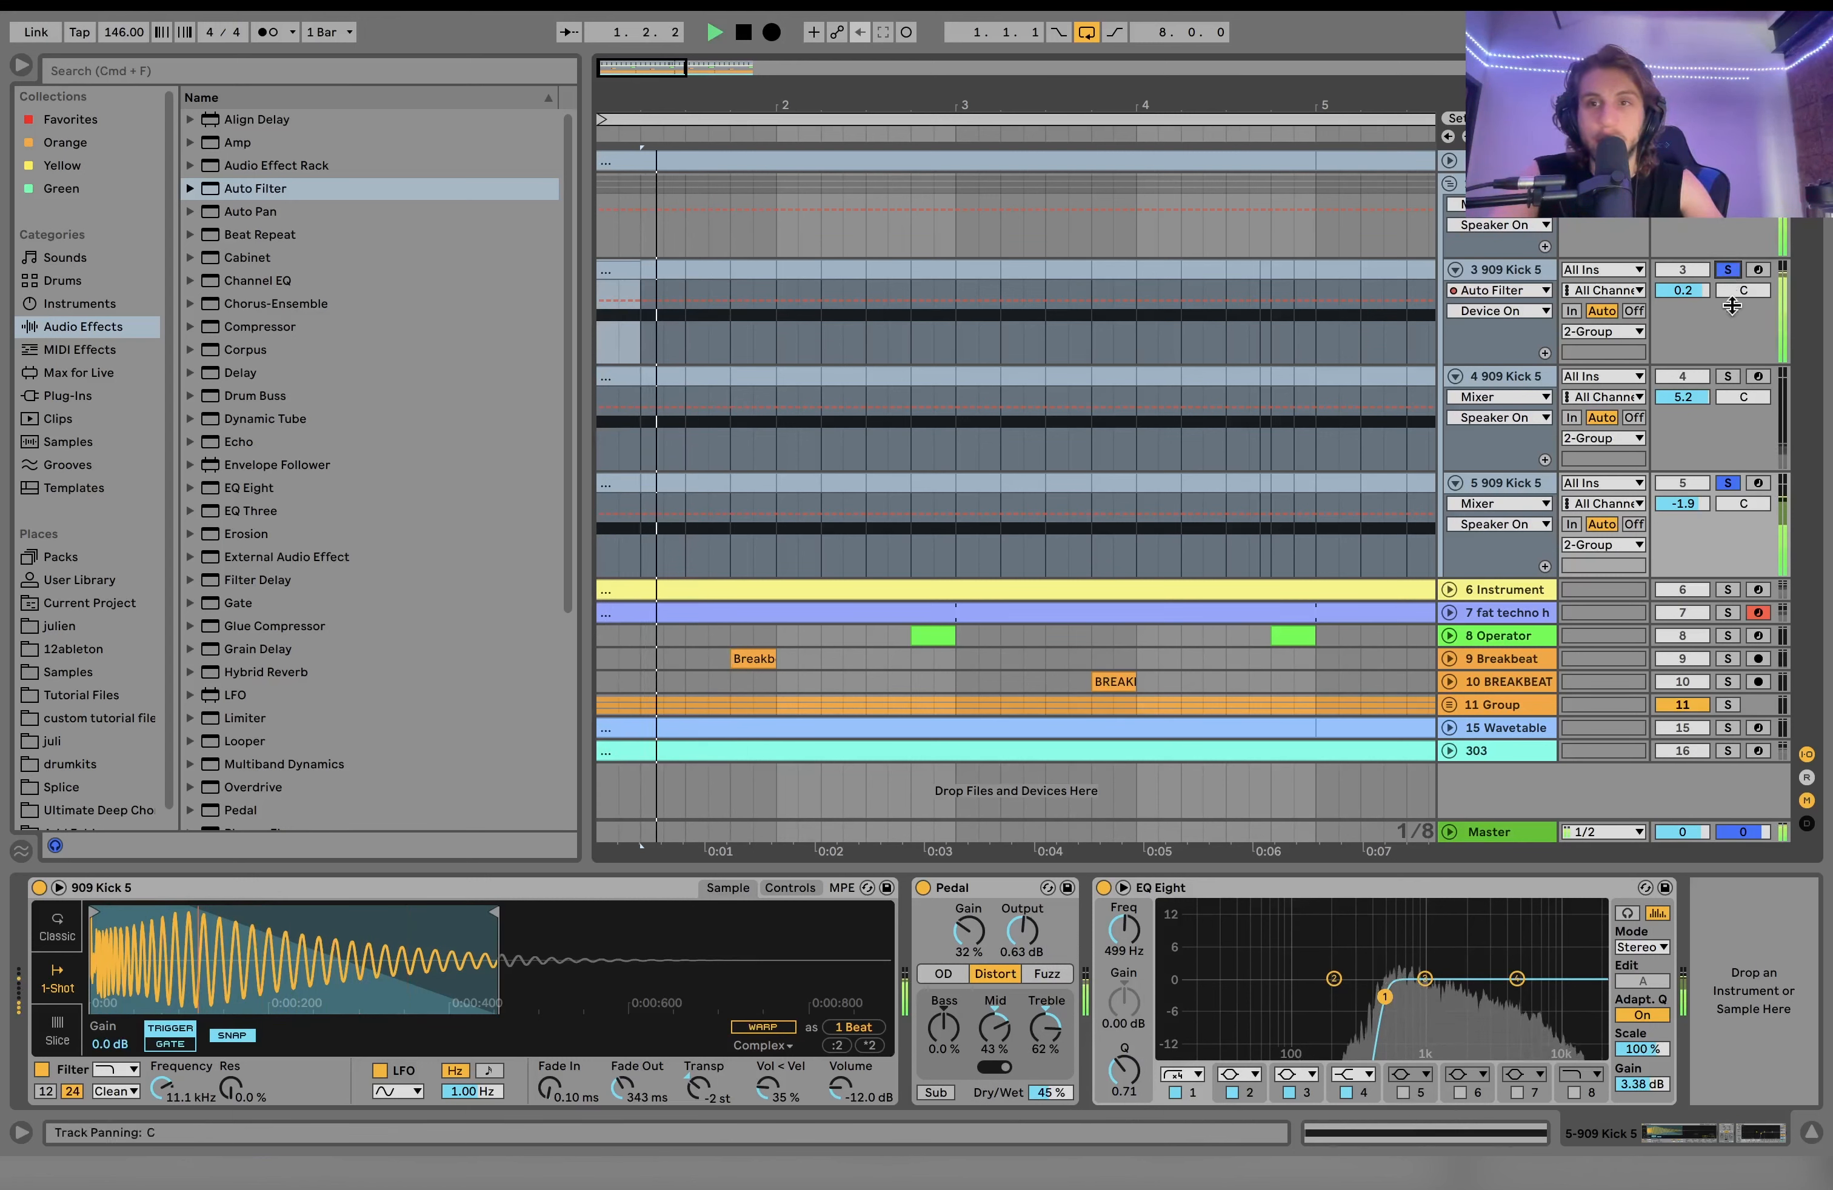
key("space")
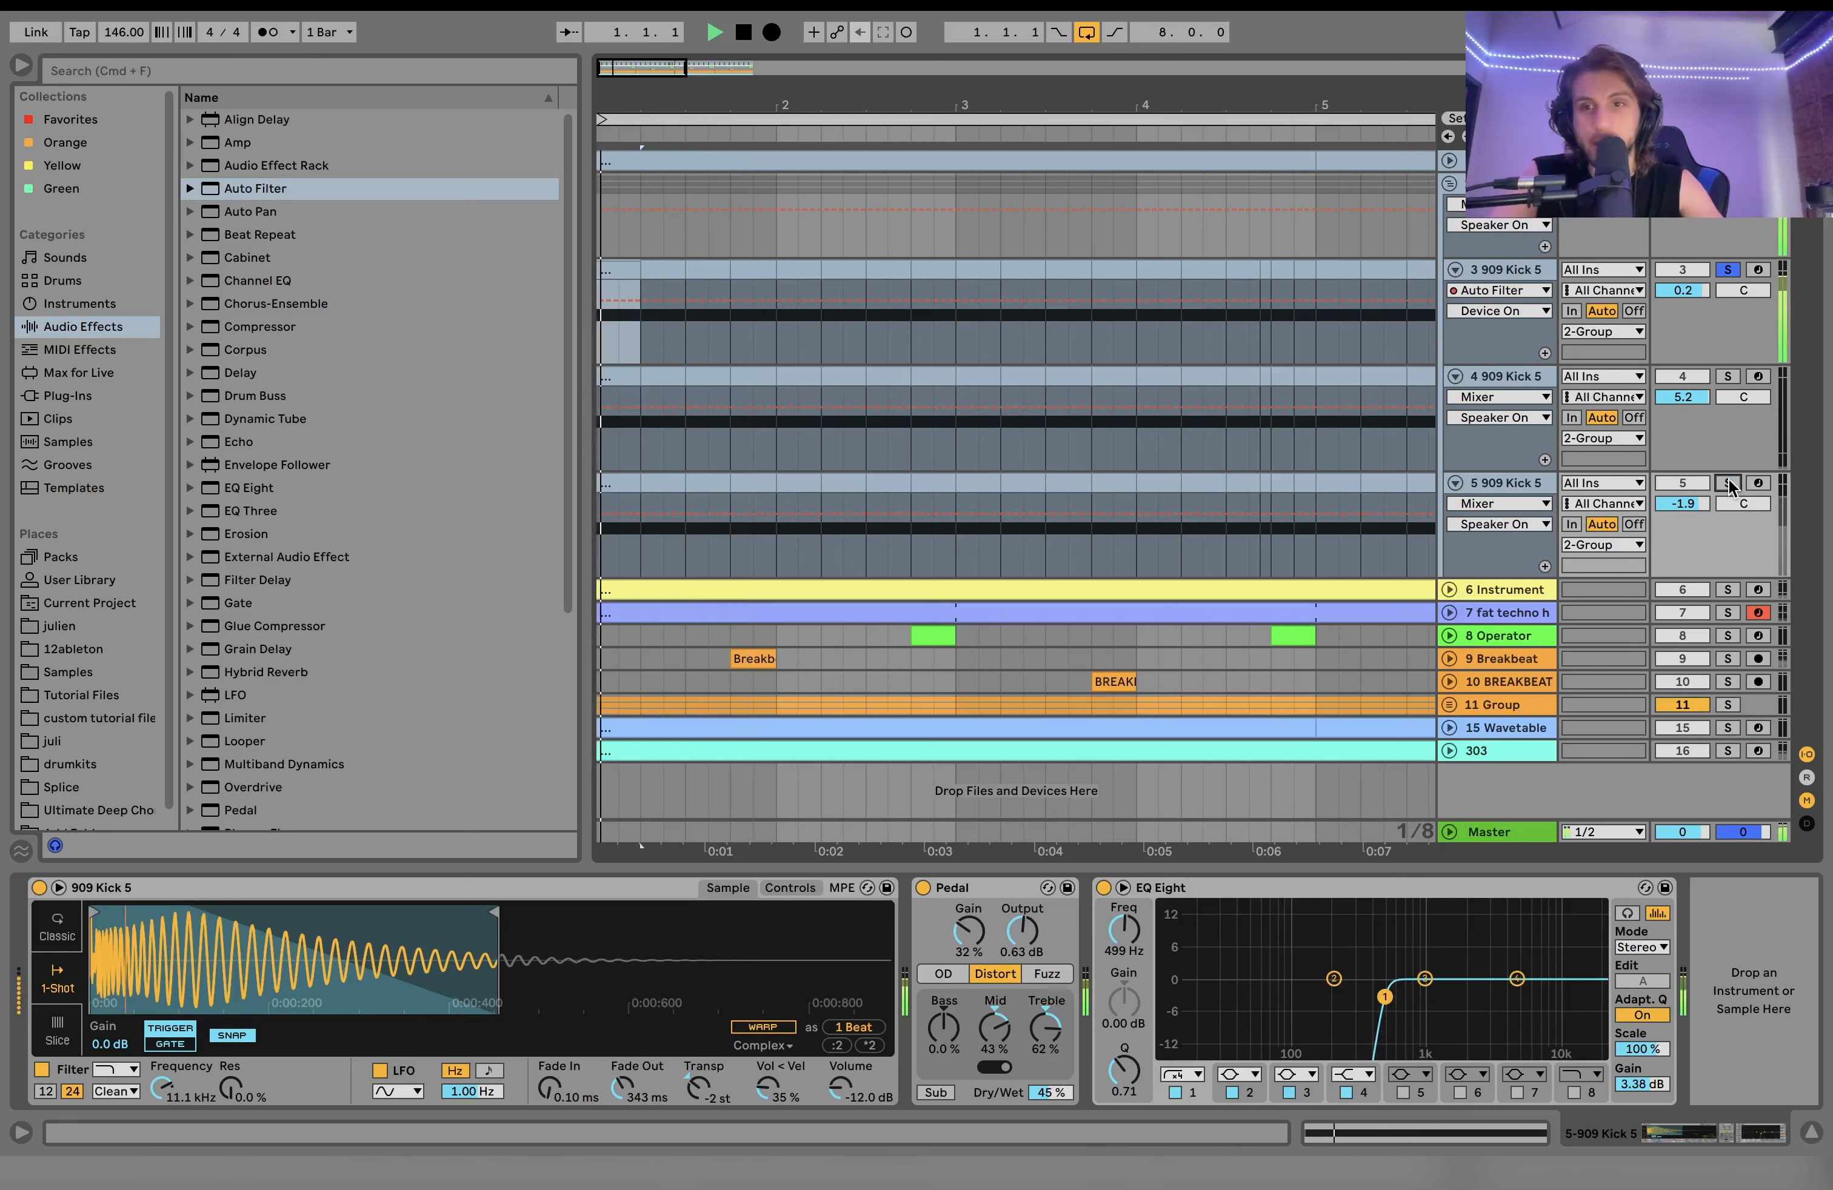
left_click(1728, 483, "super")
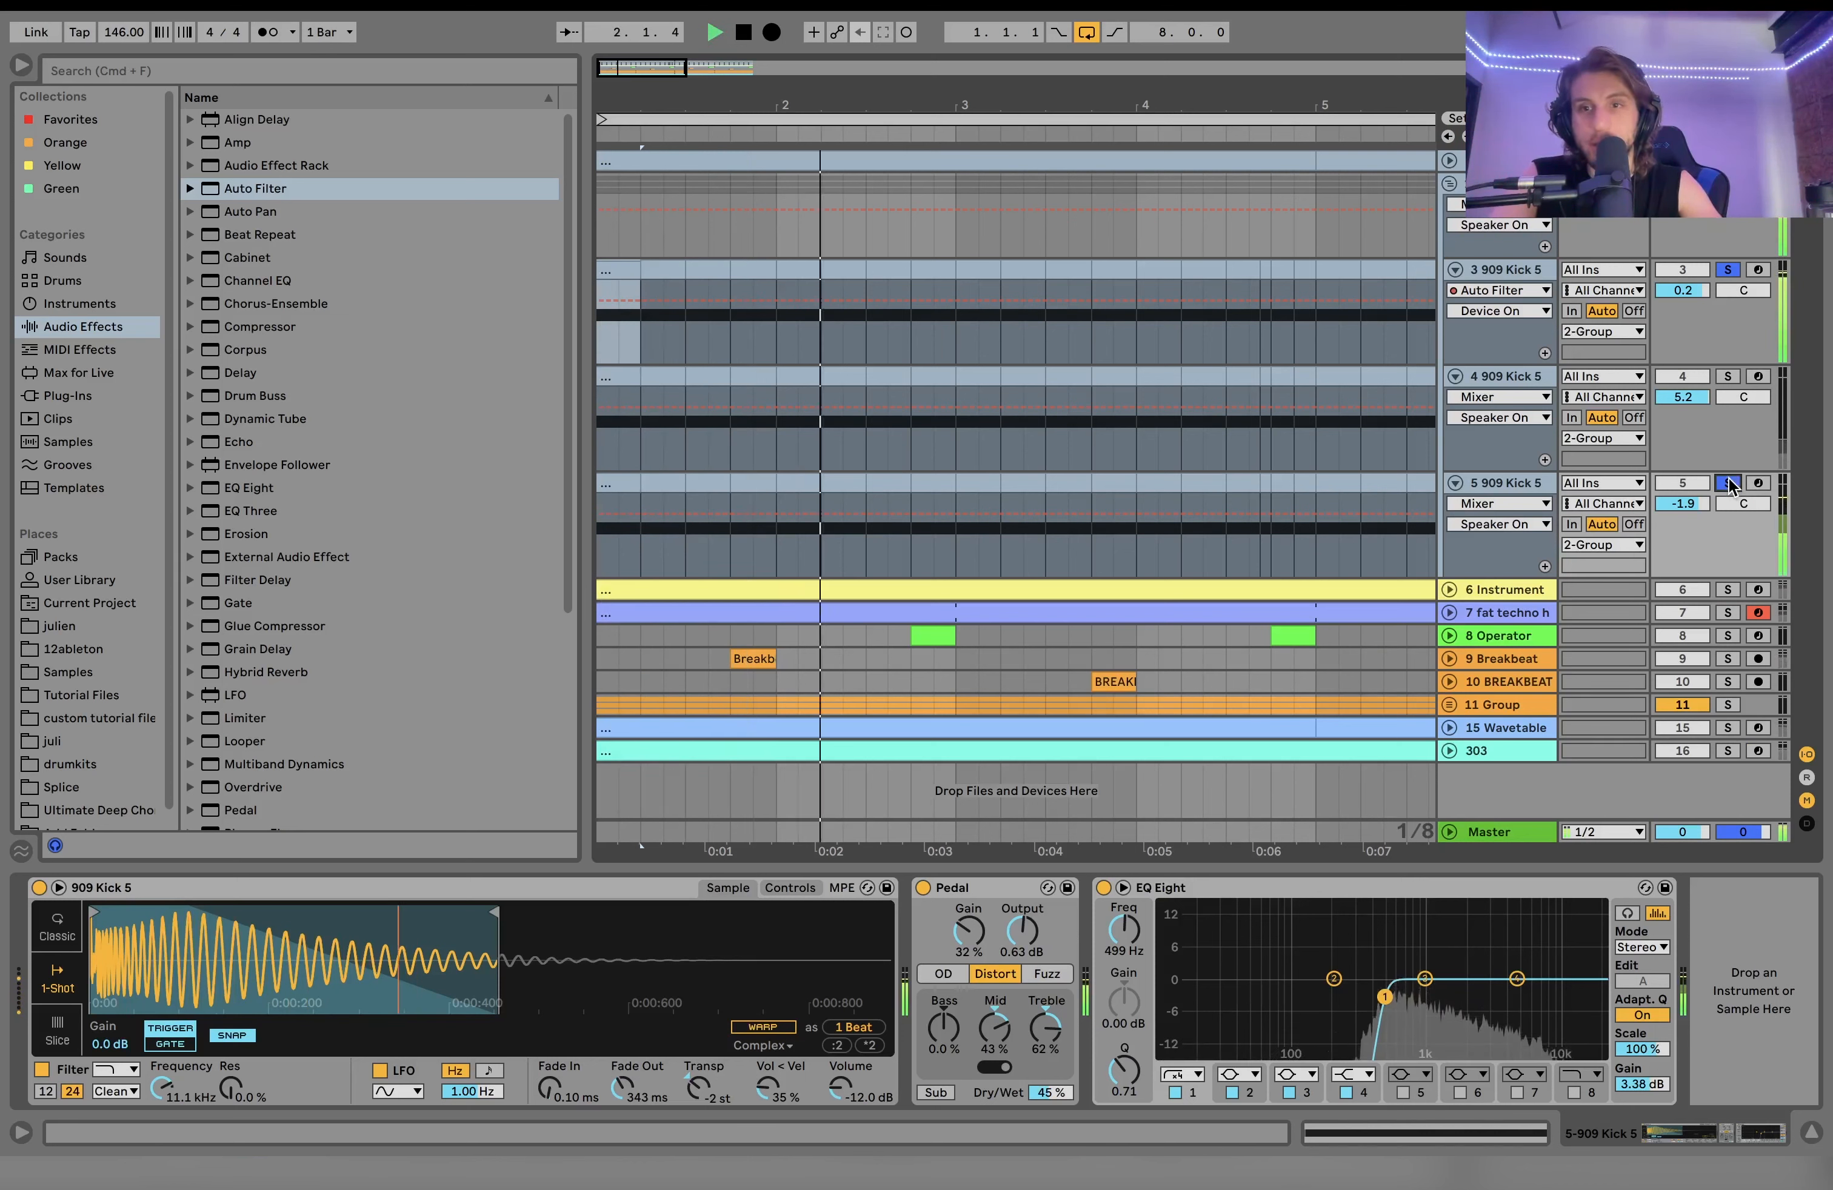
key("space")
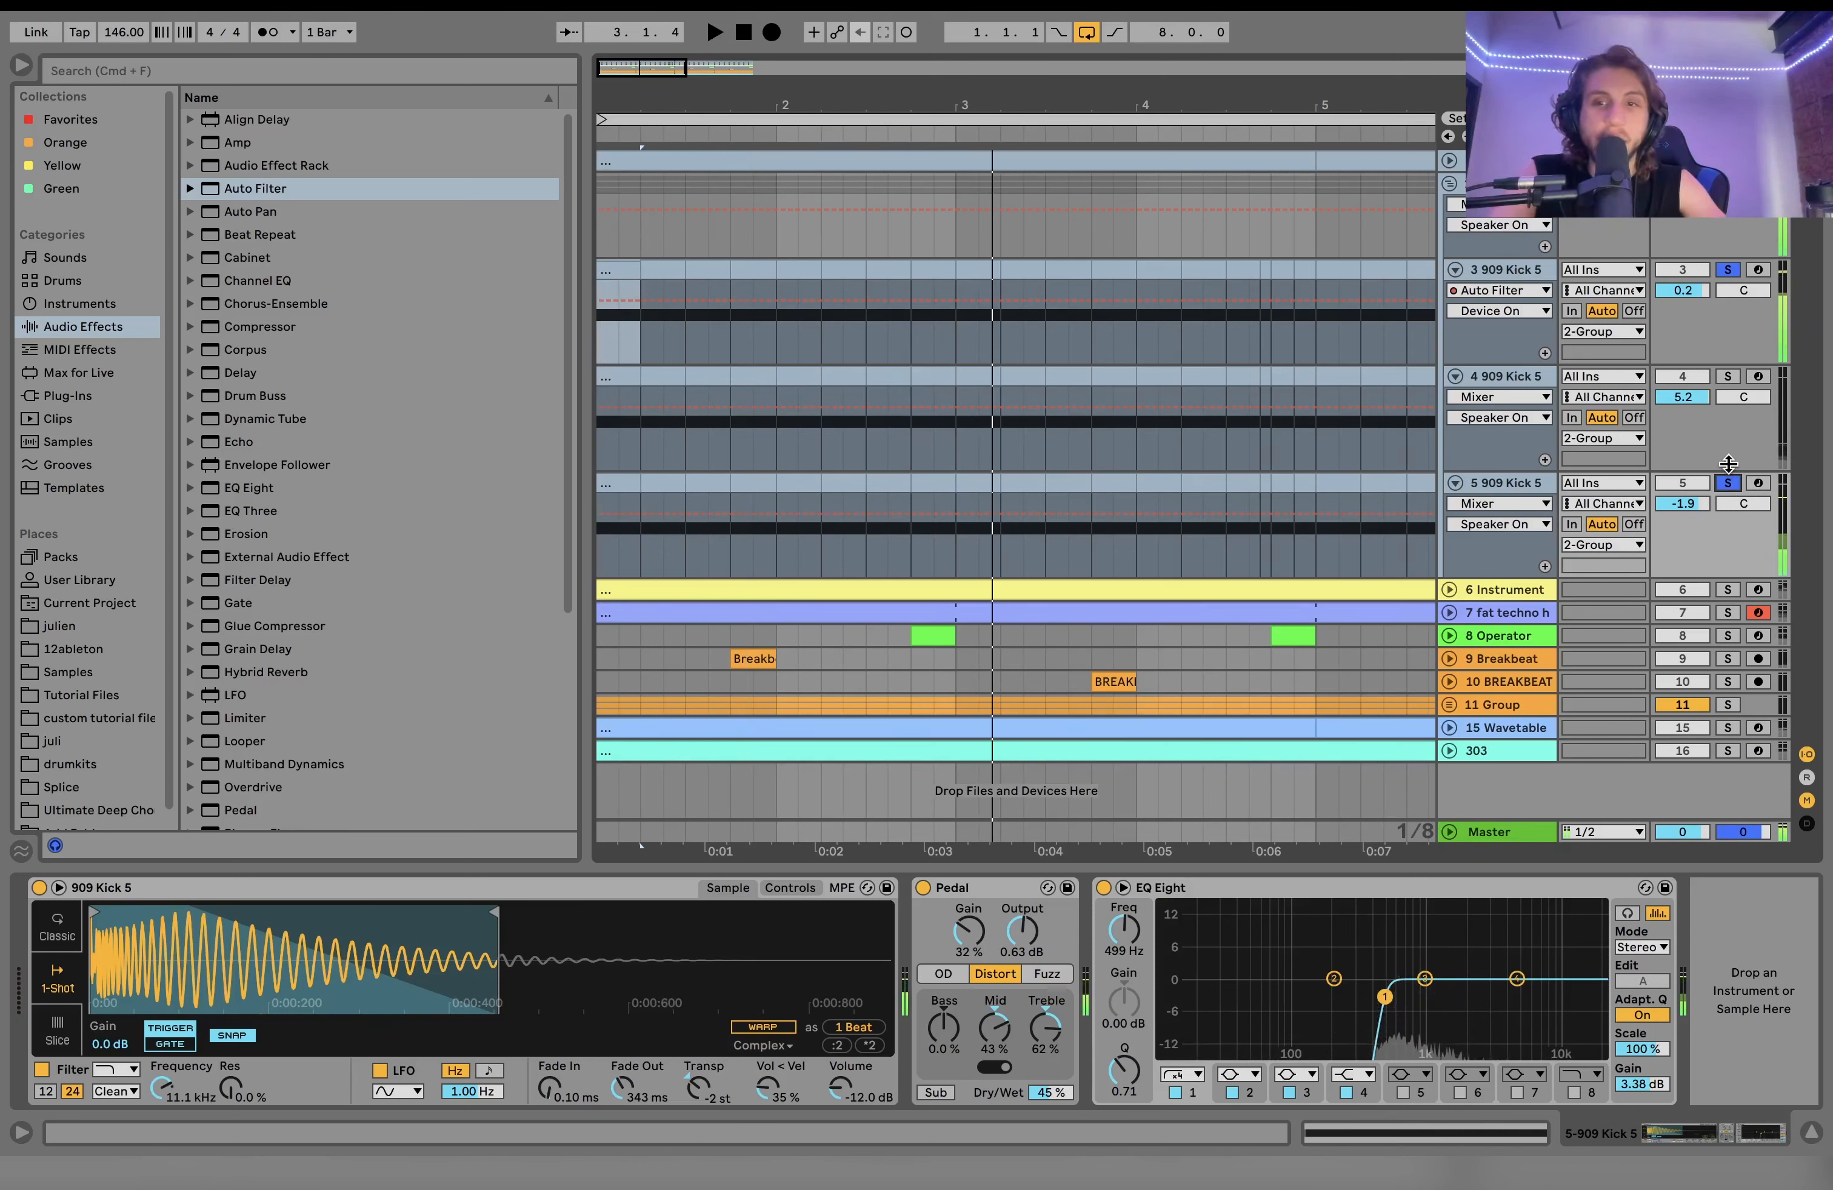
Step: Replay soloed tracks 3 and 5, and return to playing the whole kick group with its device chain shown
left_click(1499, 487)
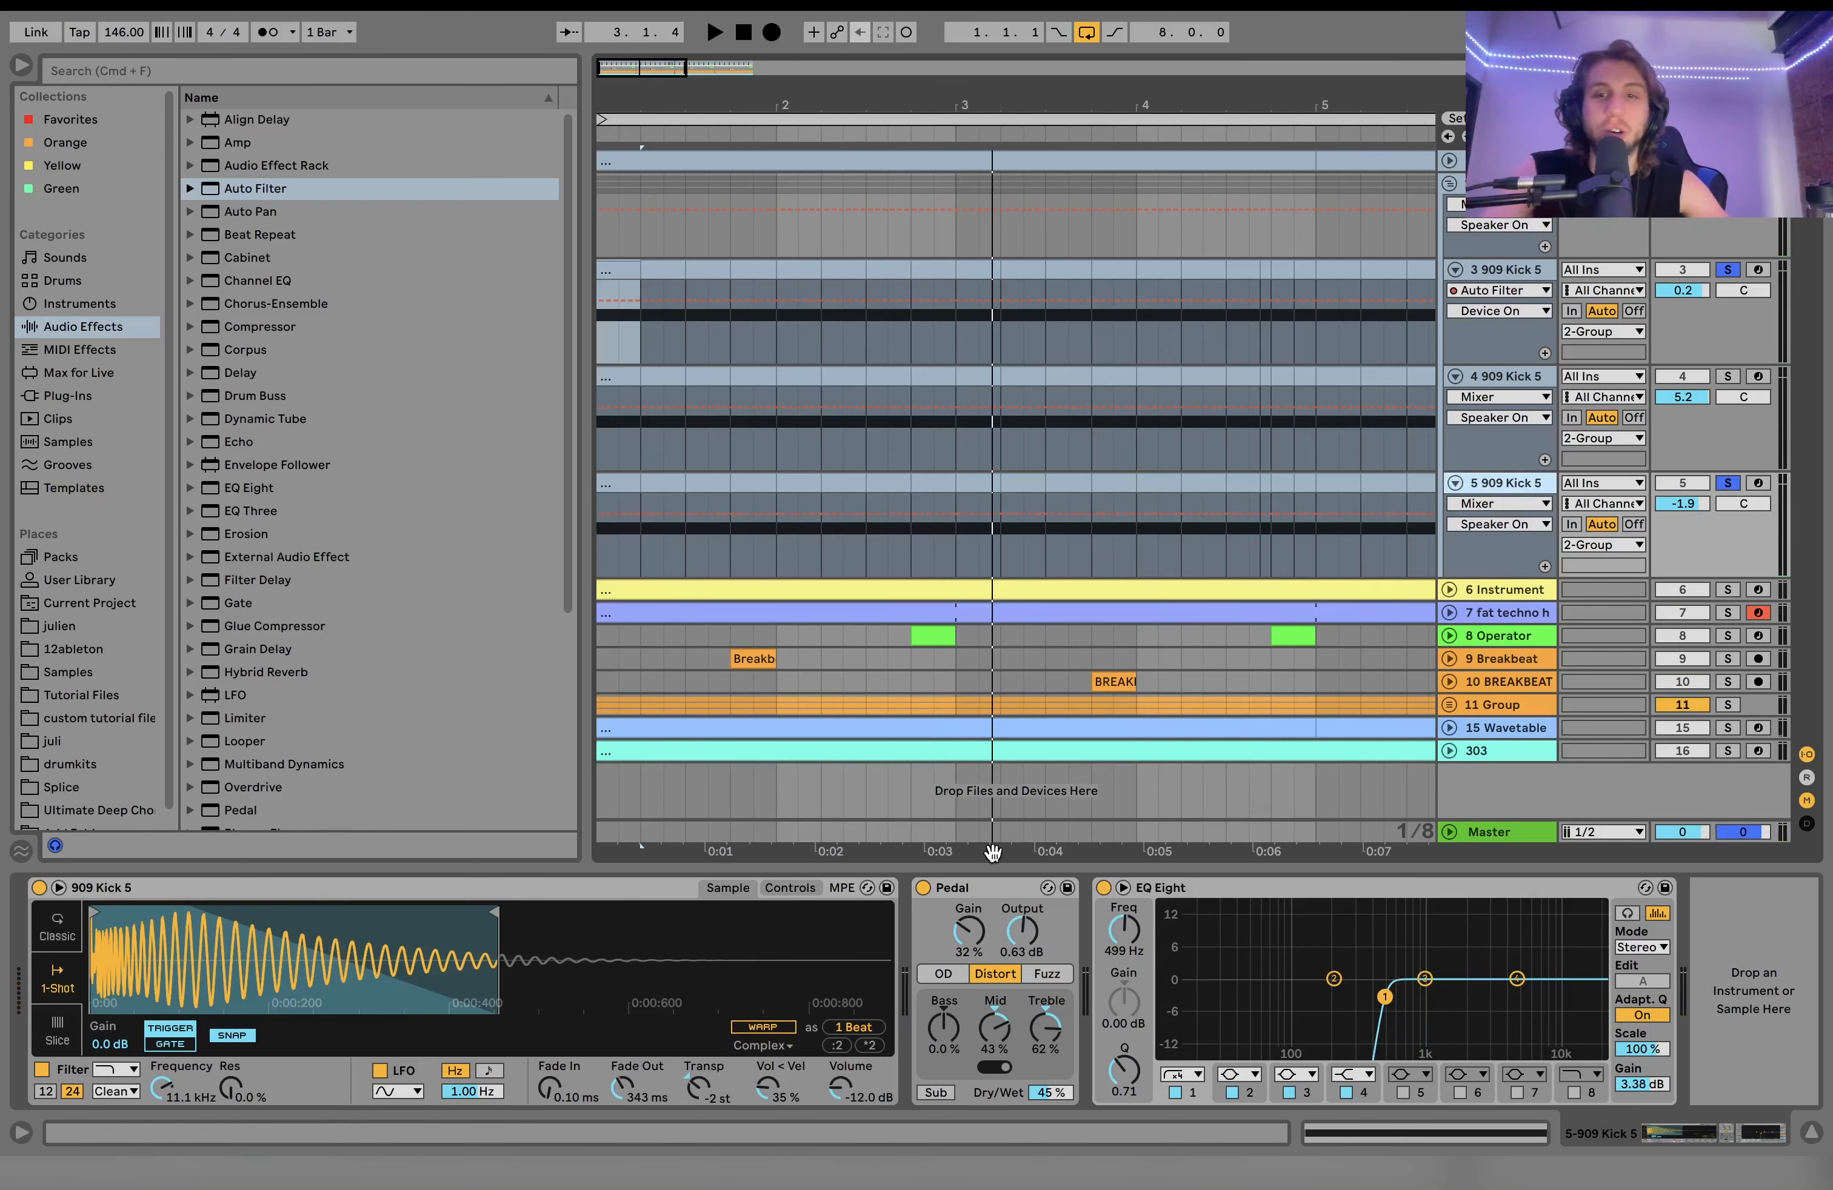
key("space")
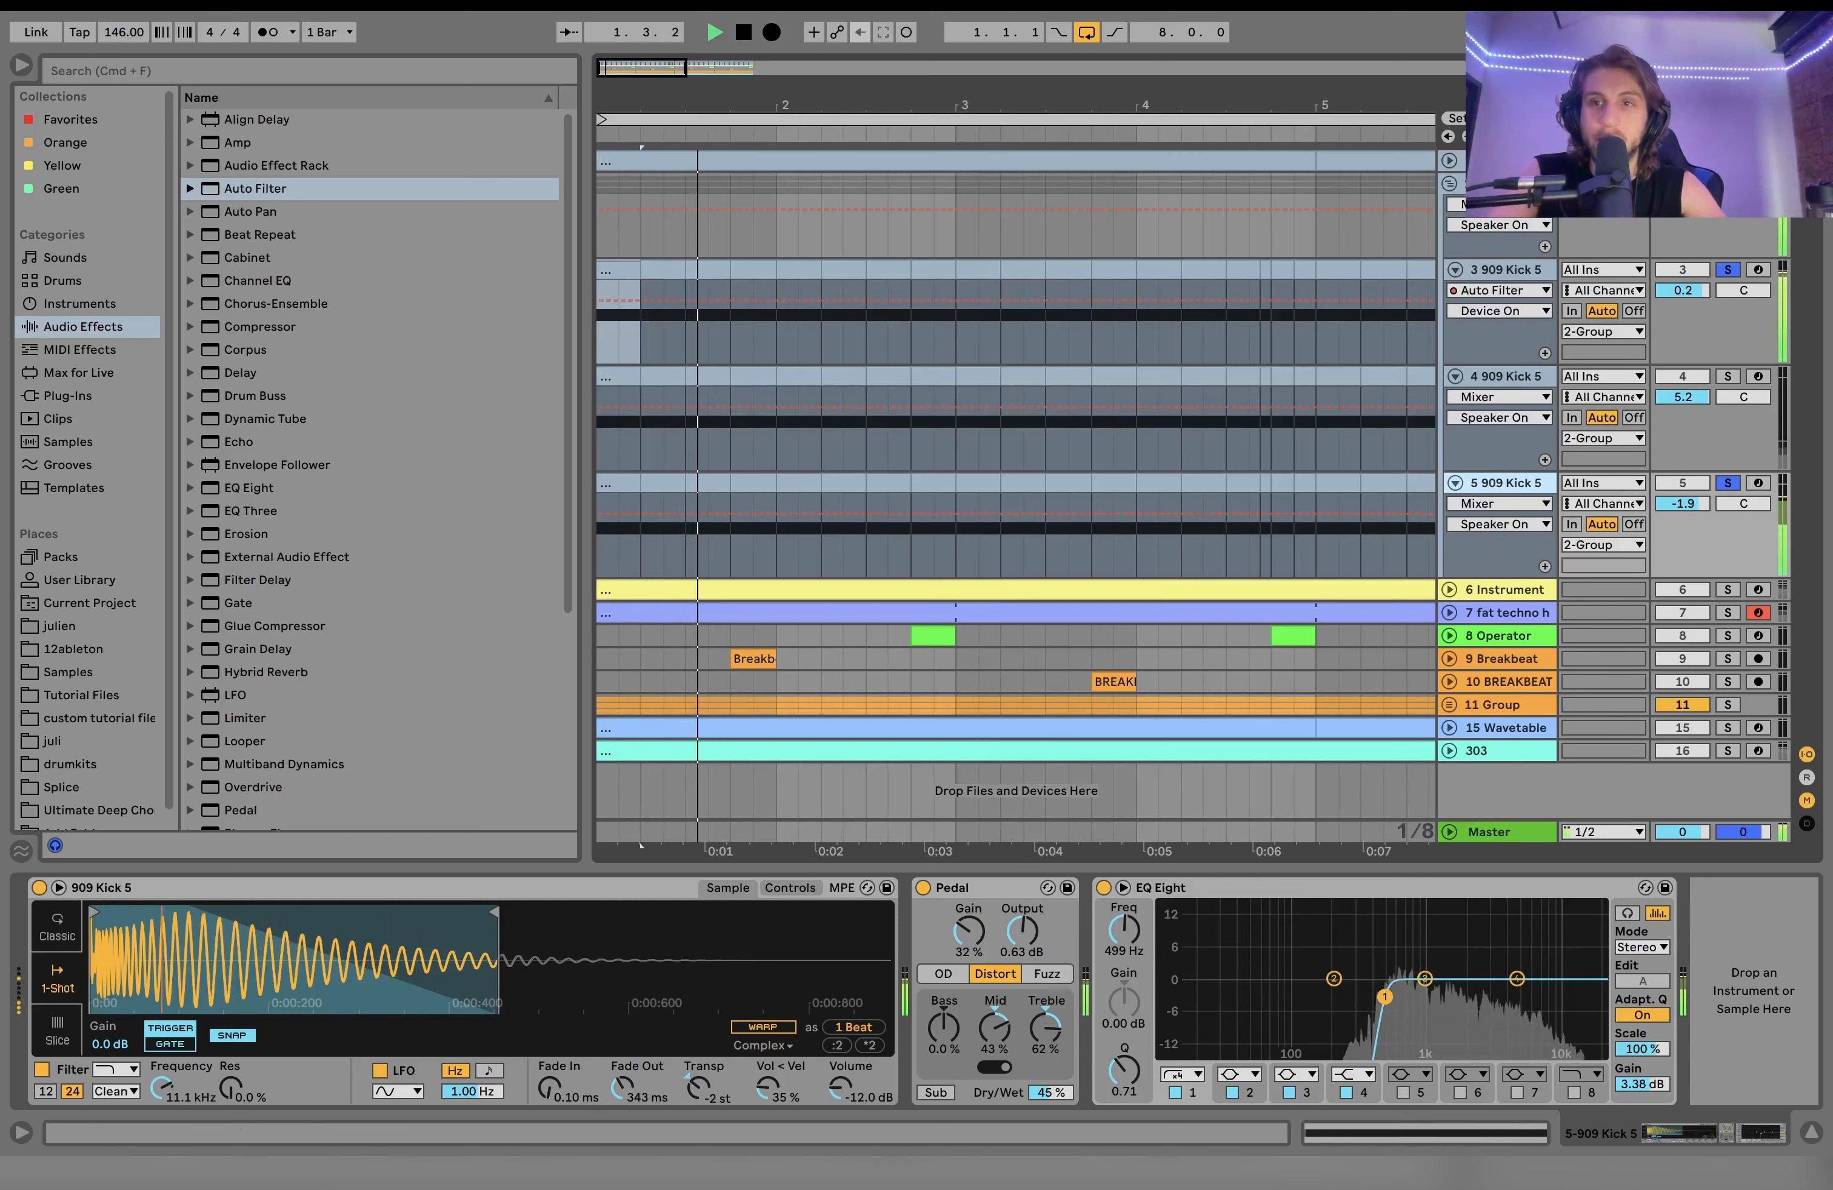
left_click(1728, 183)
key("space")
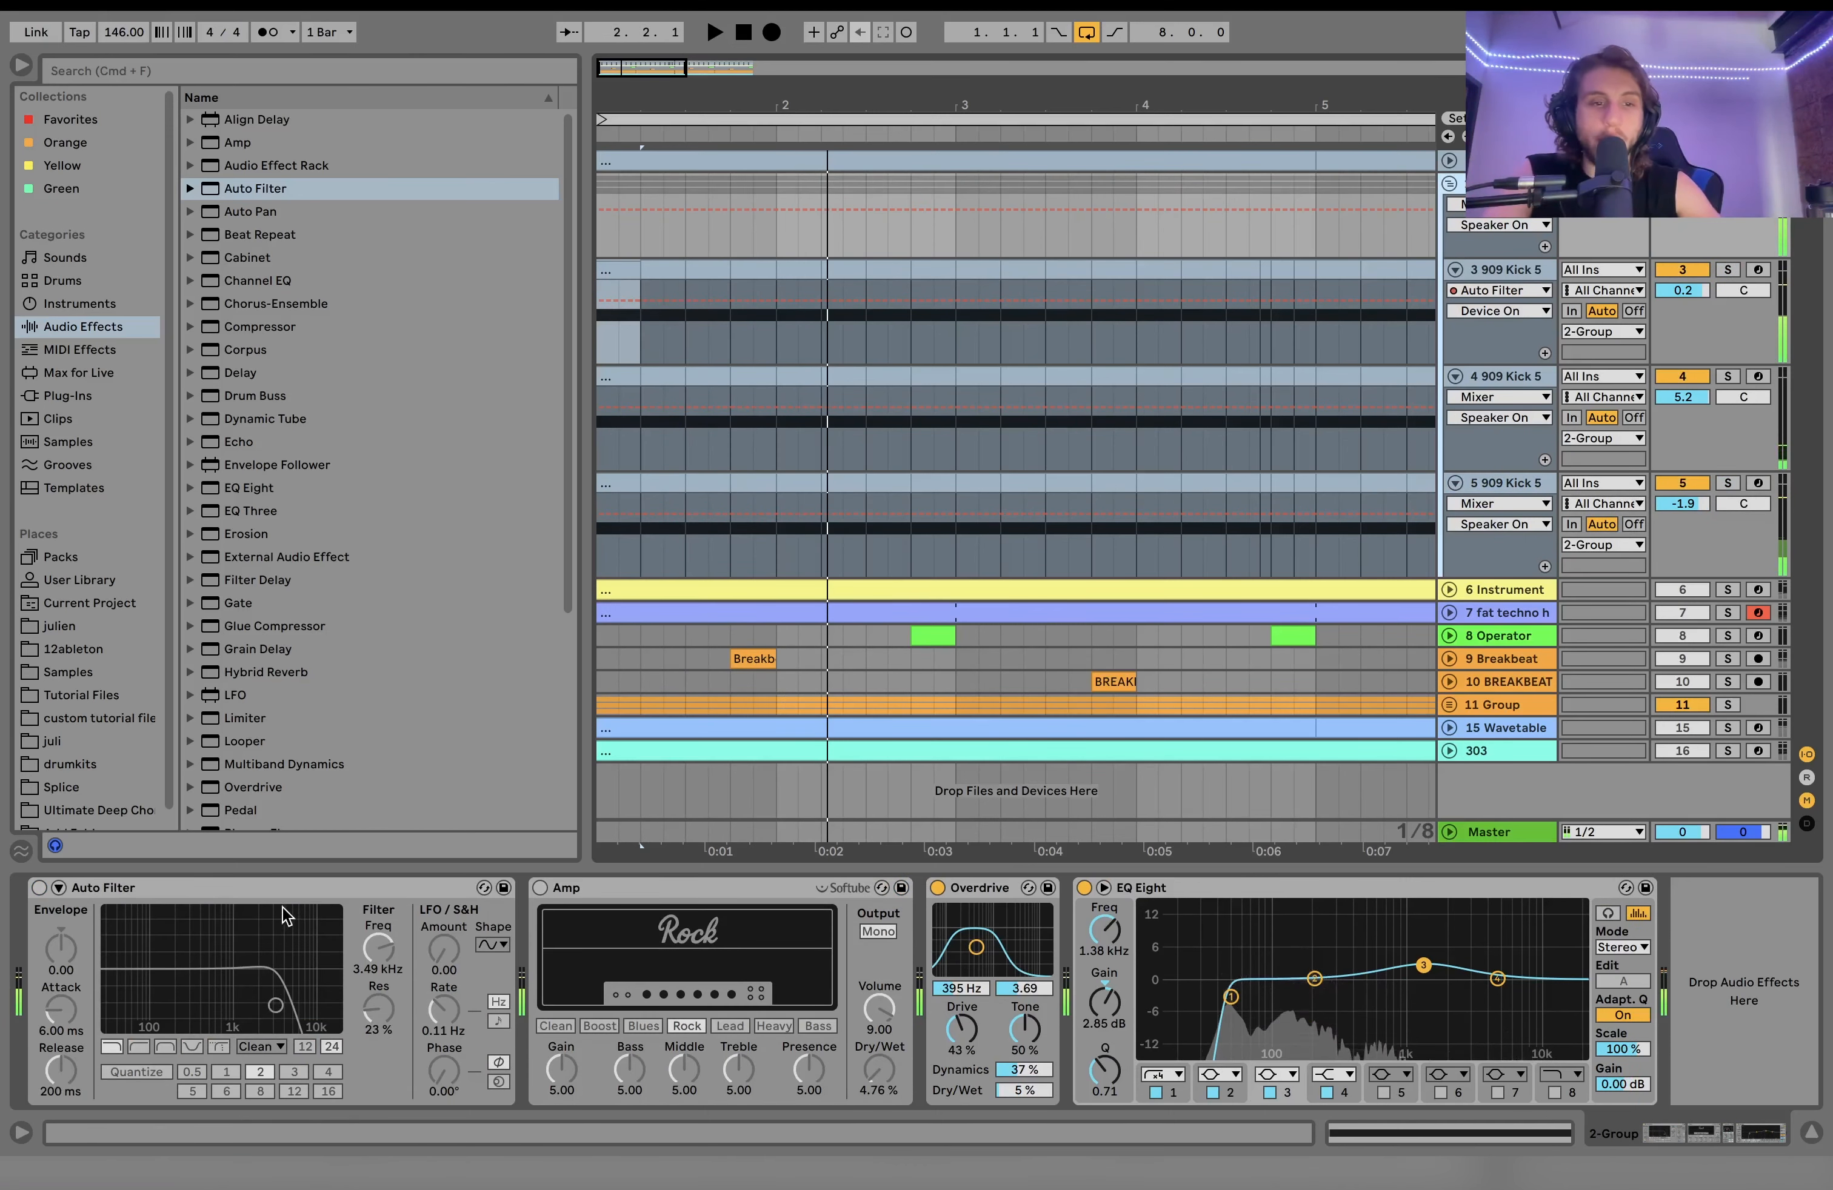
Step: Delete the disabled Auto Filter and Amp from the kick group's device chain
left_click(294, 881)
key("Delete")
key("Delete")
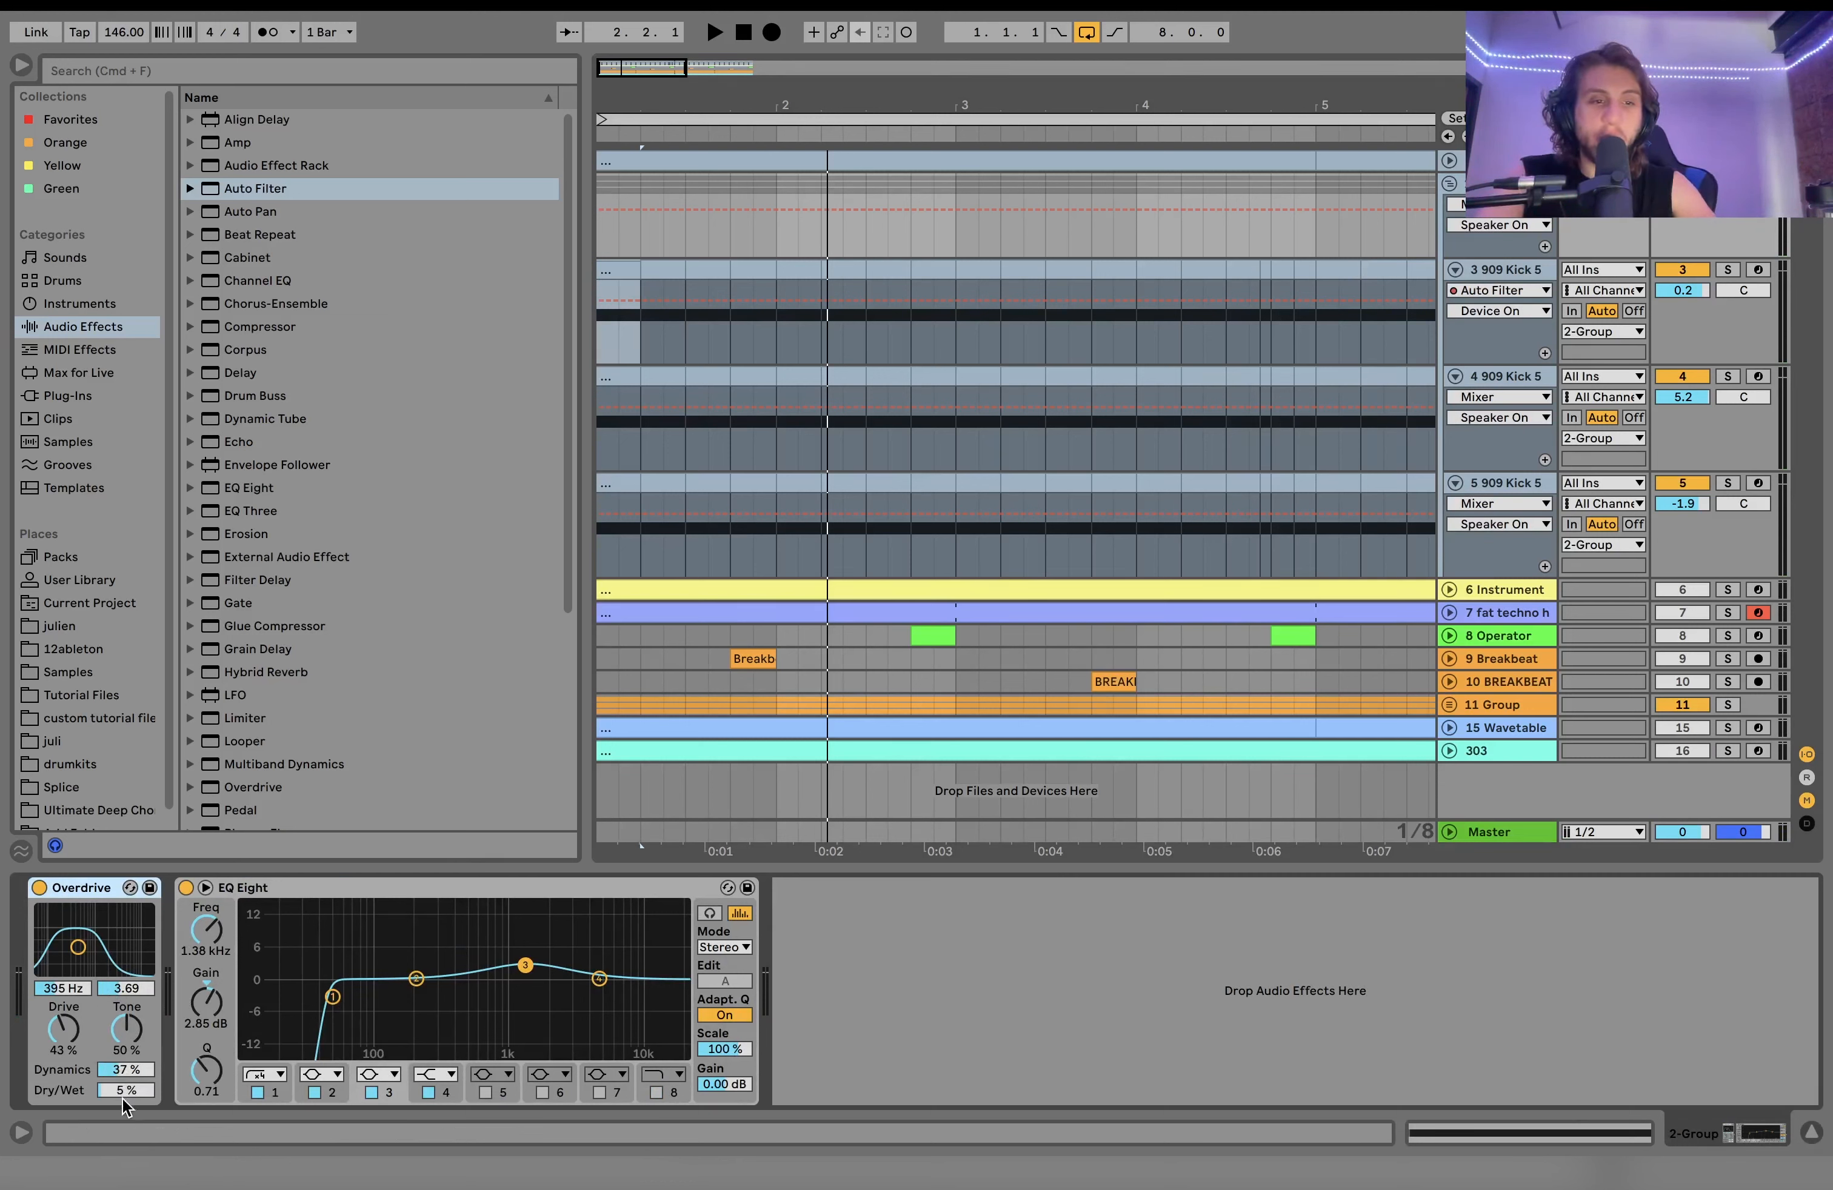
Step: Play the kick group with its Overdrive switched off and back on, and replay it with the Dry/Wet setting selected
left_click(38, 888)
key("space")
left_click(40, 887)
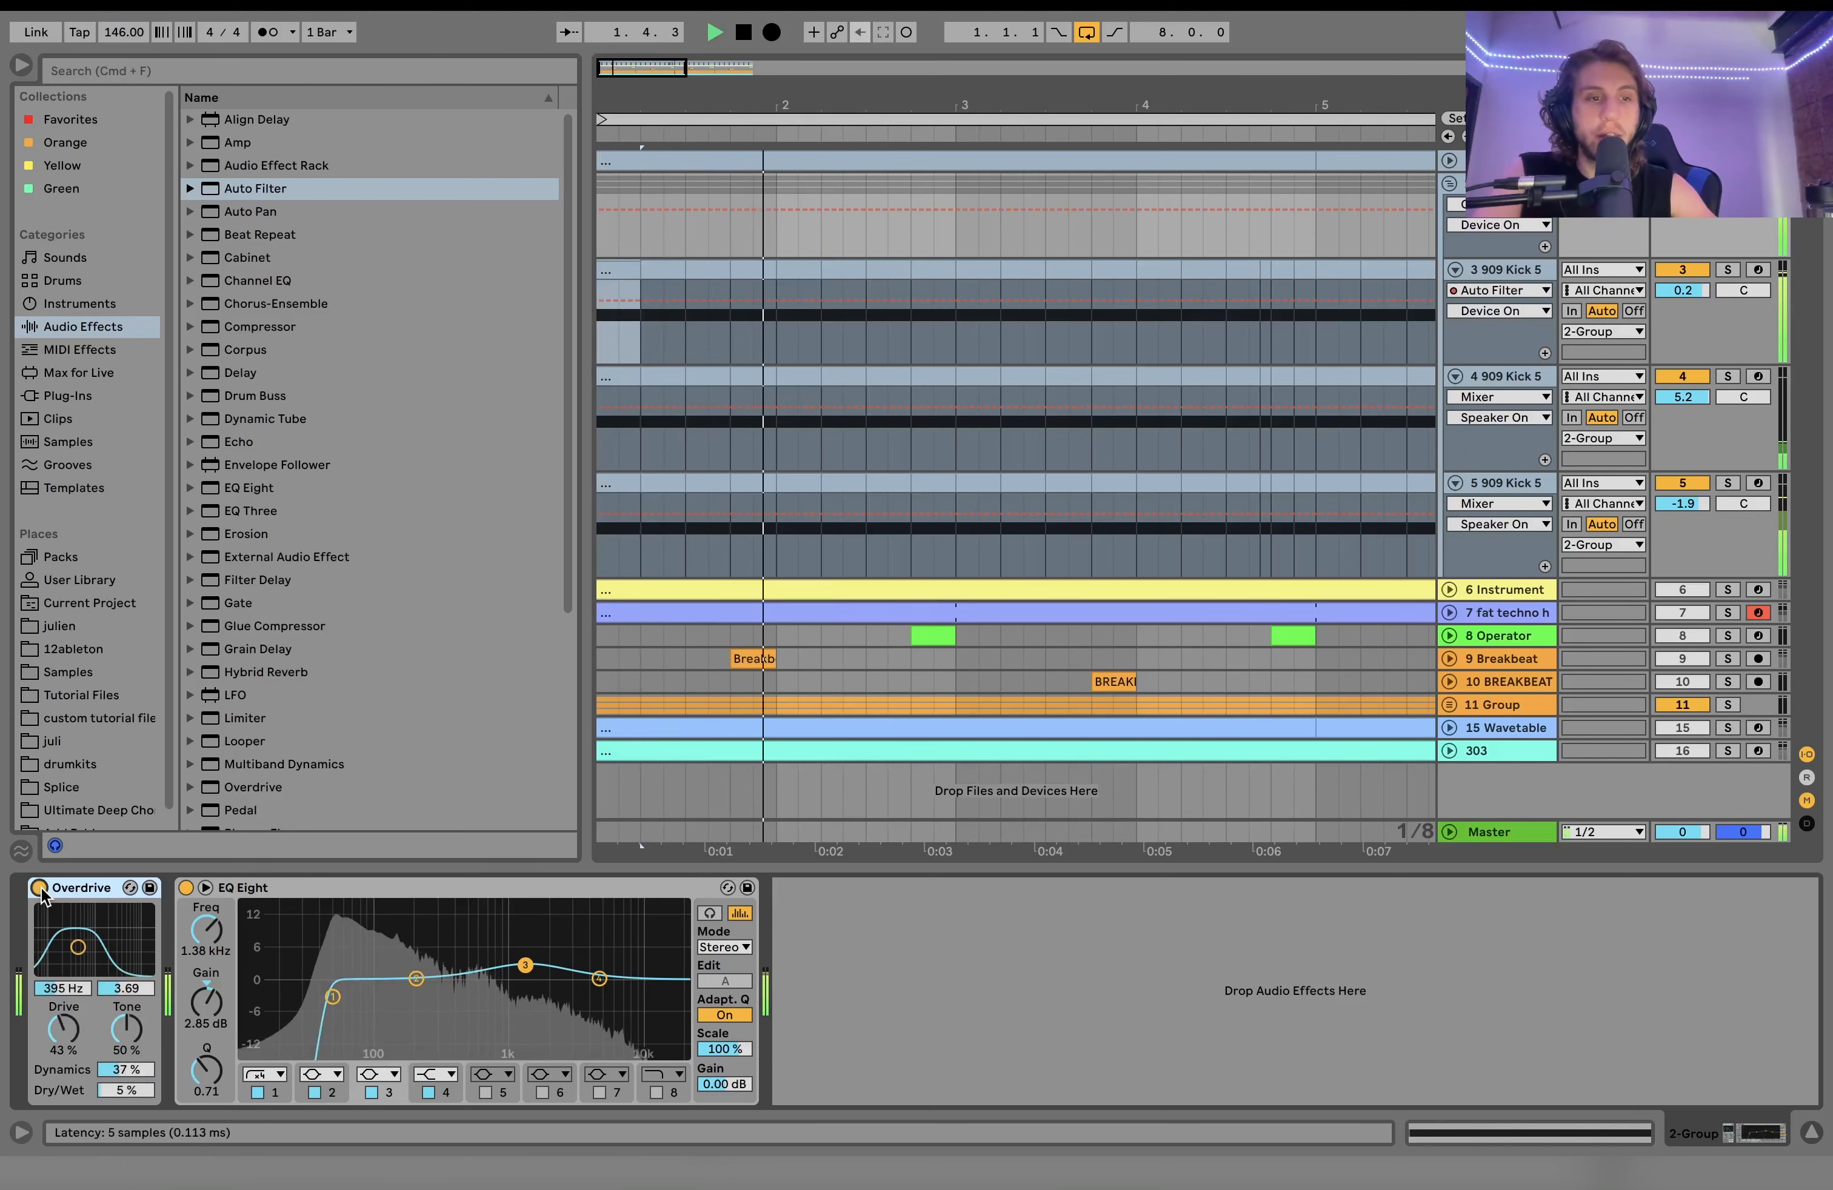
key("space")
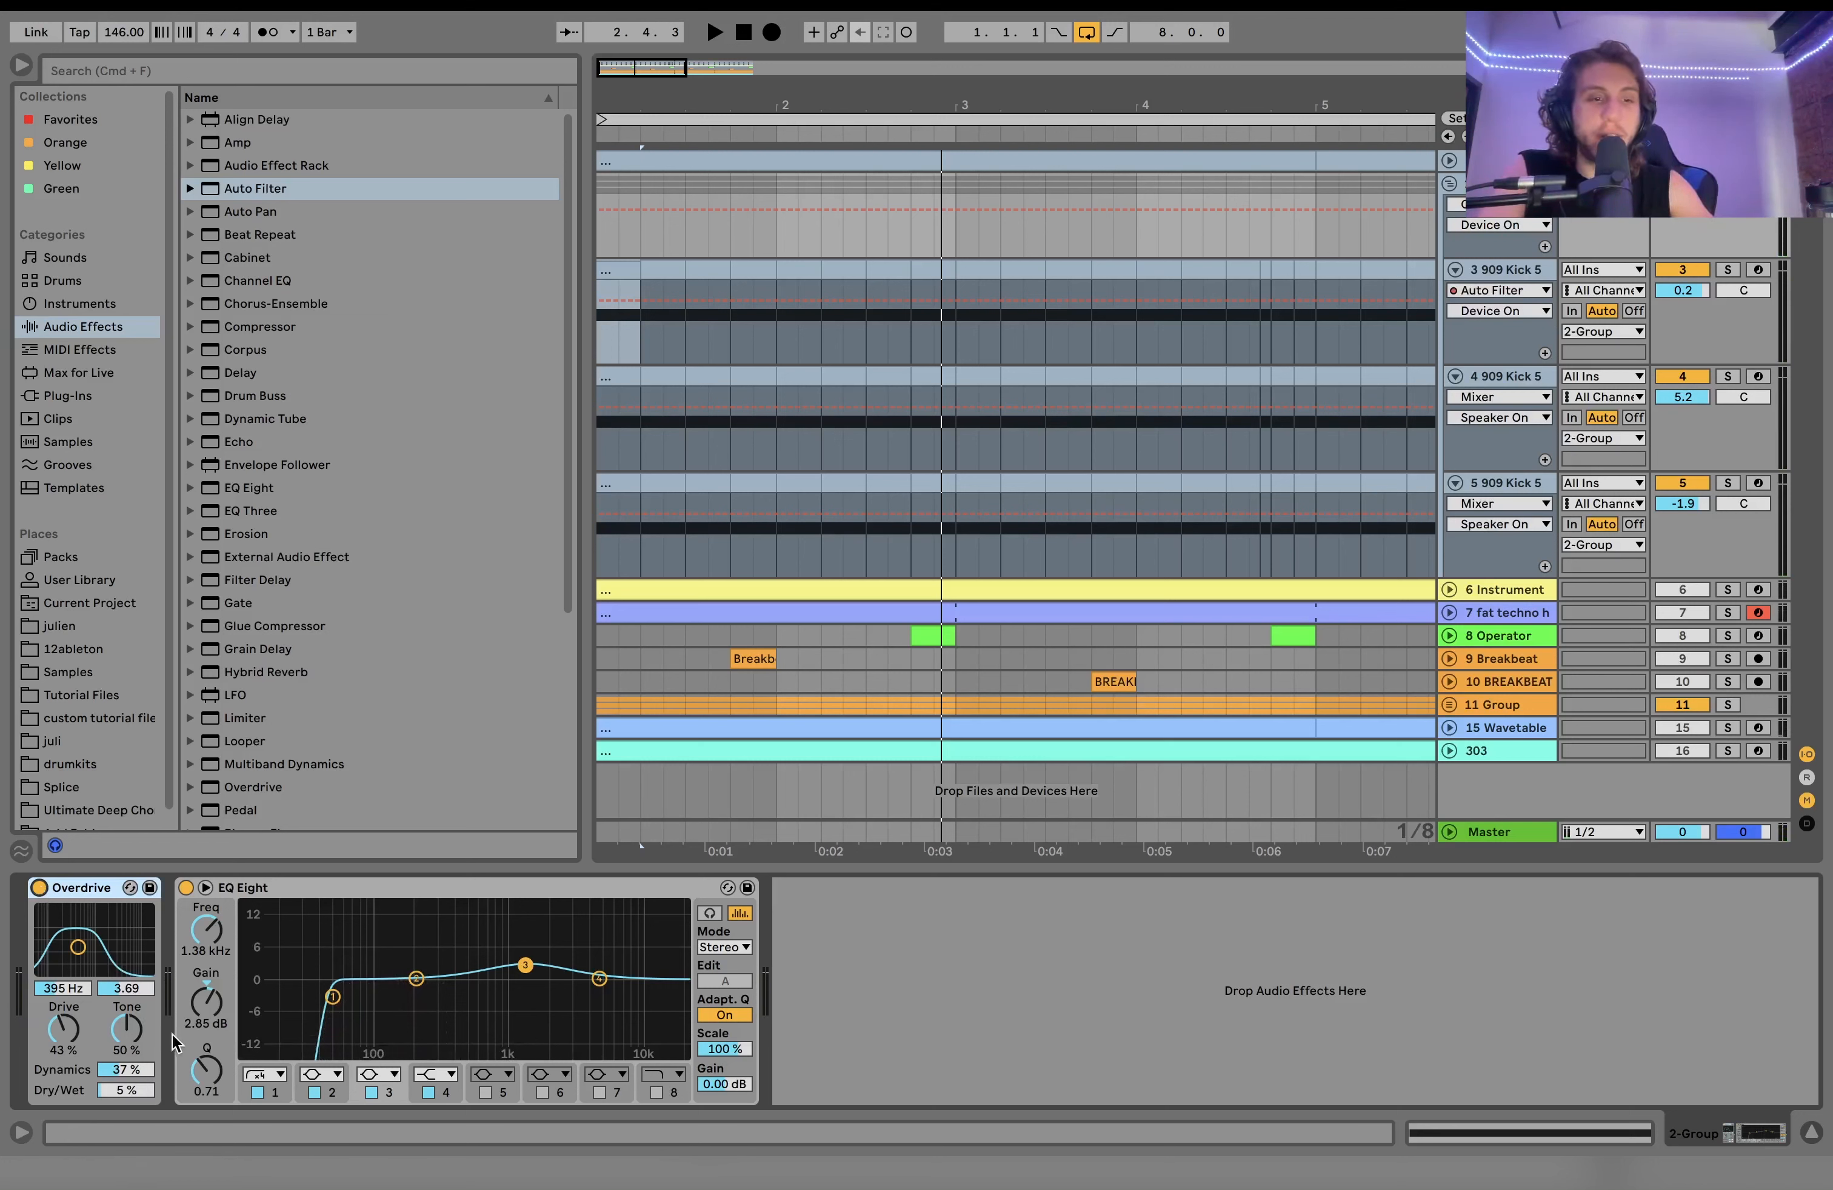
left_click(131, 1093)
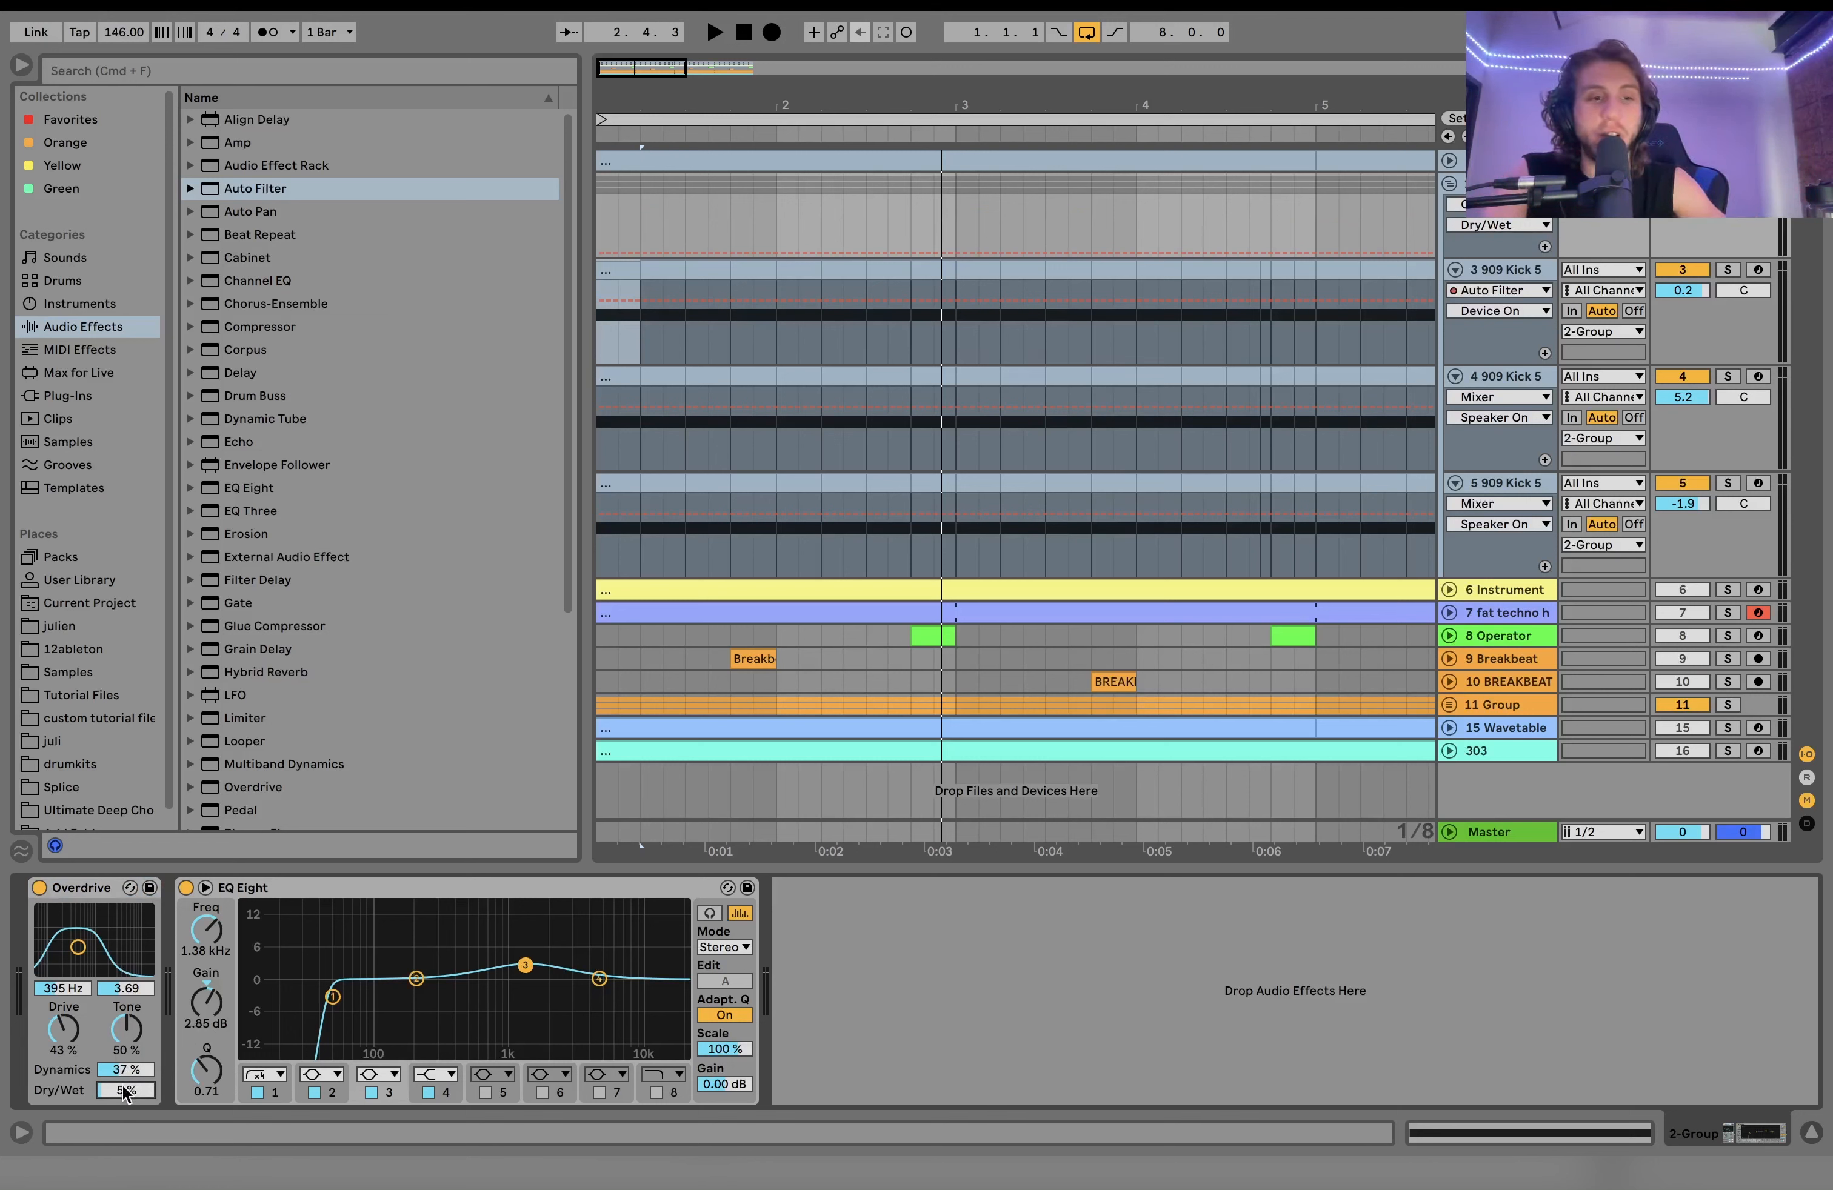
key("space")
key("space")
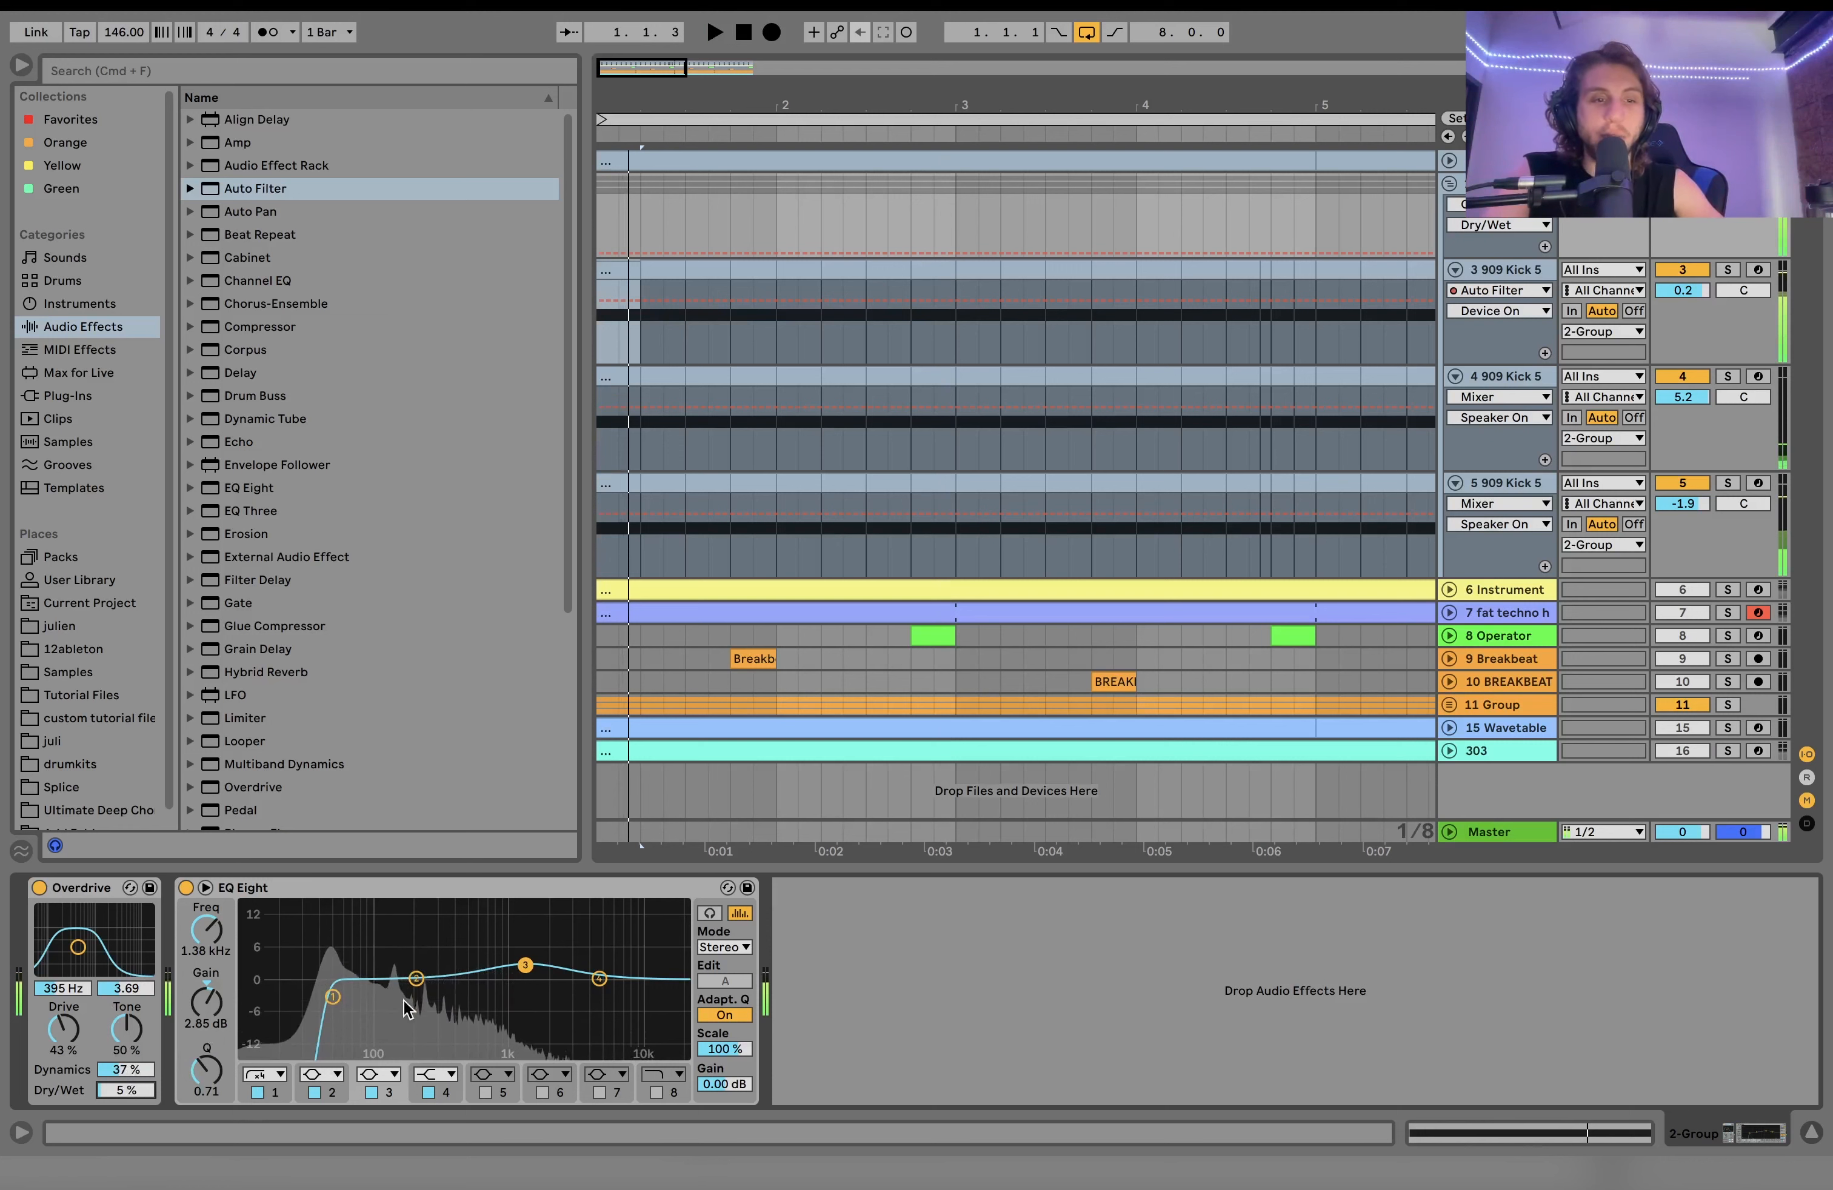
Step: Select the low-cut band of the kick group's EQ Eight and play the kicks through it
left_click(332, 997)
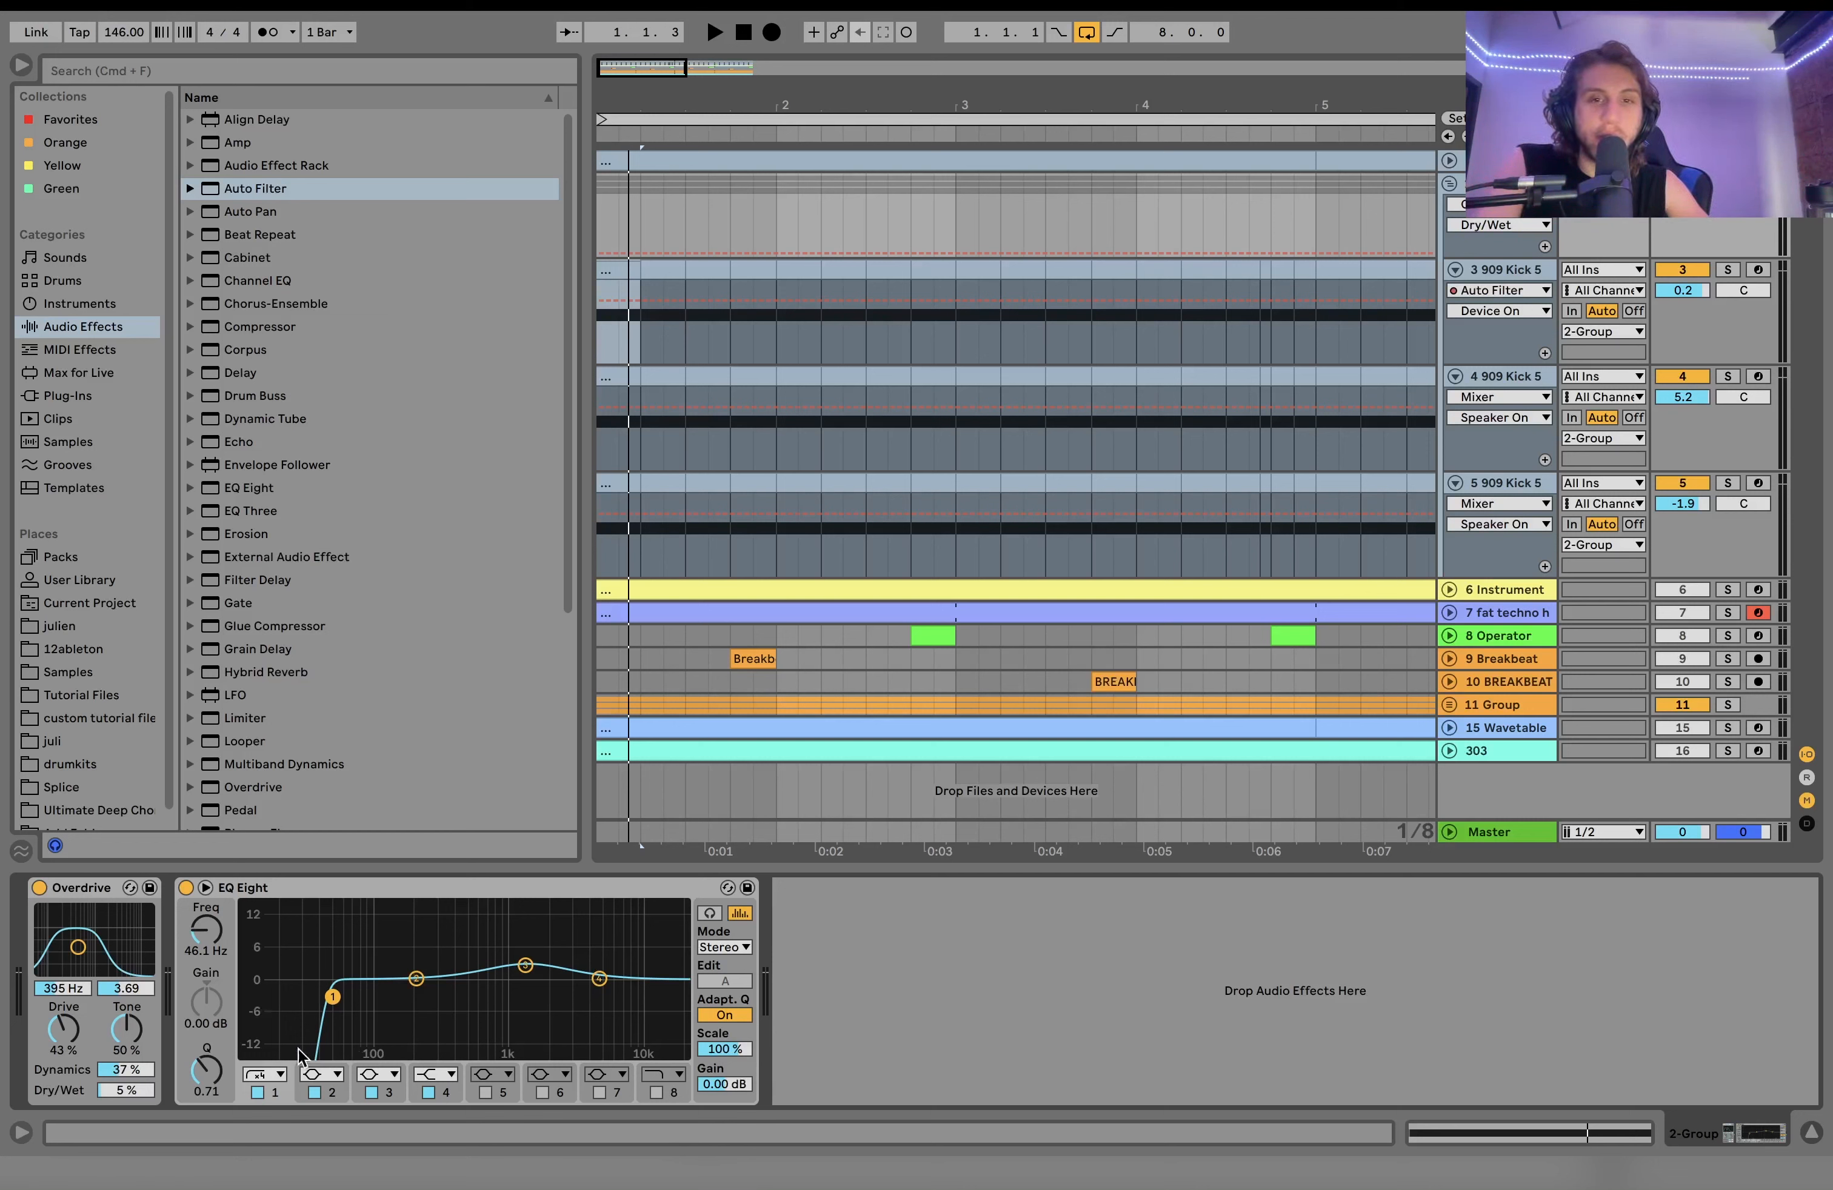
key("space")
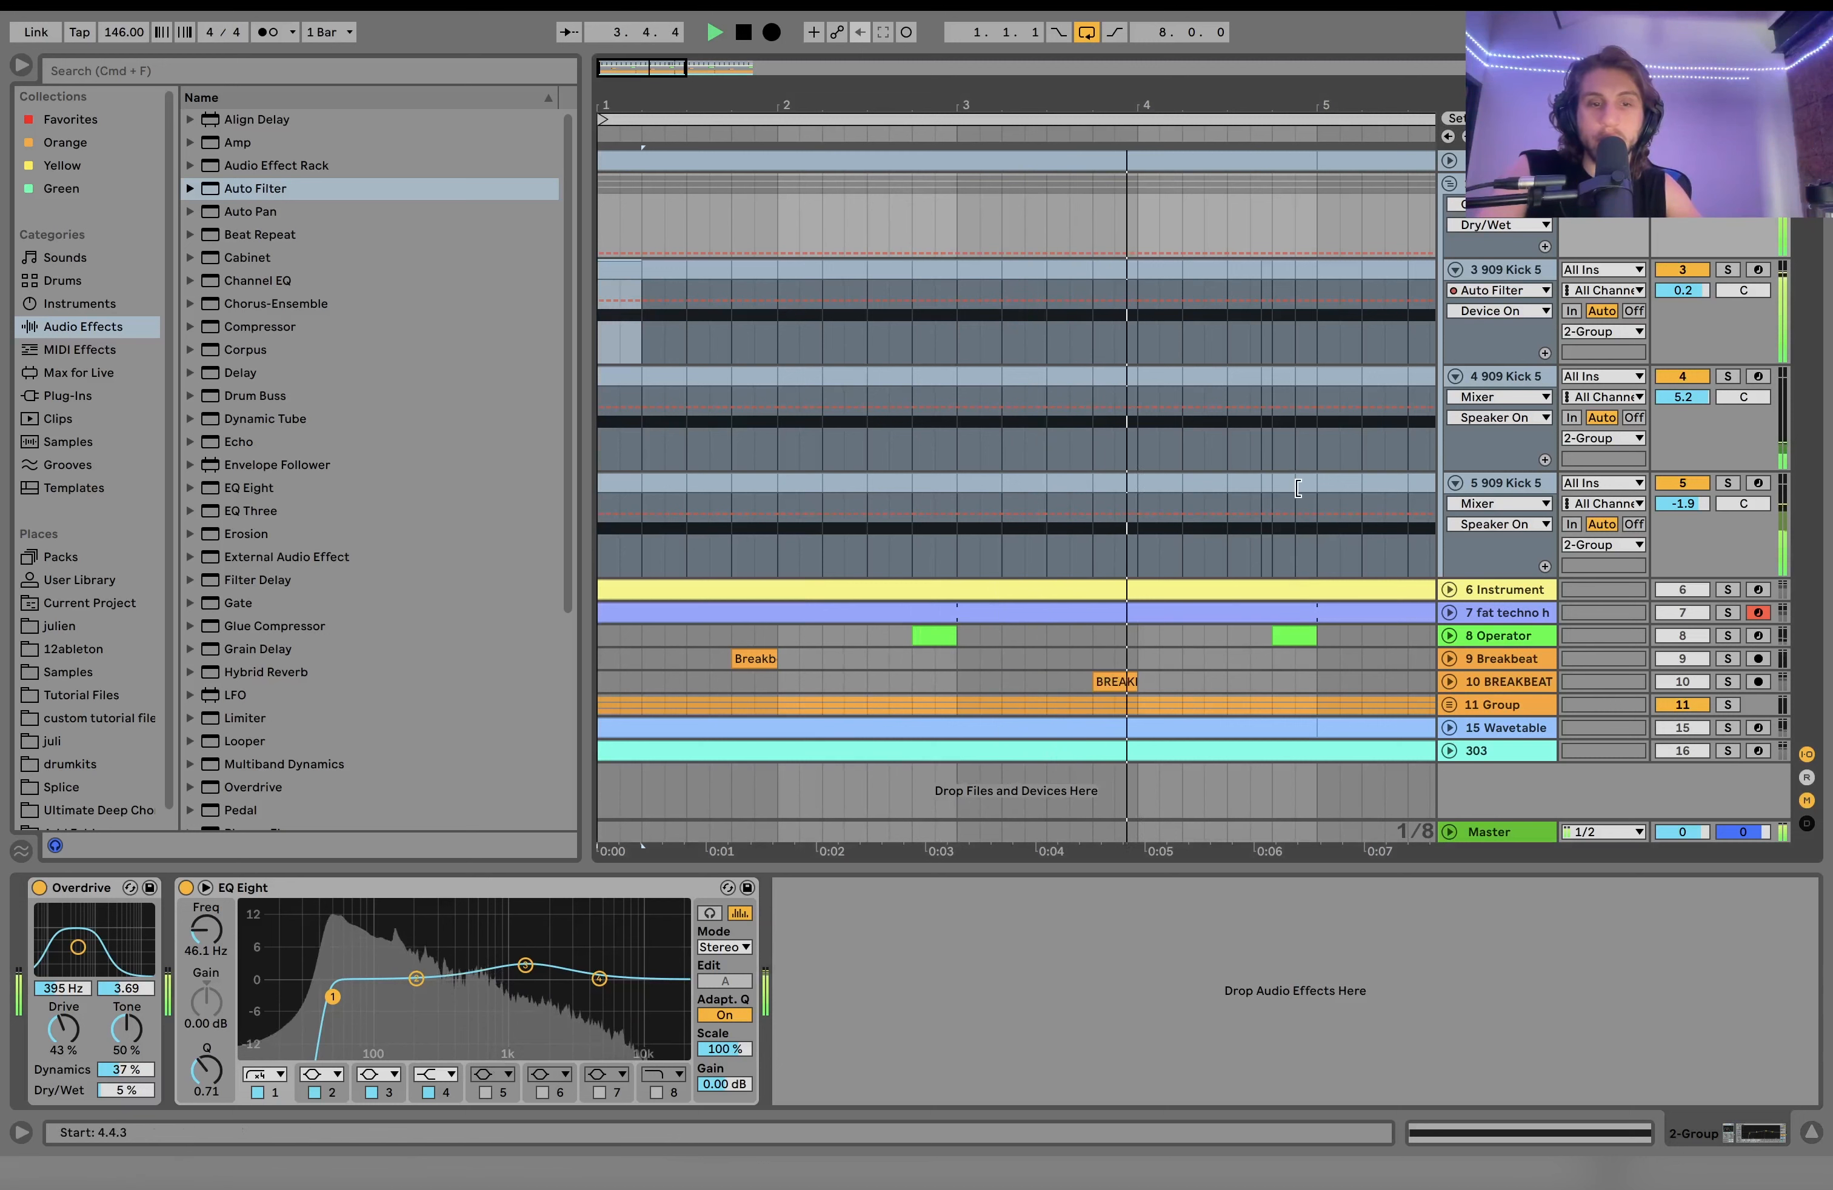
key("space")
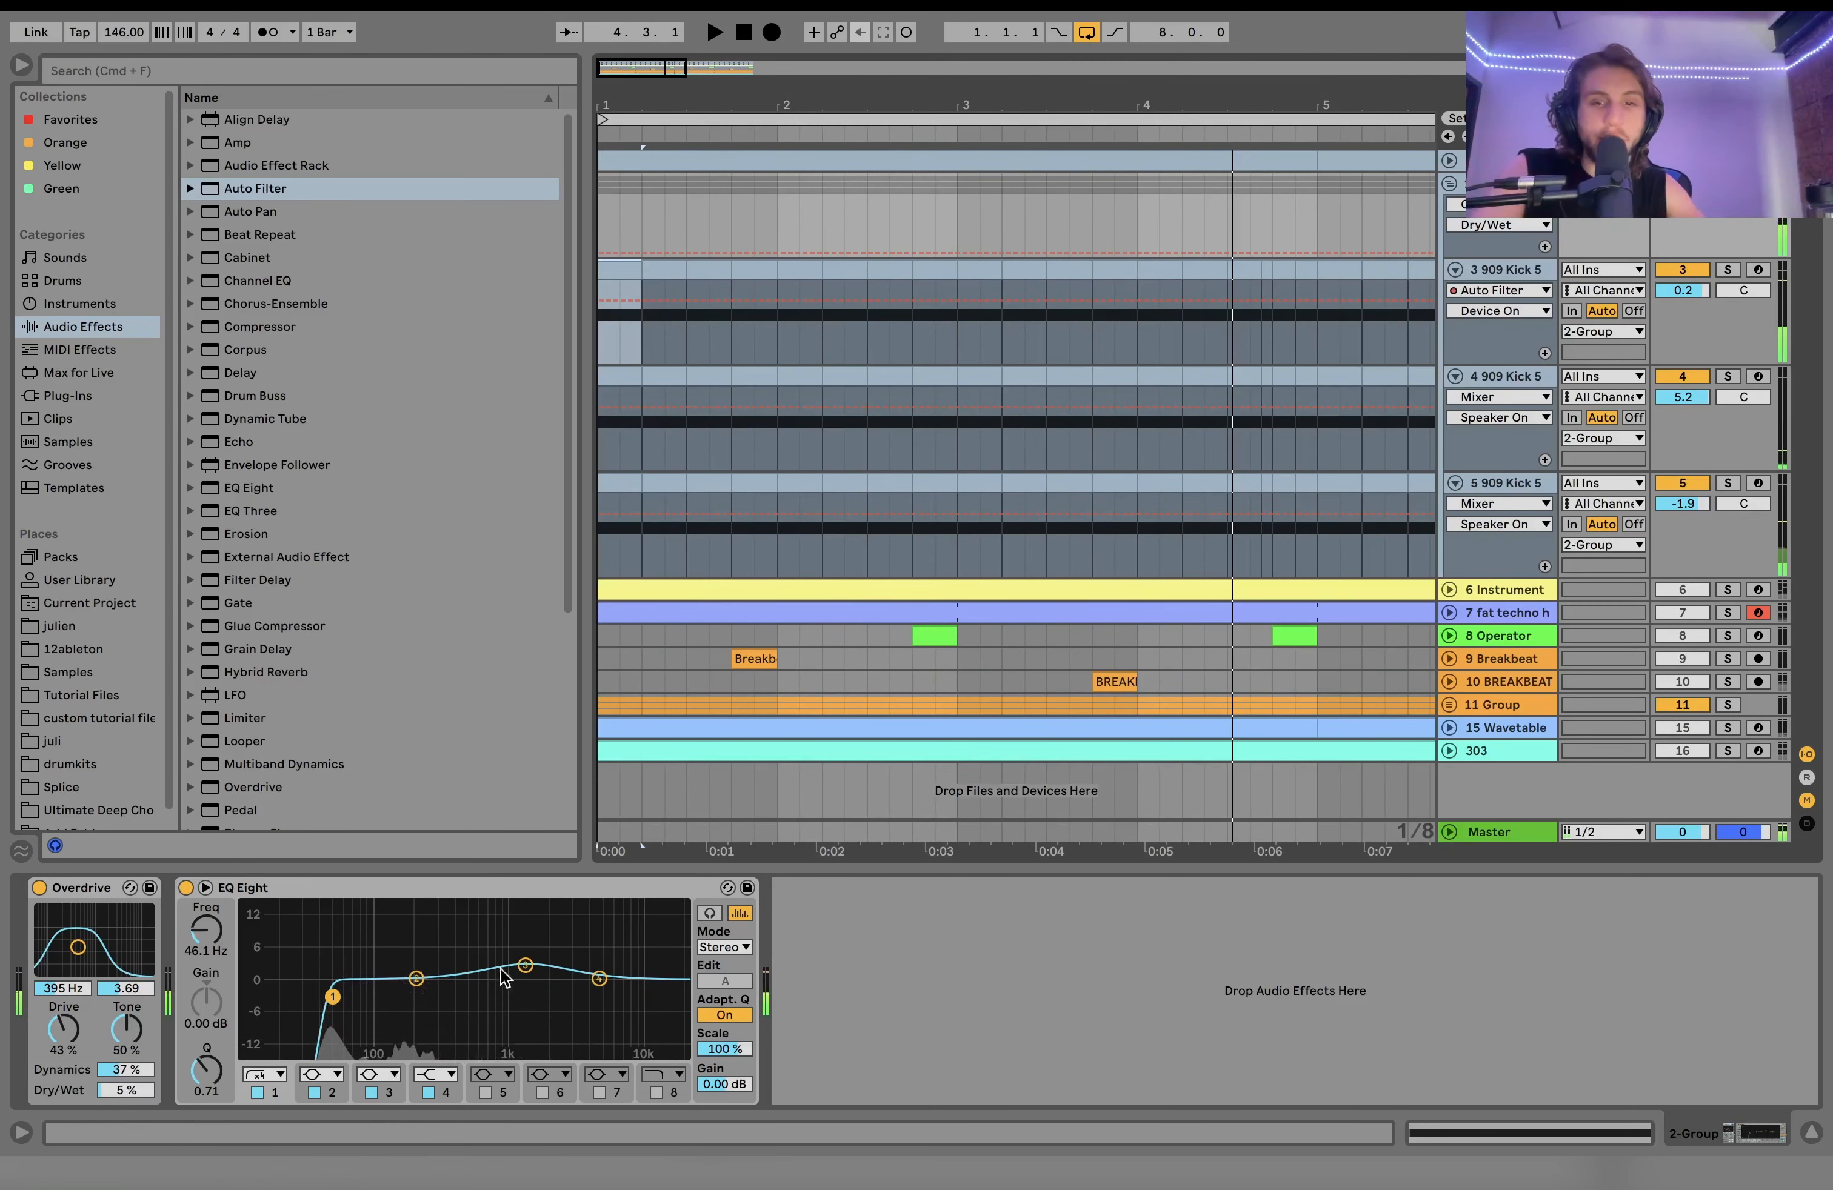
Step: Solo and unfold track 6, show its Instrument Rack, and play the hats alone
left_click(1728, 590)
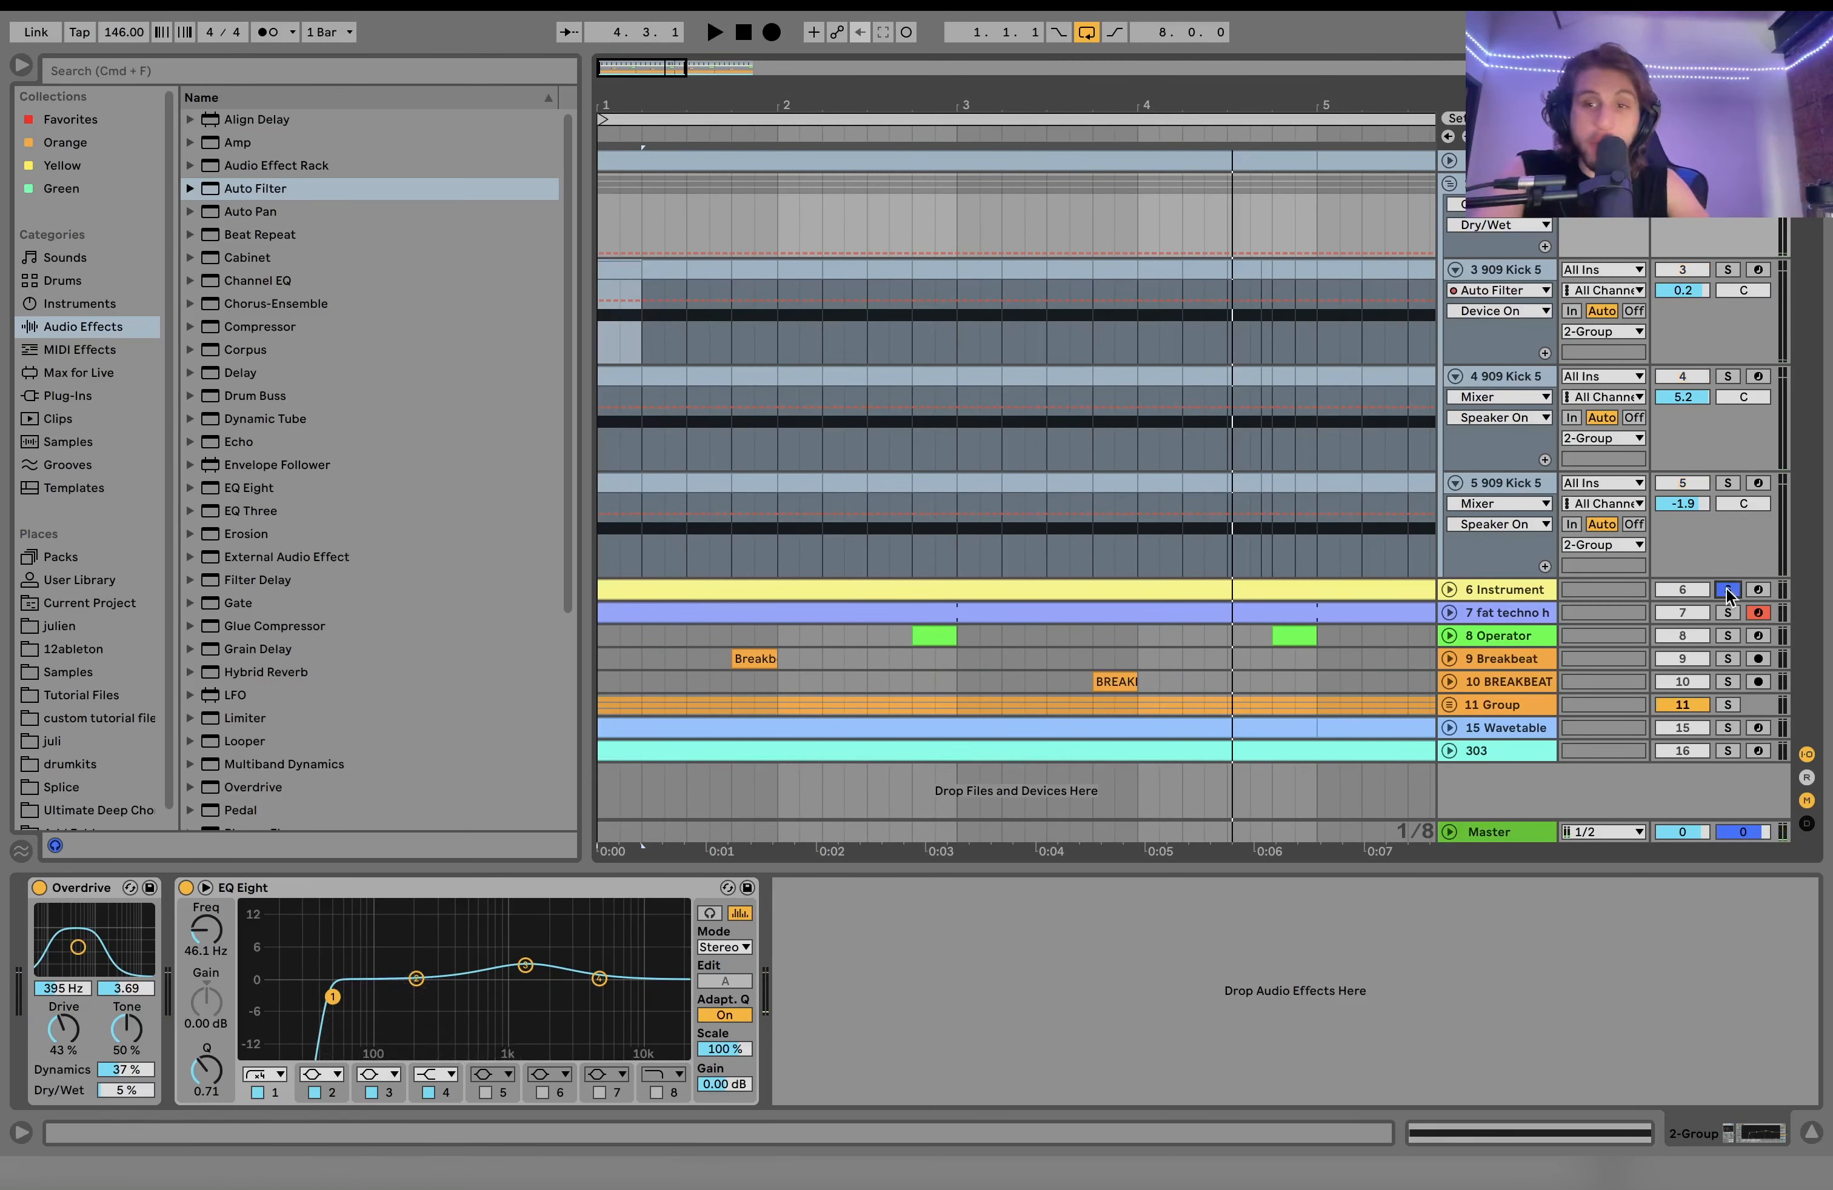
left_click(1522, 592)
key("space")
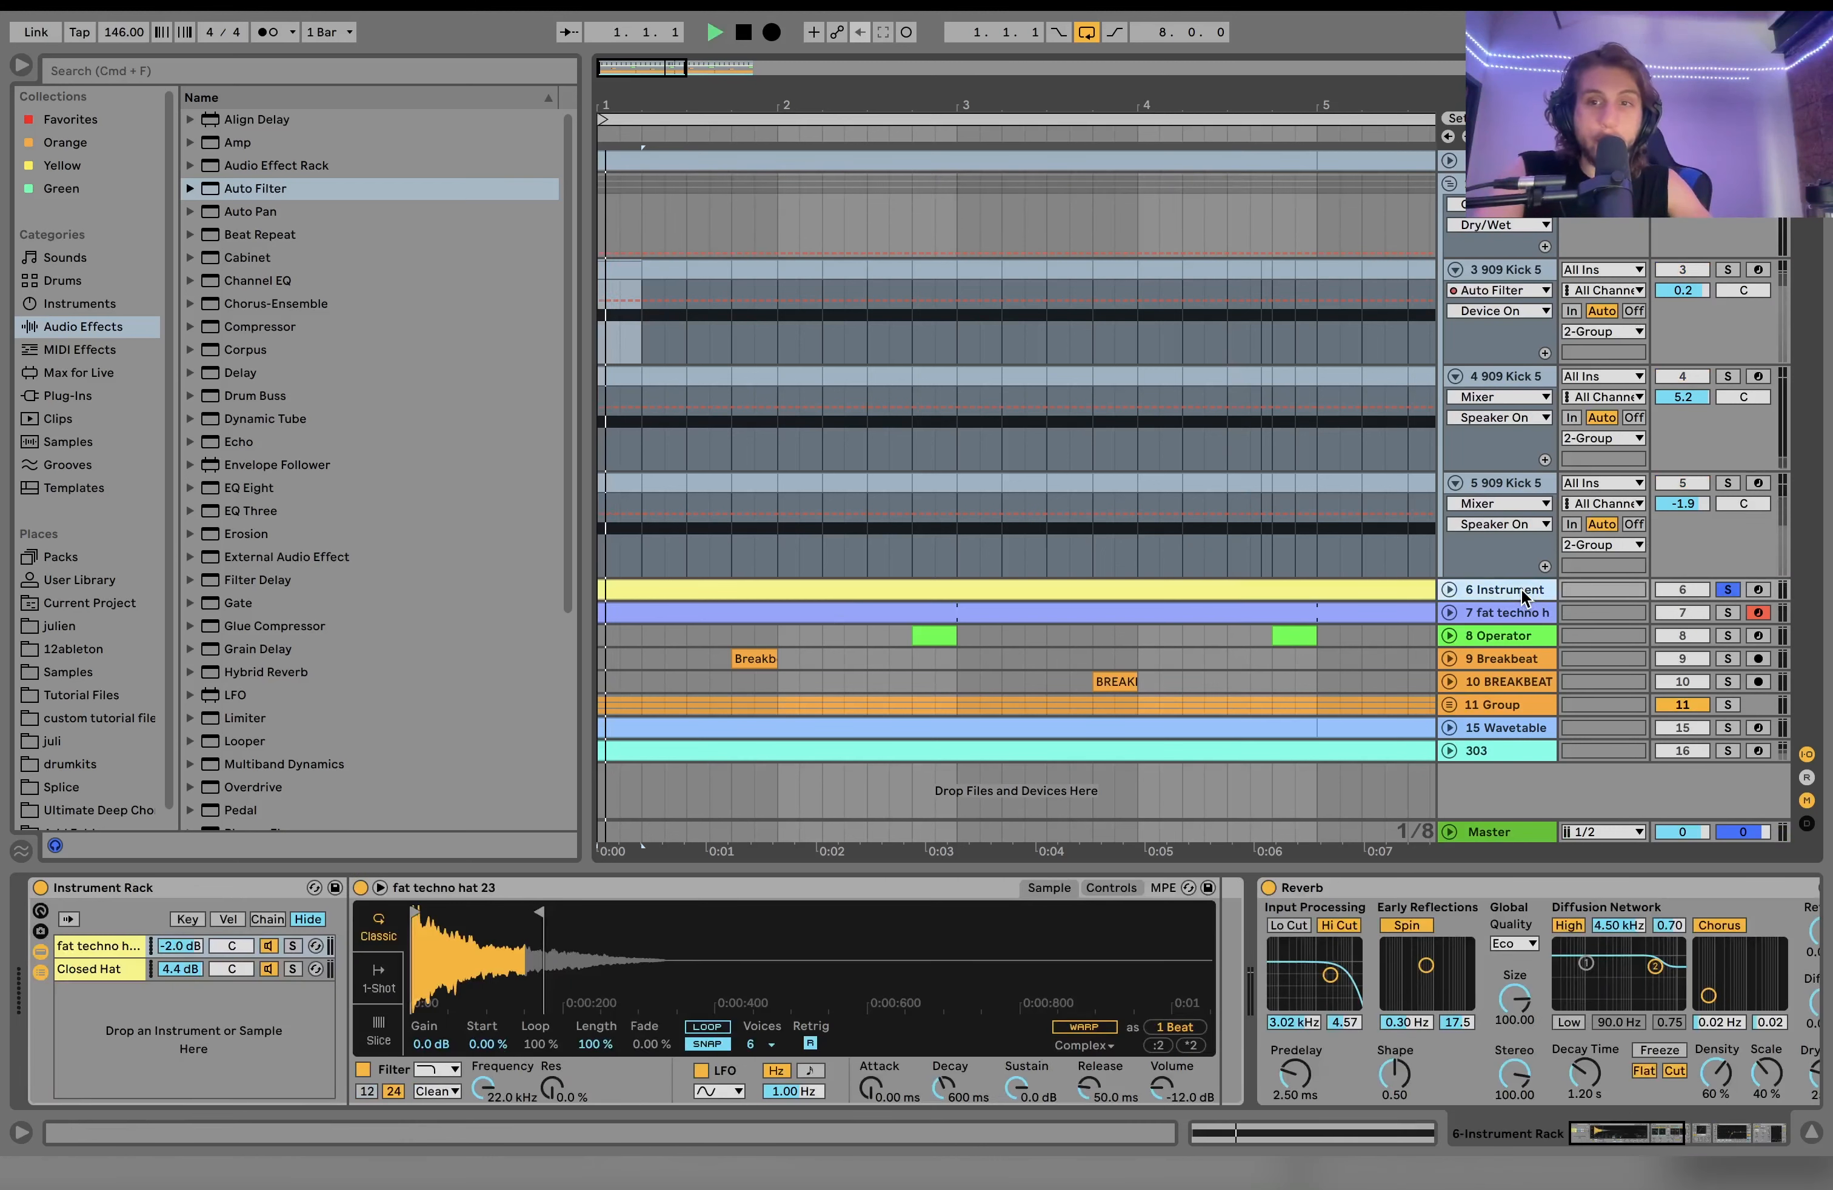
left_click(1450, 590)
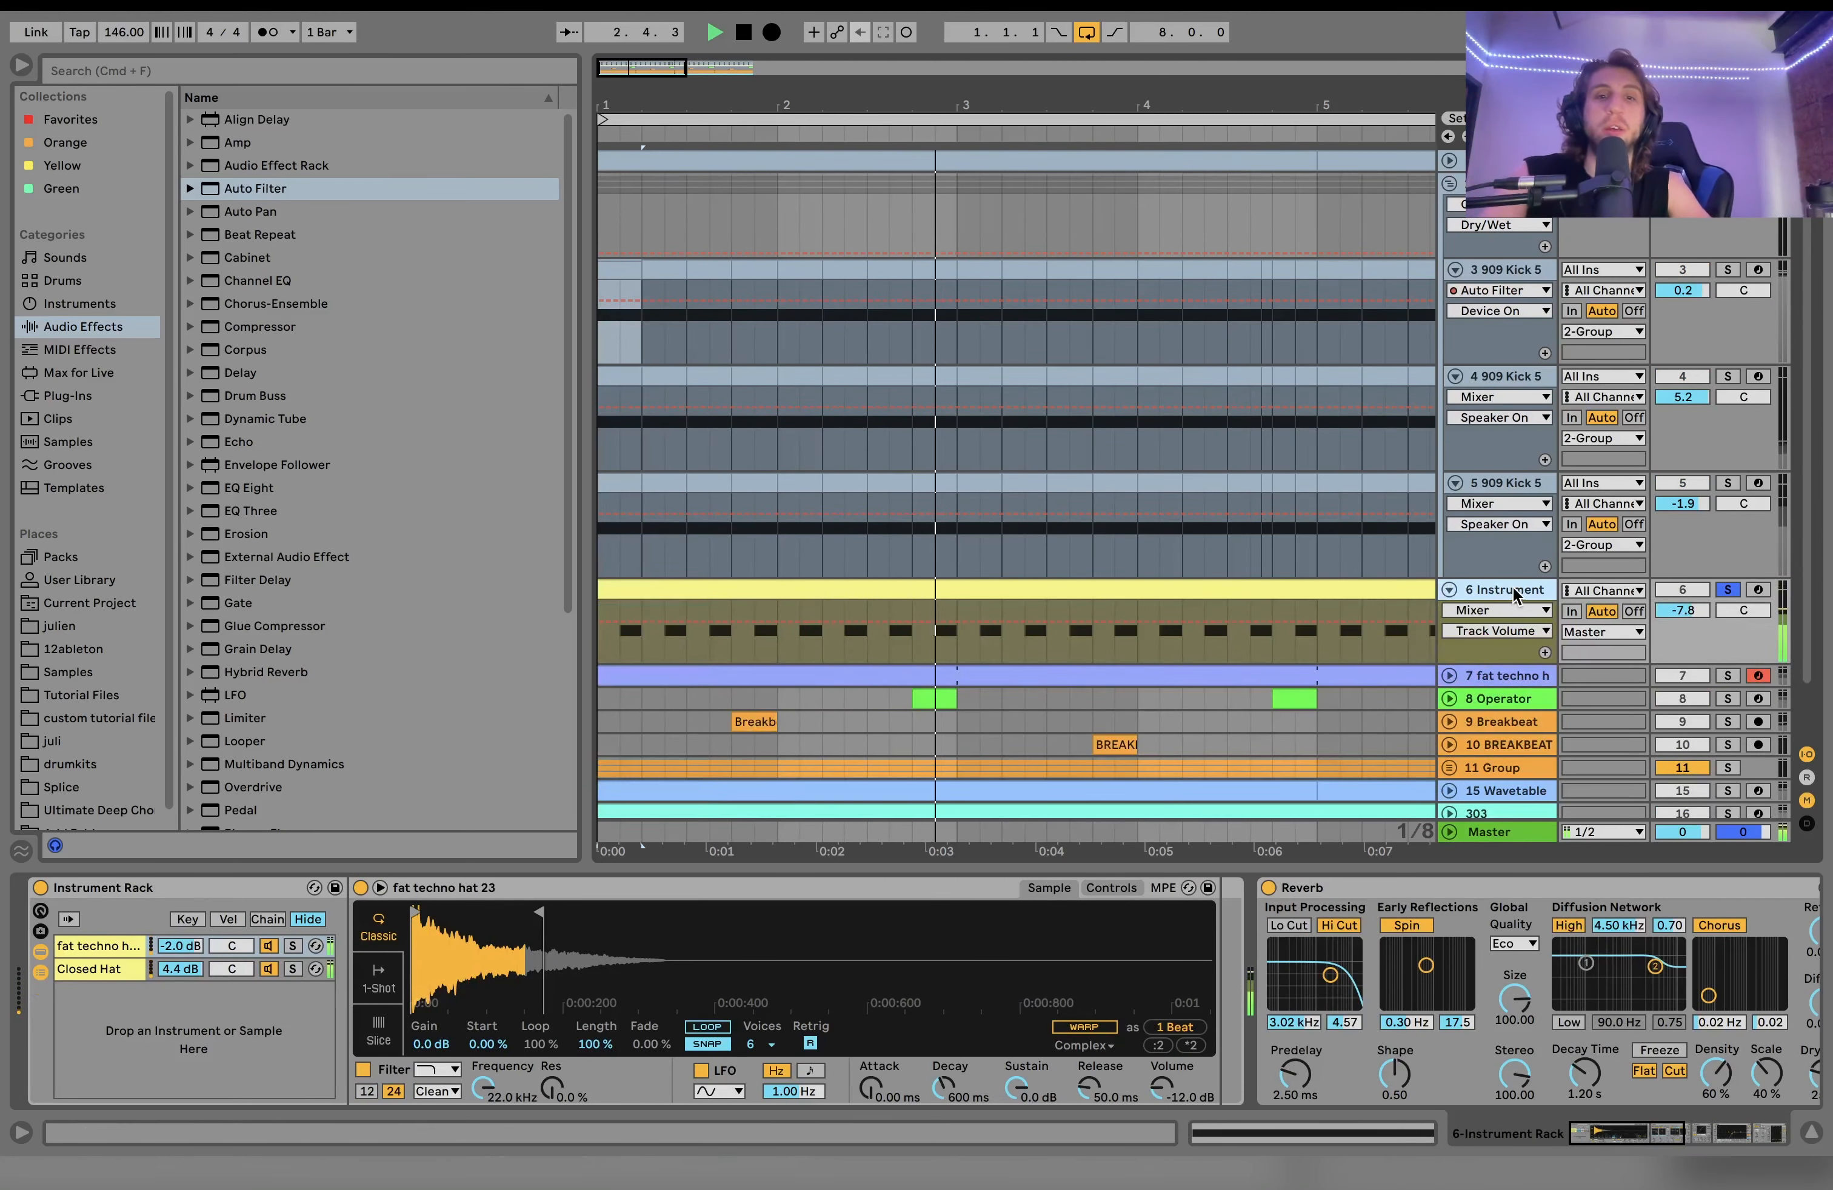
key("space")
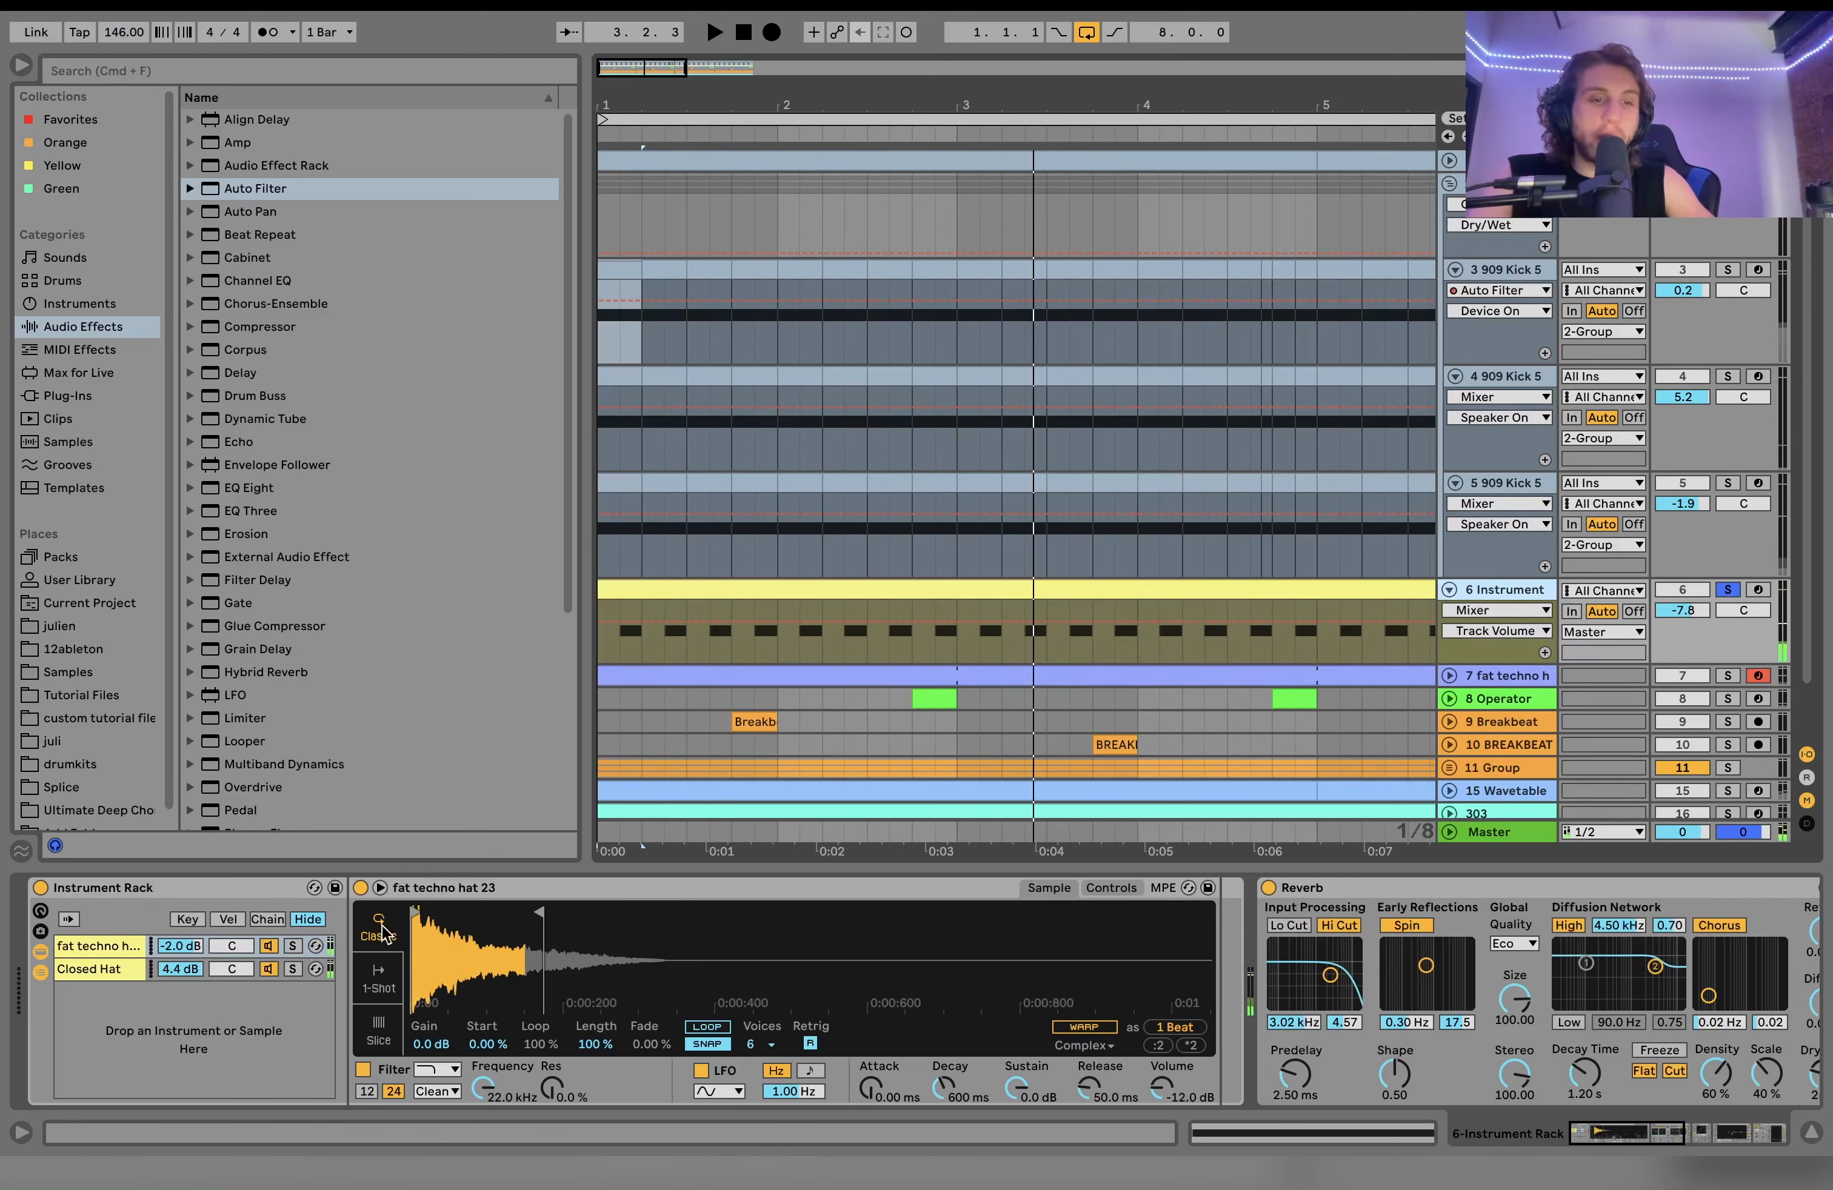
Step: Audition the Closed Hat and fat techno hat chains individually in the Instrument Rack, and return to both unsoloed with Closed Hat shown
left_click(292, 970)
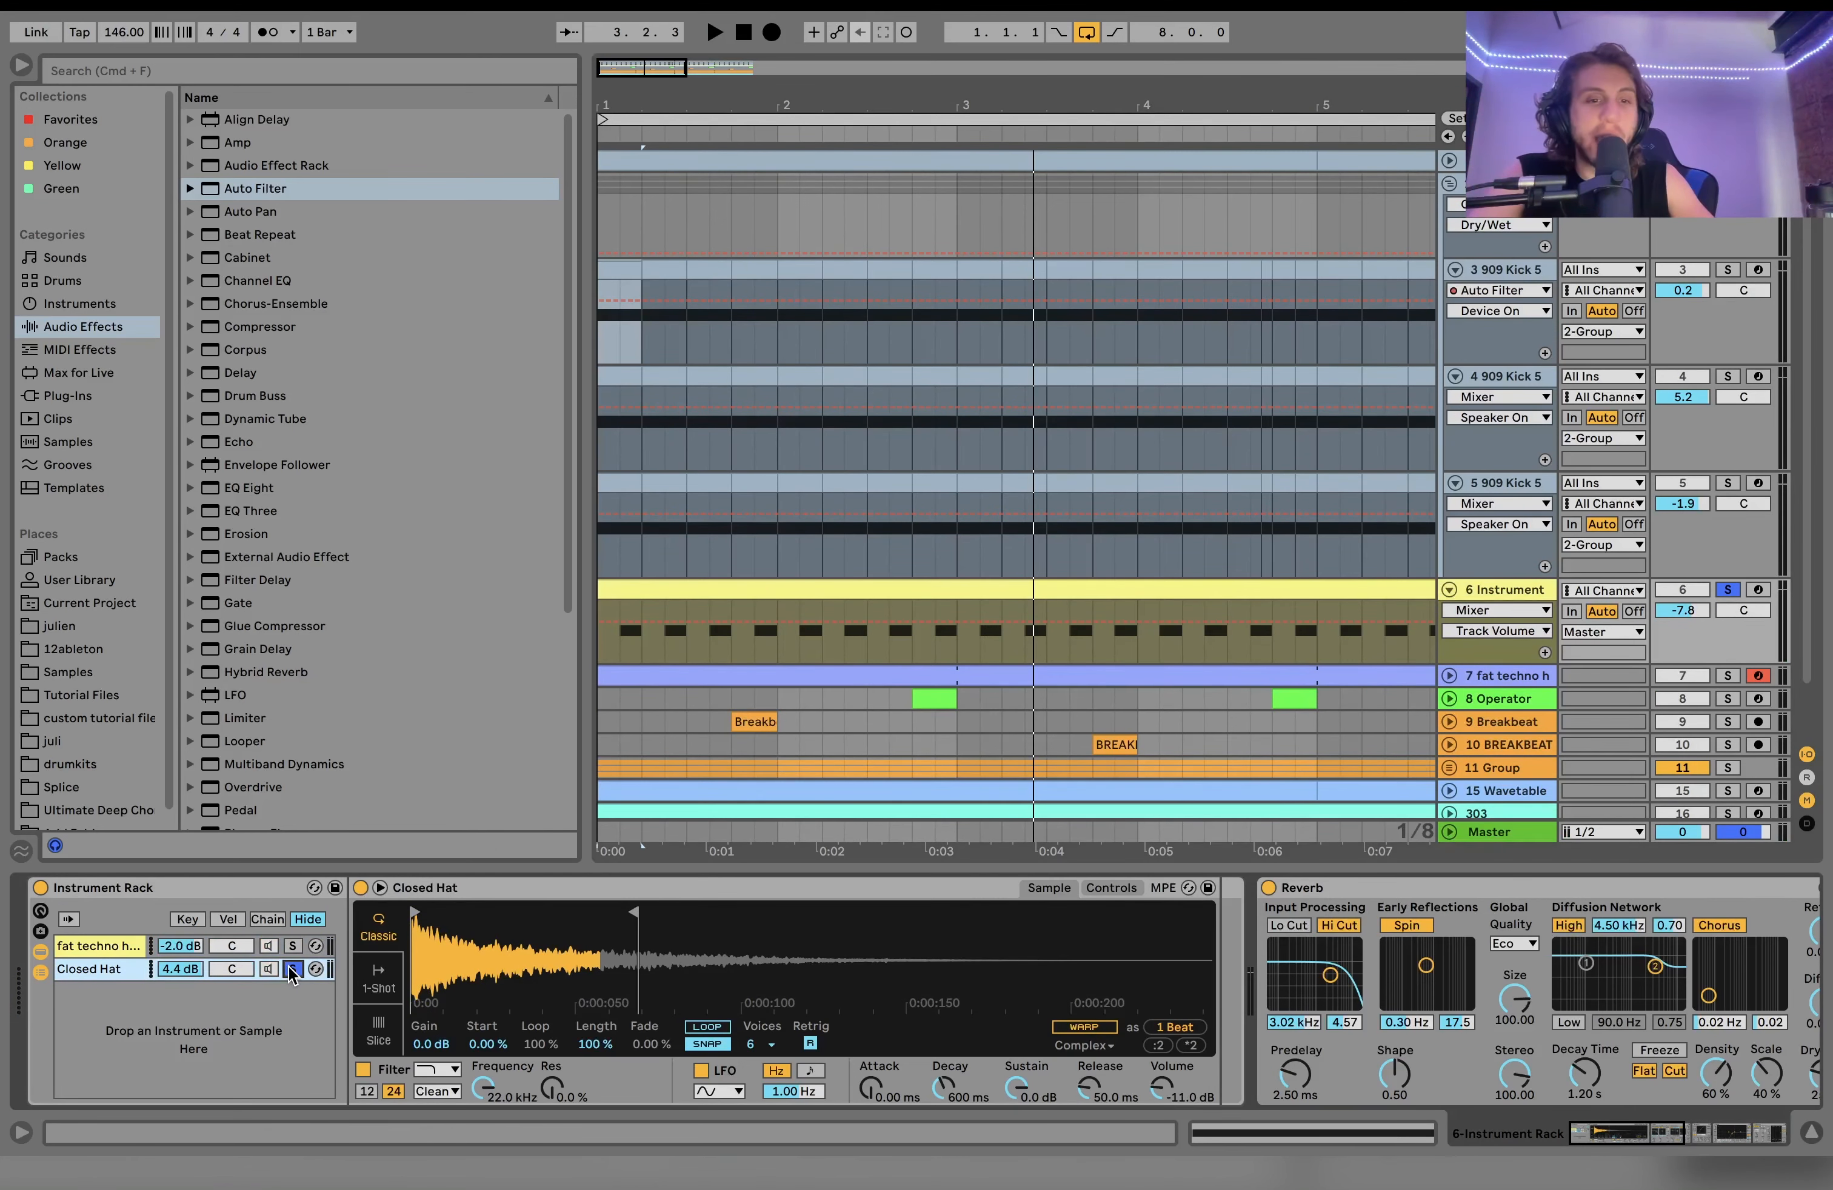
key("space")
left_click(293, 946)
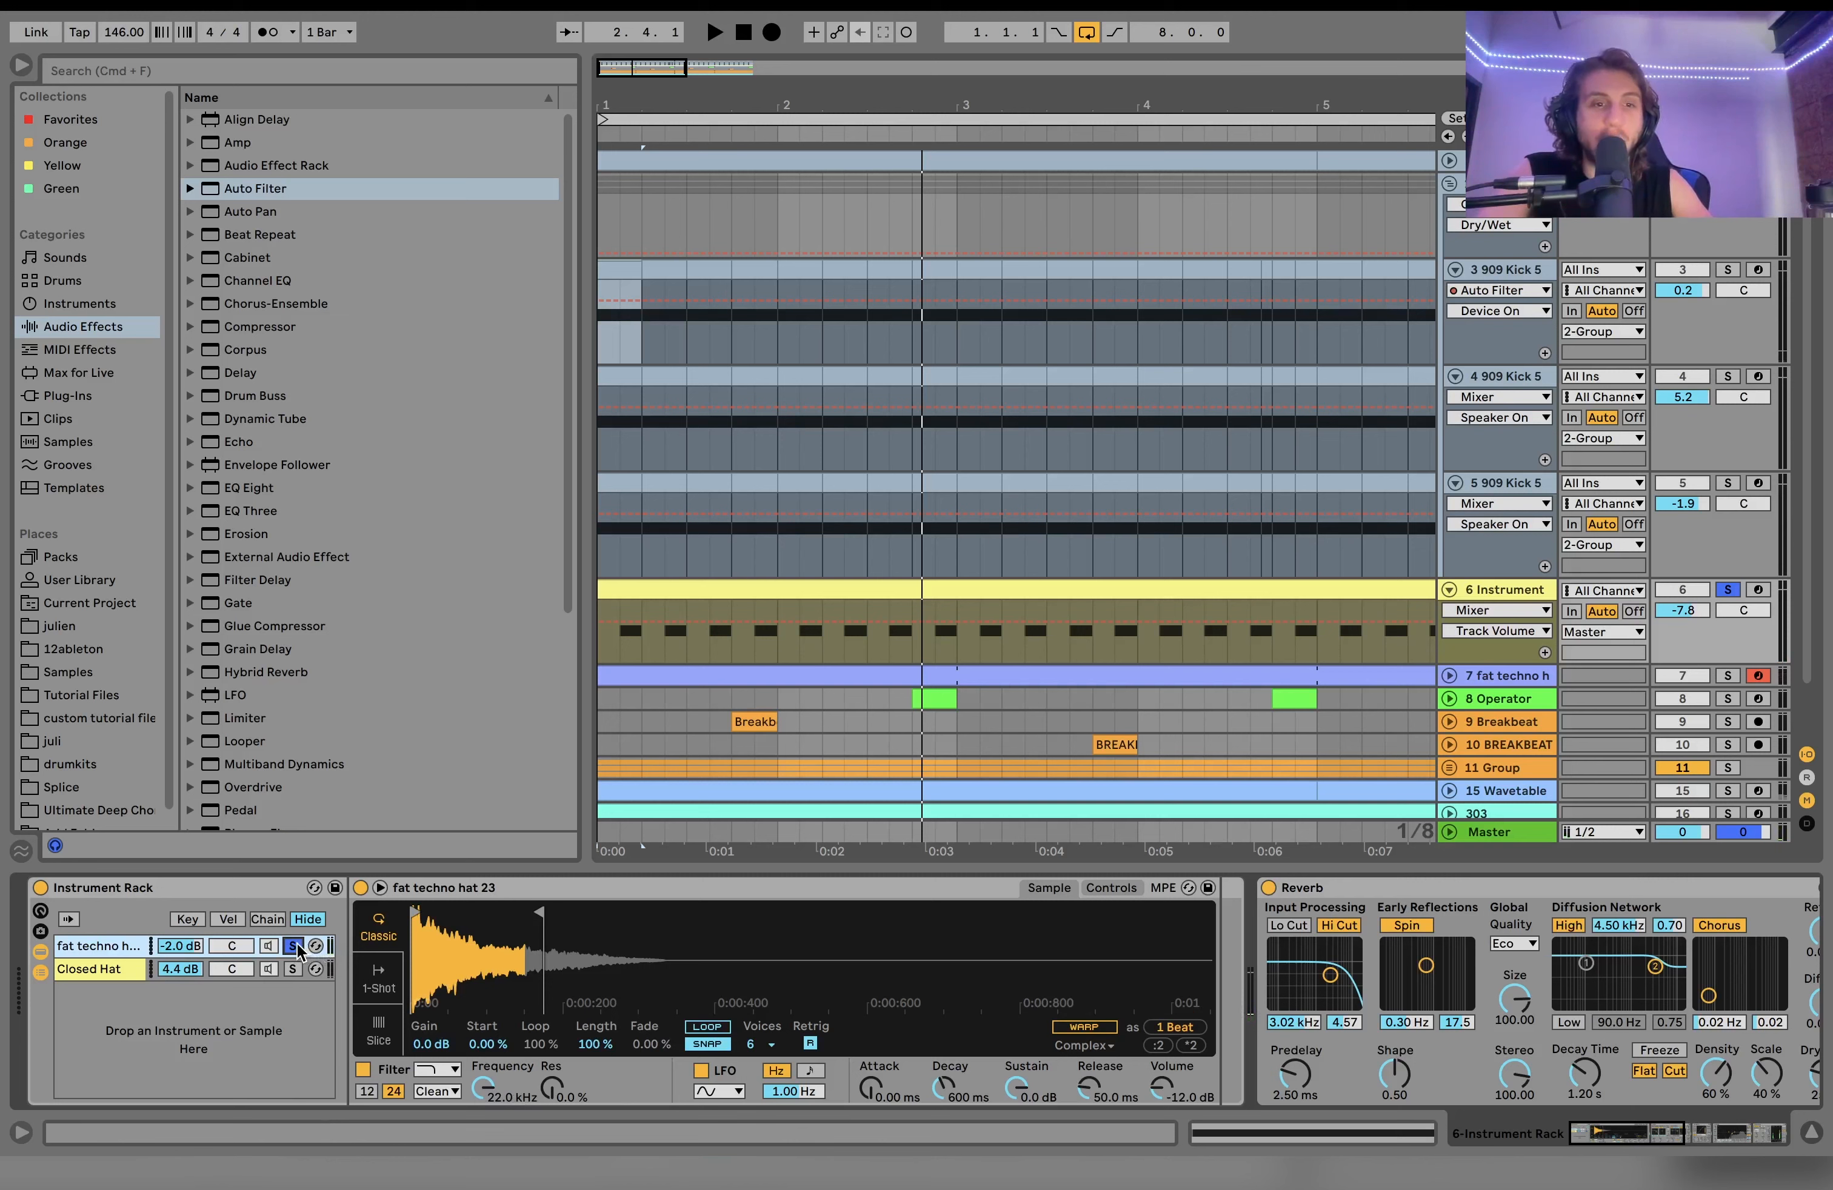
left_click(119, 972)
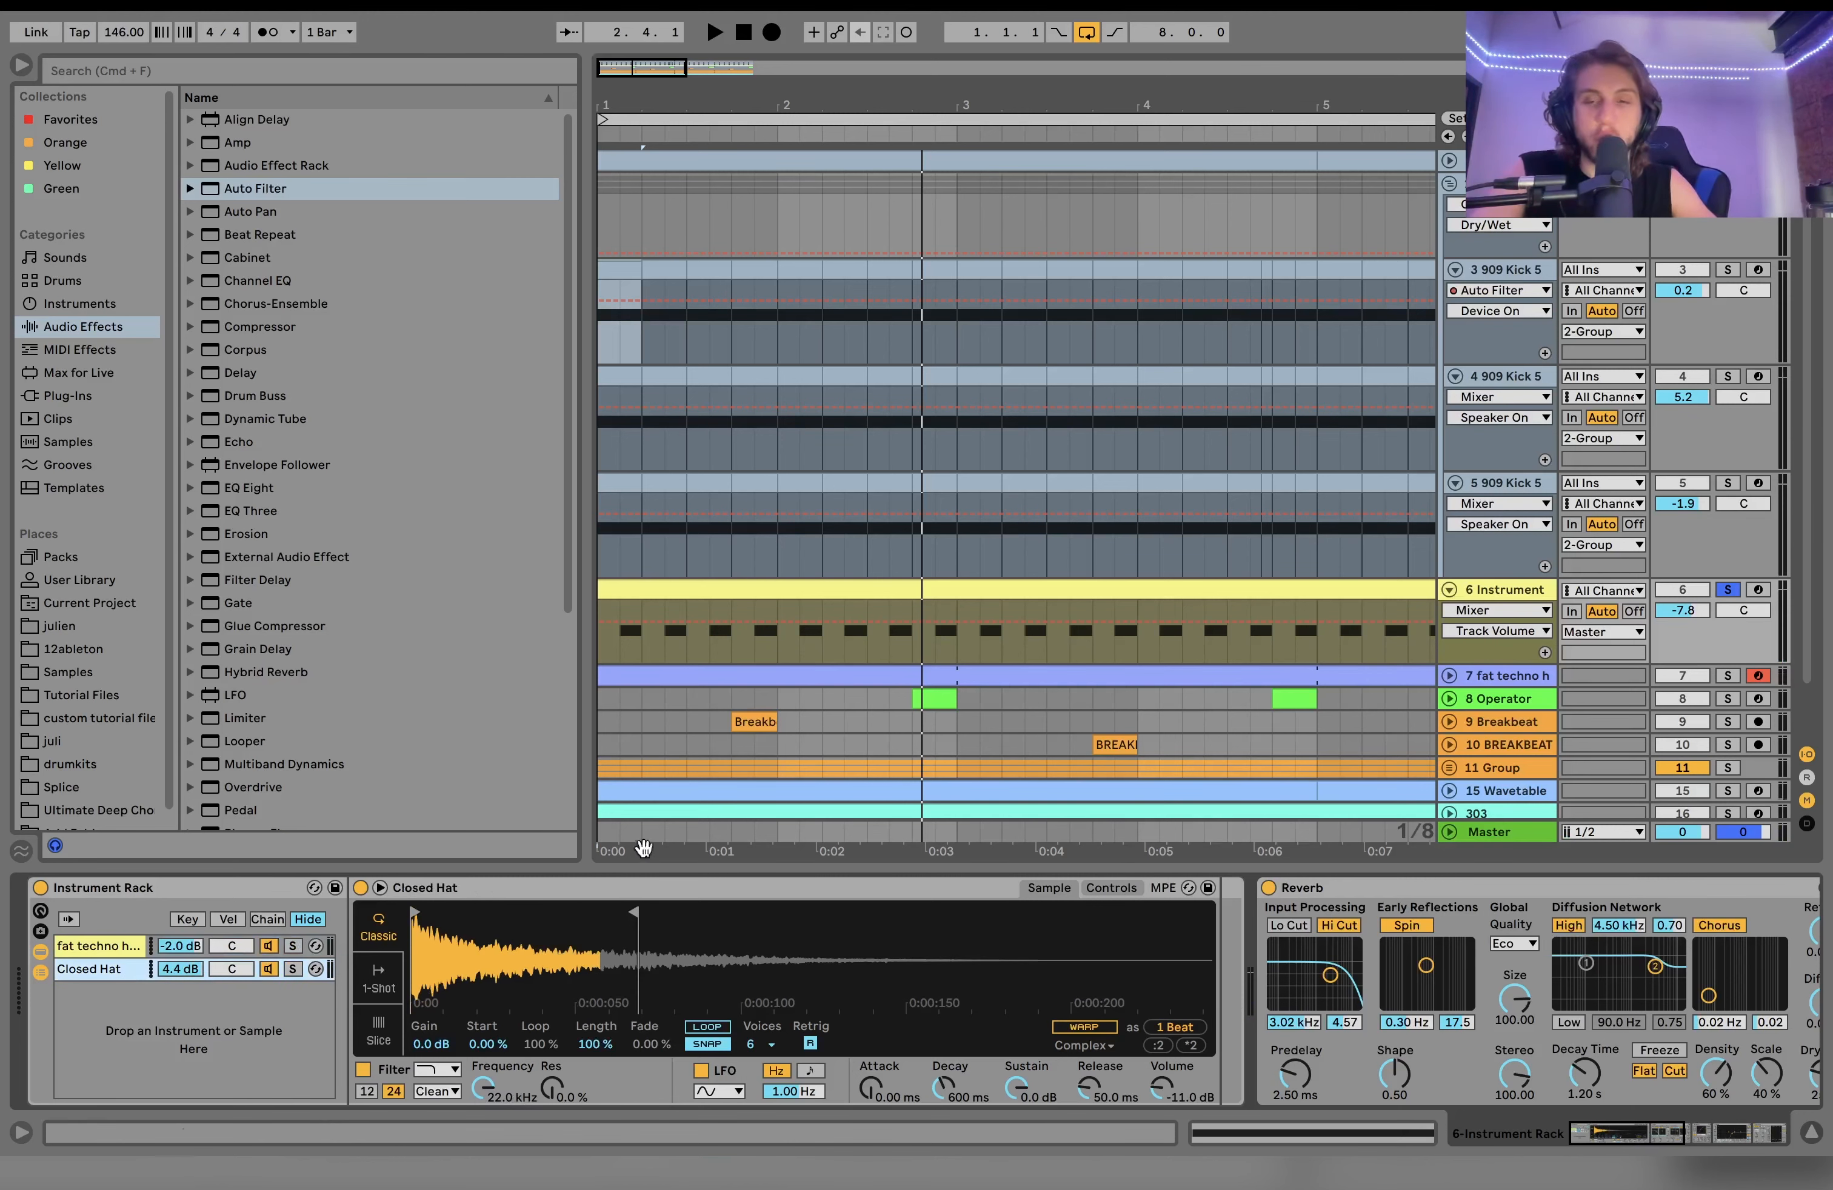
Step: Bring kick tracks 3 to 5 back in alongside soloed track 6 and play them together
left_click_drag(1682, 270, 1682, 483)
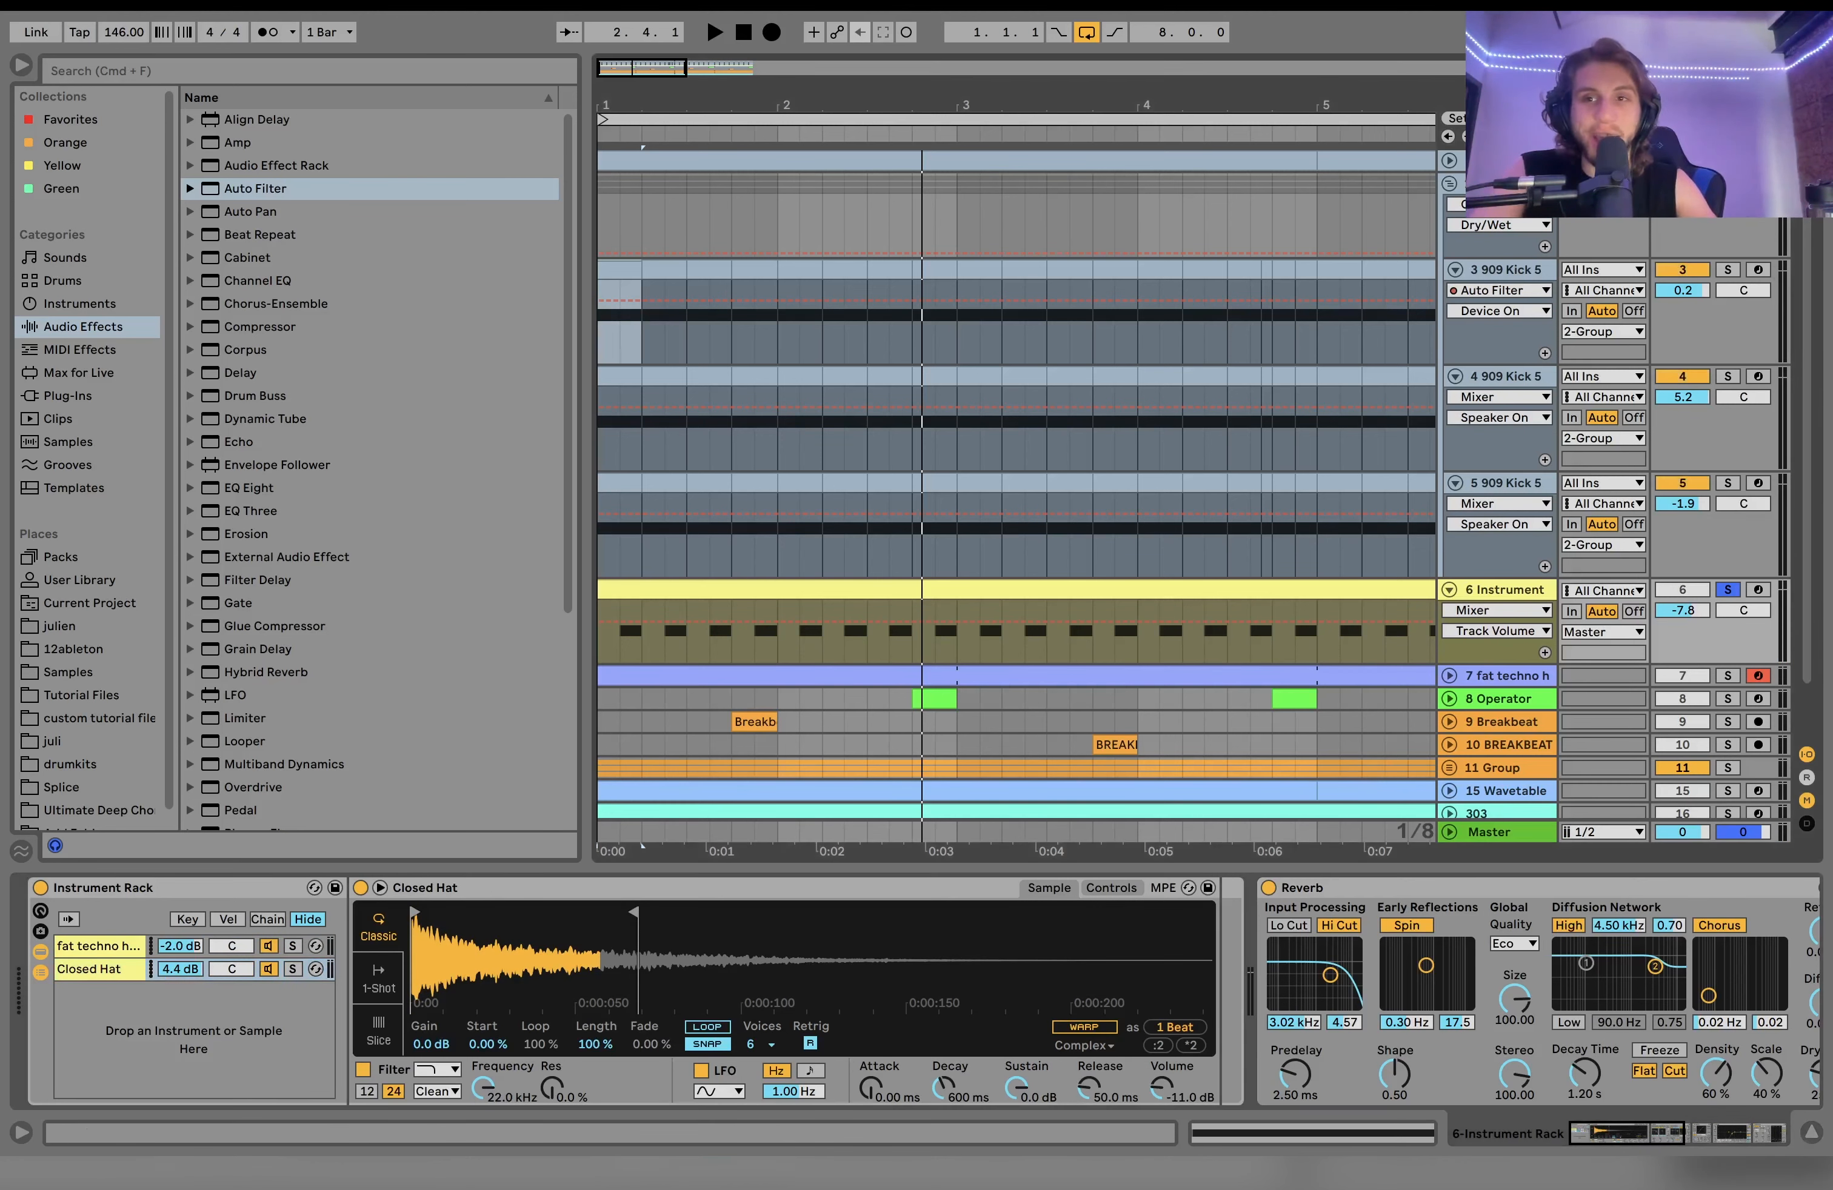
key("space")
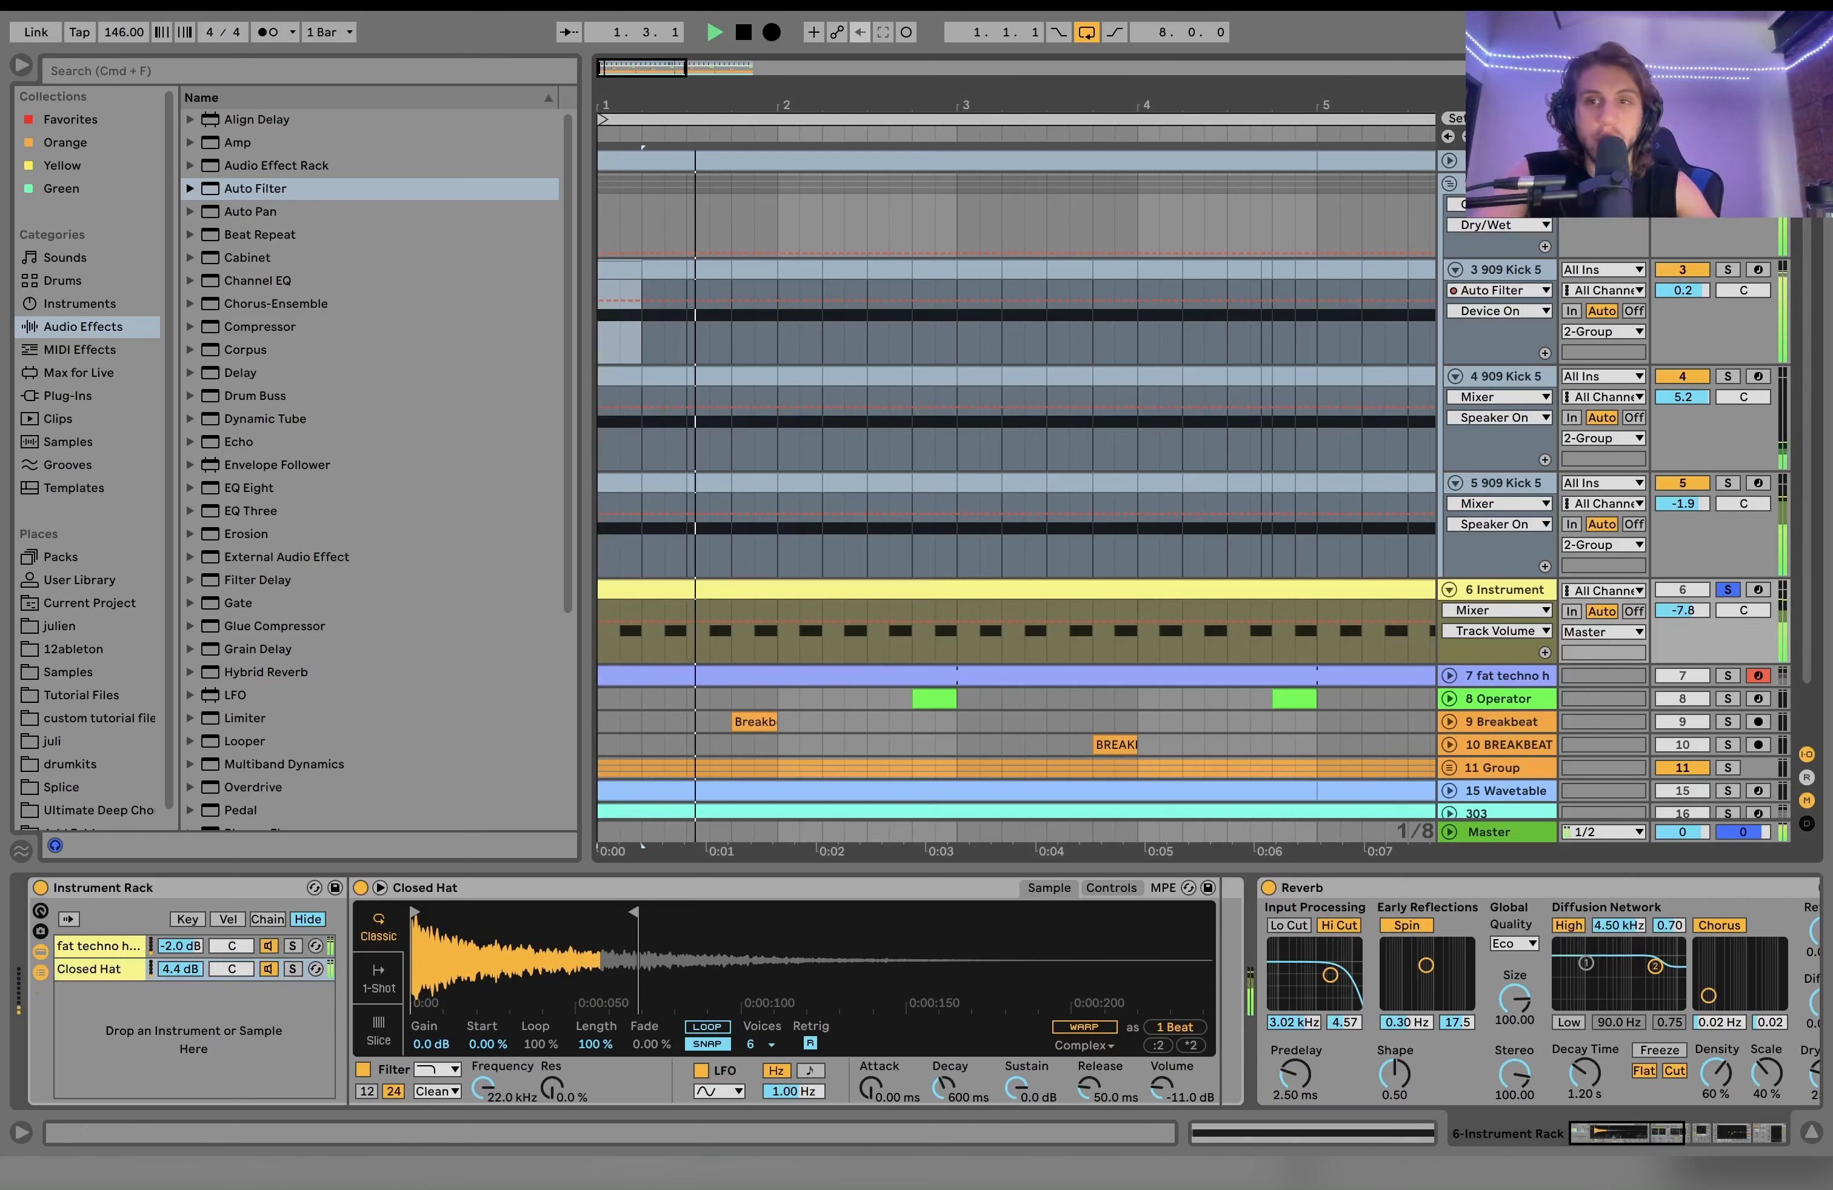
key("space")
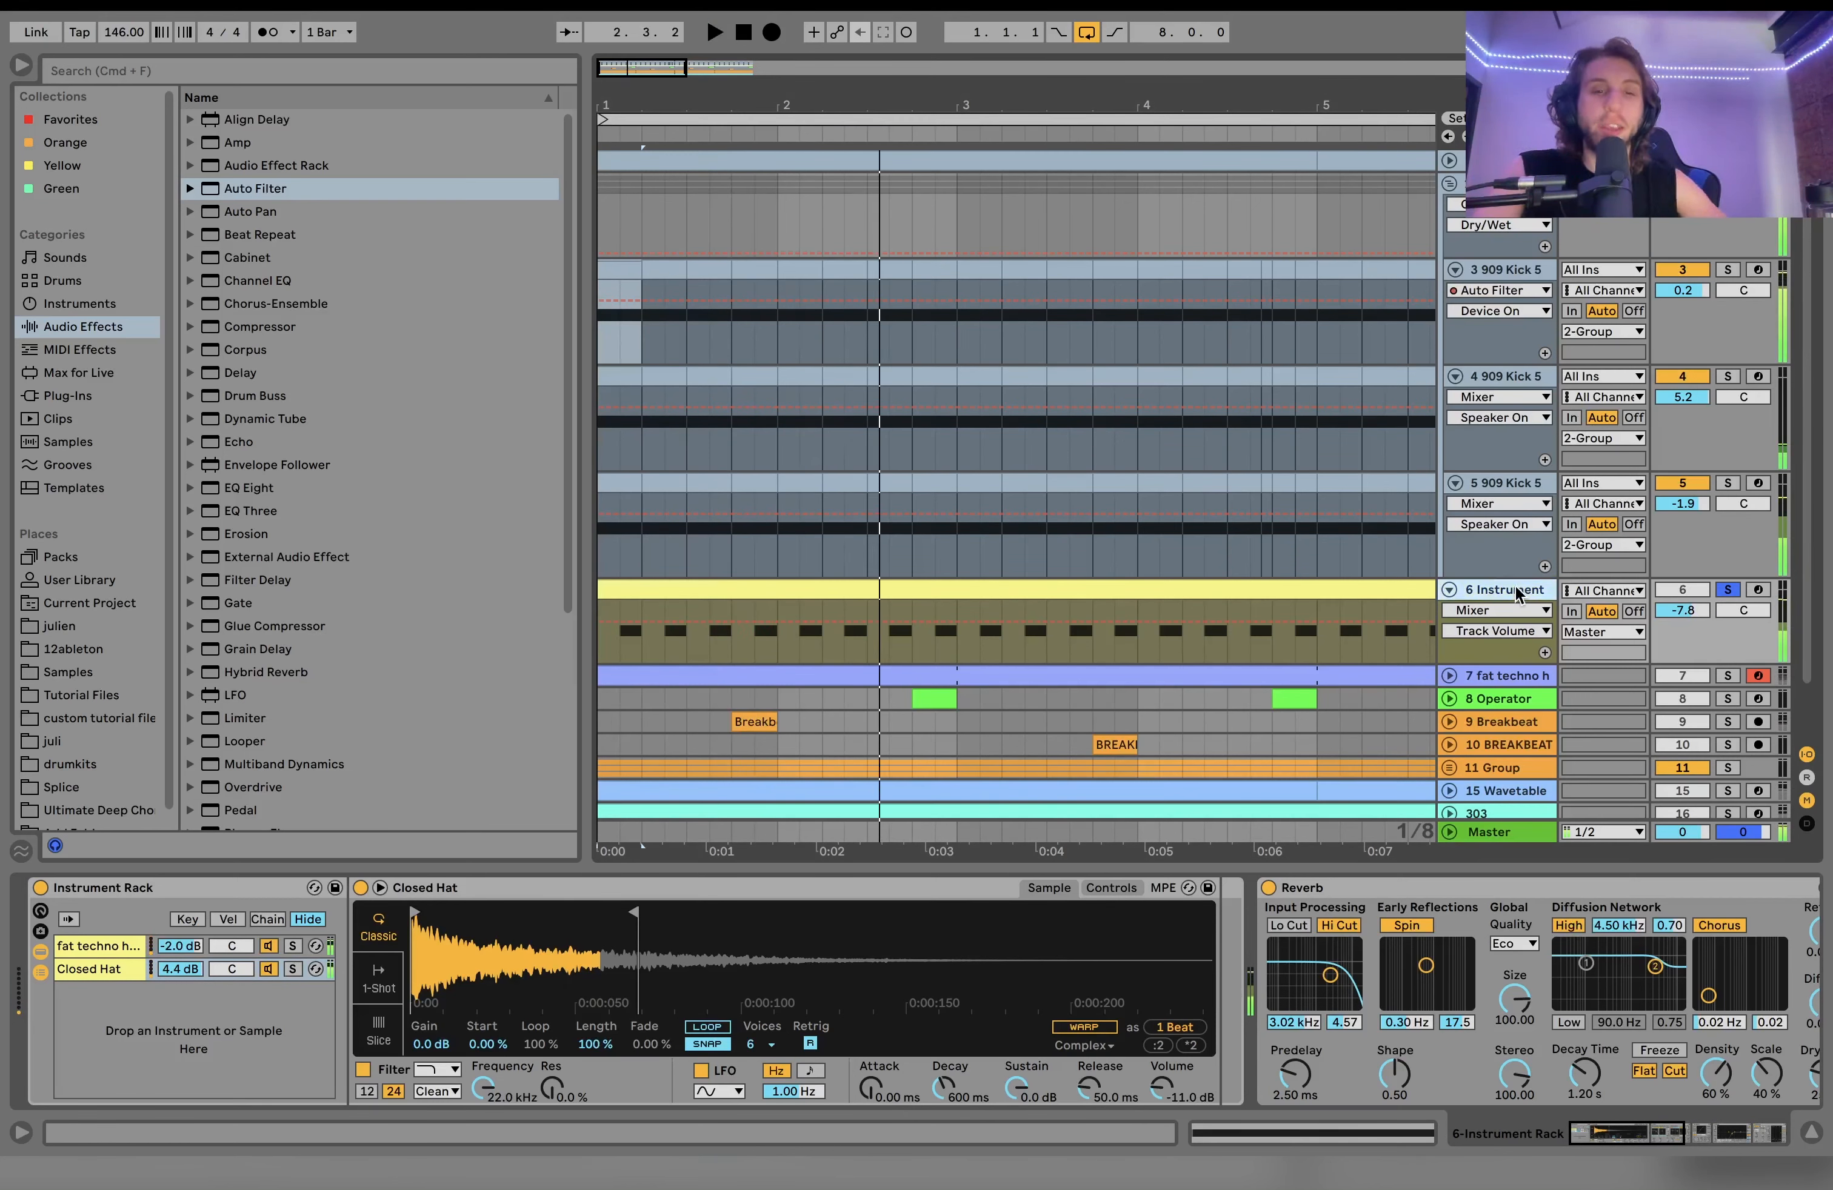
Step: Show the fat techno hat sample, compare a 2-beat length with 1 beat, and replay the hats with the kicks
left_click(100, 946)
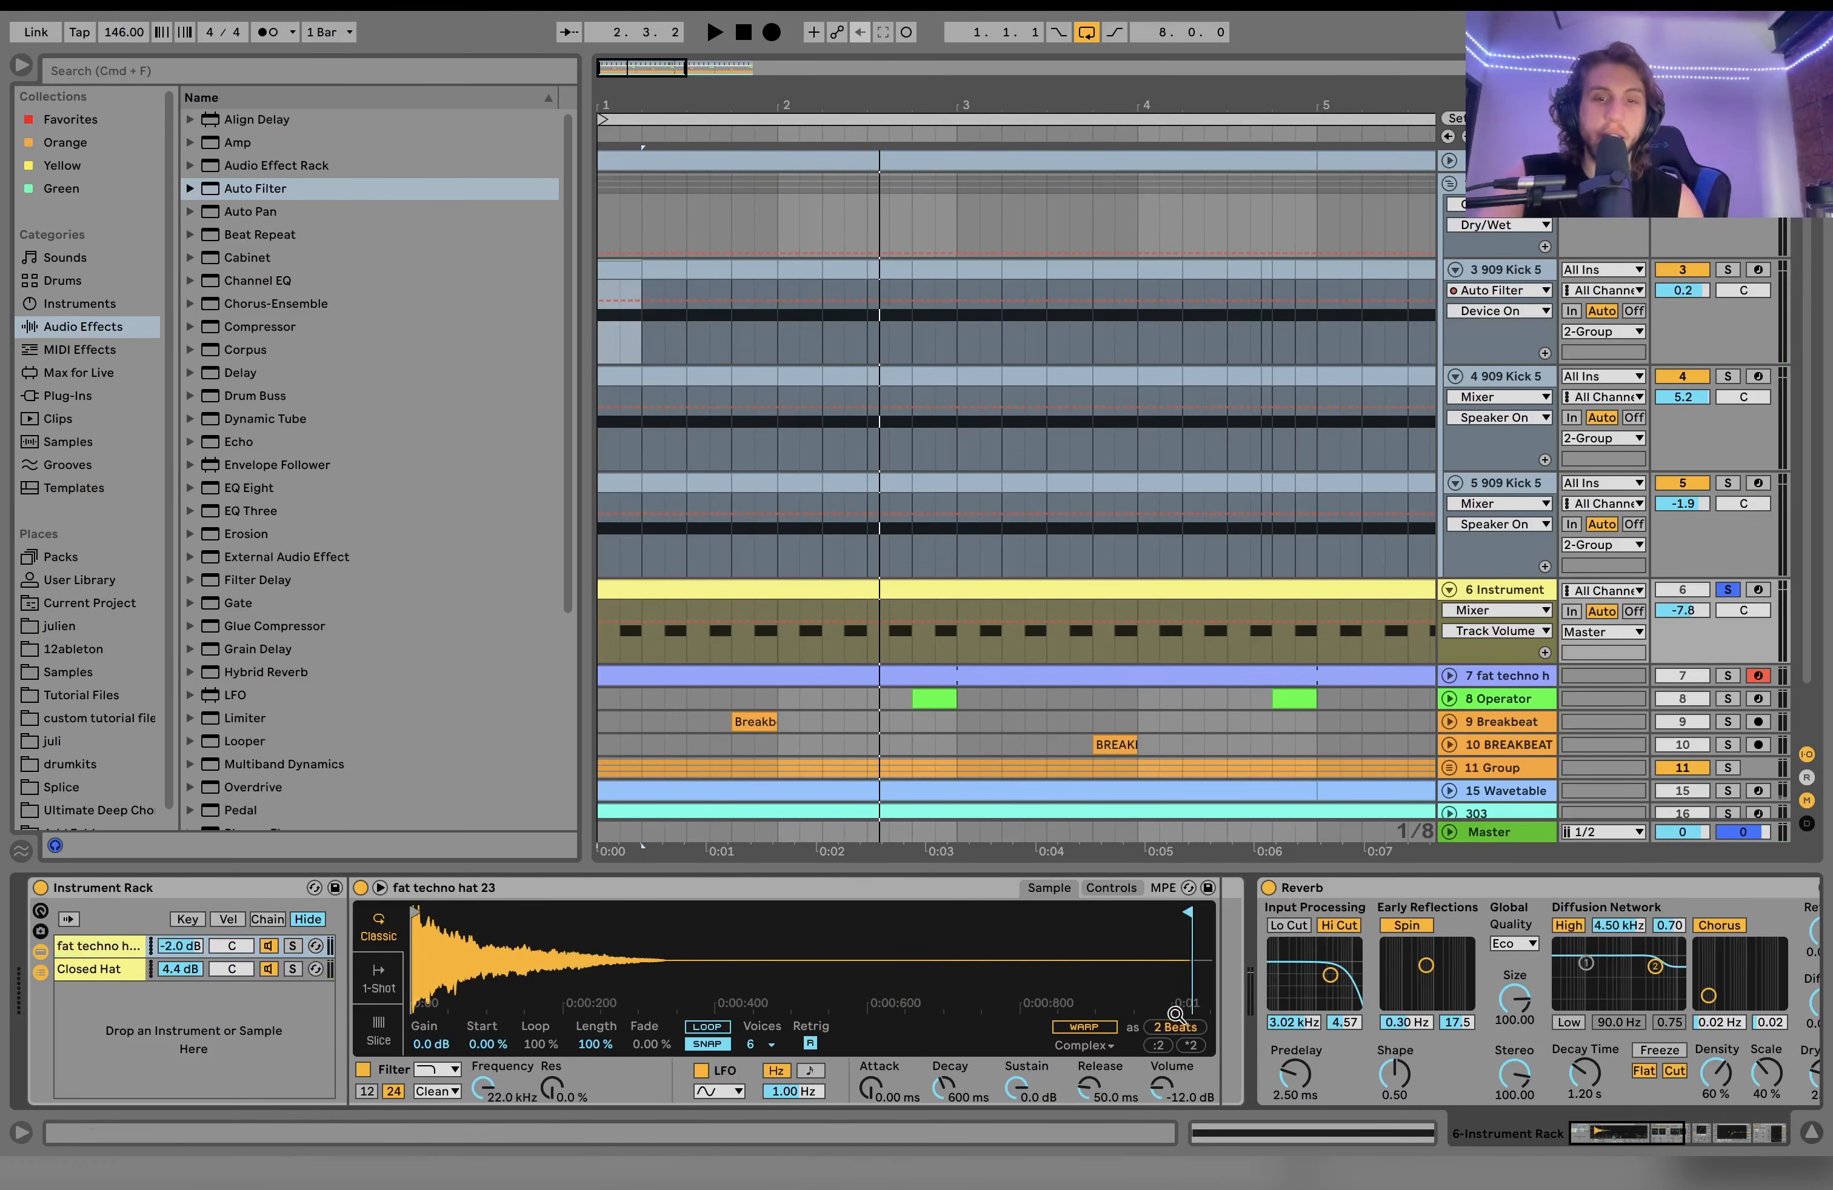
key("space")
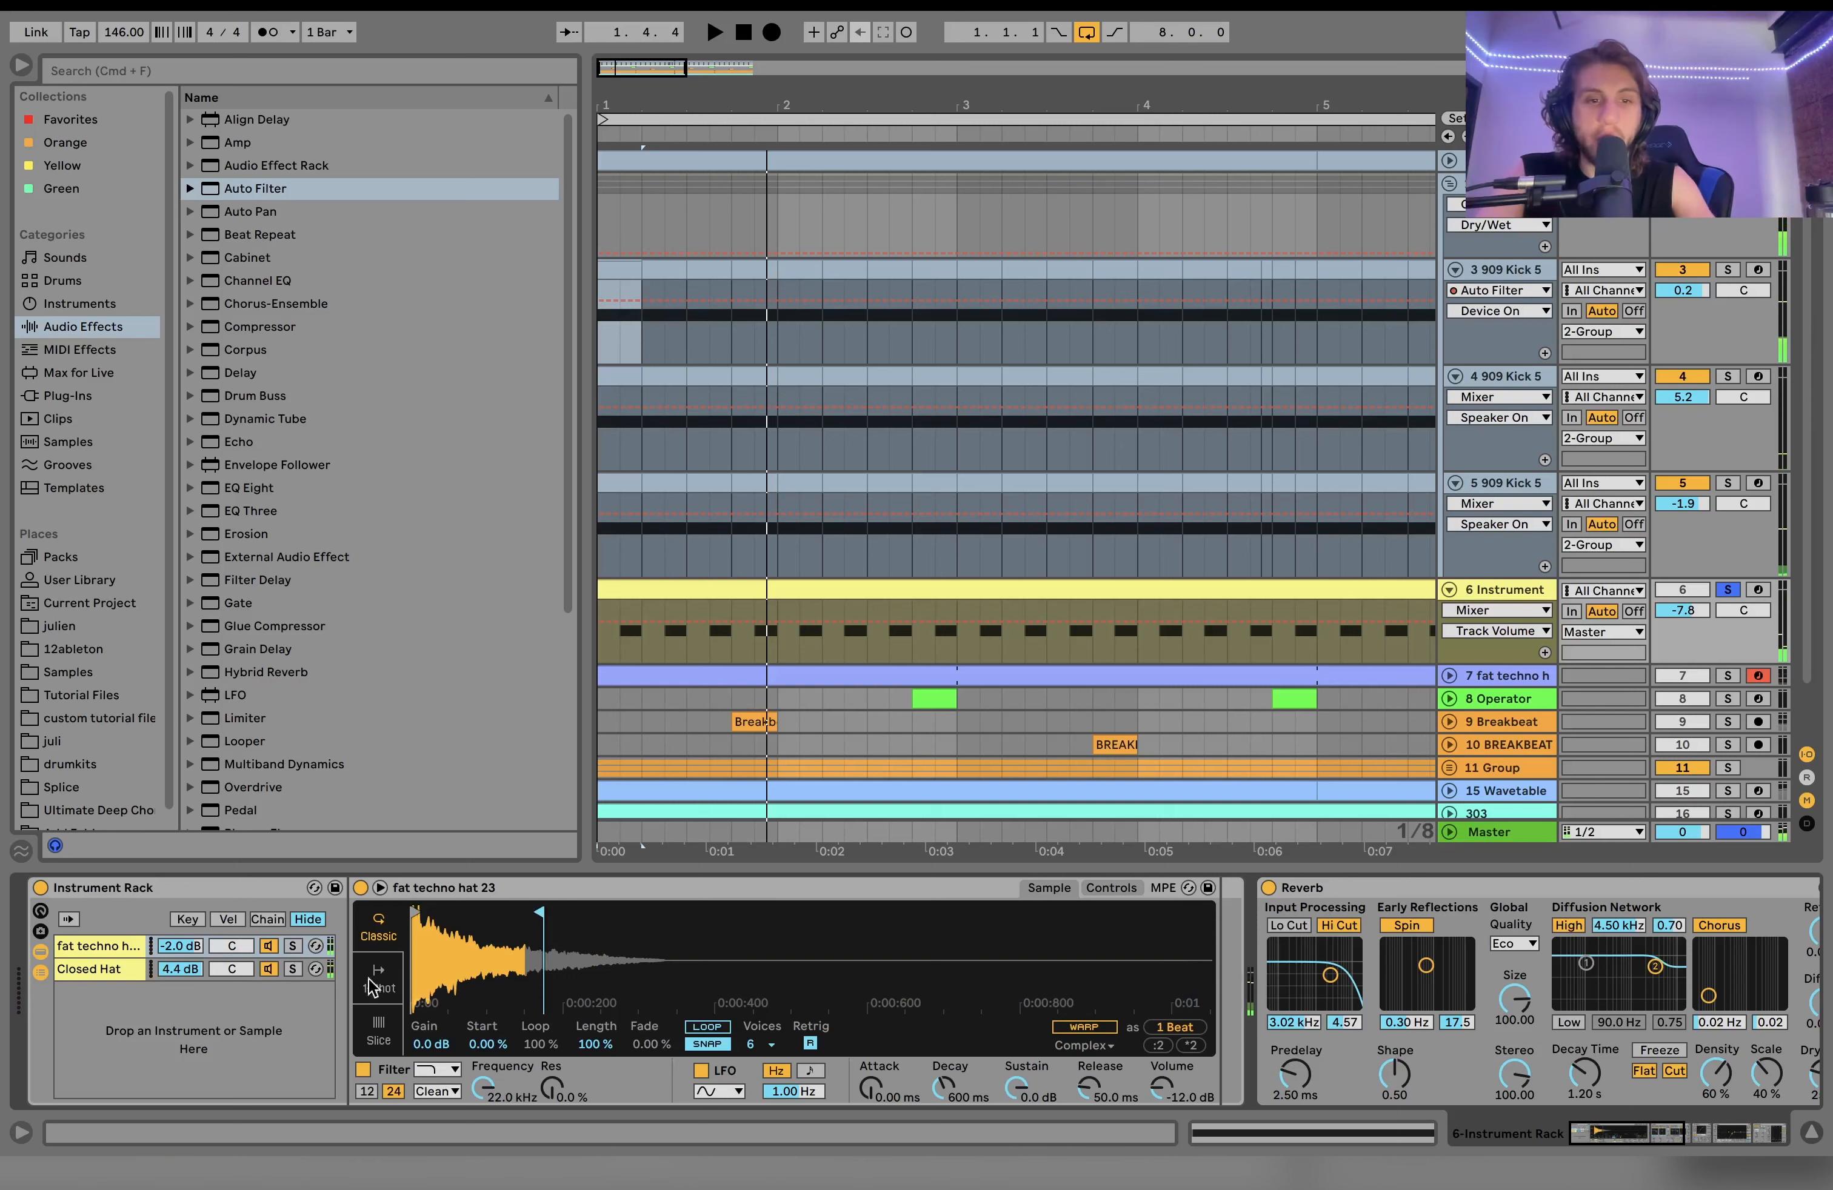
key("space")
key("space")
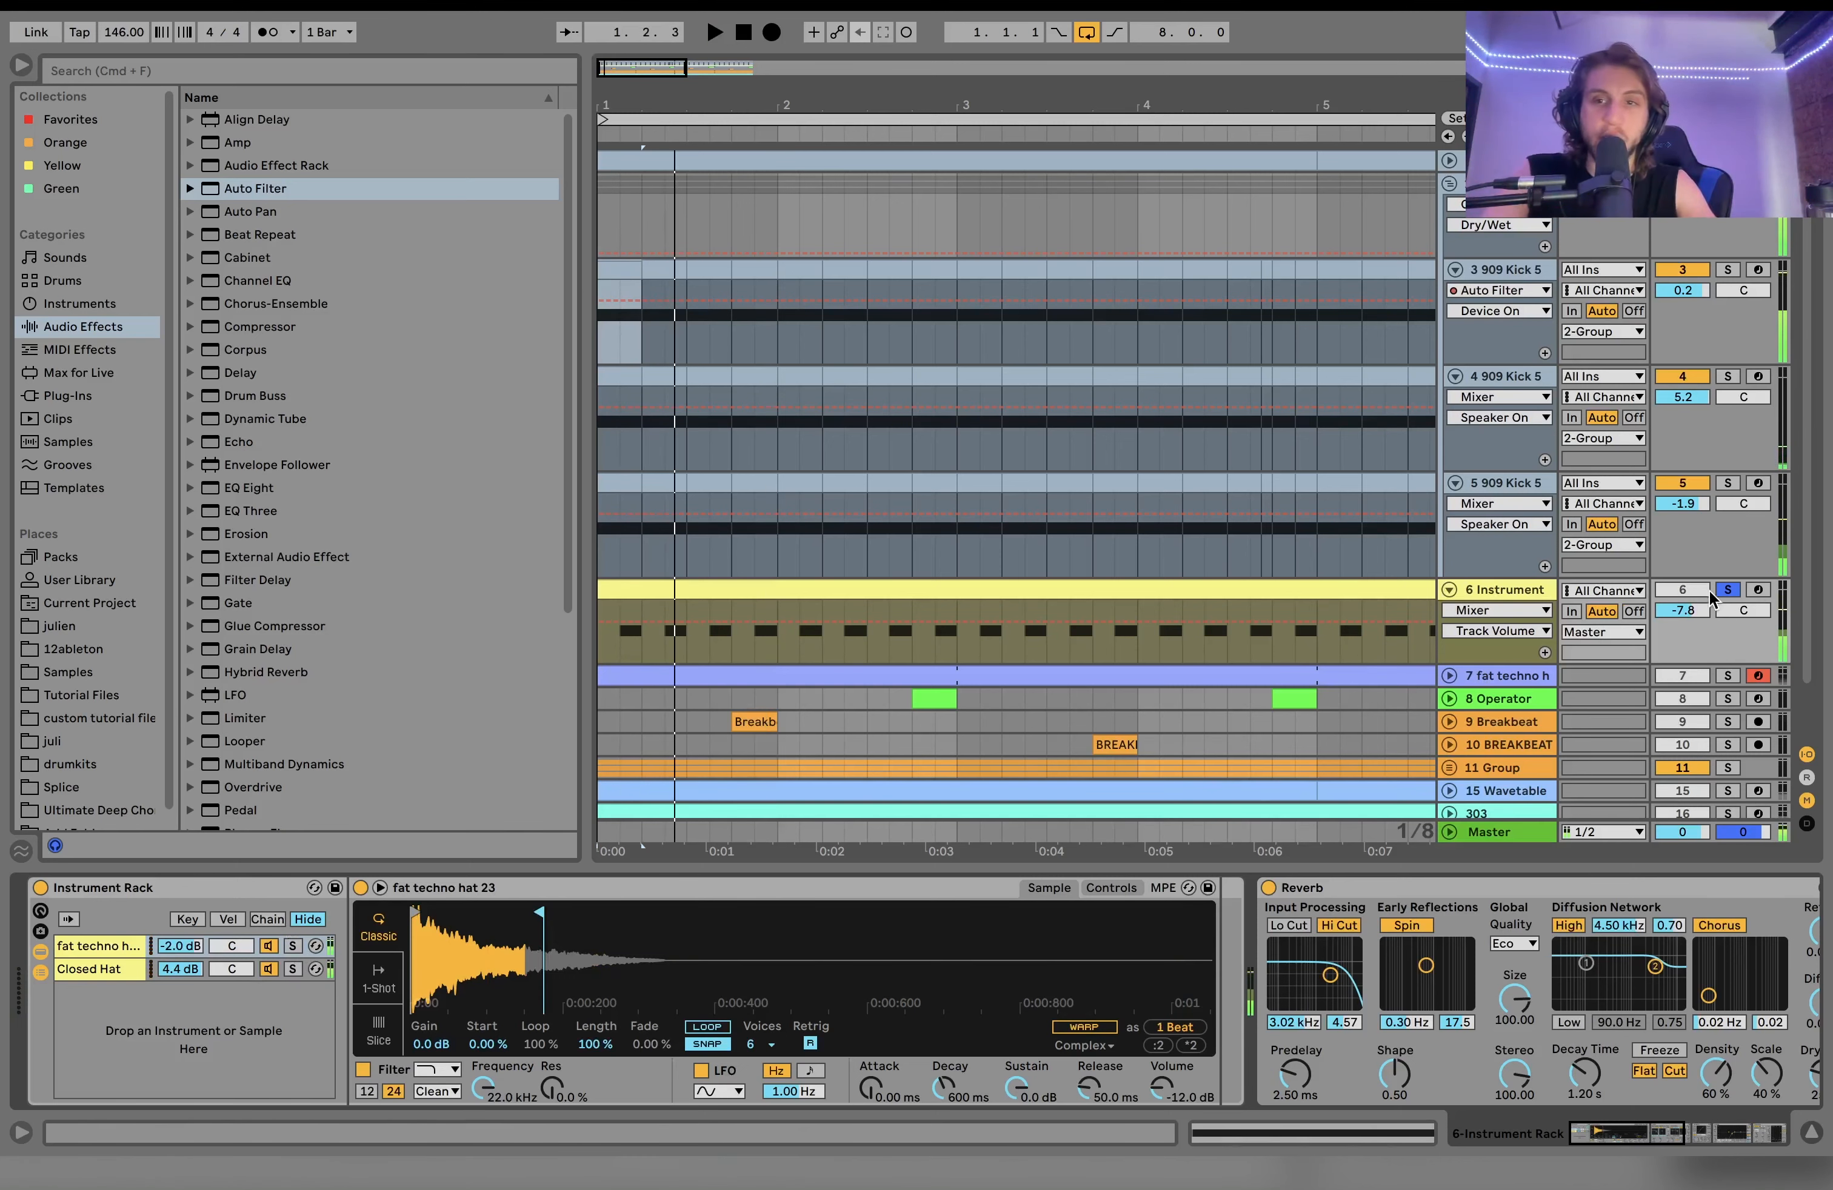
Step: Silence kick tracks 3 to 5 and play track 6 alone while examining its Reverb, Saturator, EQ Eight and Compressor
left_click(1682, 270)
left_click(1682, 376)
left_click(1681, 483)
scroll(1179, 958, "right", 15)
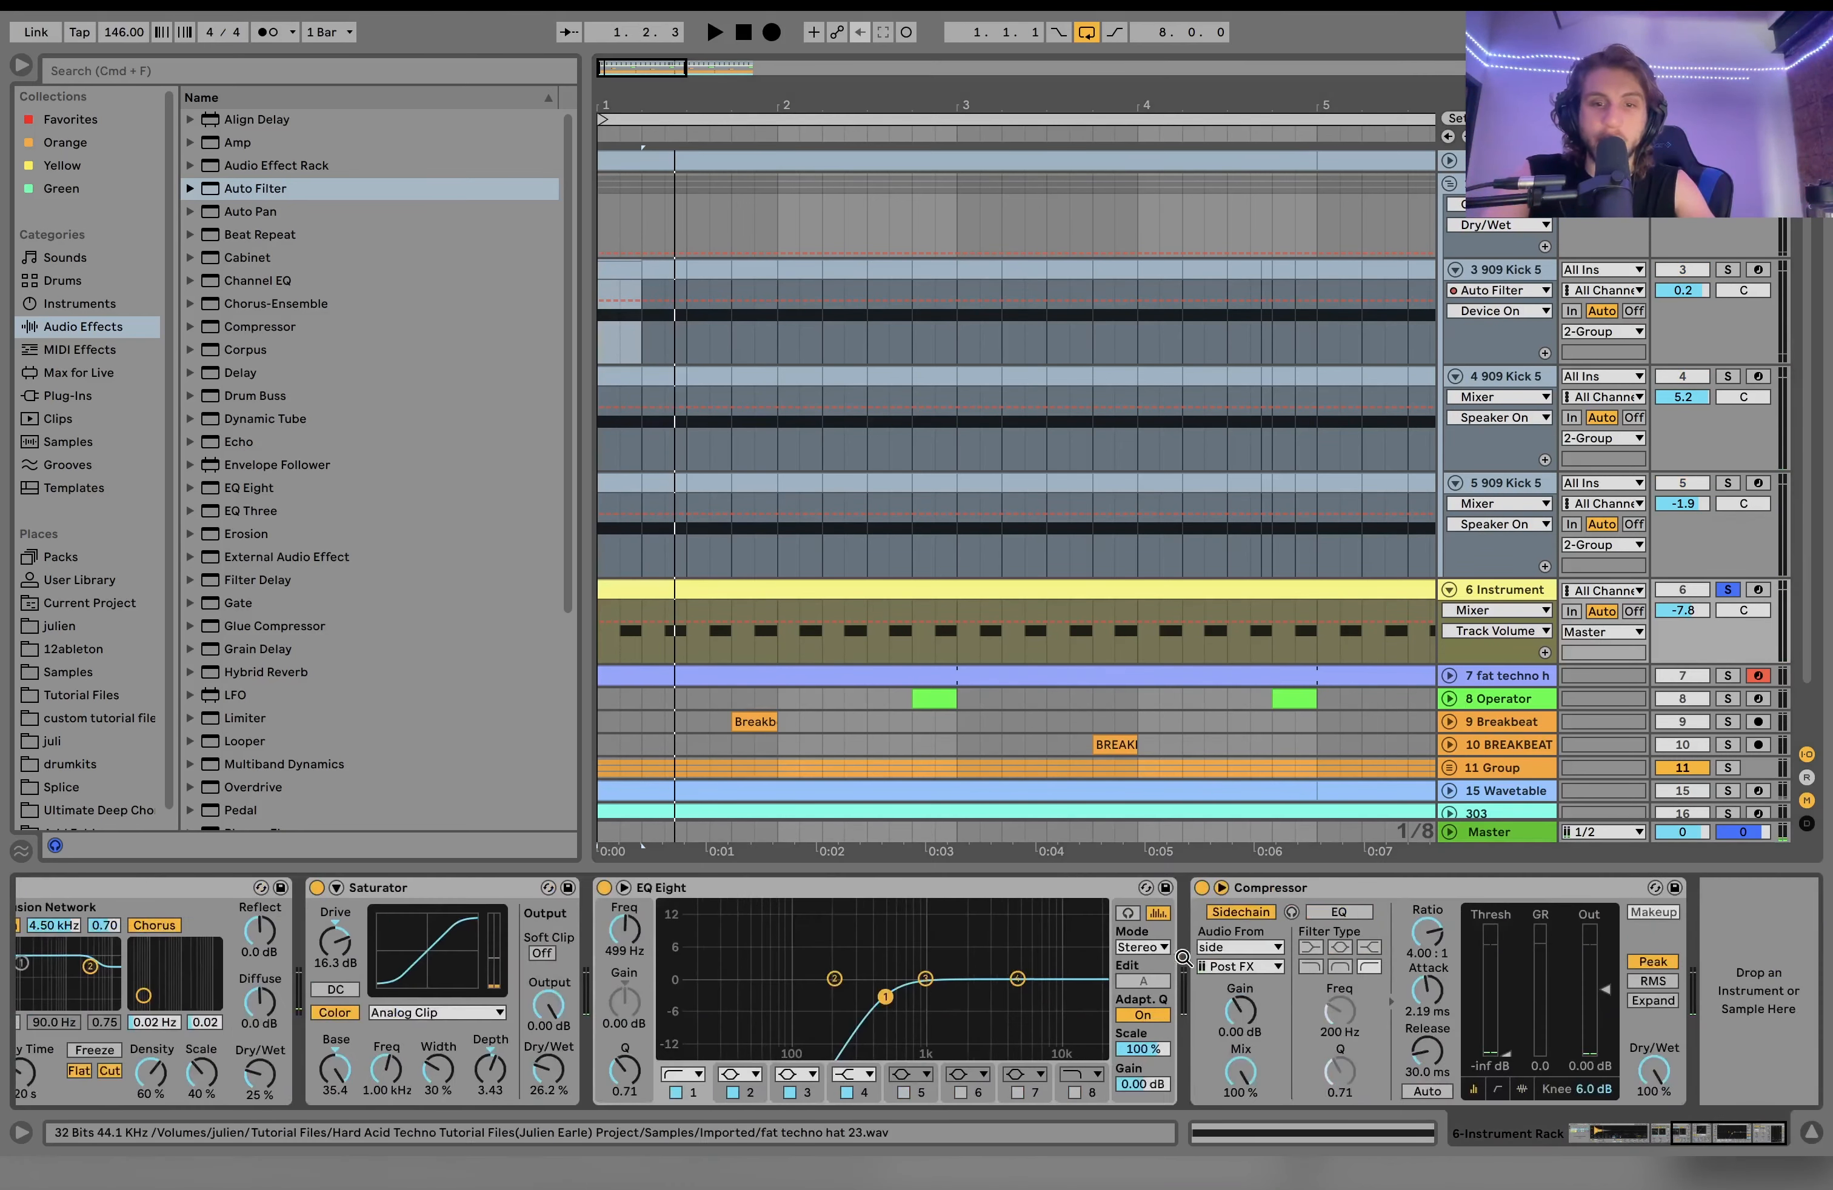
scroll(624, 1020, "left", 3)
scroll(620, 1011, "left", 2)
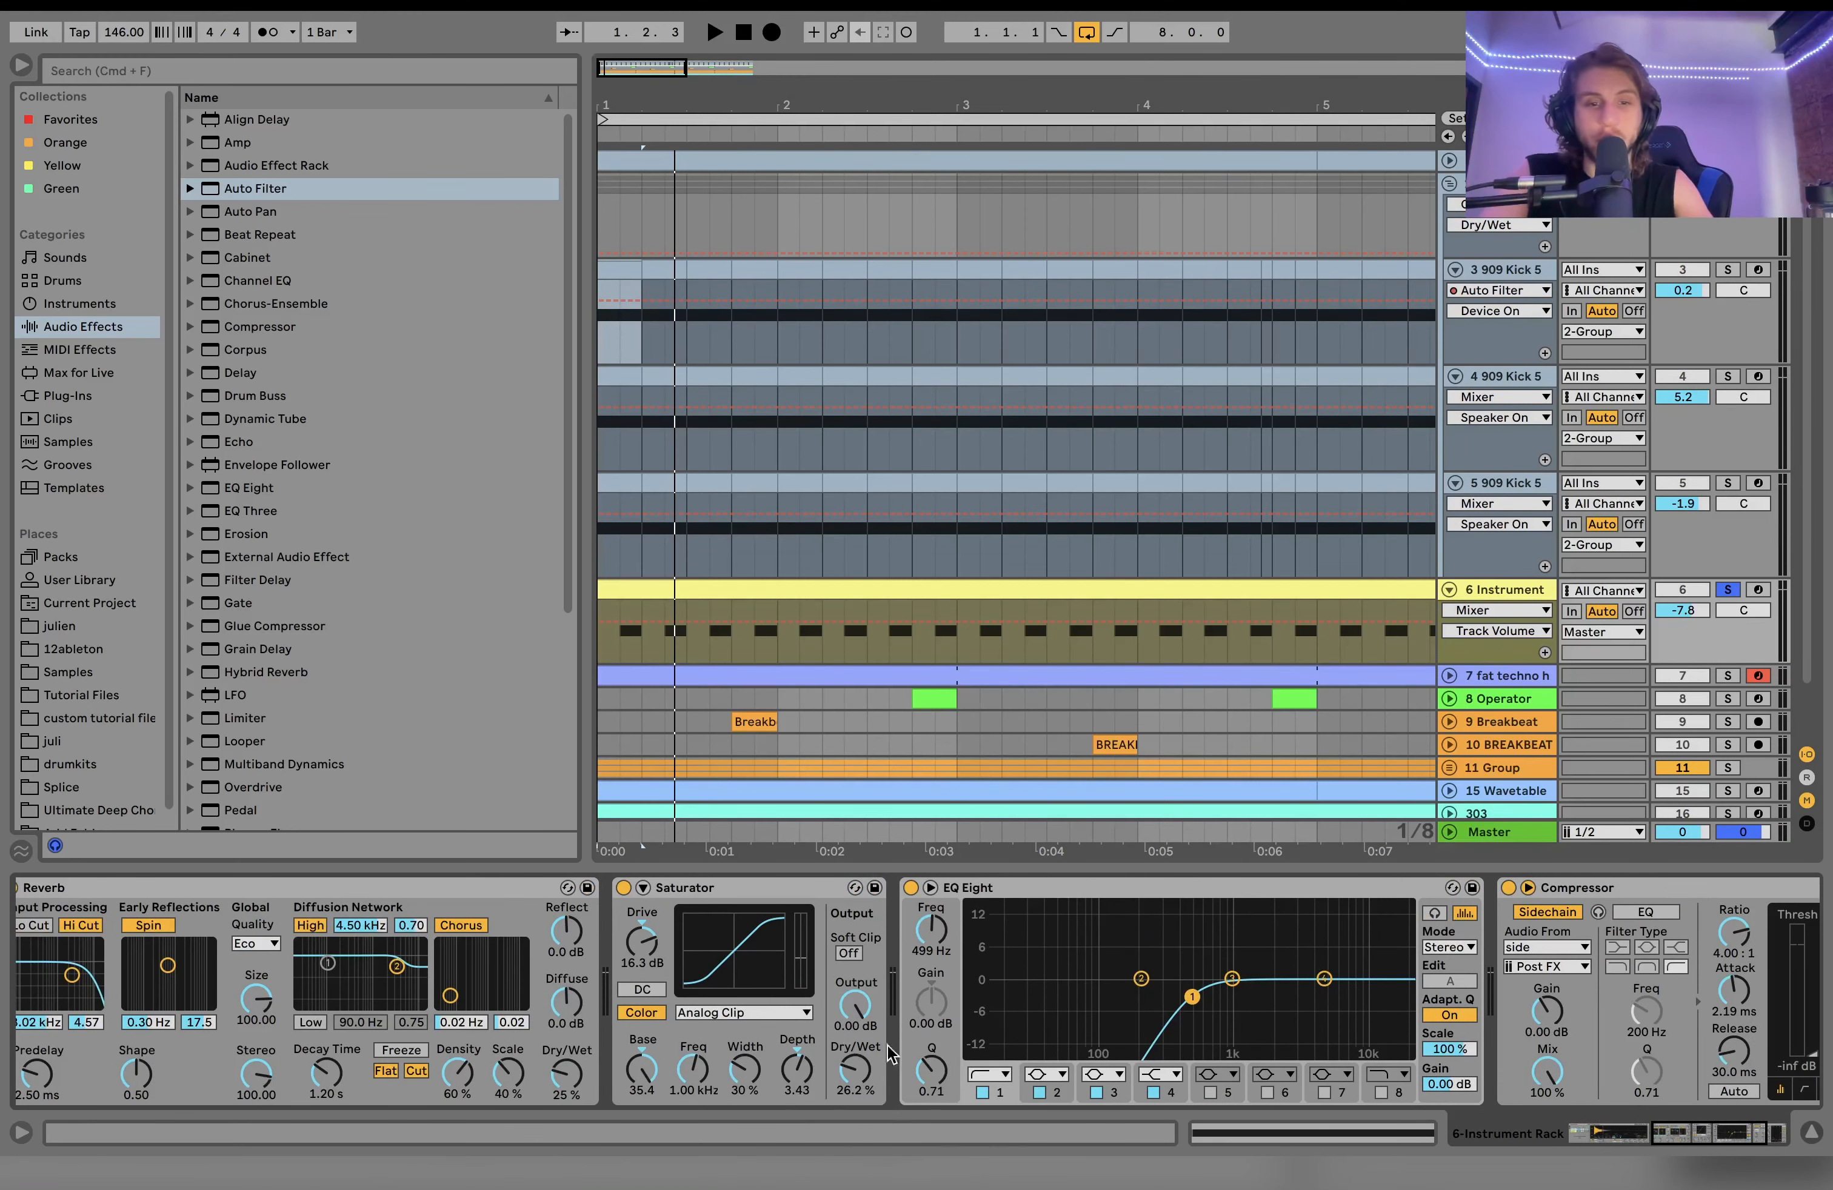
key("space")
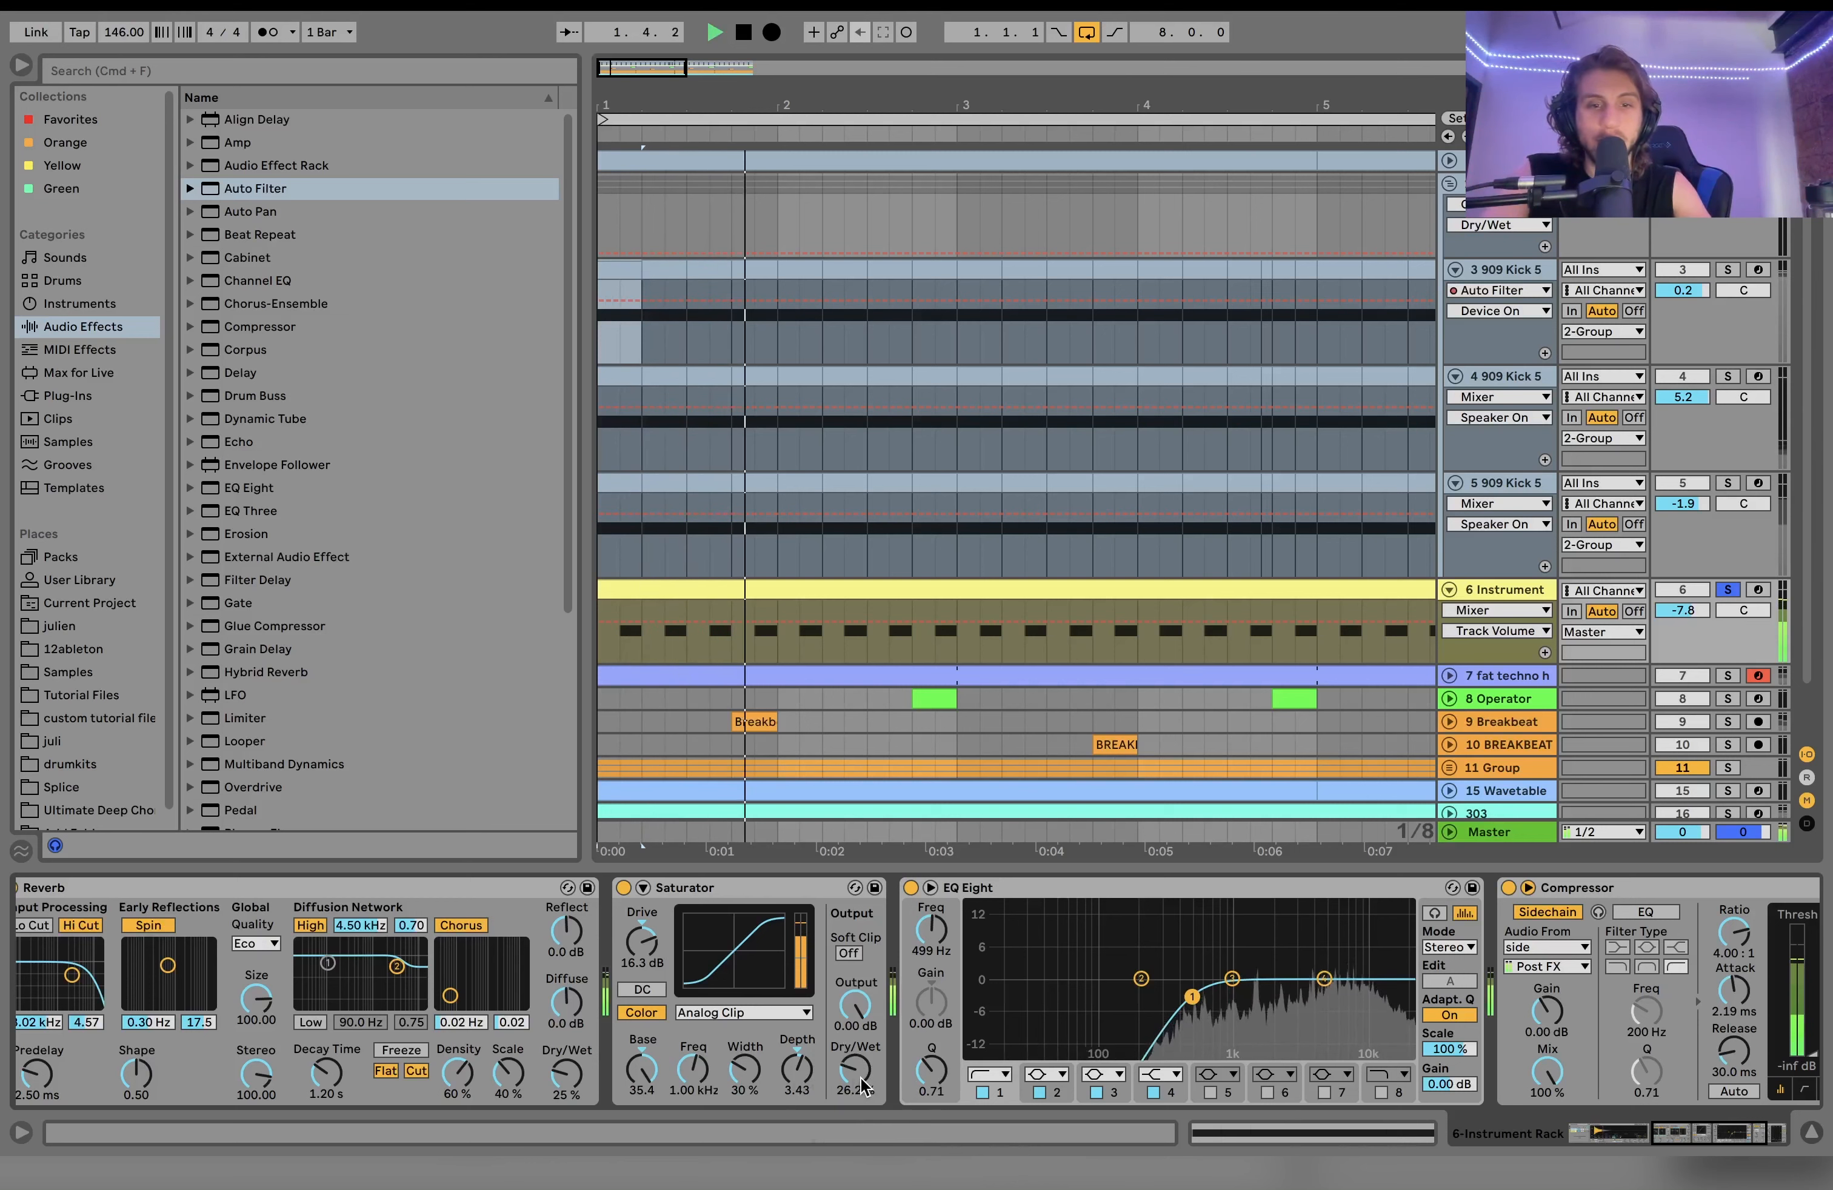
scroll(1018, 1013, "right", 15)
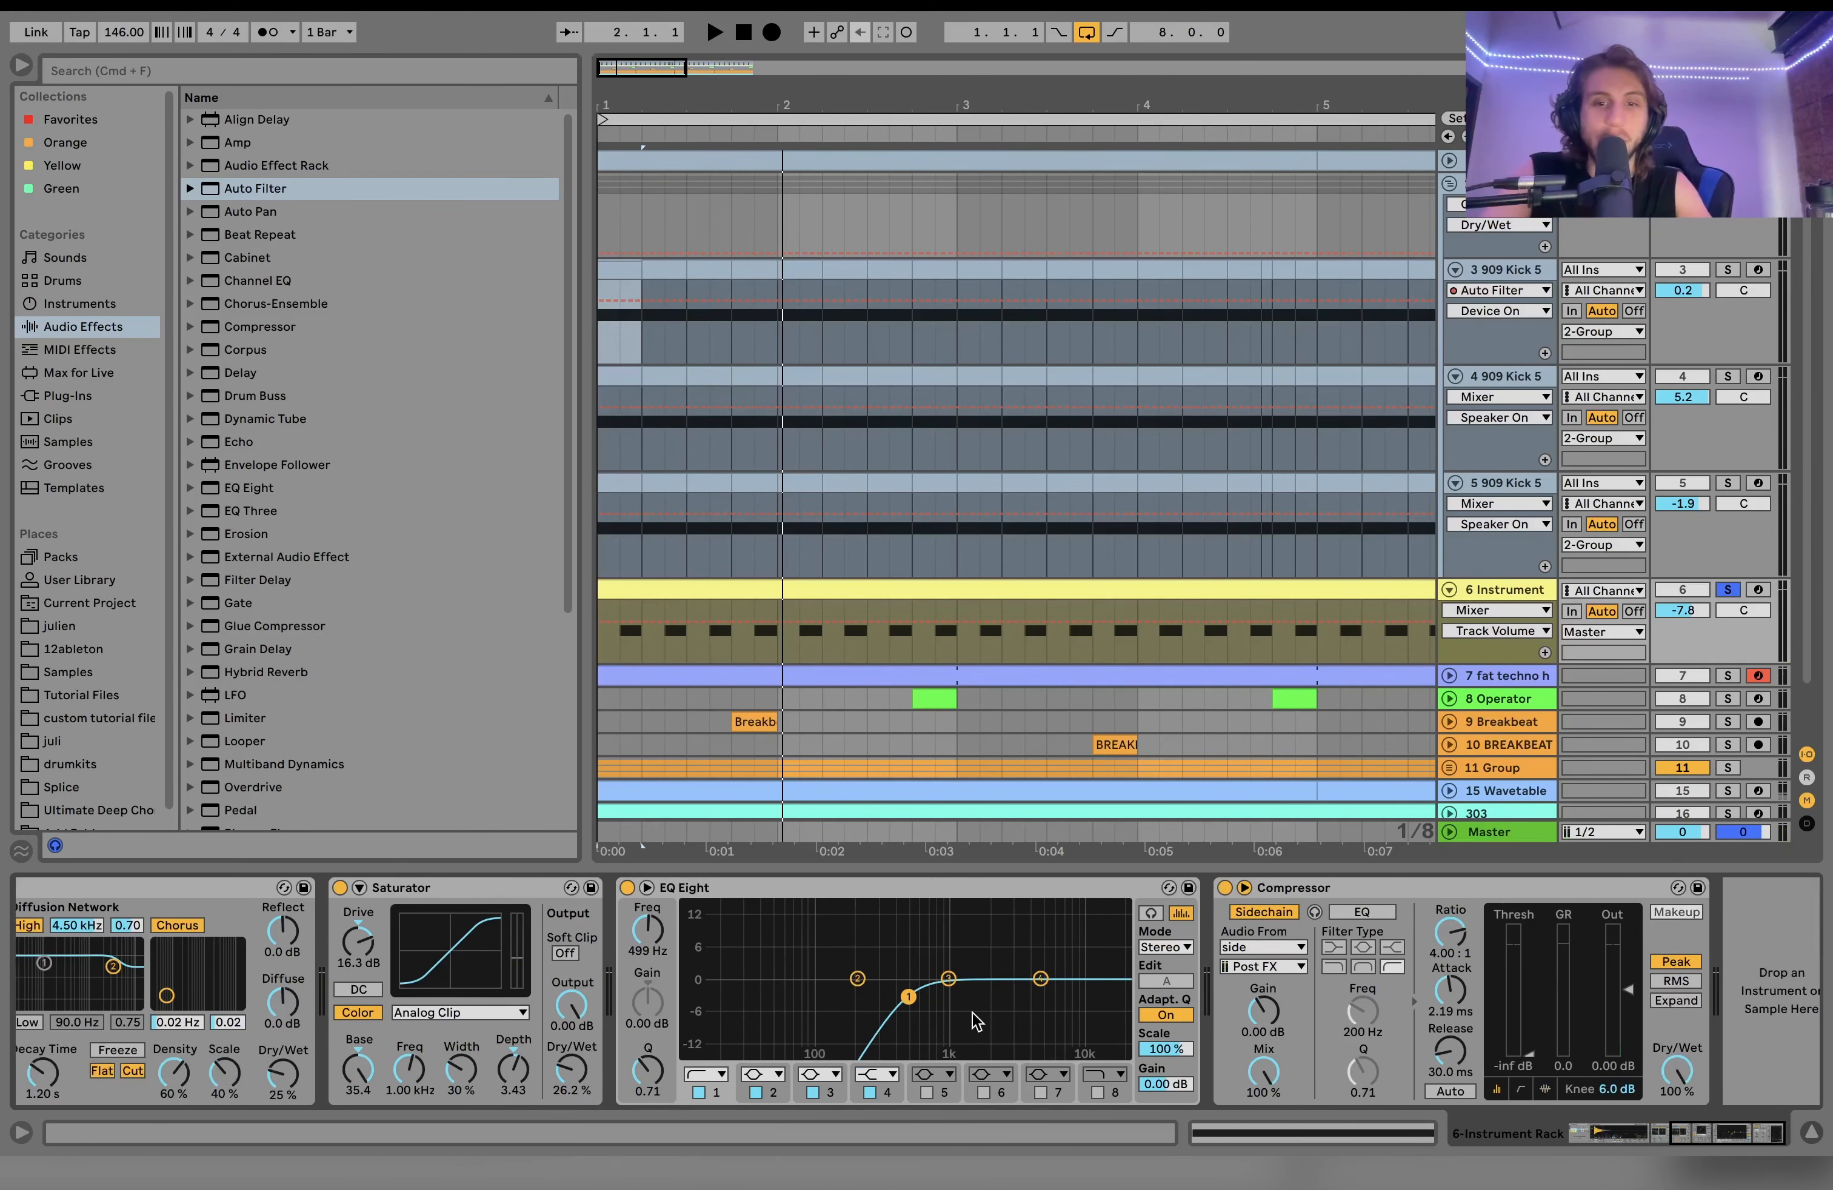
Step: Replay the hats with the kick group, silence the group again, and examine track 6's effects through to the sidechained Compressor
scroll(1506, 311, "down", 2)
scroll(1506, 311, "up", 2)
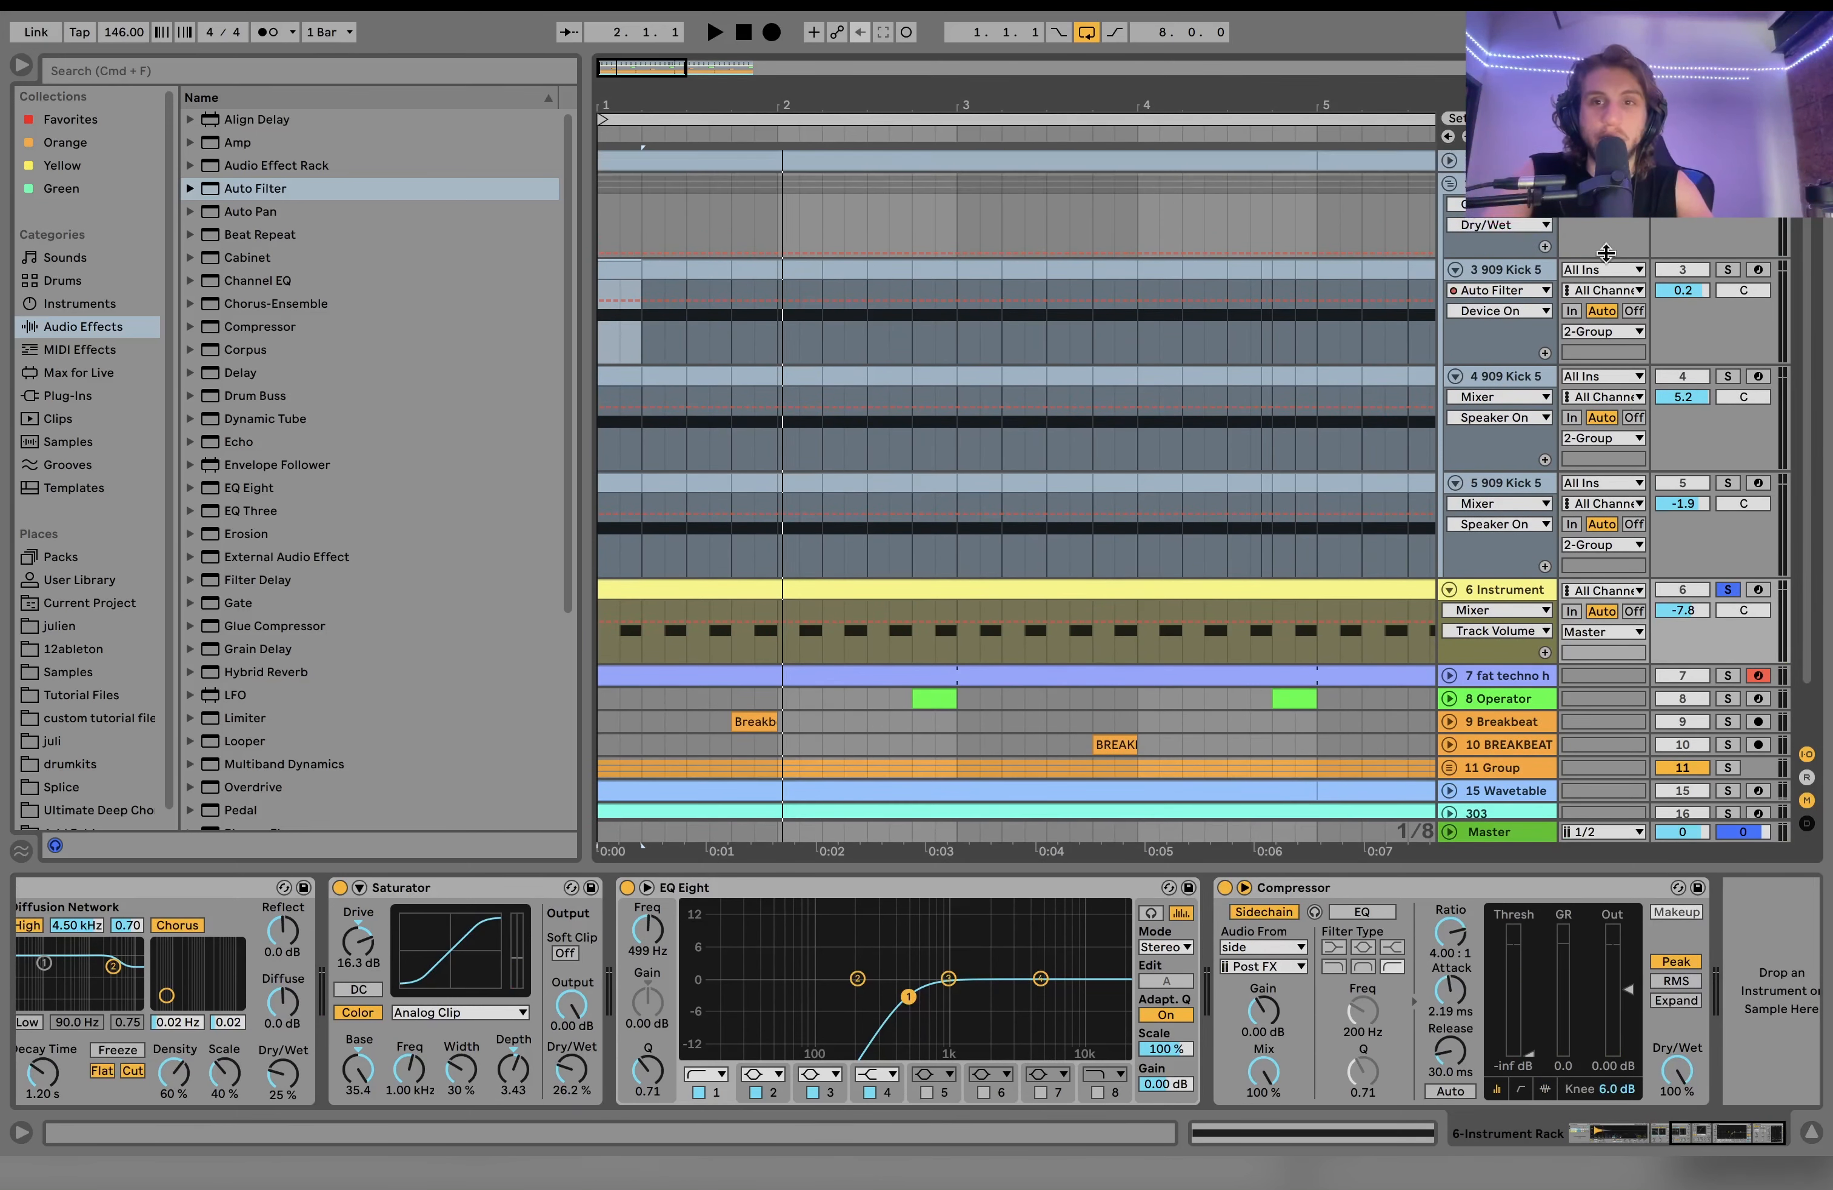
key("space")
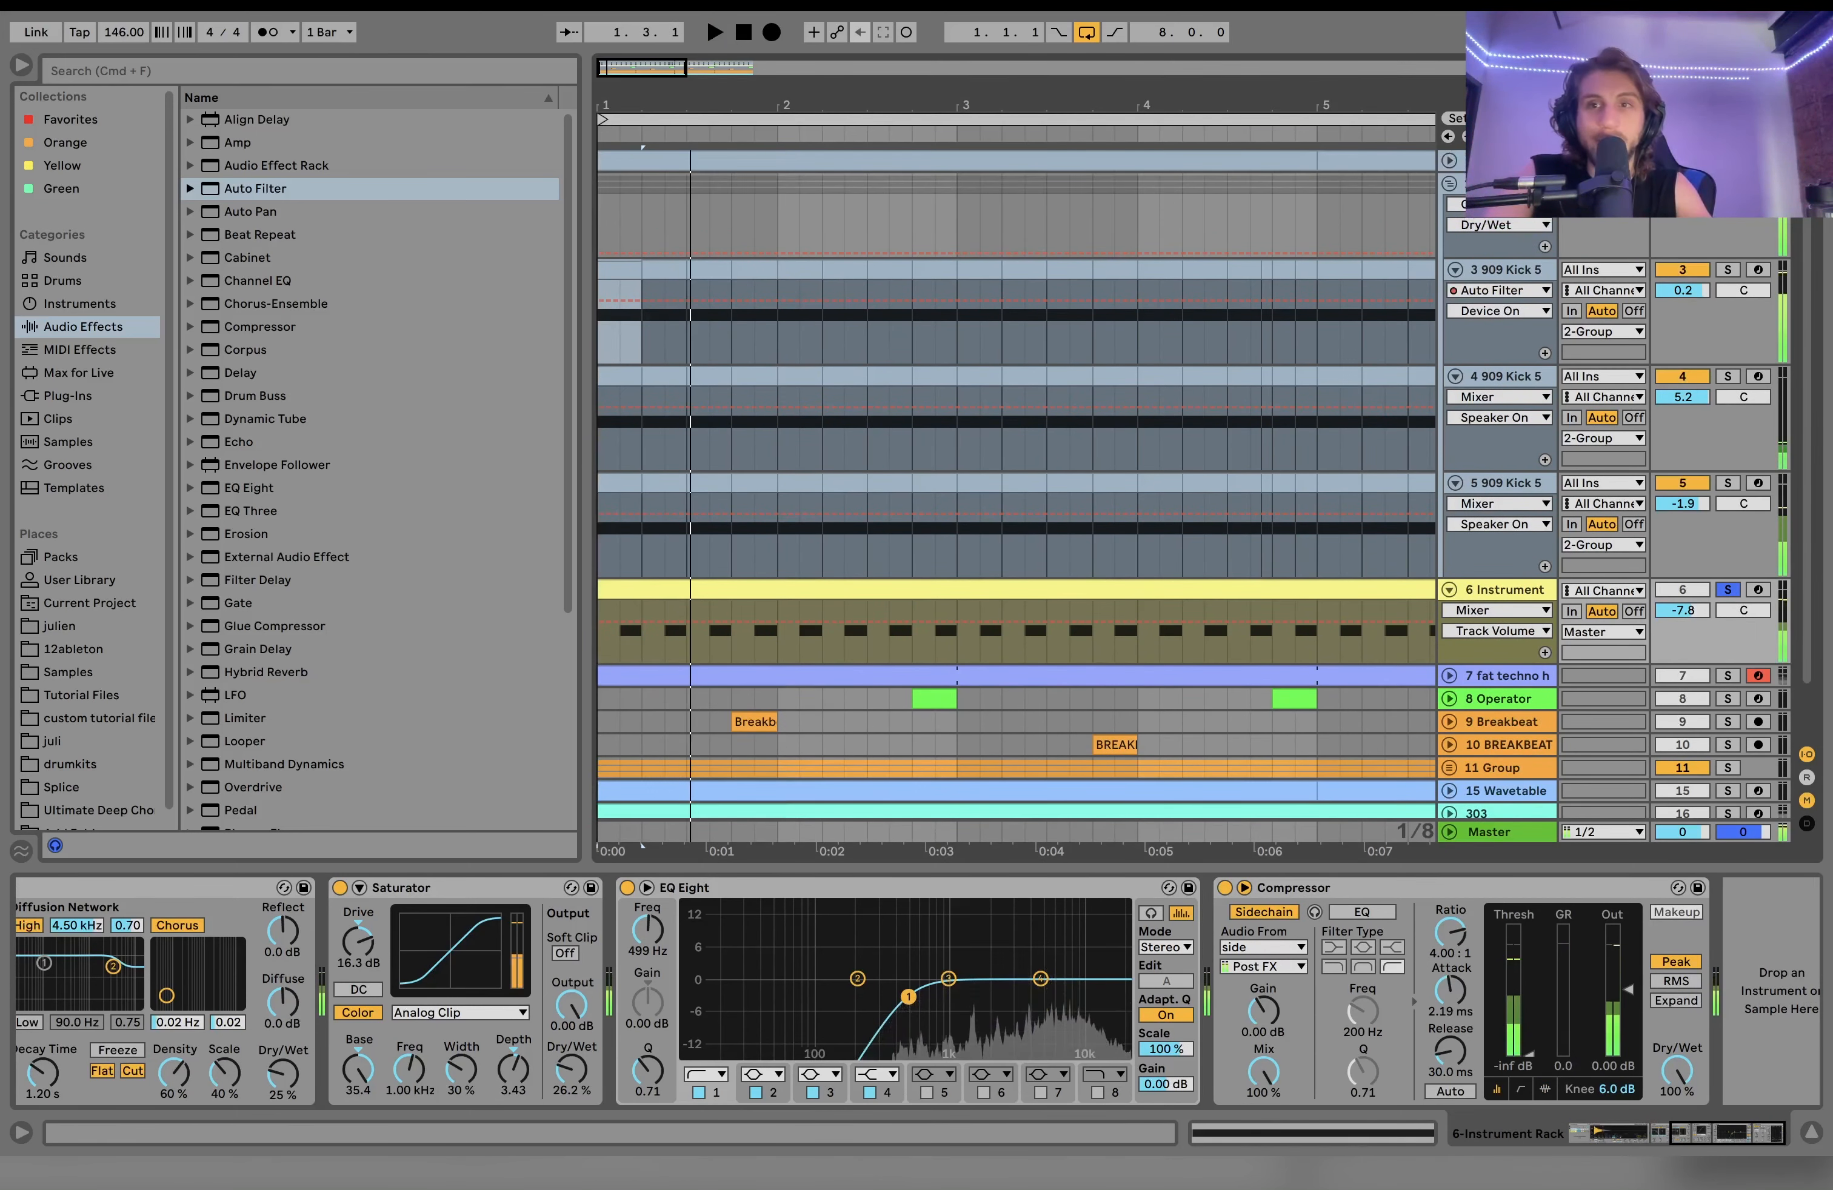
left_click(1728, 184)
scroll(628, 1071, "left", 5)
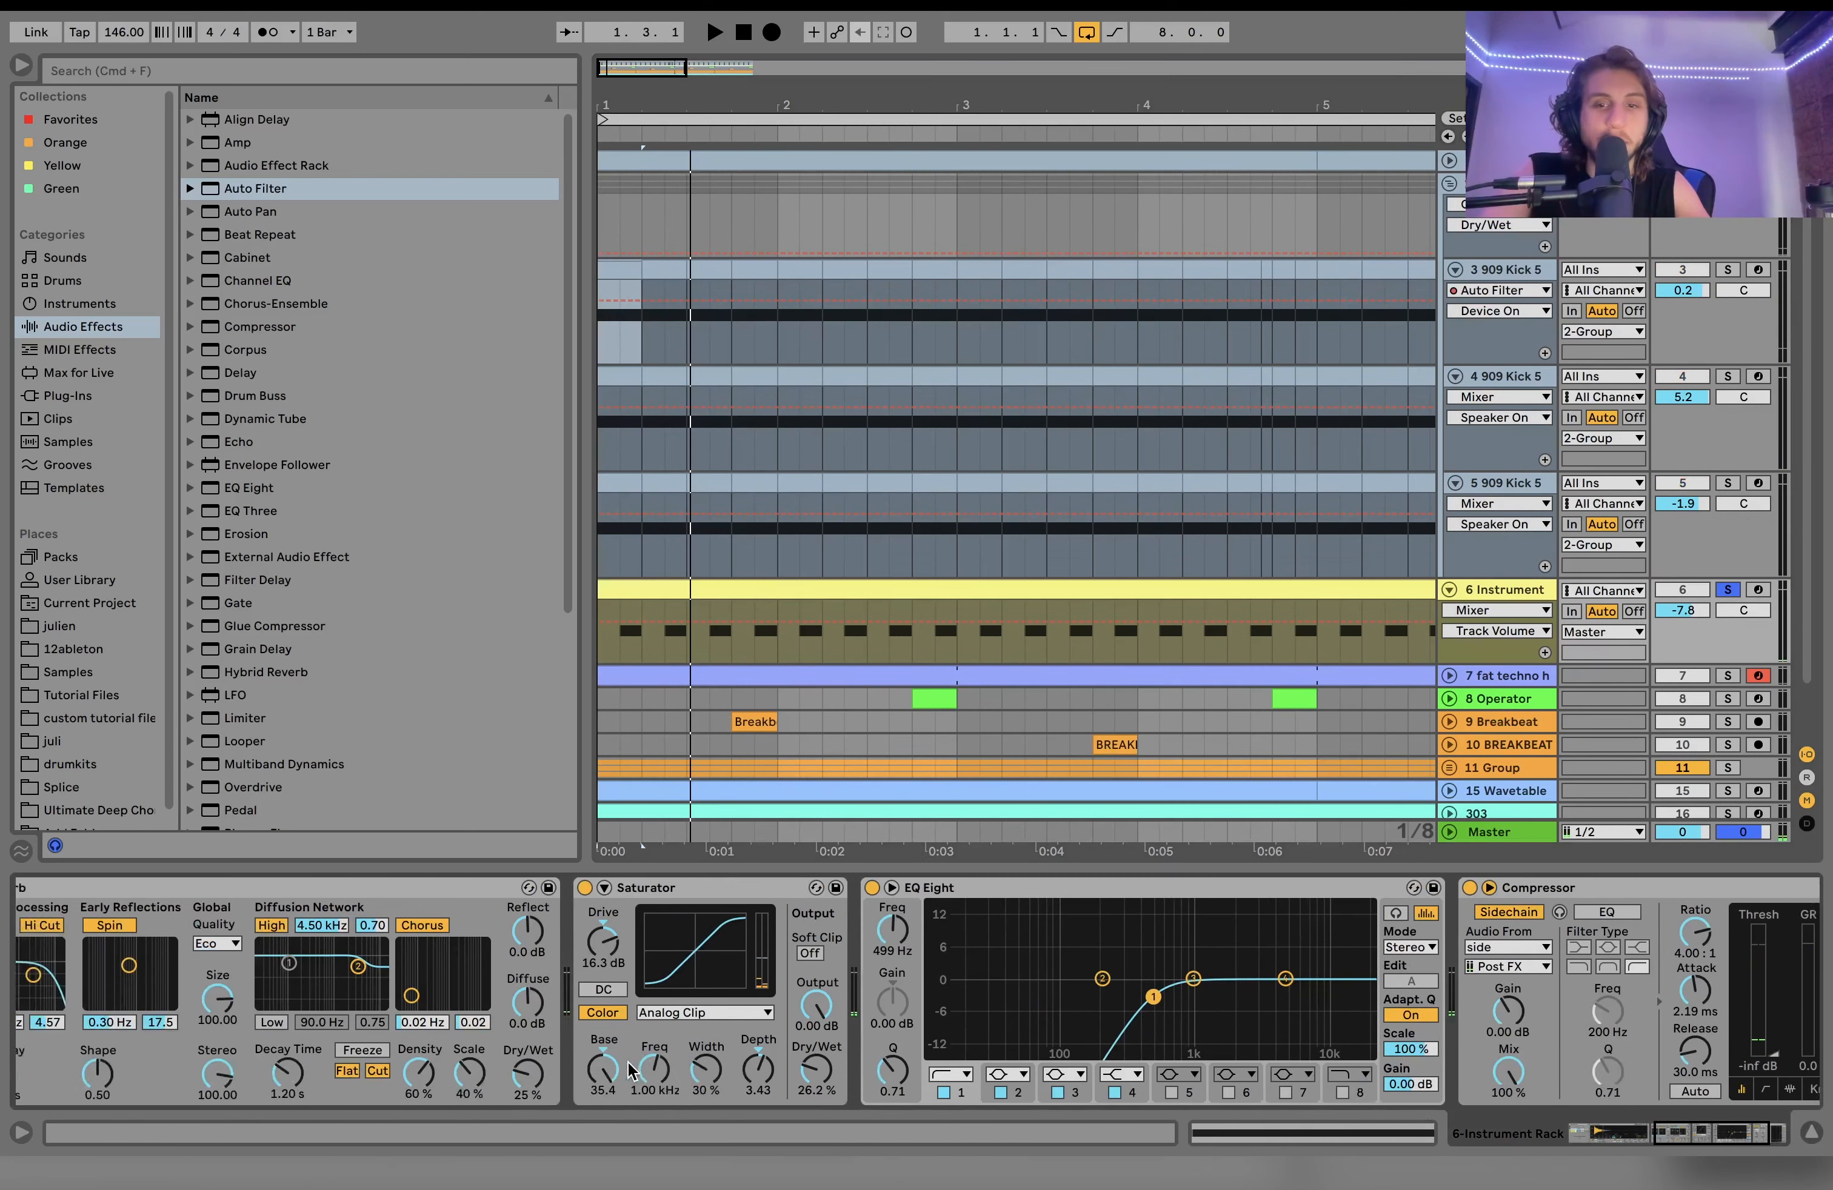
scroll(628, 1070, "right", 5)
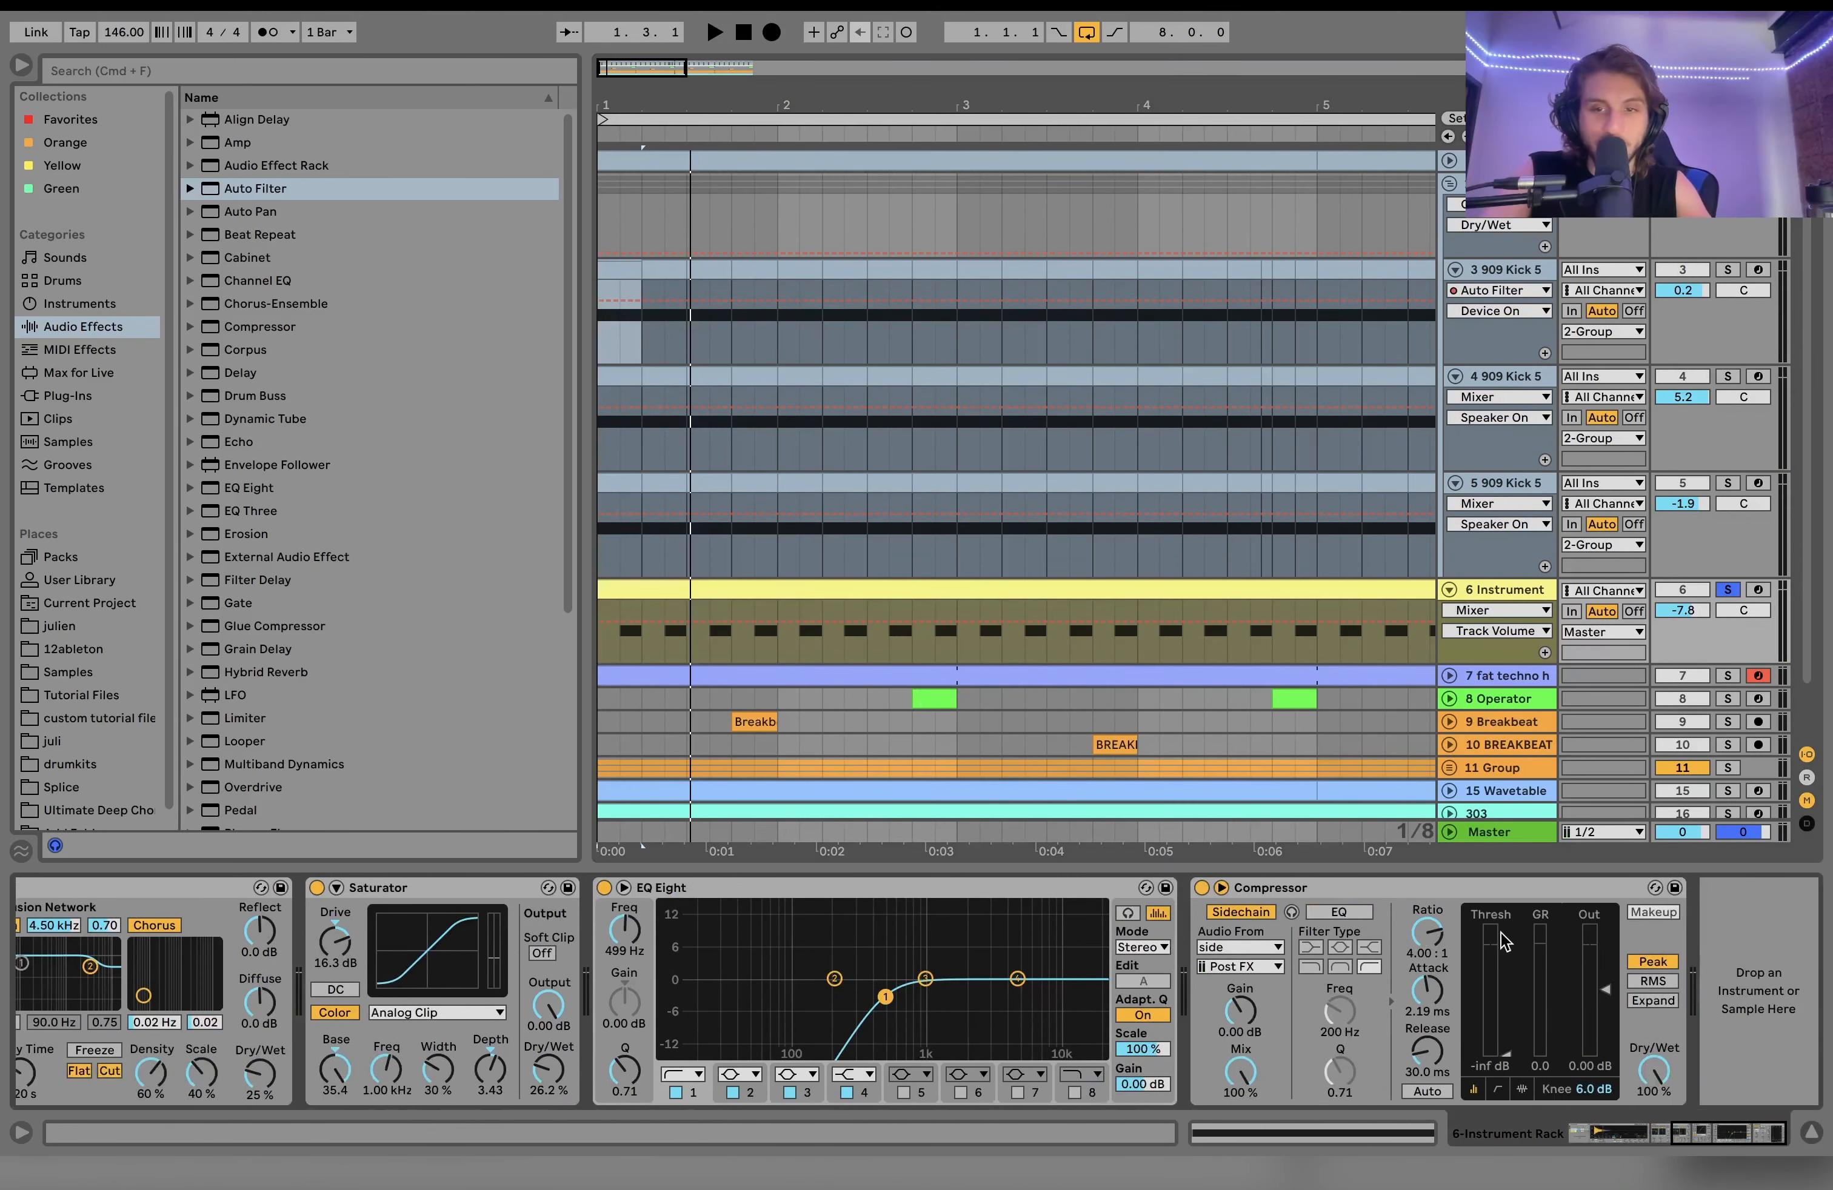
Step: Solo and unfold track 7, play it together with soloed track 6, and show its fat techno hat 26 sample device
left_click(1728, 676)
key("space")
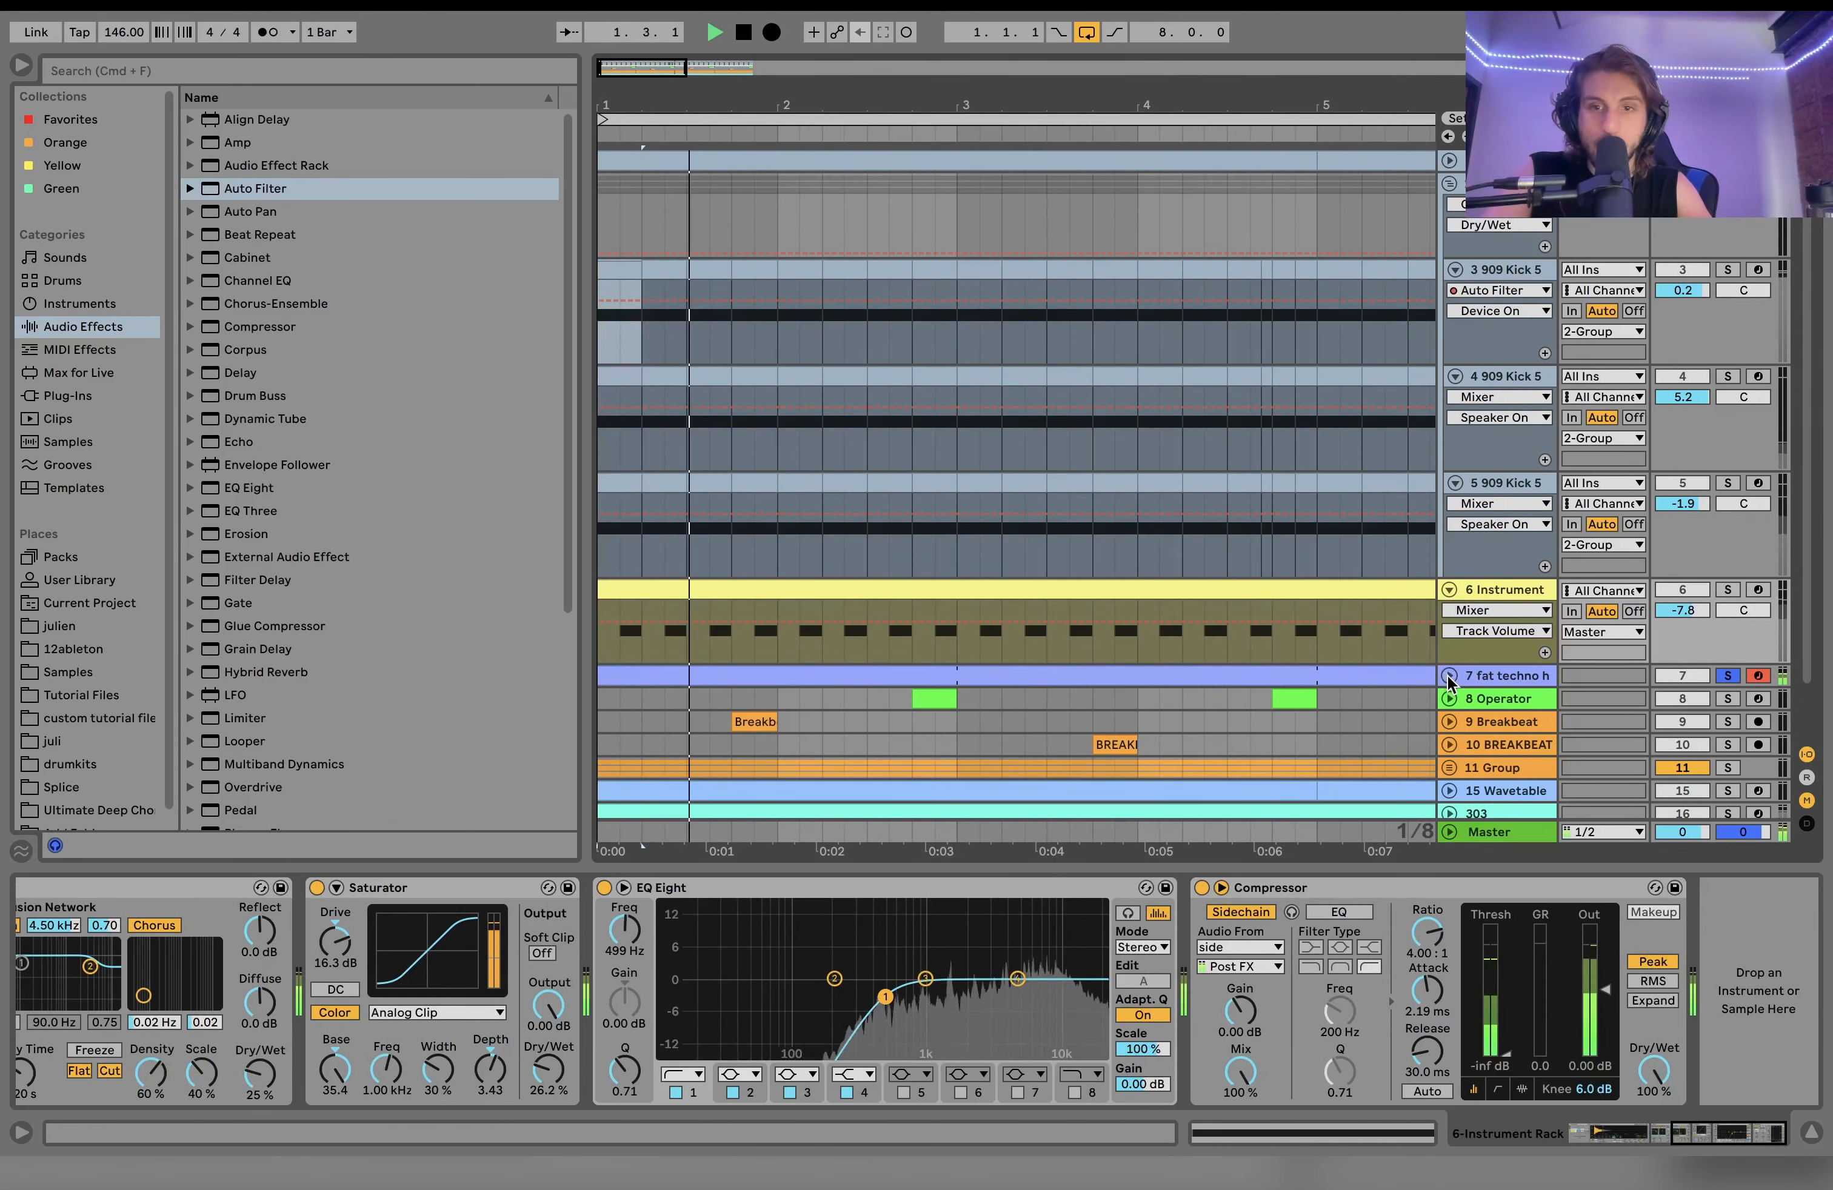
left_click(1449, 676)
key("space")
left_click(1728, 590, "super")
key("space")
scroll(1733, 587, "down", 4)
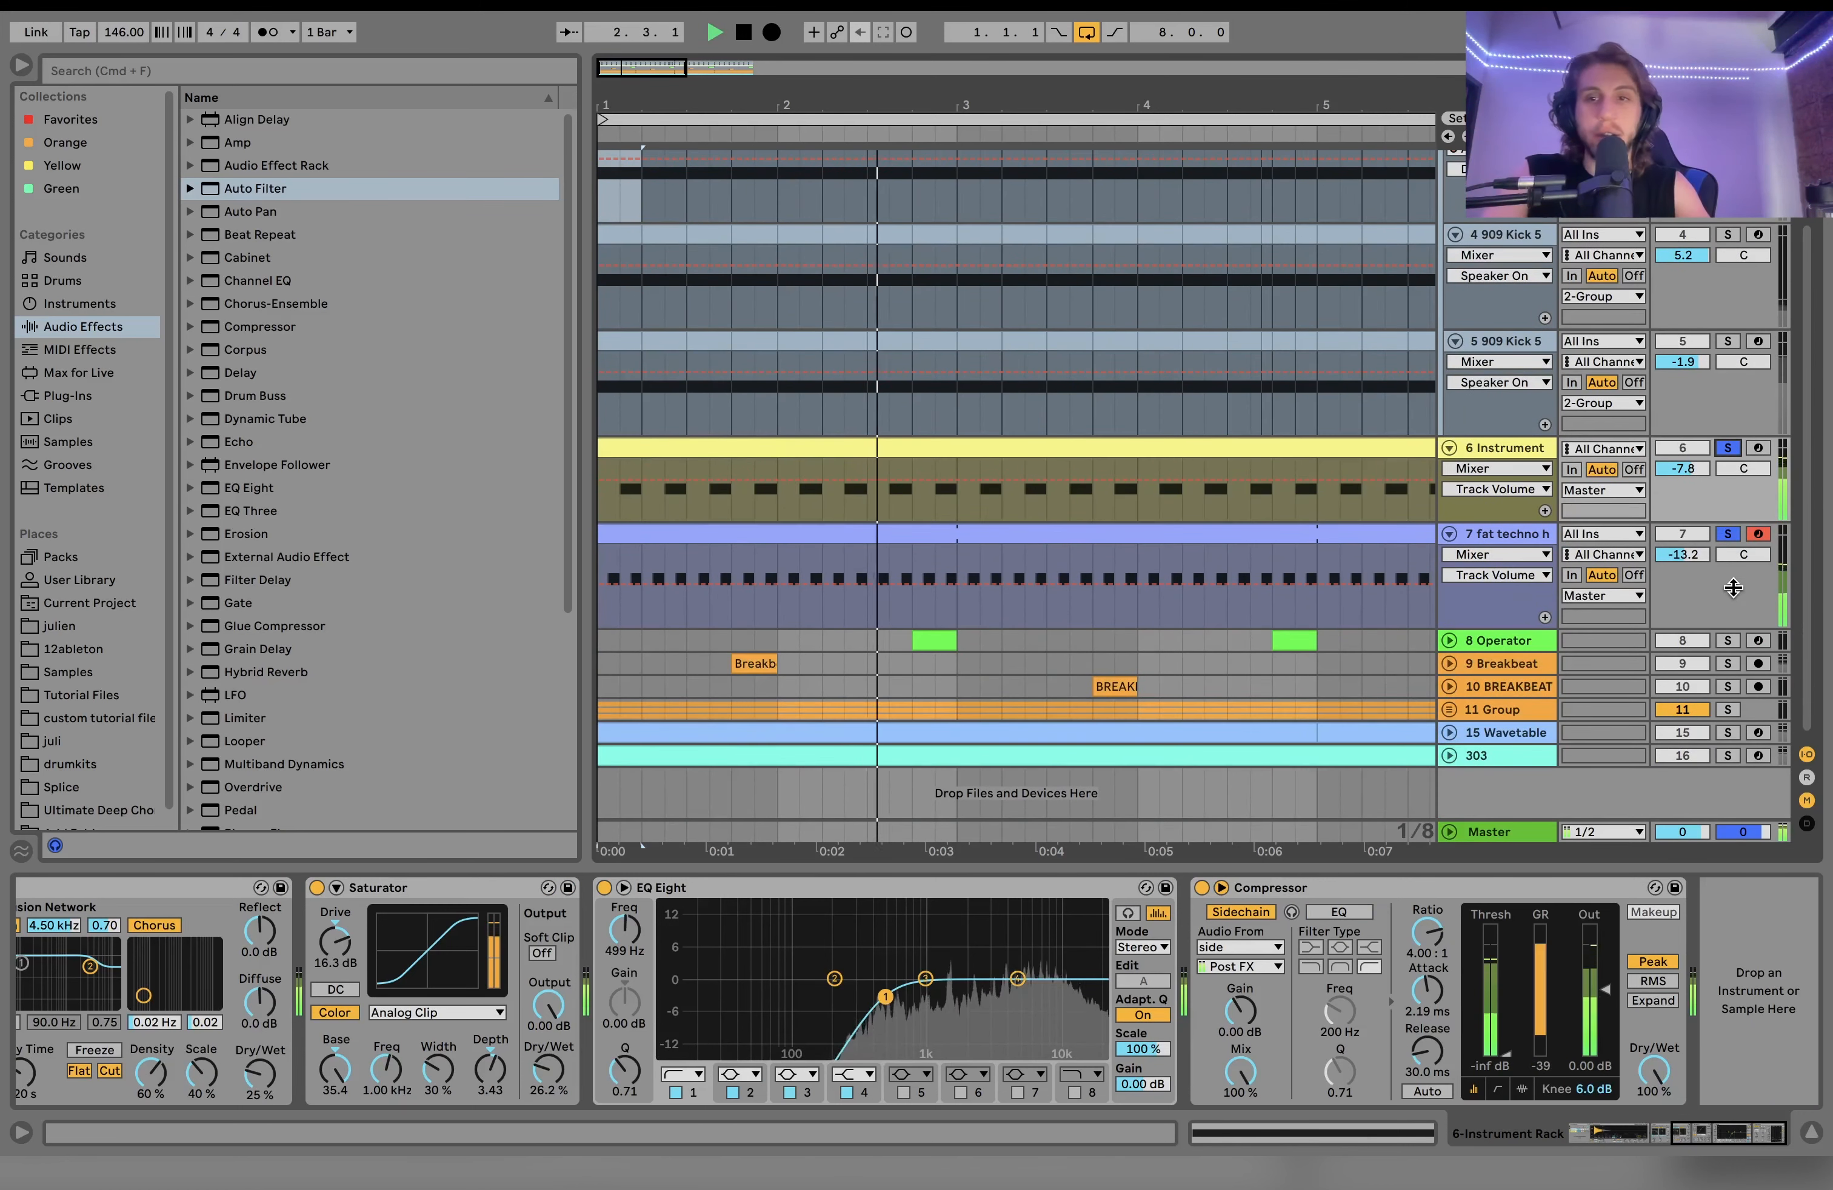
left_click(1509, 545)
key("space")
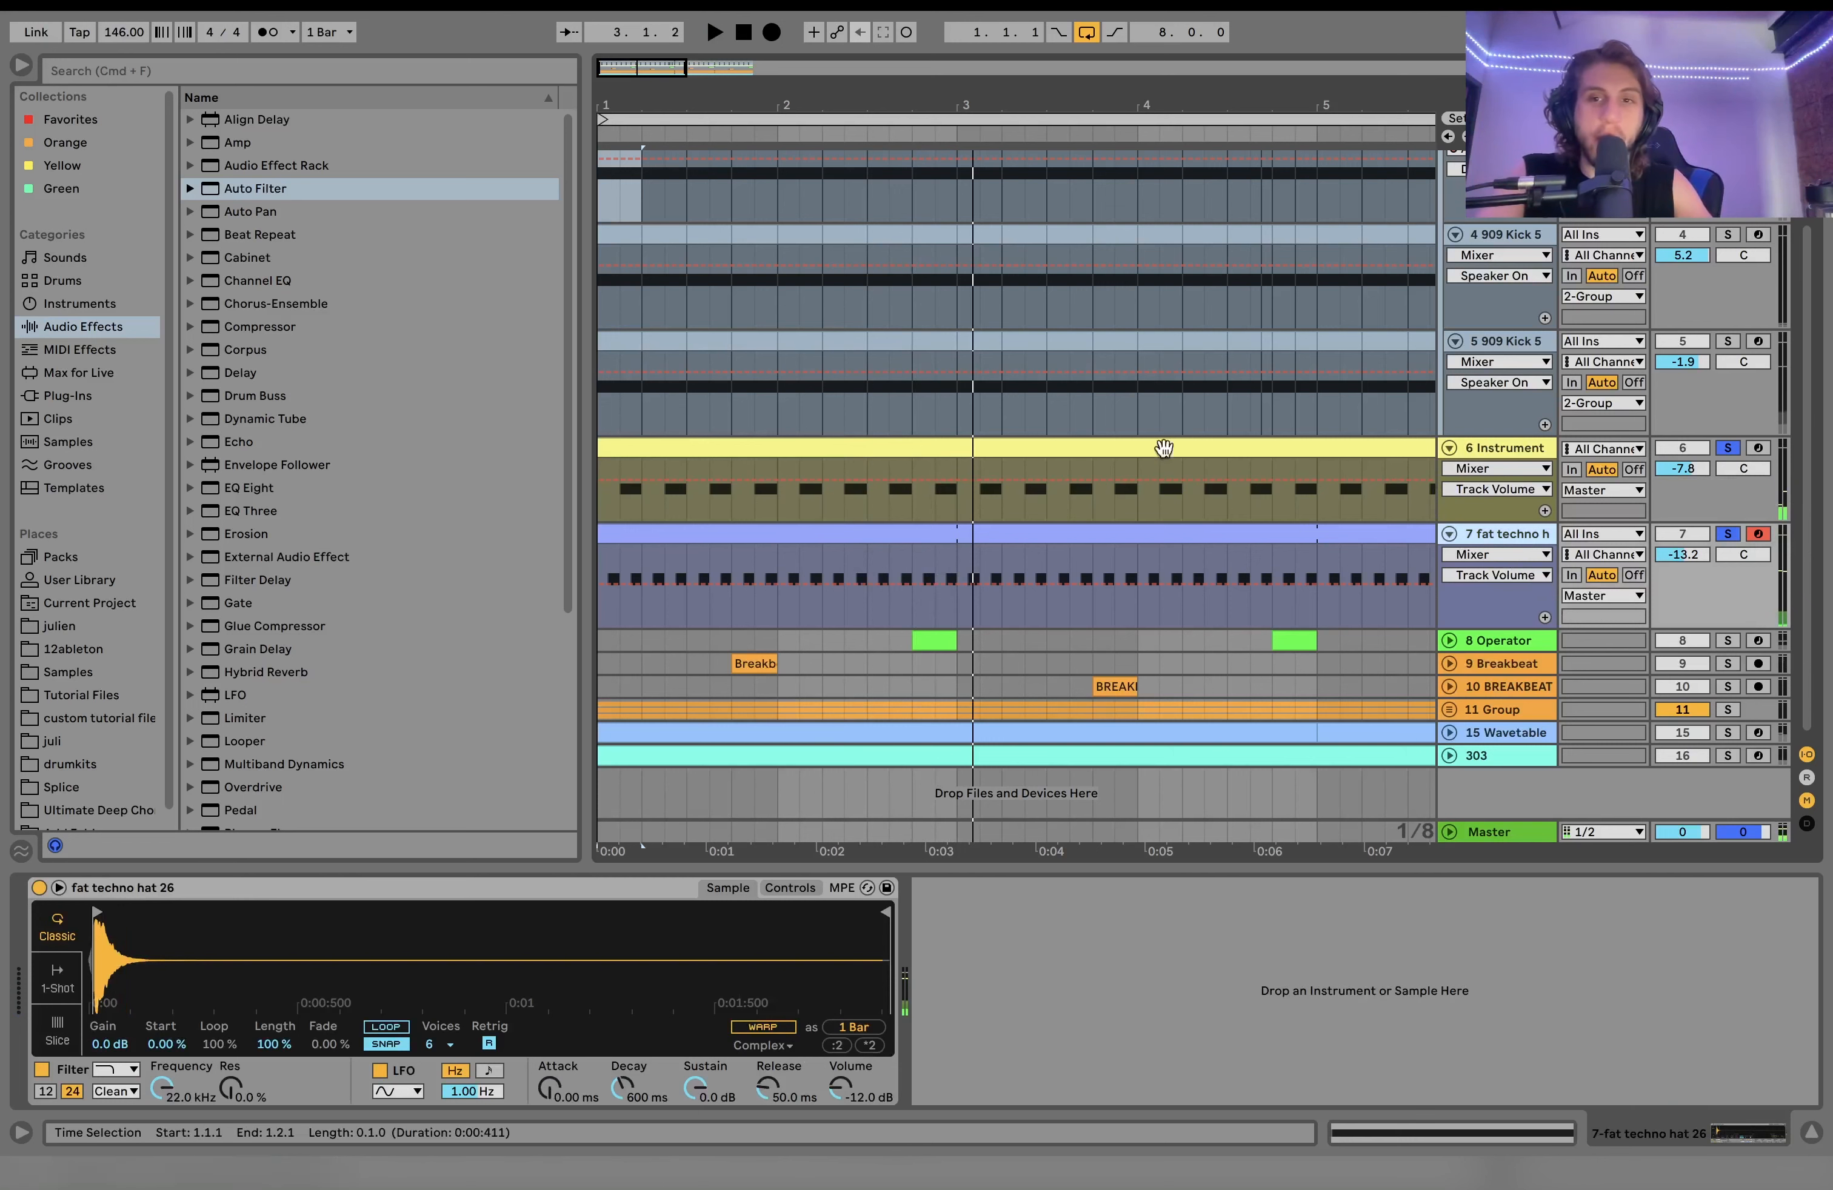
Step: Solo tracks 8, 9 and 10 together and play from the first Breakbeat clip, showing the two breakbeat tracks' device chains
left_click(1727, 643)
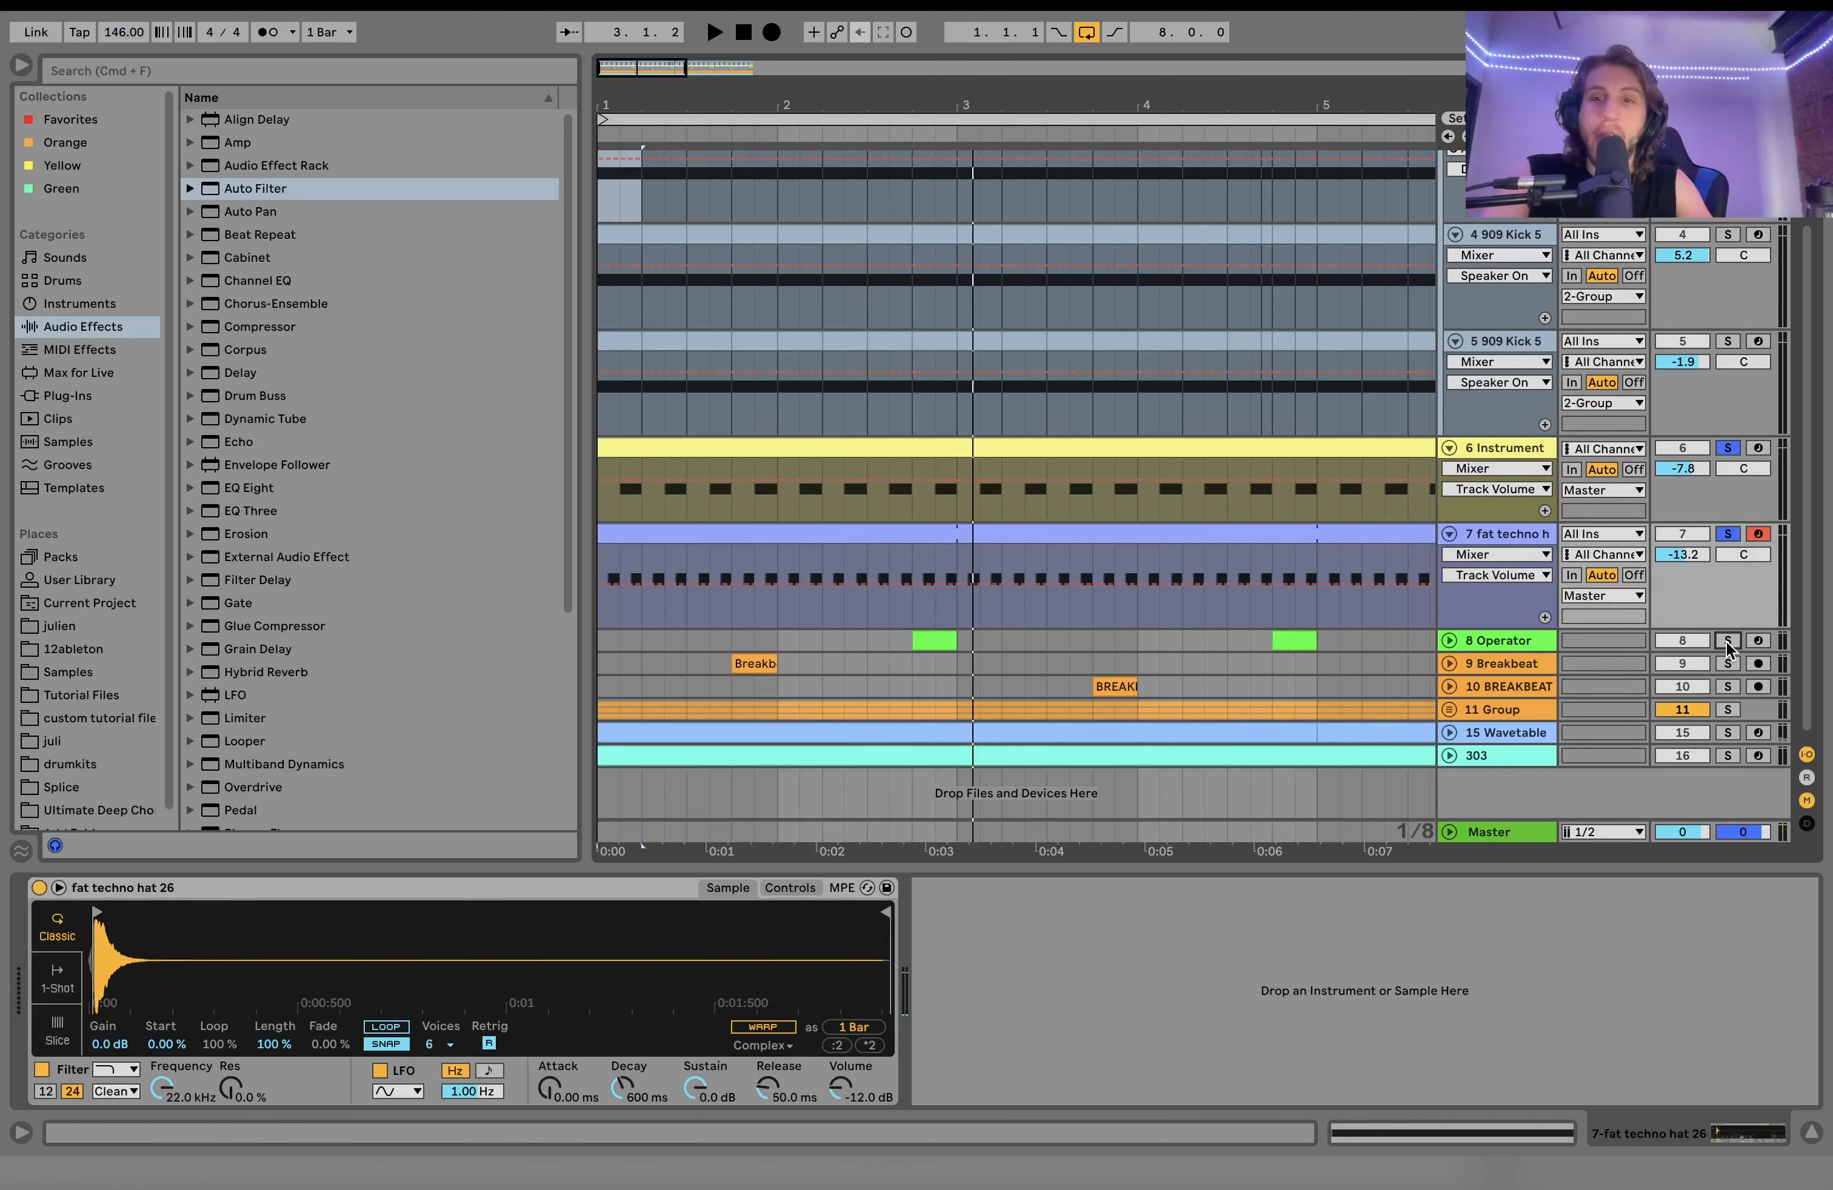
left_click(1728, 687)
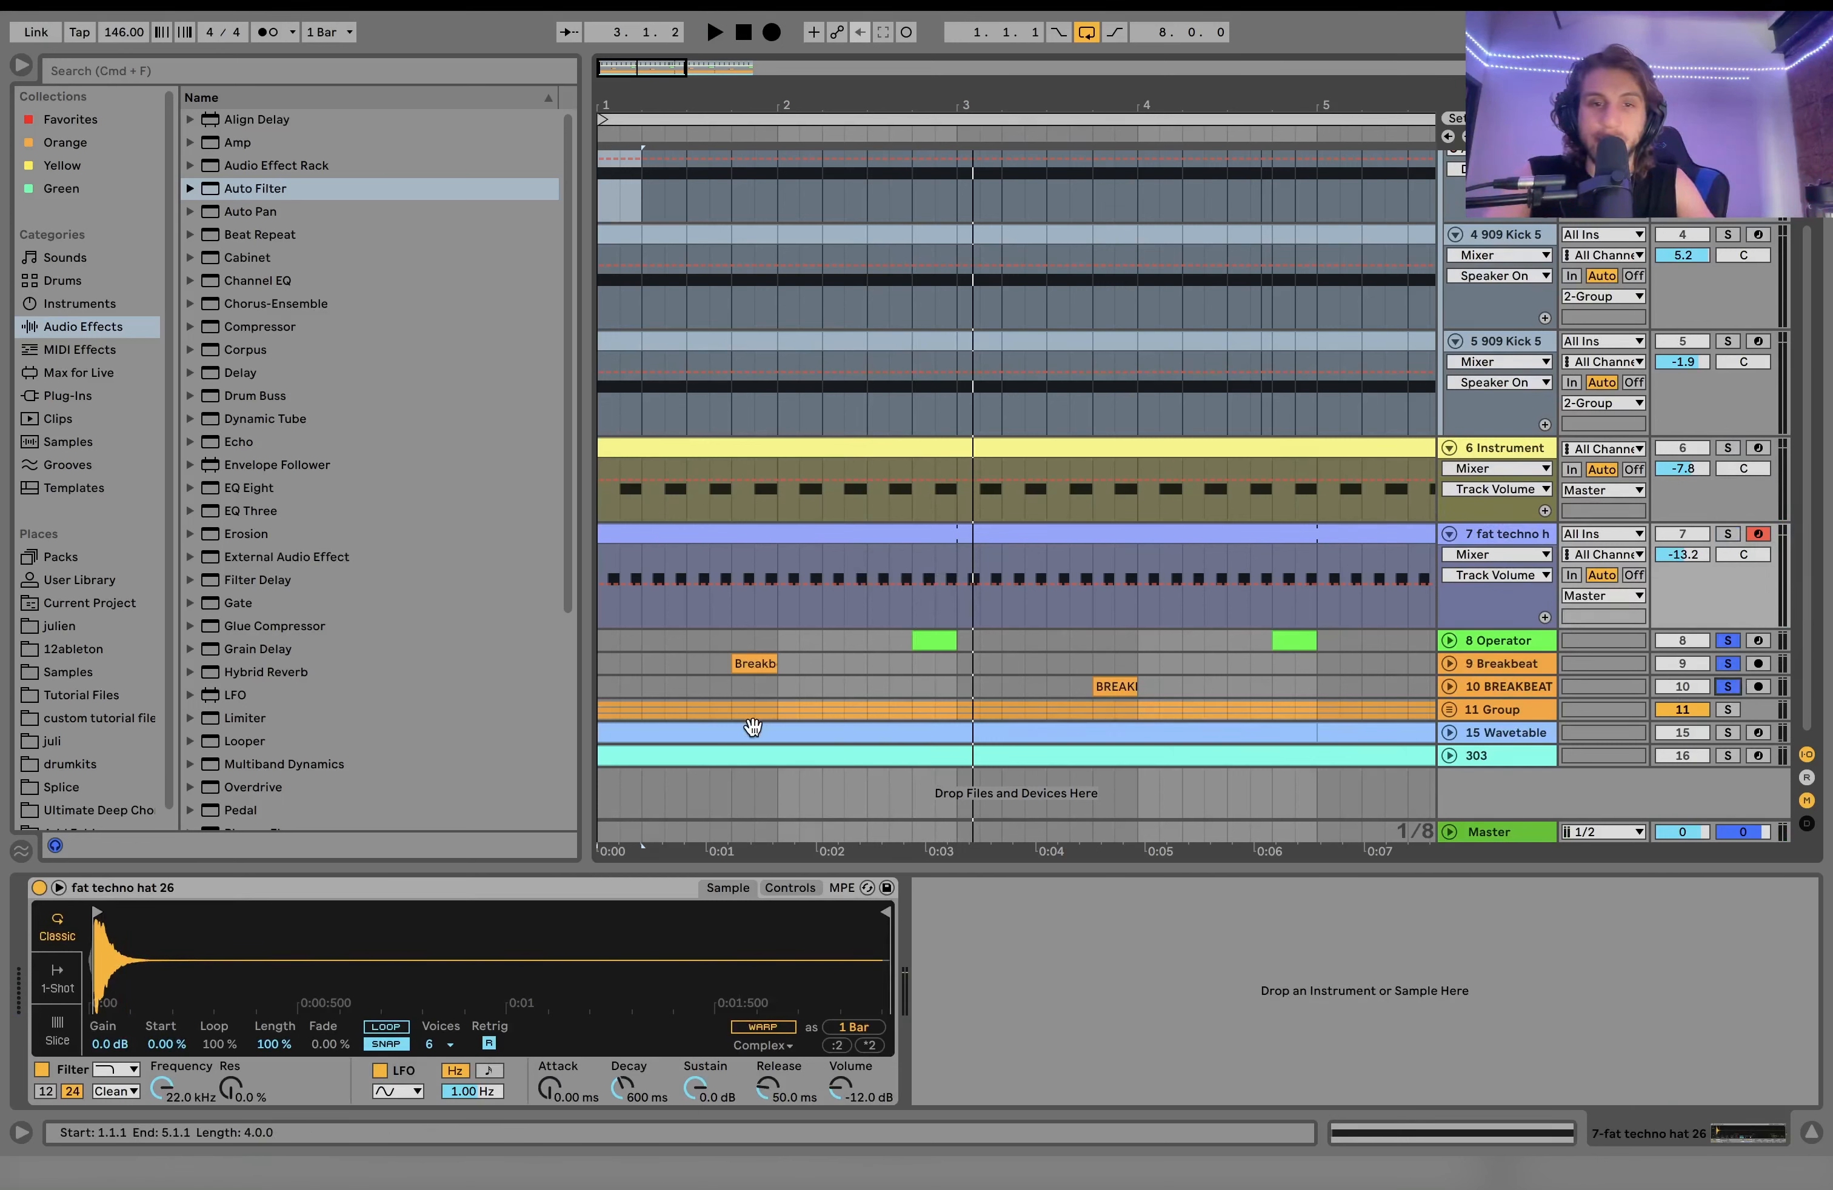
left_click(752, 663)
key("space")
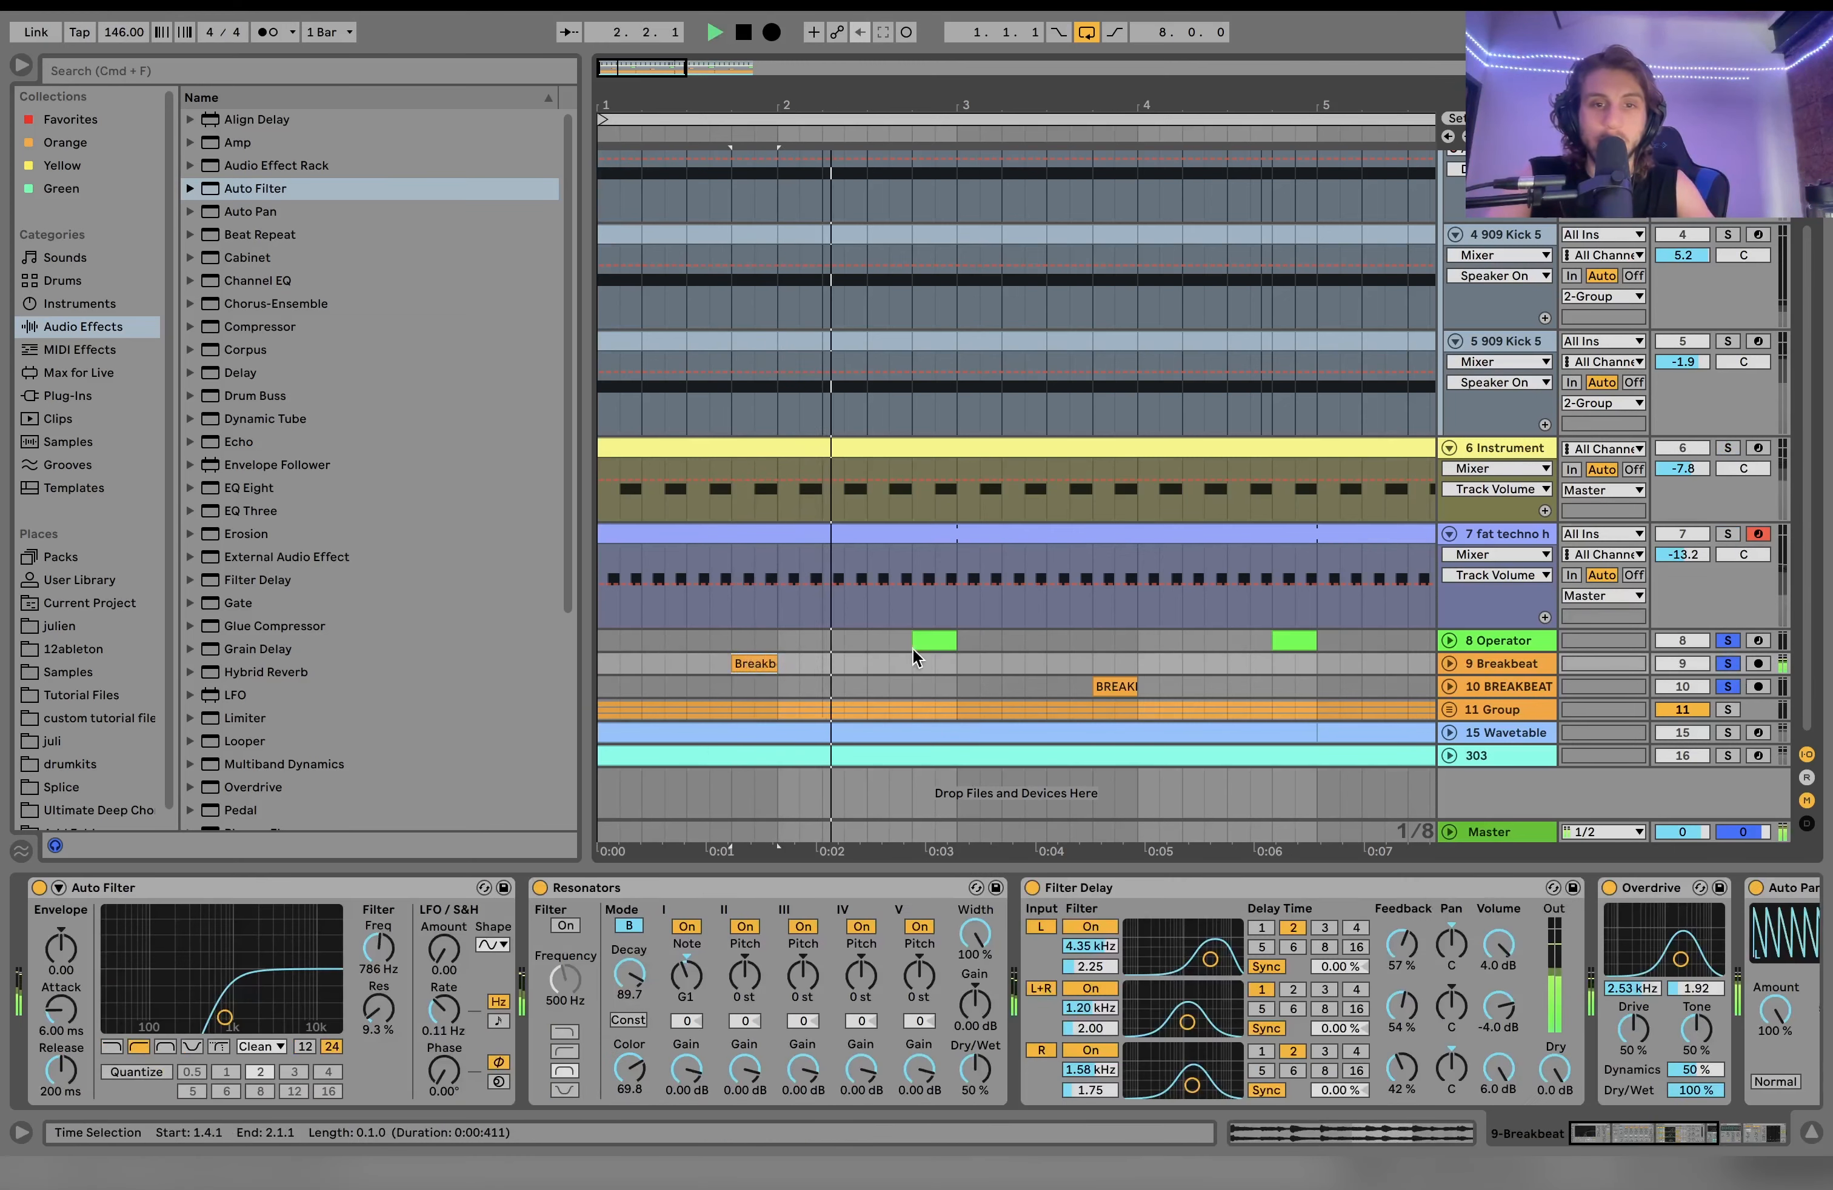
left_click(931, 638)
left_click(1117, 686)
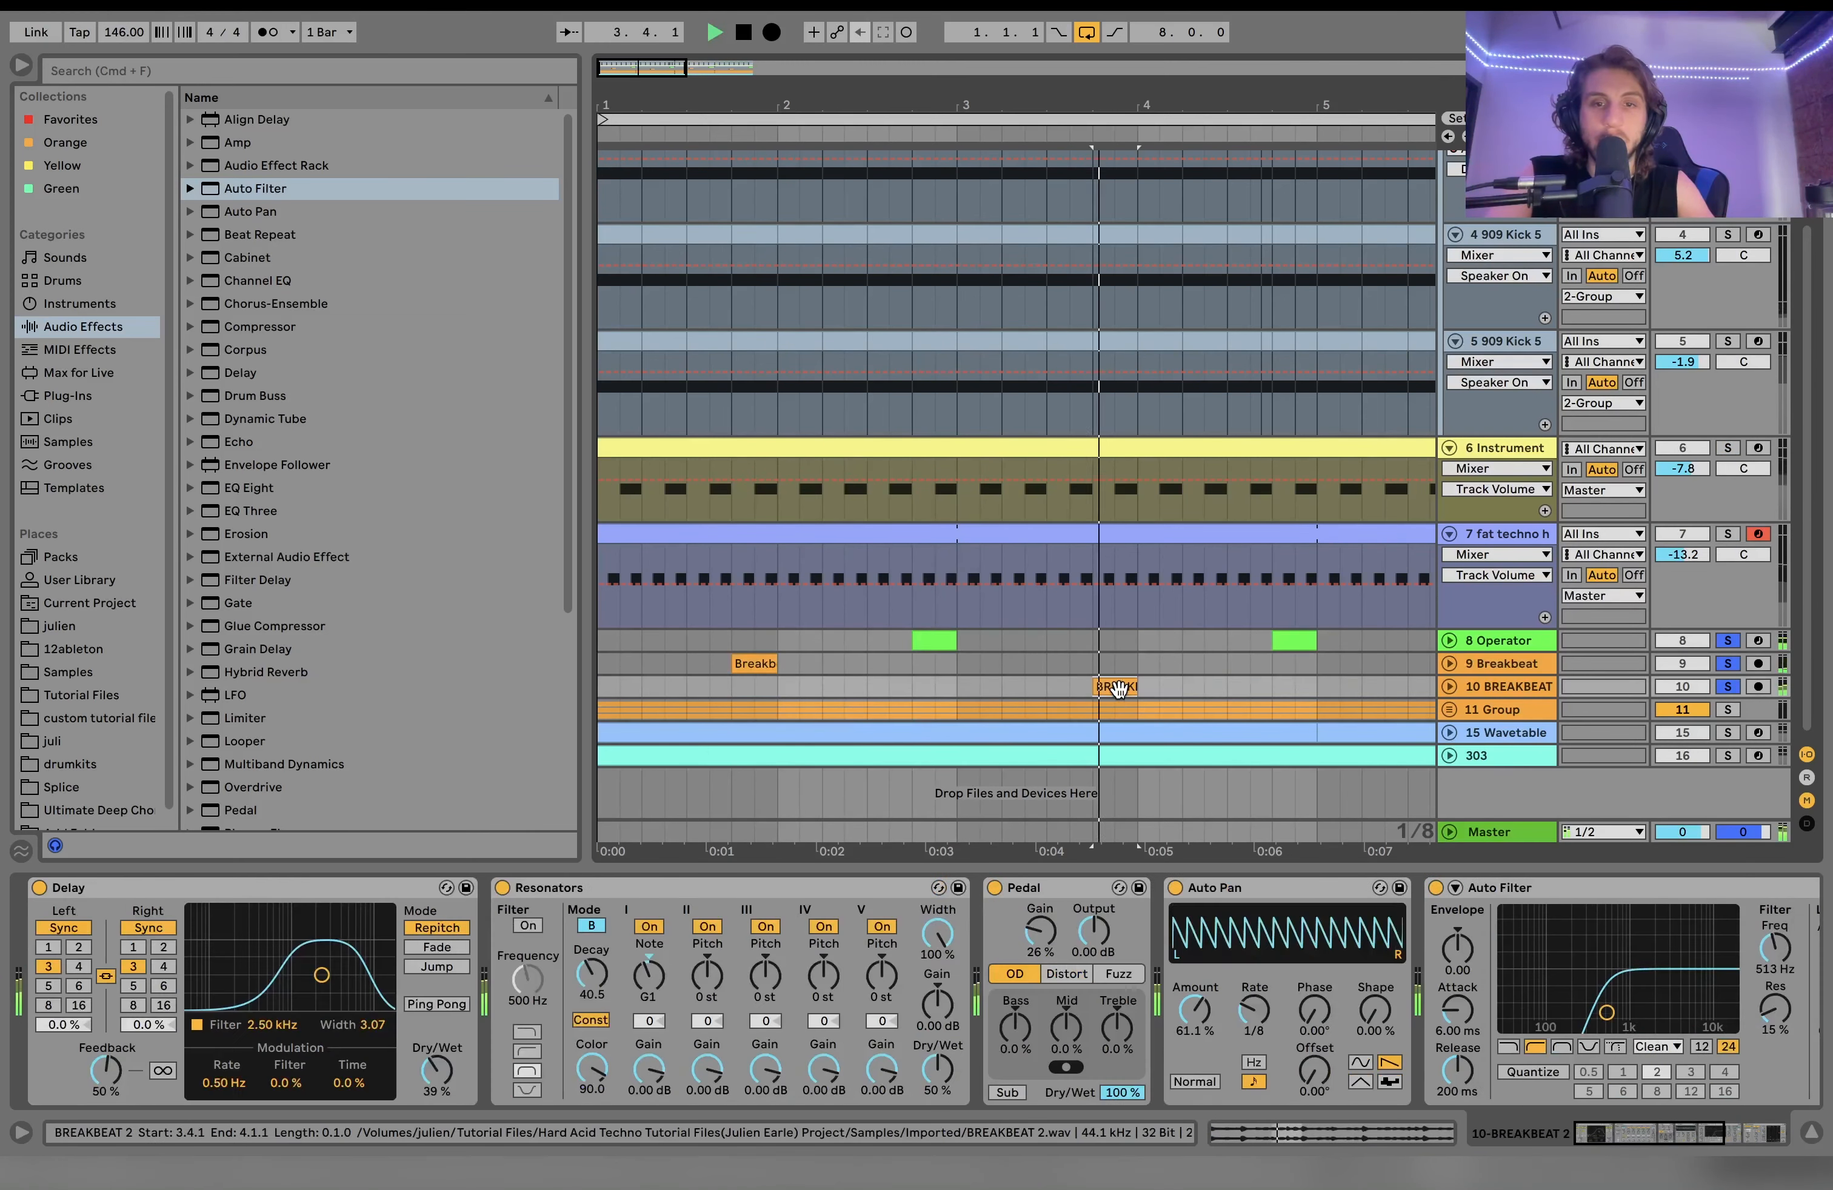
Step: Unfold track 10 BREAKBEAT 2 and play the soloed Operator and breakbeats with the kicks from bar 1
left_click(1449, 687)
scroll(1343, 679, "down", 5)
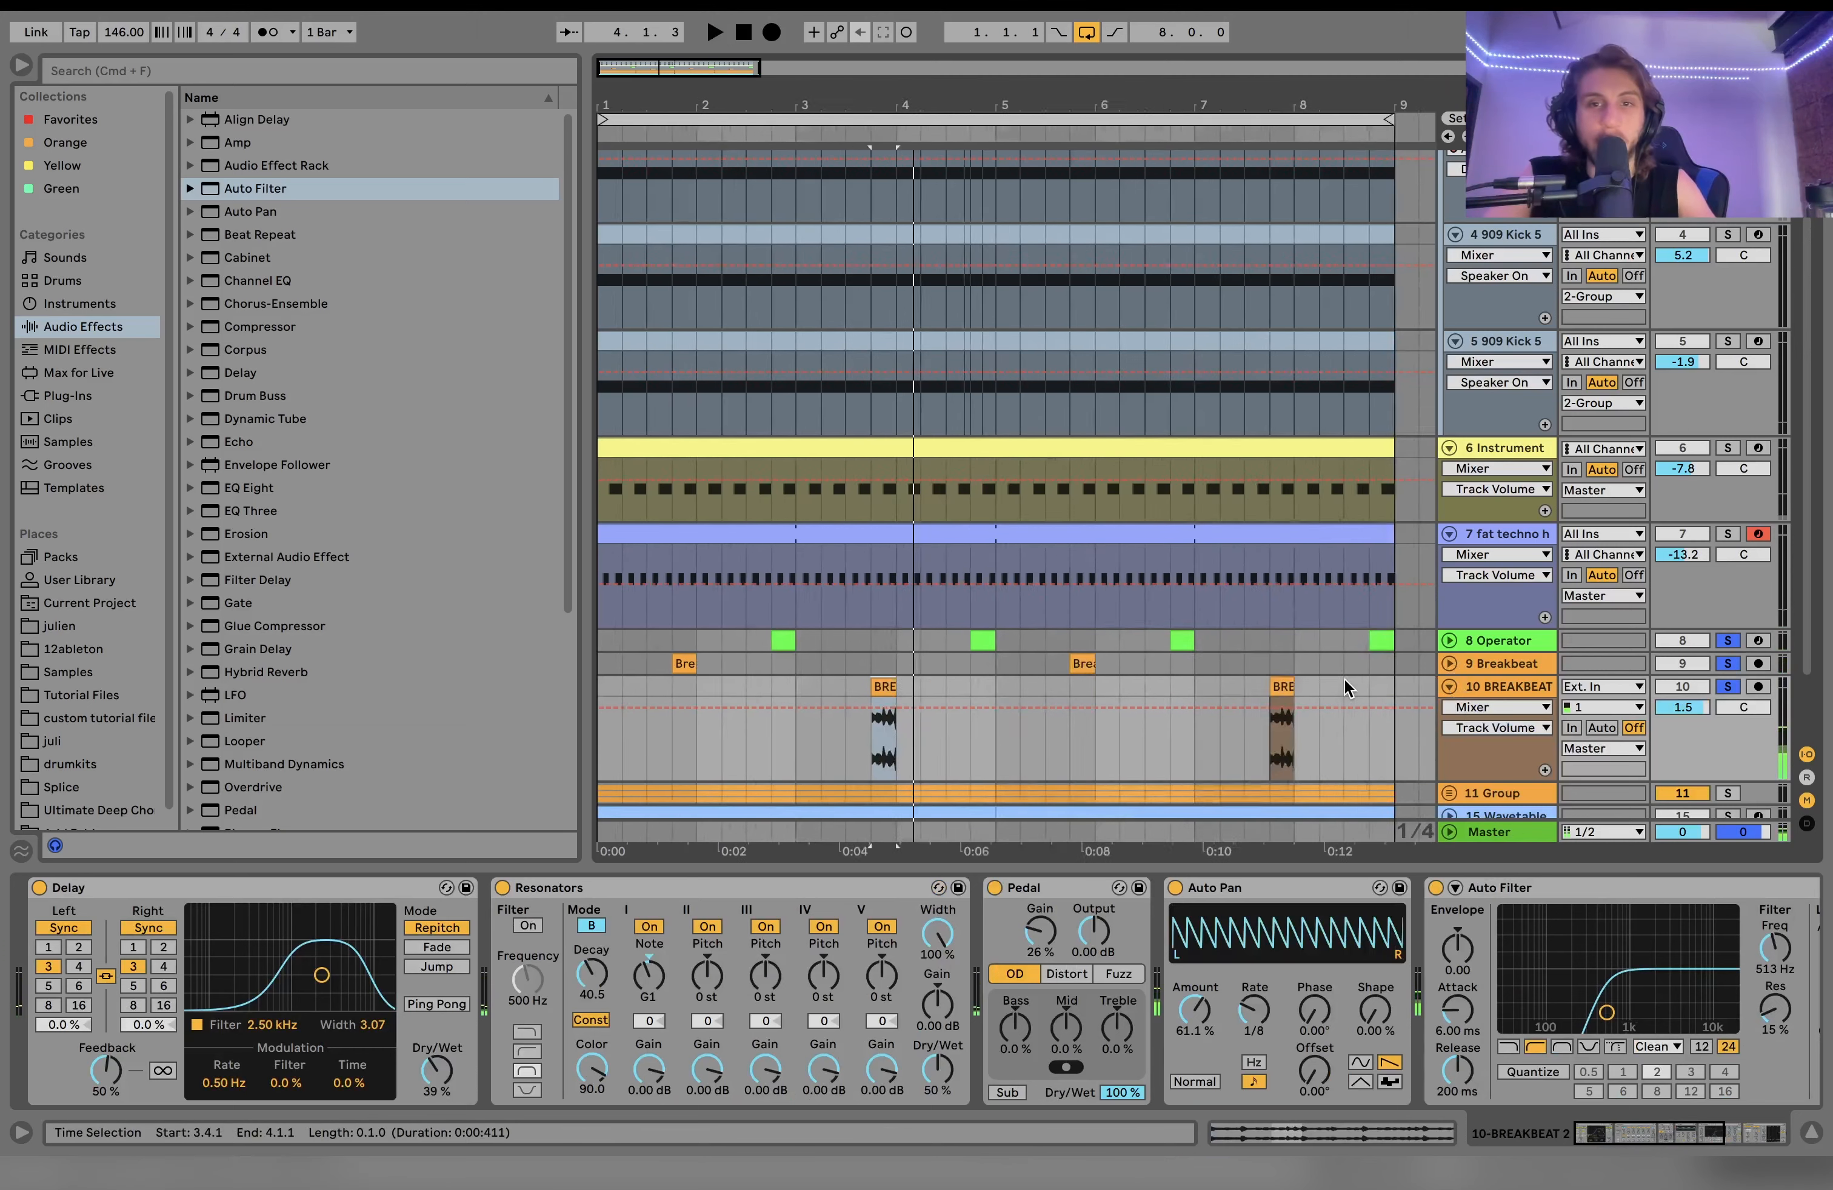
scroll(1343, 679, "up", 4)
scroll(770, 588, "down", 3)
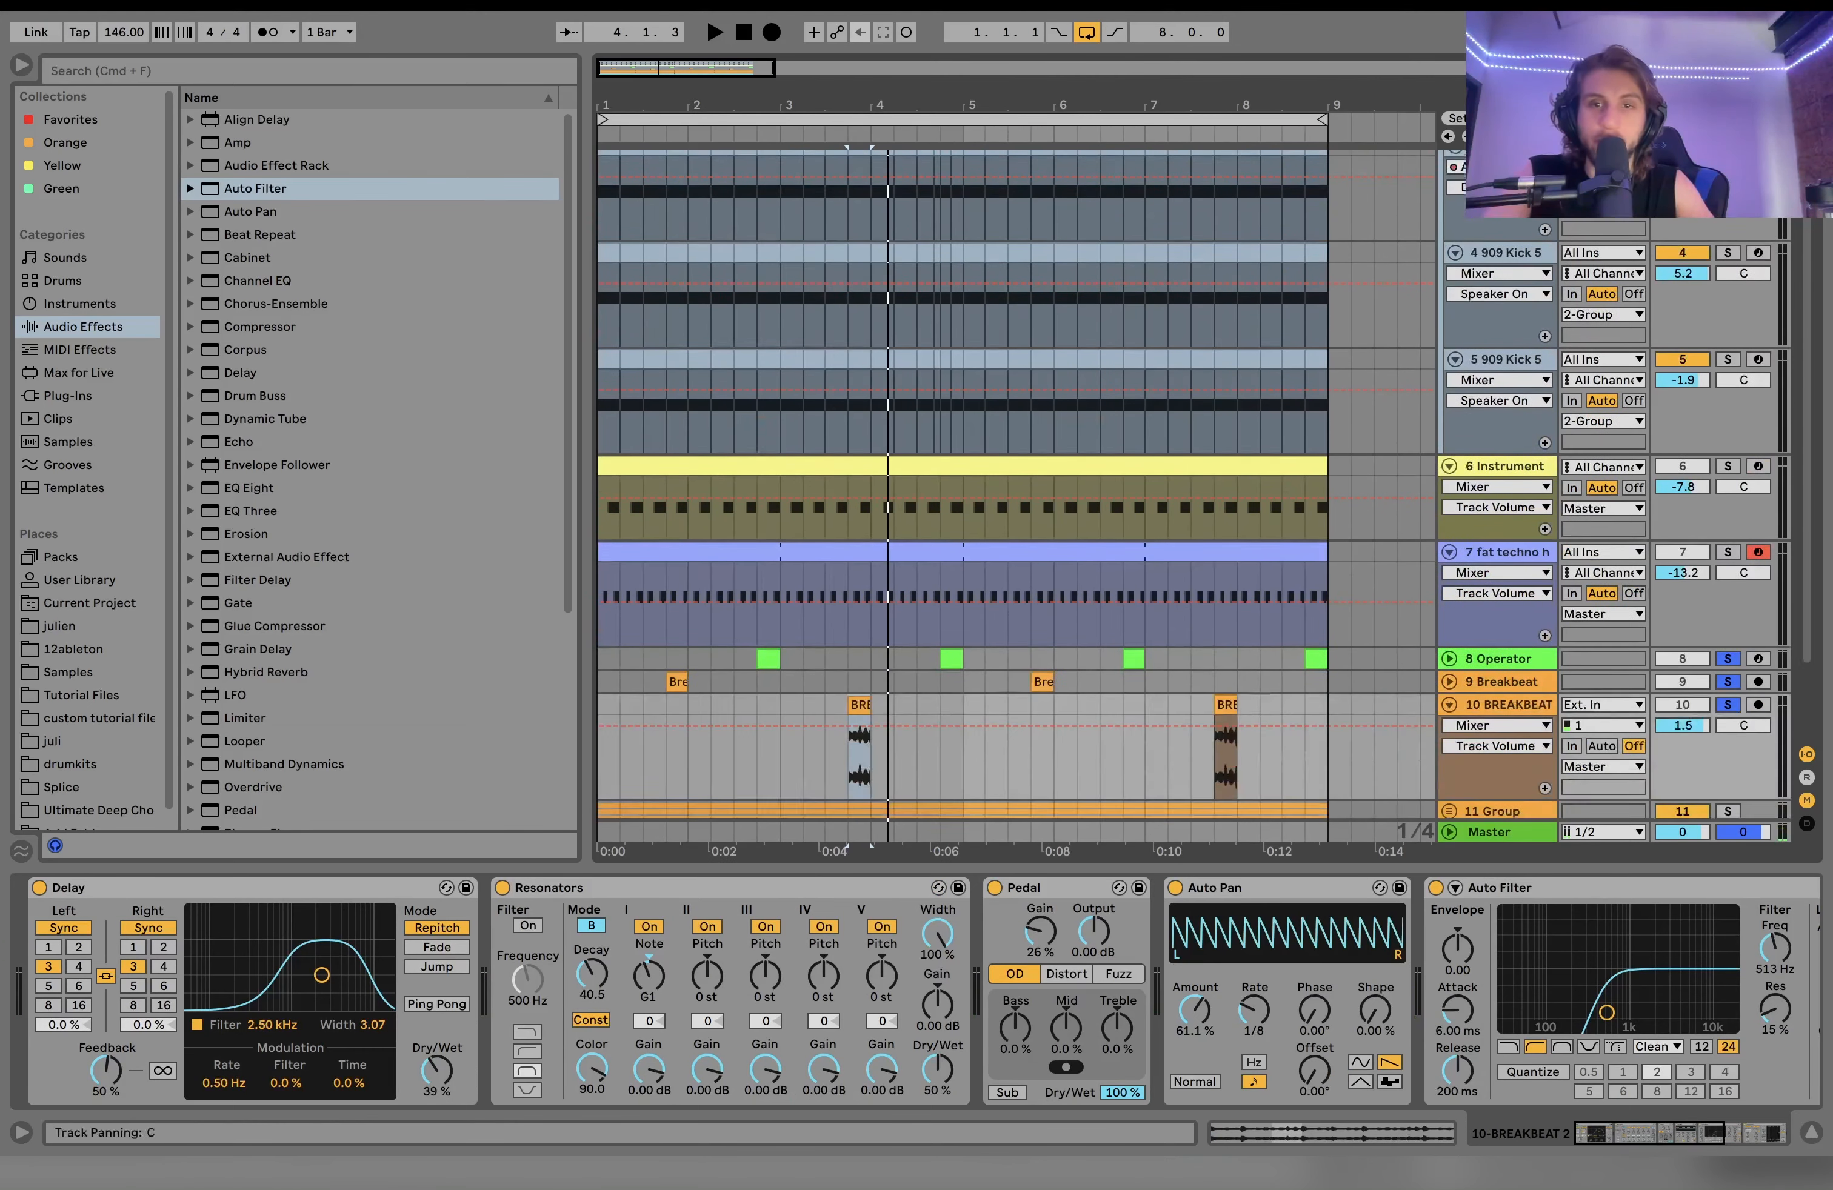
left_click(599, 589)
key("space")
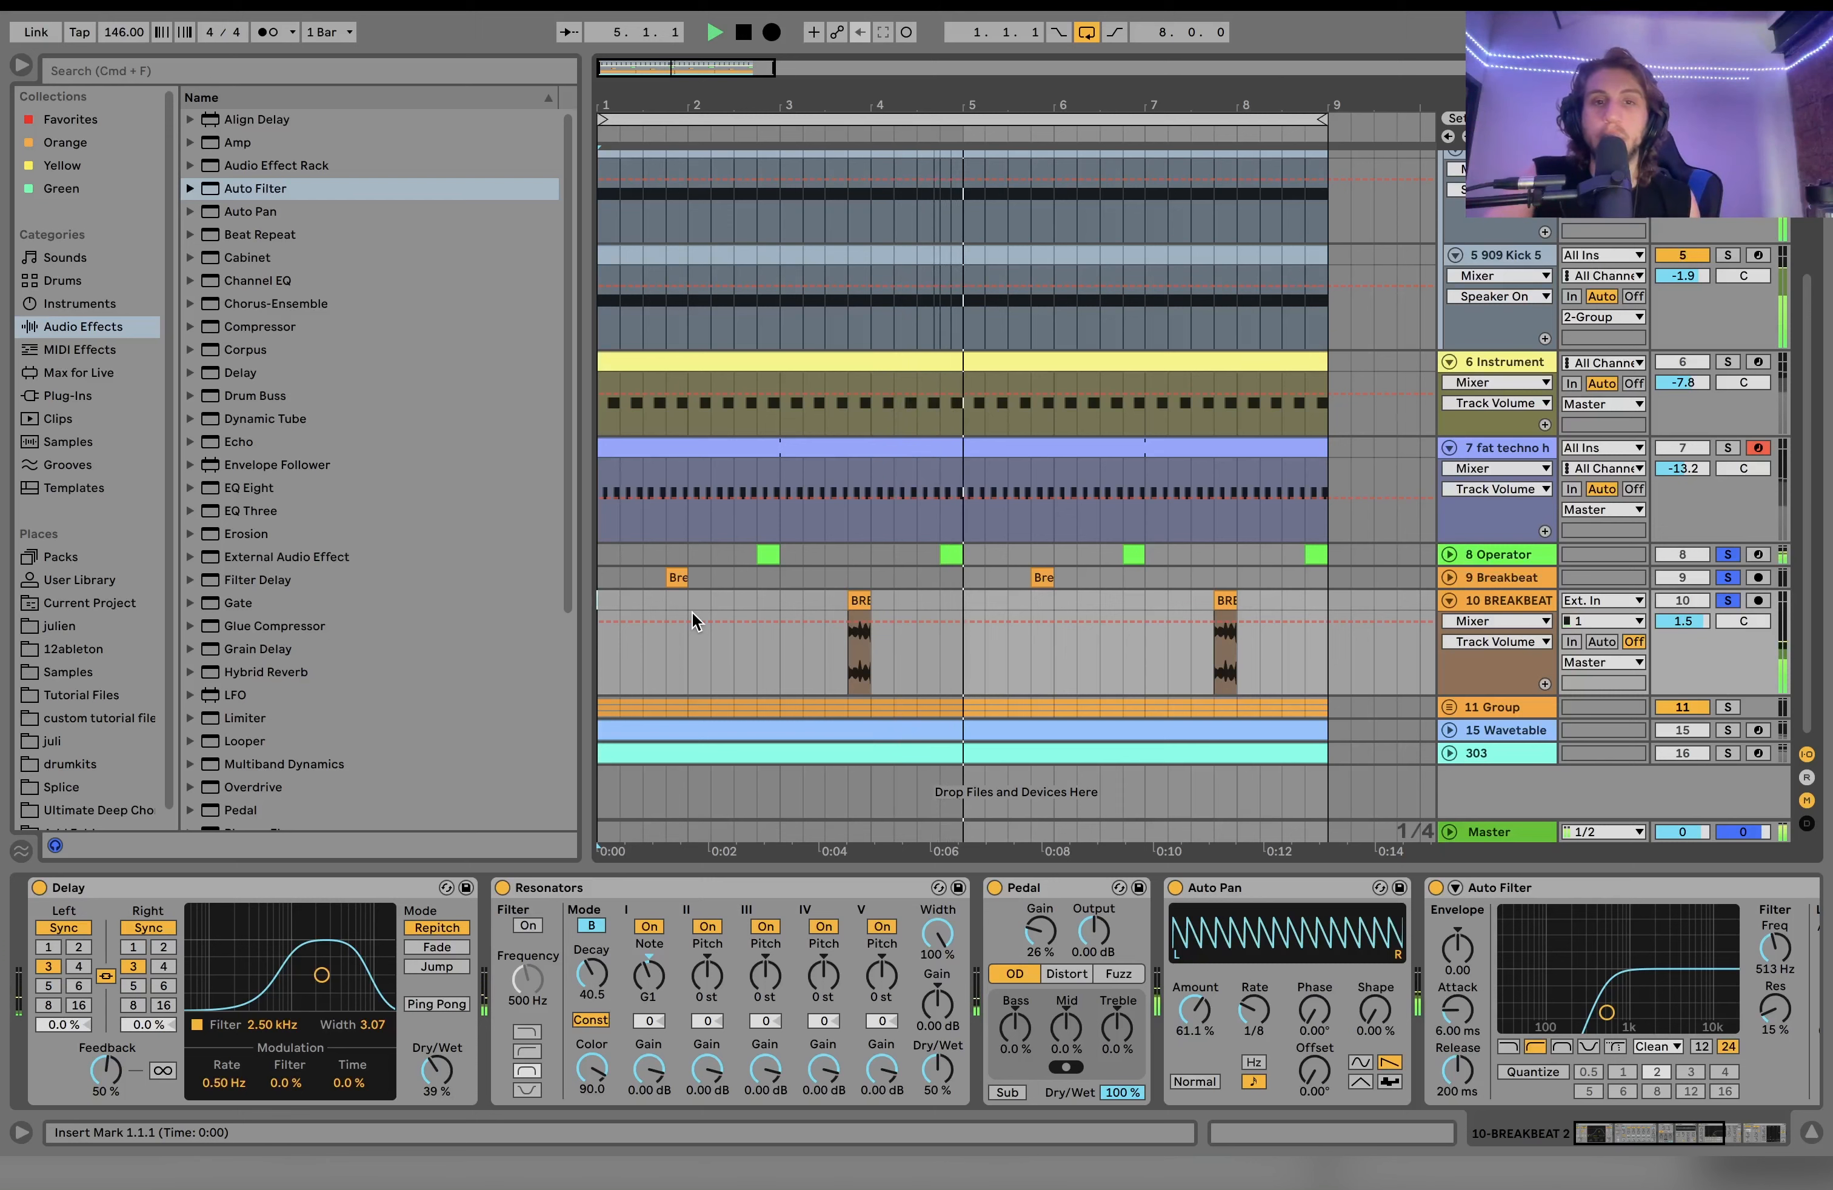
key("space")
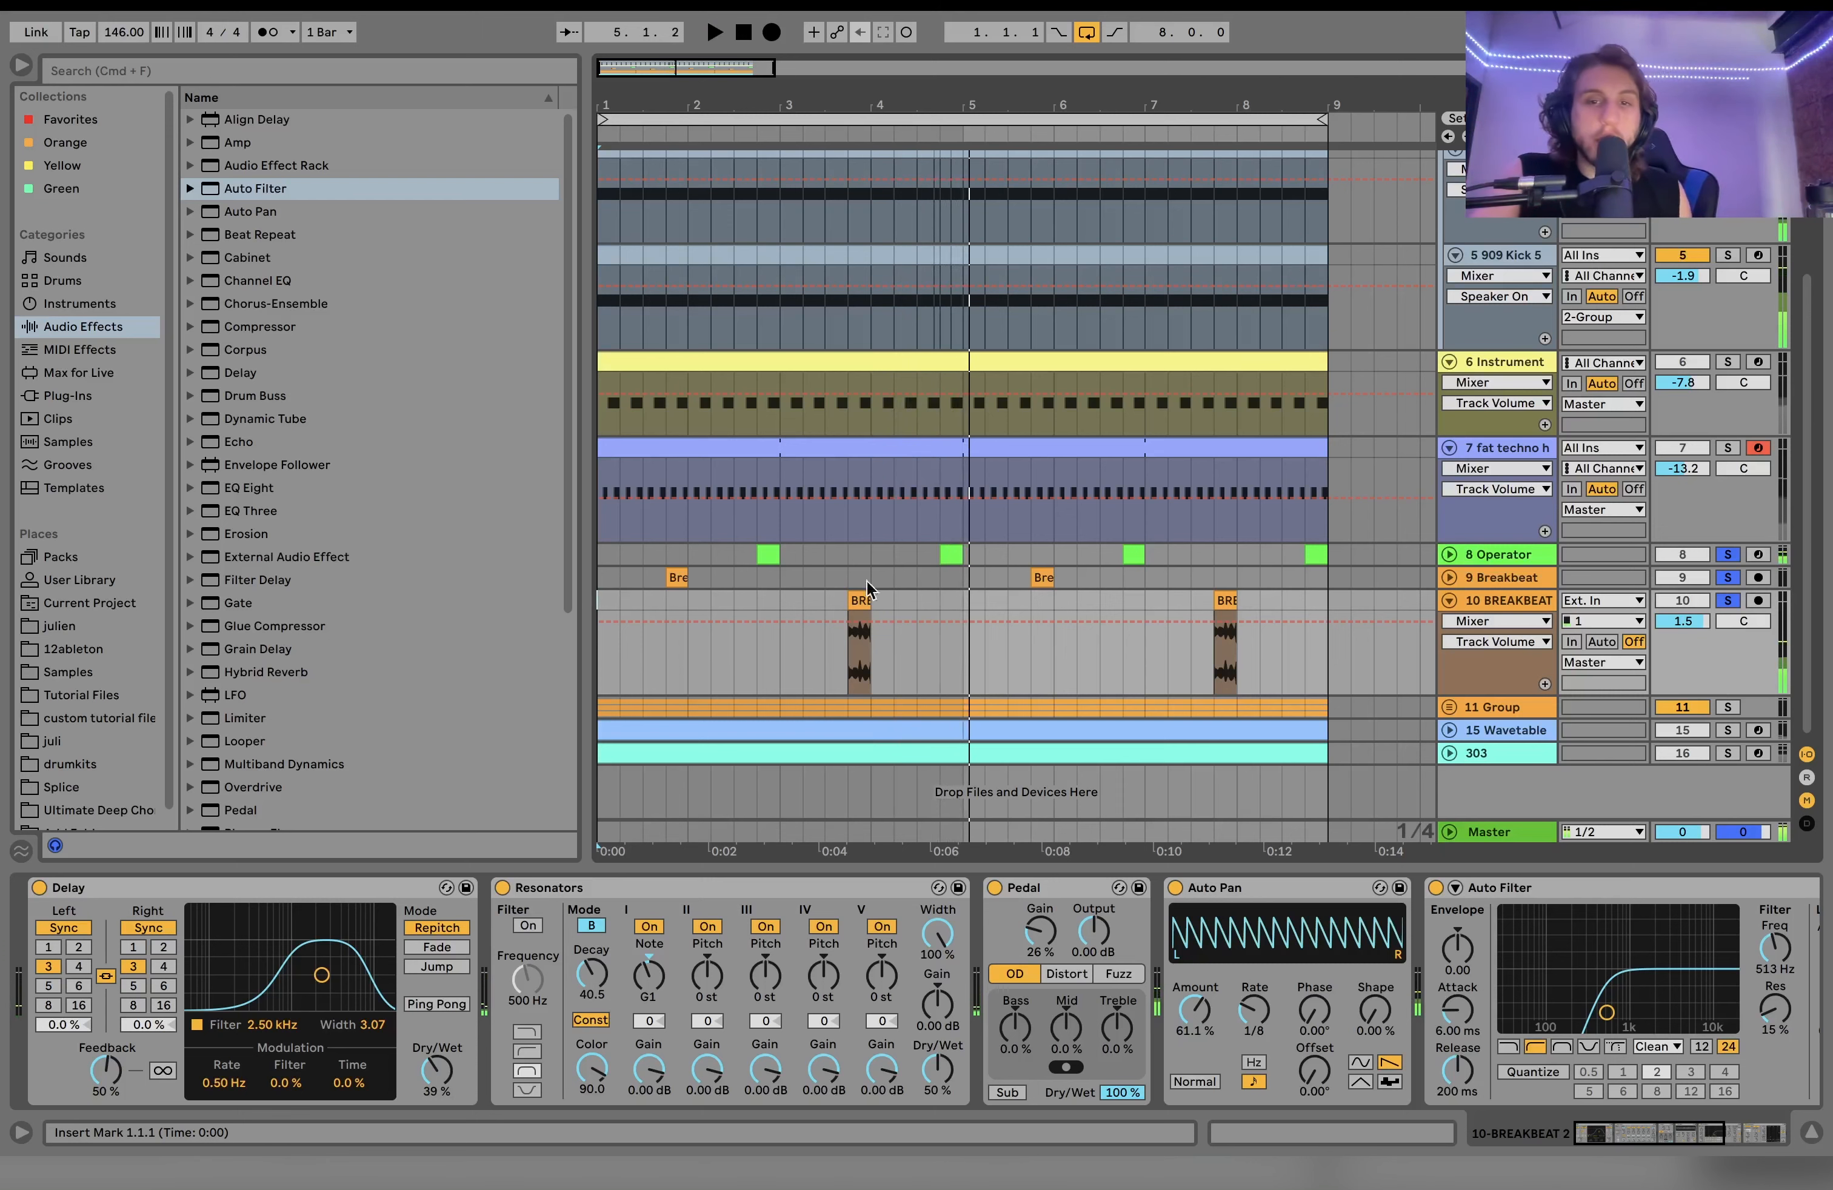
Step: Unfold track 8 Operator, audition its first clip alone, and examine its filter settings, Reverb, Auto Filter and sidechained Compressor
left_click(1500, 556)
left_click(1450, 554)
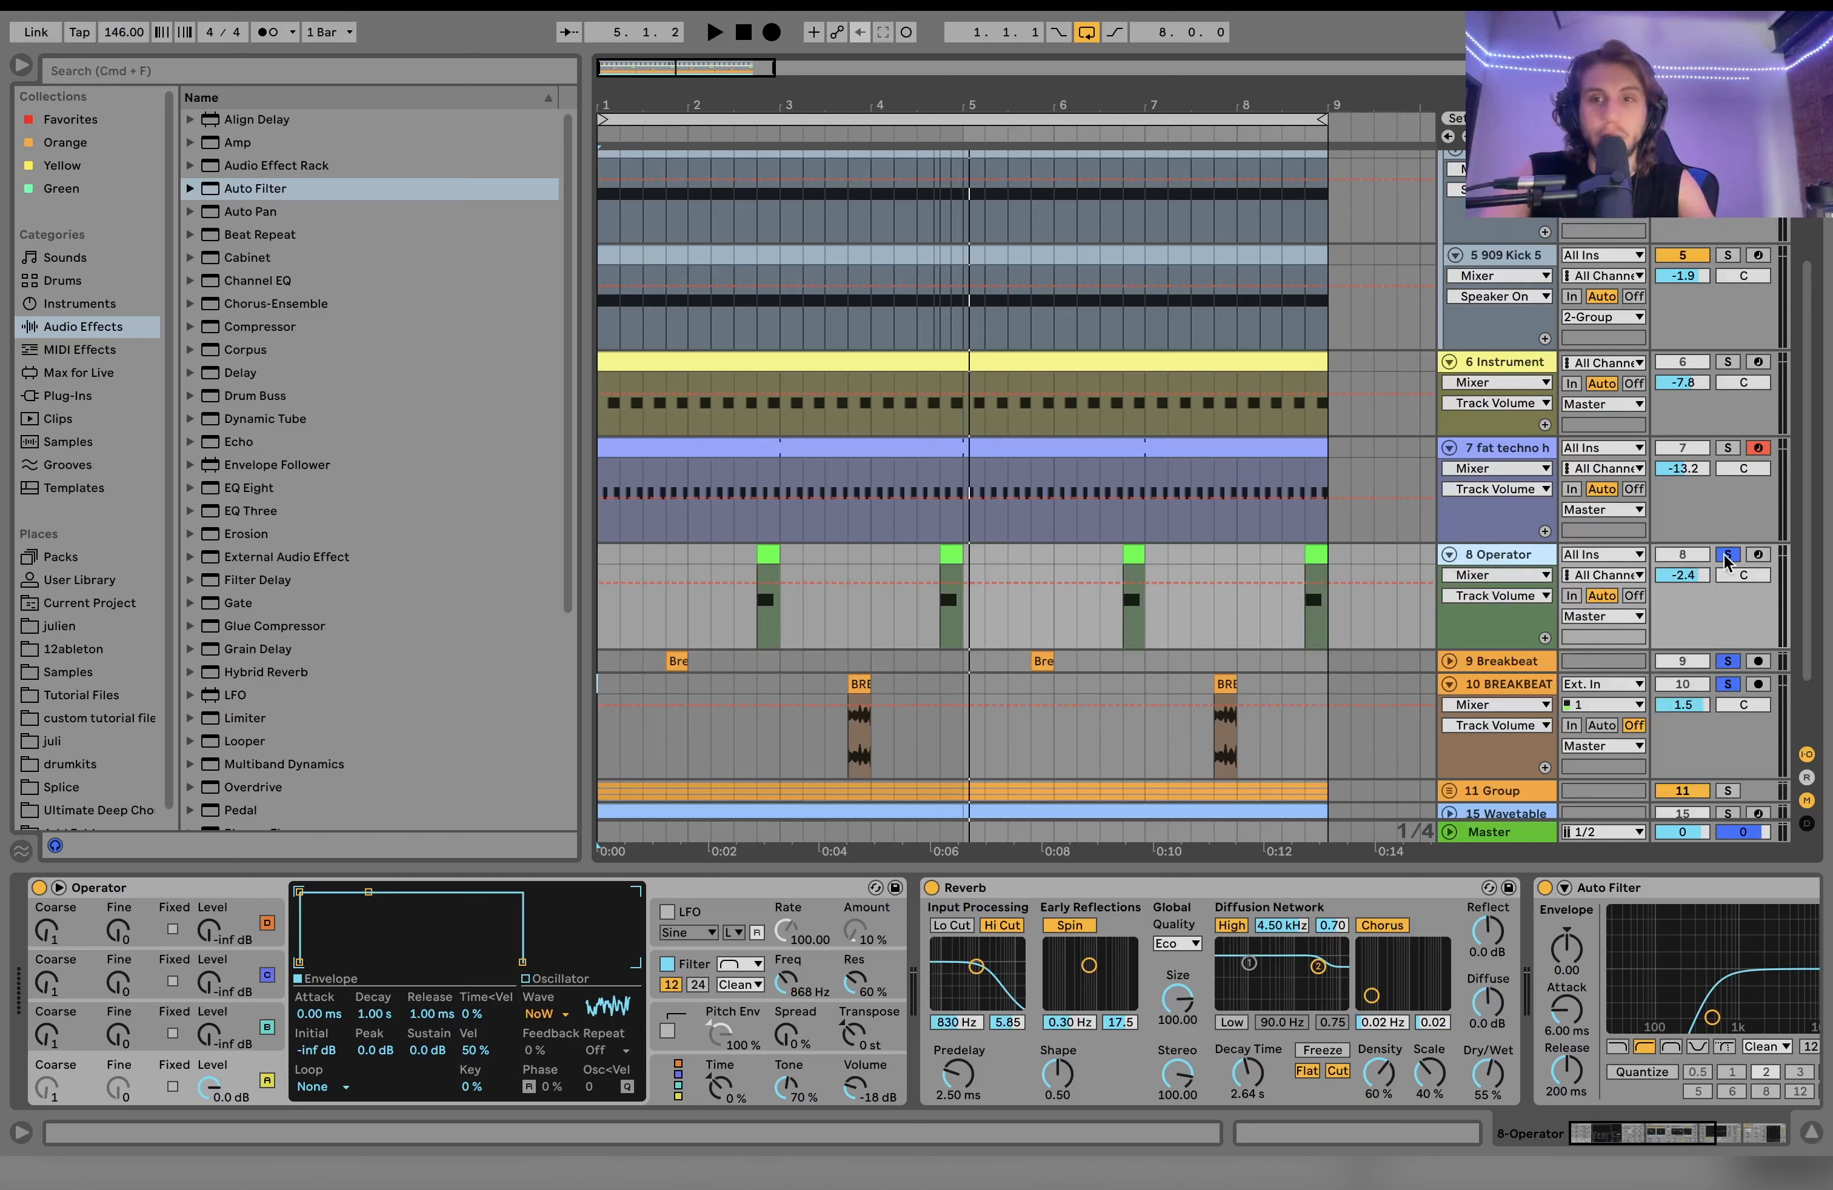
left_click(766, 554)
left_click(776, 572)
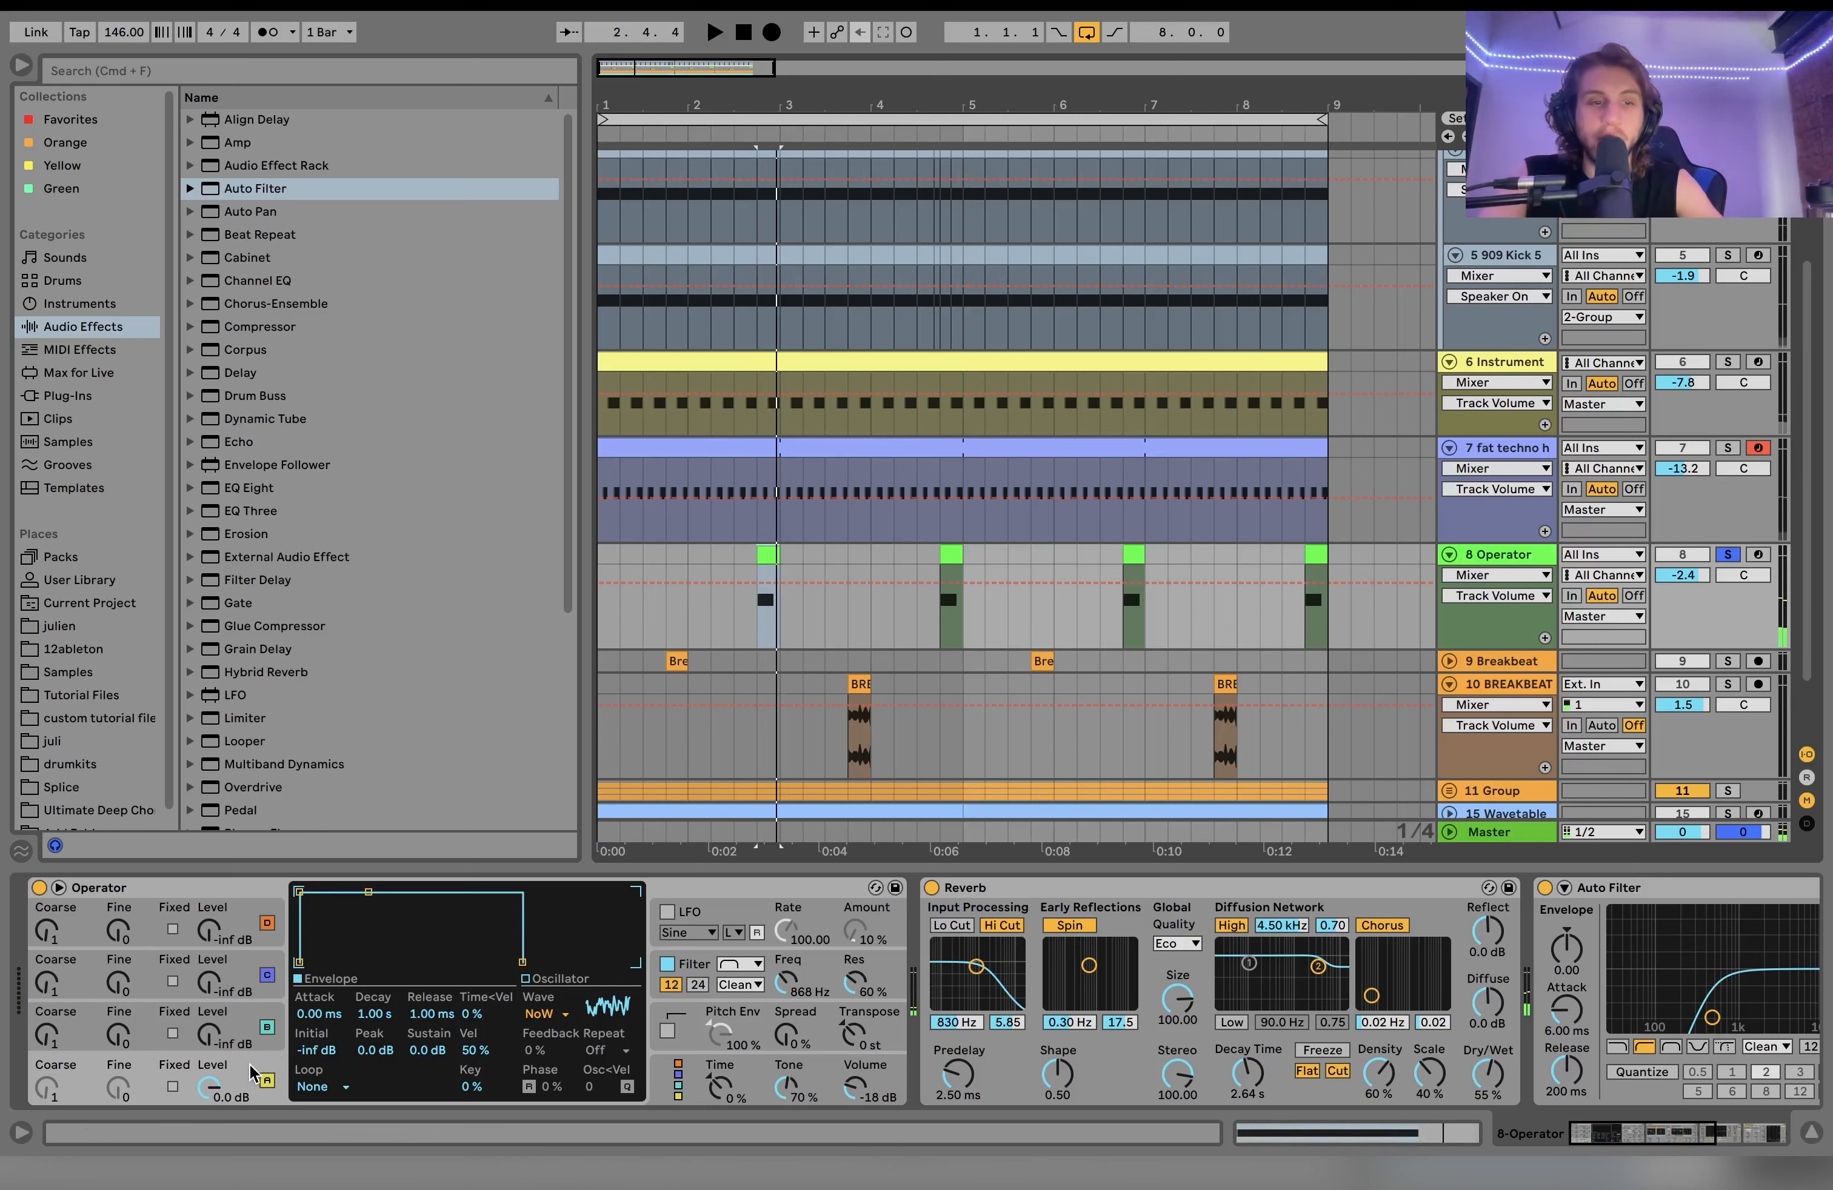
left_click(819, 966)
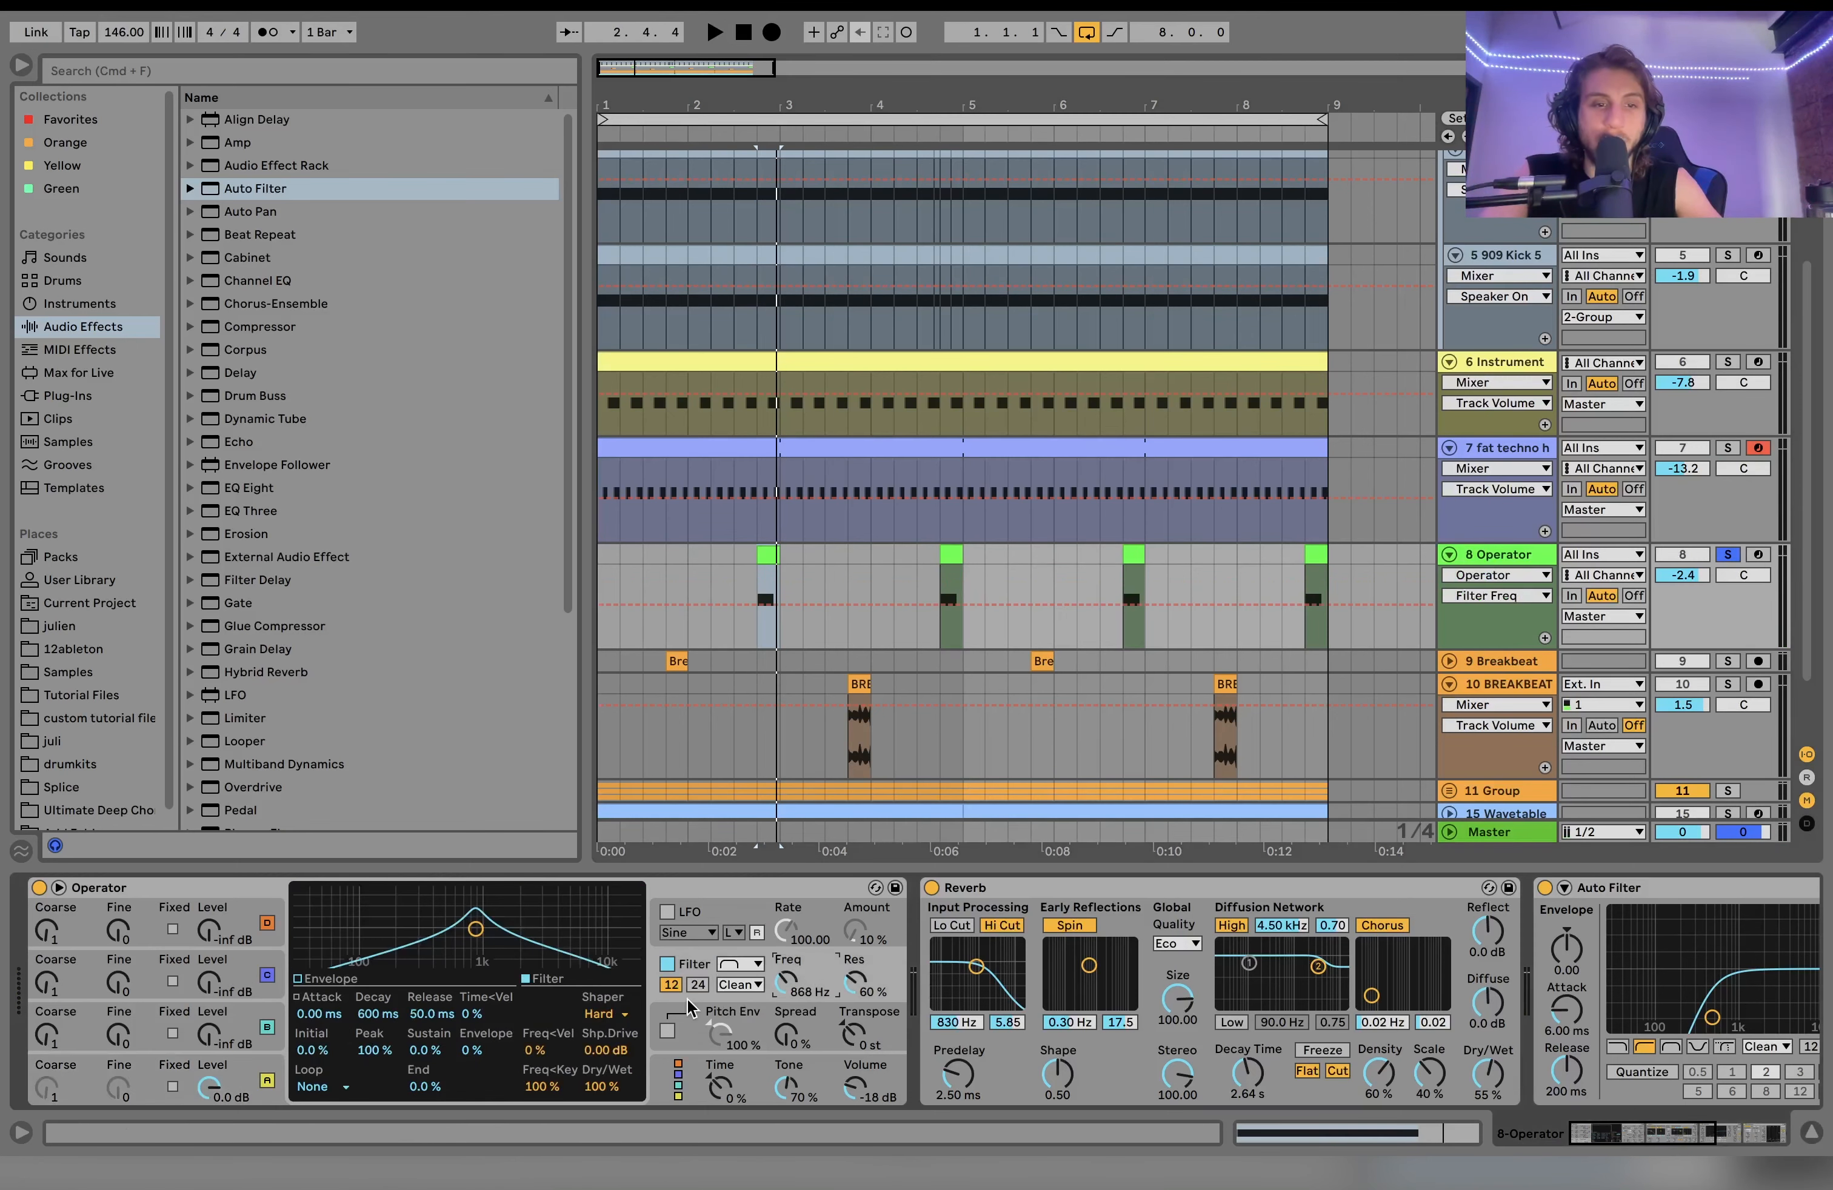
scroll(688, 1007, "right", 2)
scroll(538, 1058, "right", 20)
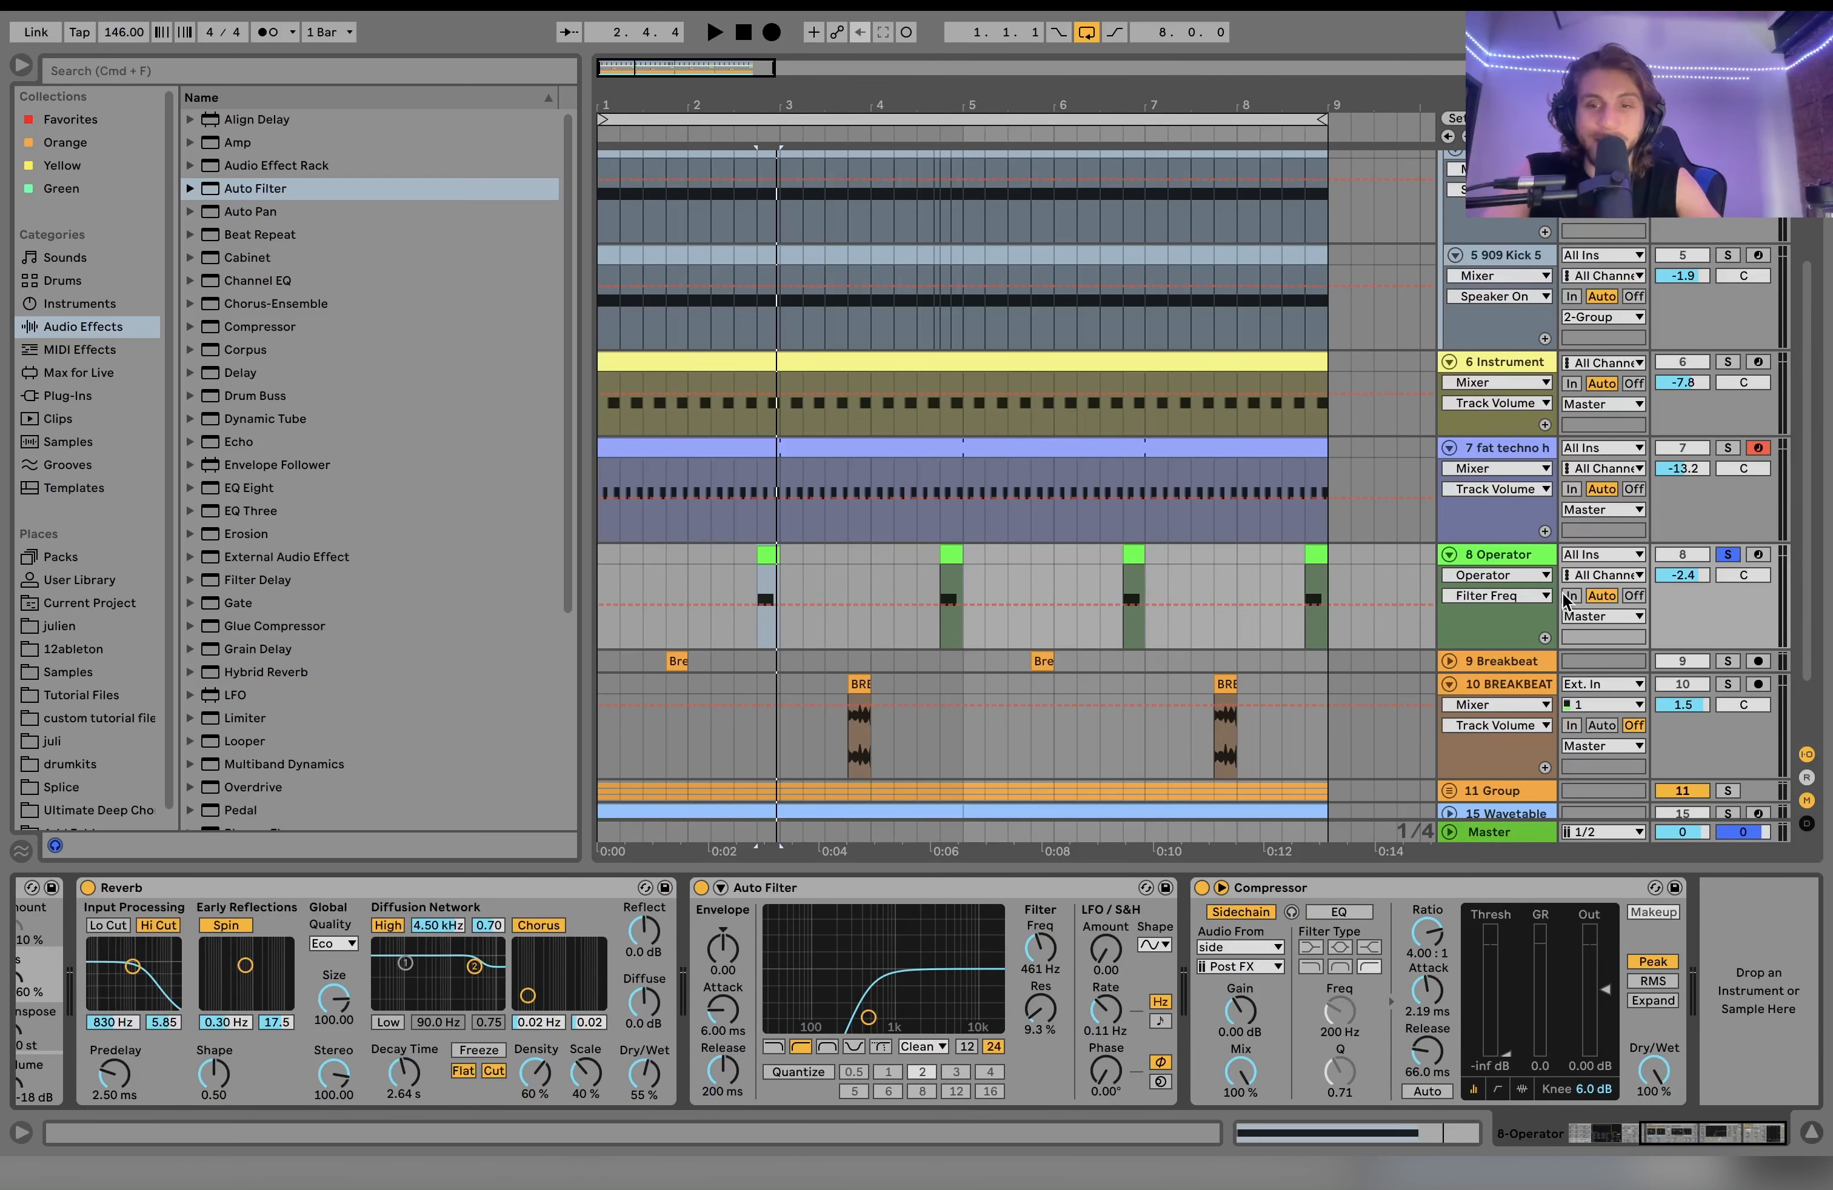
Step: Solo tracks 9 and 10, play the first Breakbeat clip, and examine track 9's chain from Auto Filter through Compressor
left_click(1728, 662)
left_click(1728, 684, "super")
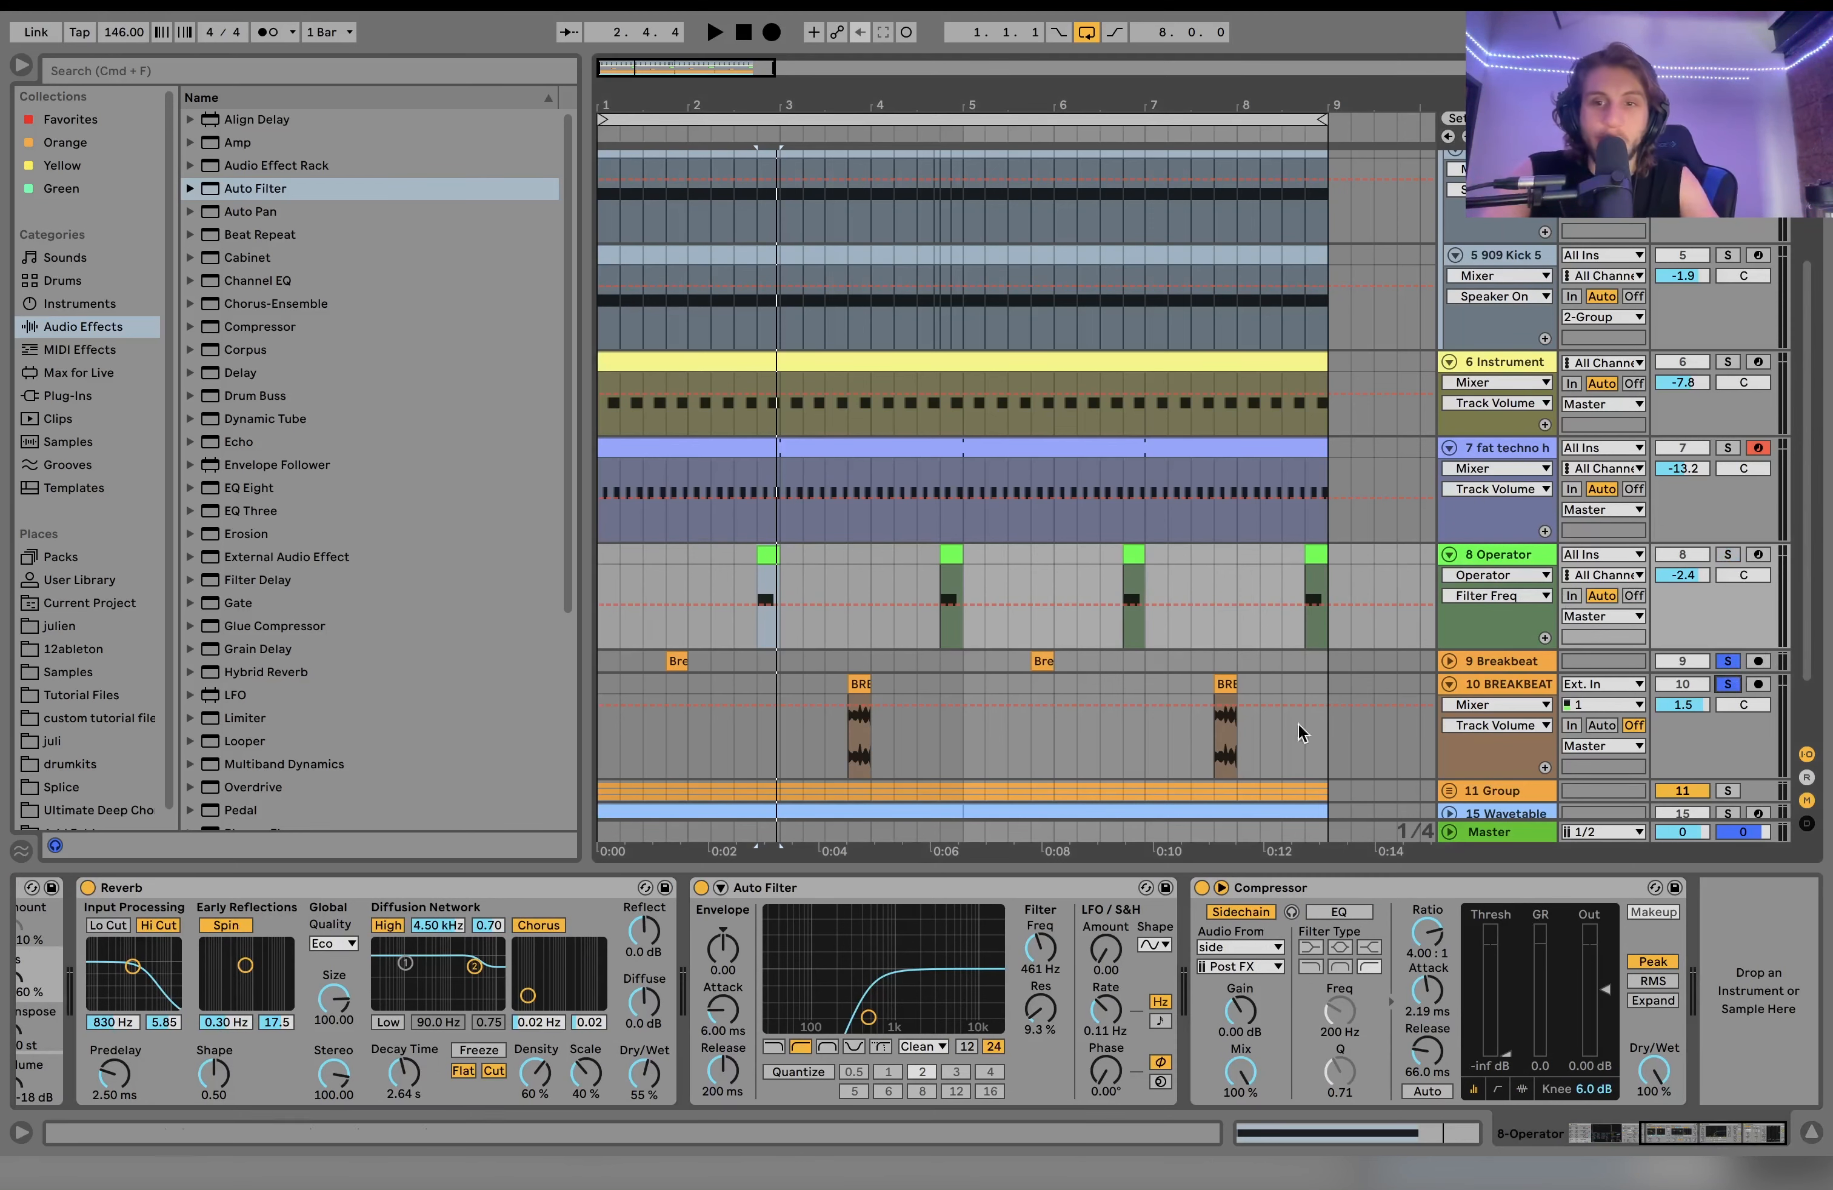
left_click(678, 659)
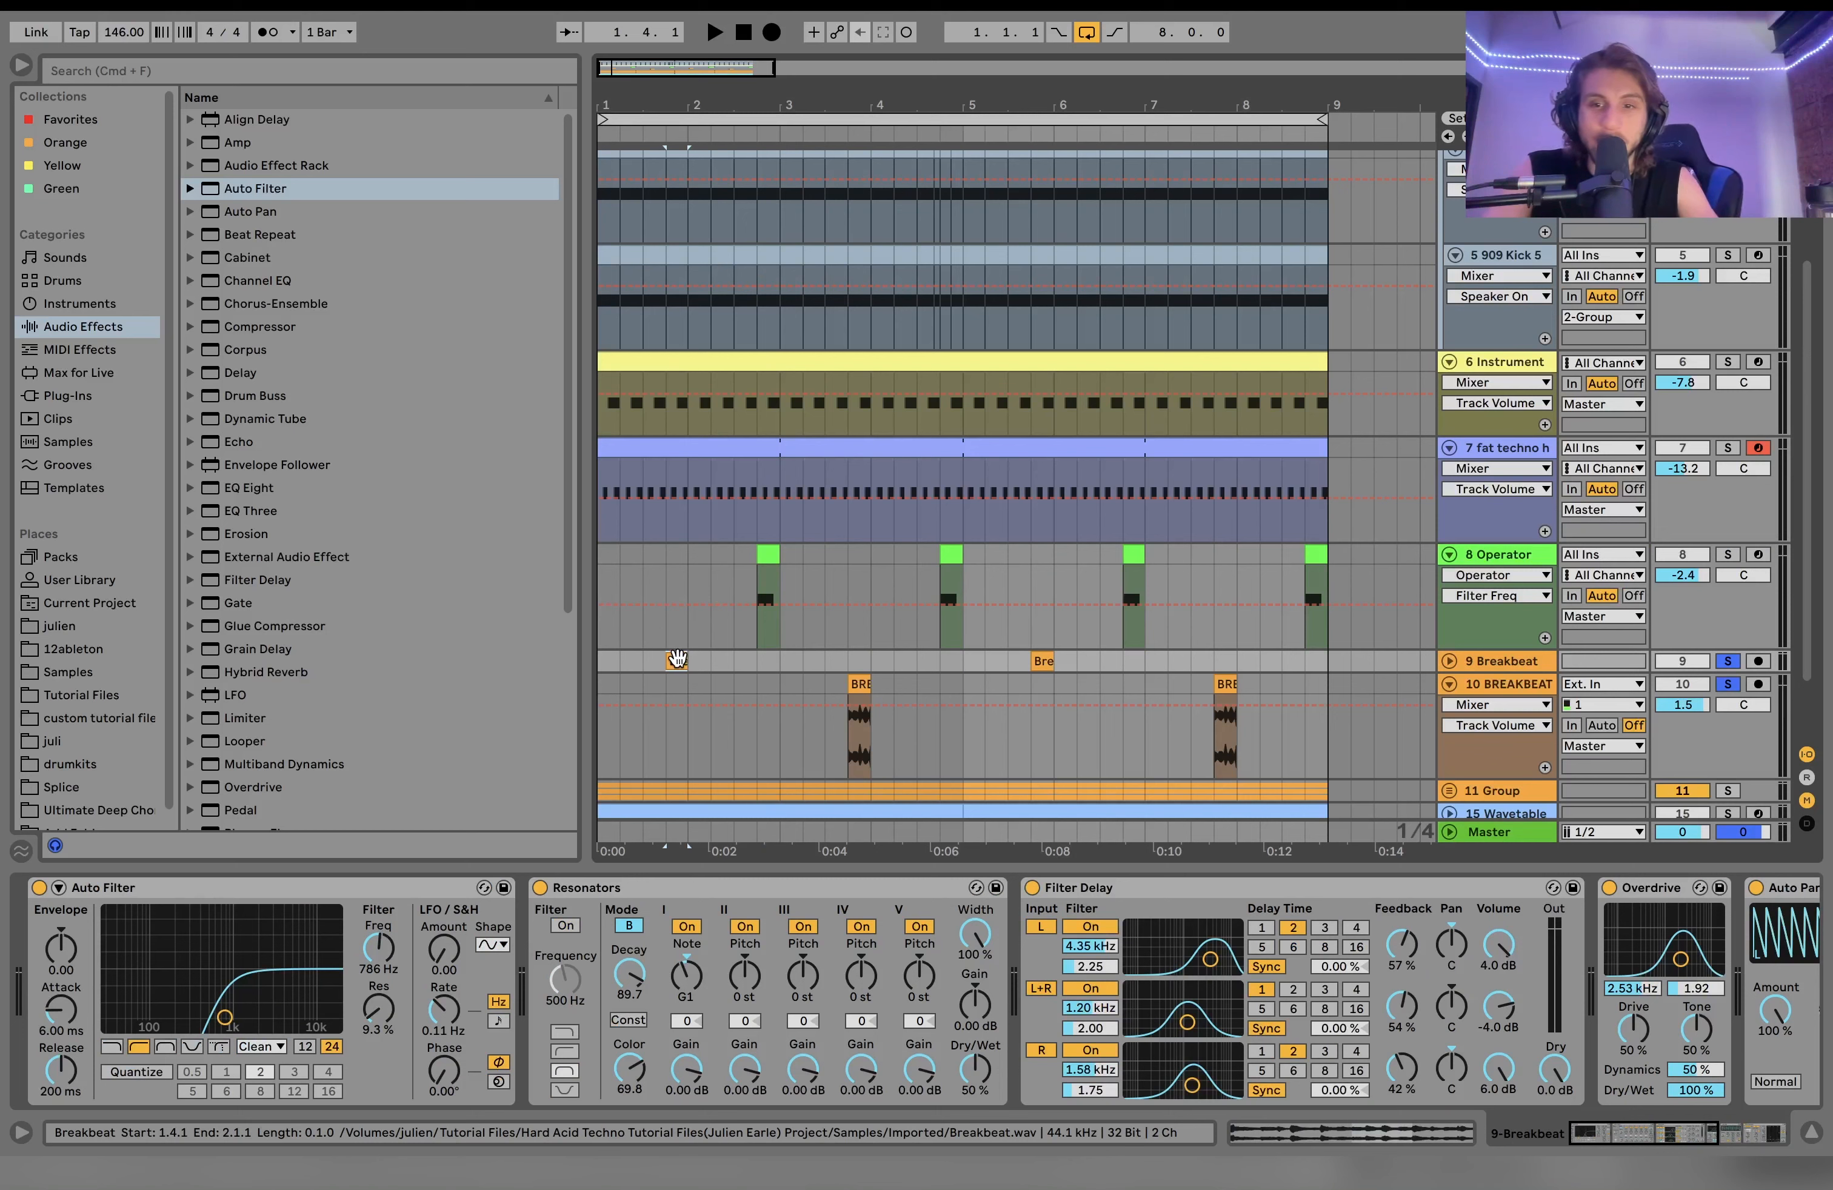
key("space")
scroll(1136, 930, "right", 10)
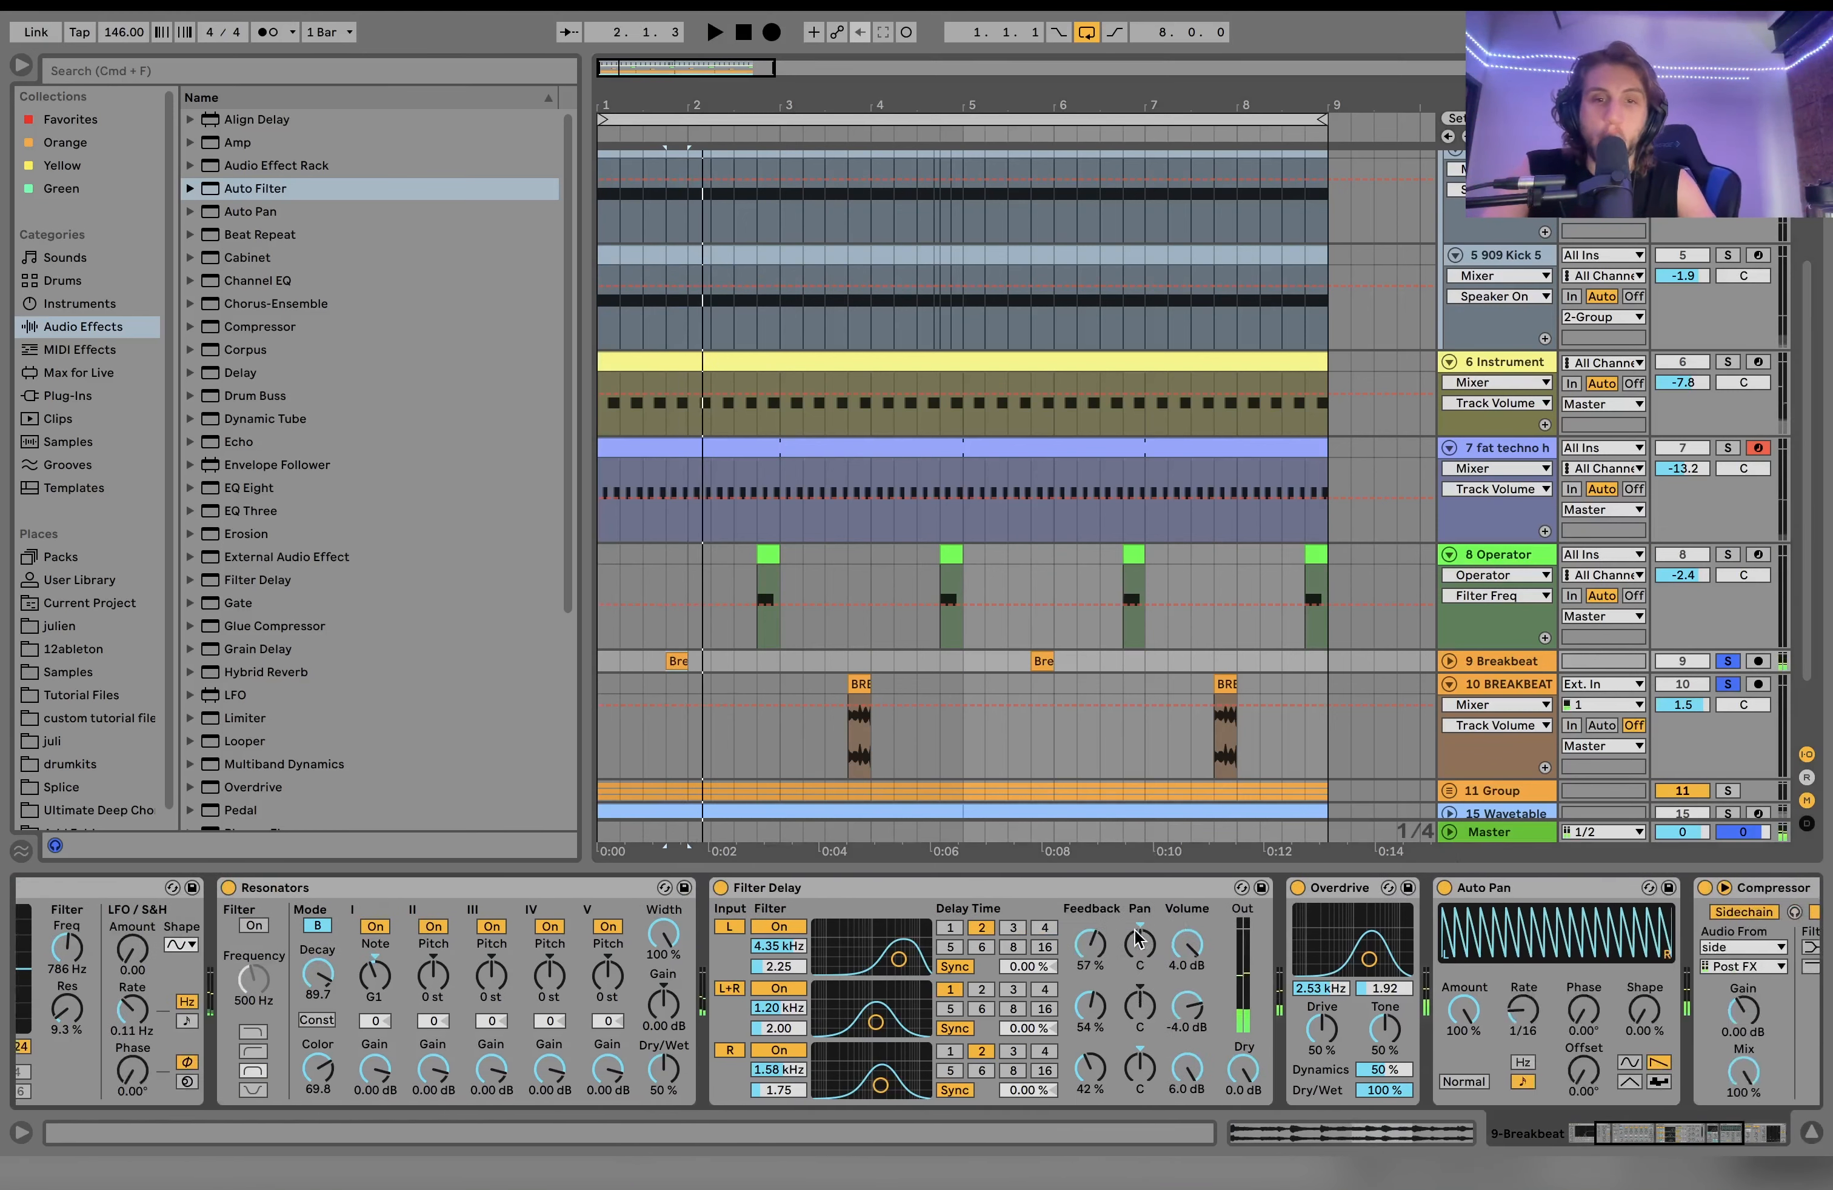
scroll(1135, 930, "left", 10)
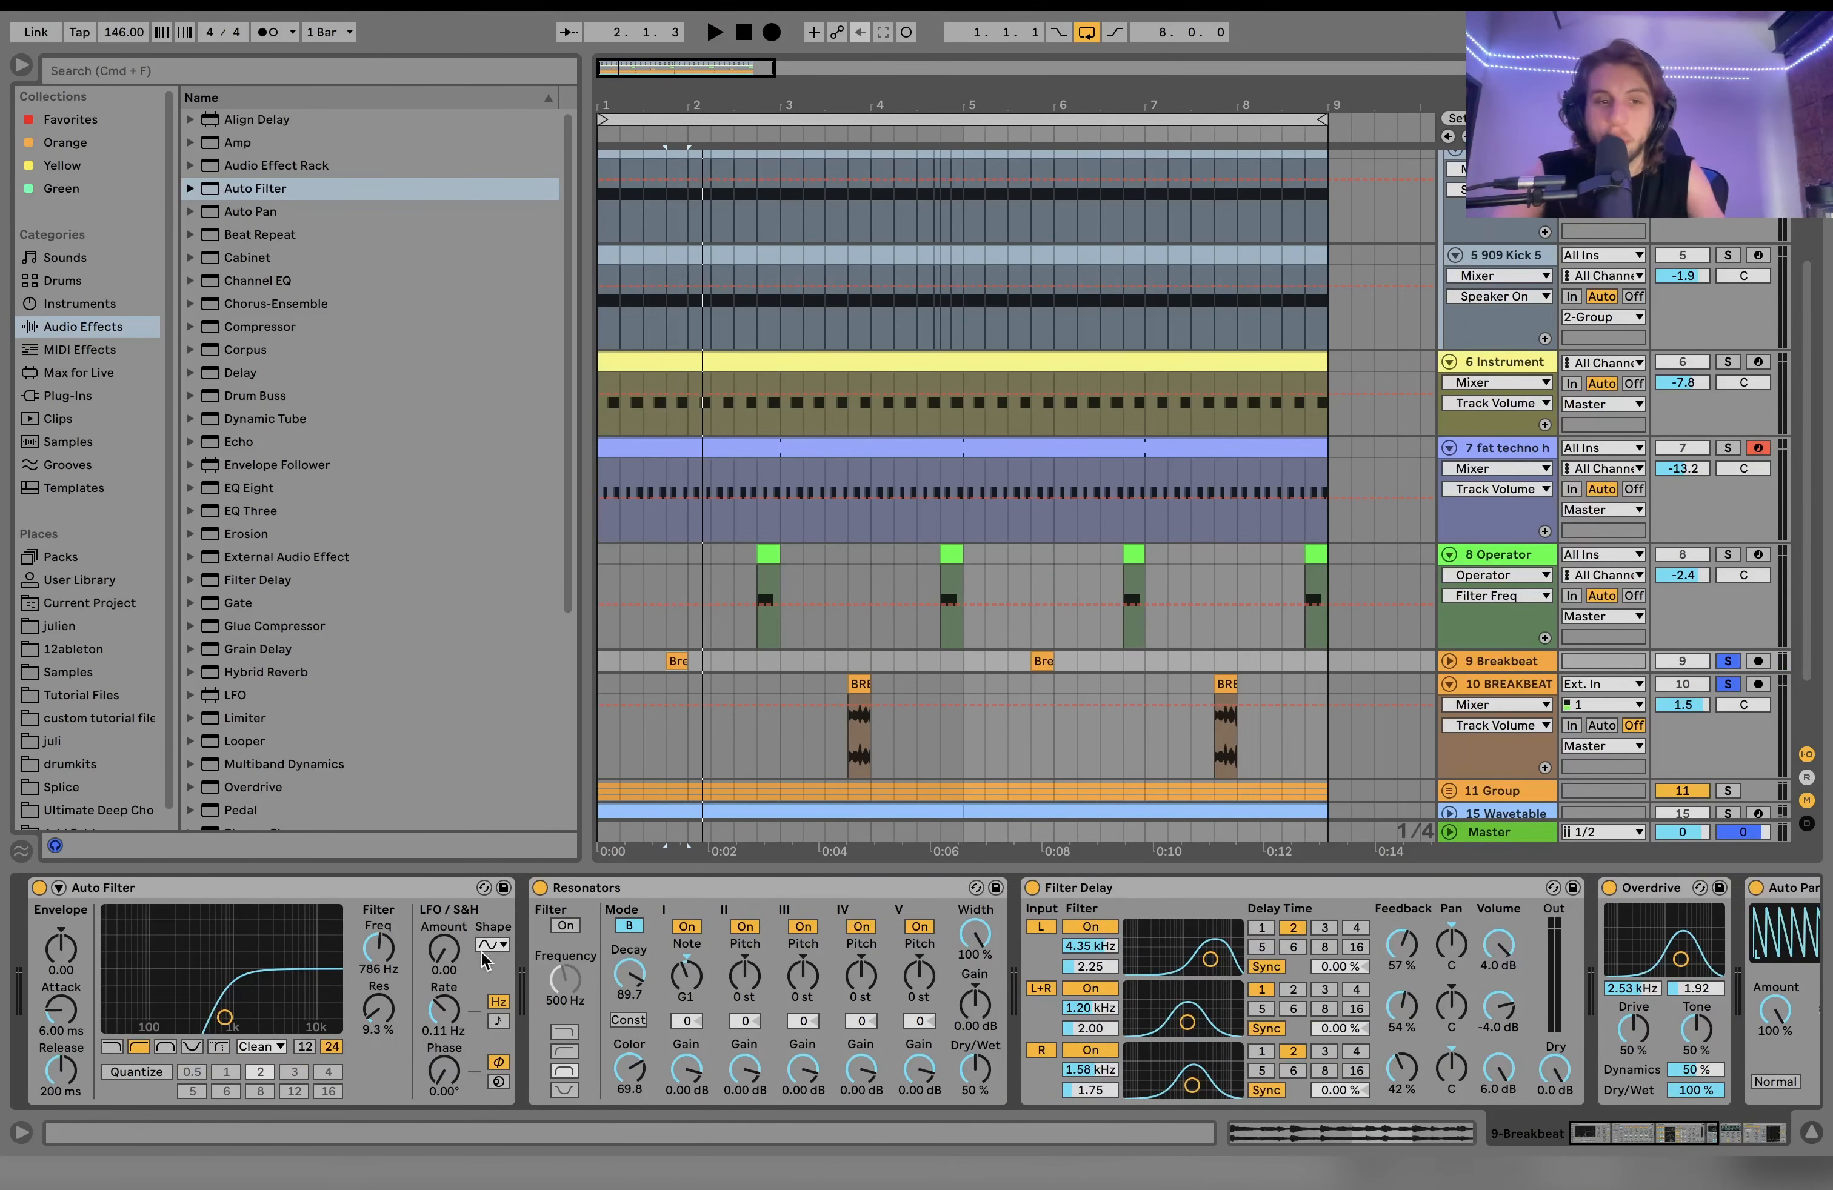
scroll(477, 957, "right", 5)
scroll(477, 957, "left", 5)
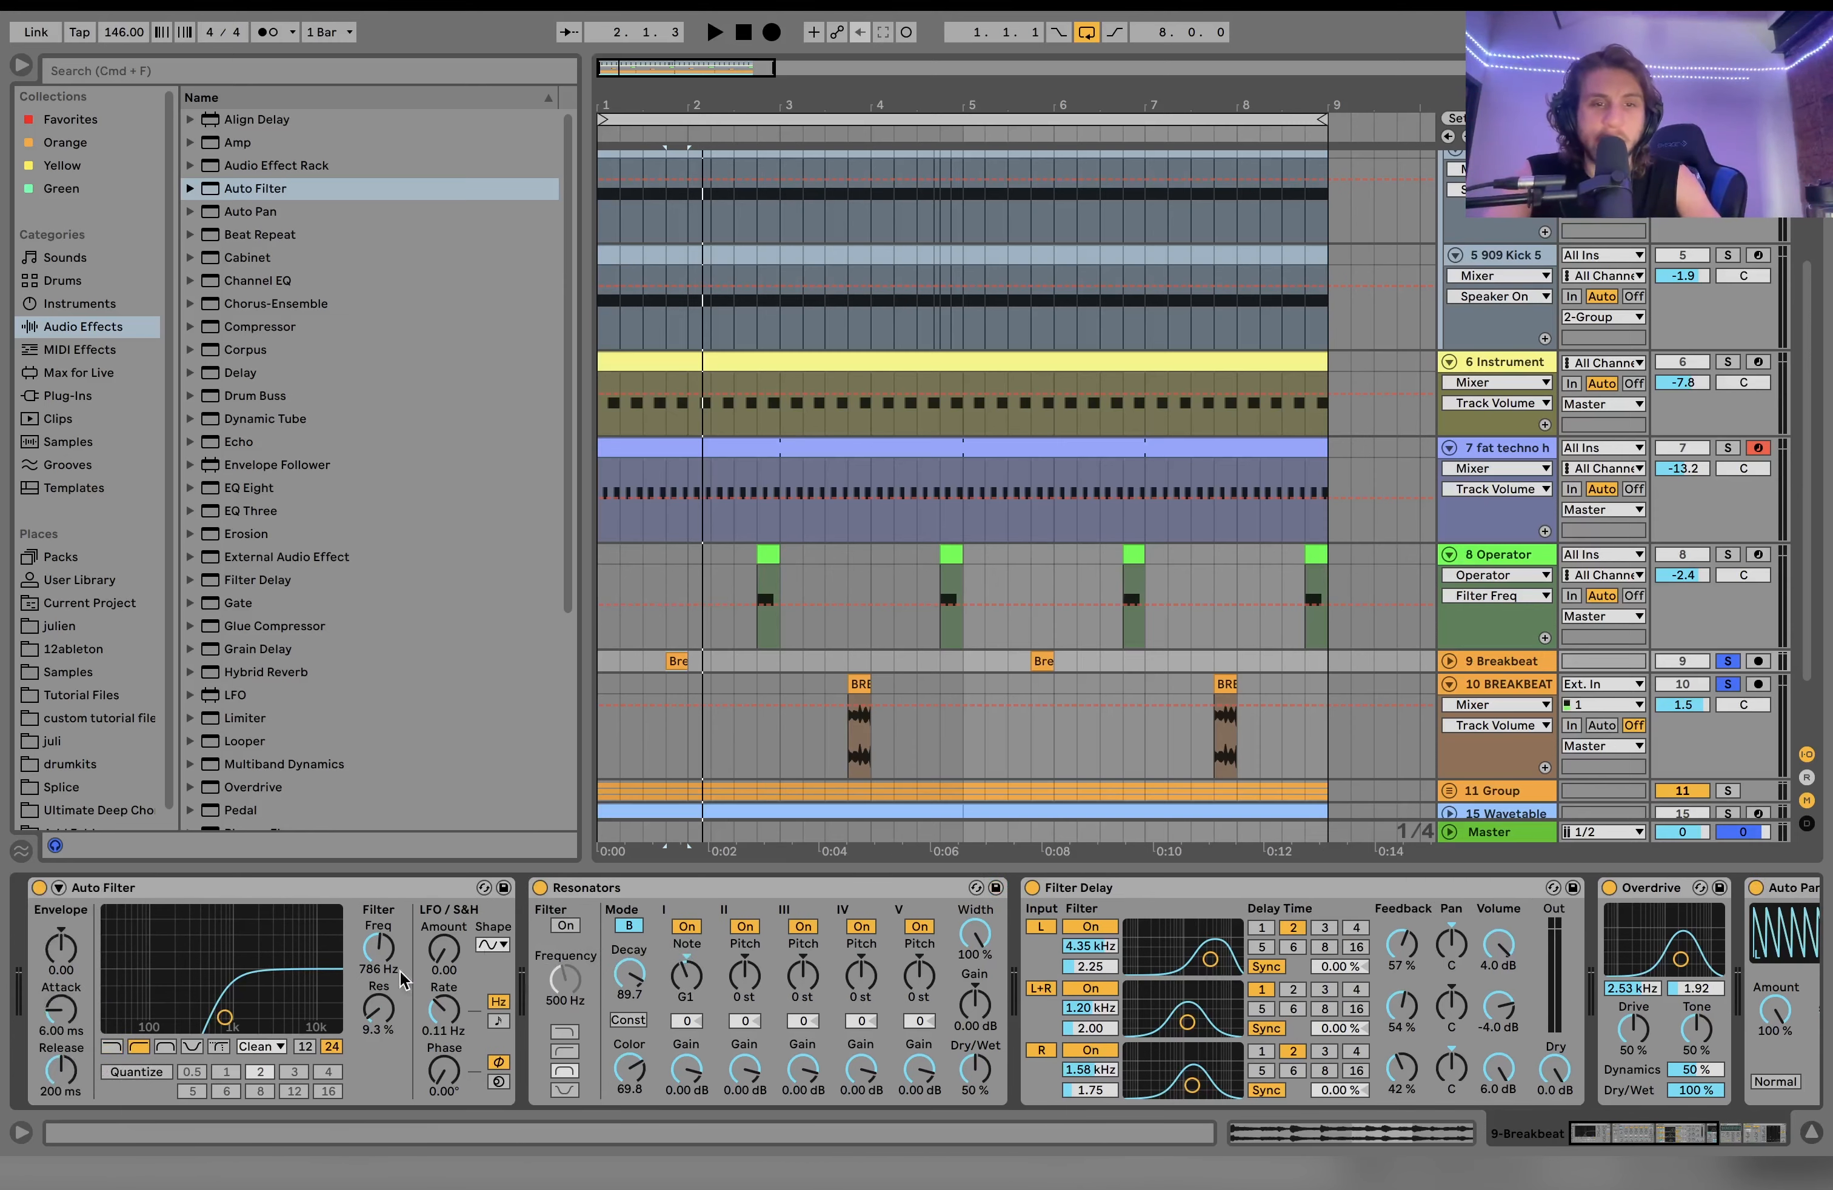
scroll(1326, 1013, "right", 10)
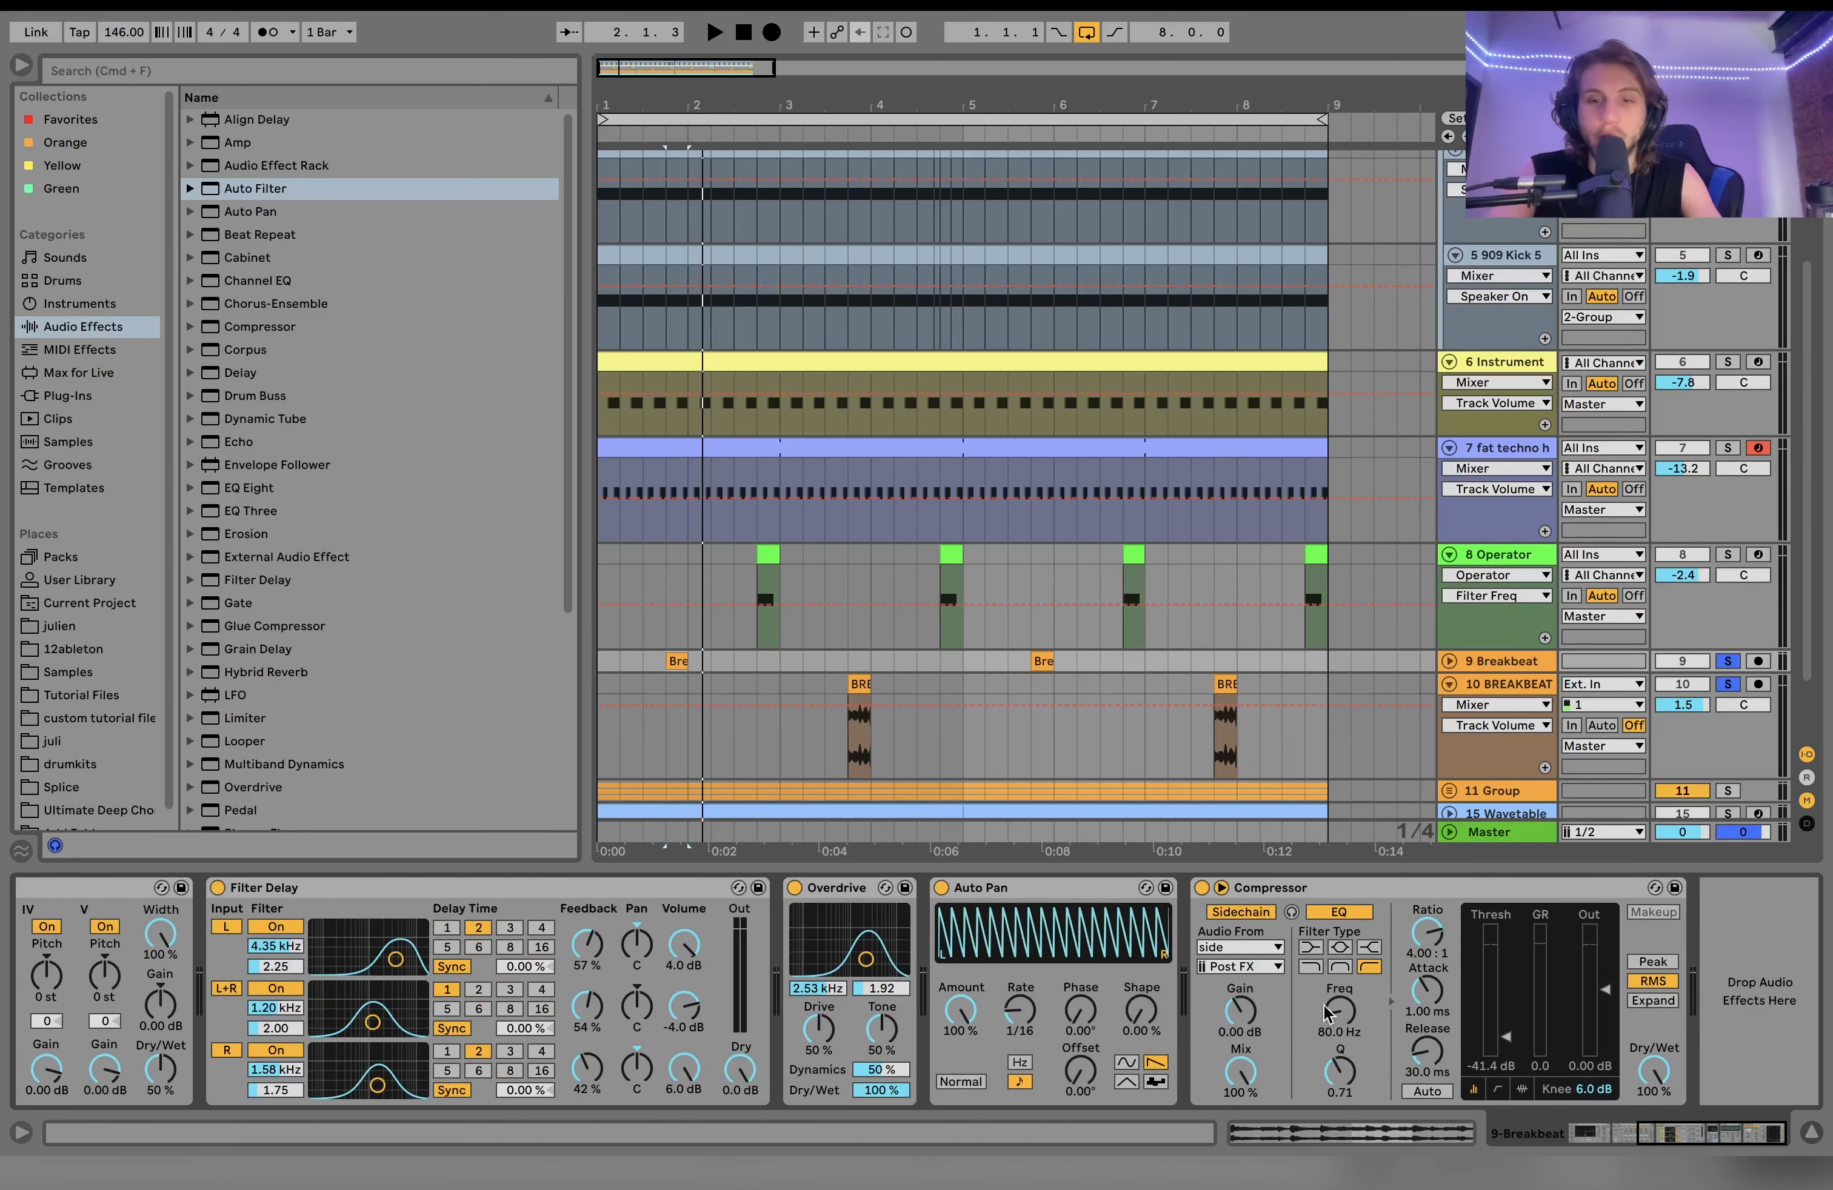
Step: Bypass all of track 9's effects, from the Compressor back to the Auto Filter, and play the Breakbeat clip dry
scroll(1198, 907, "left", 6)
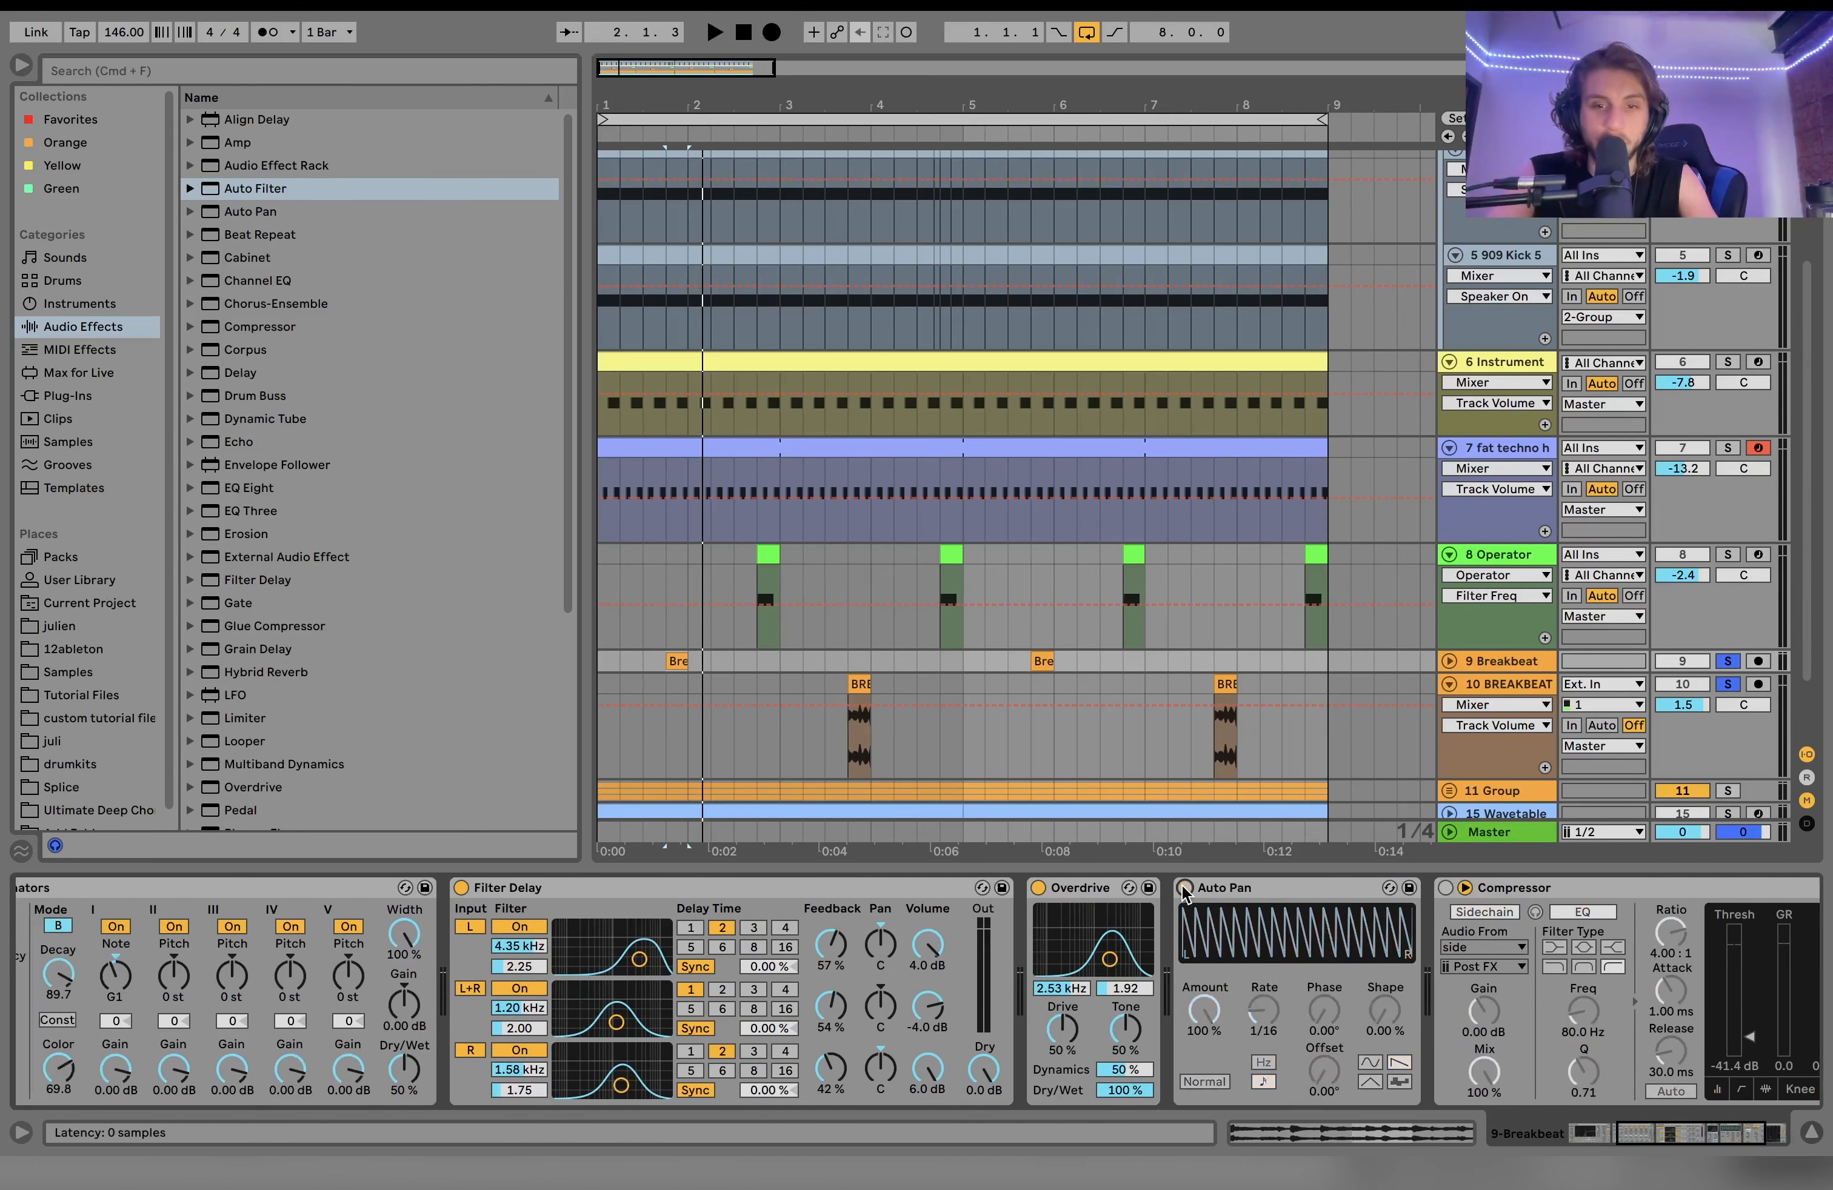
scroll(1262, 895, "left", 3)
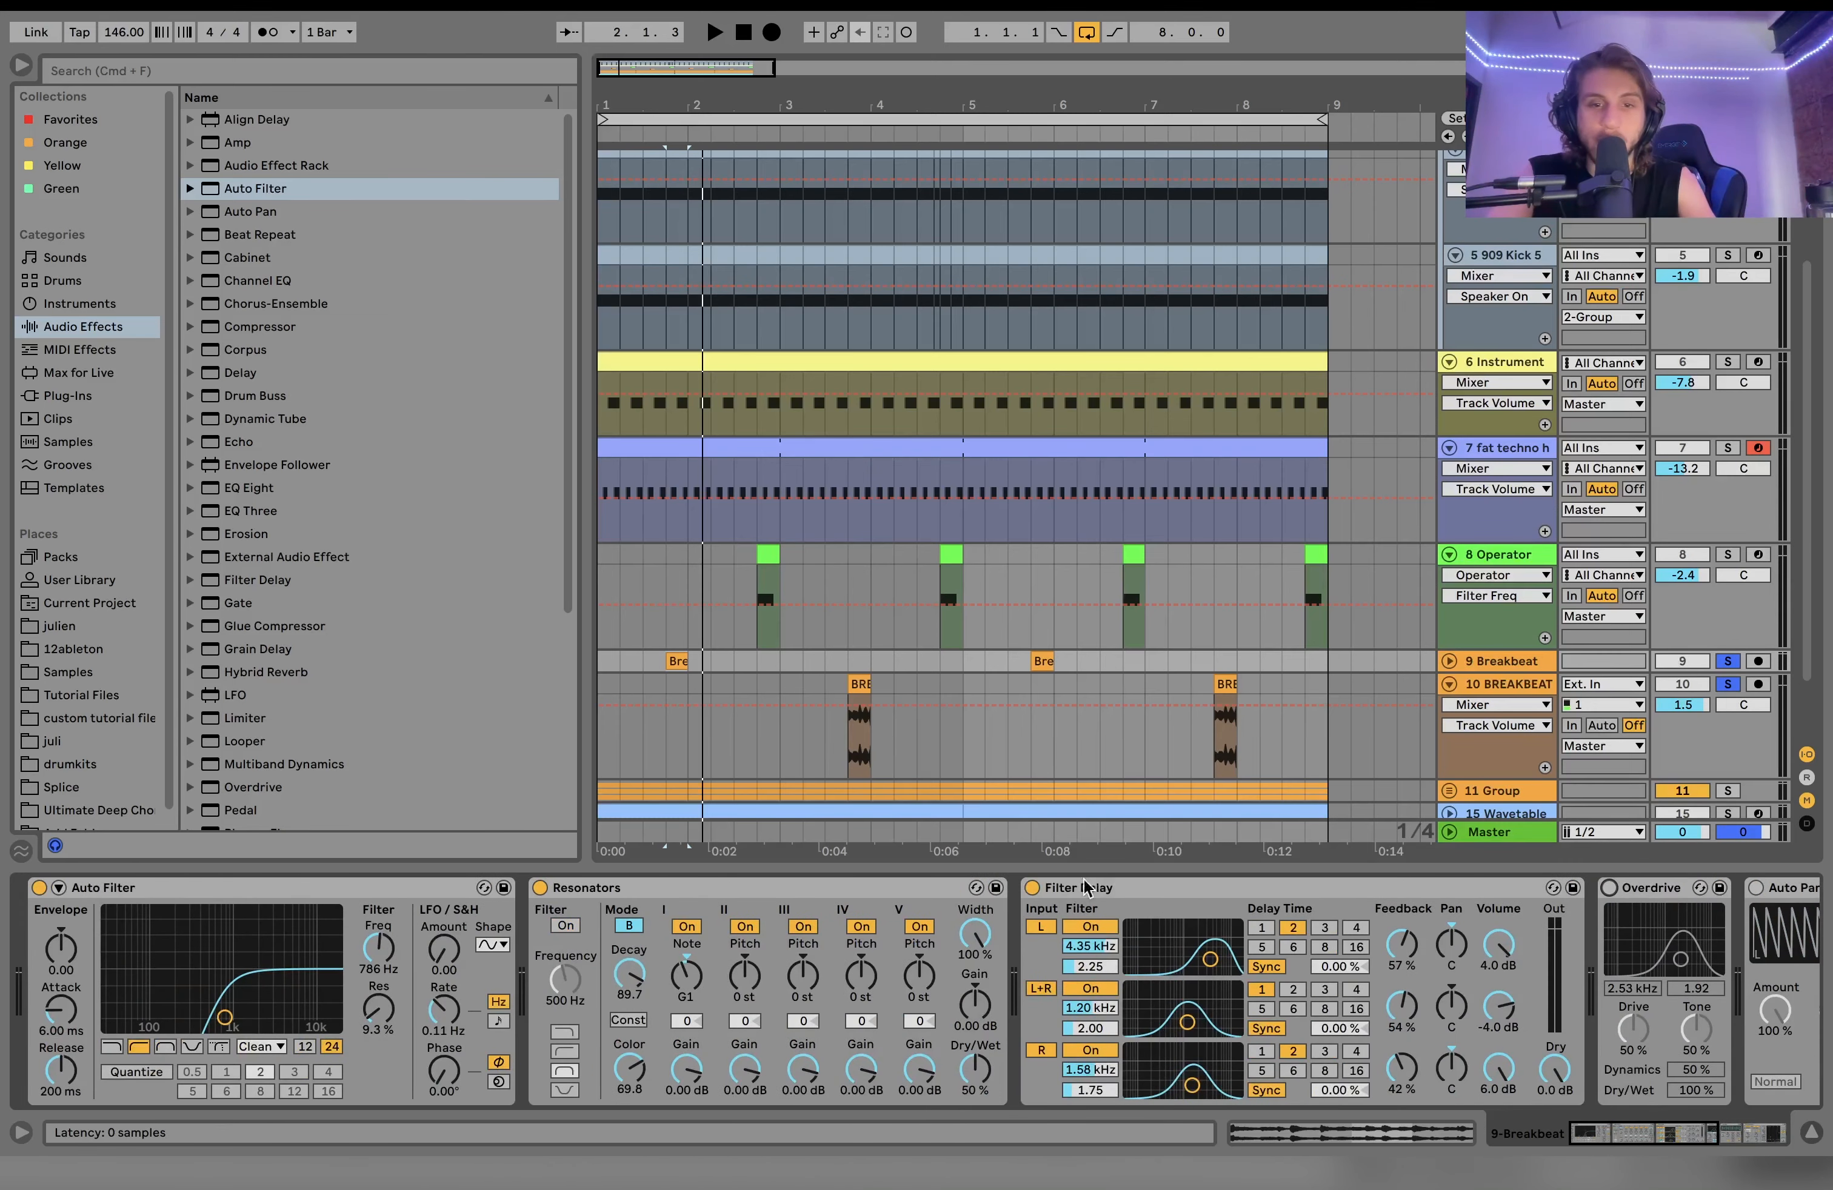
left_click(1033, 890)
left_click(540, 888)
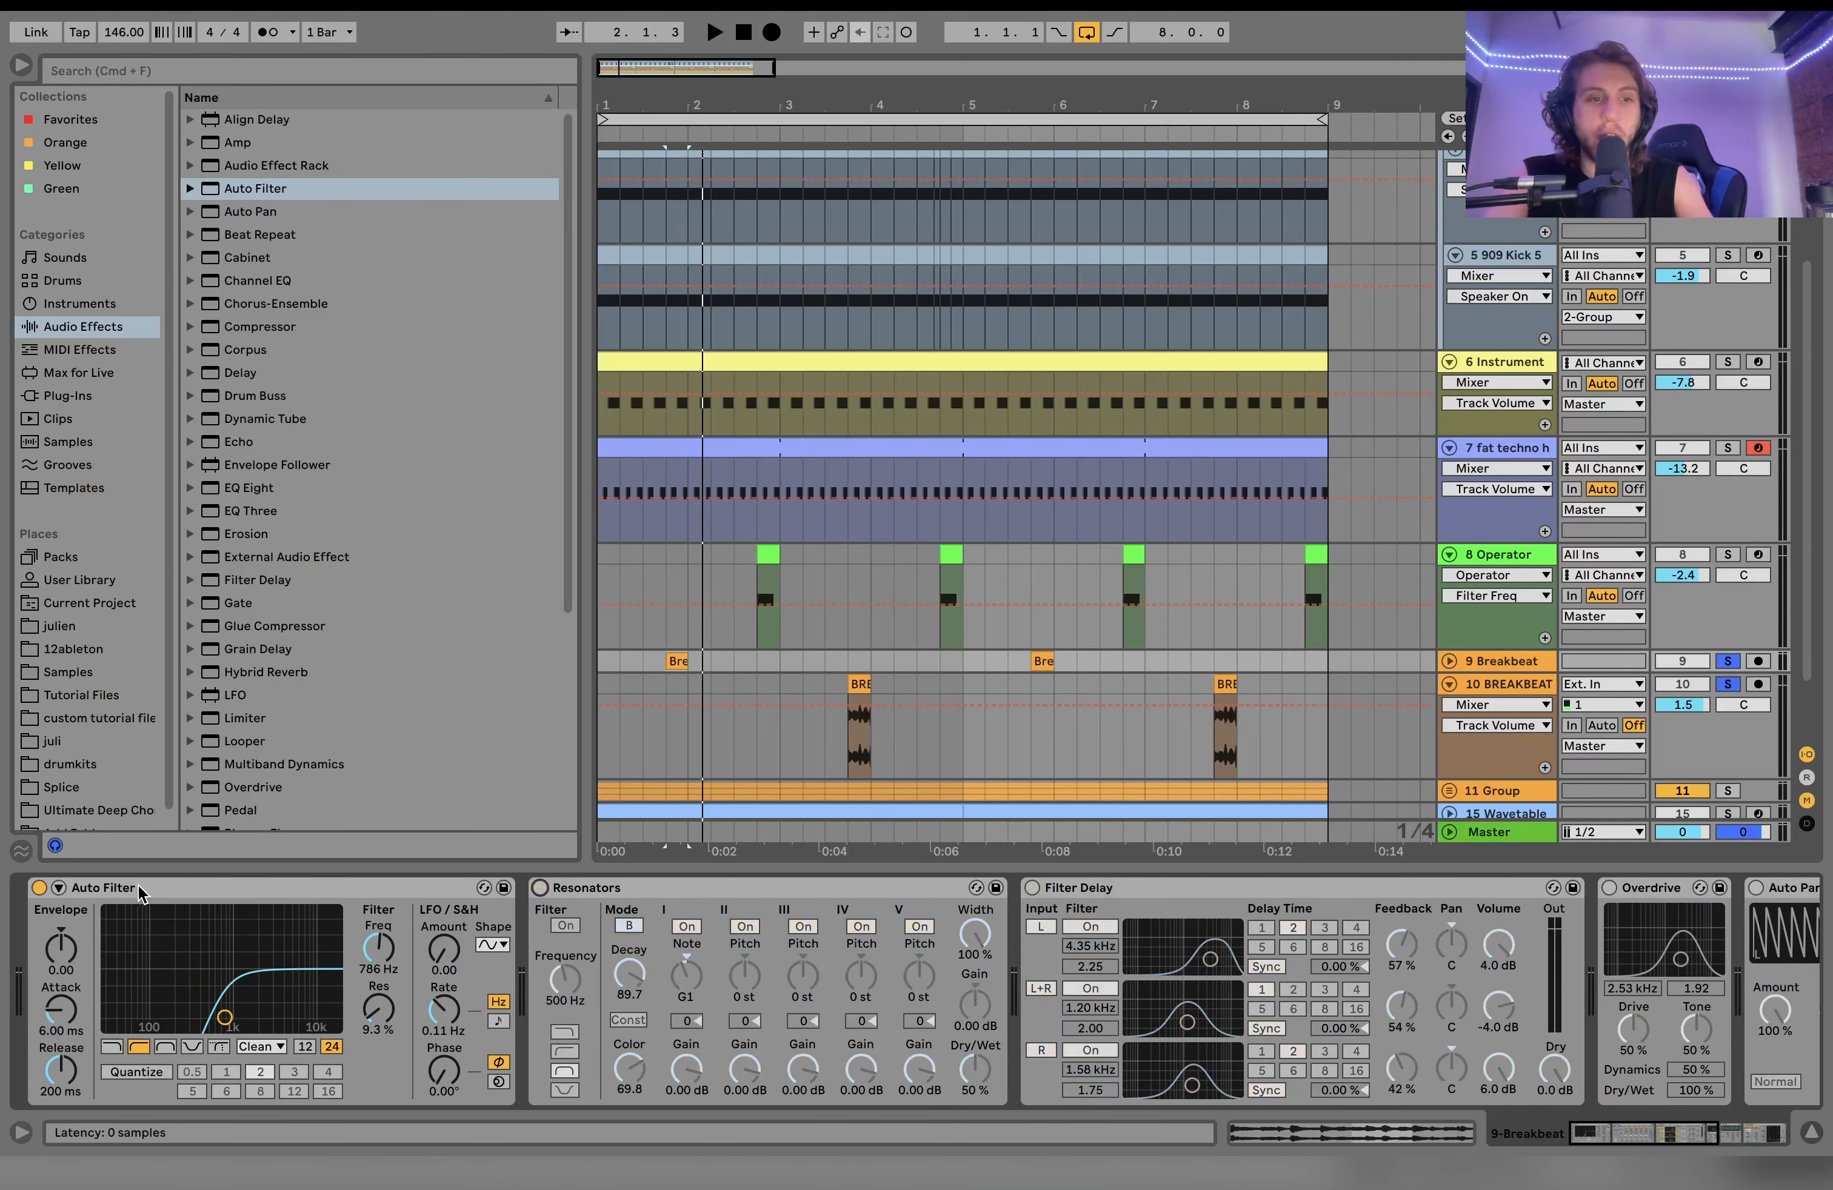
left_click(40, 888)
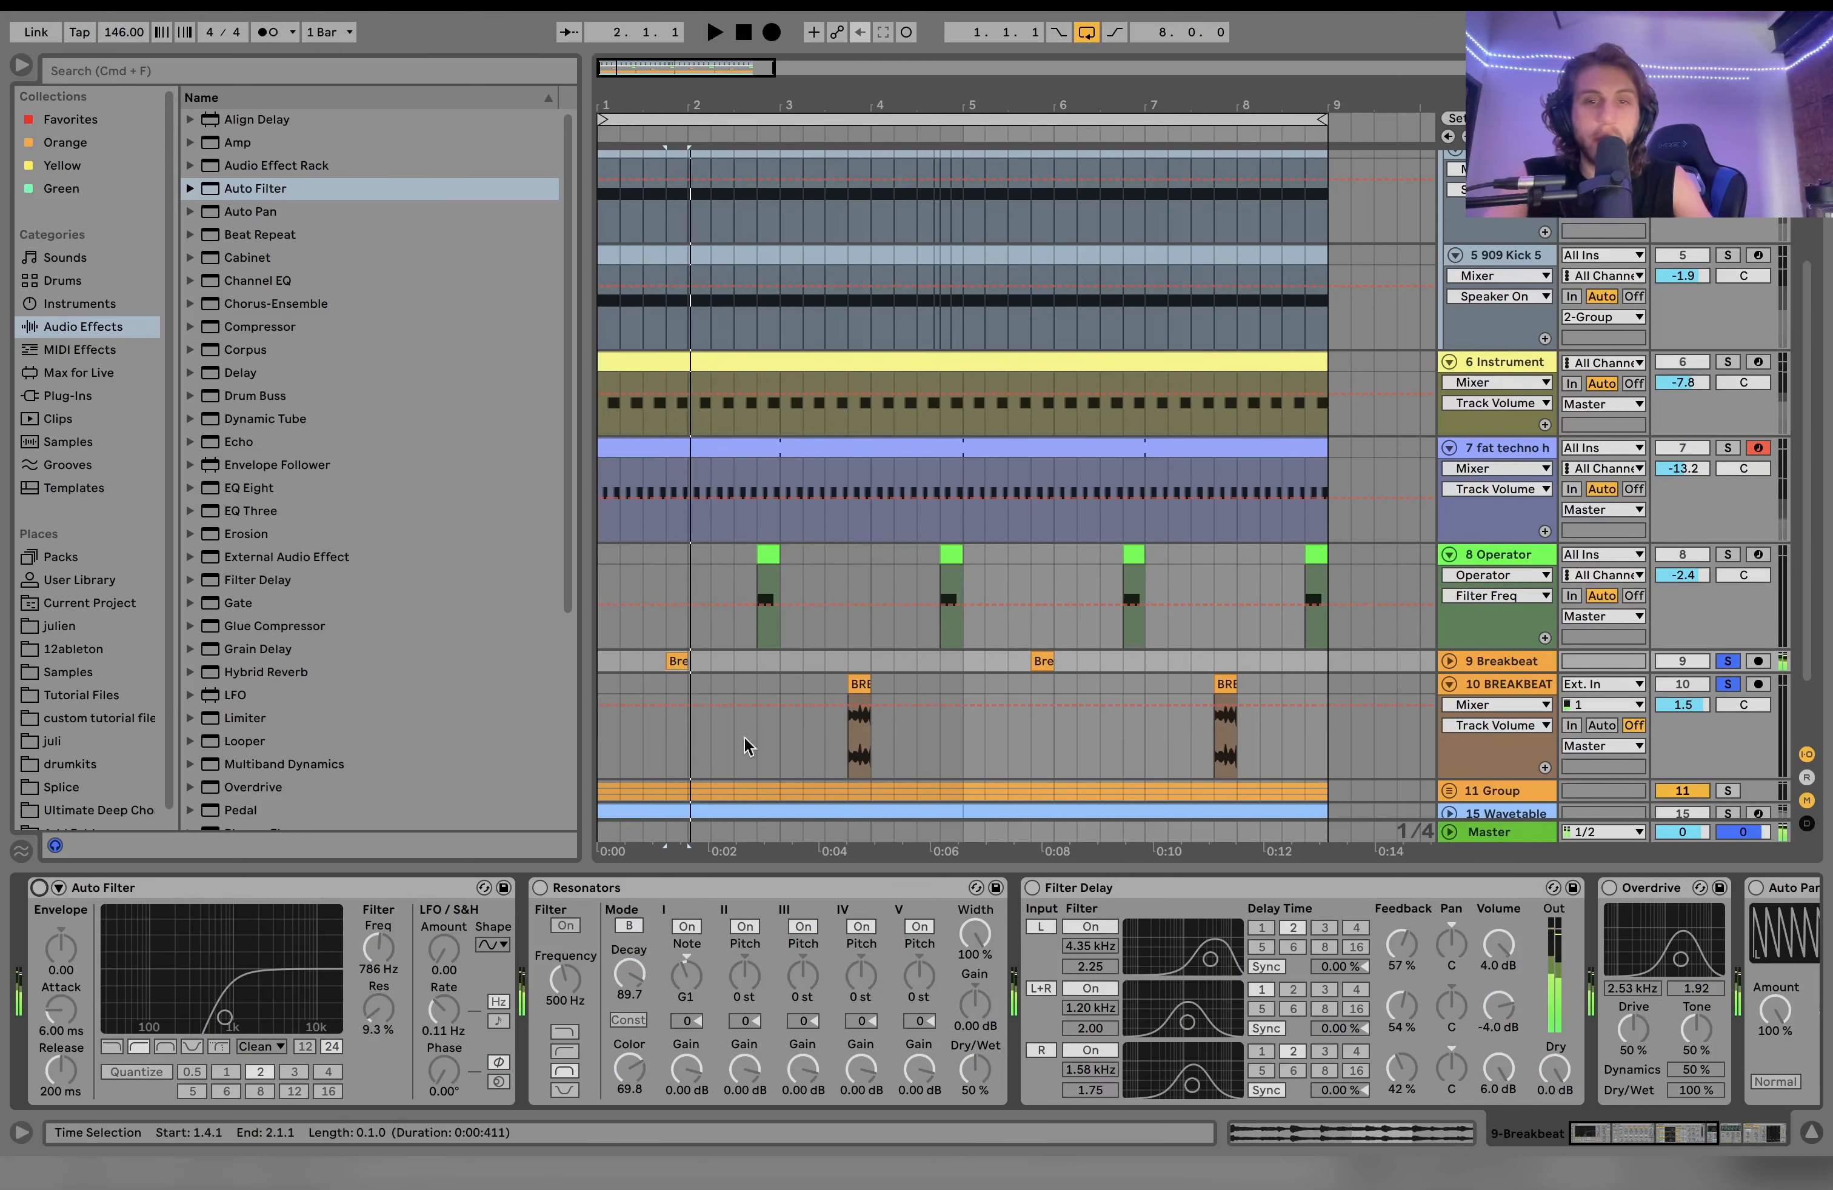
Step: Re-enable track 9's Auto Filter, Resonators and Filter Delay one at a time, auditioning the Breakbeat clip
left_click(39, 887)
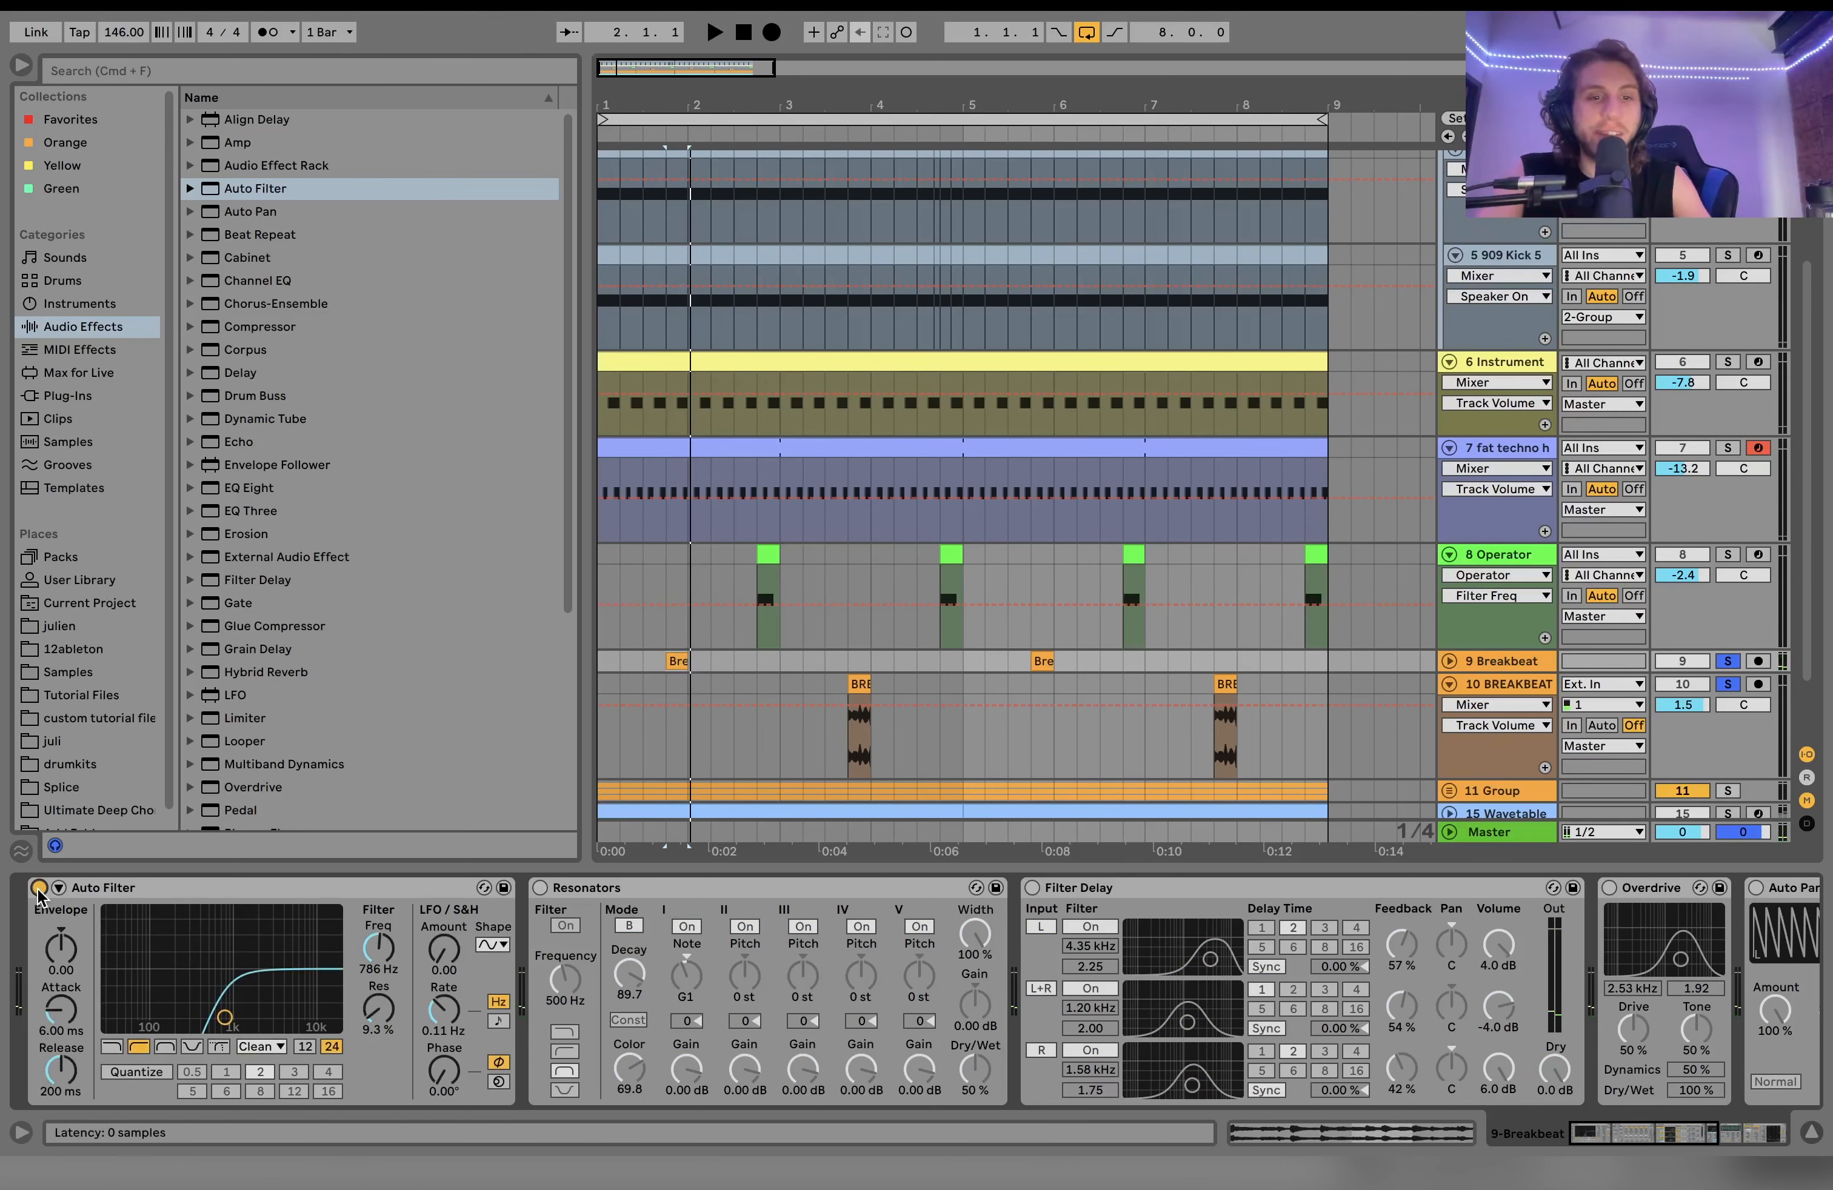
left_click(539, 888)
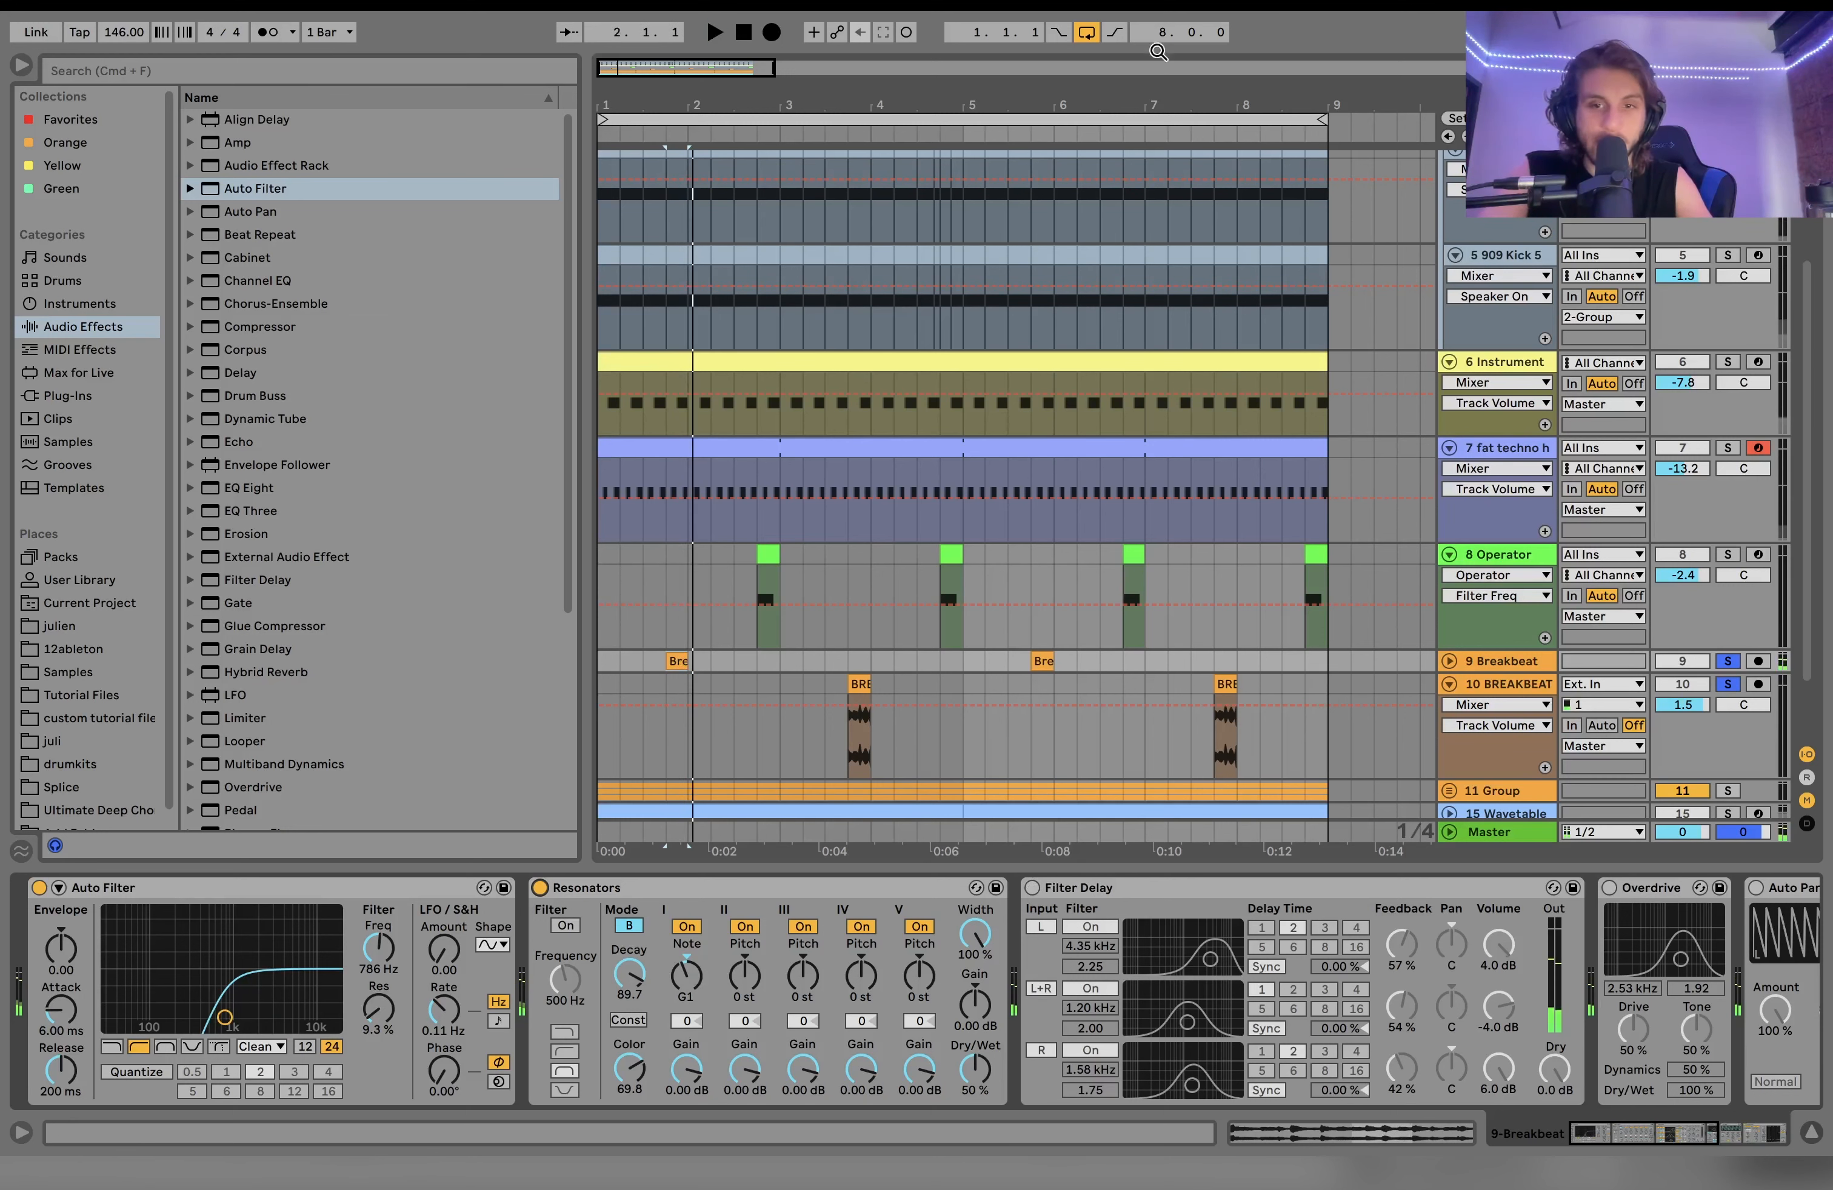
left_click(1032, 888)
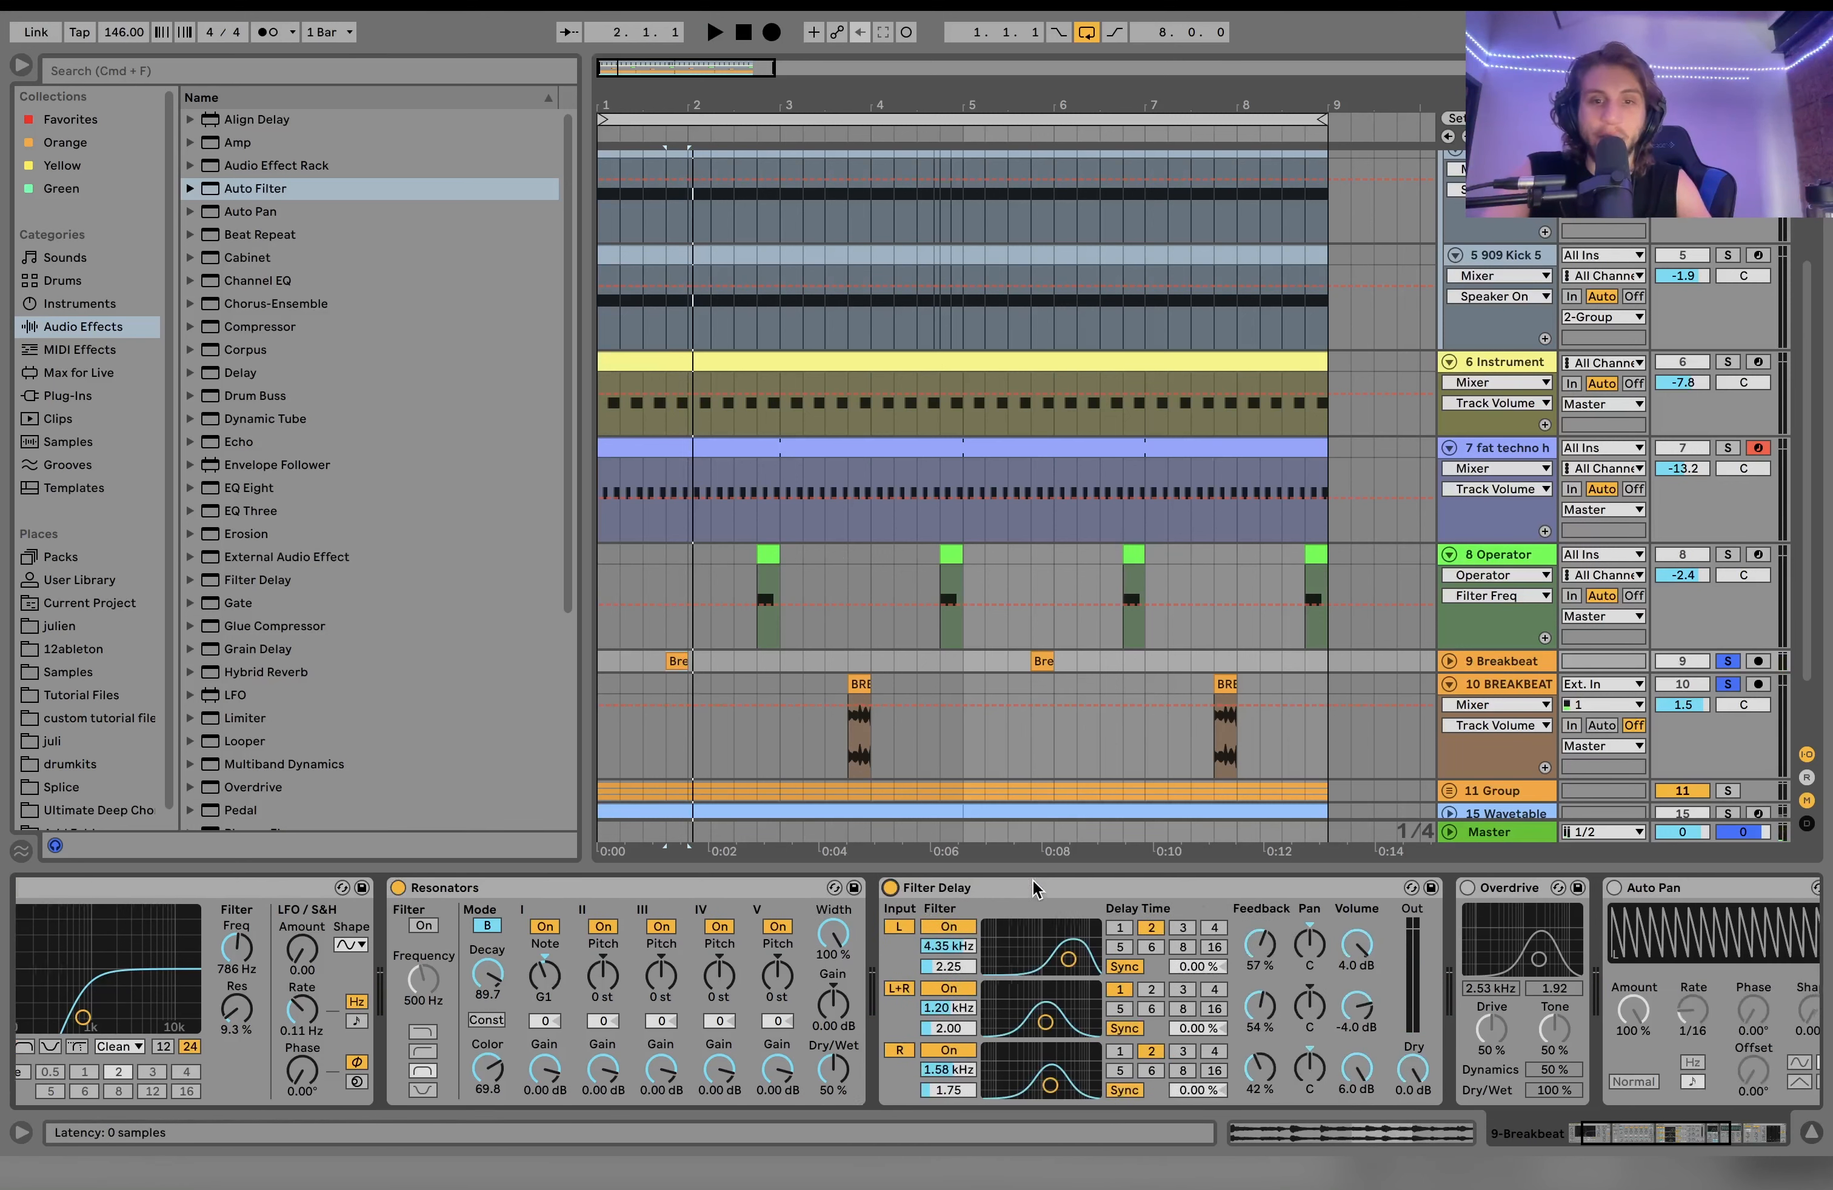
key("space")
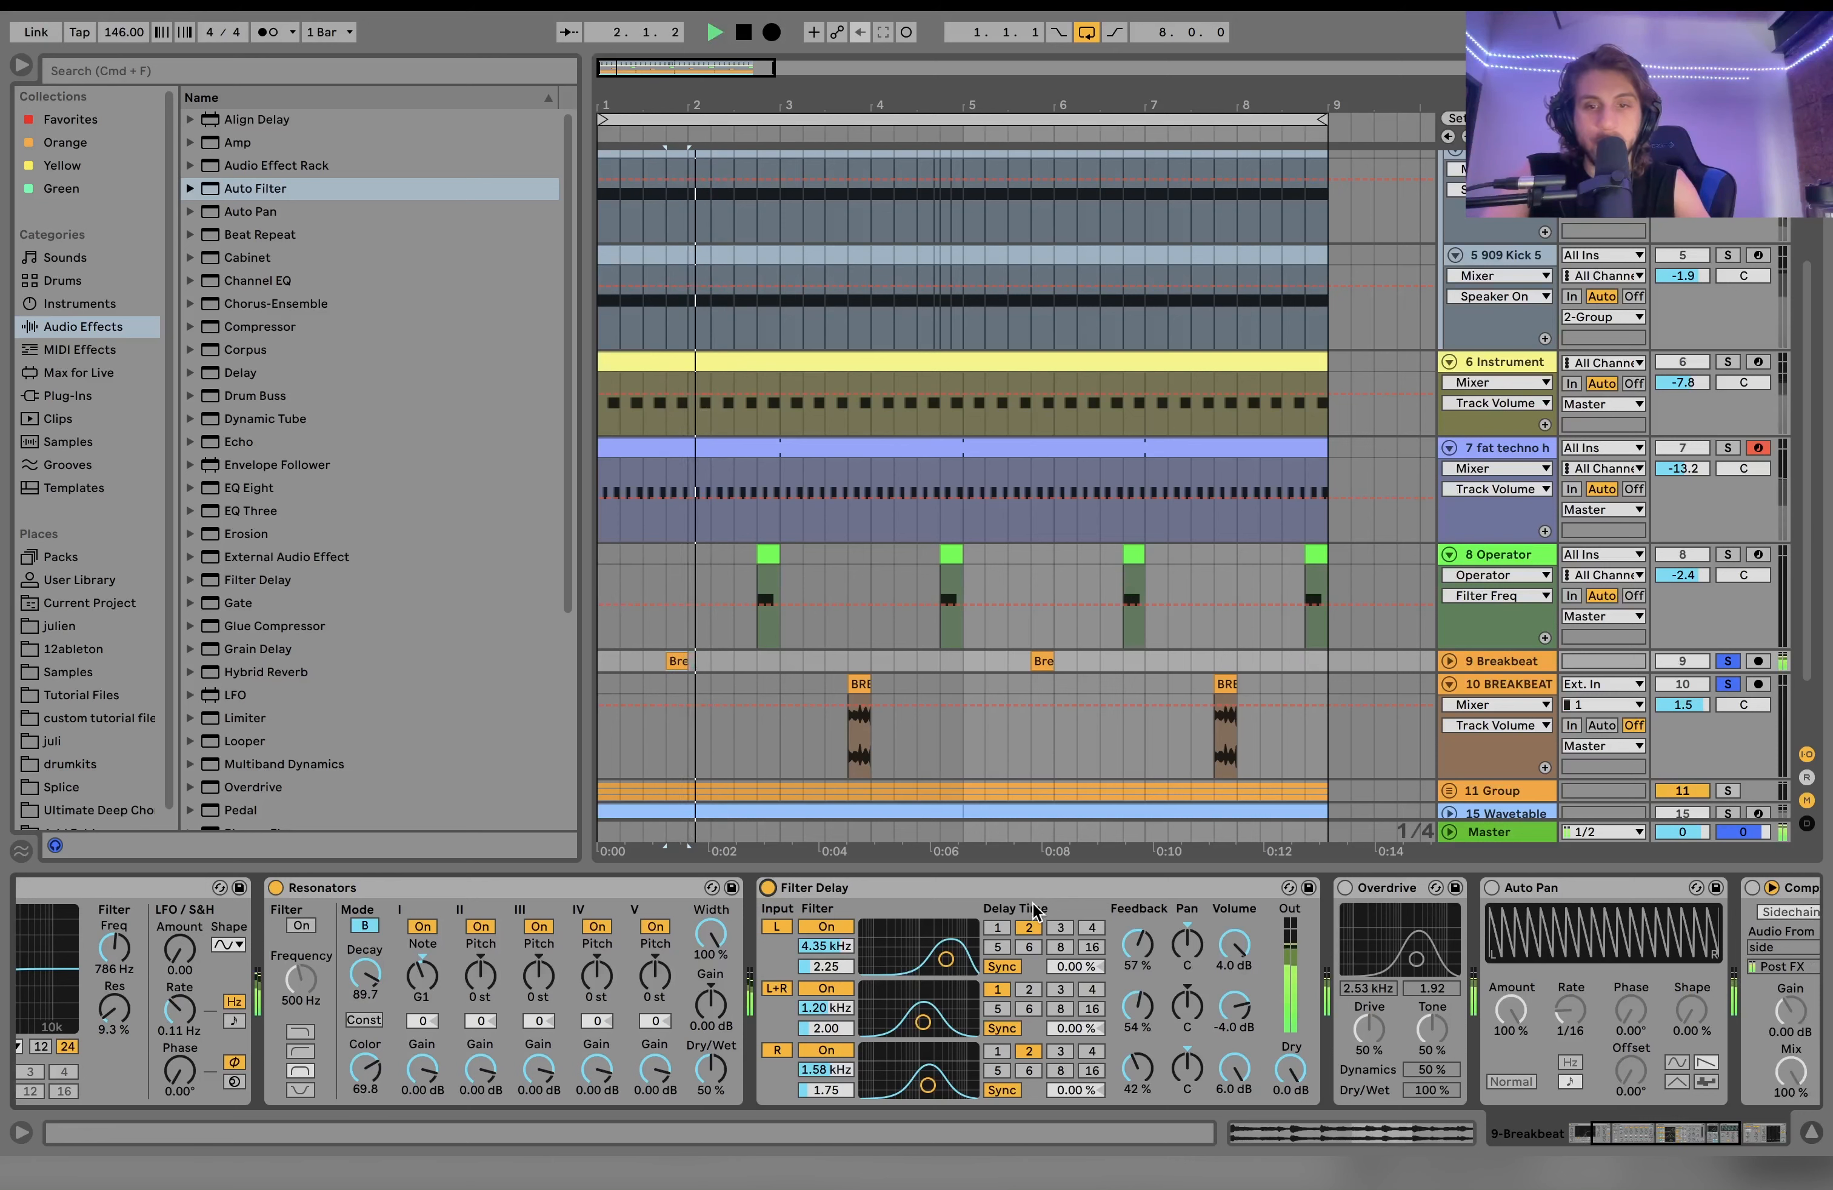
scroll(1005, 974, "right", 5)
key("space")
Step: Turn track 9's Overdrive and Auto Pan back on, replaying the Breakbeat clip after each to hear its effect
left_click(930, 888)
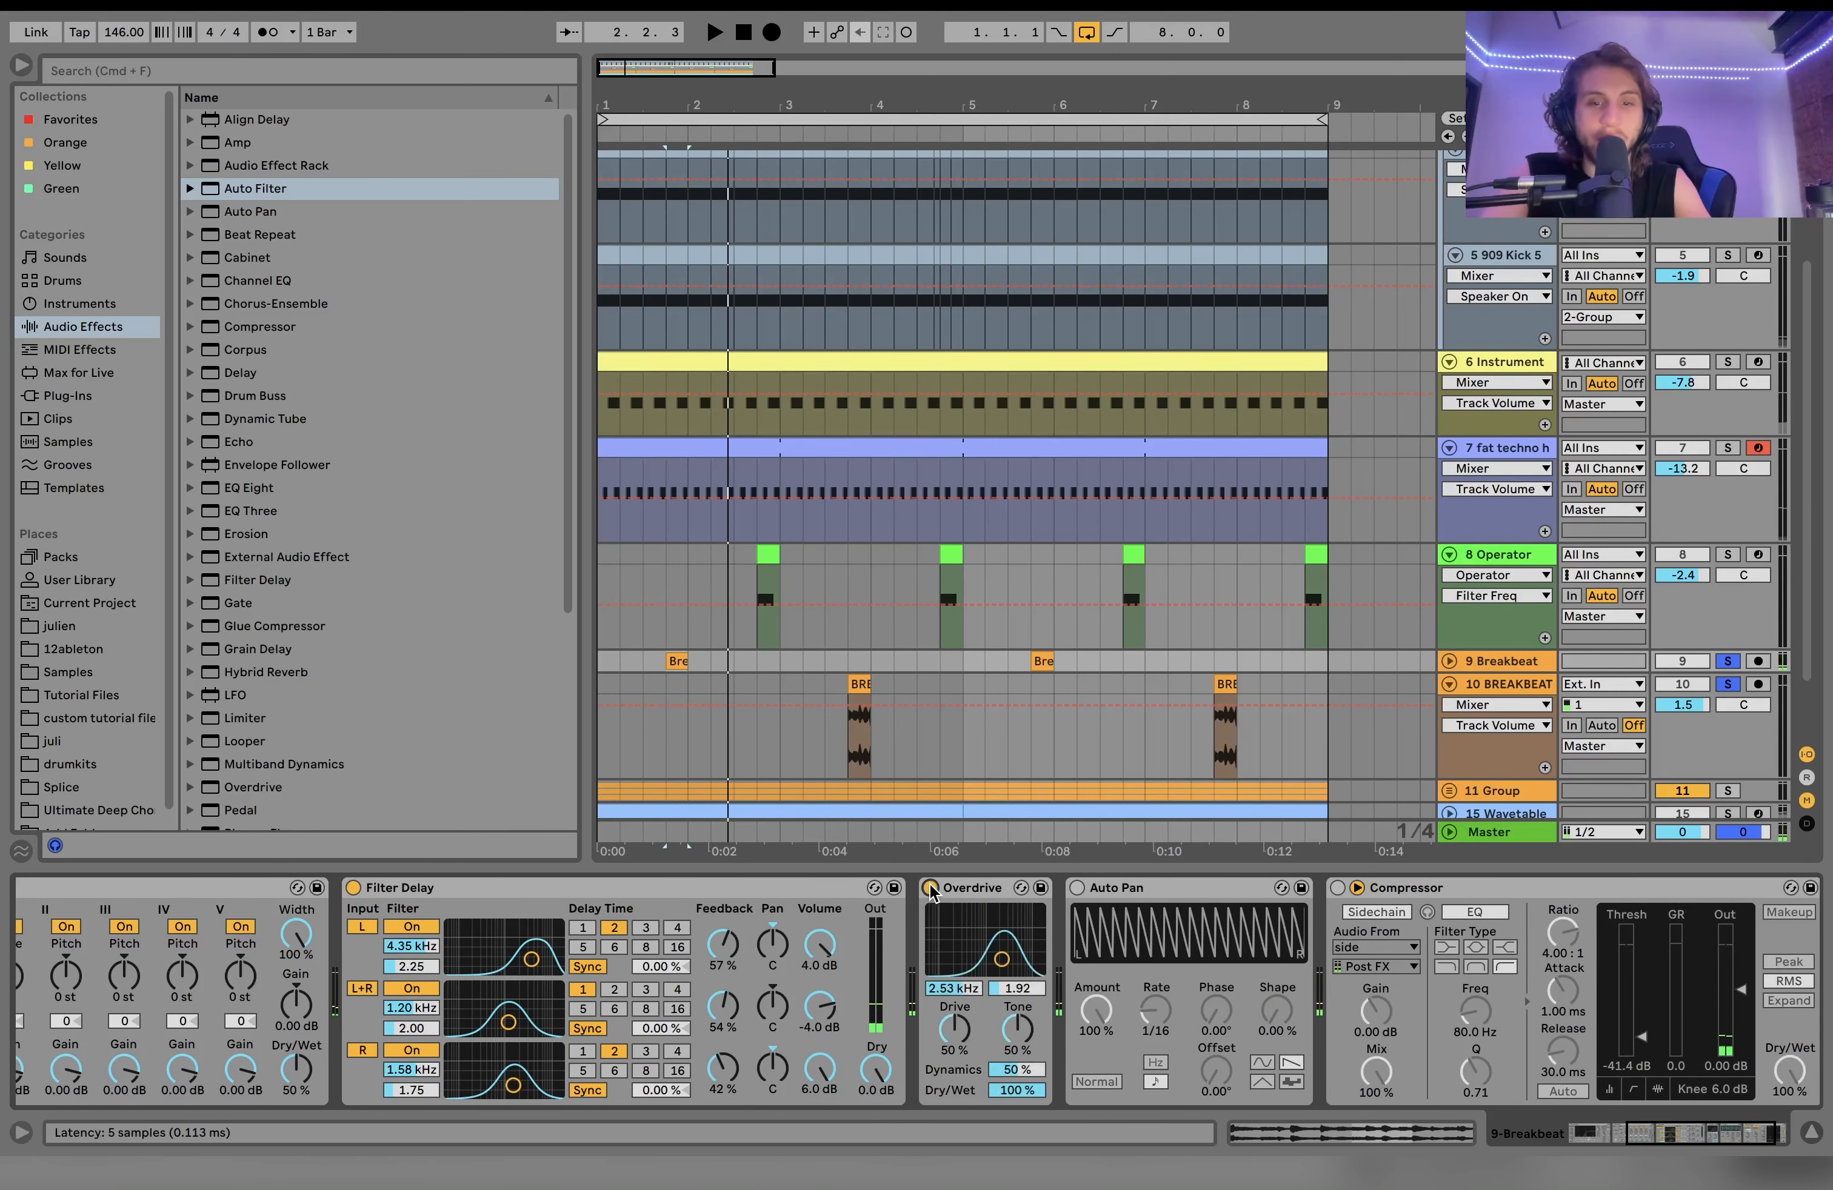
key("space")
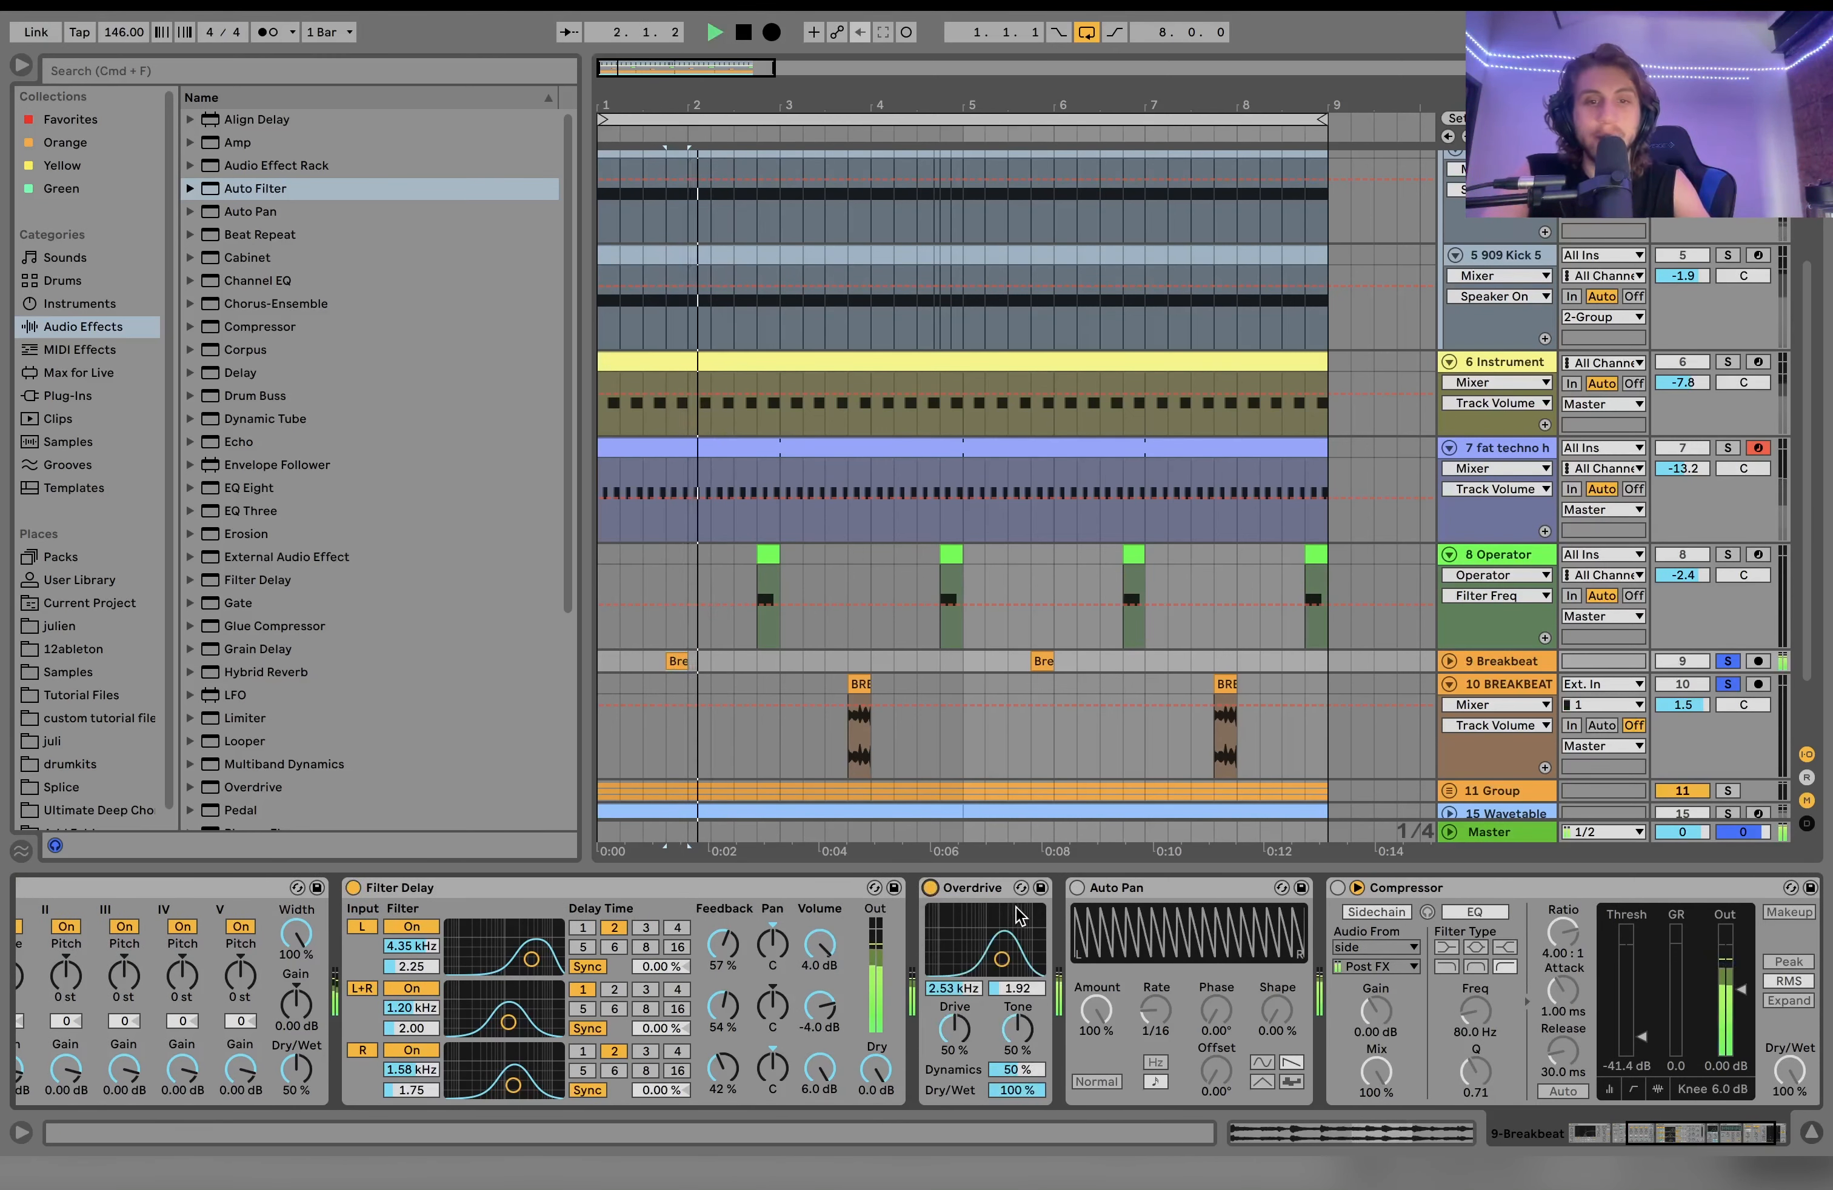
key("space")
left_click(1076, 888)
scroll(1079, 901, "right", 2)
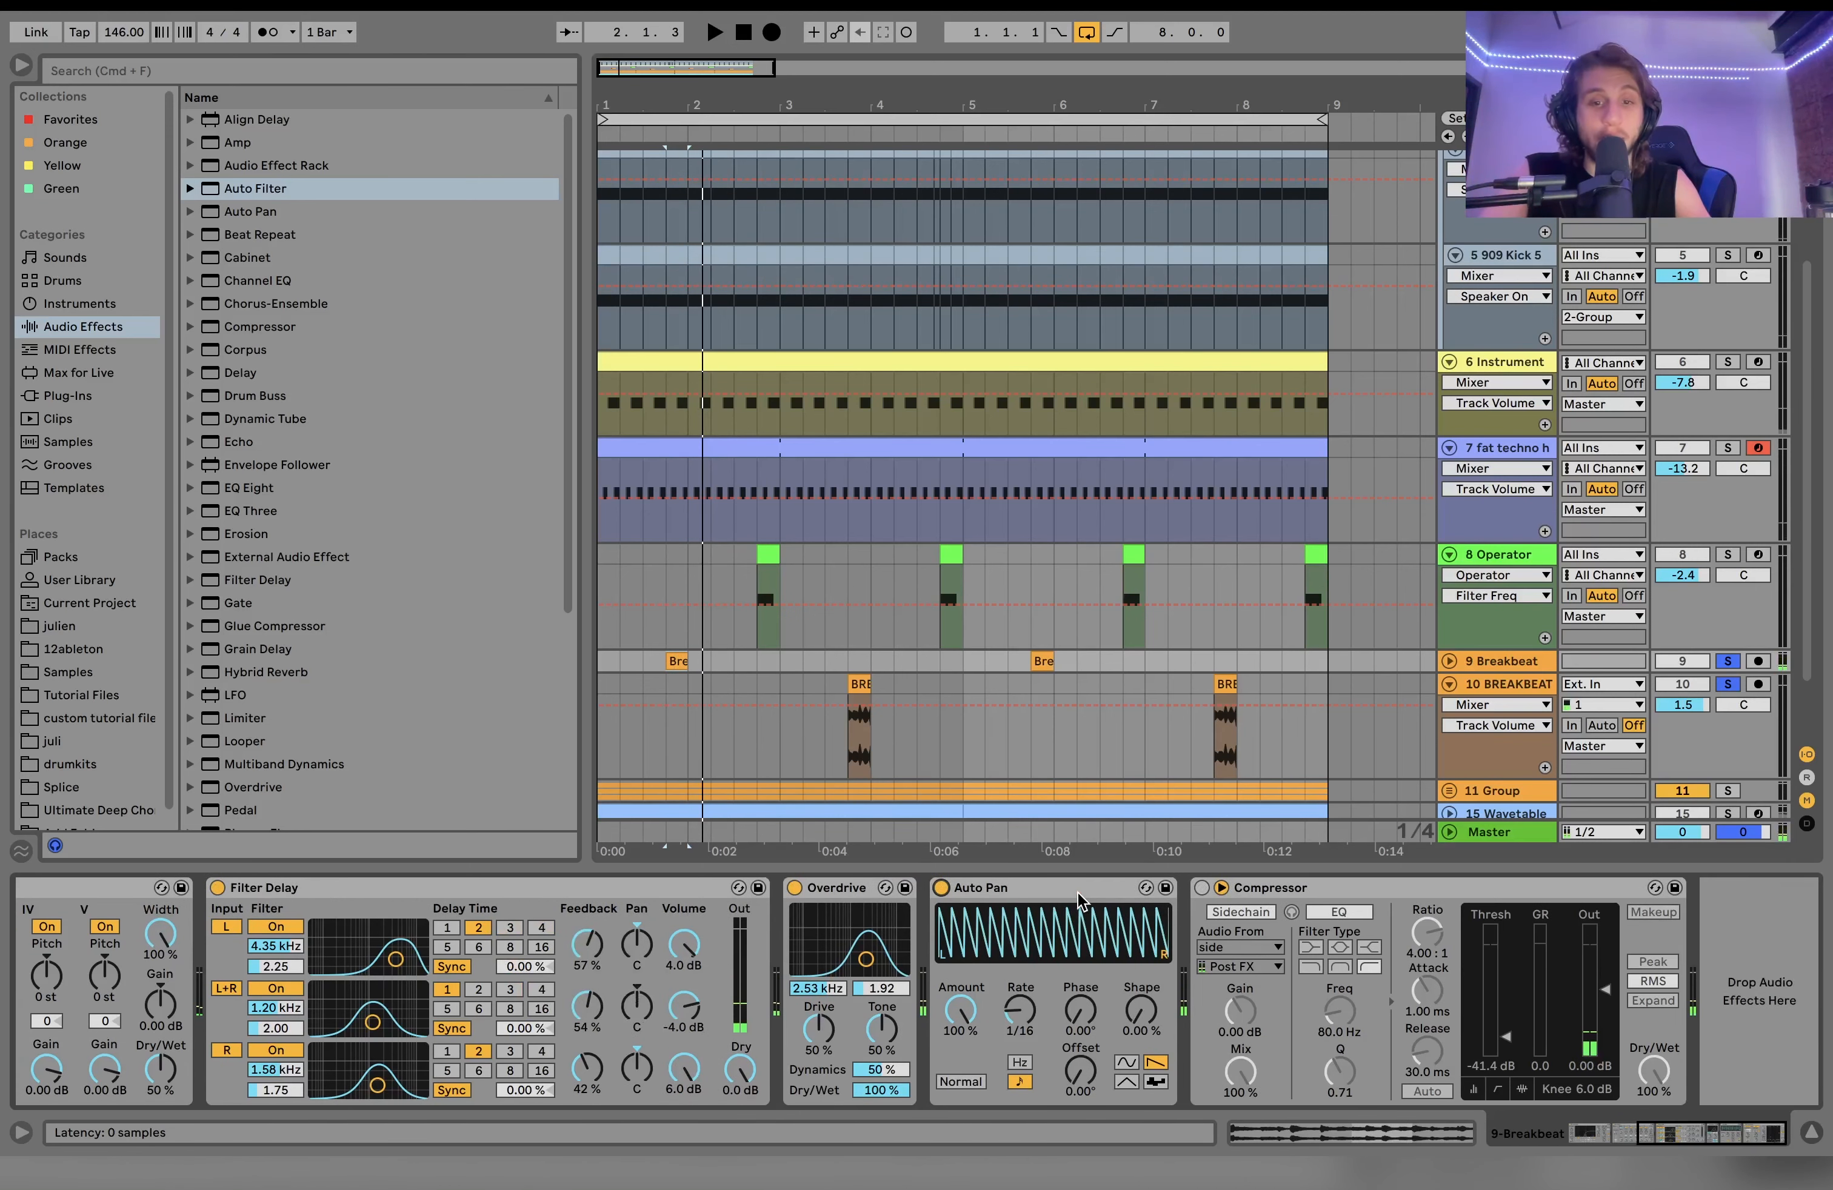
key("space")
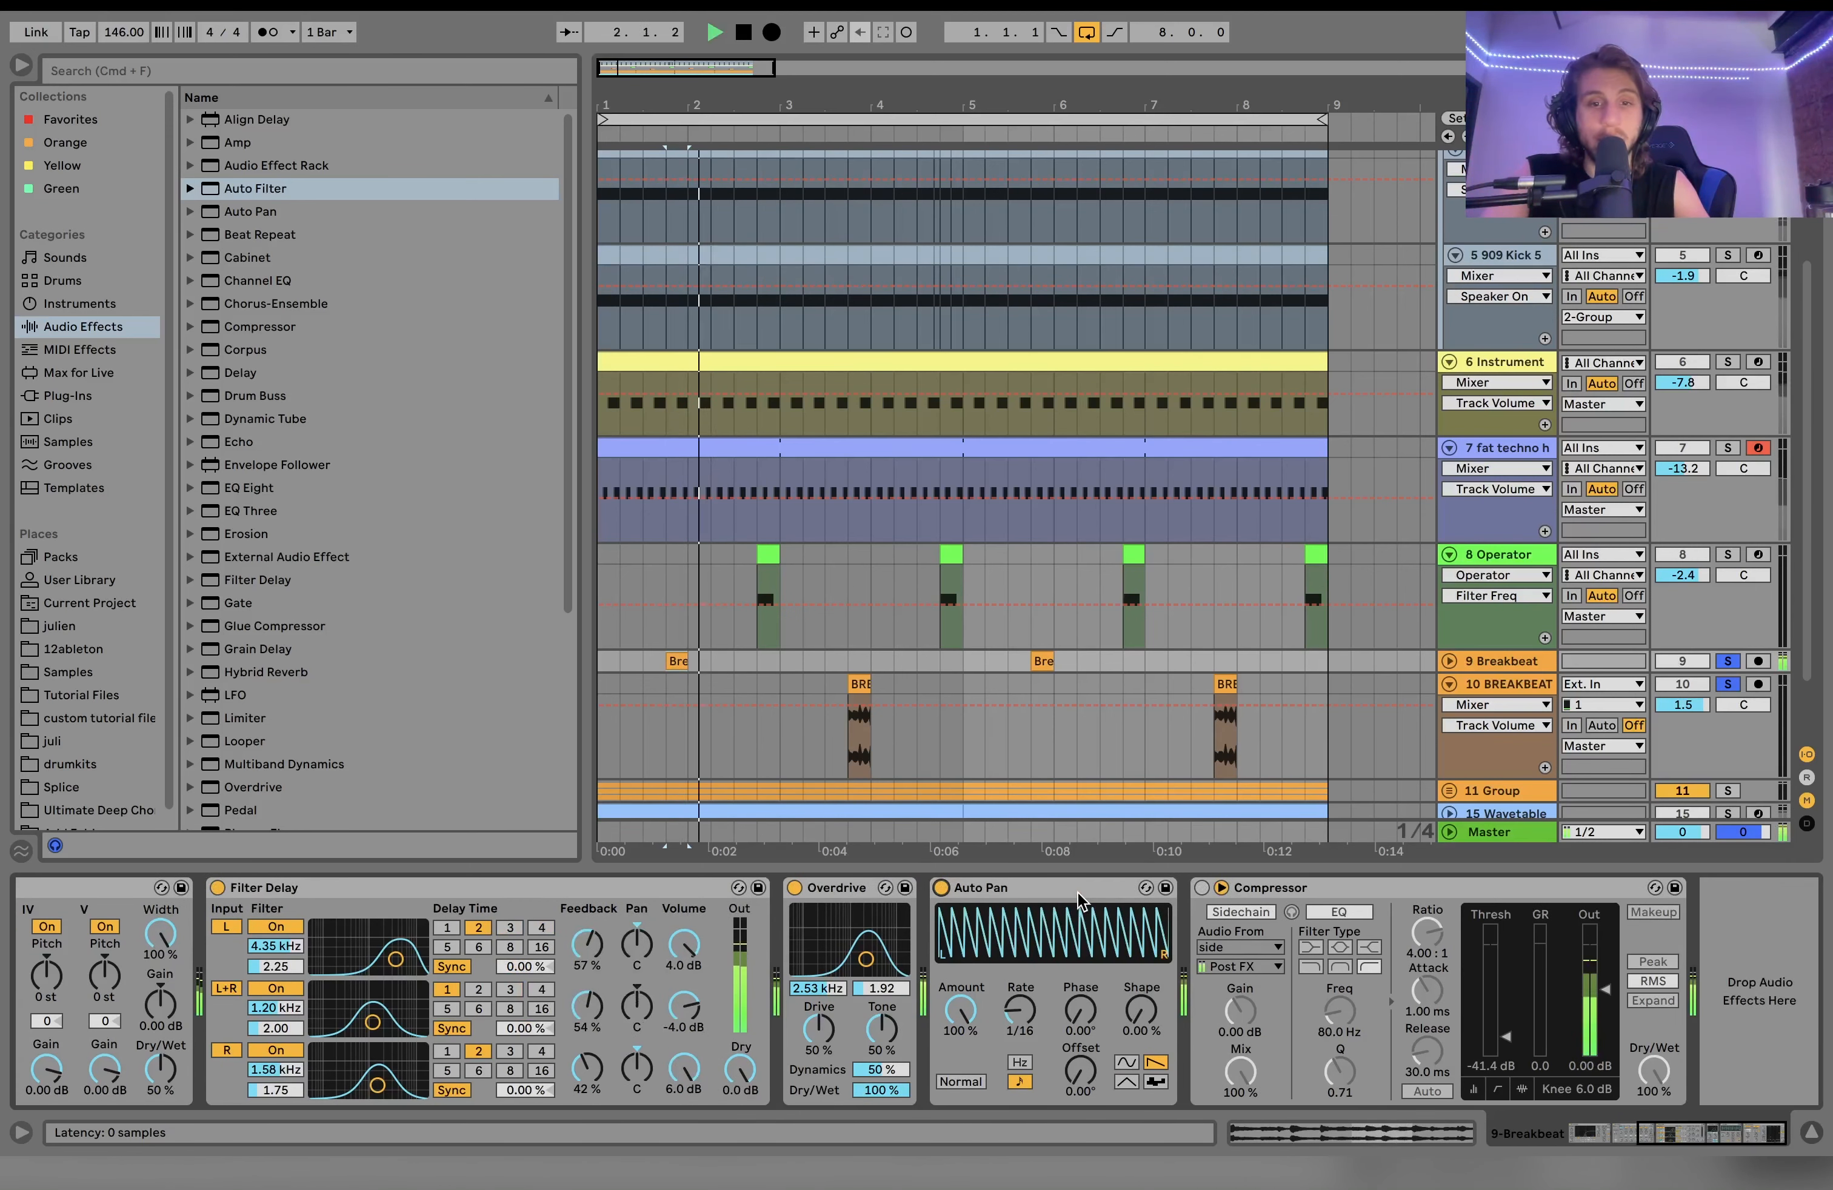
key("space")
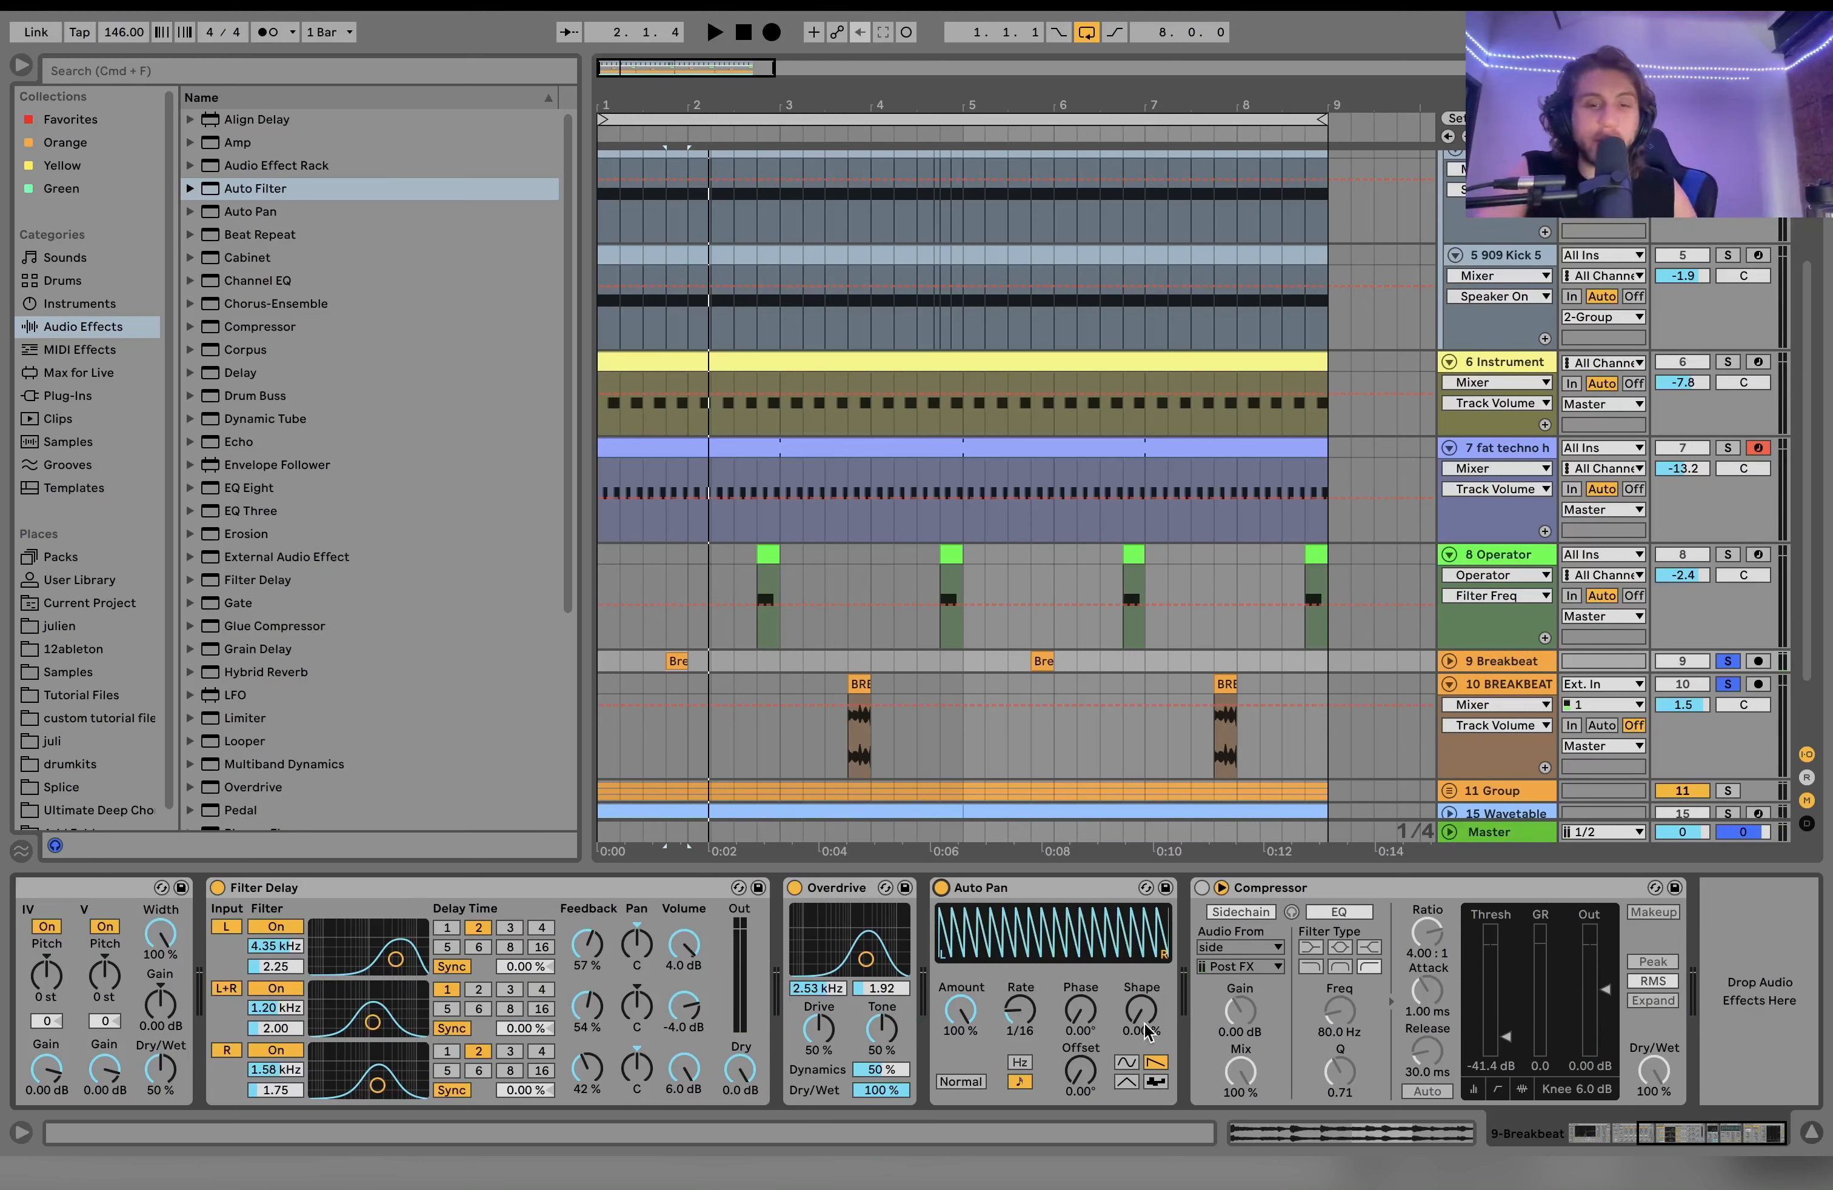
key("space")
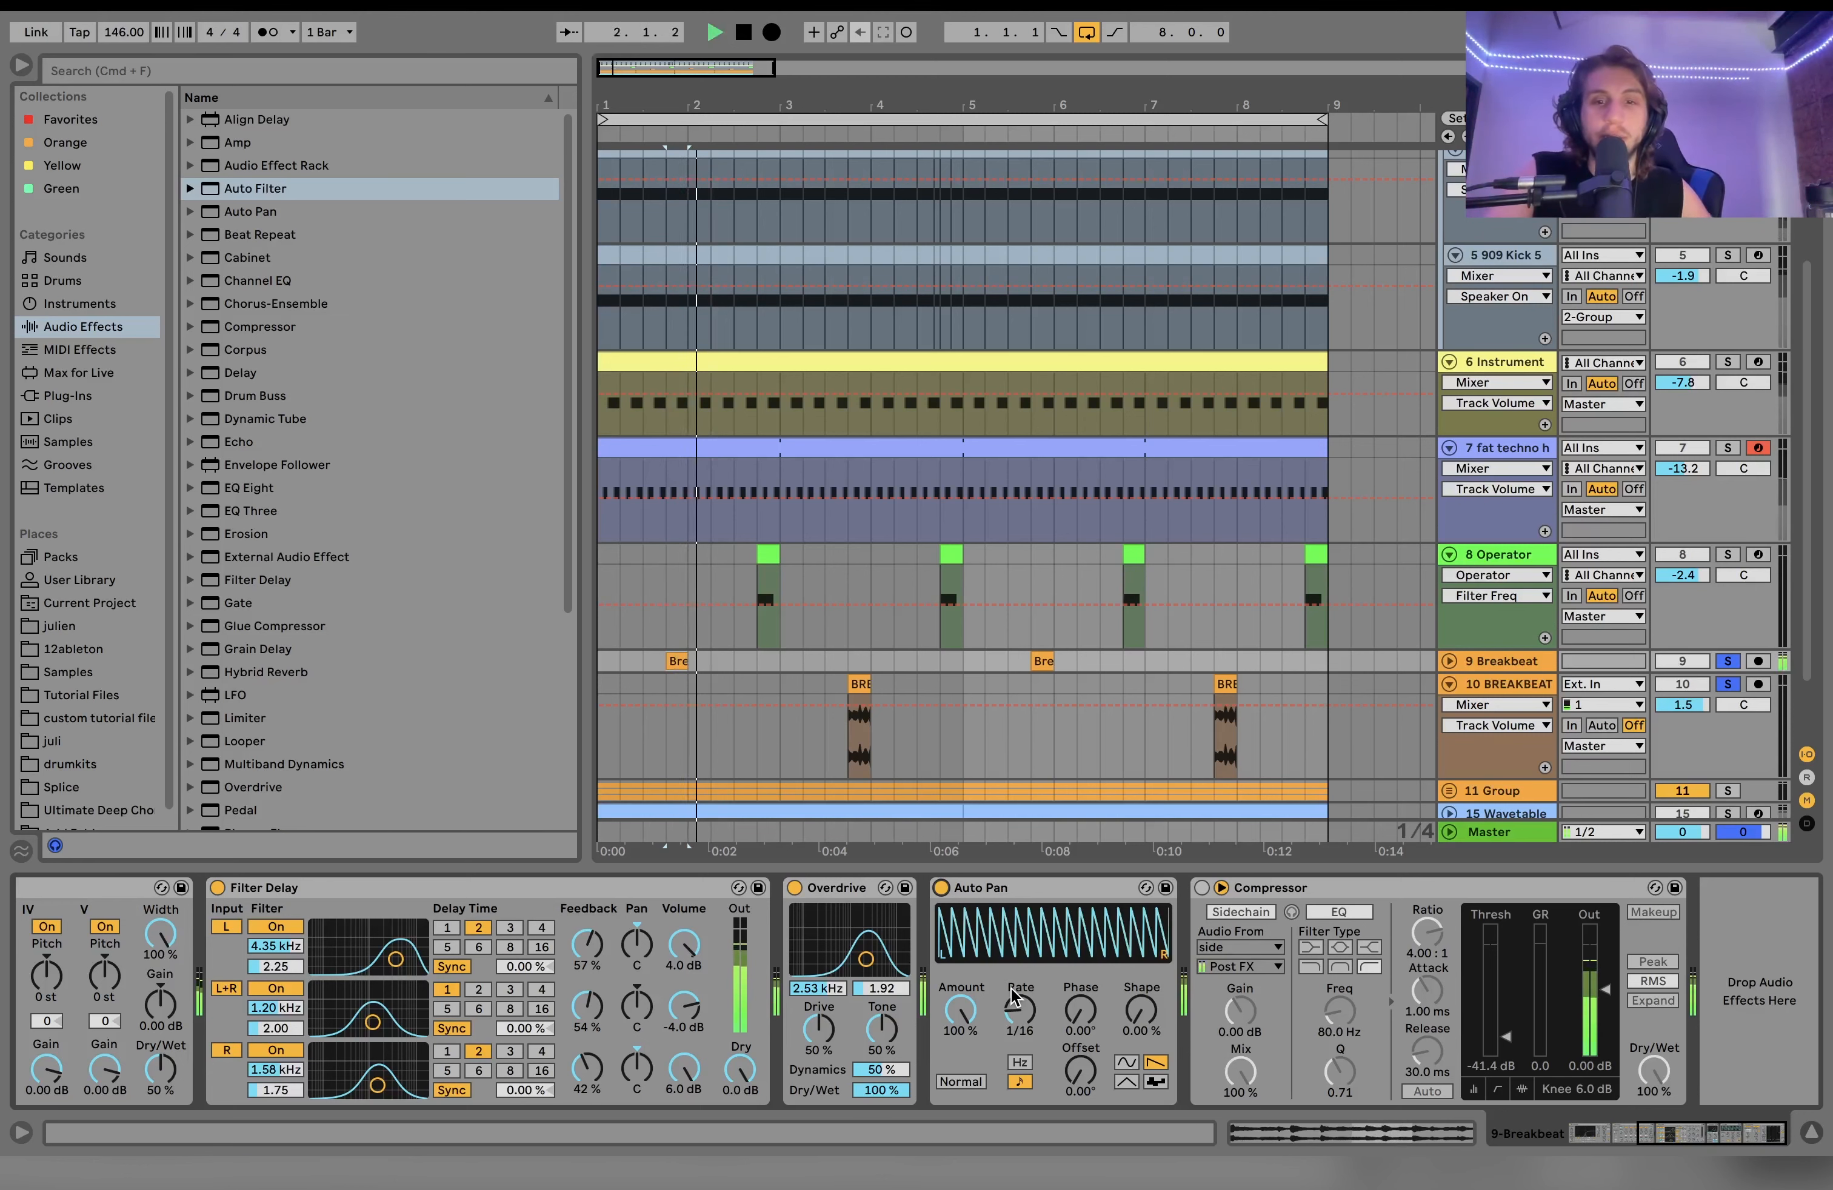
key("space")
key("space")
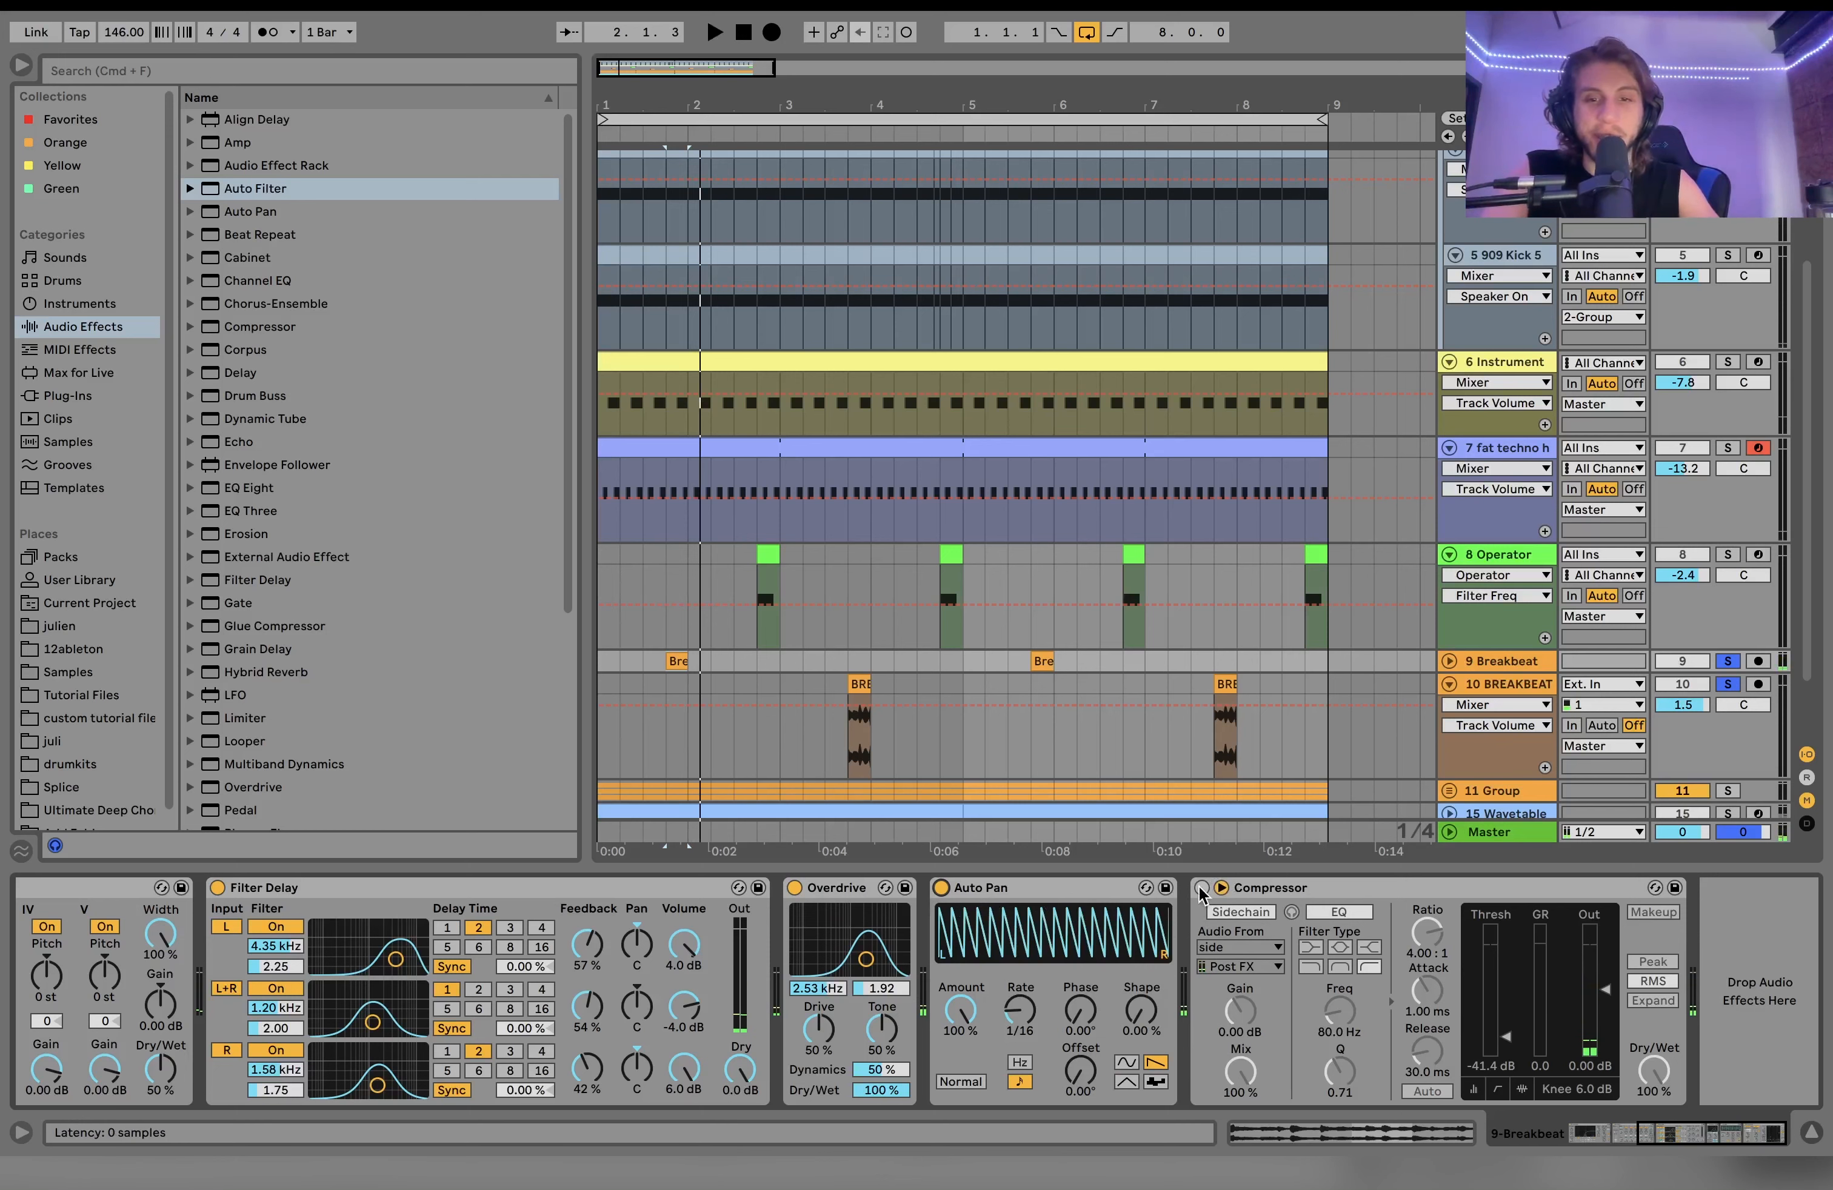
Step: Review track 9's effect chain, turn its sidechained Compressor back on, and replay the Breakbeat clip
scroll(610, 957, "left", 5)
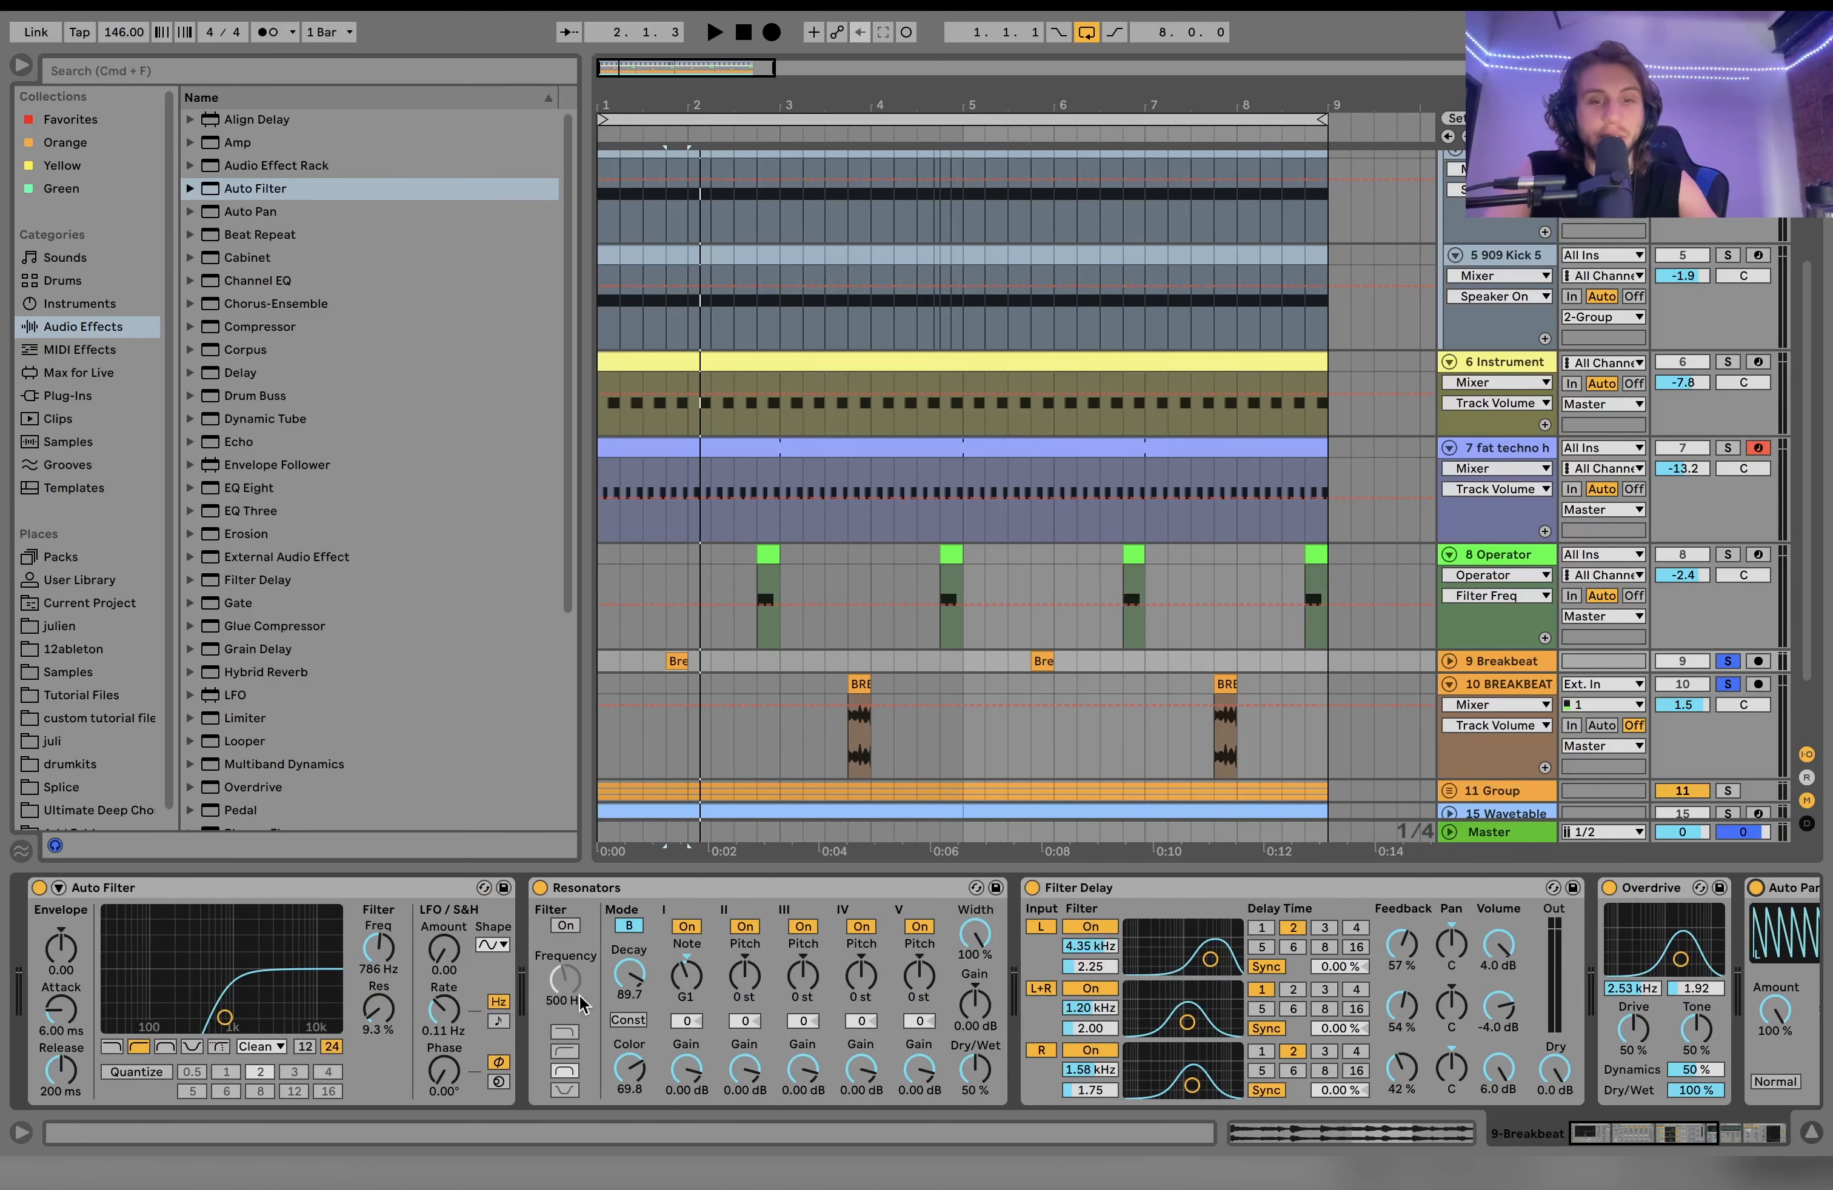
scroll(581, 1004, "right", 5)
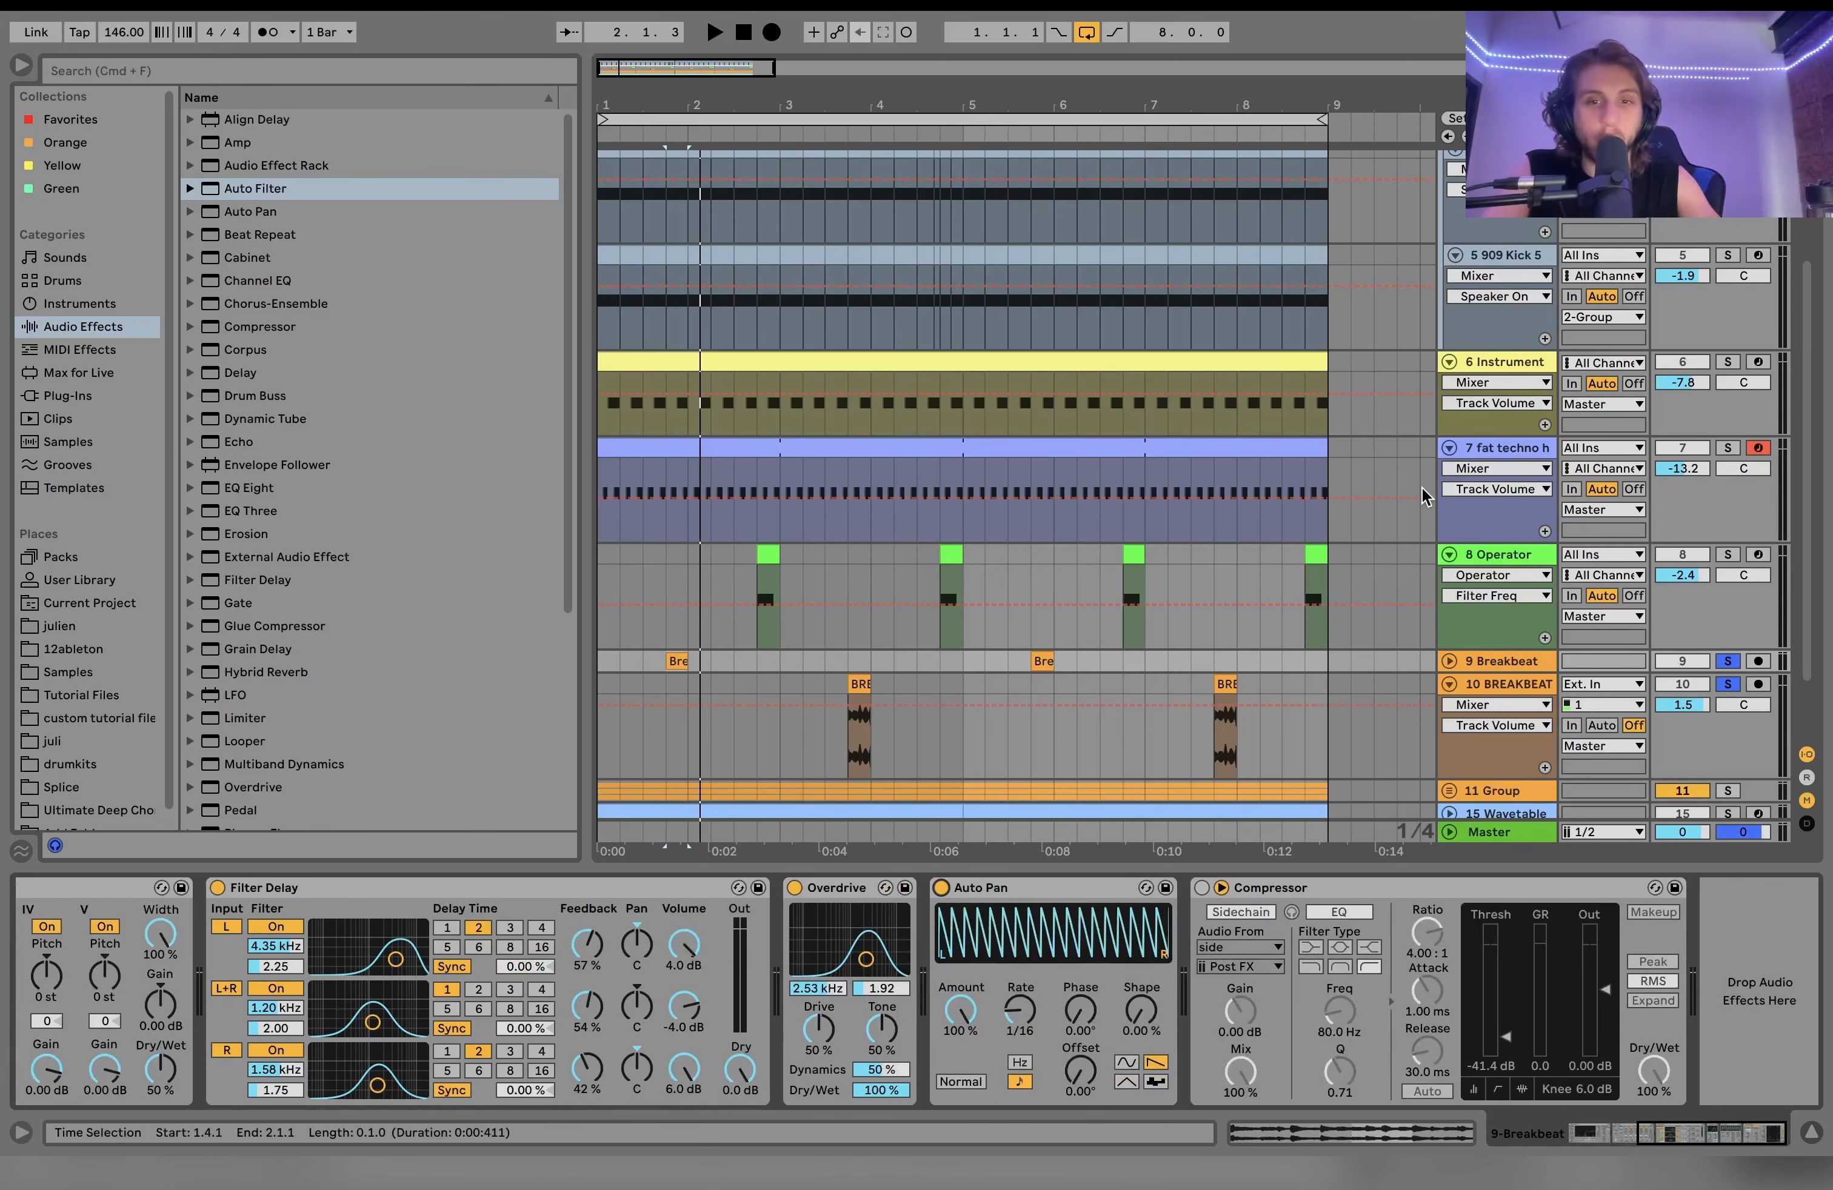
left_click(1201, 888)
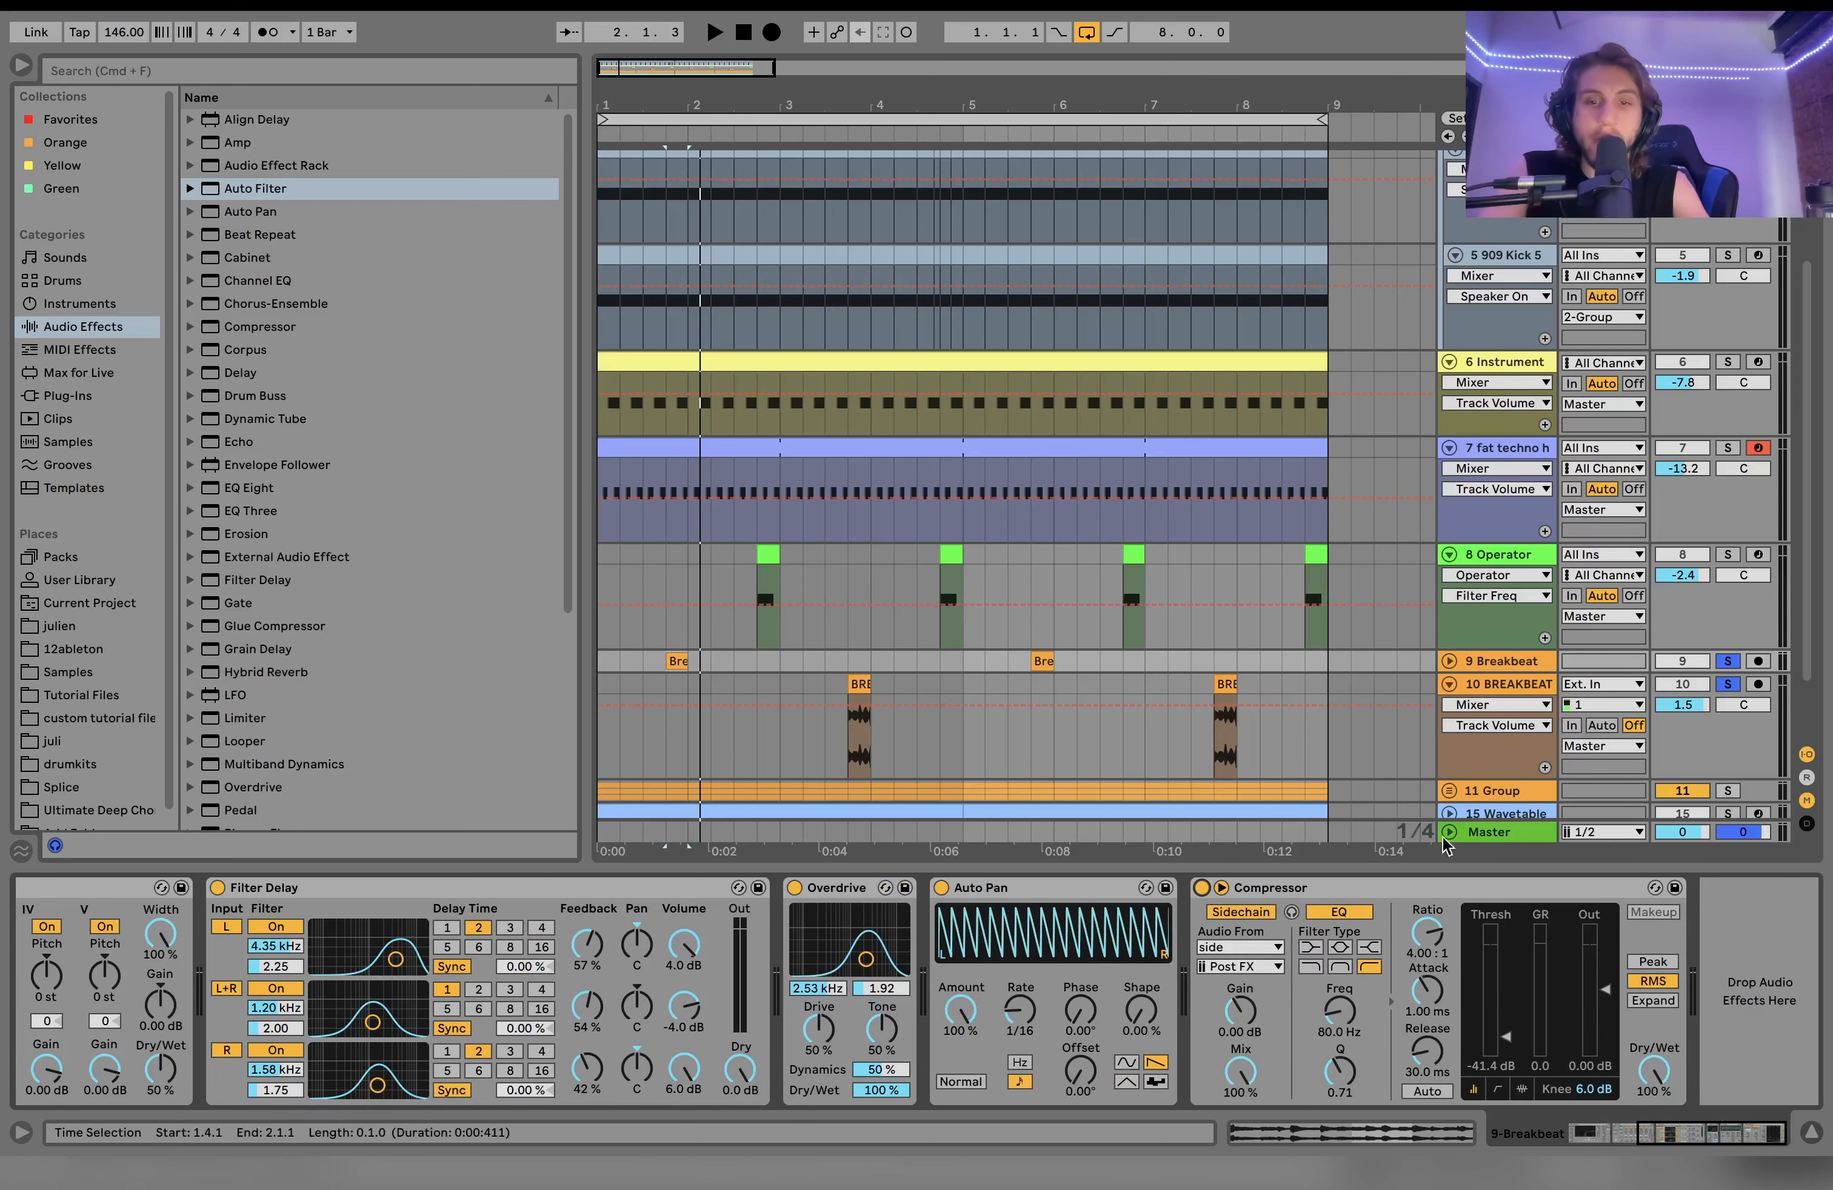
key("space")
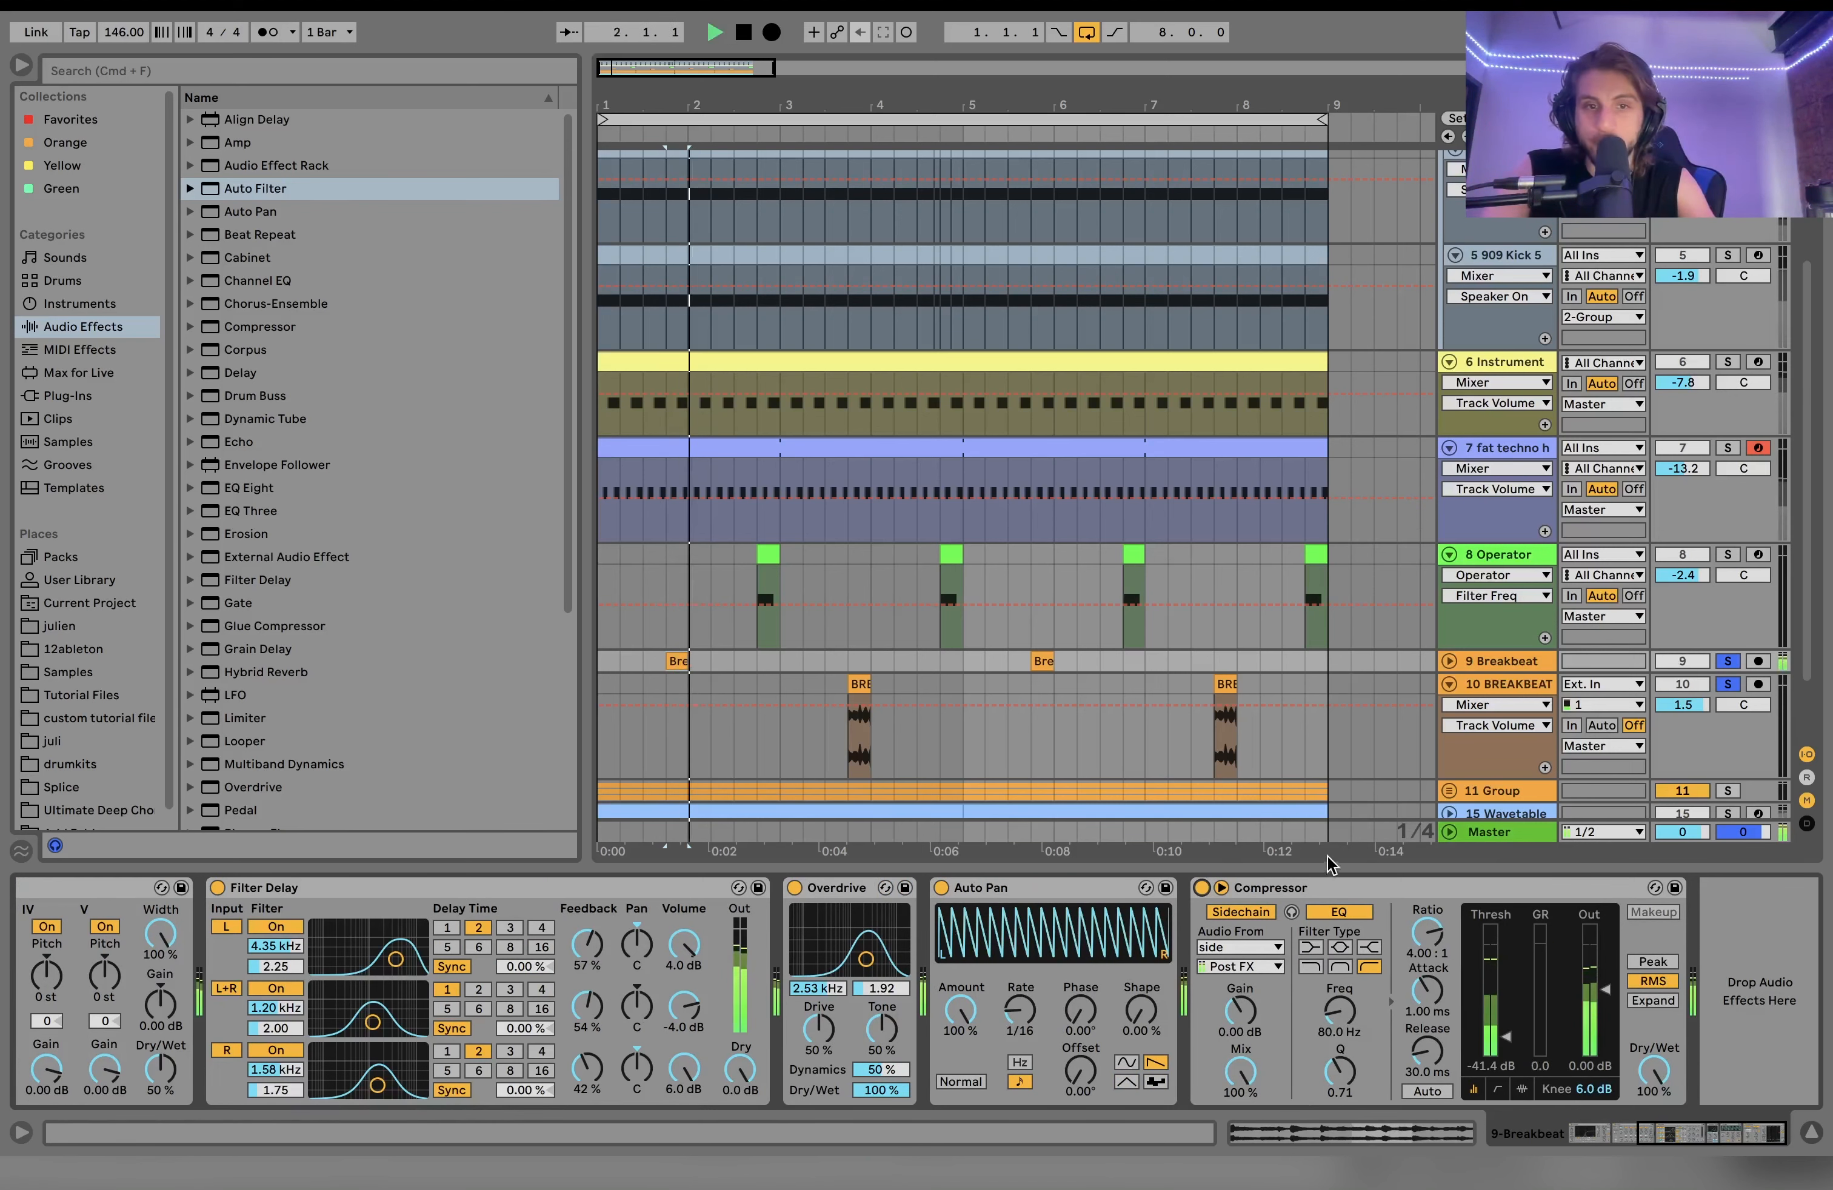
Step: Select the BREAKBEAT 2 clip on track 10 and bypass its whole effect chain, from the Compressor back to the Delay
left_click(860, 723)
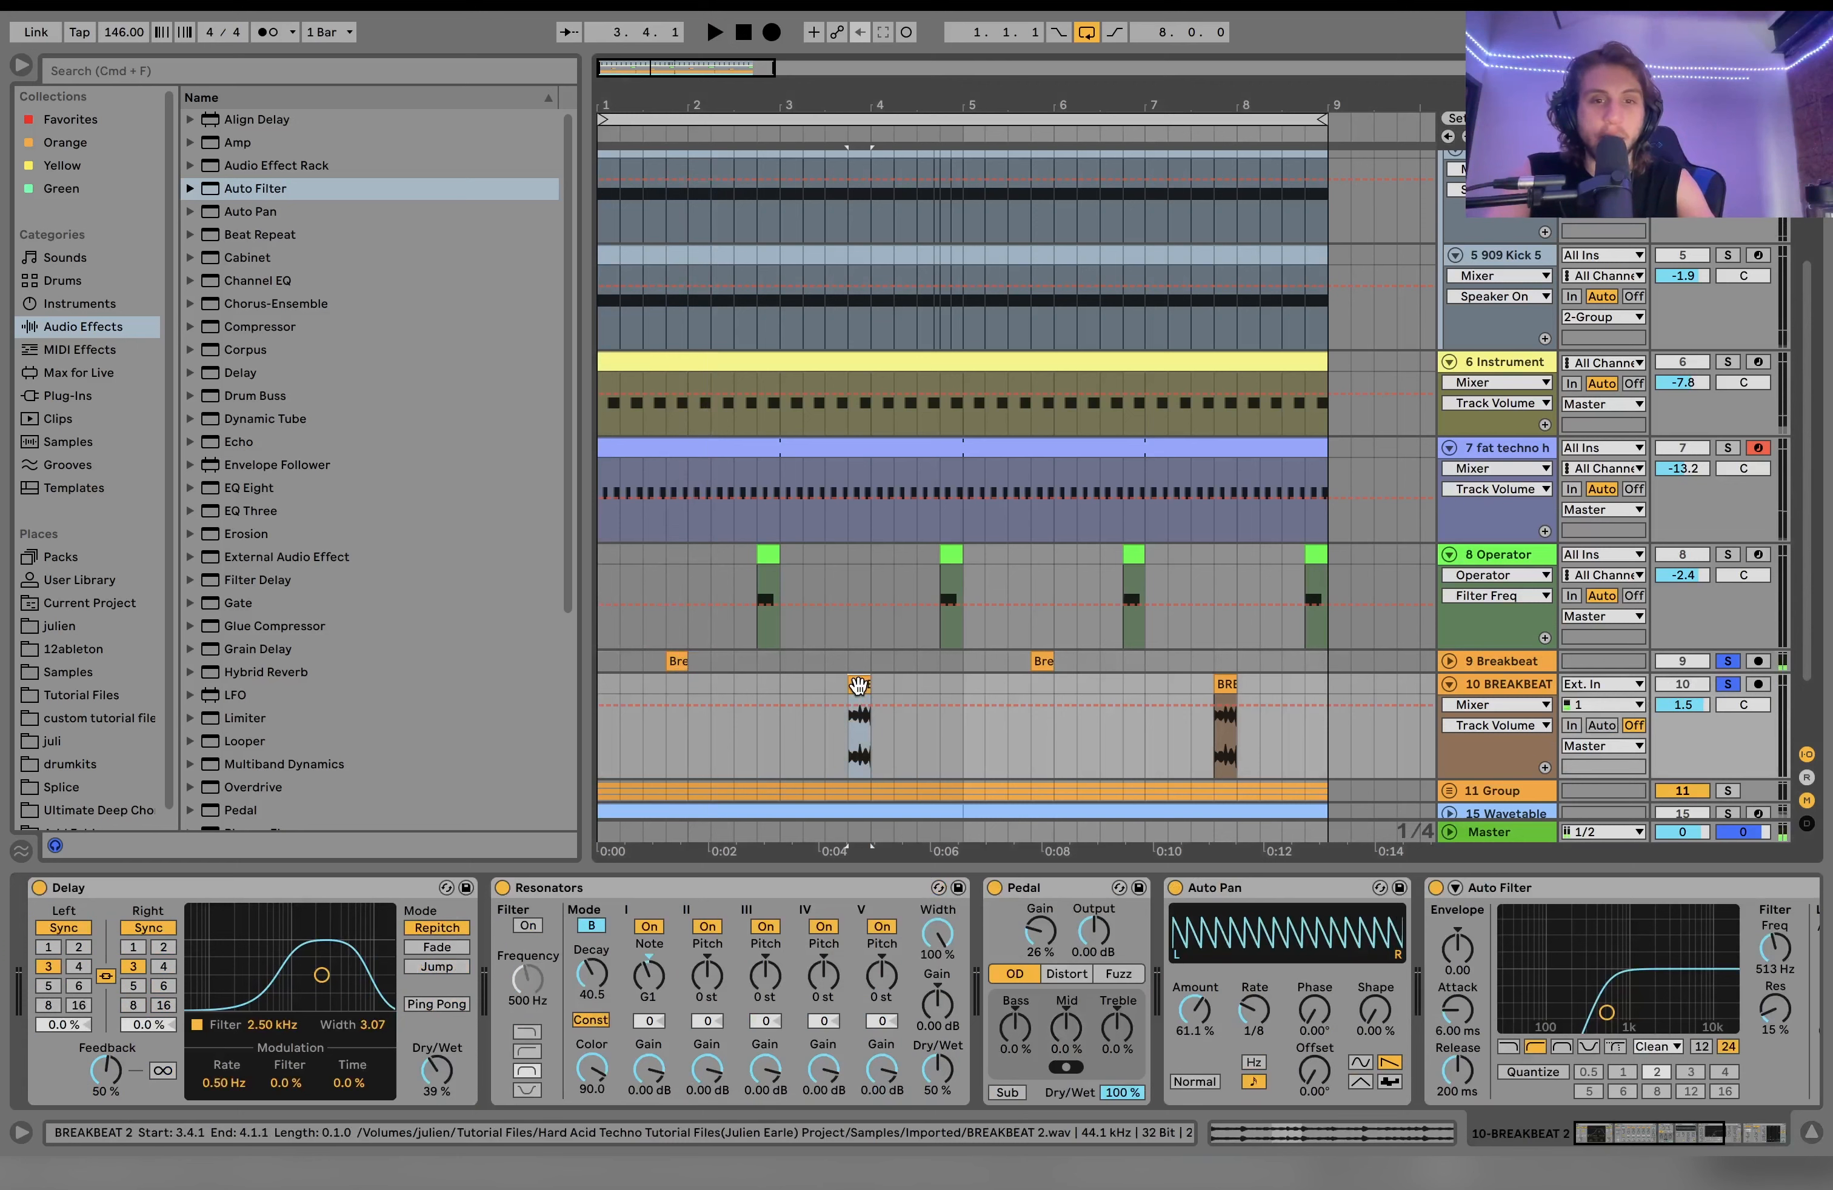
scroll(1530, 1033, "right", 5)
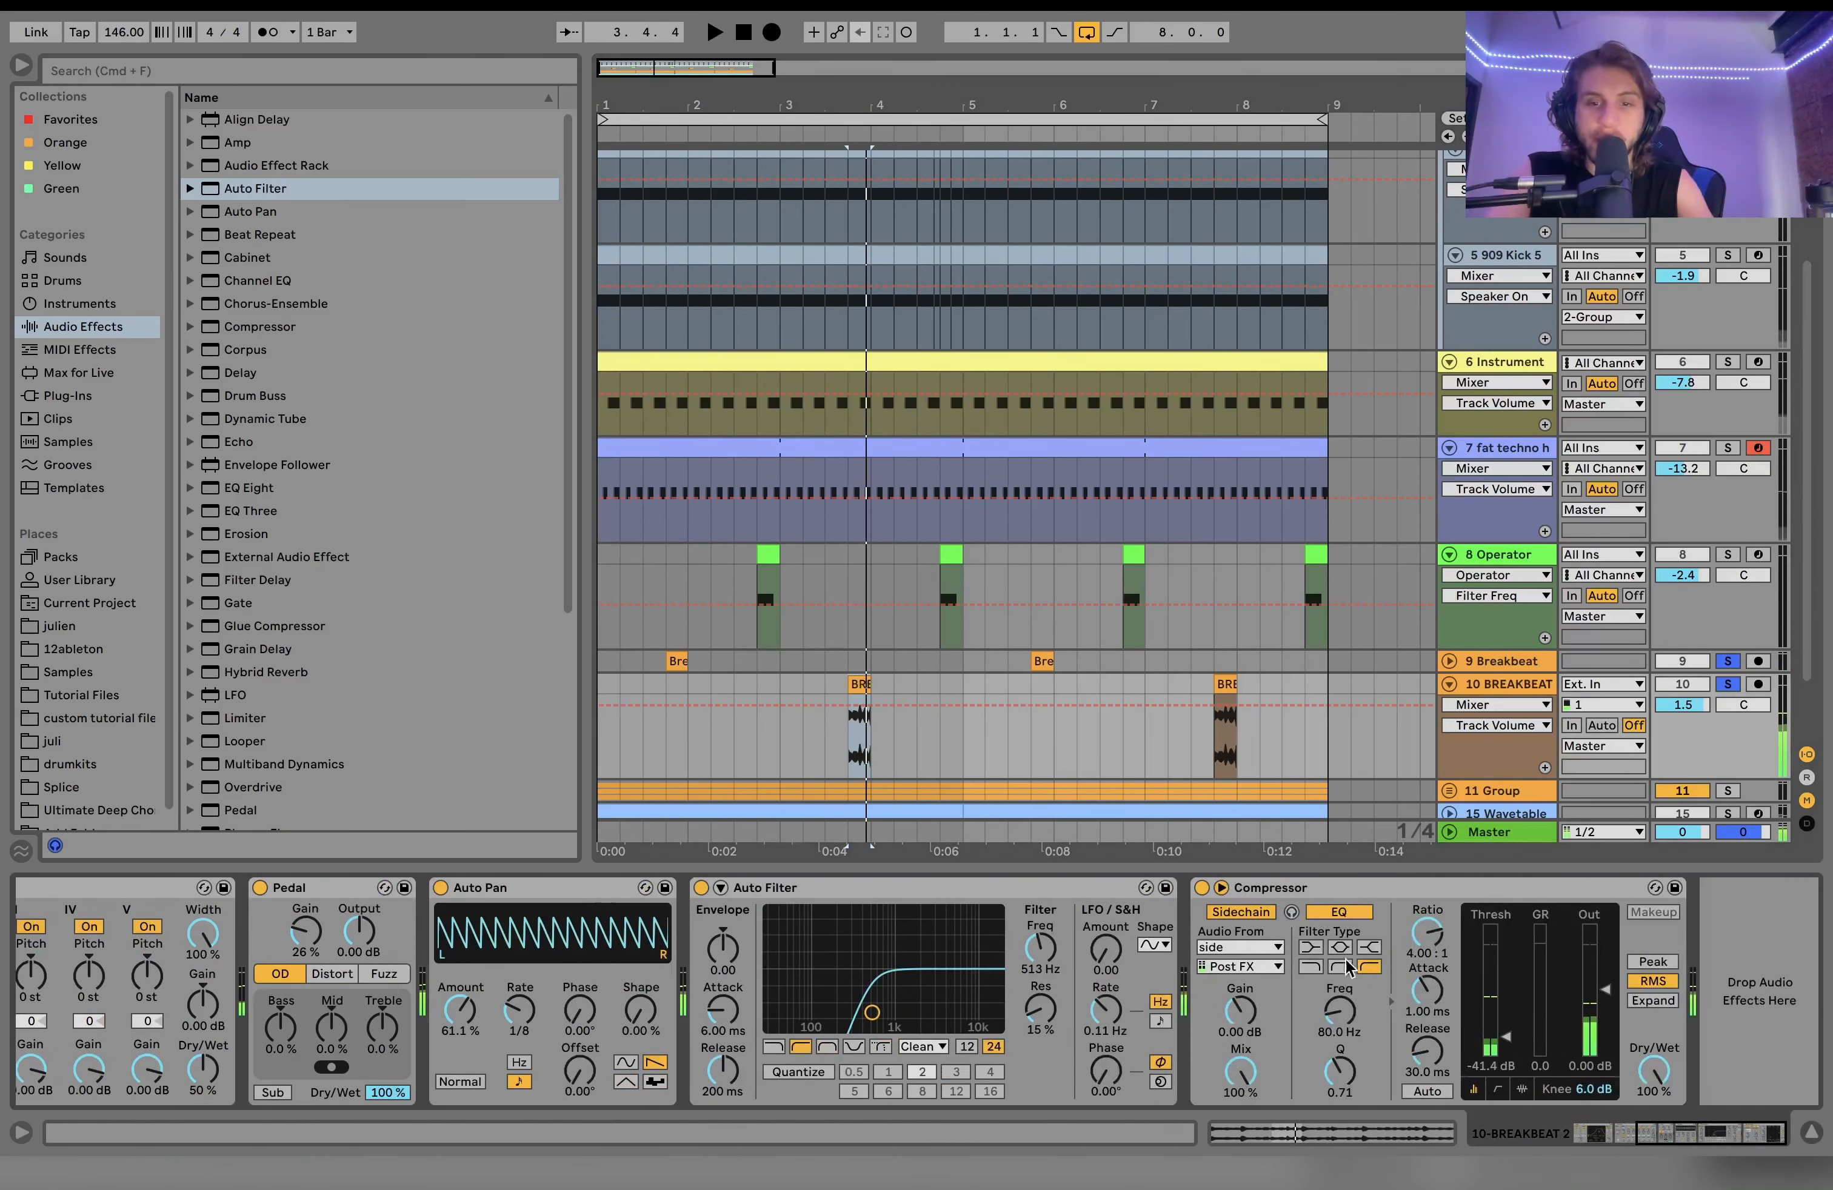
left_click(1203, 891)
scroll(1194, 897, "left", 5)
left_click(1051, 887)
scroll(1082, 893, "left", 4)
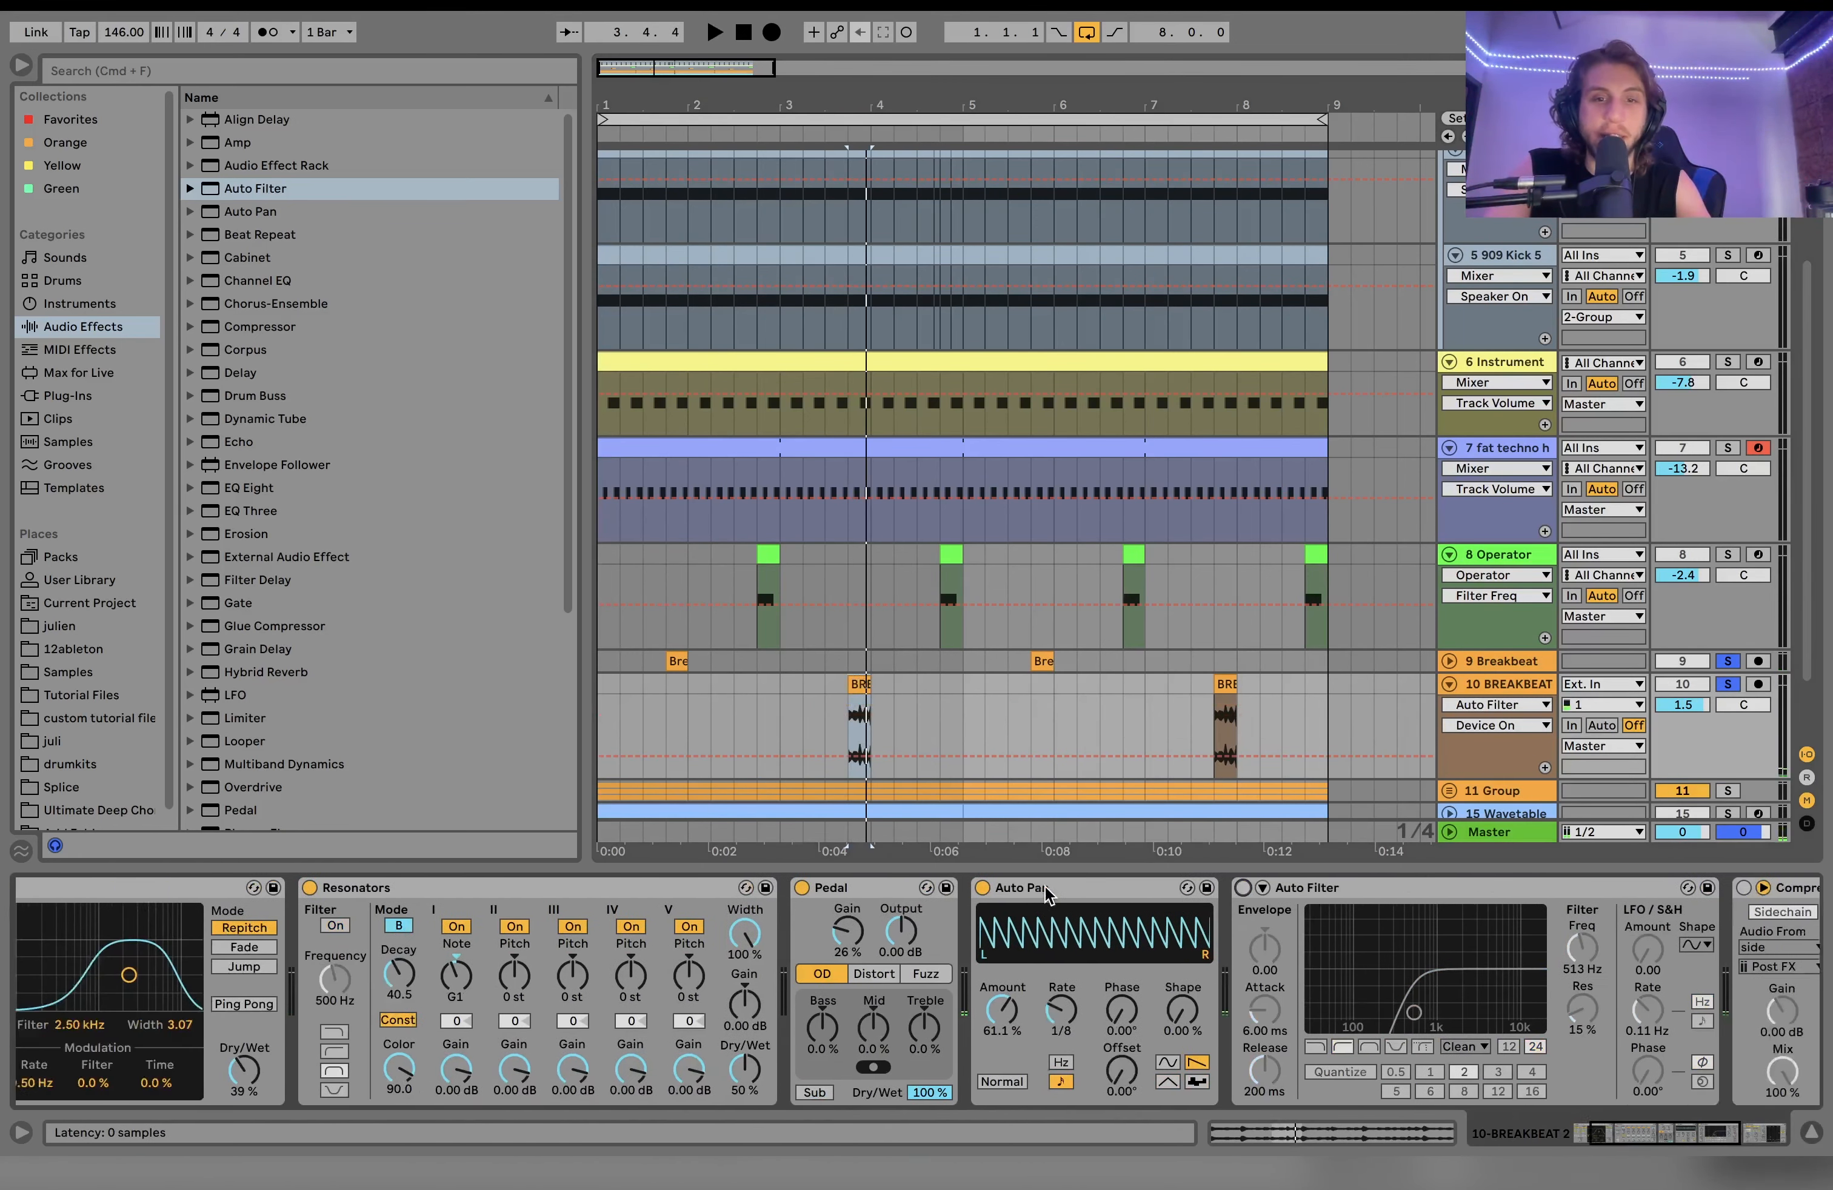
left_click(1136, 890)
scroll(1112, 896, "left", 1)
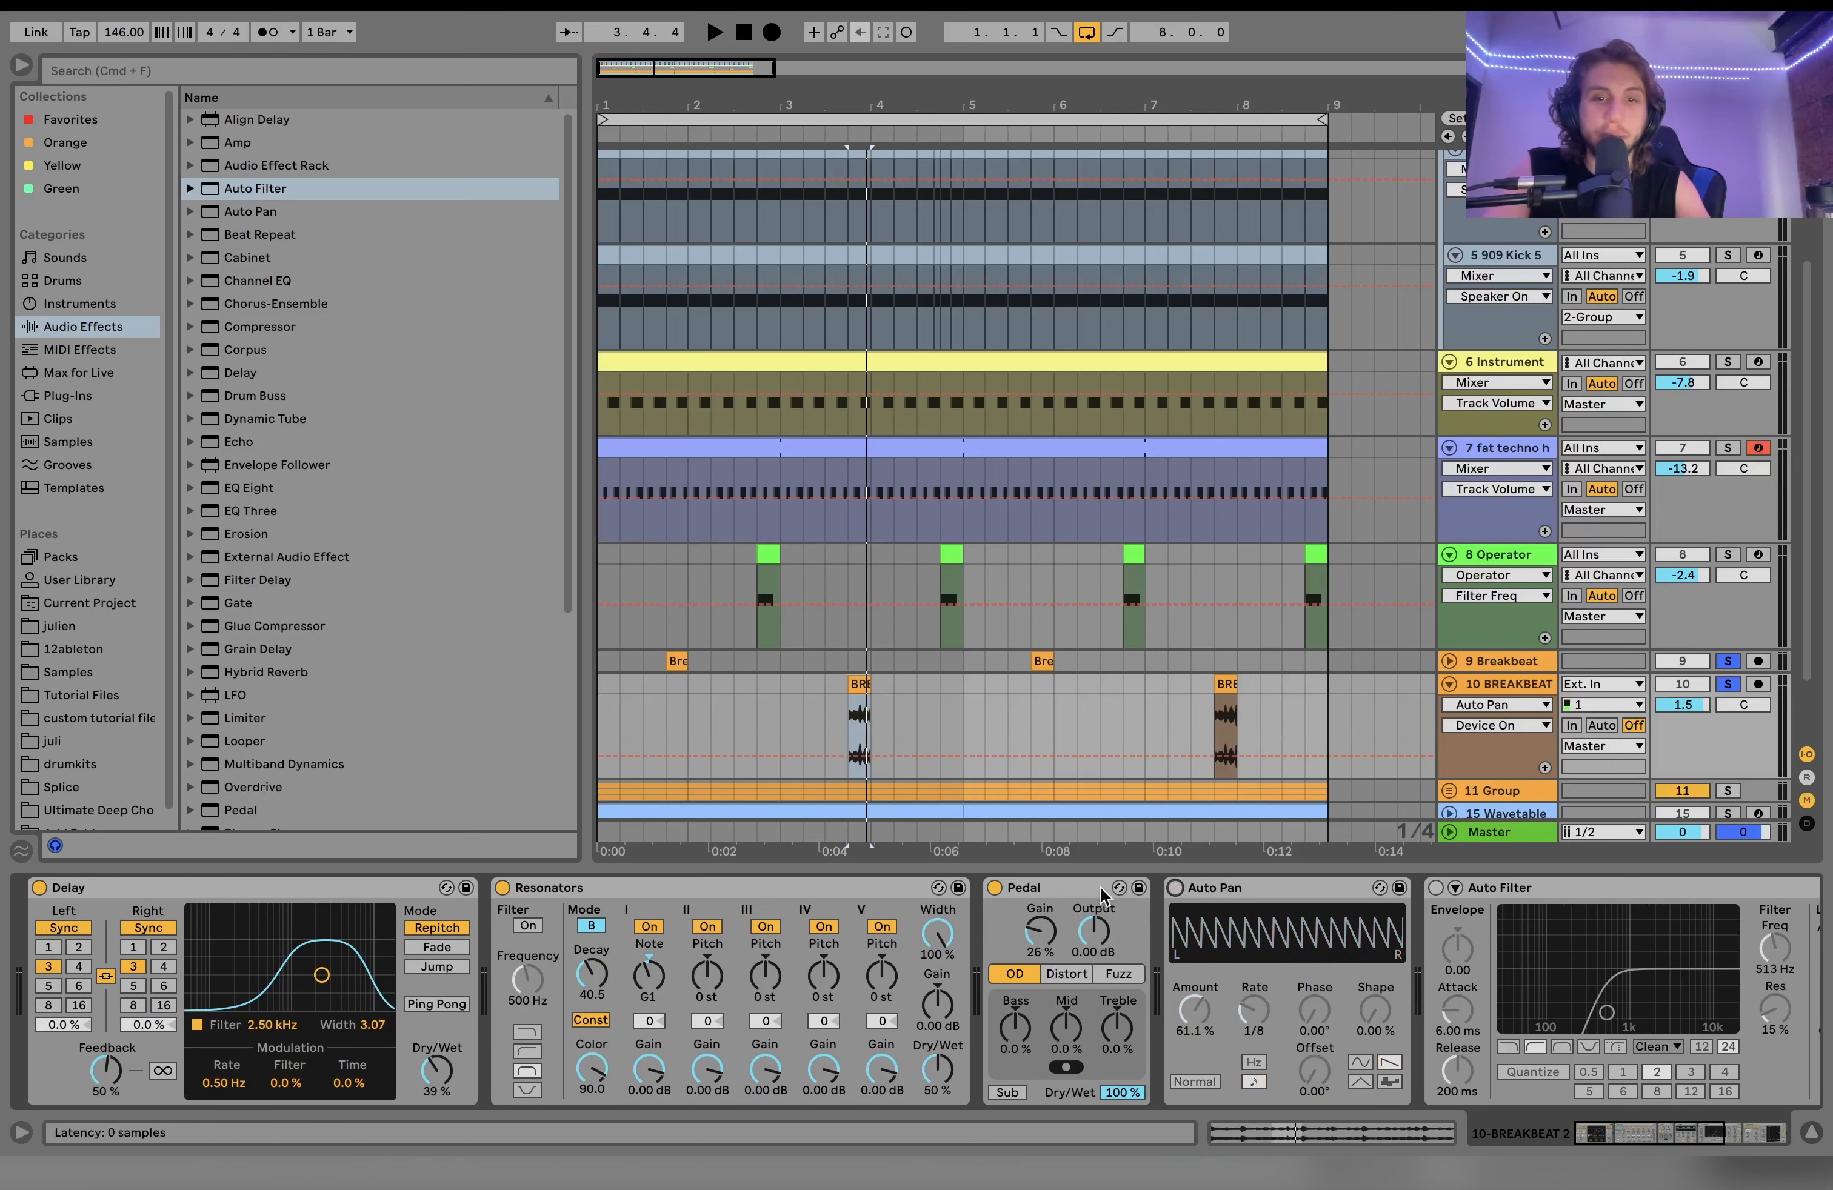
left_click(995, 888)
left_click(503, 888)
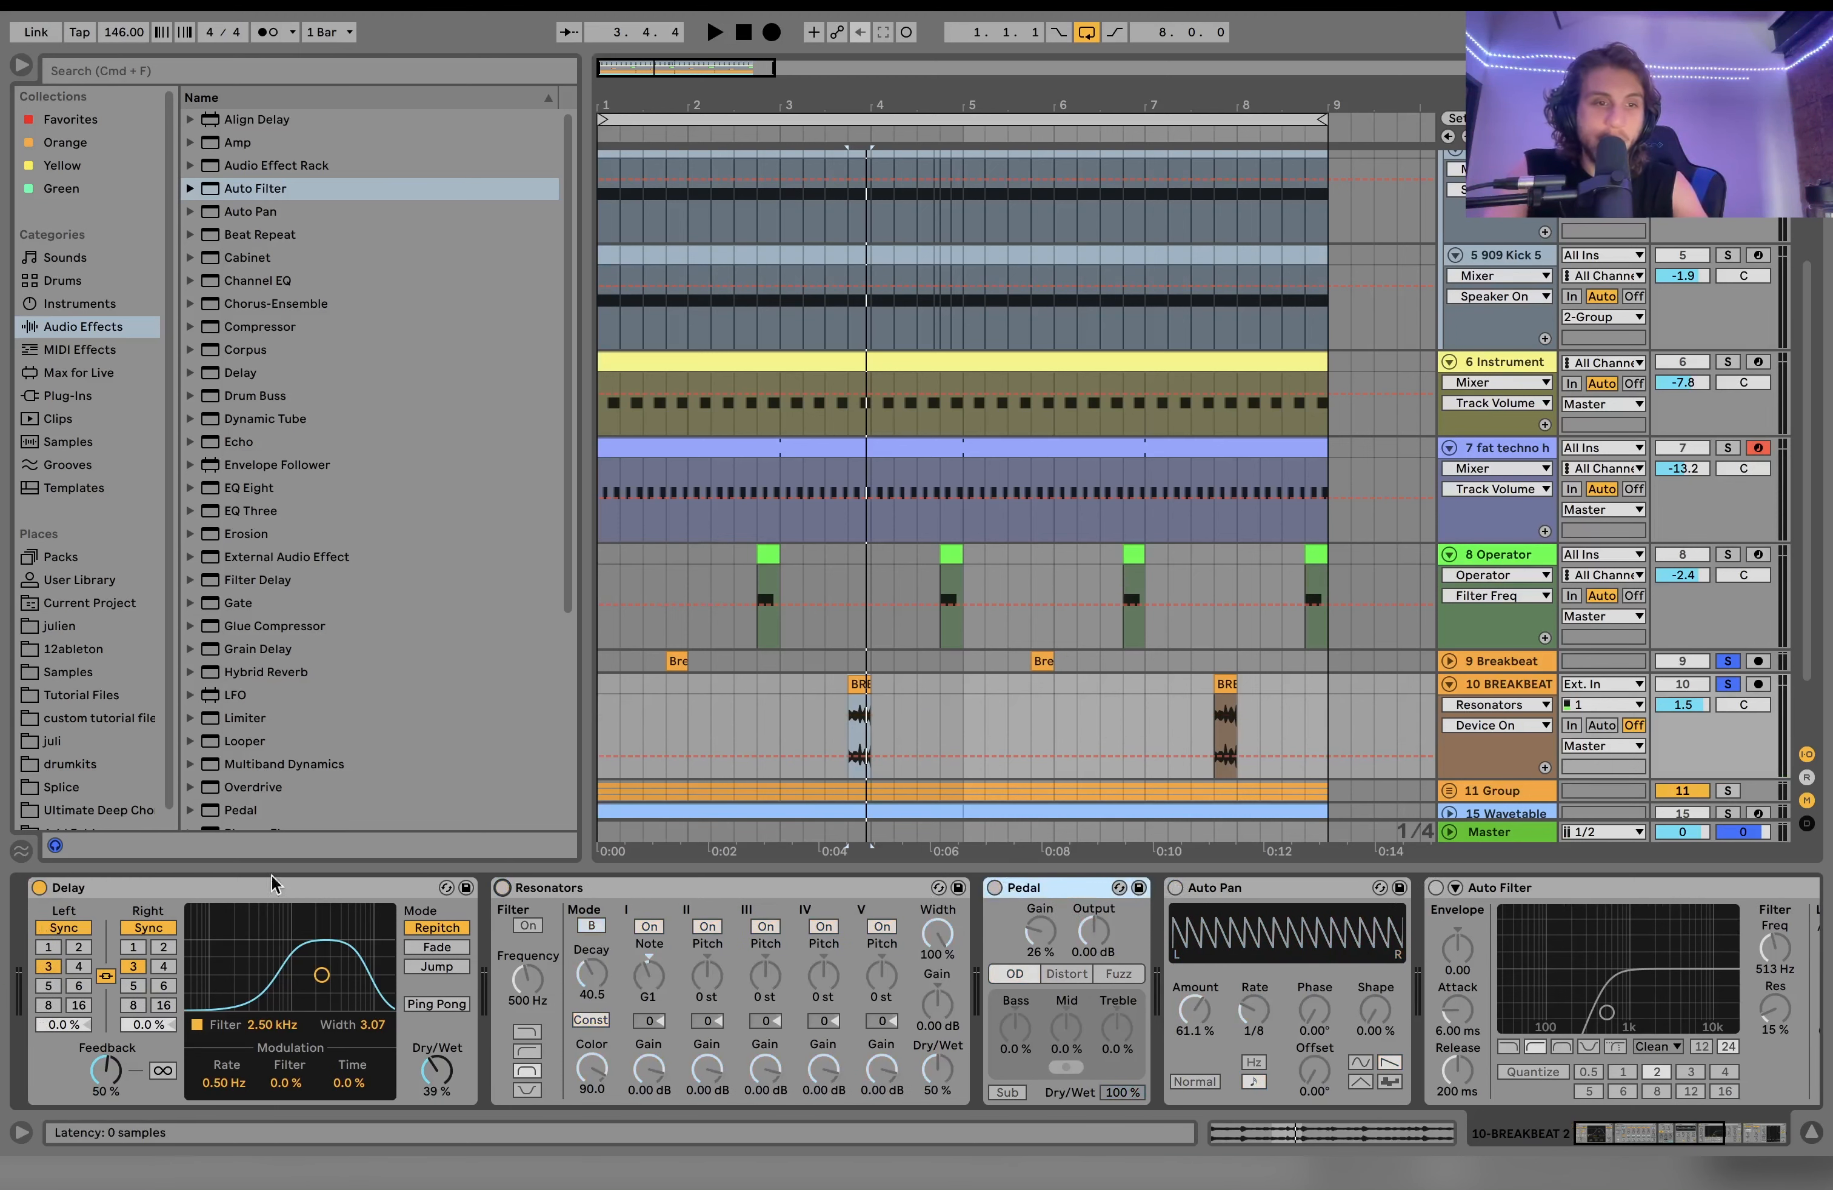
left_click(39, 888)
Step: Play track 10's BREAKBEAT 2 clip dry several times to hear the unprocessed sample
key("space")
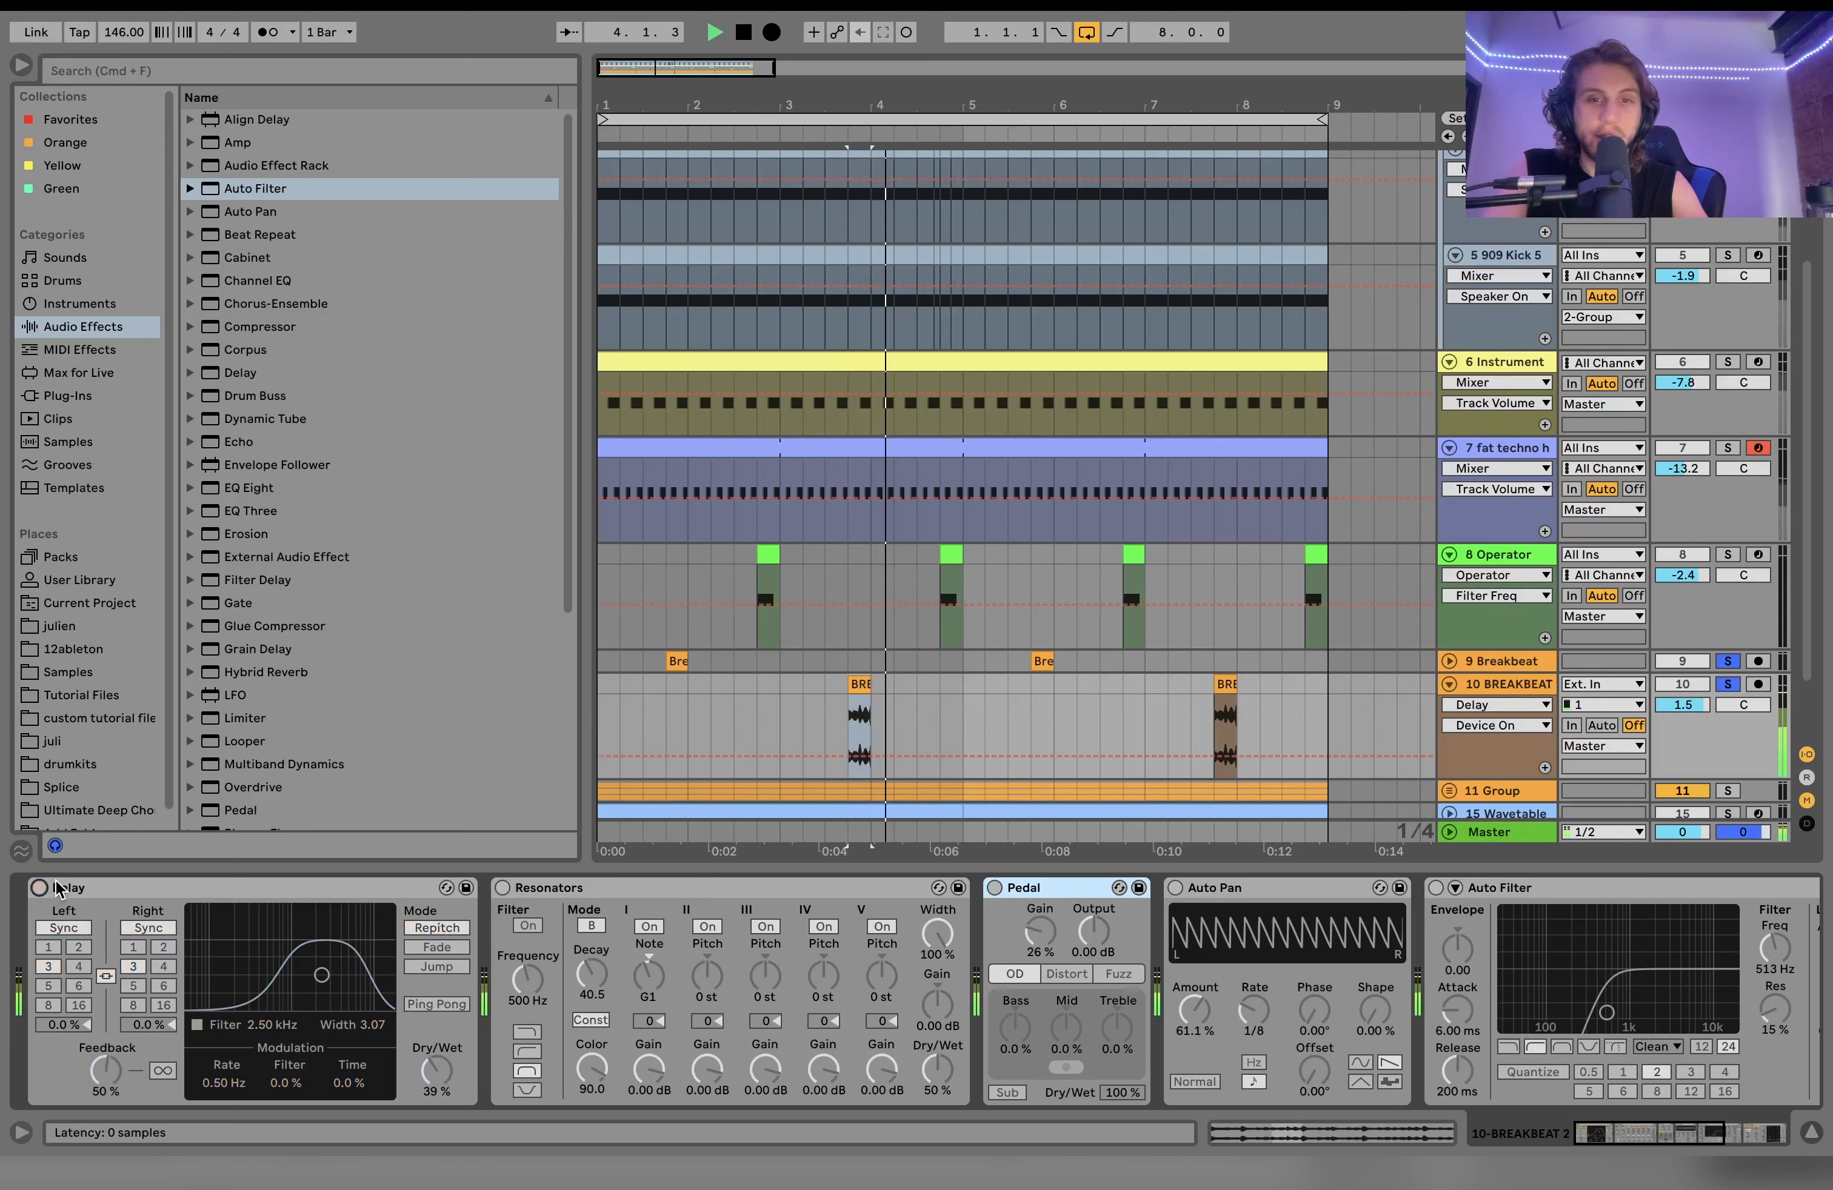
key("space")
key("space")
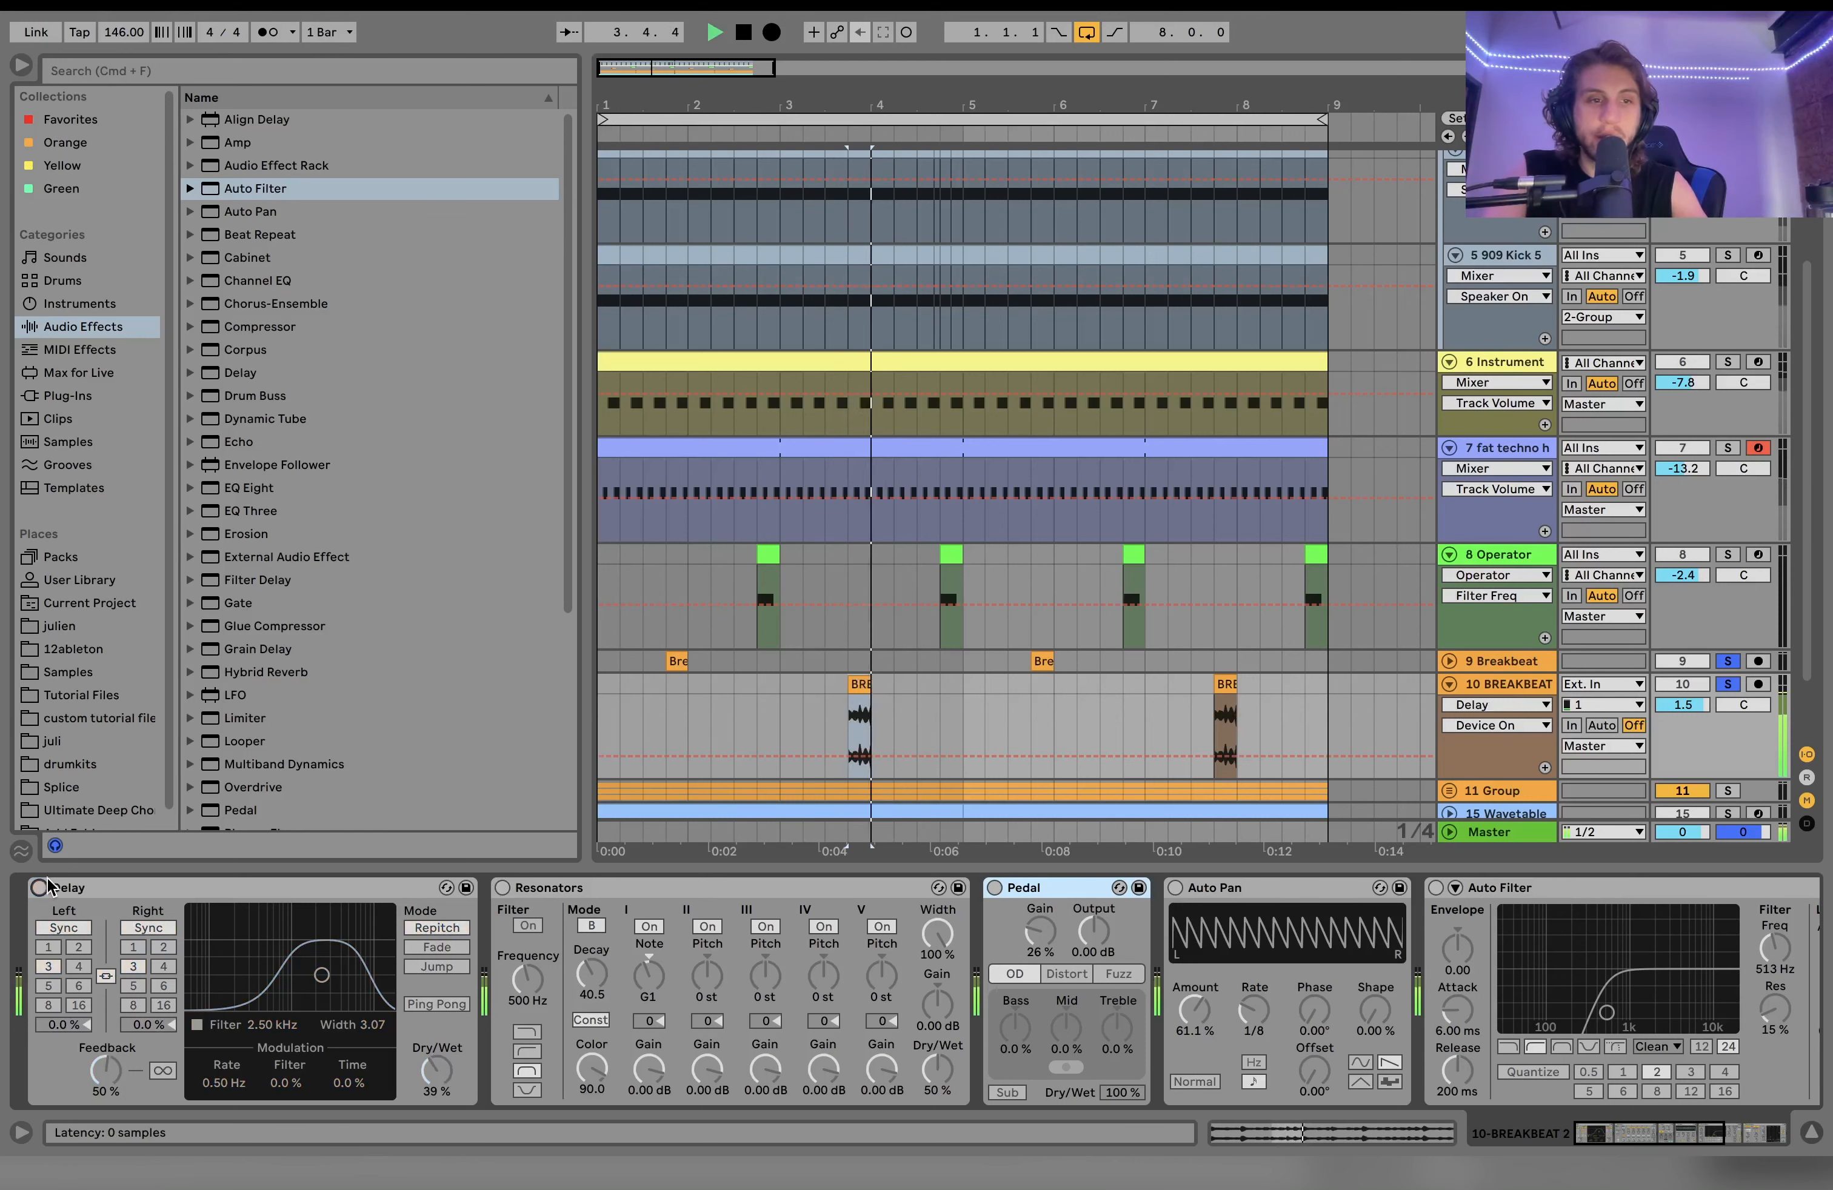
key("space")
key("space")
key("space")
Step: Re-enable track 10's Delay, Resonators and Pedal one at a time, auditioning the BREAKBEAT 2 clip
left_click(38, 889)
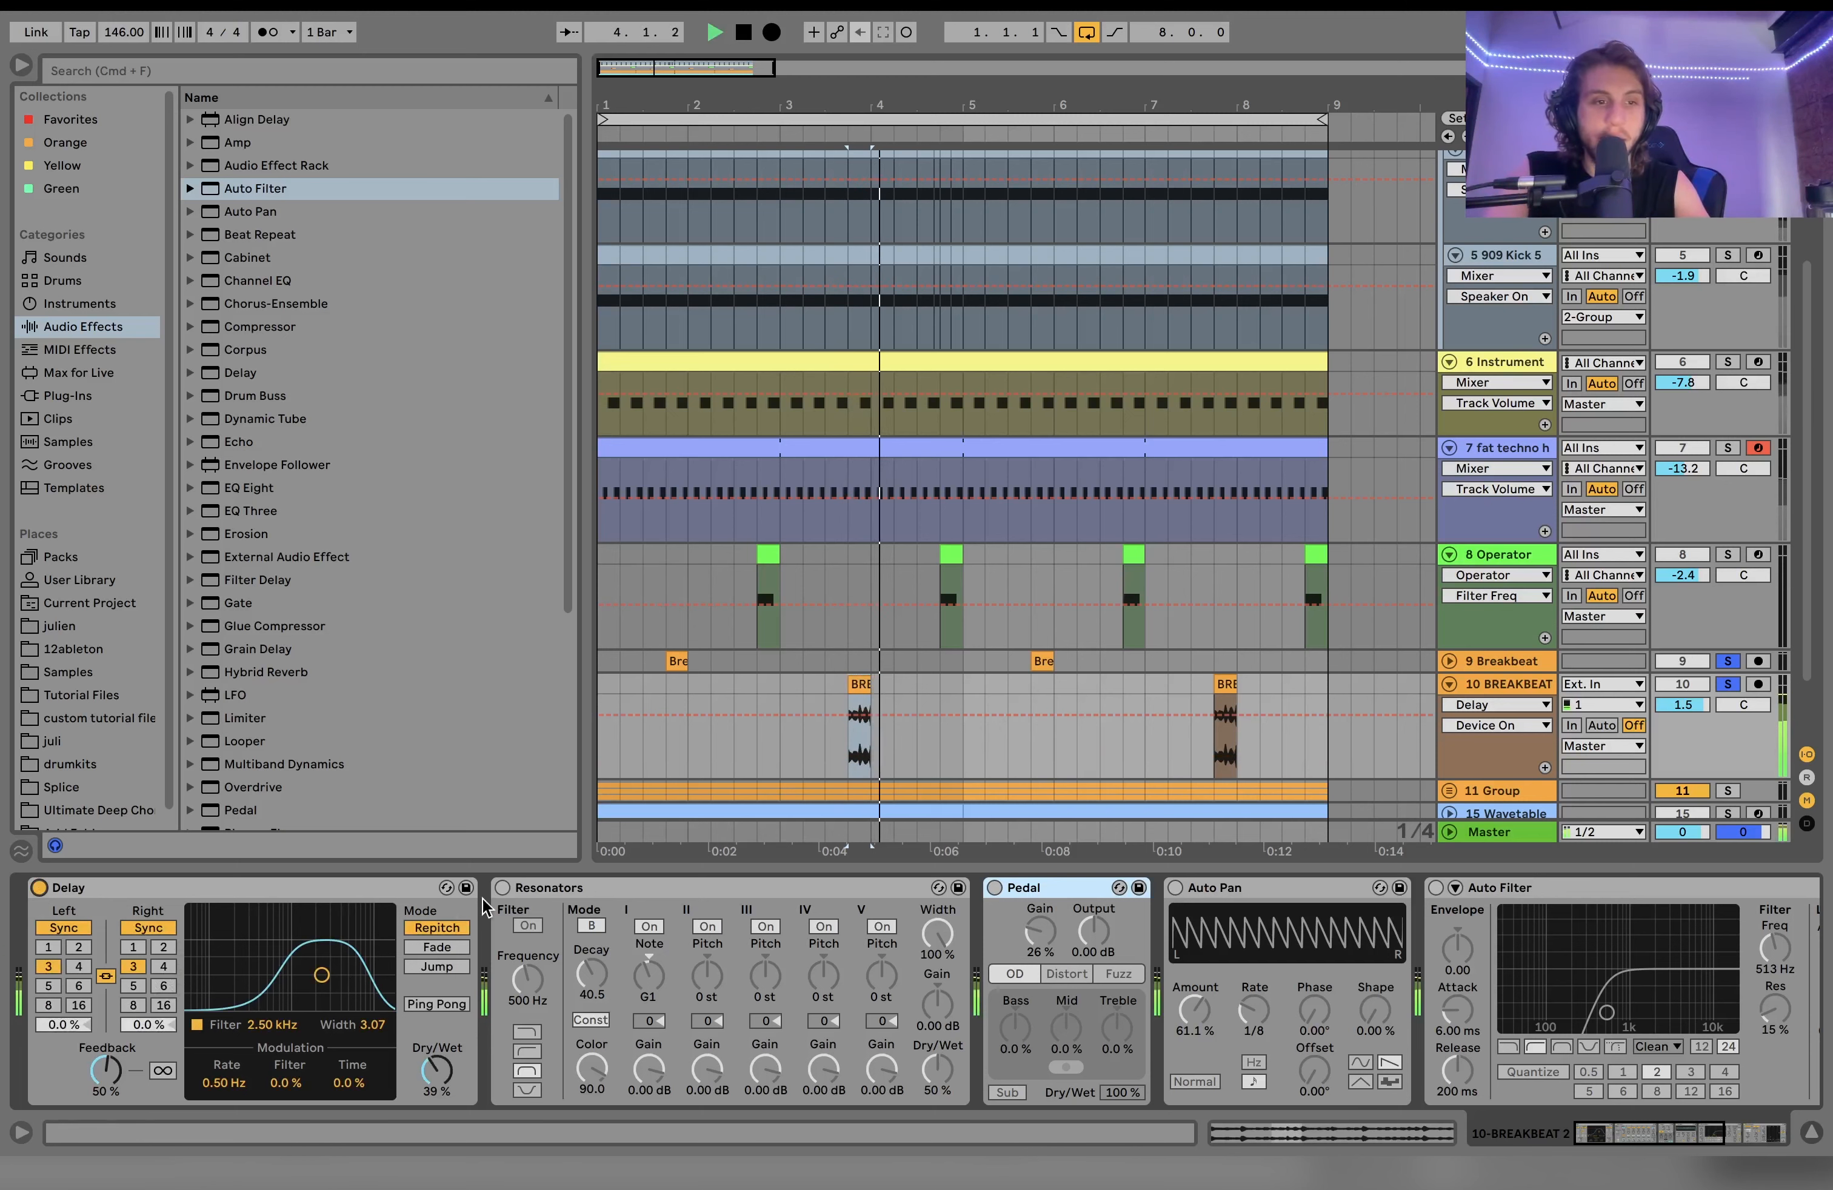
left_click(504, 890)
left_click(503, 888)
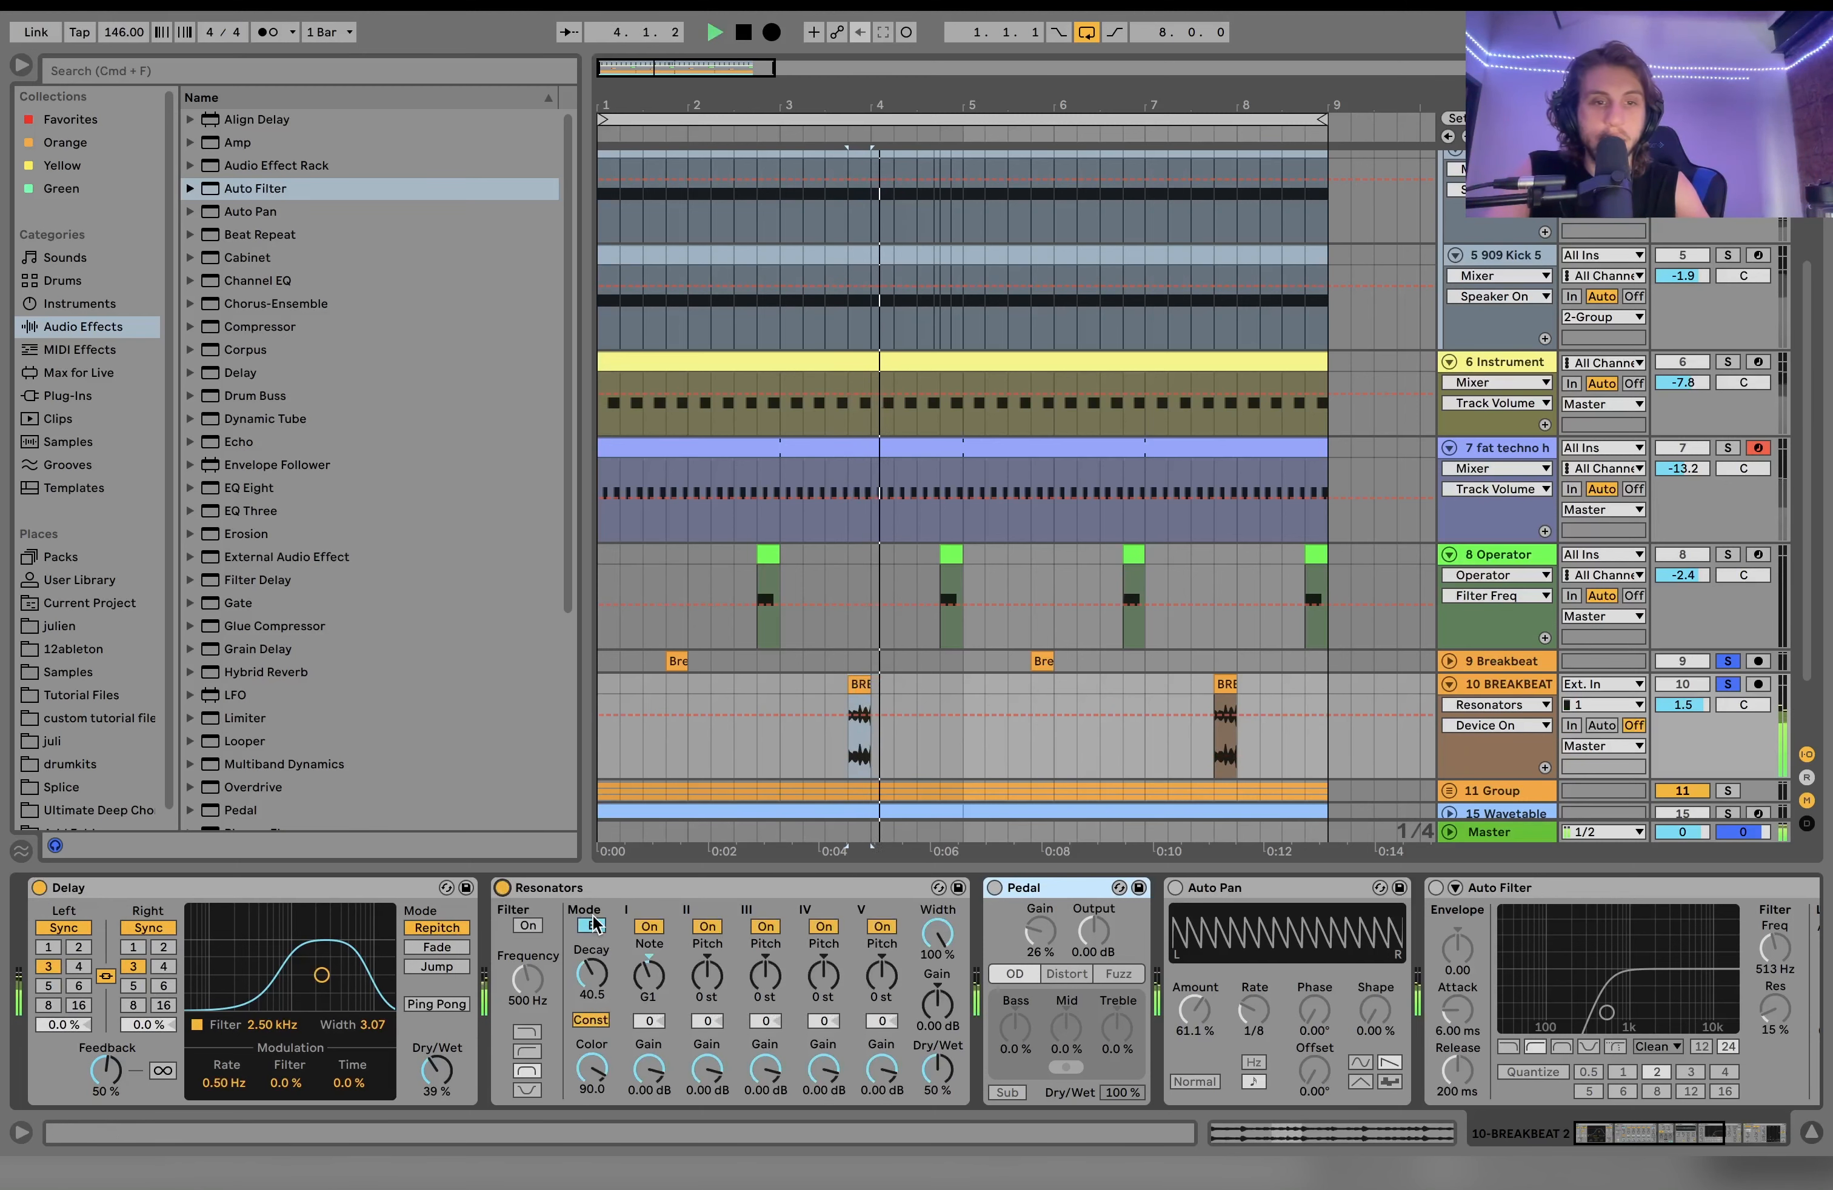
scroll(595, 924, "right", 3)
left_click(800, 888)
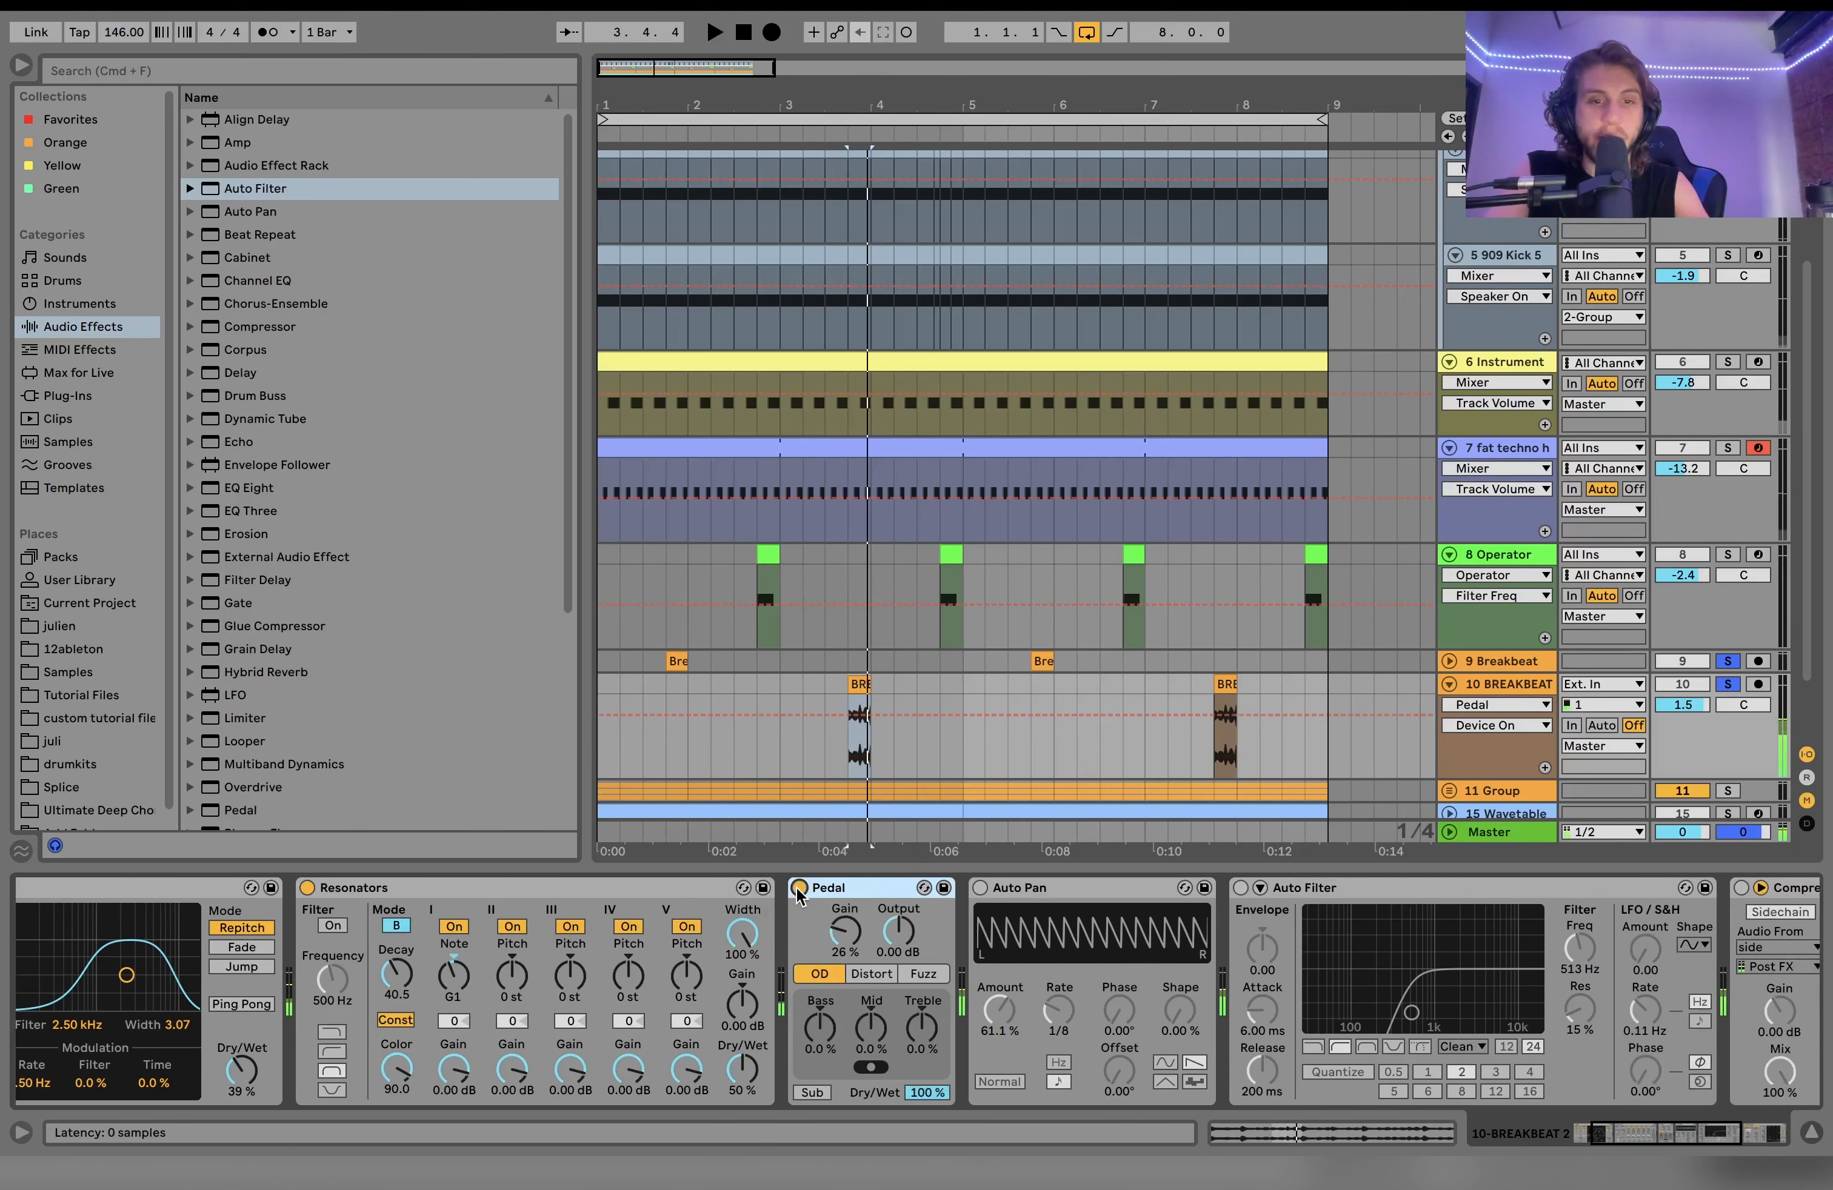
Step: Turn track 10's Auto Pan, Auto Filter and sidechained Compressor back on, replaying the BREAKBEAT 2 clip to hear each effect
scroll(803, 896, "right", 3)
left_click(849, 888)
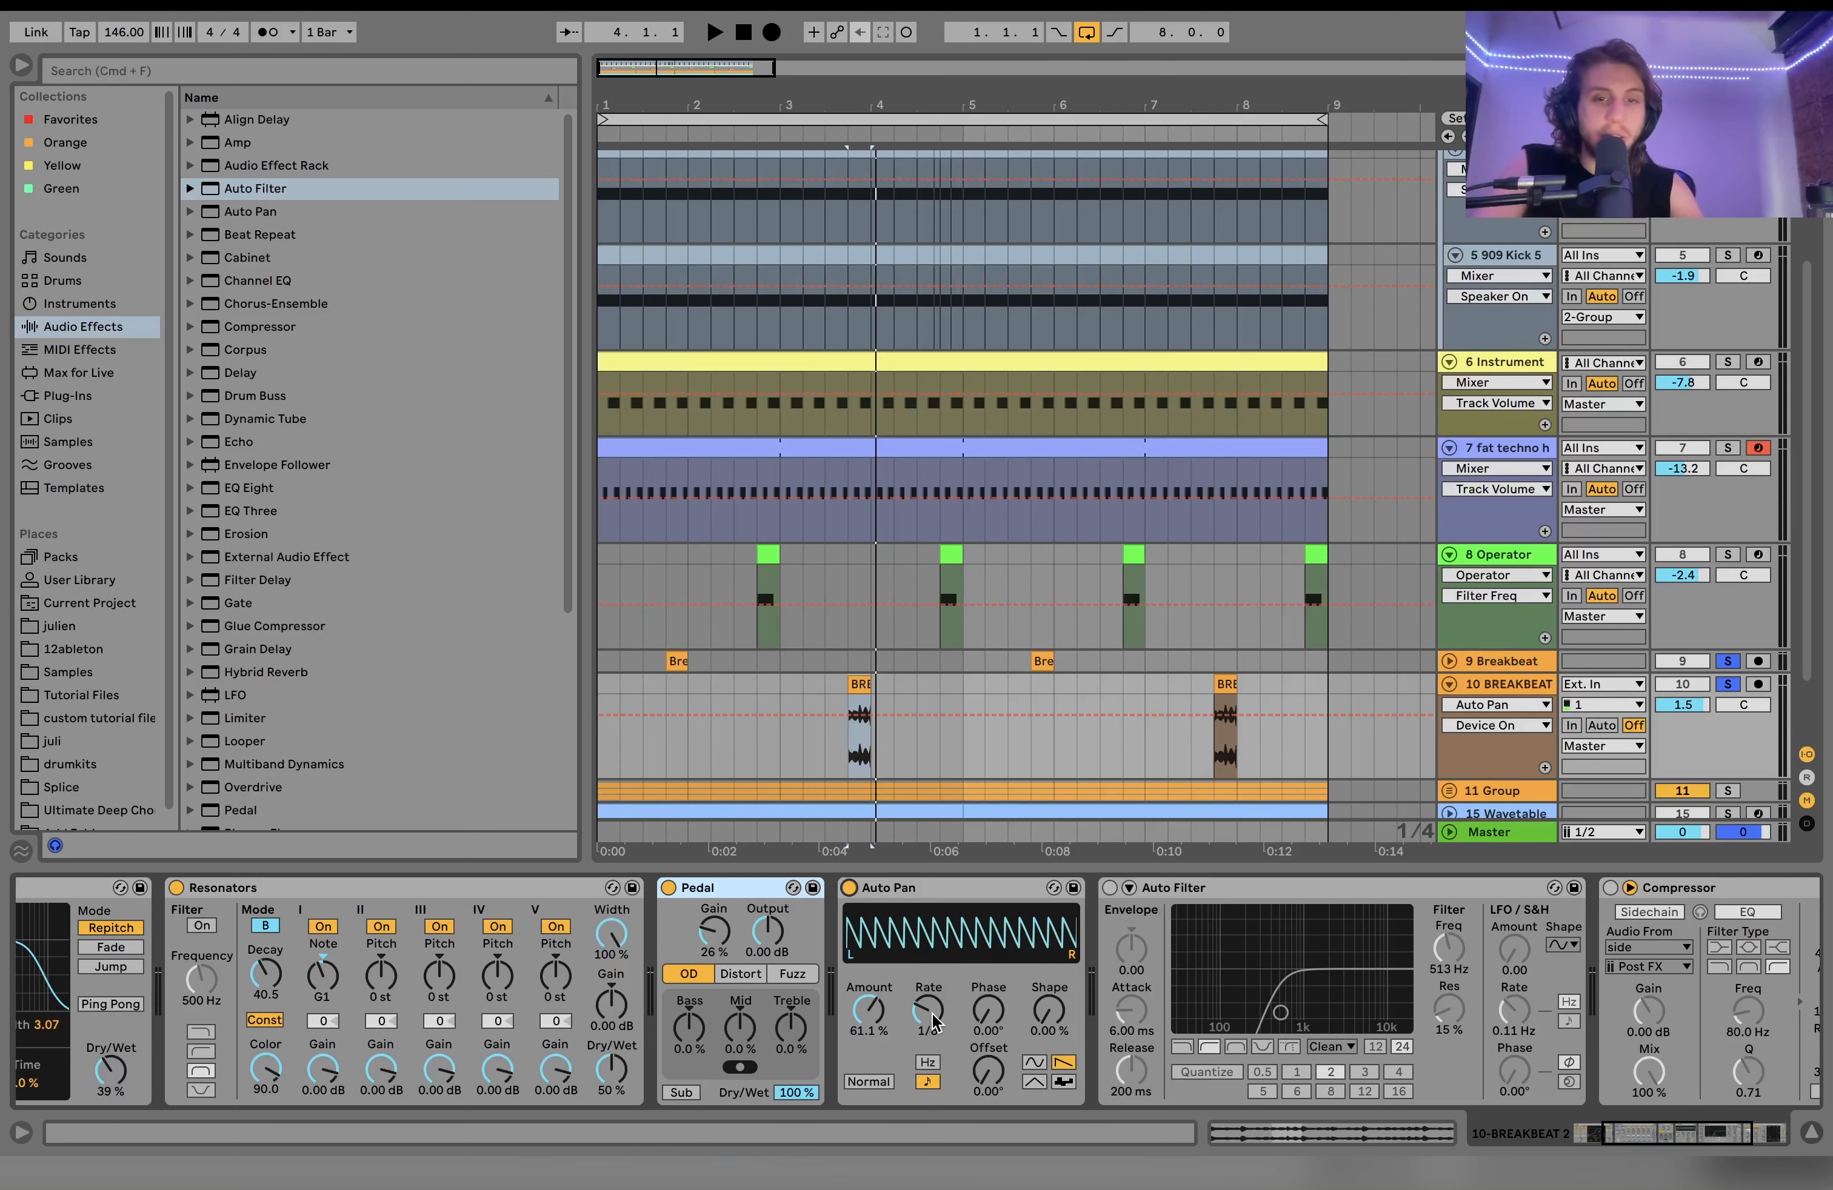
key("space")
left_click(1108, 888)
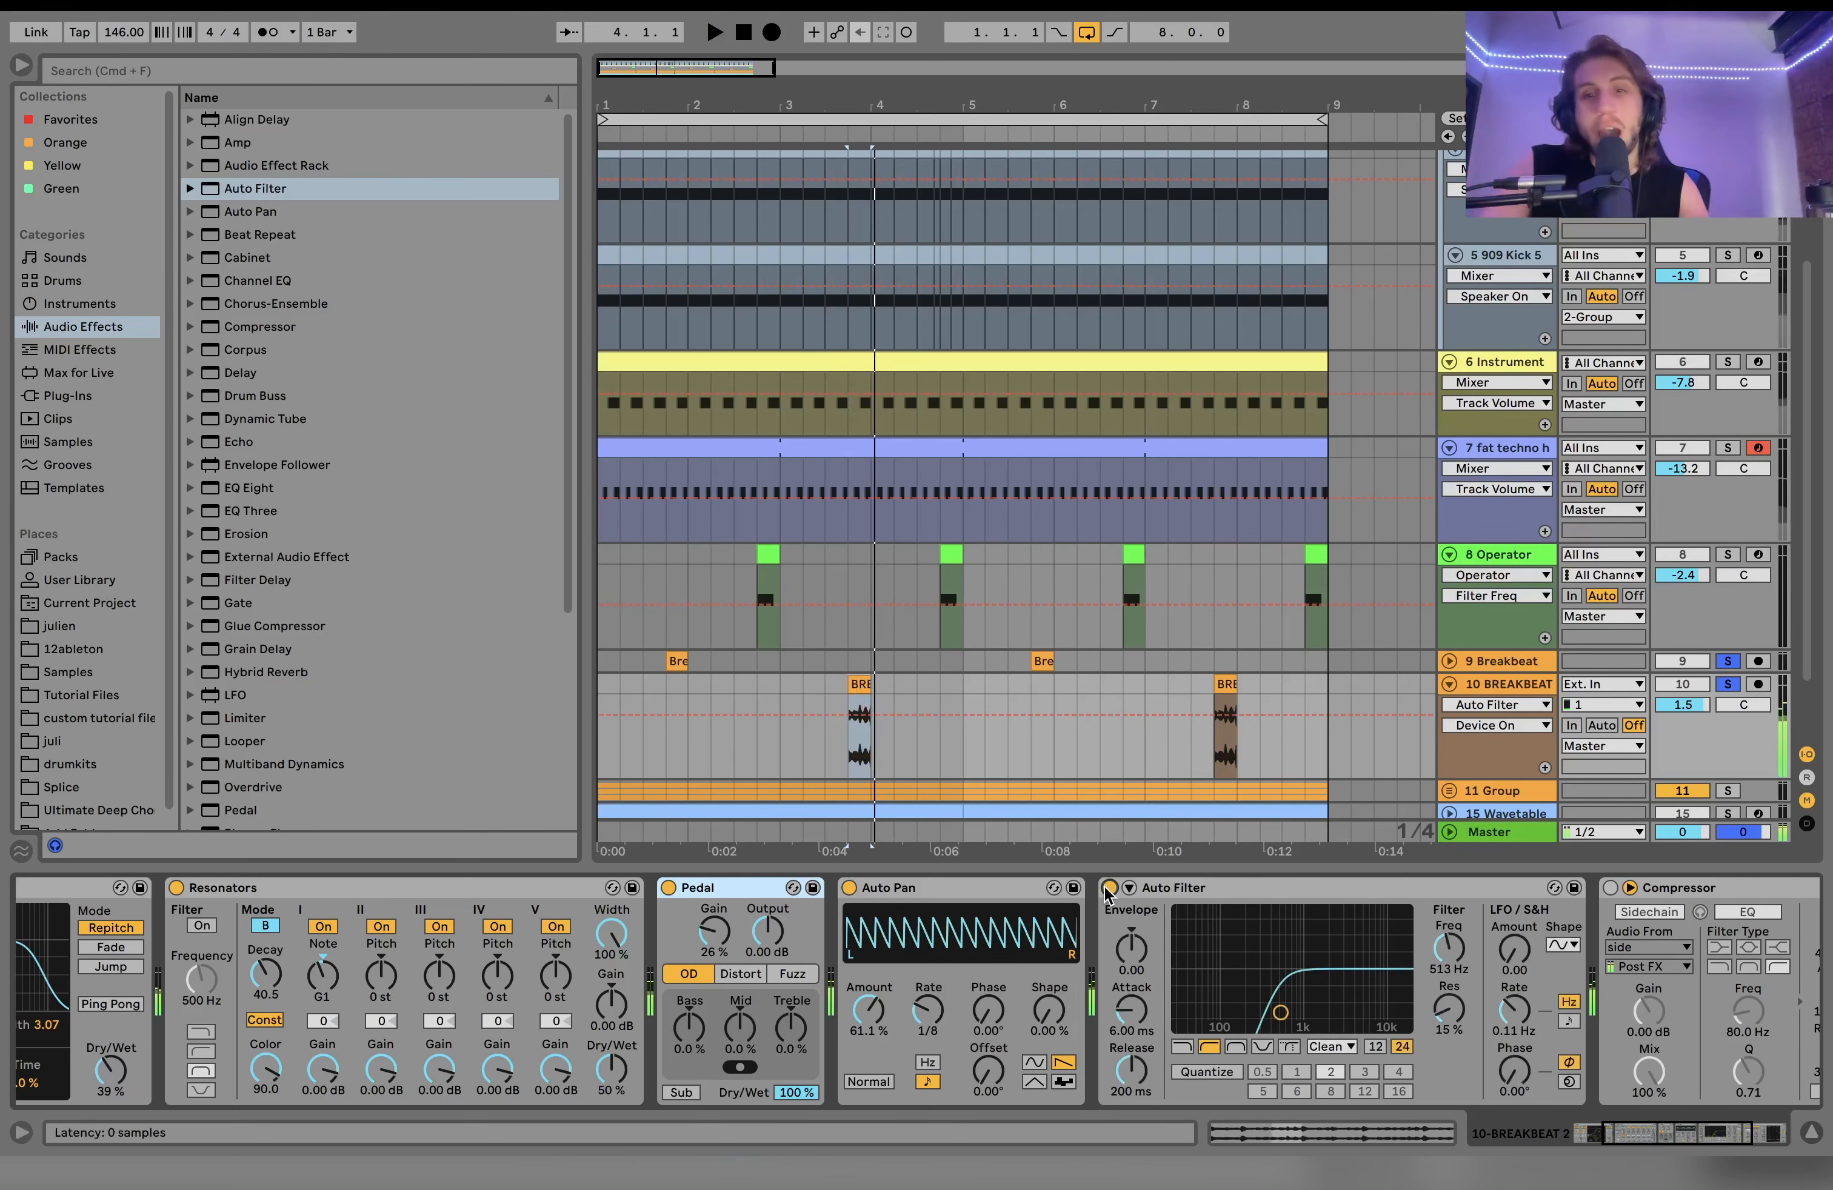
scroll(1104, 893, "right", 3)
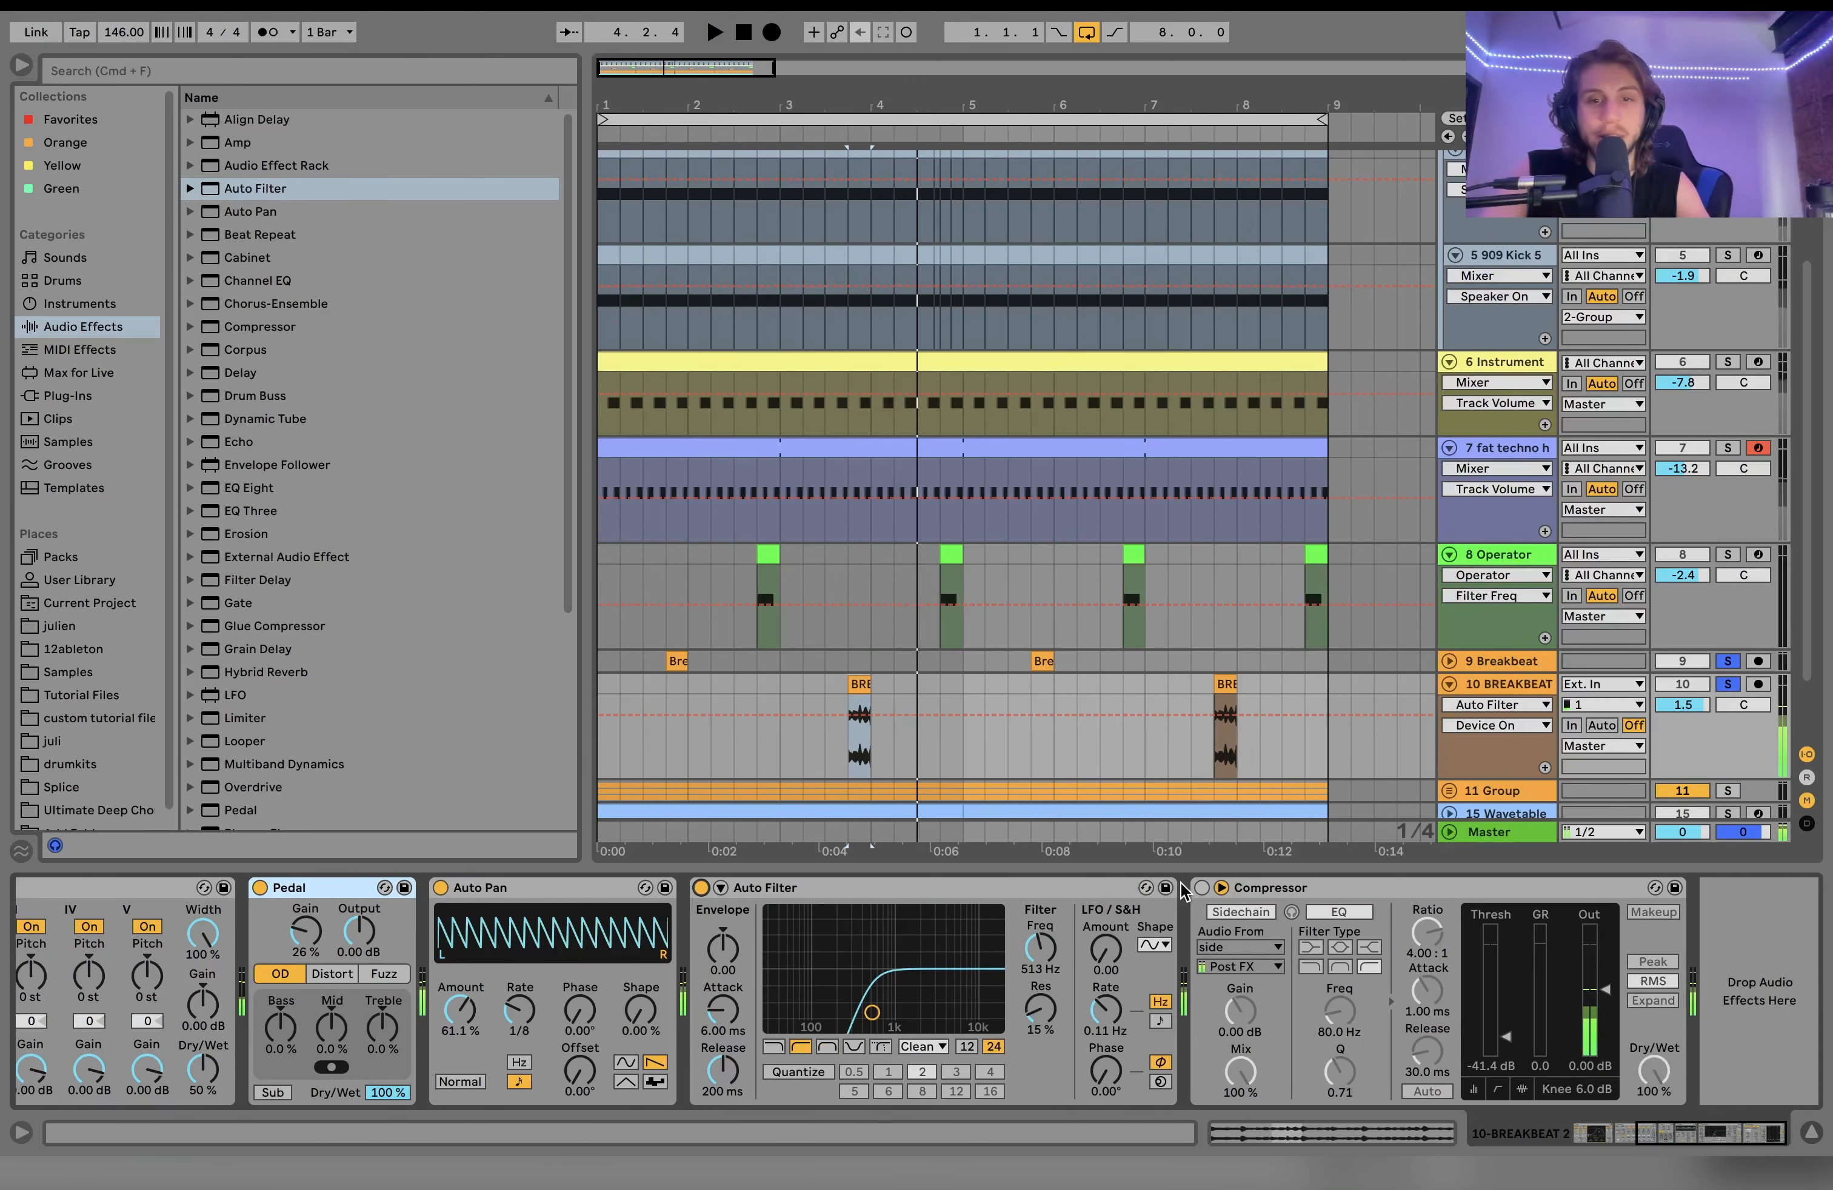
left_click(1201, 887)
key("space")
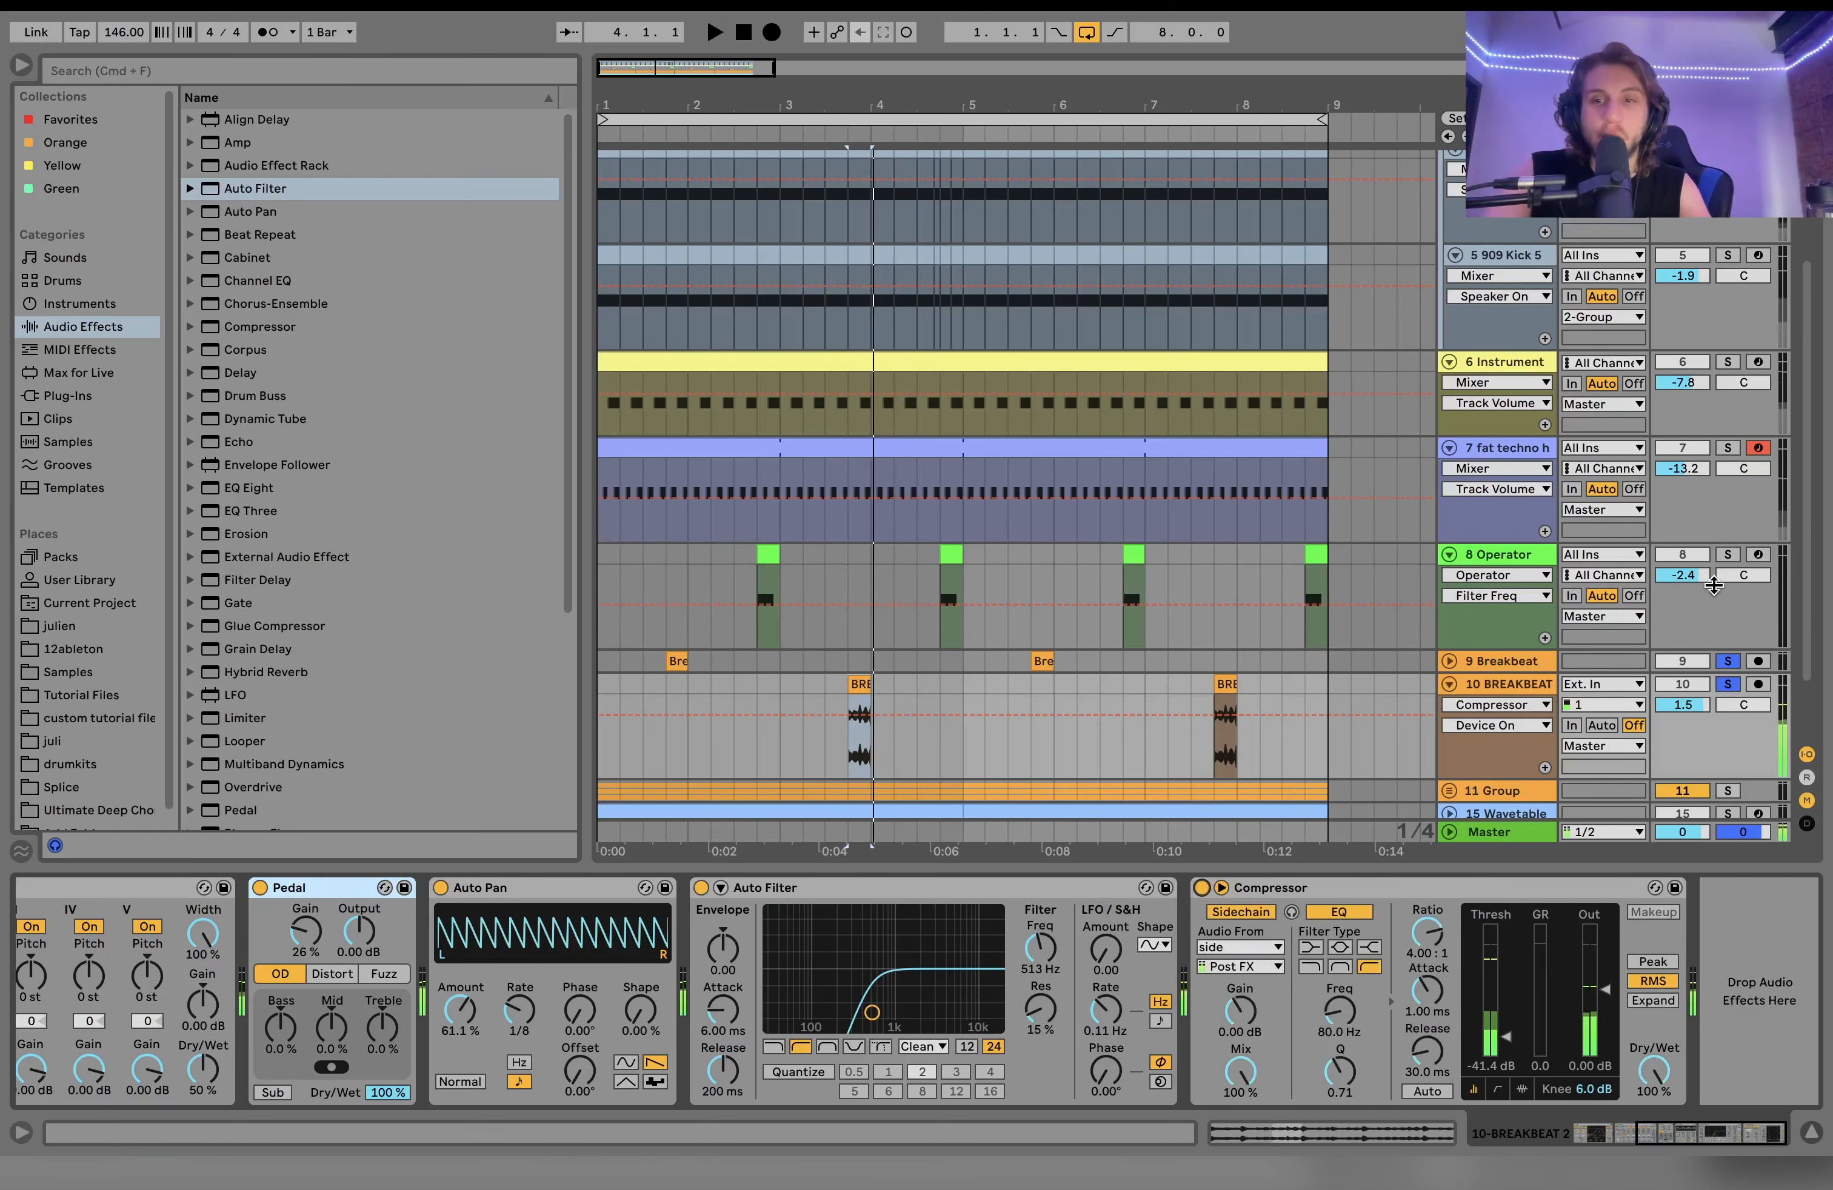
Step: Add track 8 Operator to the soloed breakbeat tracks 9 and 10 and play the three layers together
left_click(1728, 554)
scroll(1700, 309, "up", 3)
scroll(1662, 463, "down", 5)
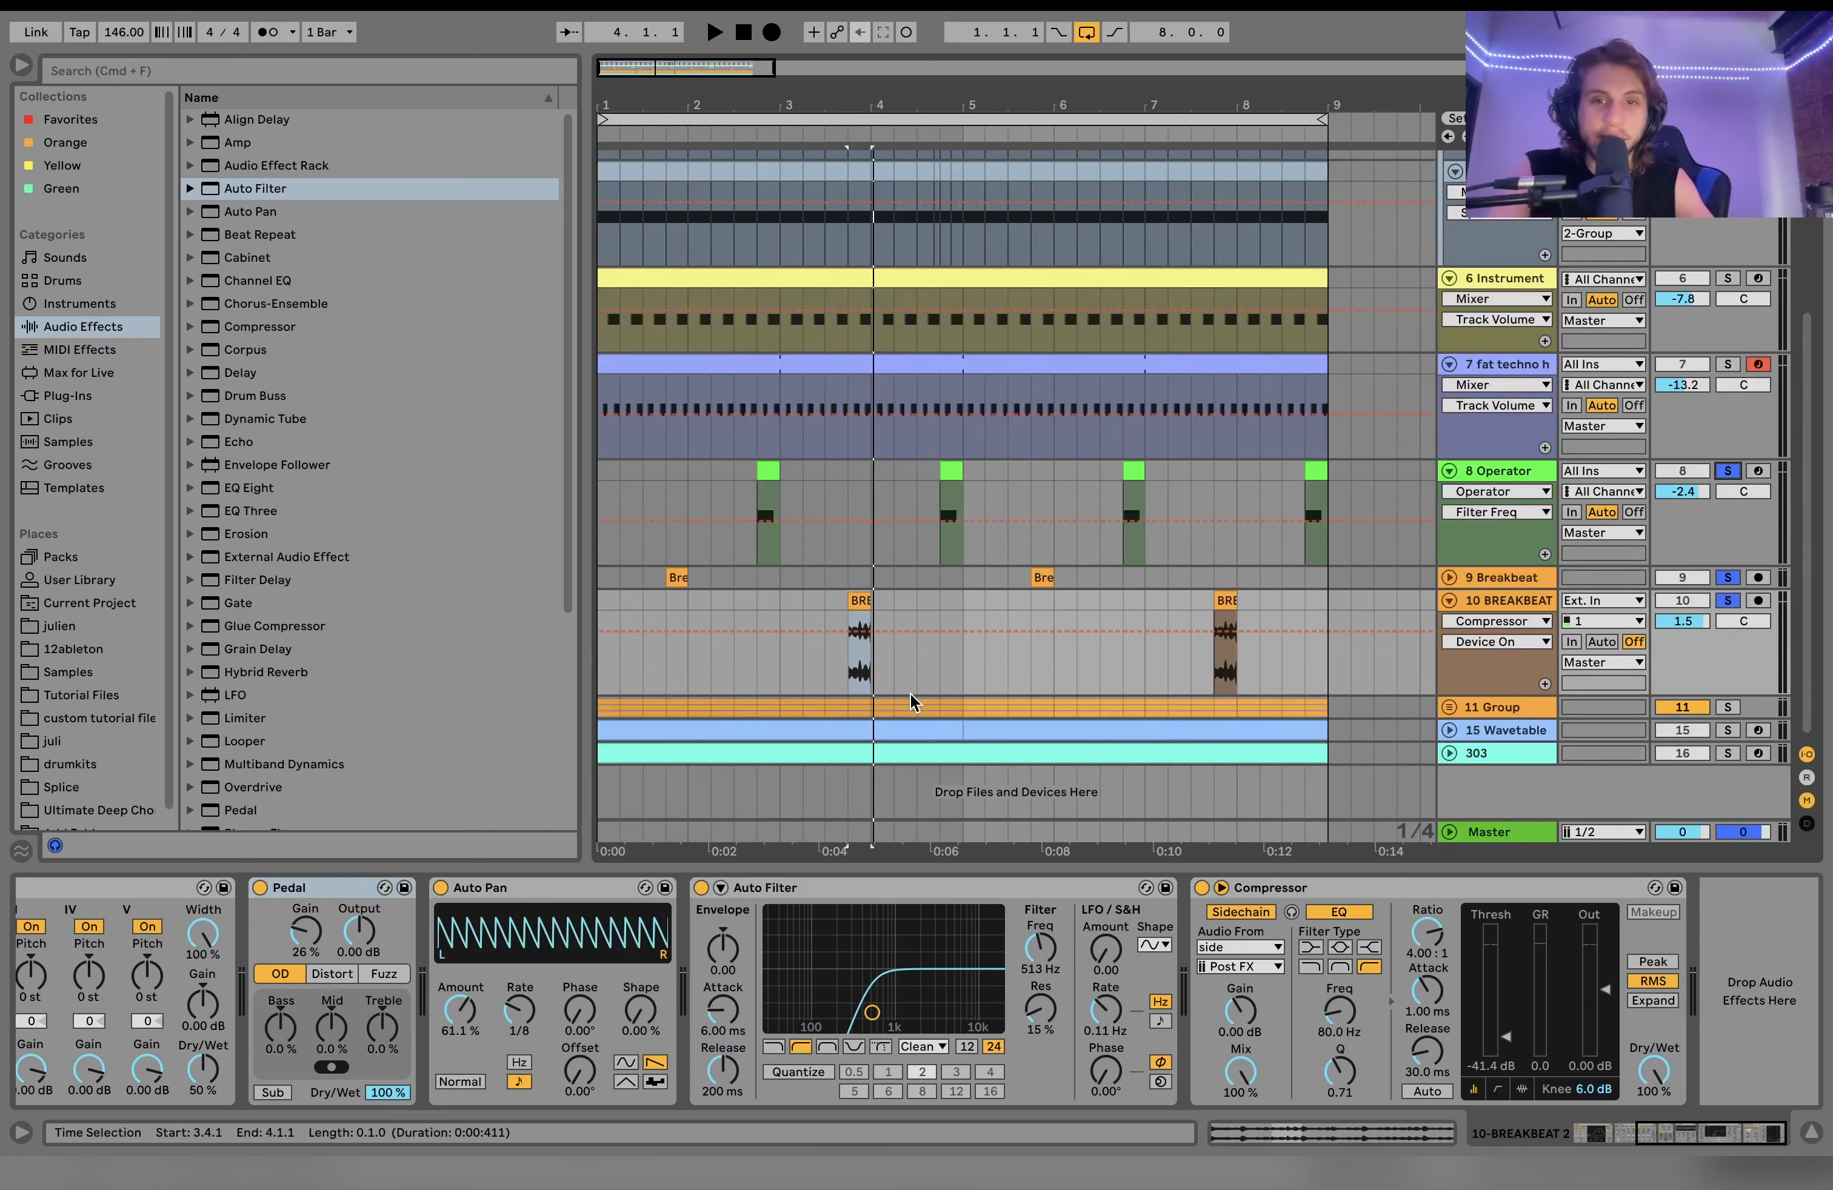
key("space")
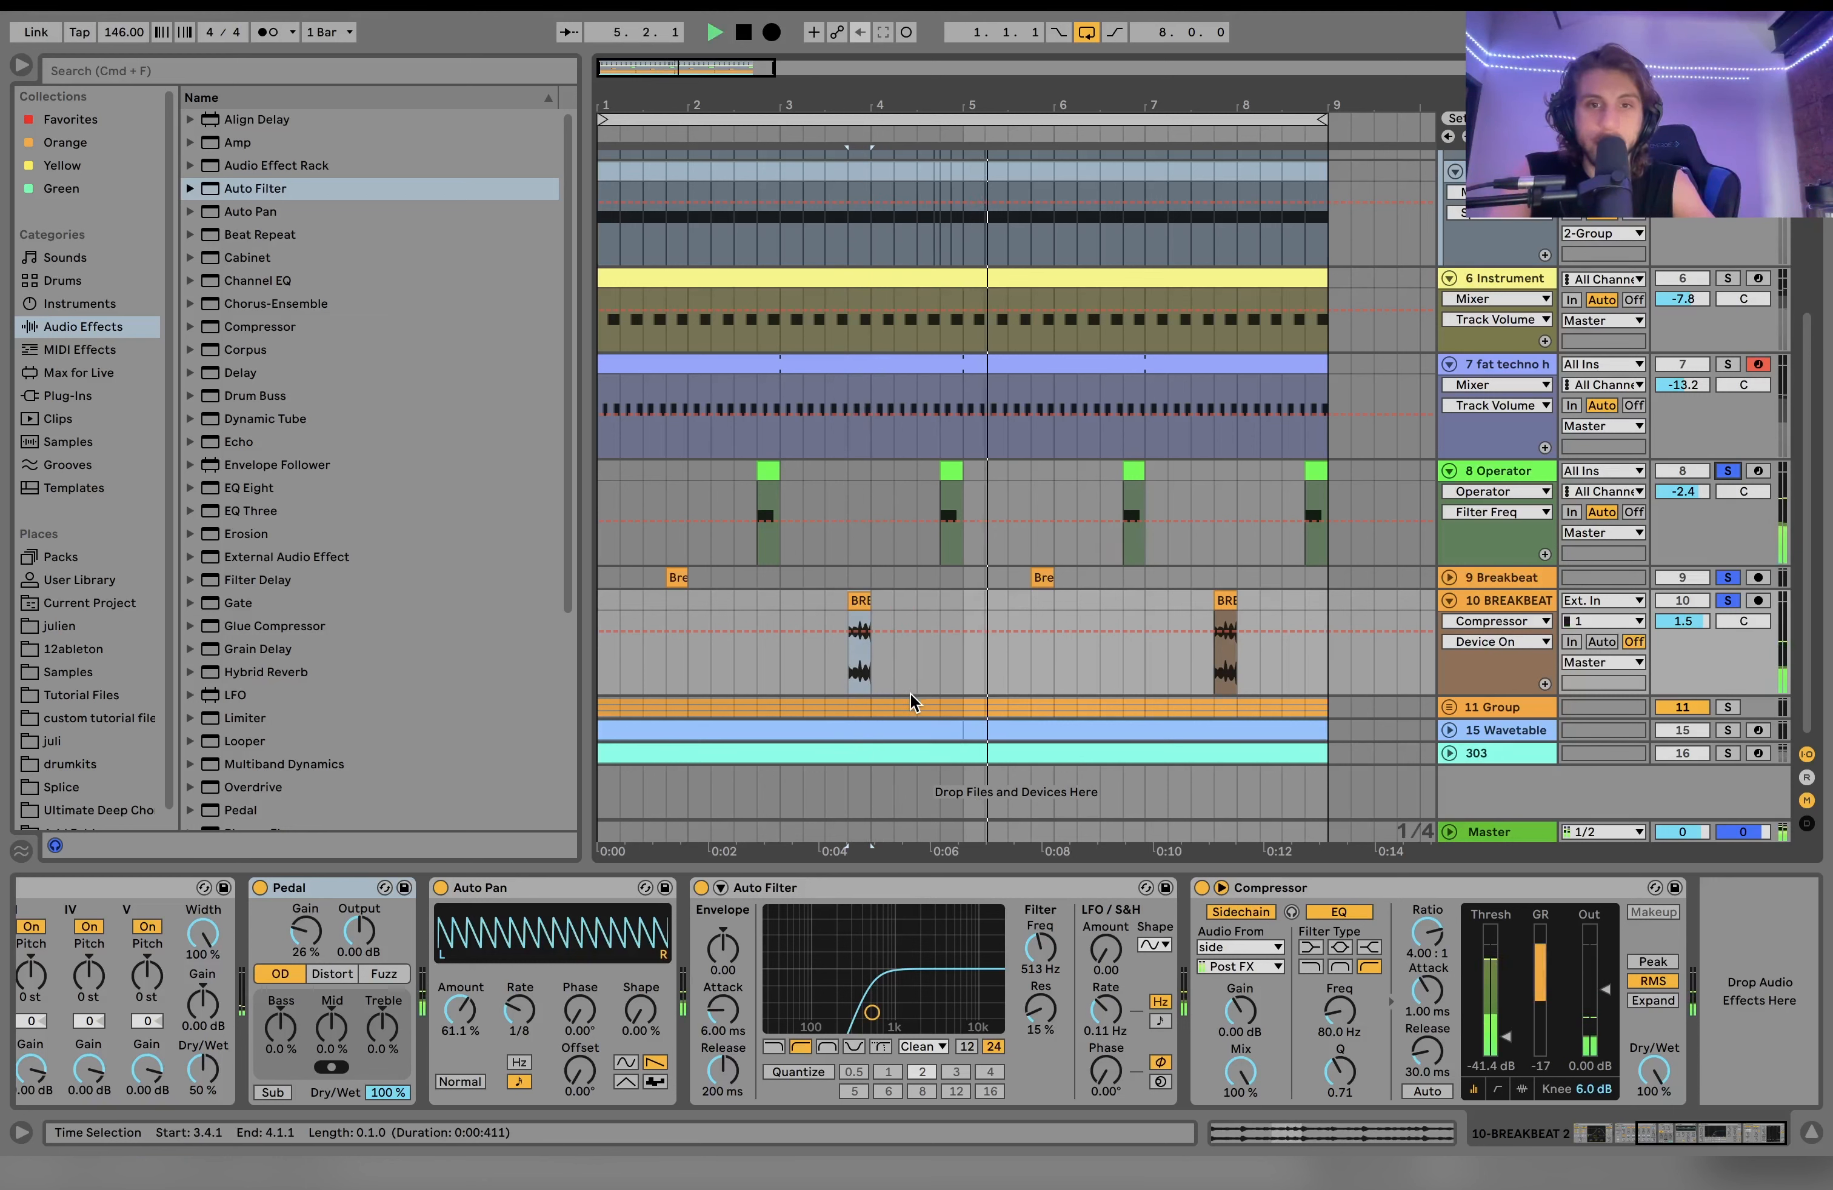
key("space")
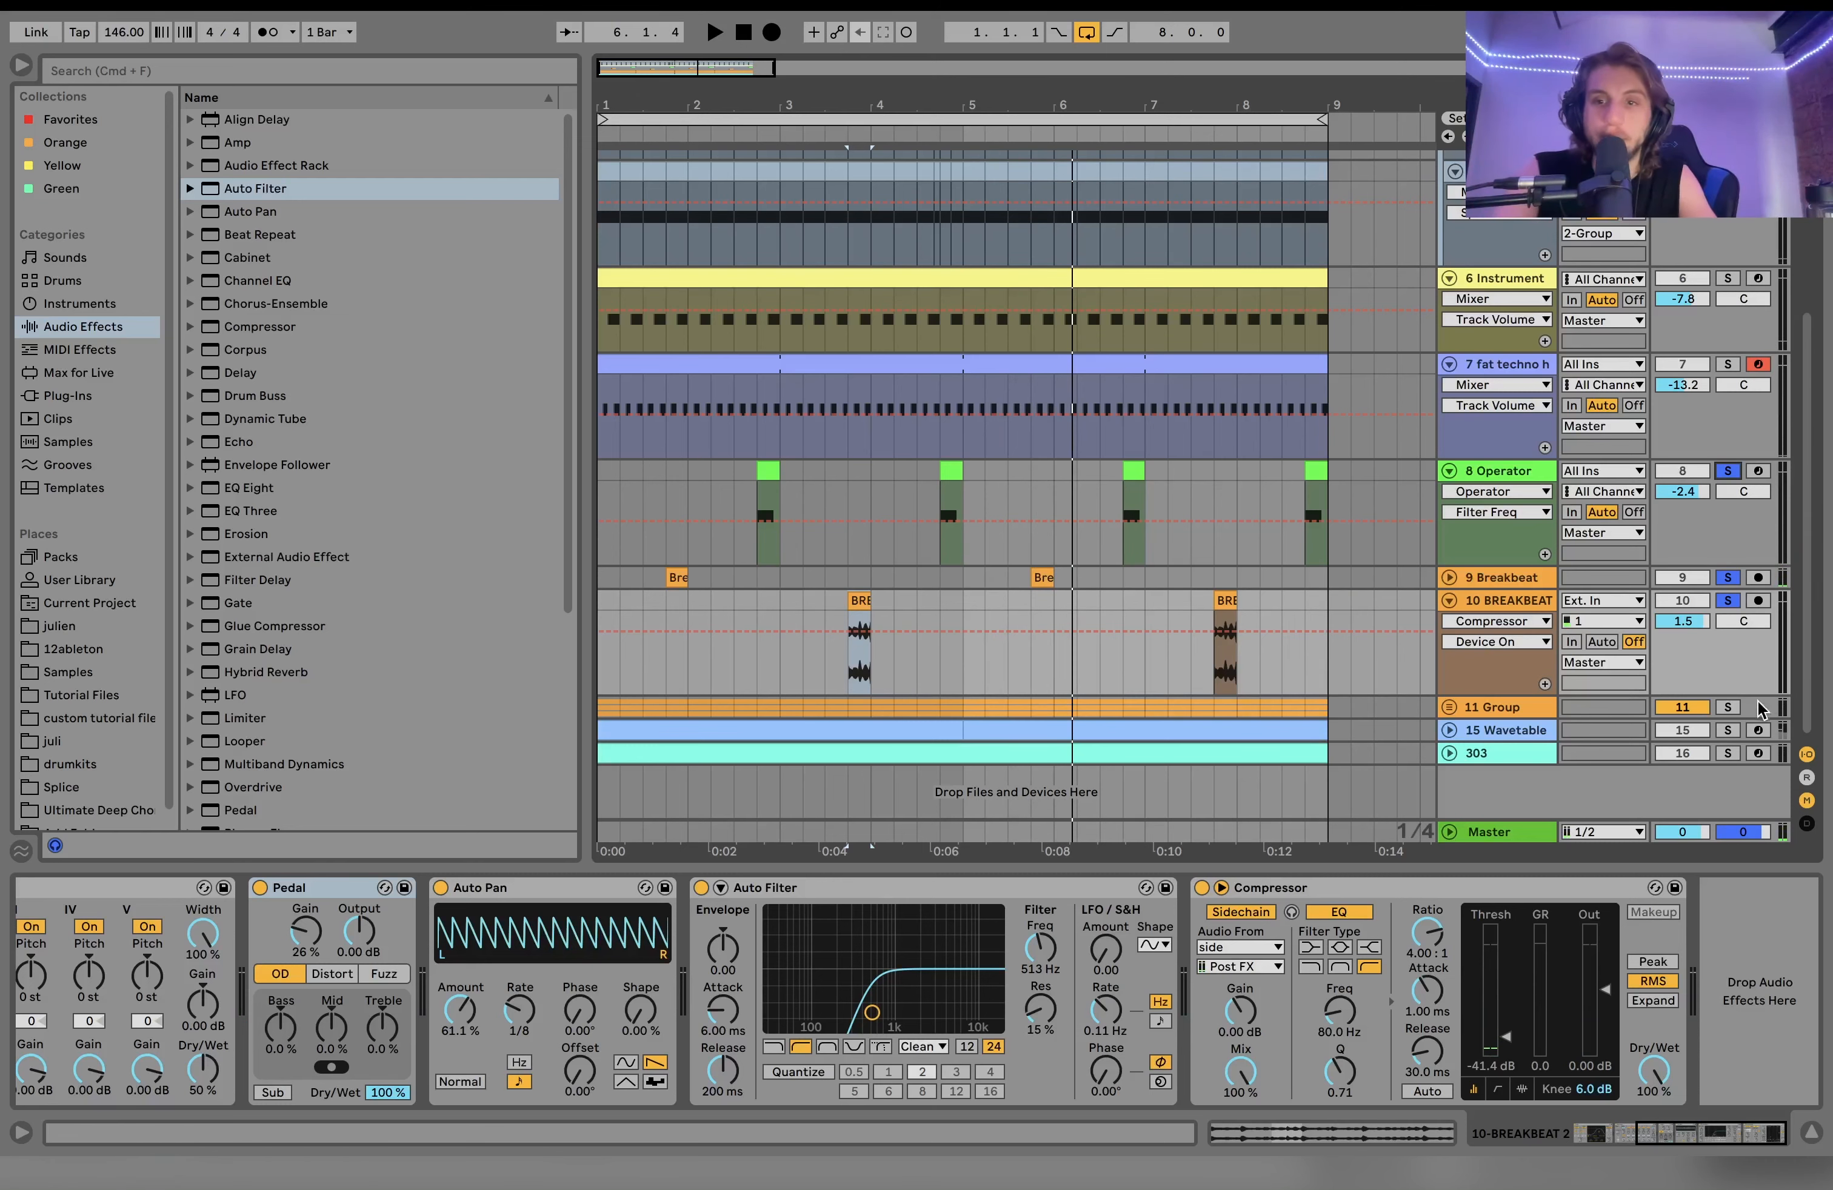
Step: Solo and unfold the 11 Group, then play its Operator tracks together with the 12 Operator clip selected
left_click(1726, 707)
left_click(1449, 708)
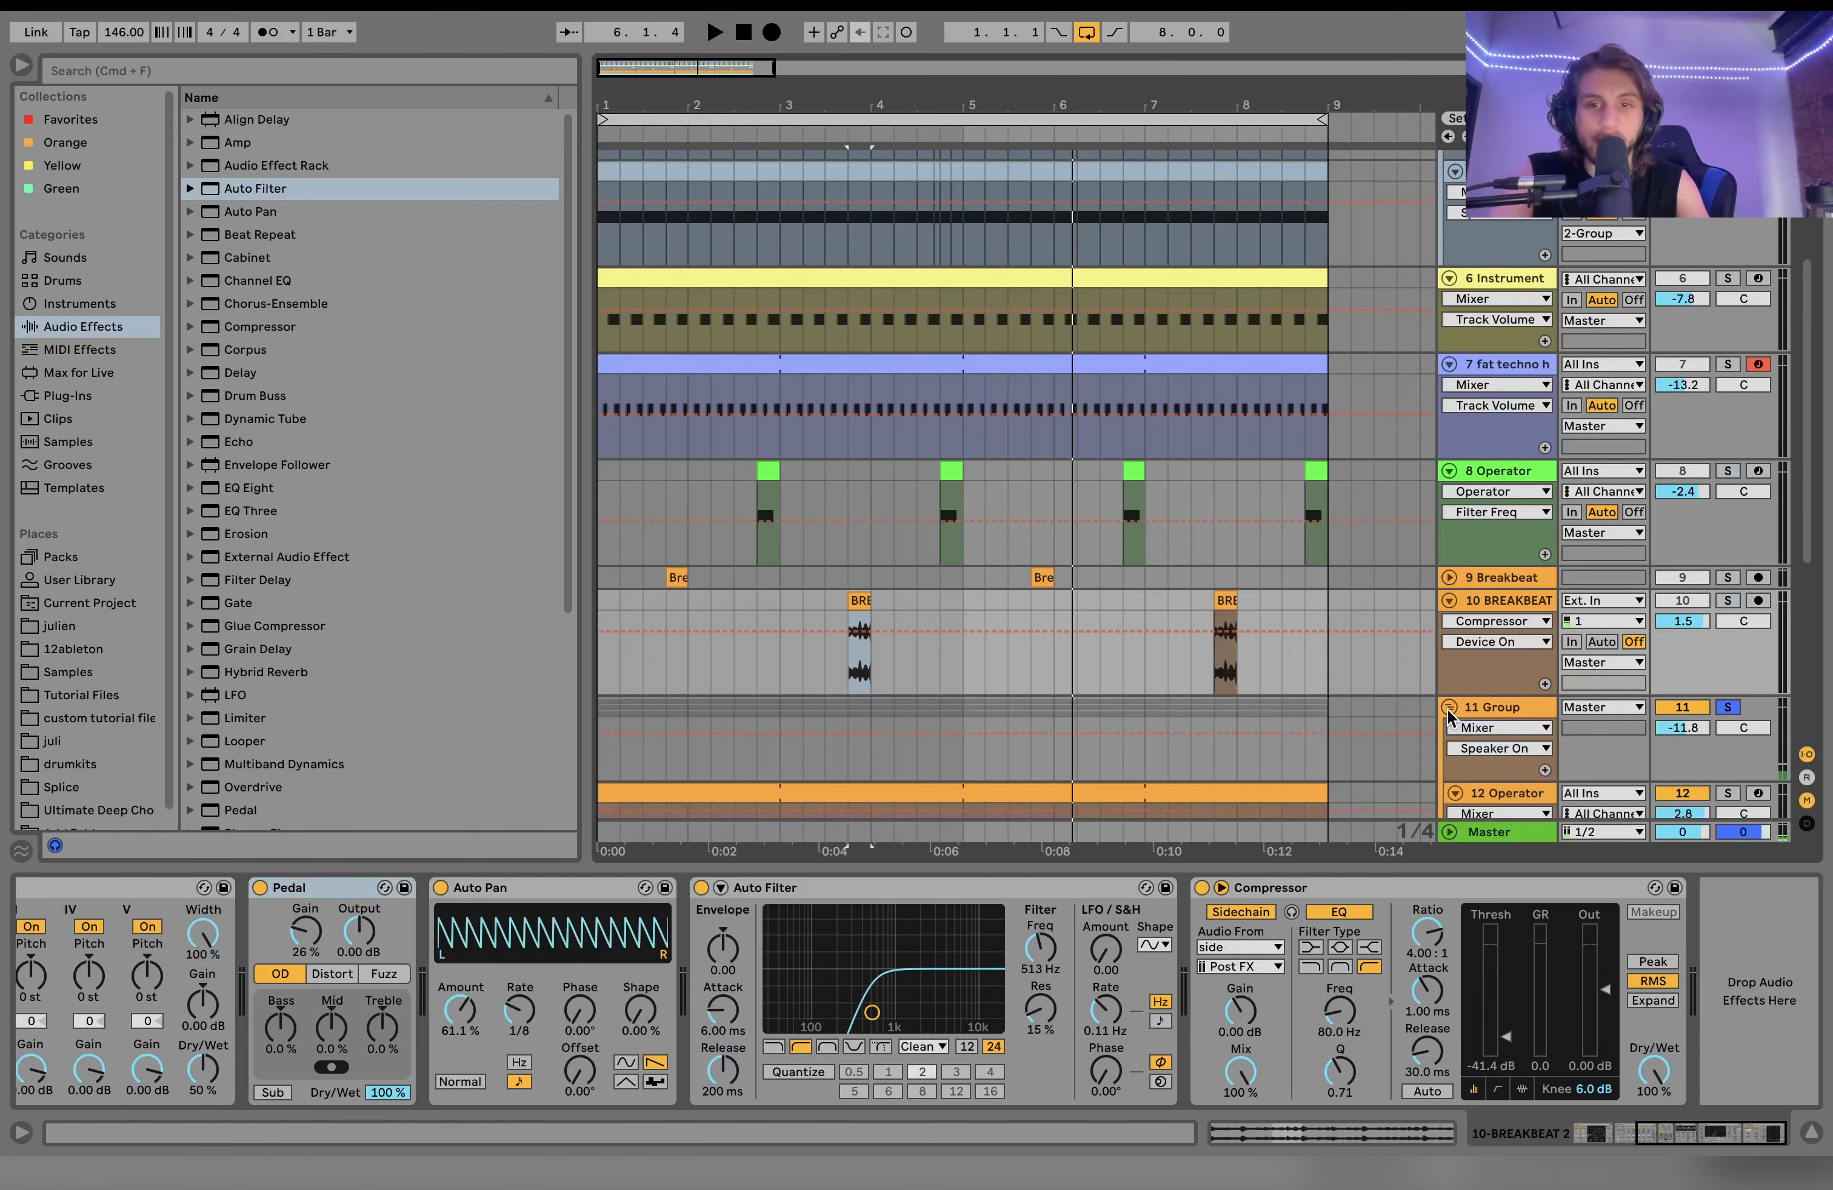
left_click(1103, 797)
key("space")
scroll(1103, 798, "down", 5)
scroll(1104, 798, "down", 3)
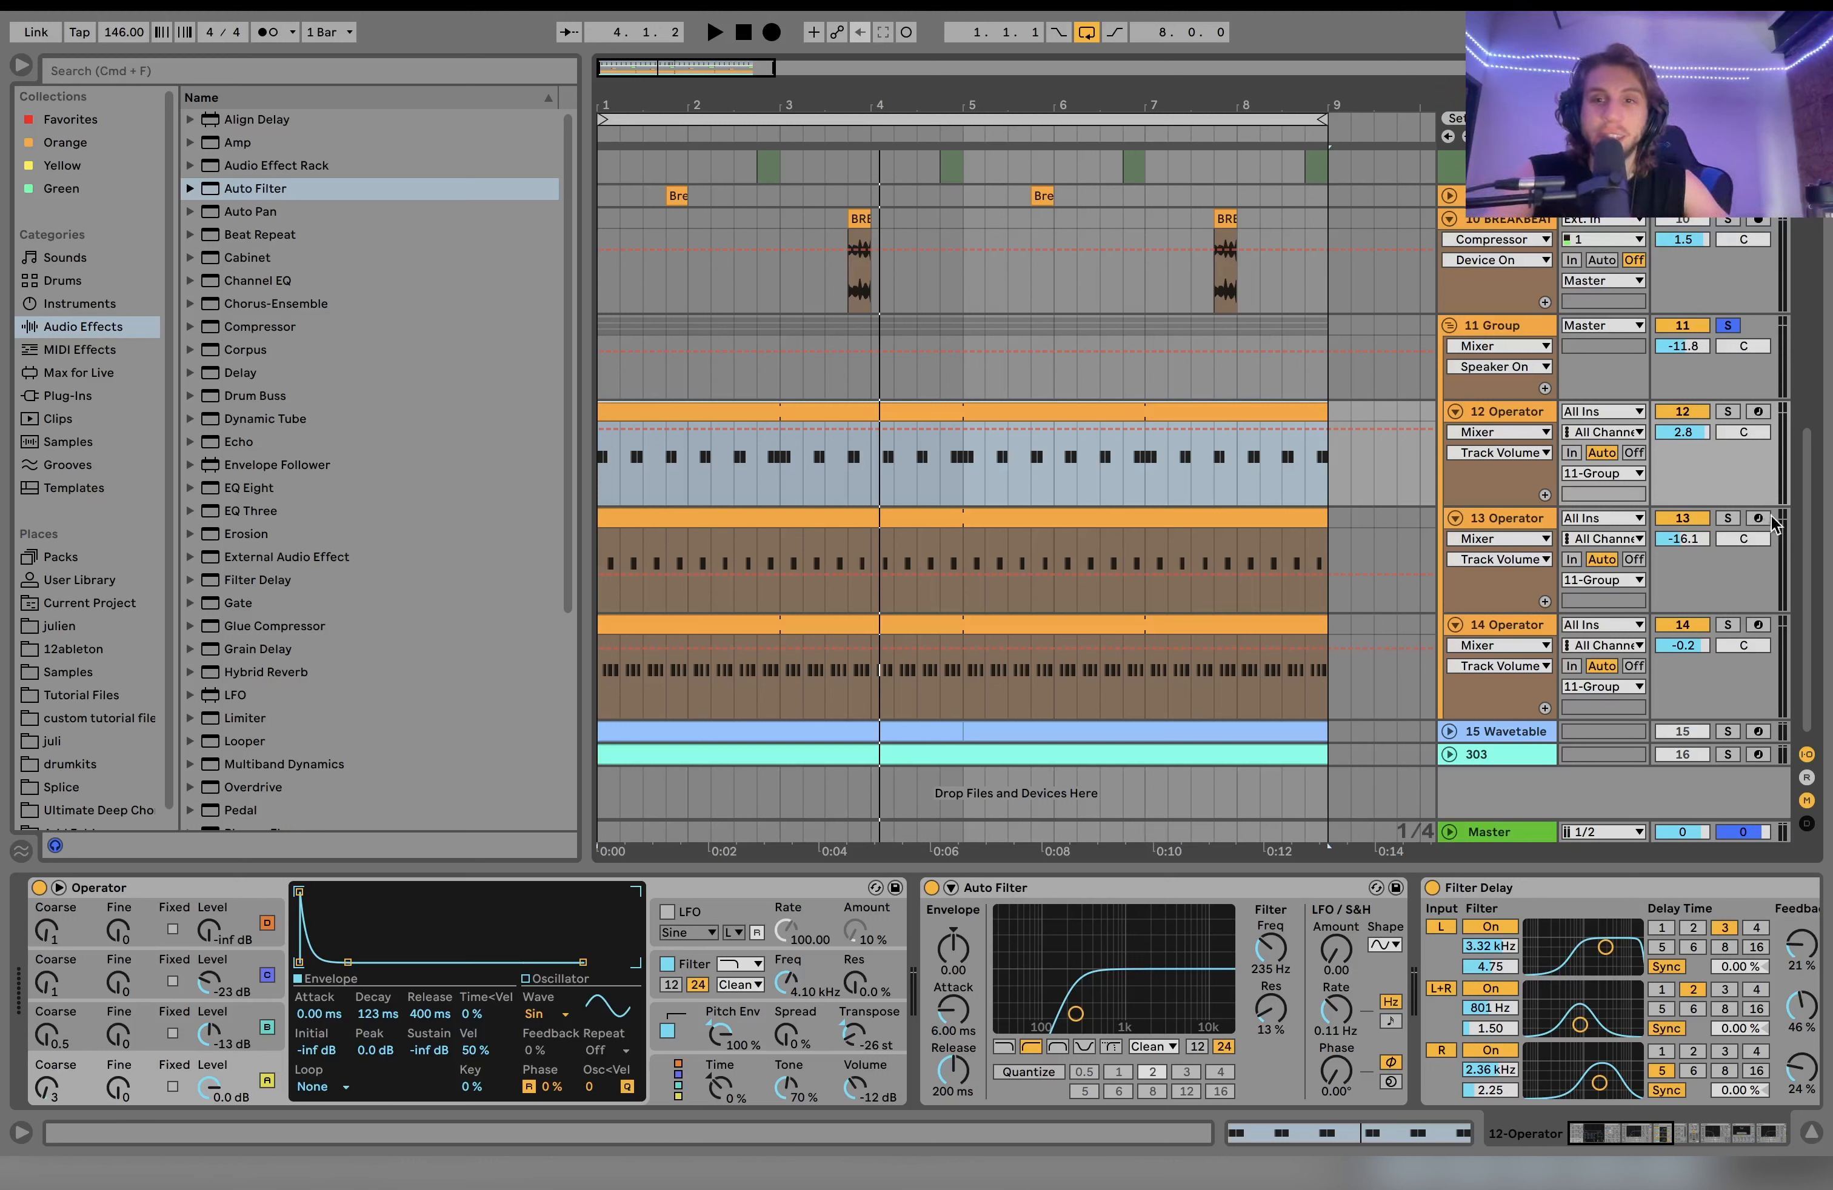
Step: Solo tracks 12, 13 and 14 Operator one after another during playback to audition each layer of the group
left_click(1725, 411)
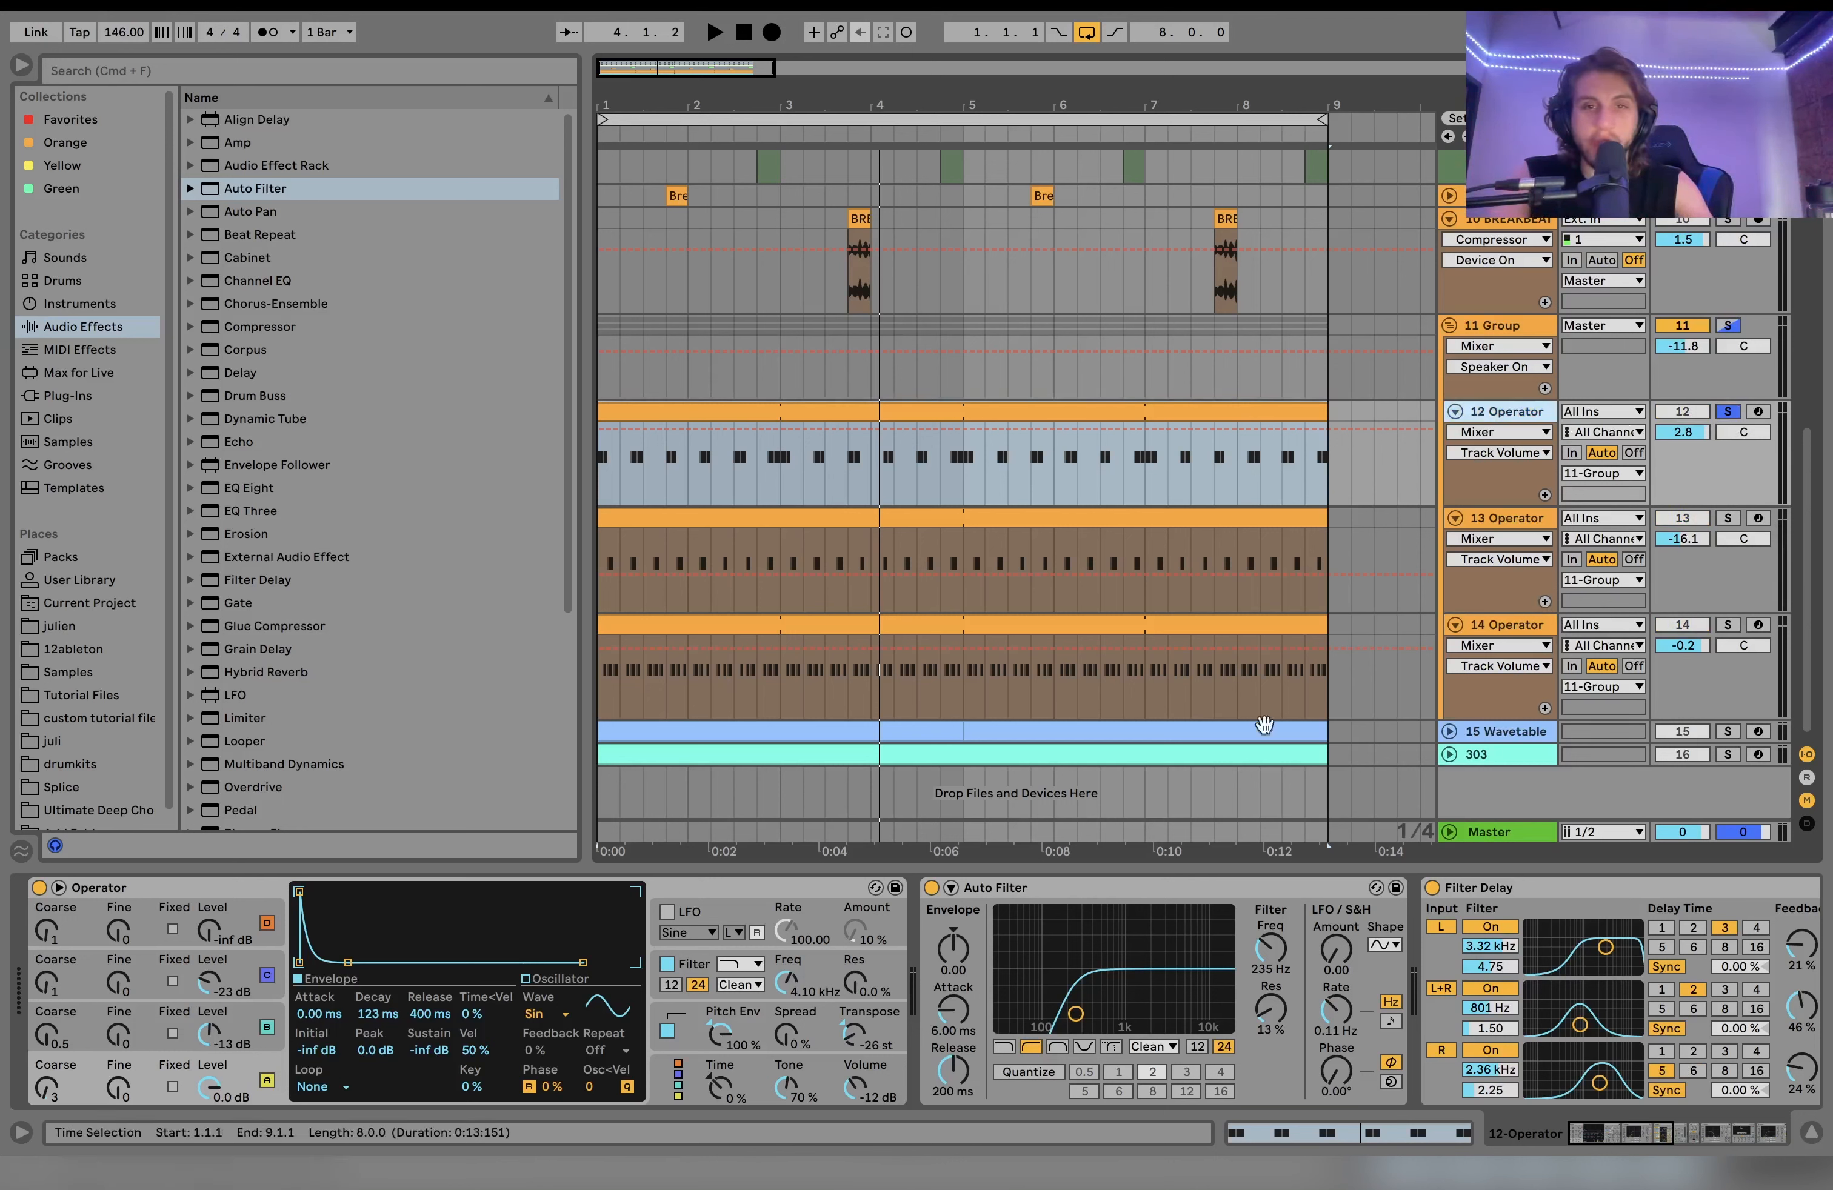
key("space")
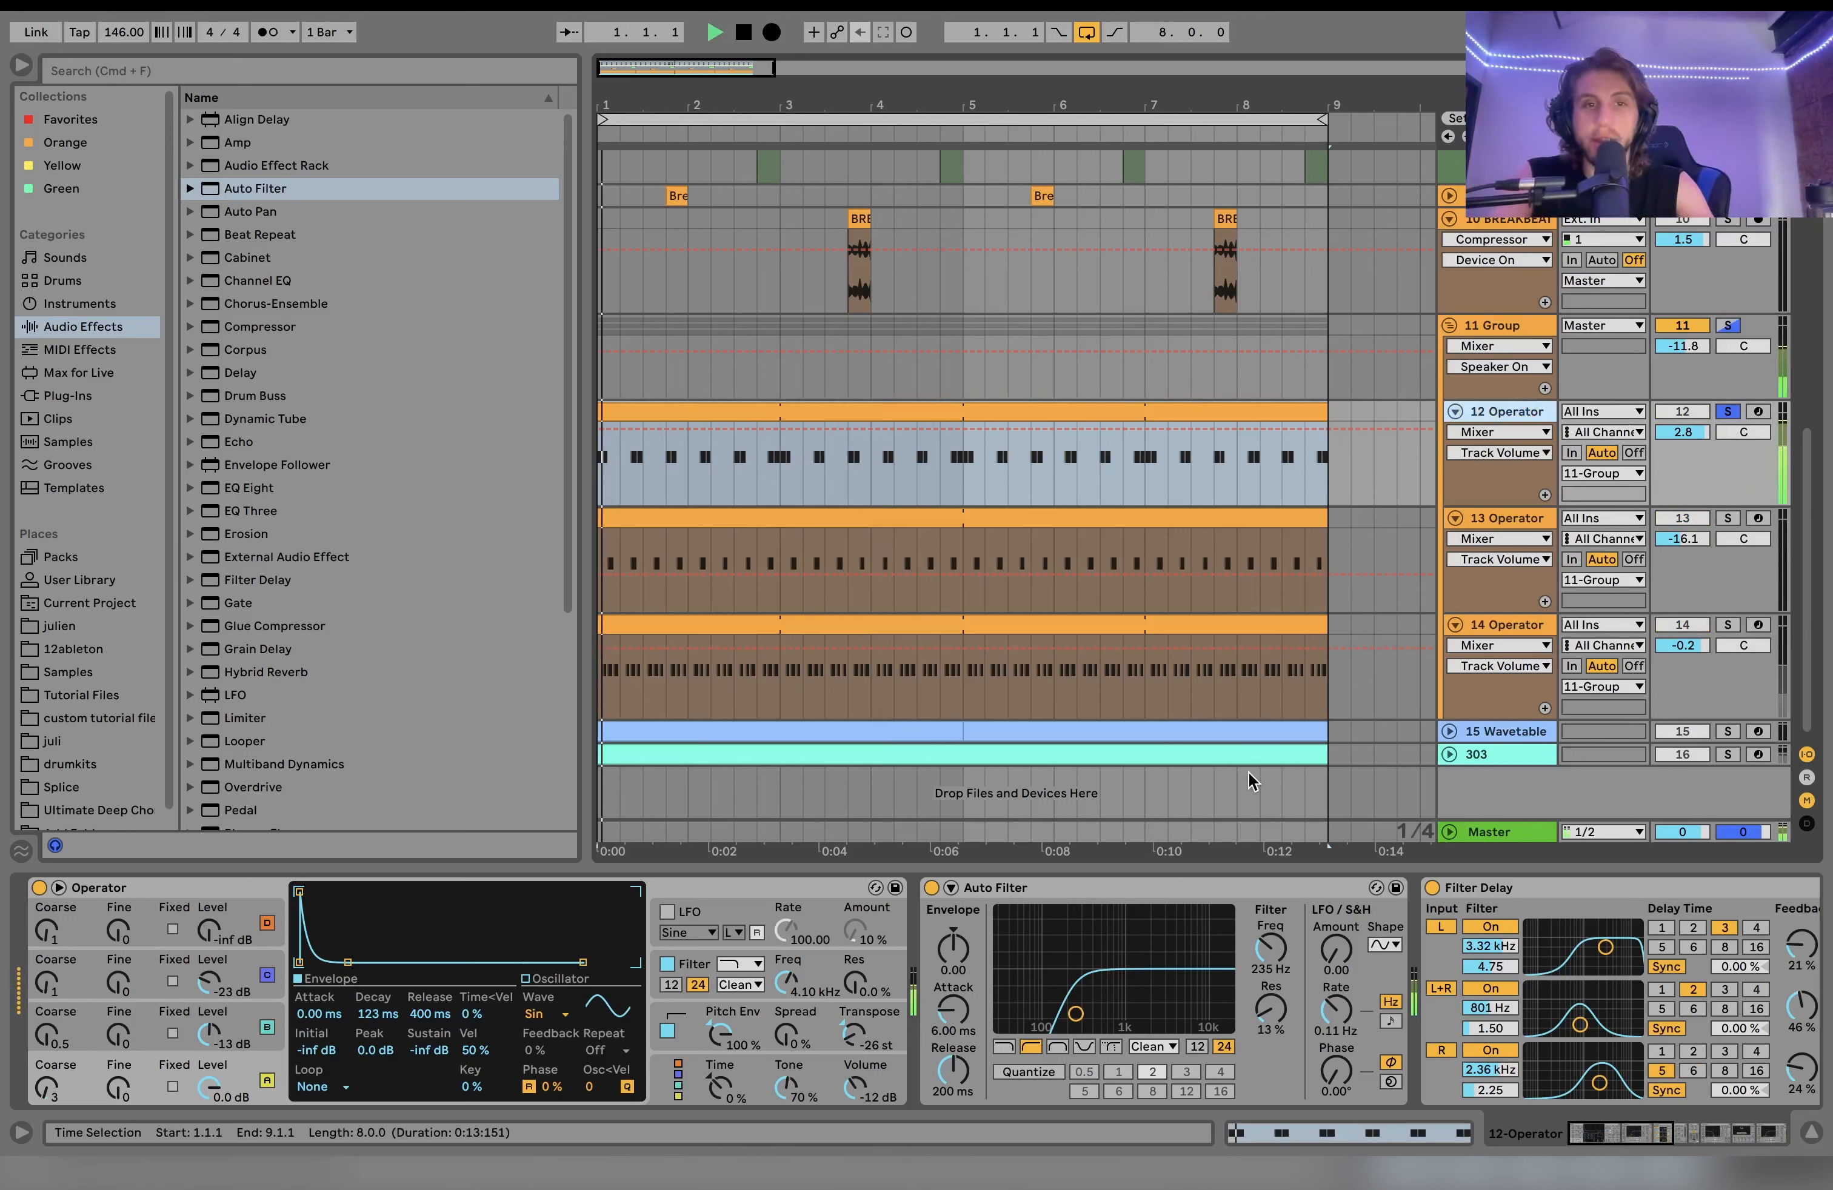
left_click(1726, 519)
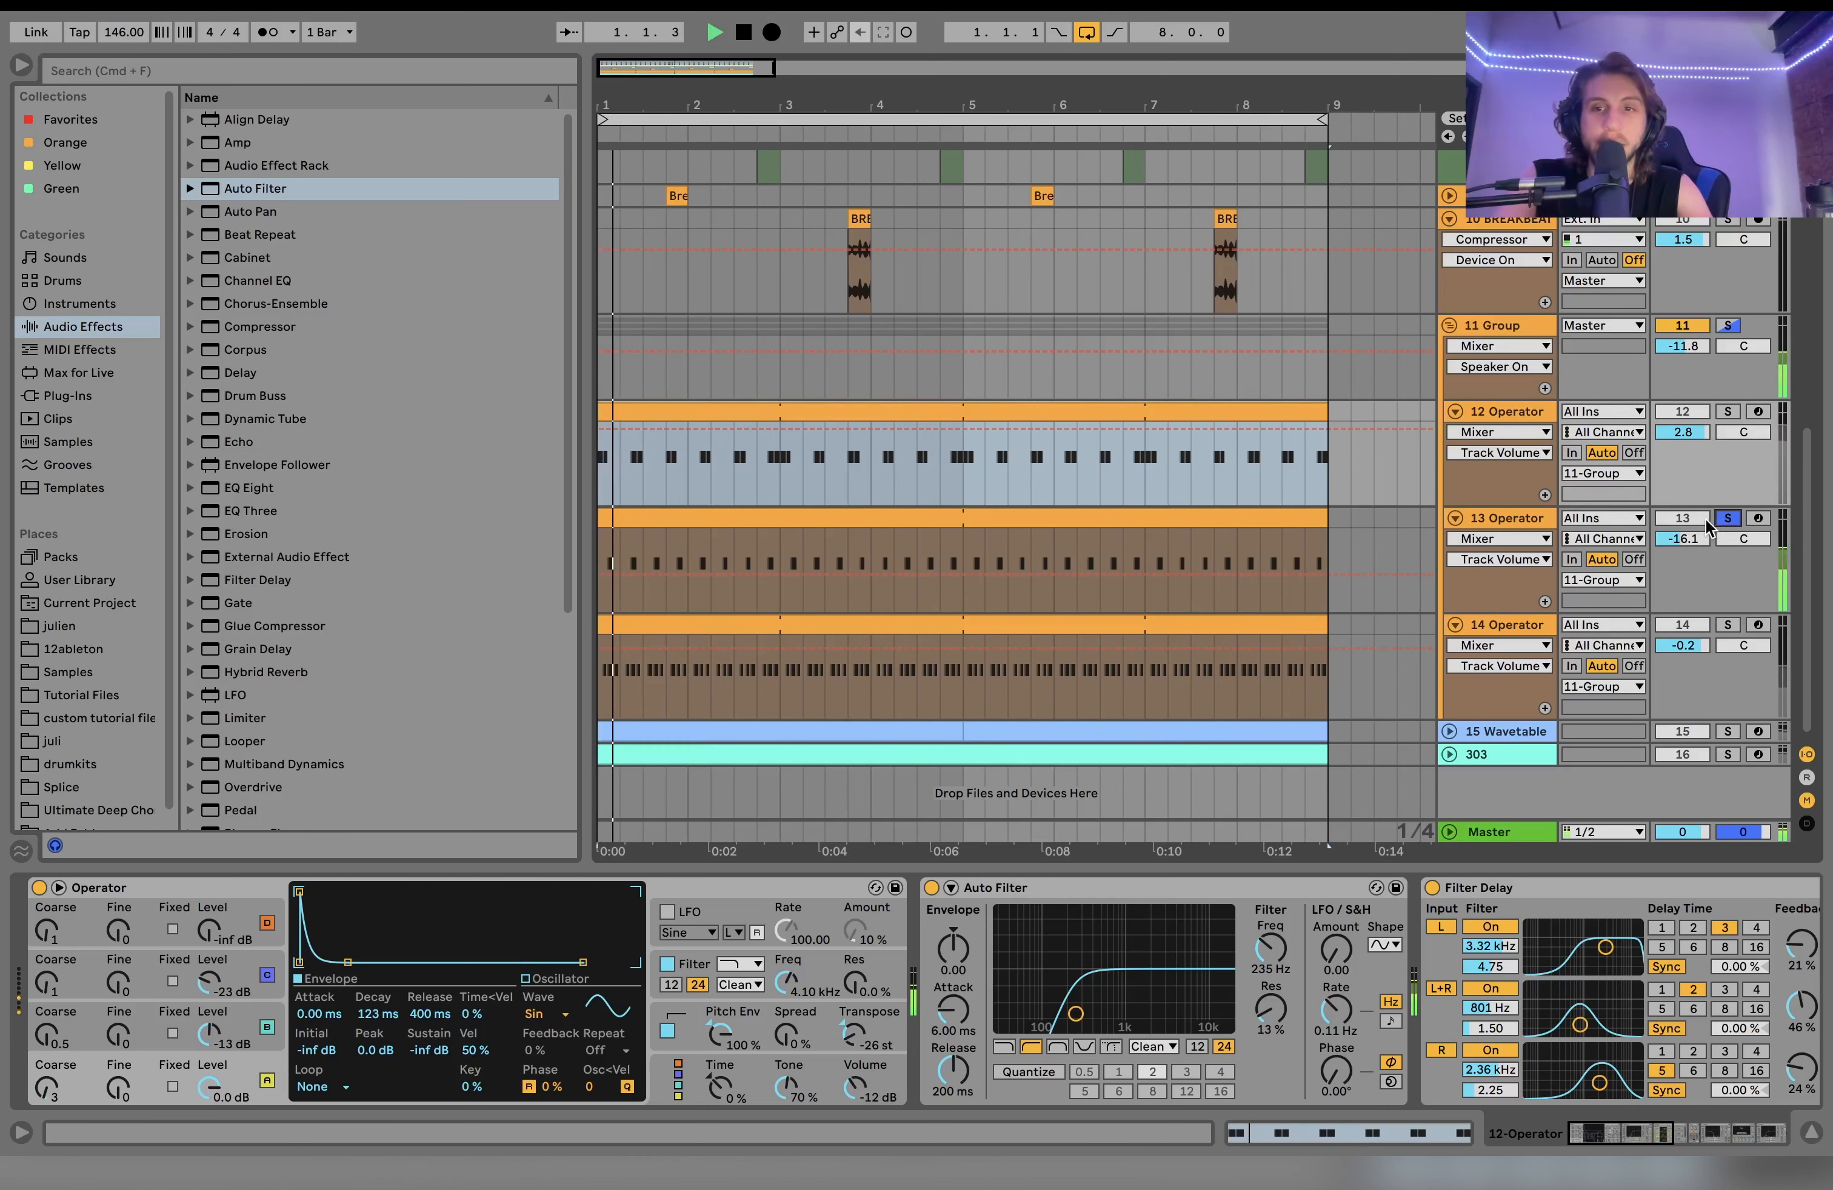
left_click(1728, 625)
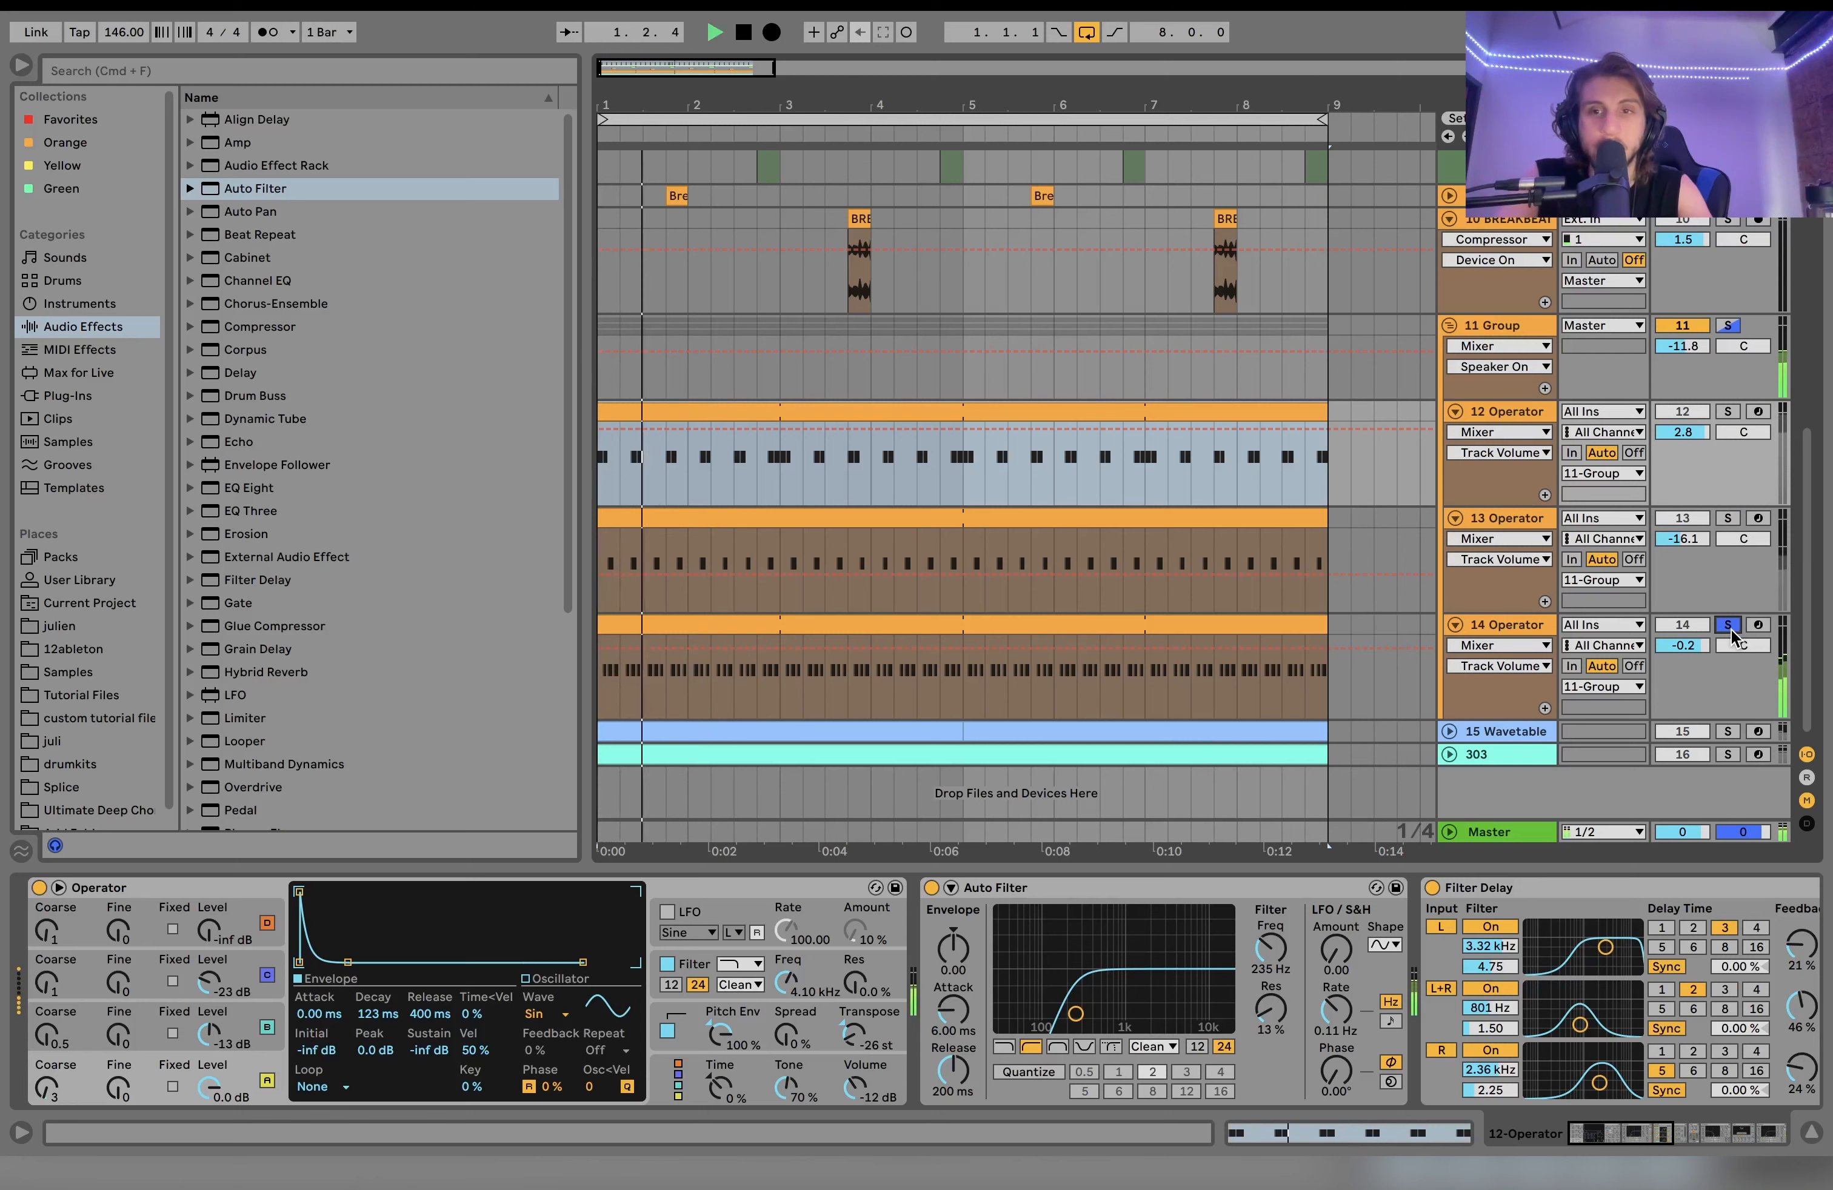
Step: Solo track 12 Operator and bypass its Auto Filters, Amp and Pedal
left_click(1728, 411)
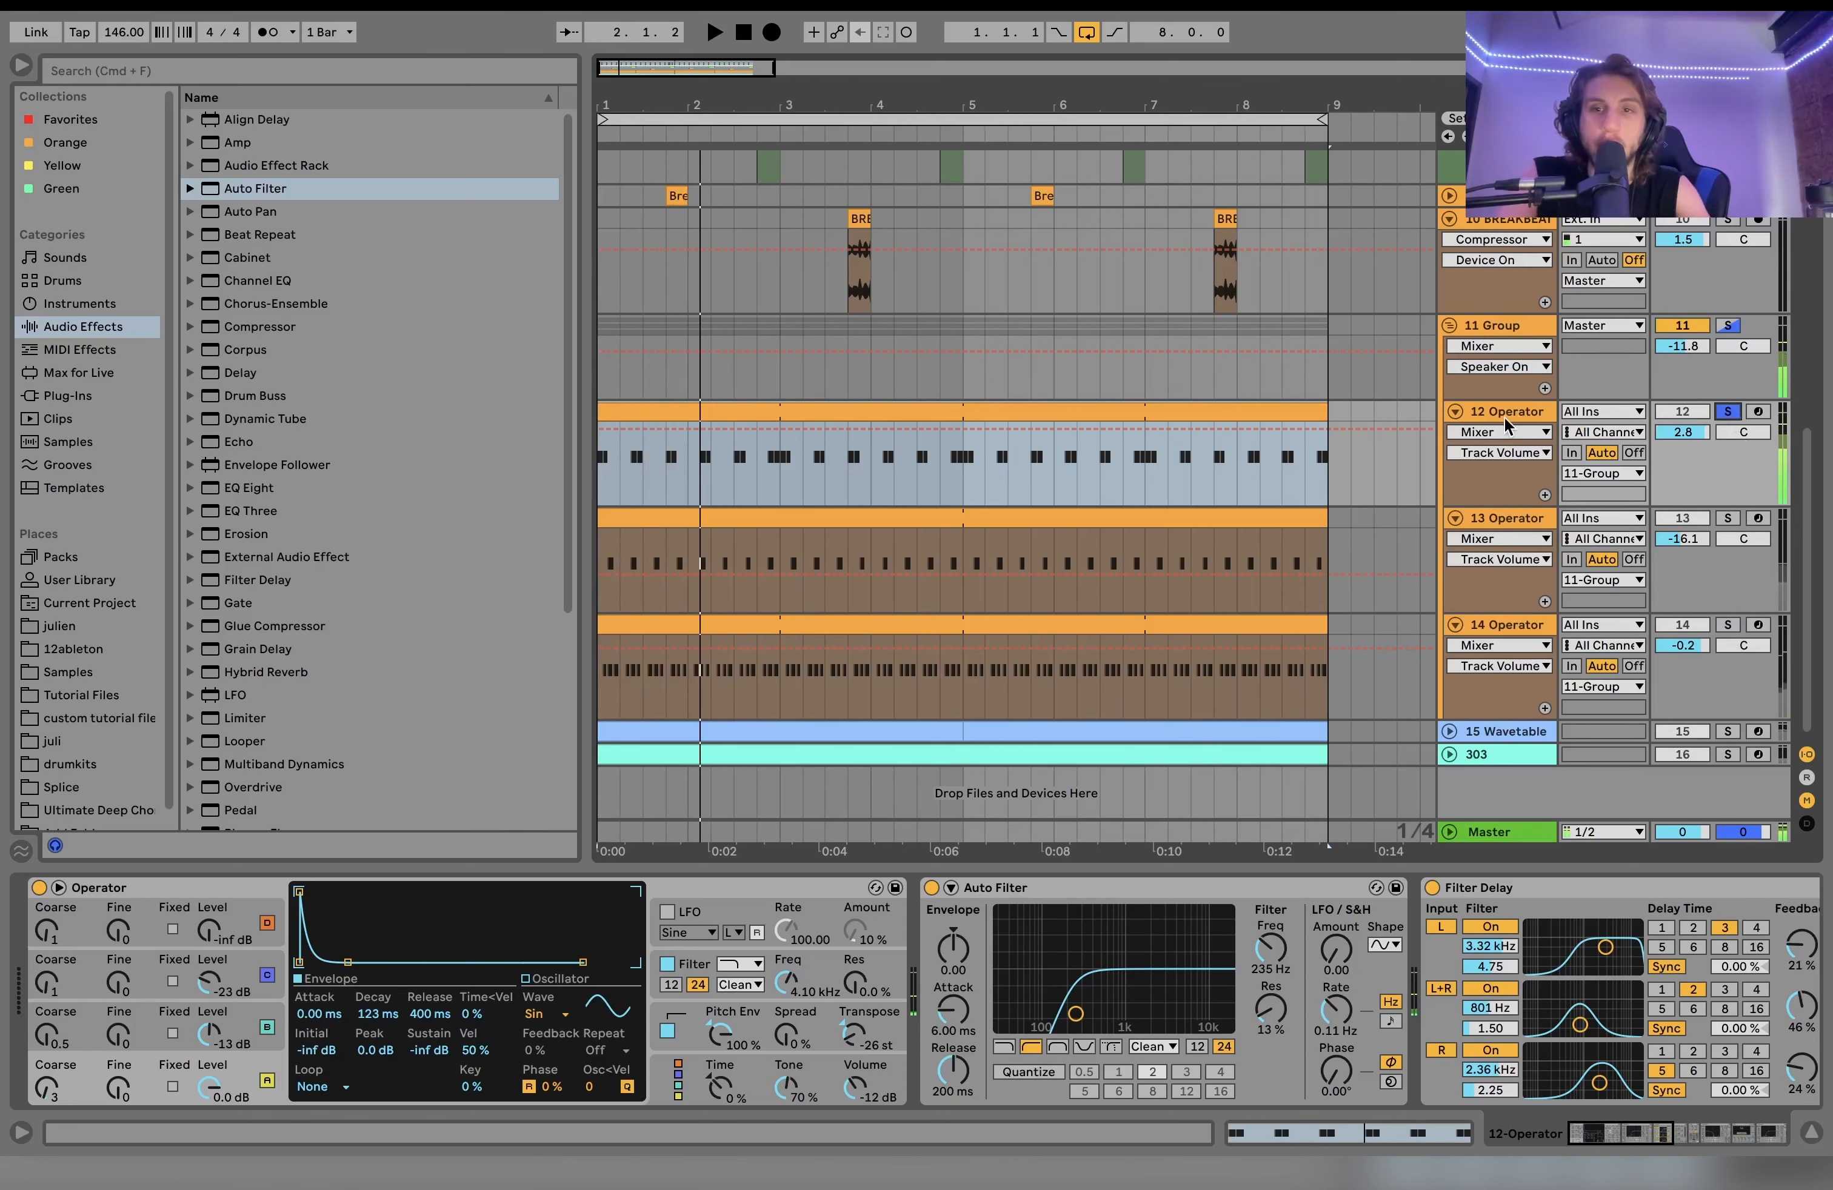
left_click(931, 888)
scroll(933, 889, "right", 15)
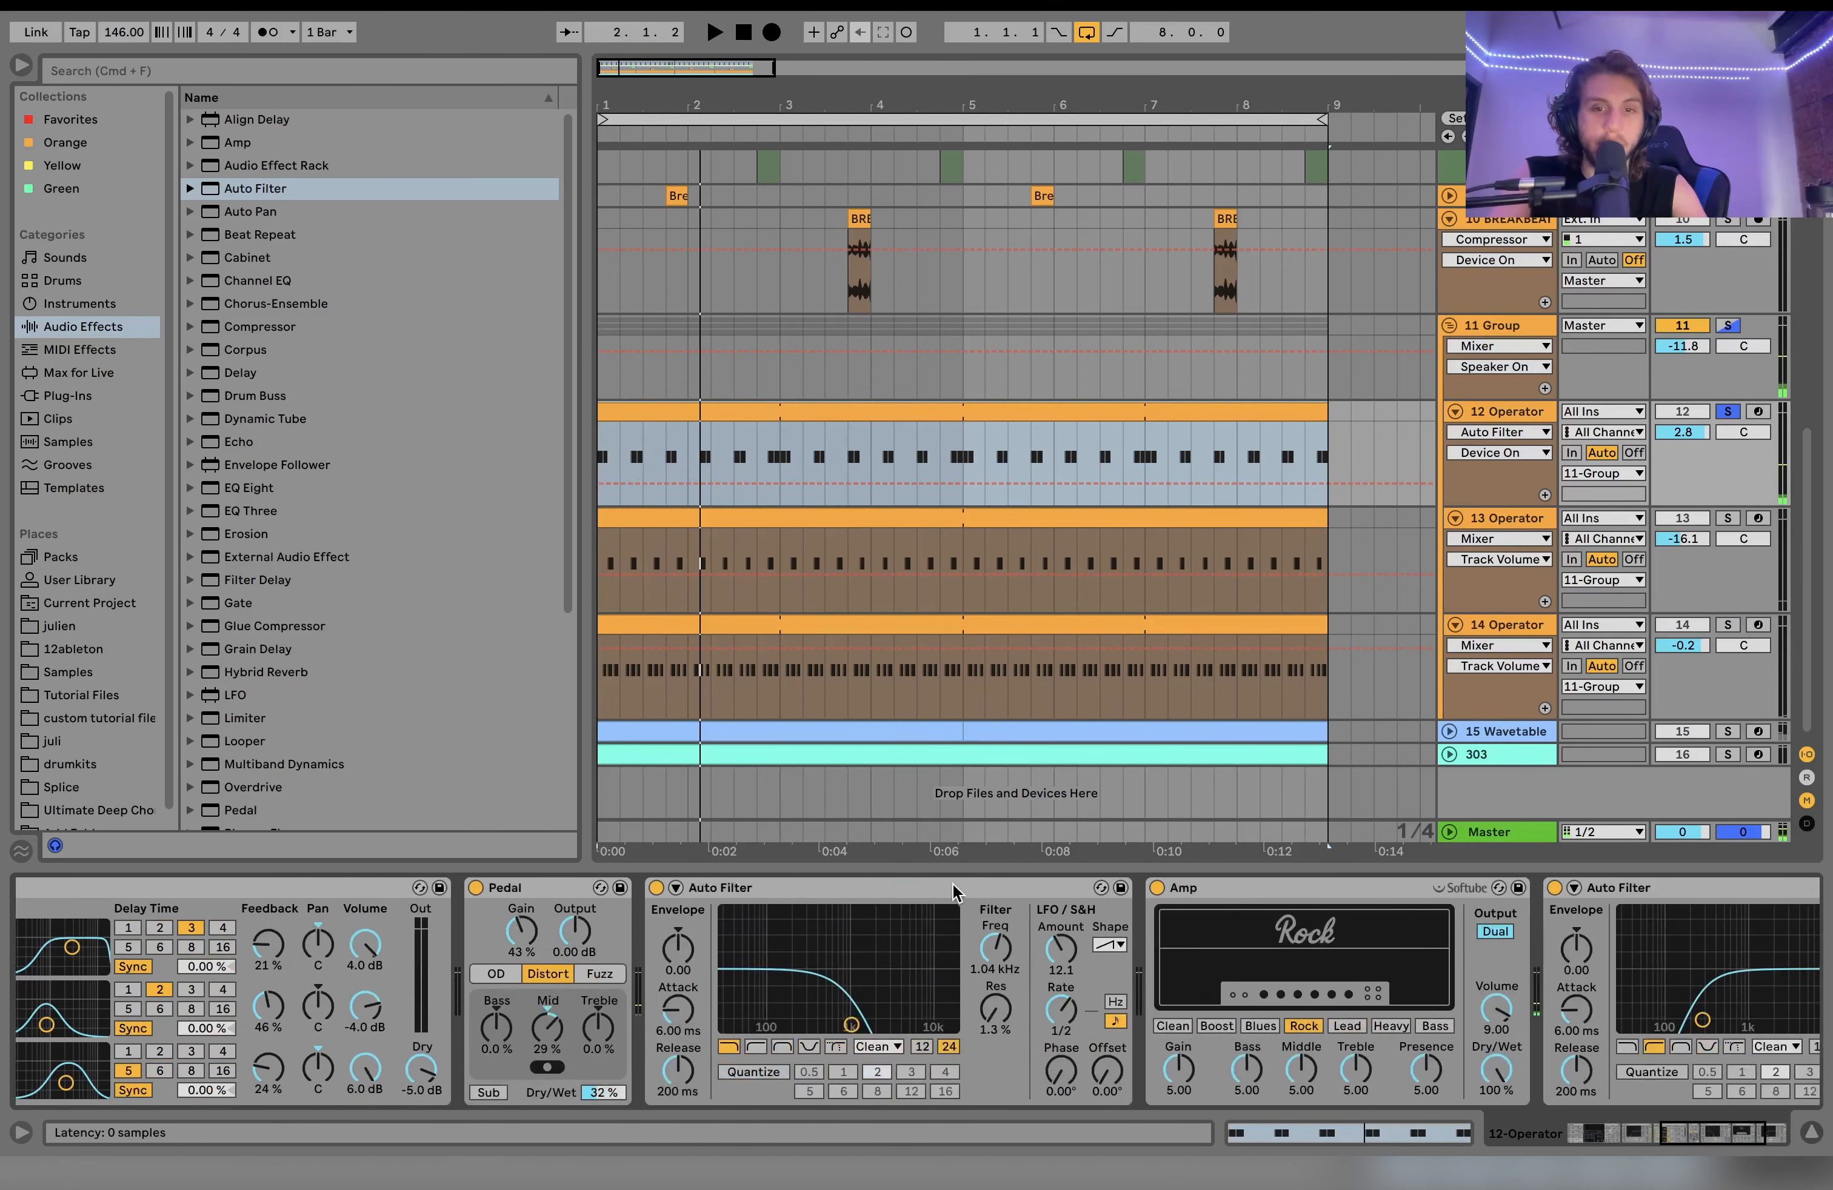
scroll(1191, 945, "right", 4)
scroll(1220, 904, "left", 10)
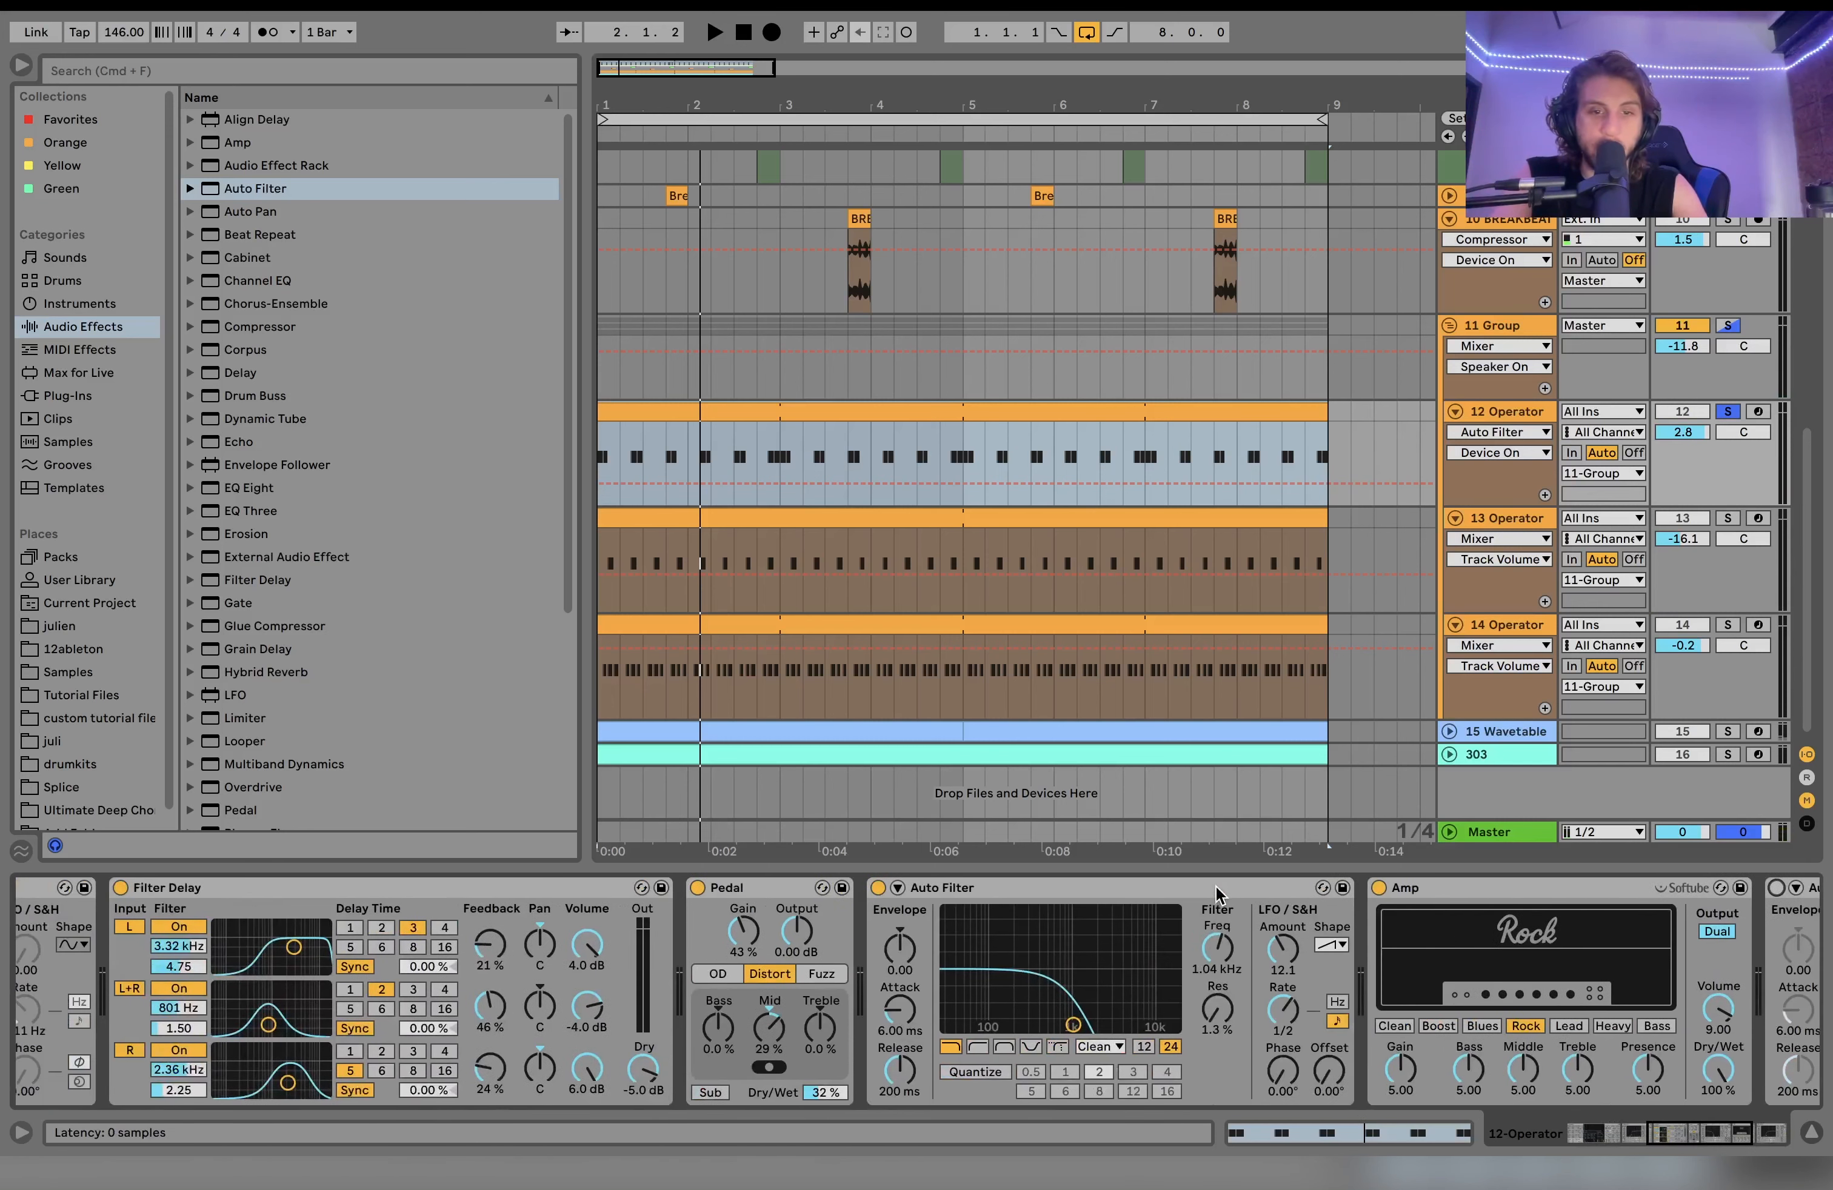
scroll(1394, 896, "left", 10)
left_click(1461, 888)
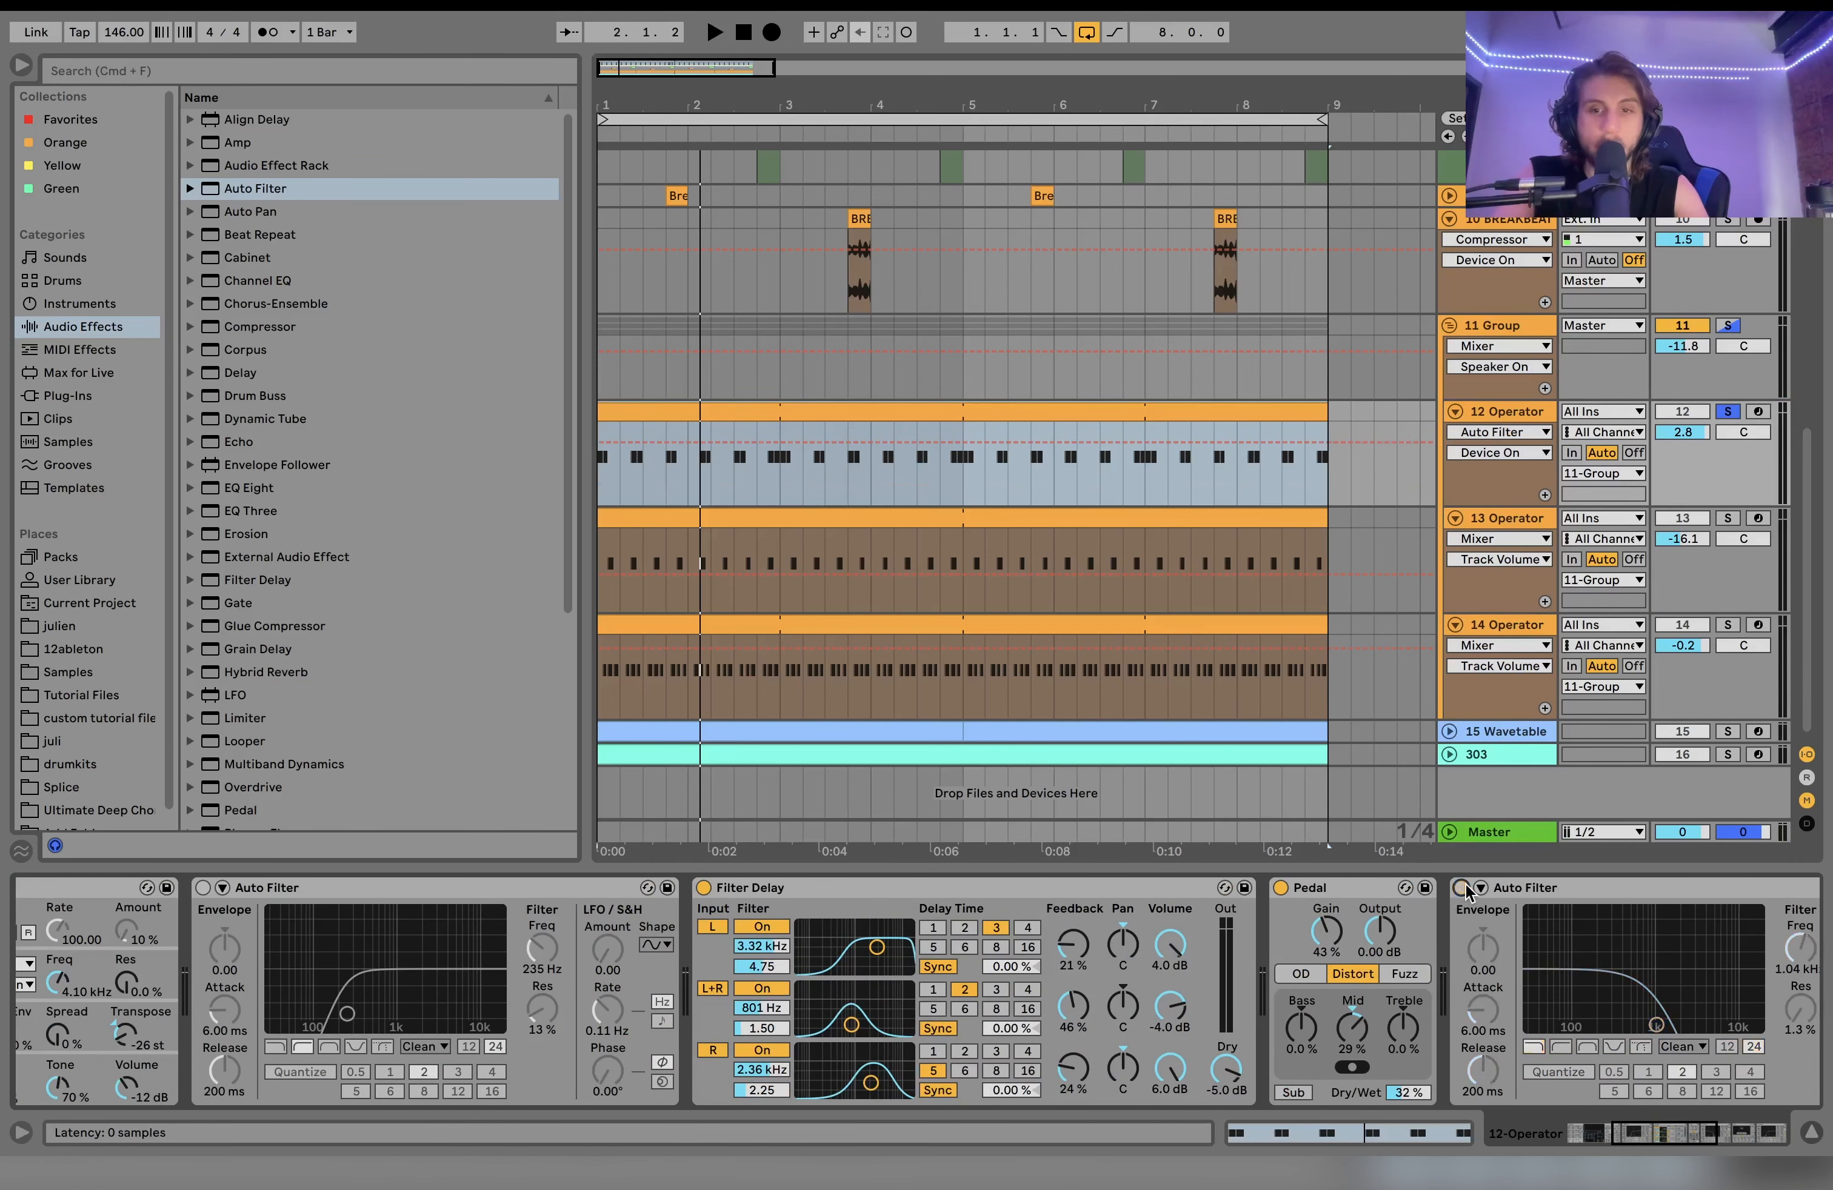
left_click(1280, 887)
scroll(1247, 910, "left", 10)
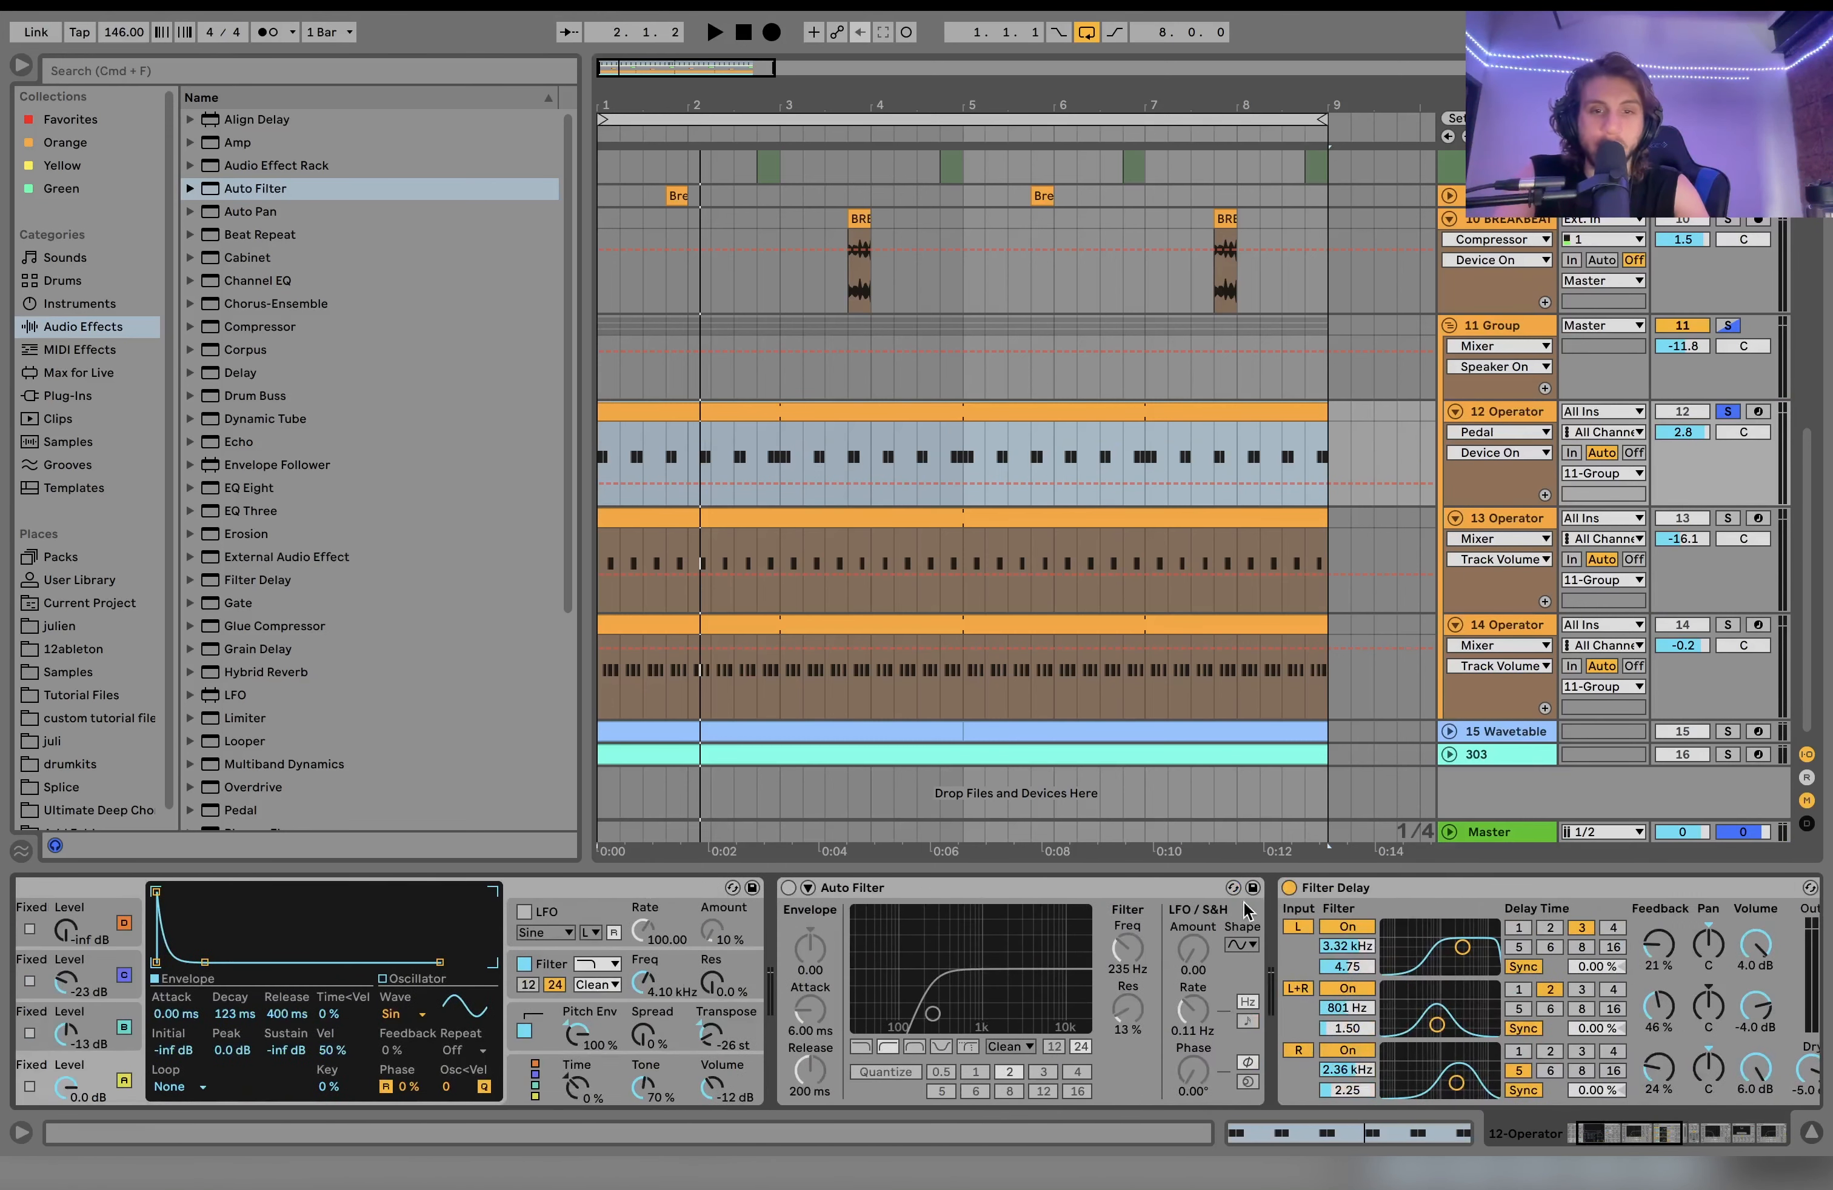
Step: Bypass track 12's Filter Delay while playing the dry Operator sound, and inspect the levels of oscillators B and C
key("space")
left_click(1290, 888)
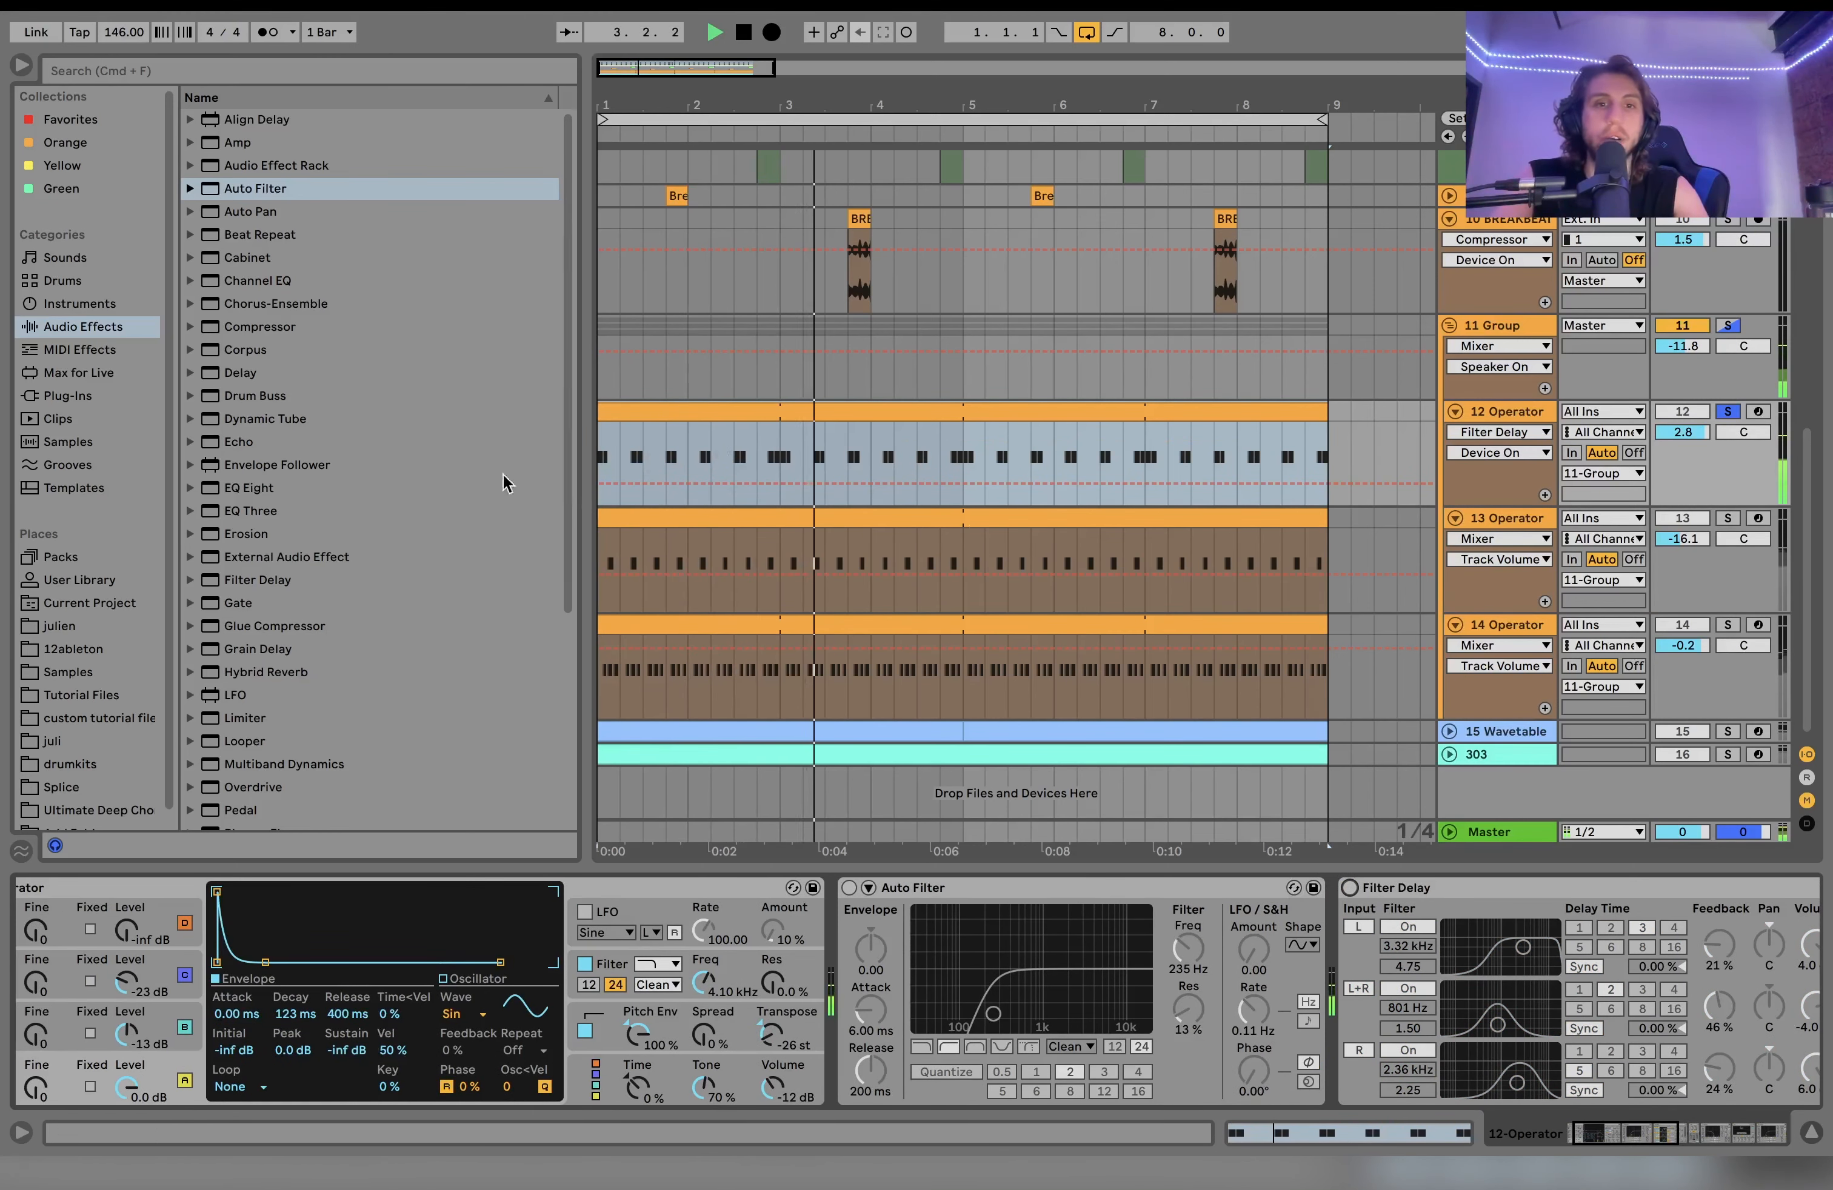
key("space")
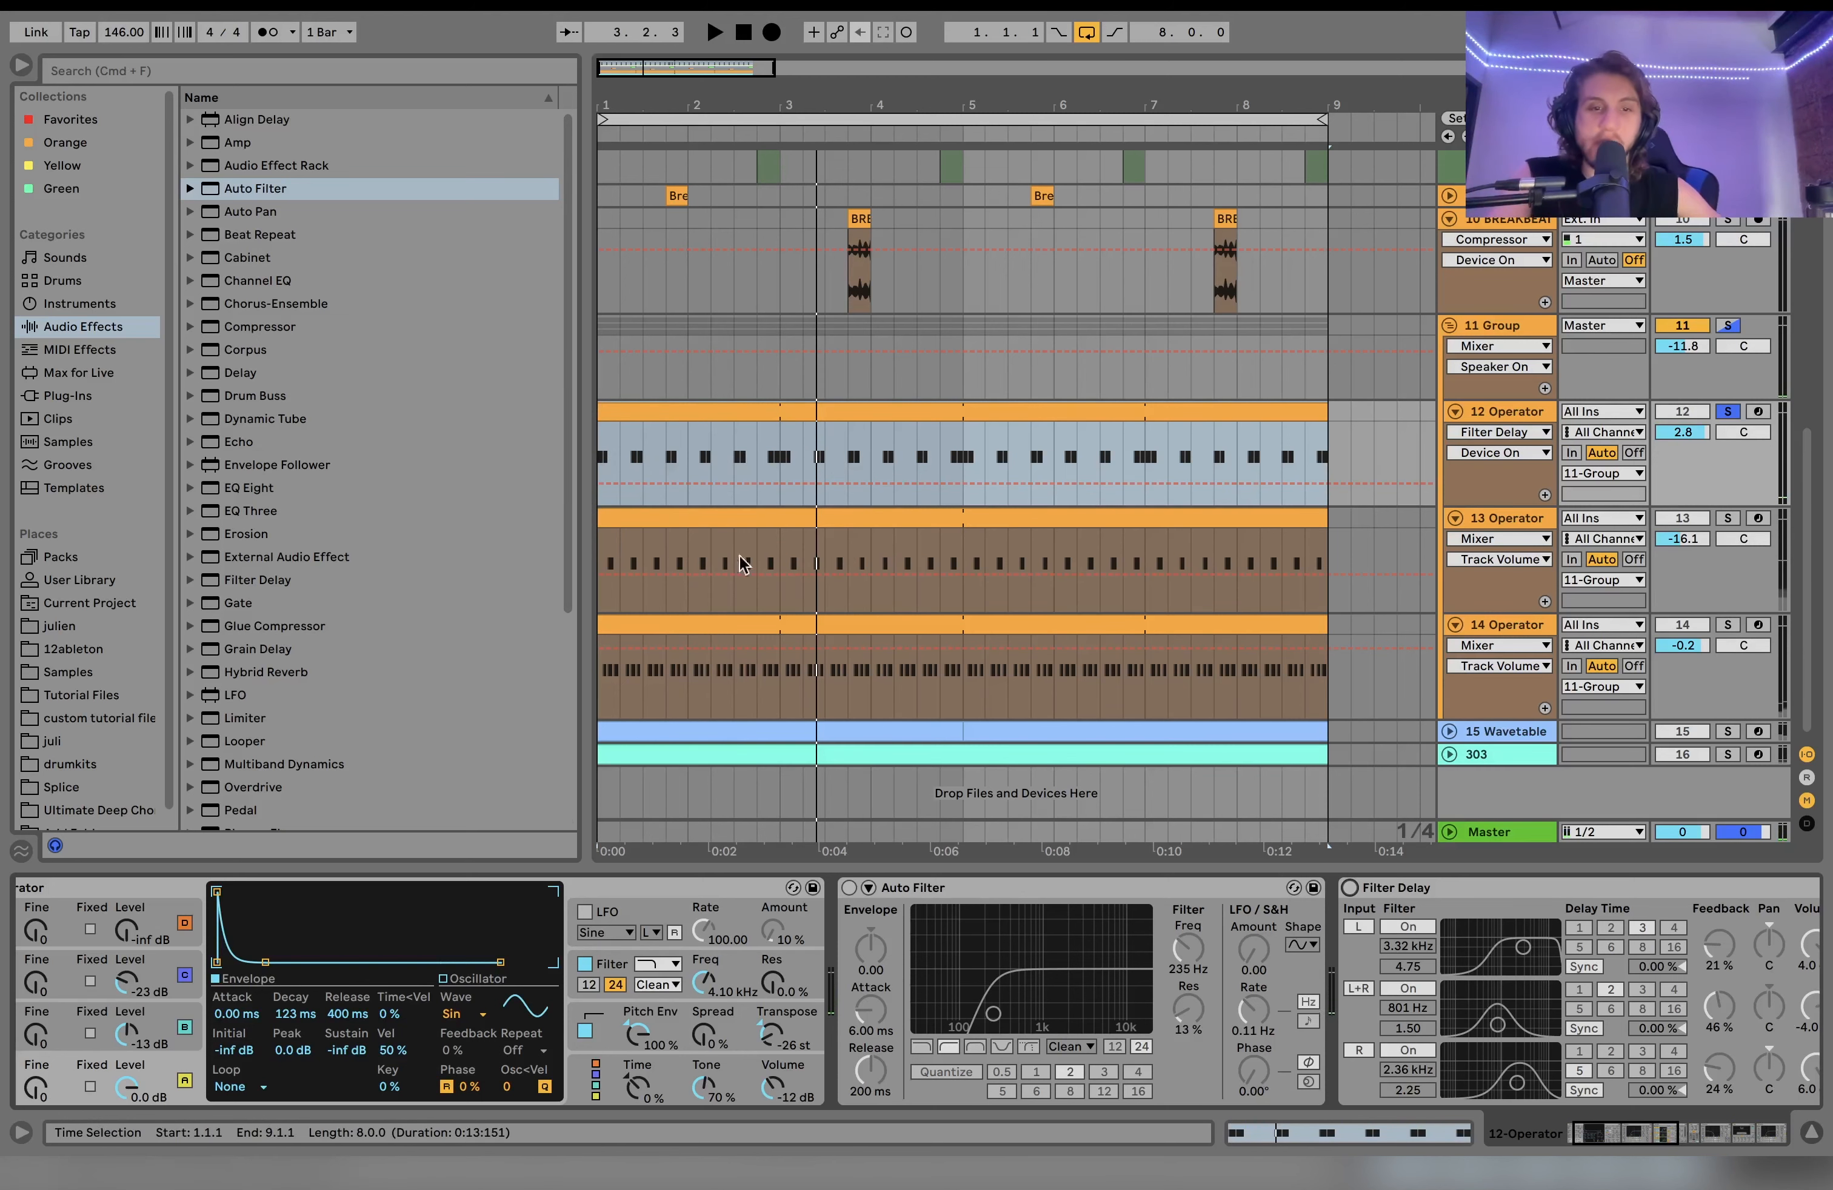
scroll(355, 1053, "left", 3)
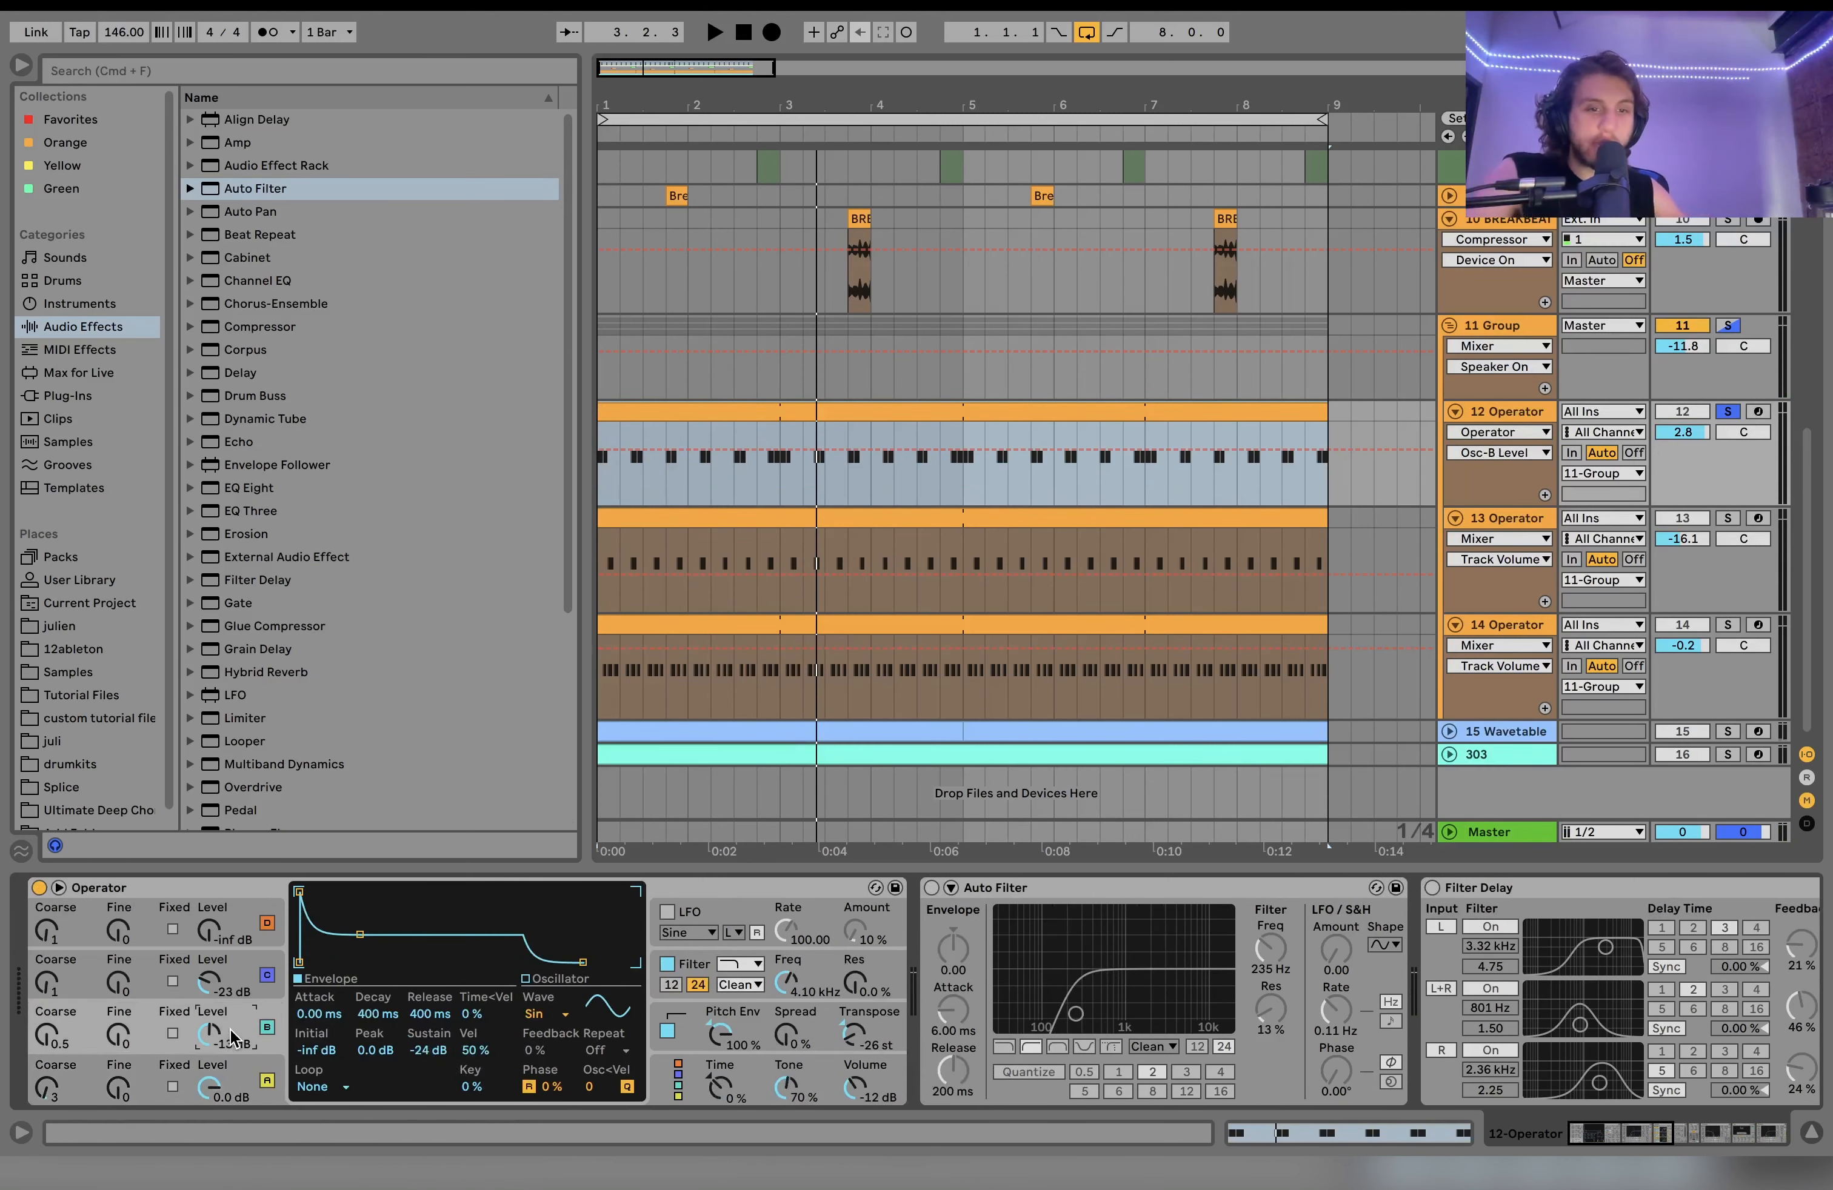
left_click(231, 980)
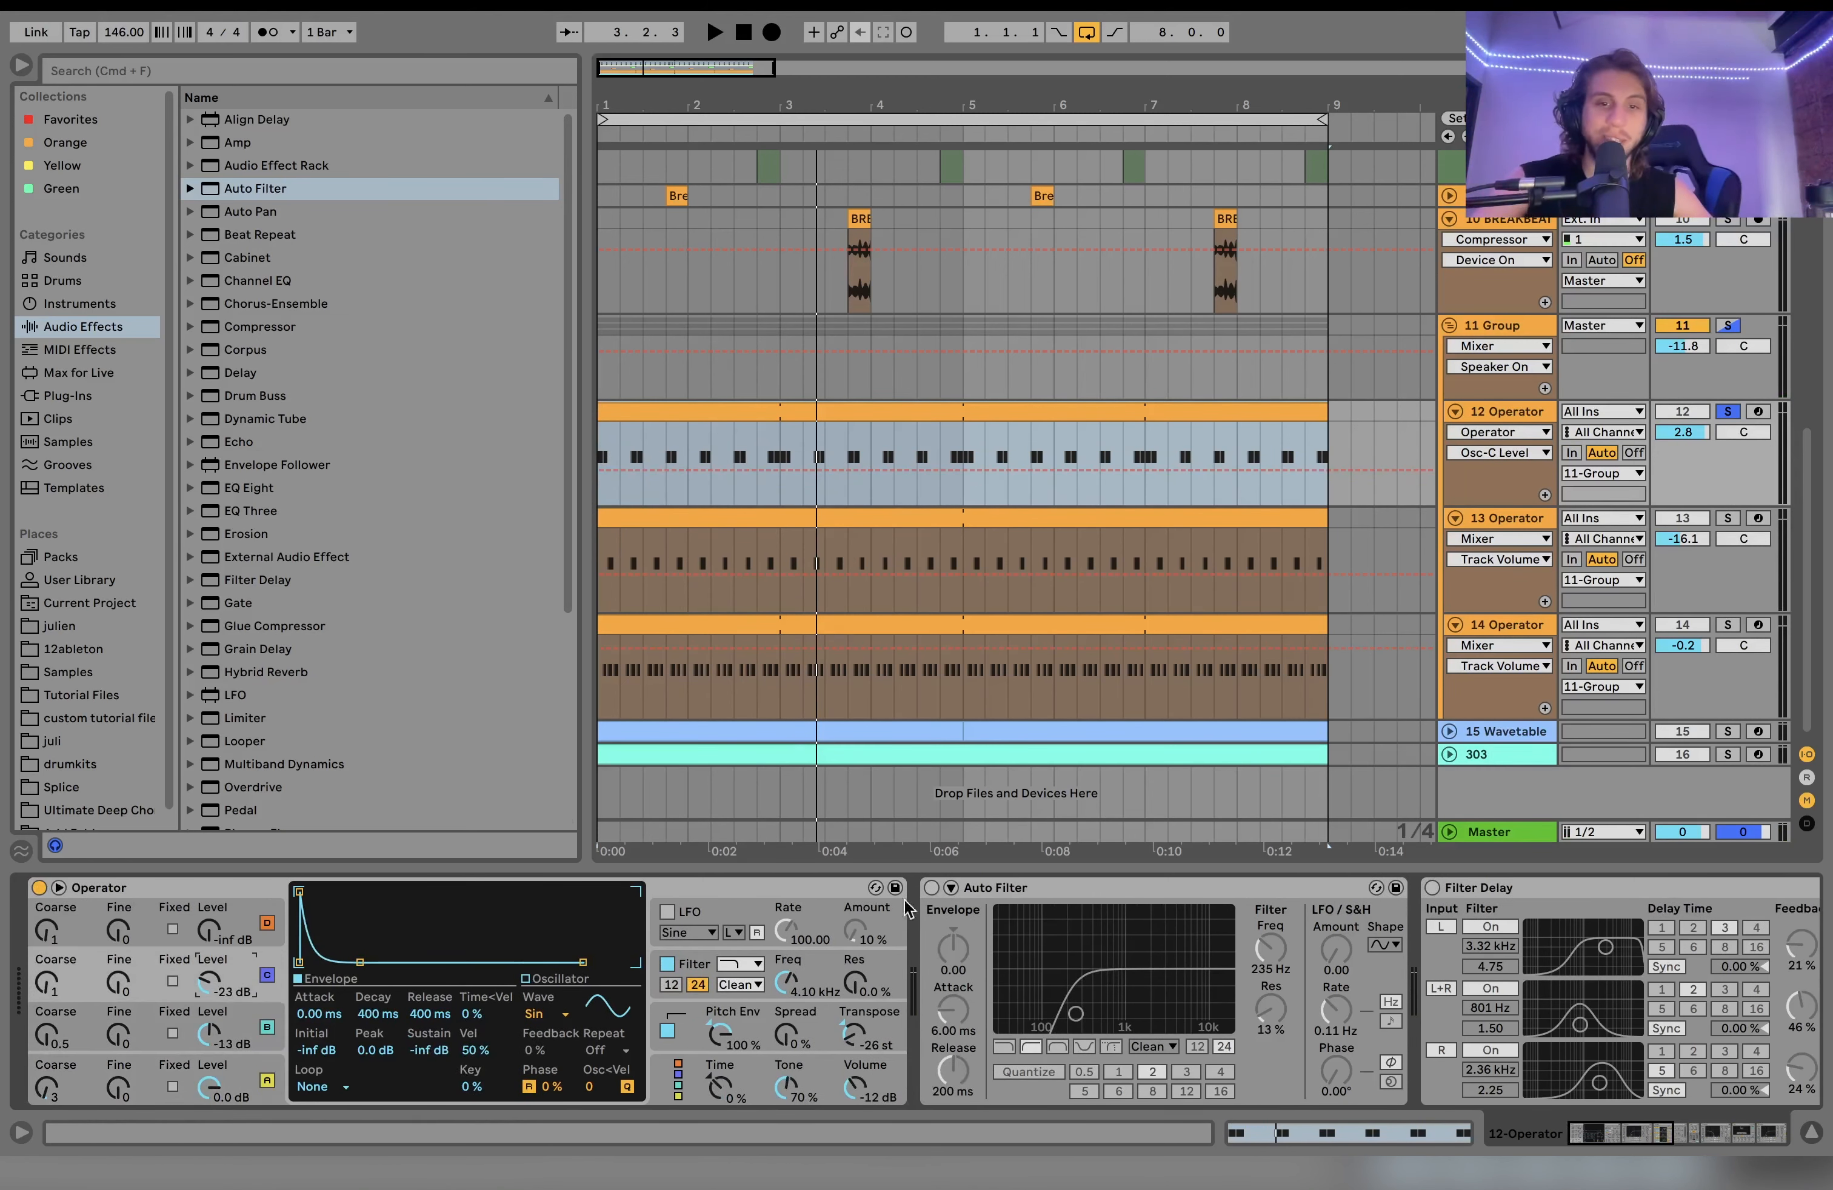
Step: Re-enable track 12's first Auto Filter, the Filter Delay and the Pedal in turn, auditioning the Operator clip
left_click(936, 889)
scroll(932, 889, "right", 10)
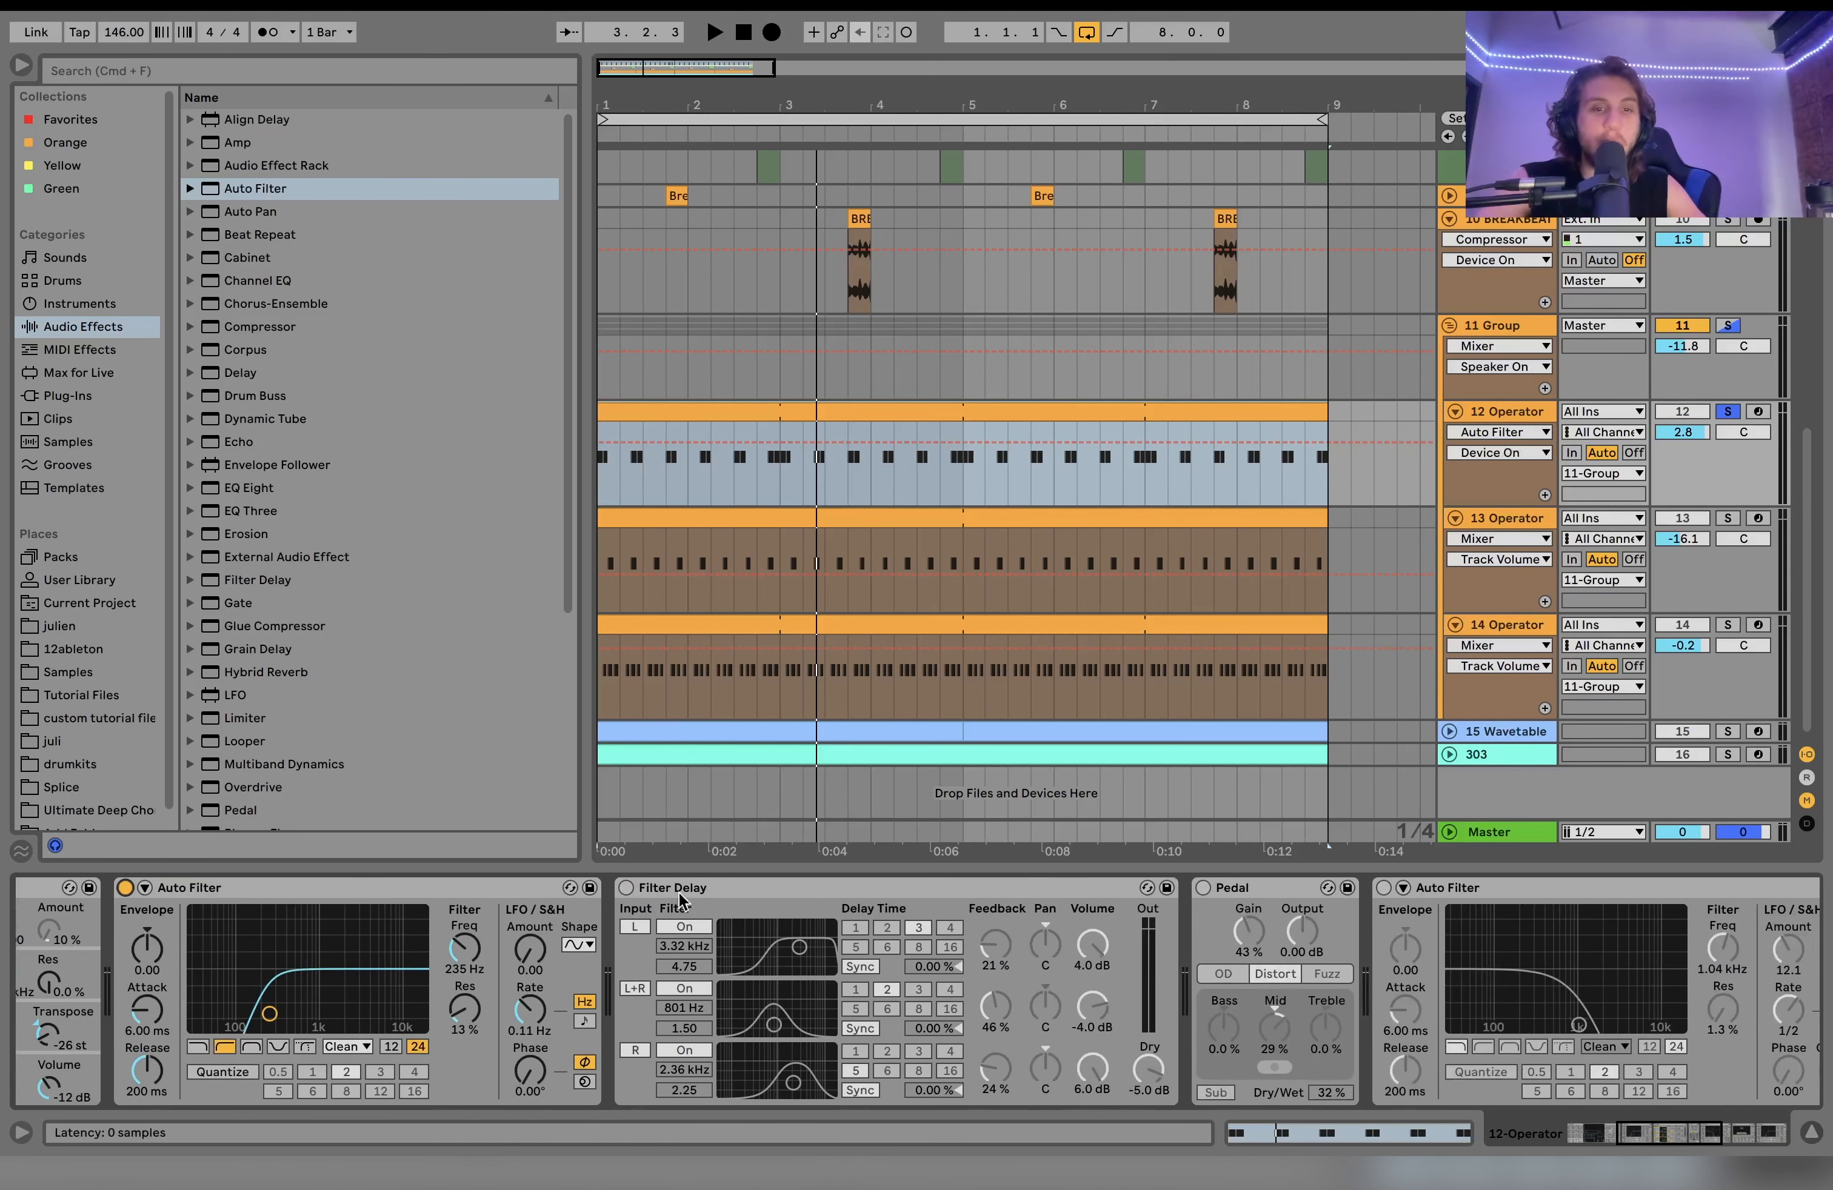
left_click(626, 888)
key("space")
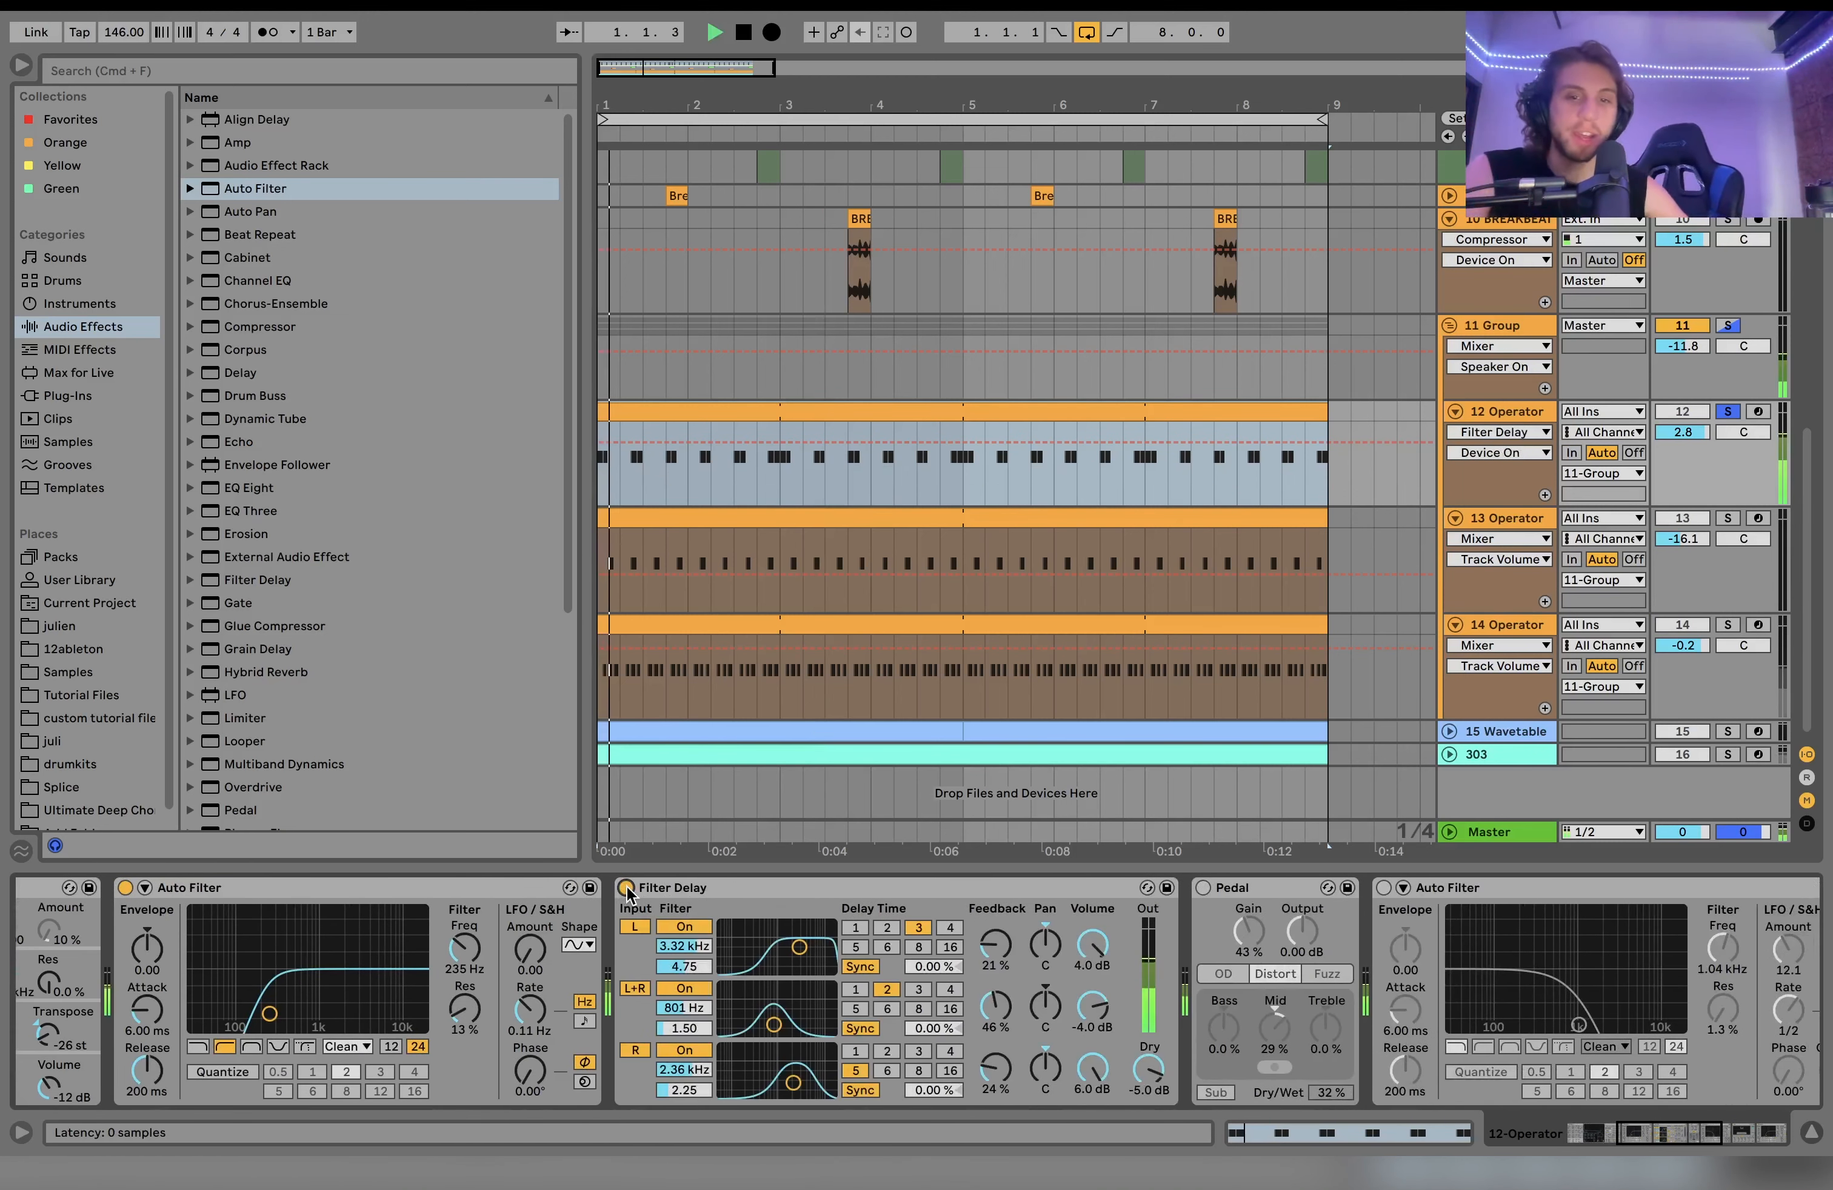
left_click(1202, 888)
scroll(1202, 888, "right", 5)
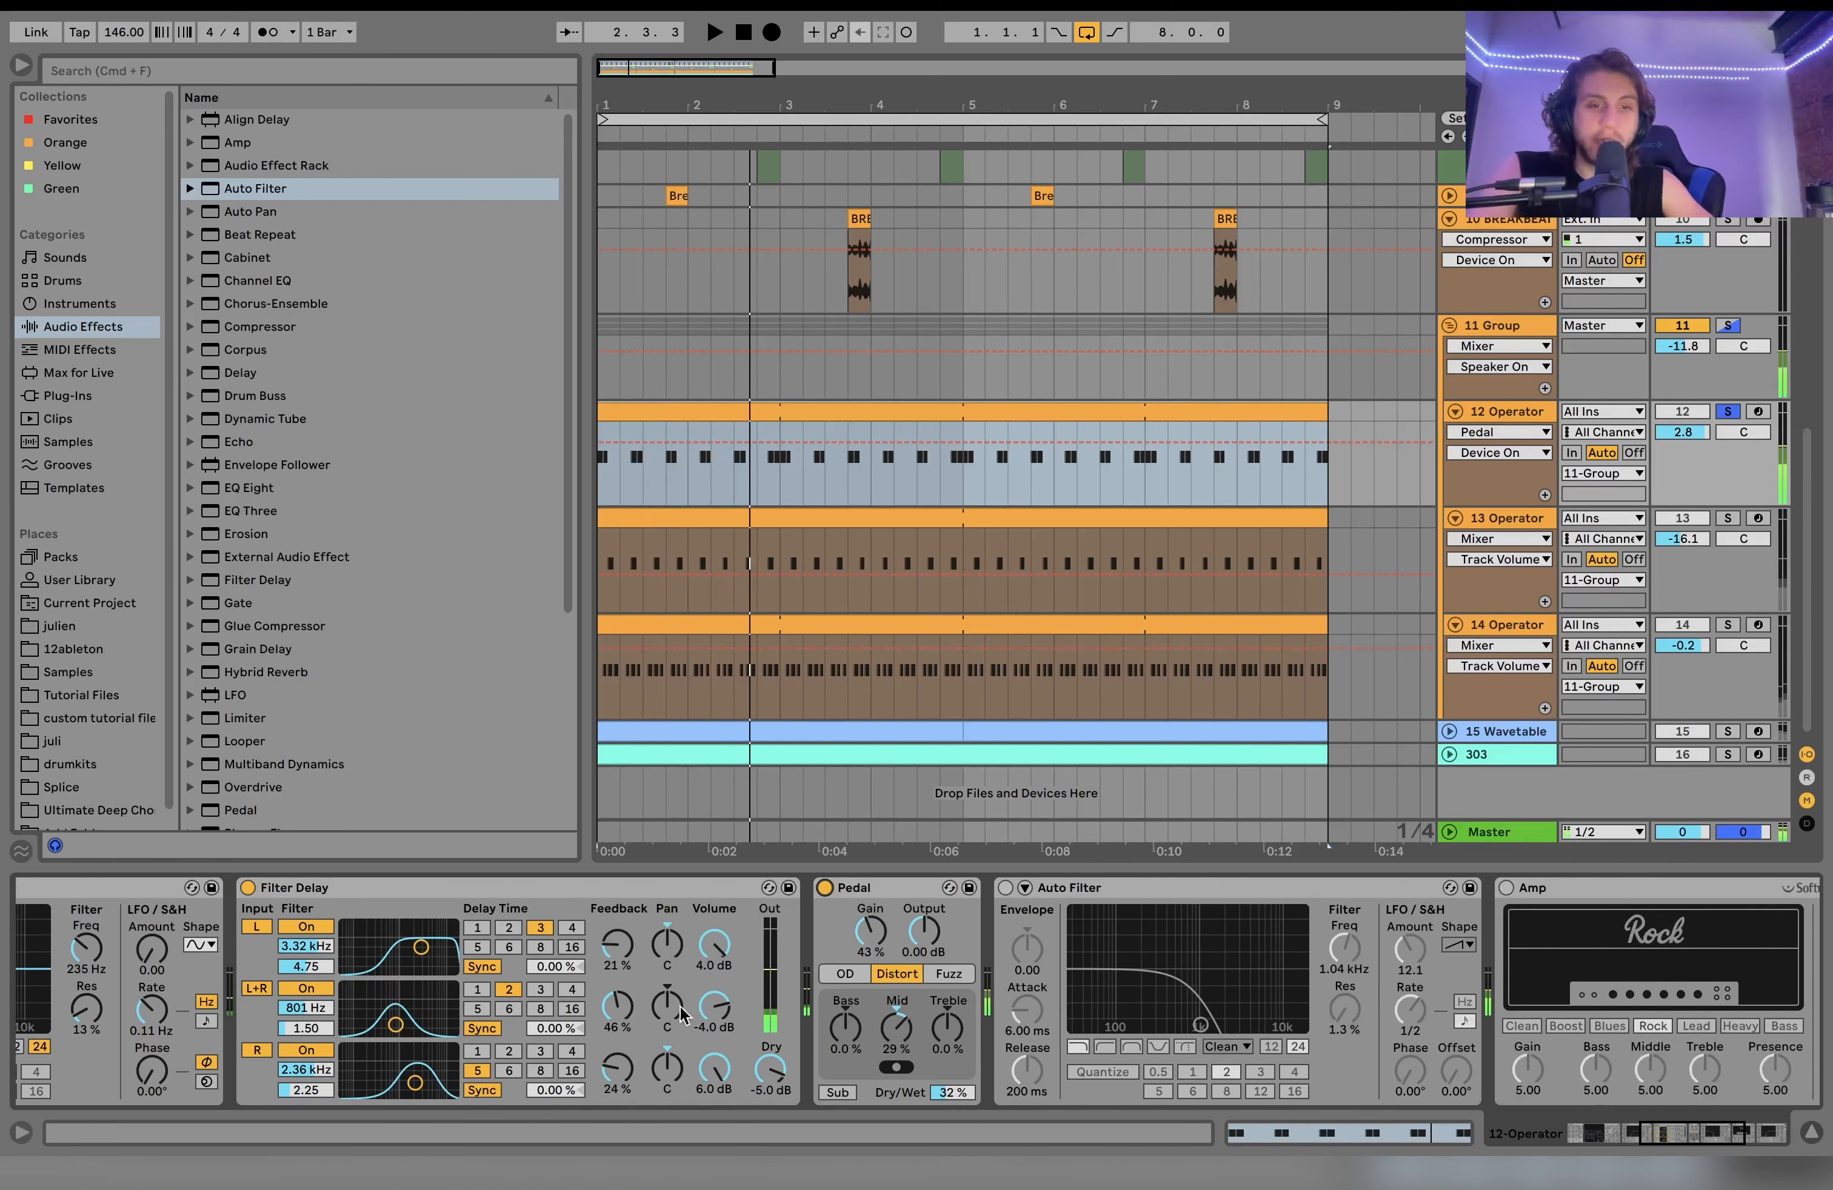
Step: Re-enable track 12's second Auto Filter, the Amp and the final Auto Filter one by one, auditioning the sound during playback
left_click(1006, 888)
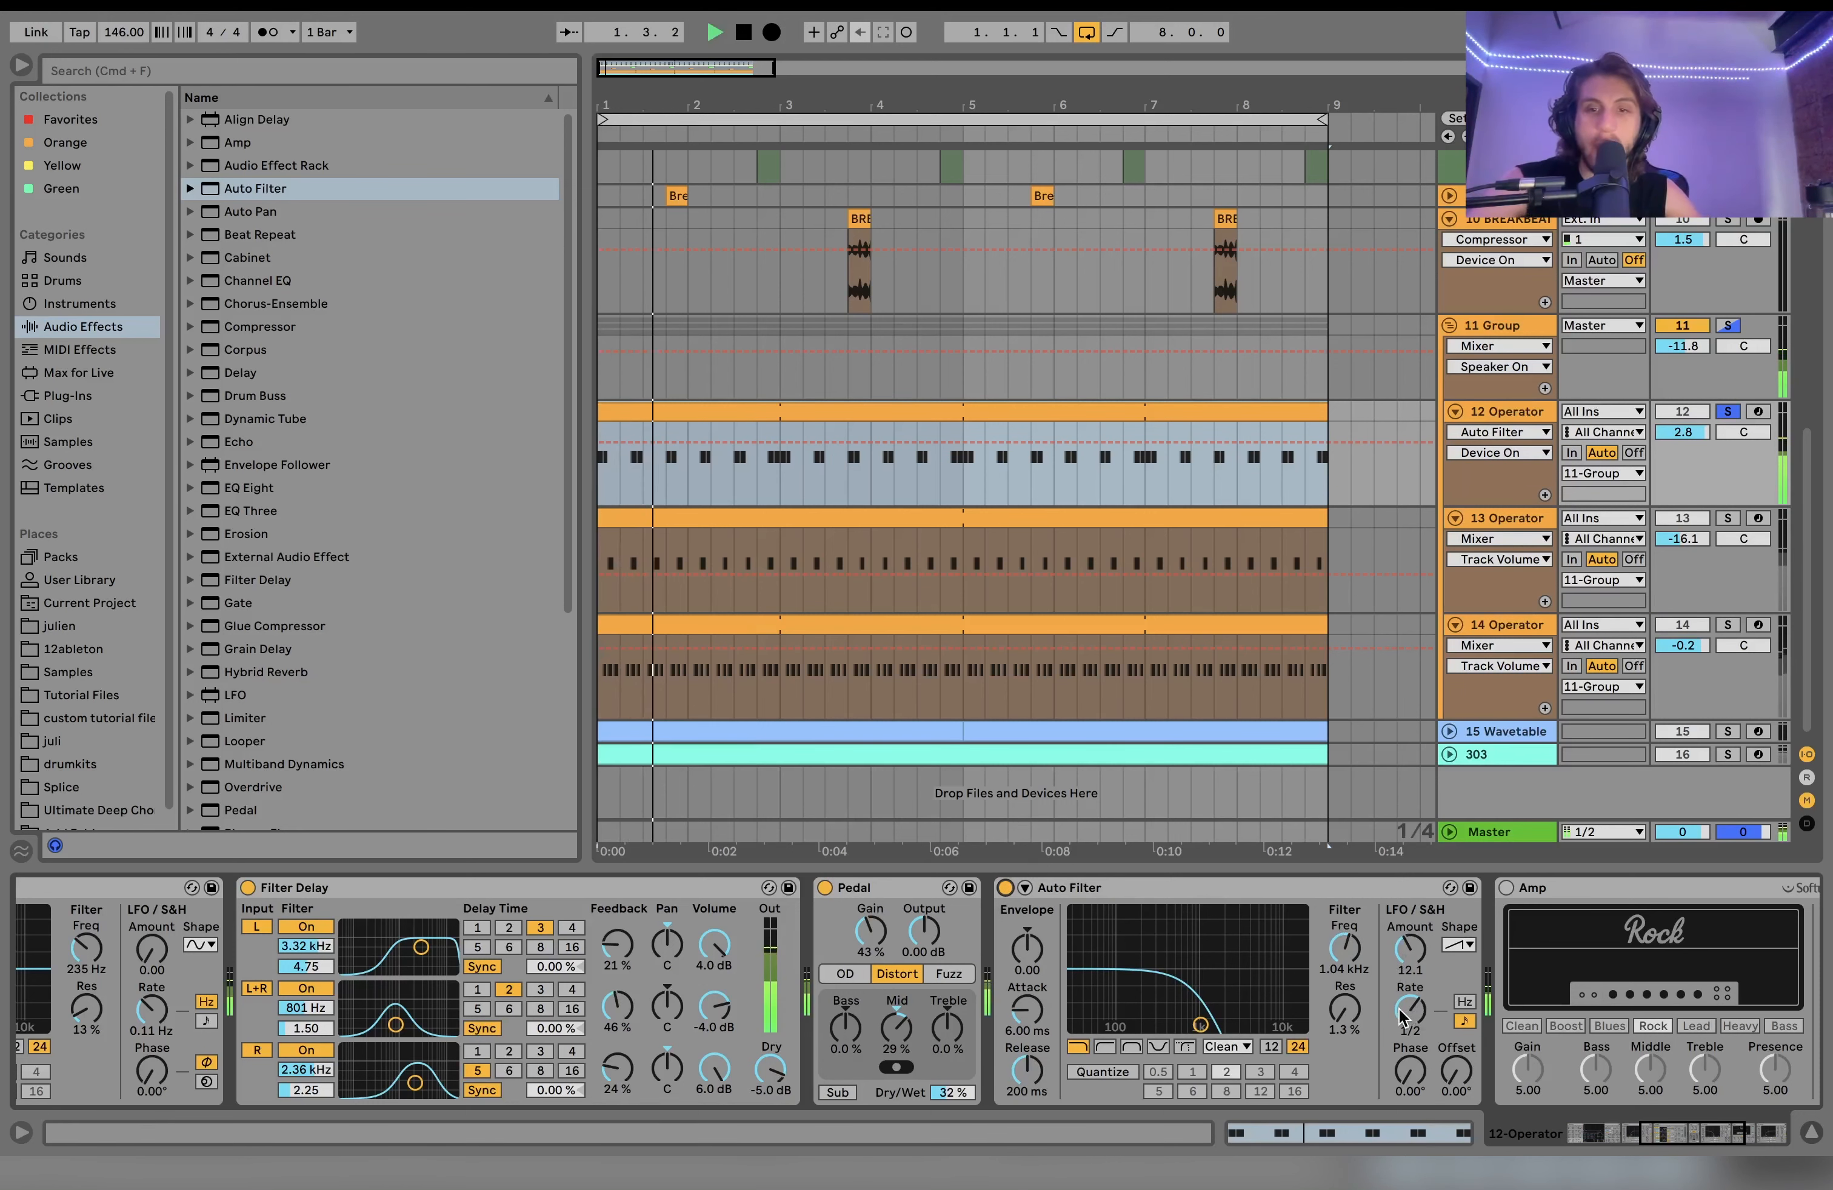
scroll(1237, 966, "right", 9)
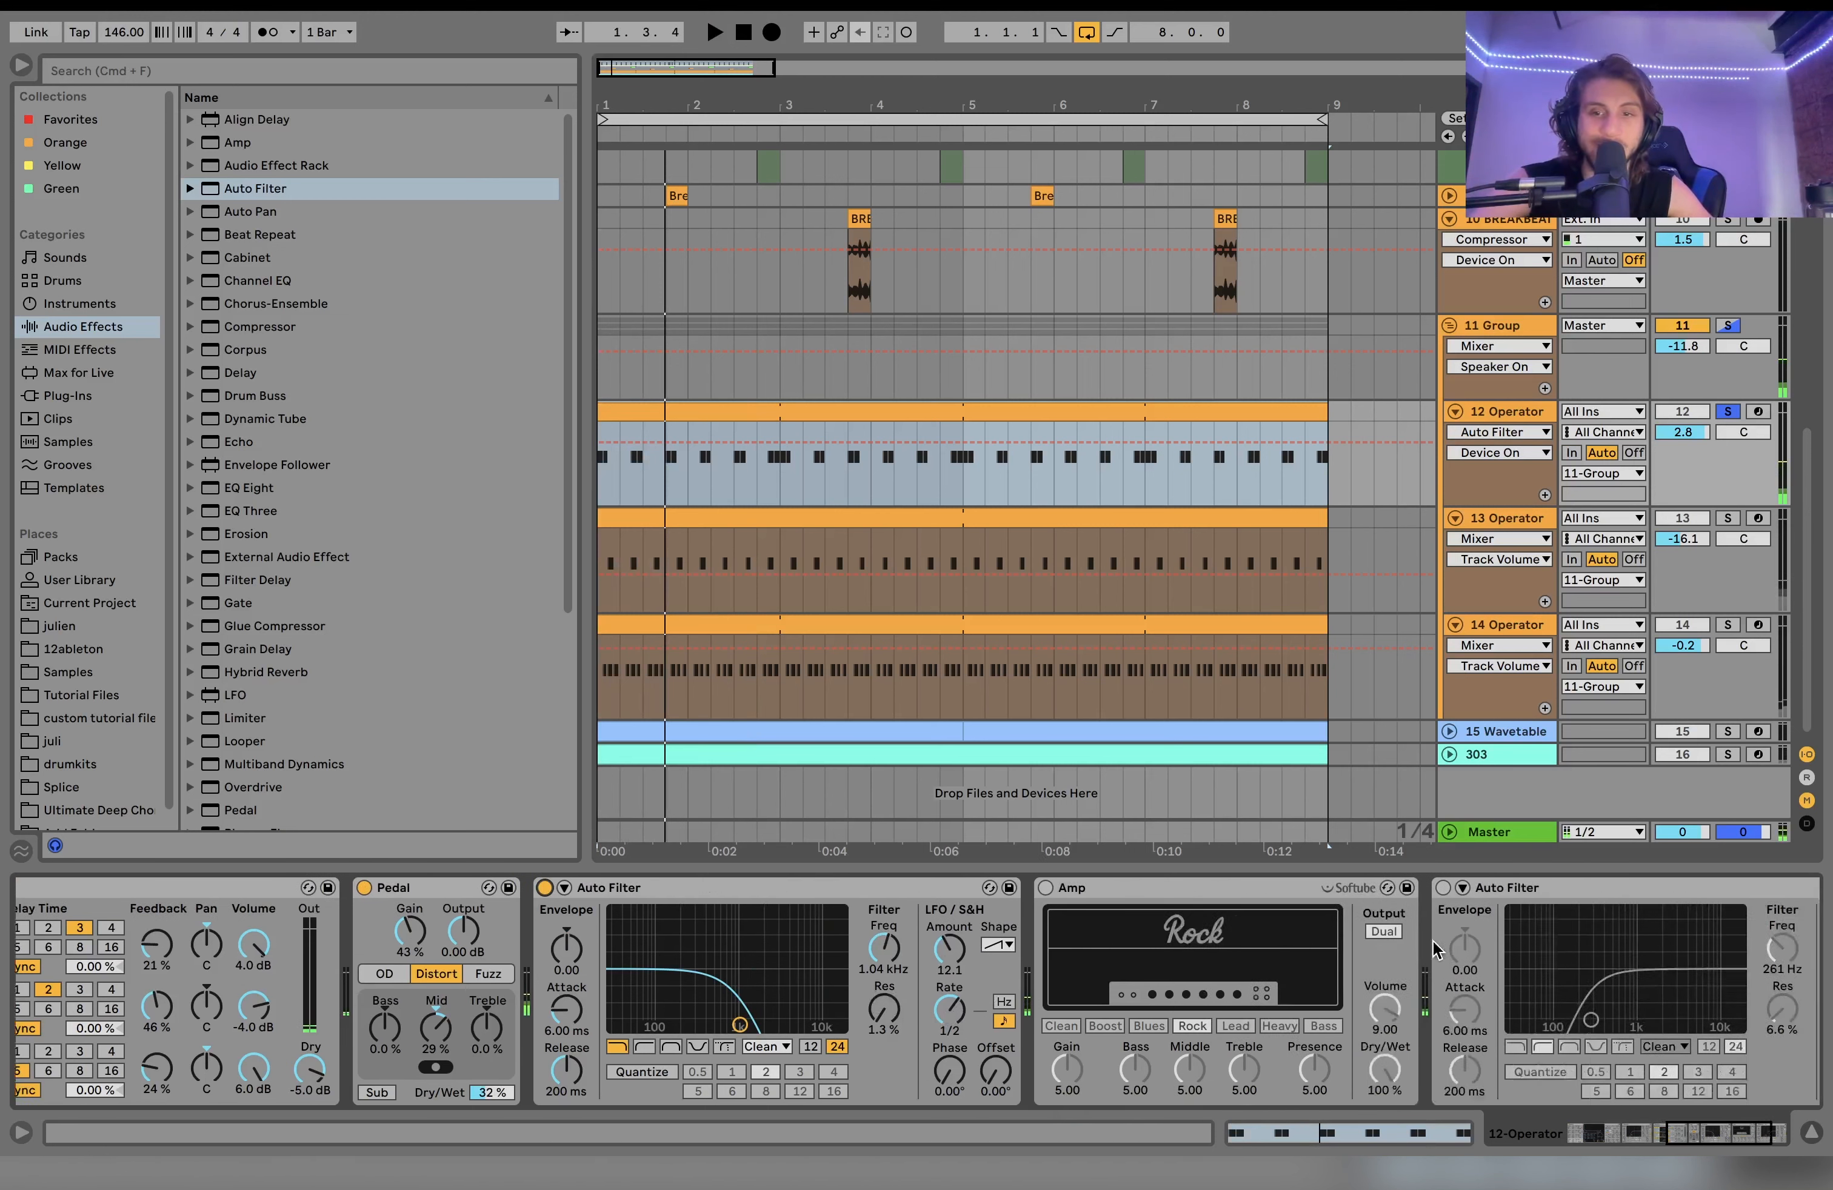
key("space")
left_click(812, 890)
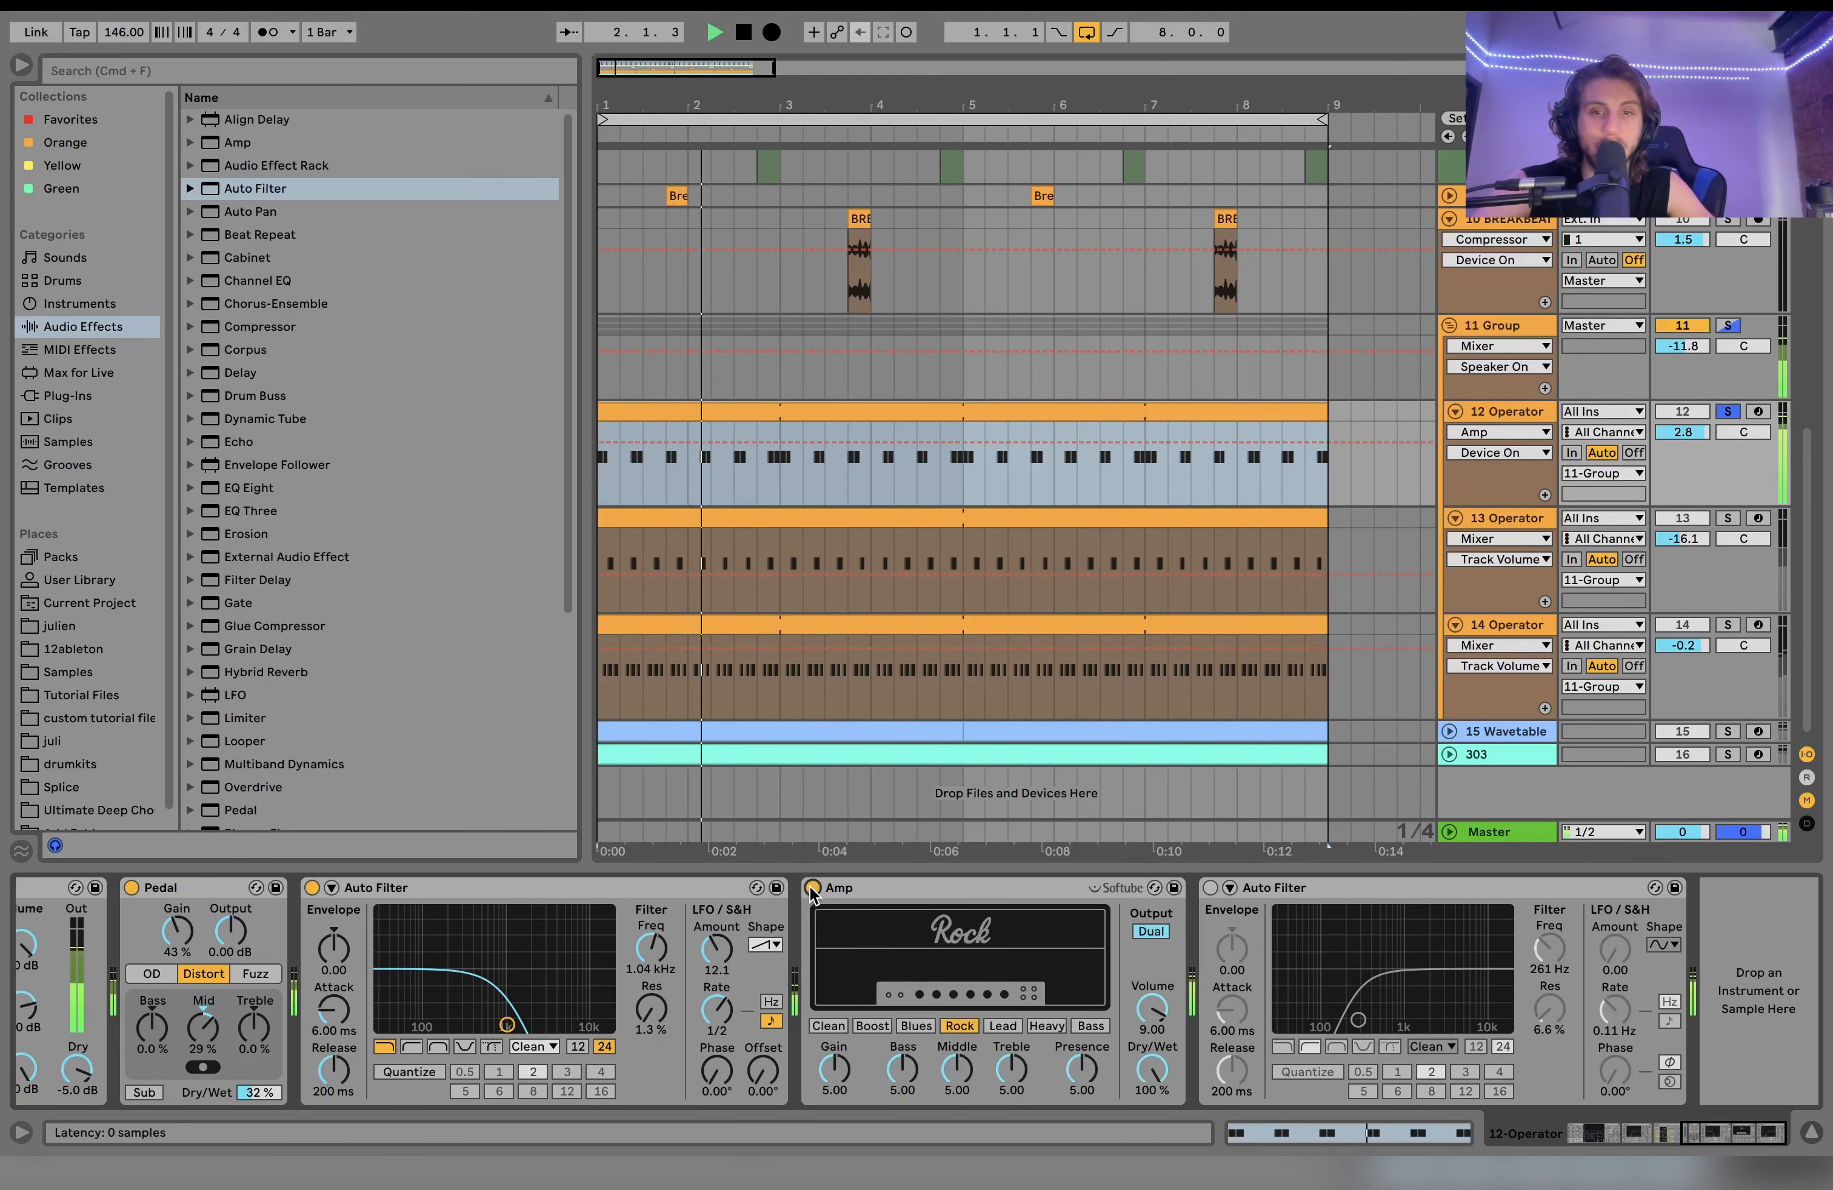
key("space")
left_click(1209, 889)
key("space")
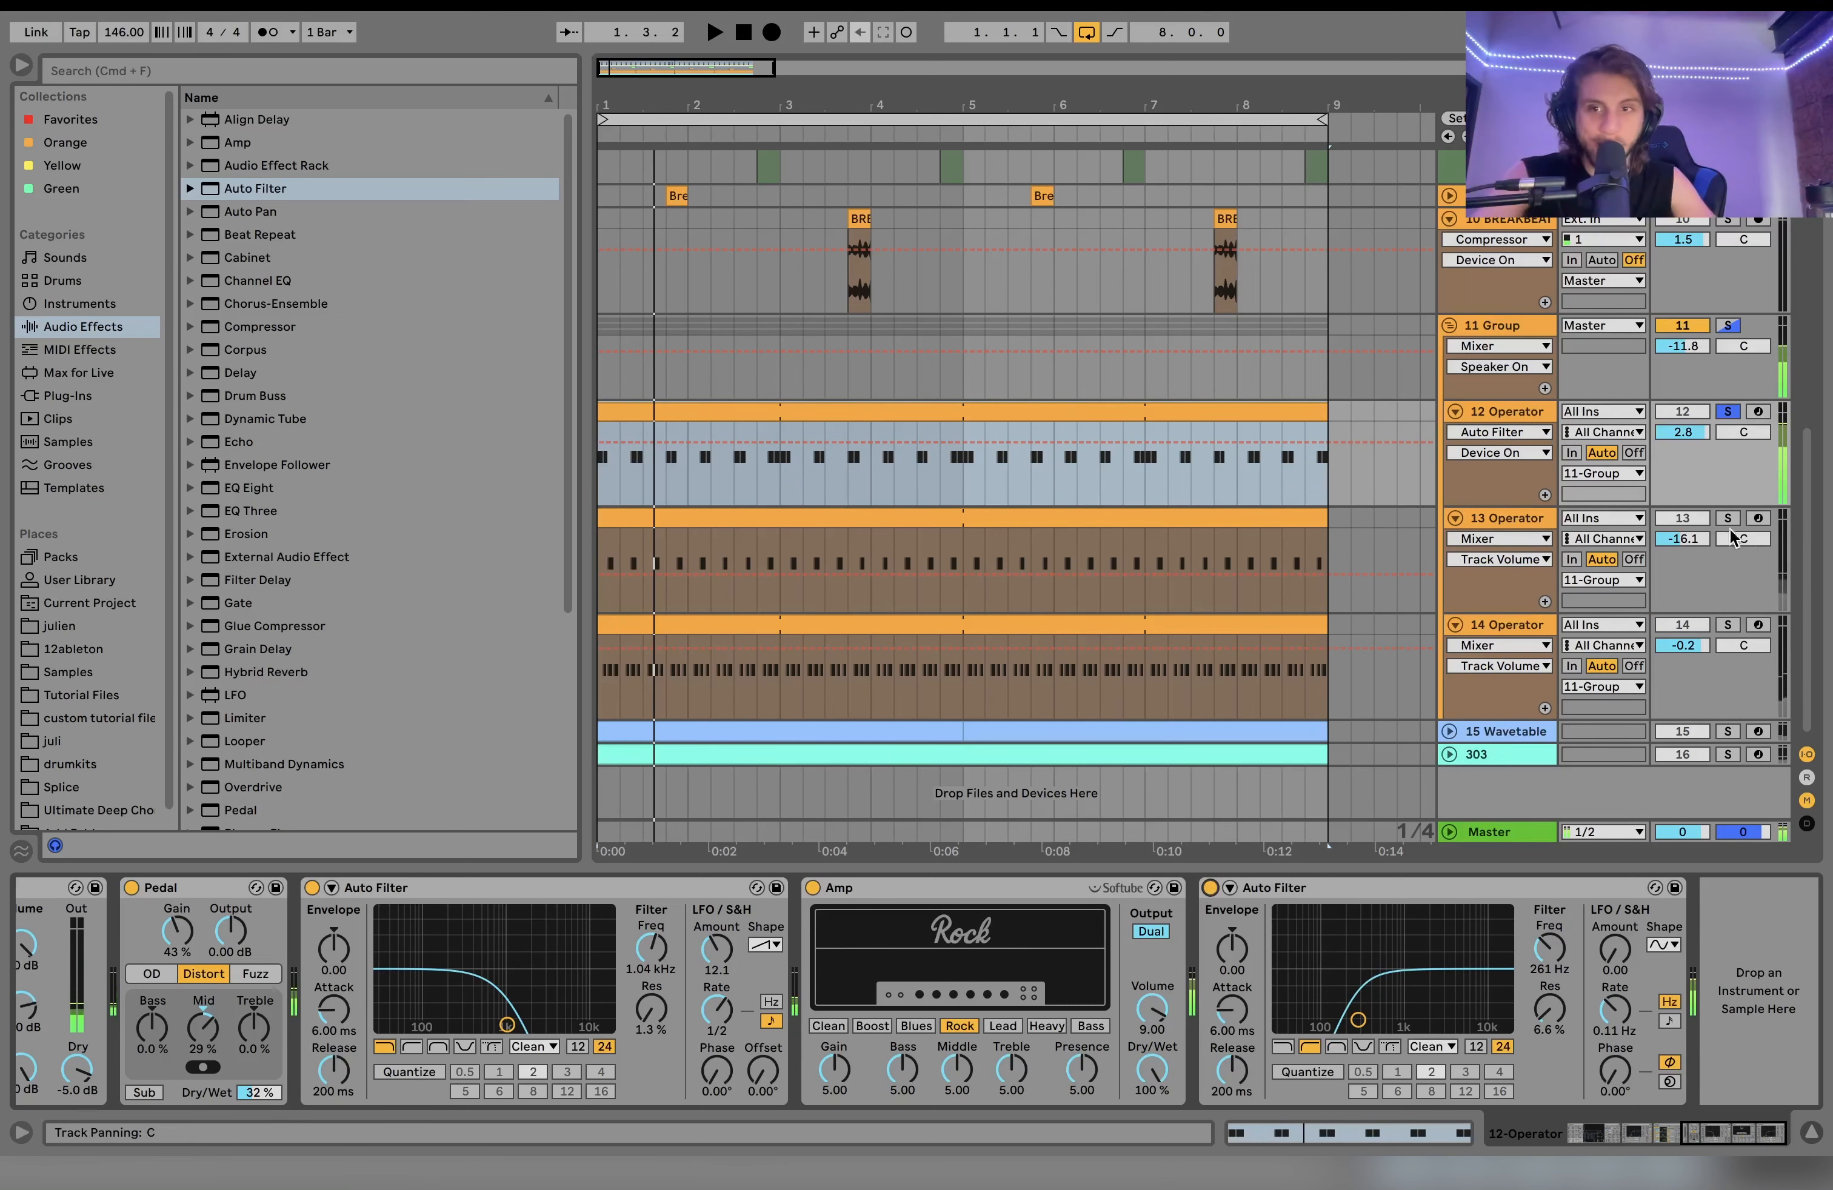
Step: Solo track 13 Operator, examine its Delay, Amp and Auto Filter, and audition it together with track 12
left_click(1726, 518)
left_click(1513, 517)
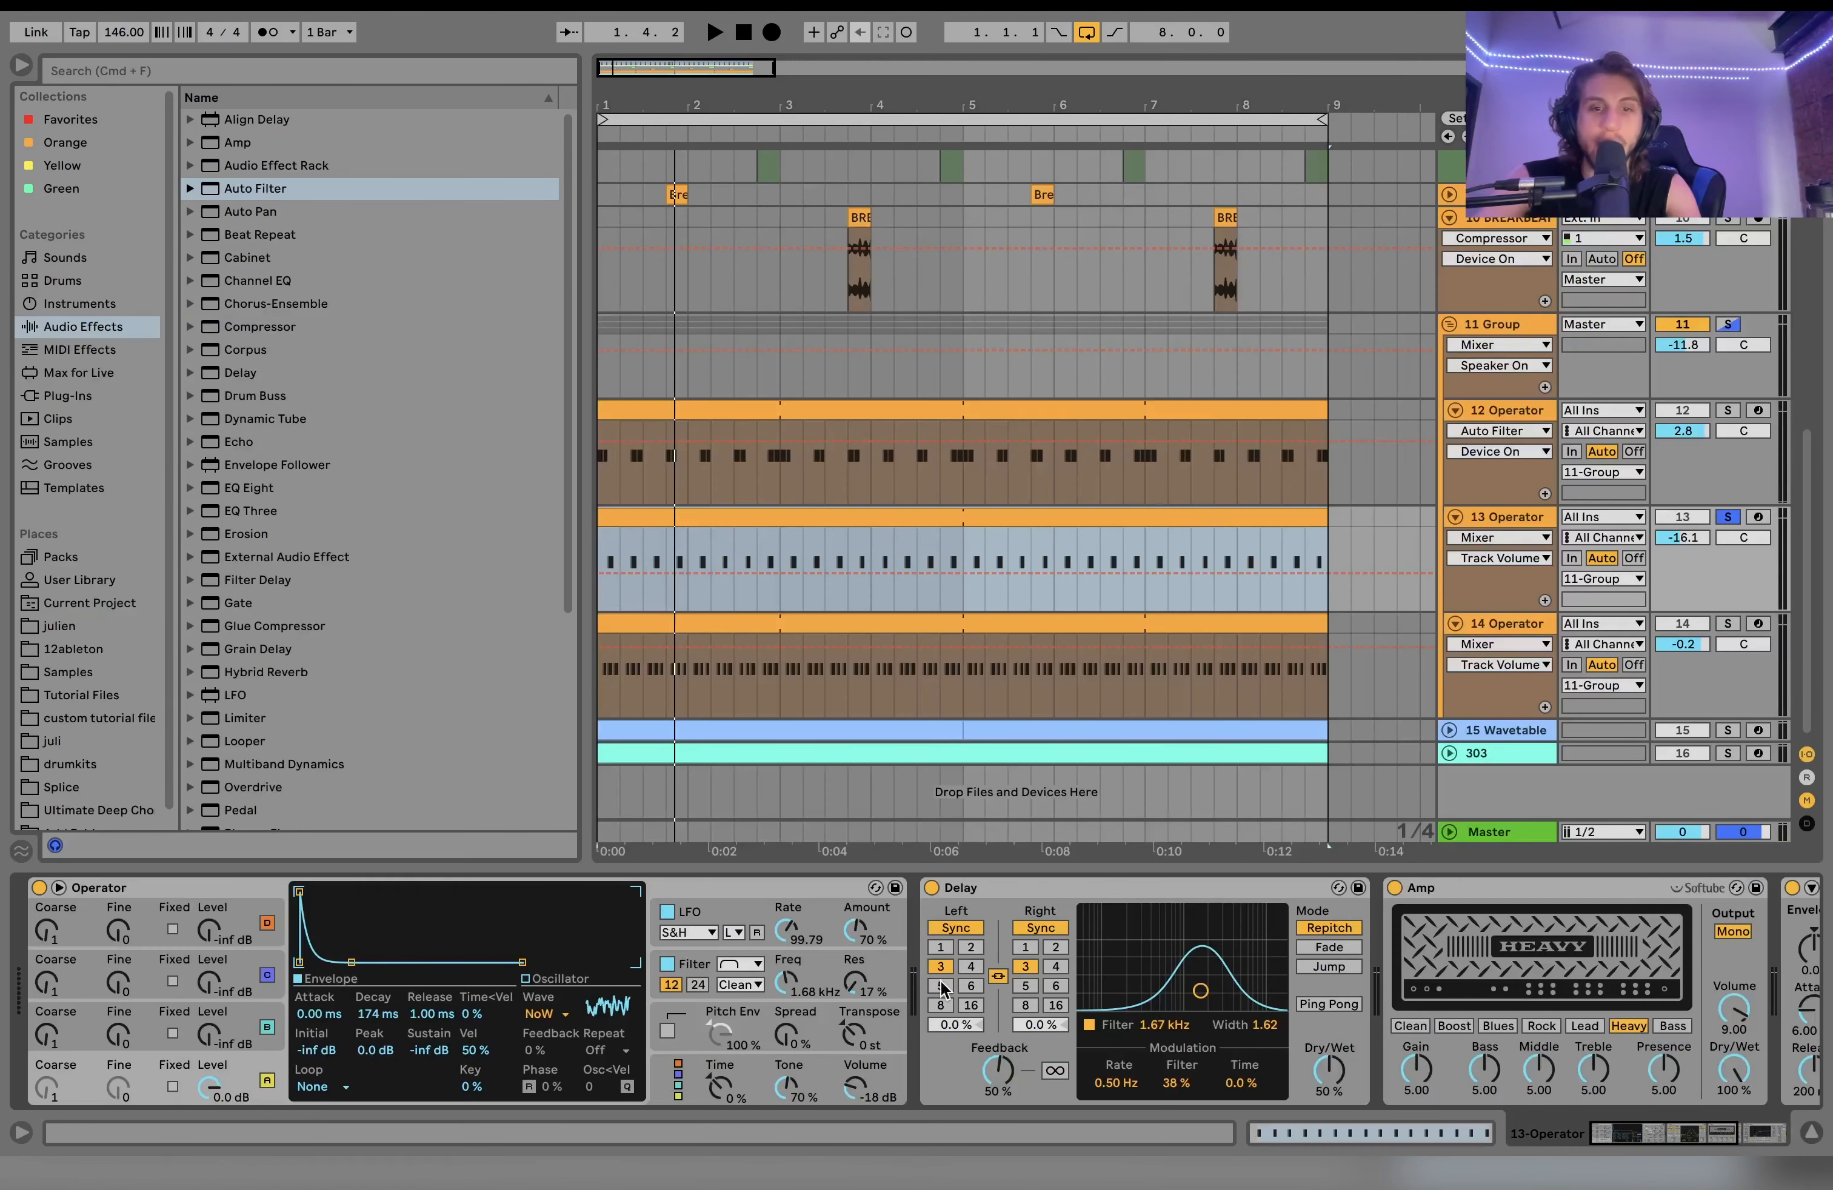
scroll(1057, 985, "right", 5)
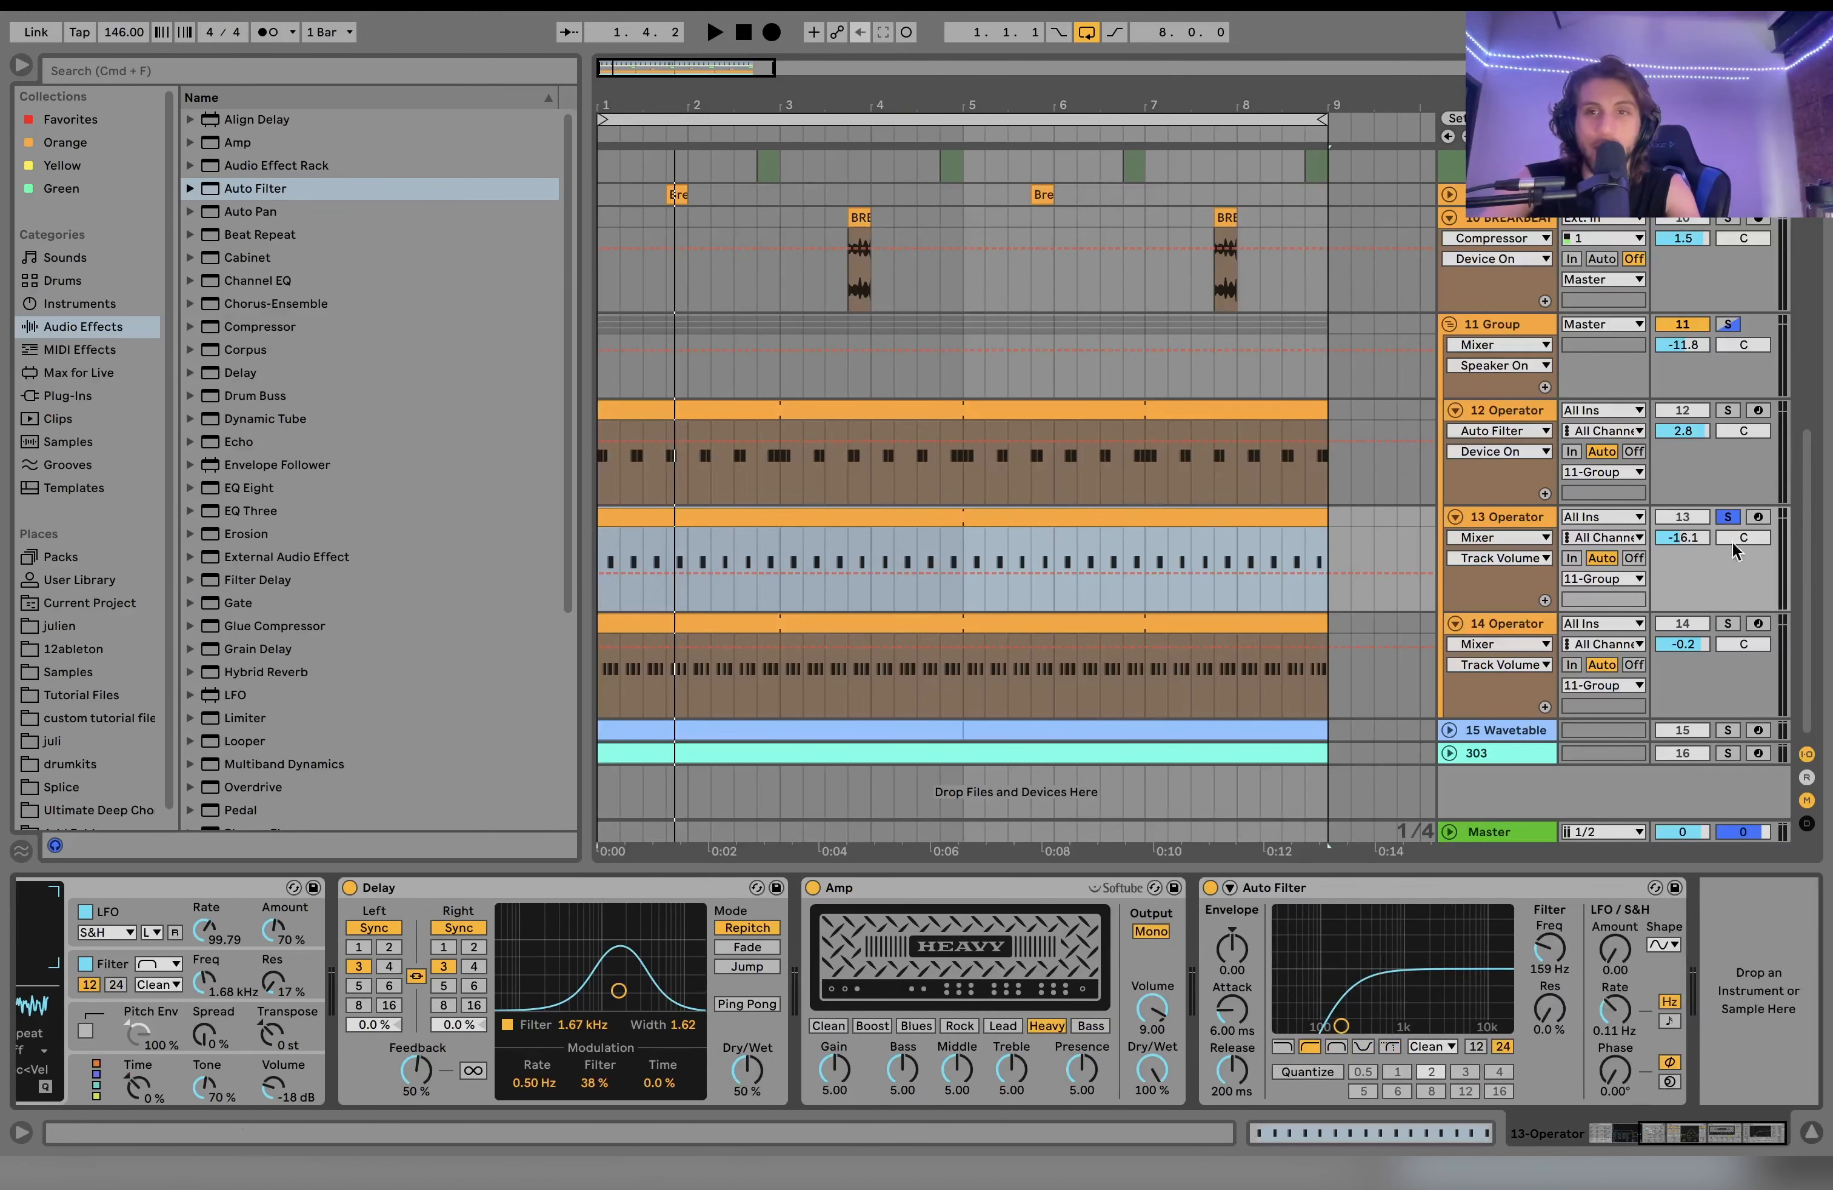
left_click(1728, 410)
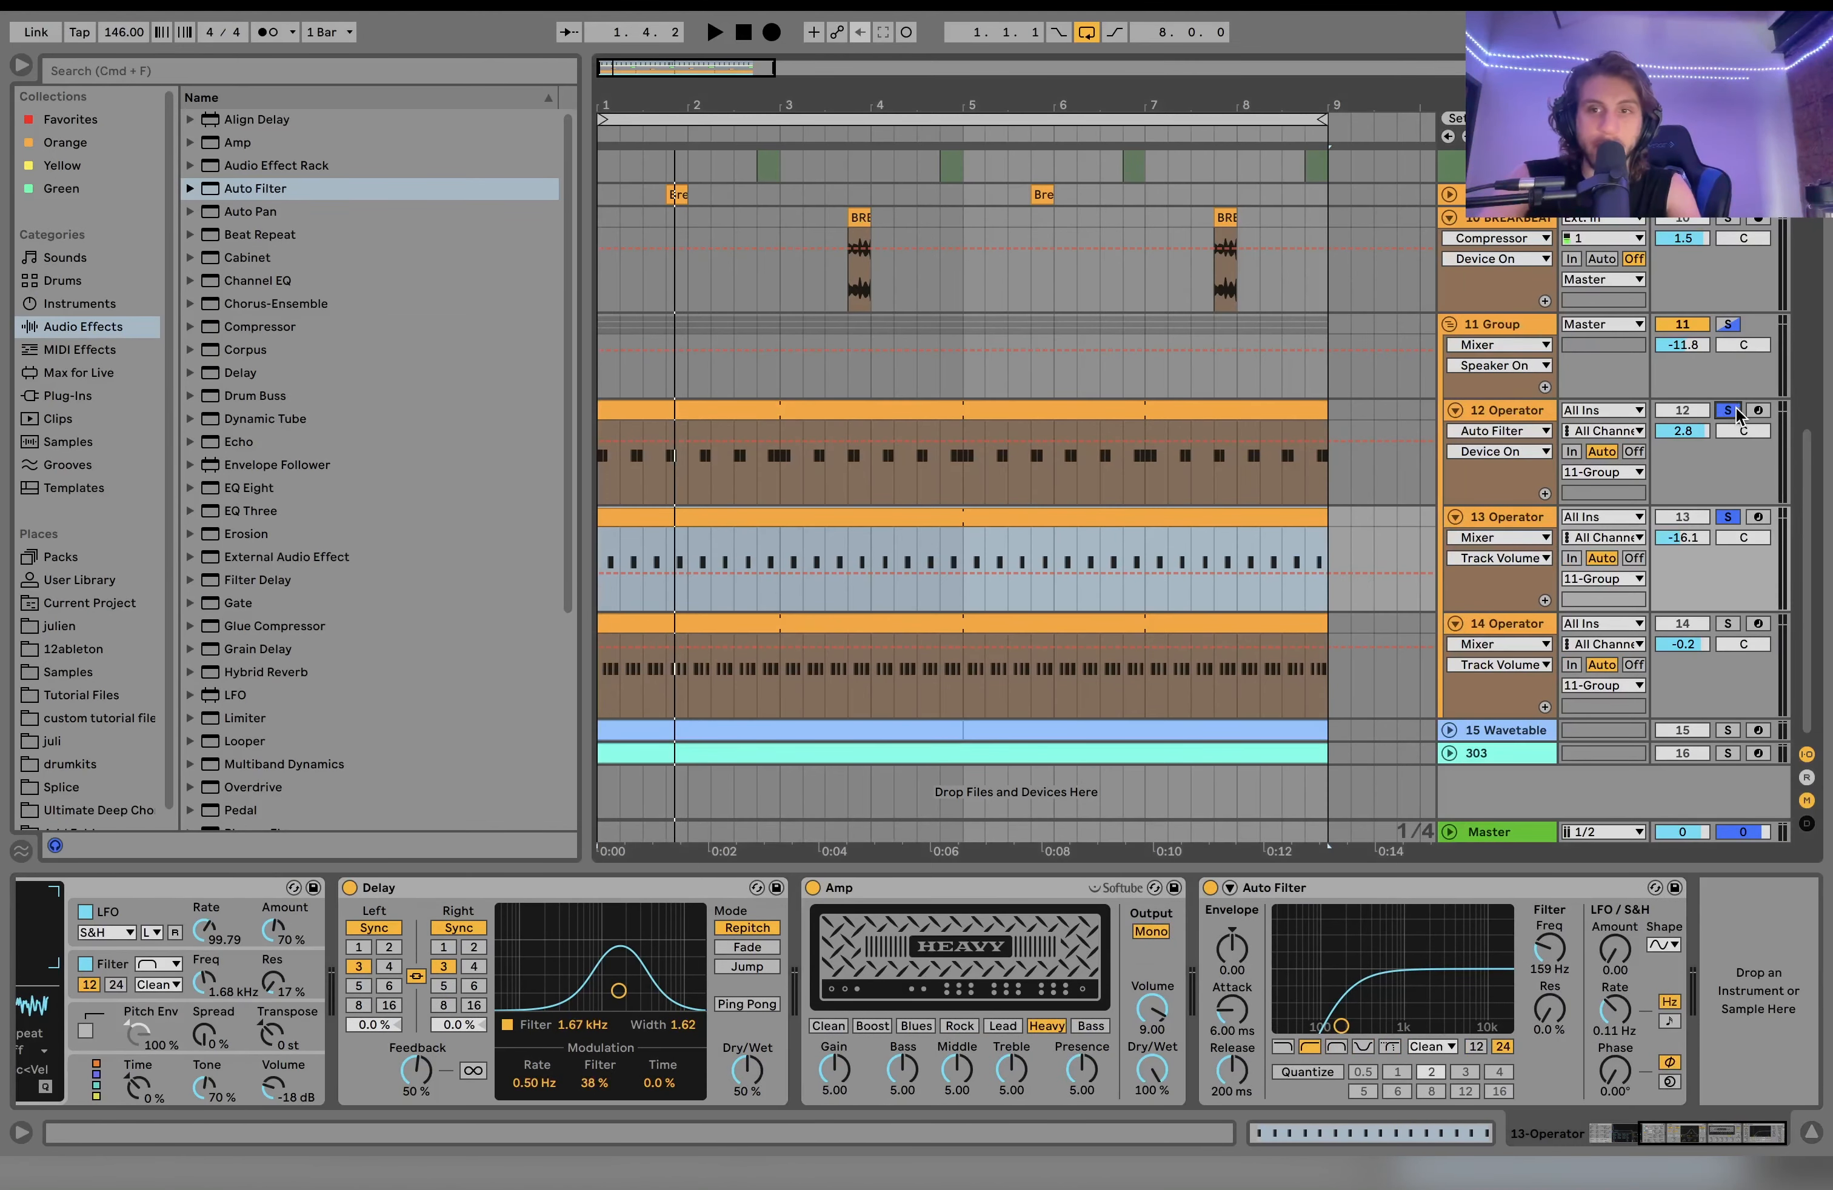
key("space")
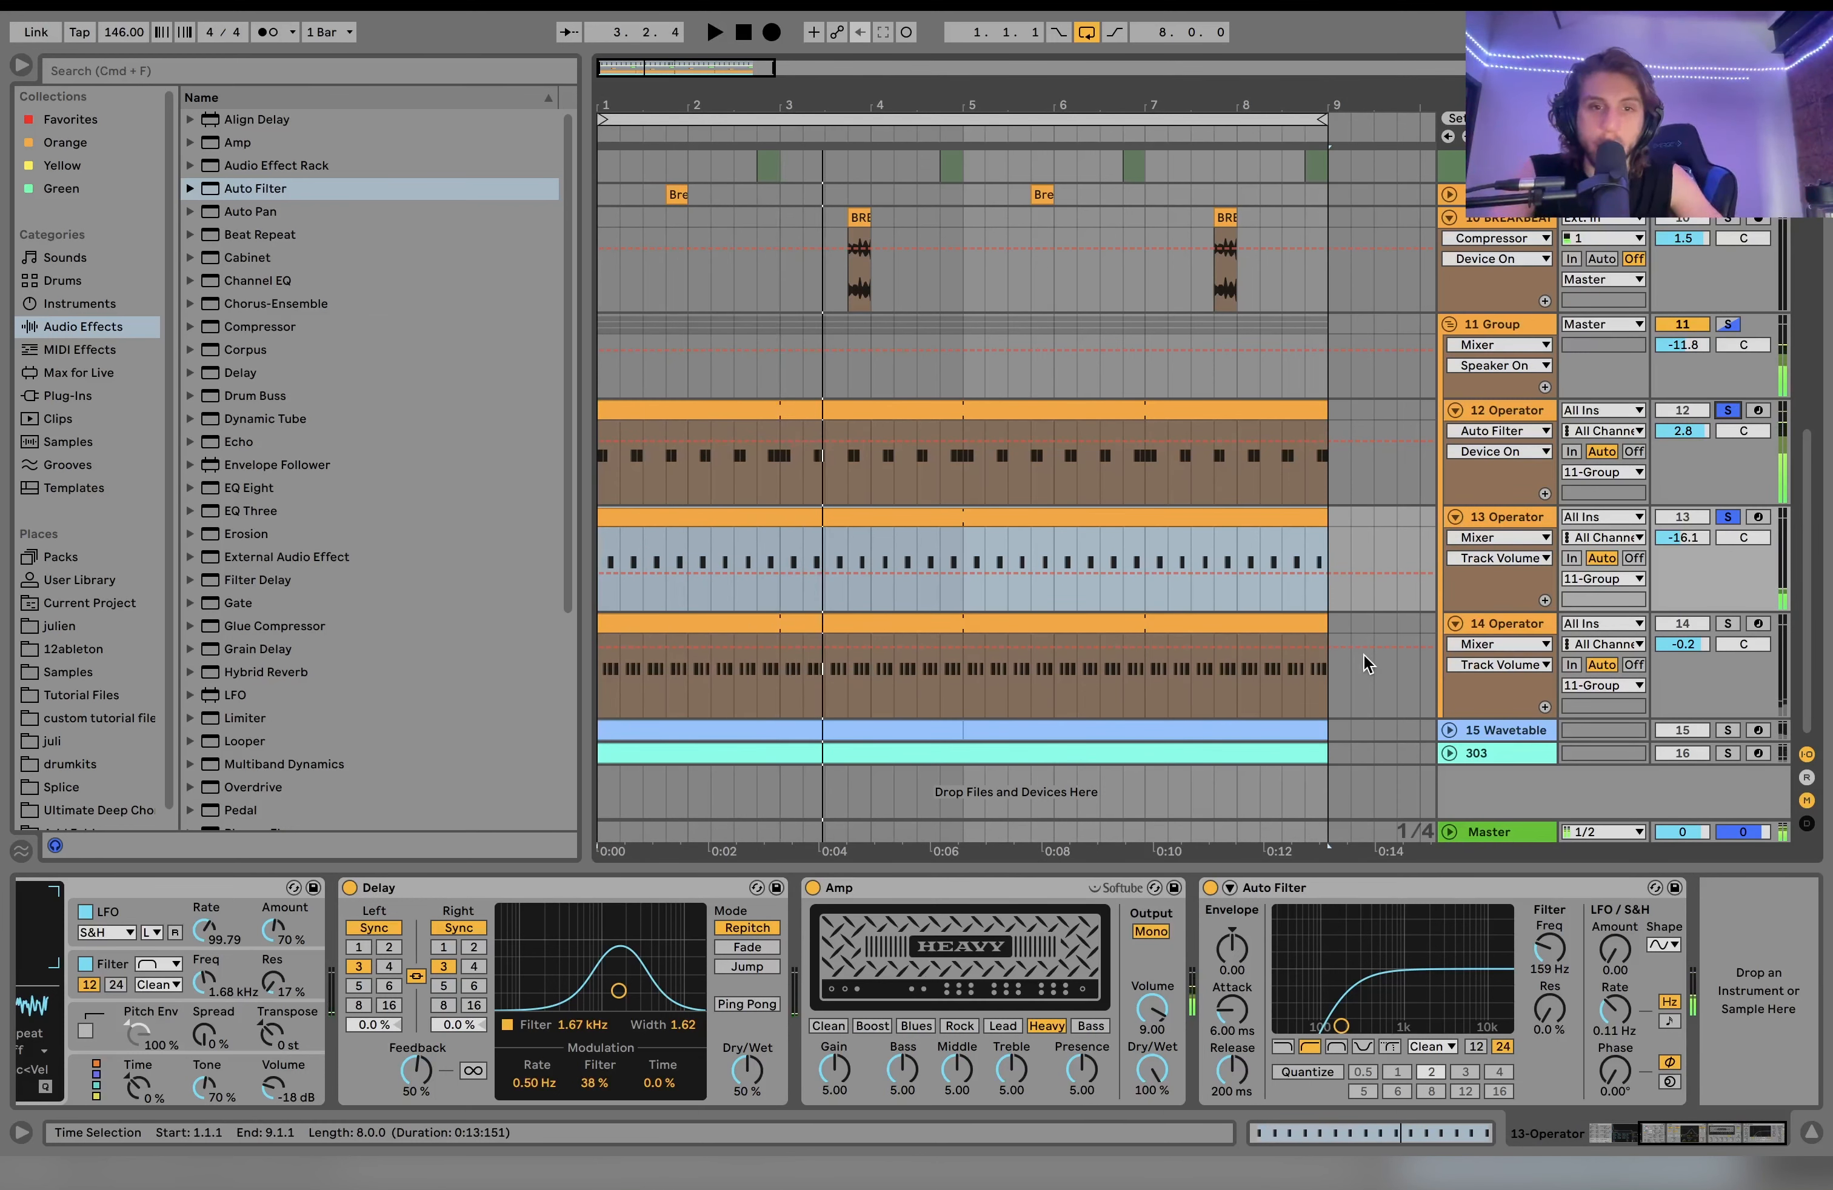
Step: Solo track 14 Operator, inspect its oscillator C envelope, and audition the layer
left_click(1728, 624)
key("space")
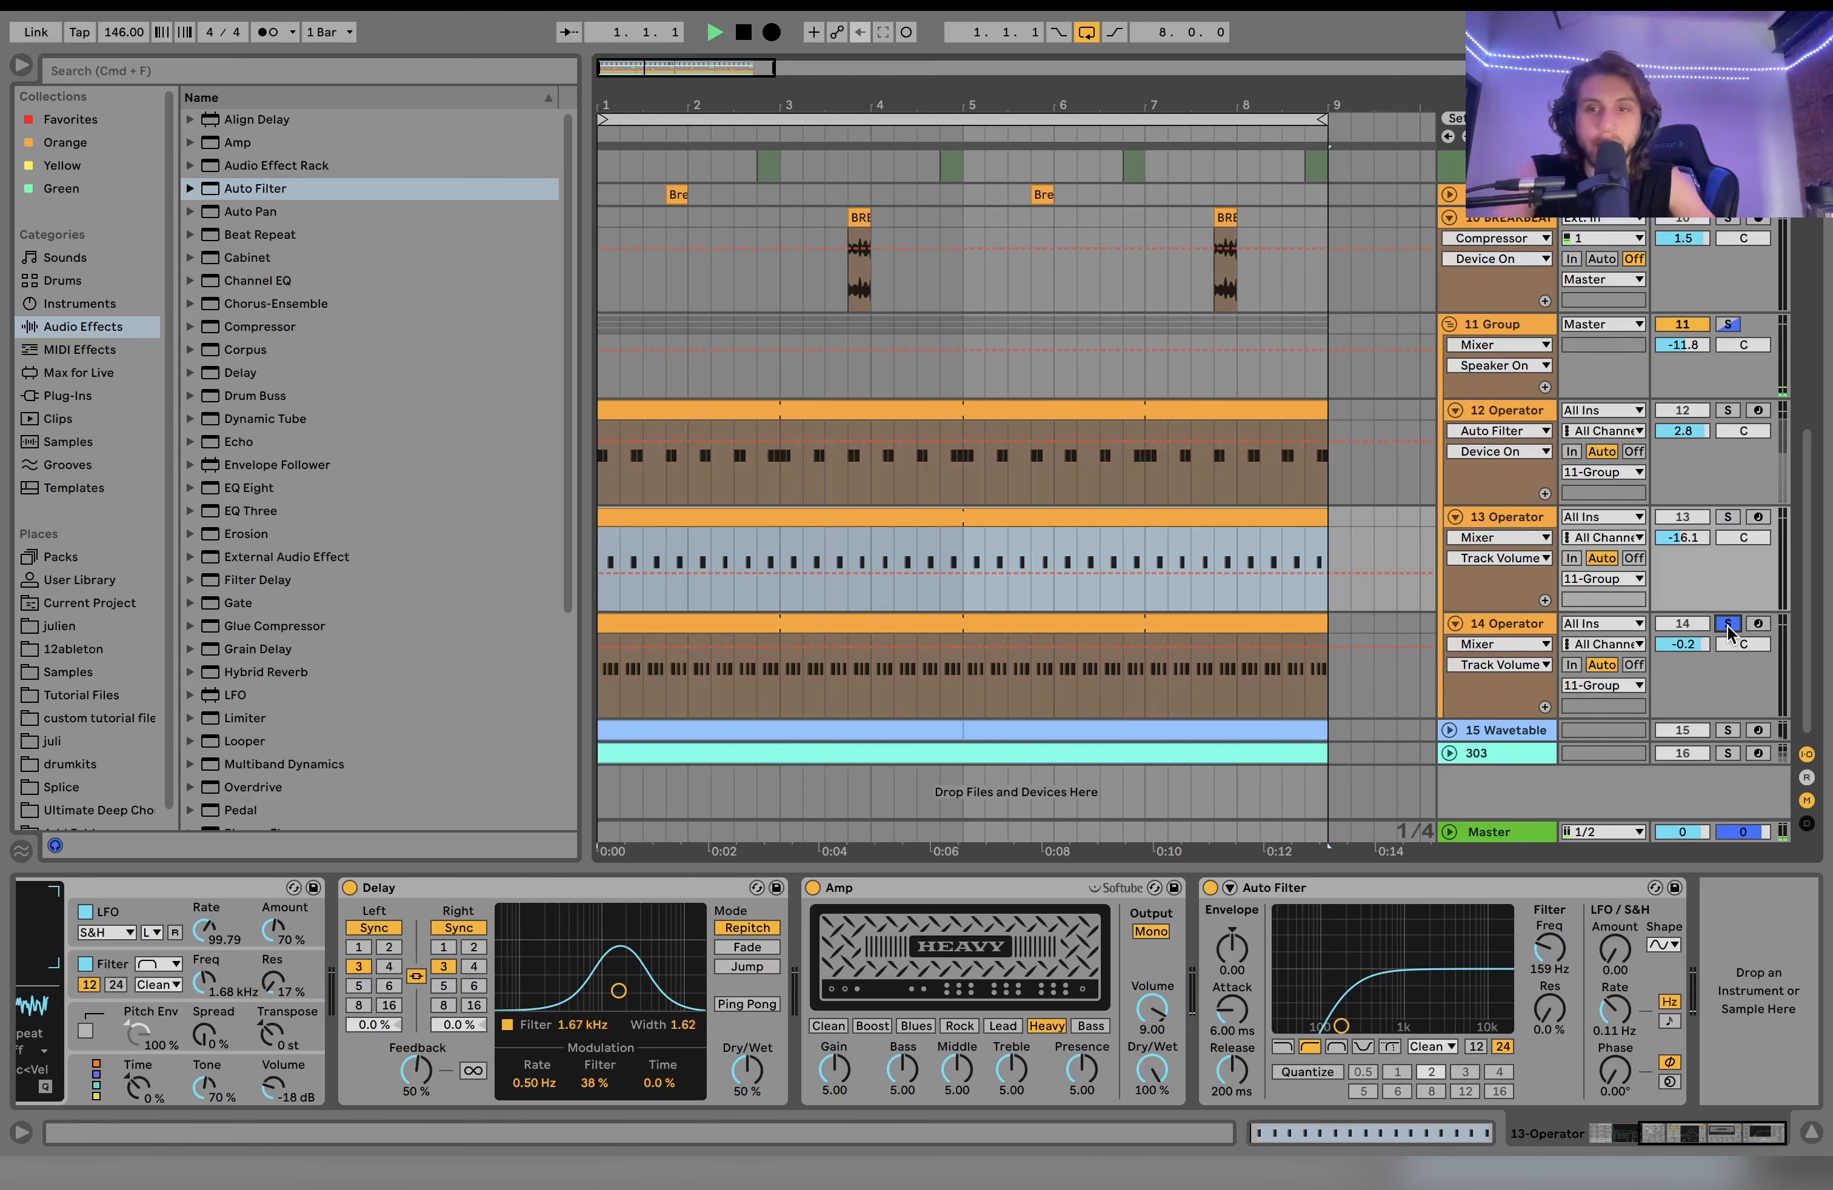
left_click(1497, 624)
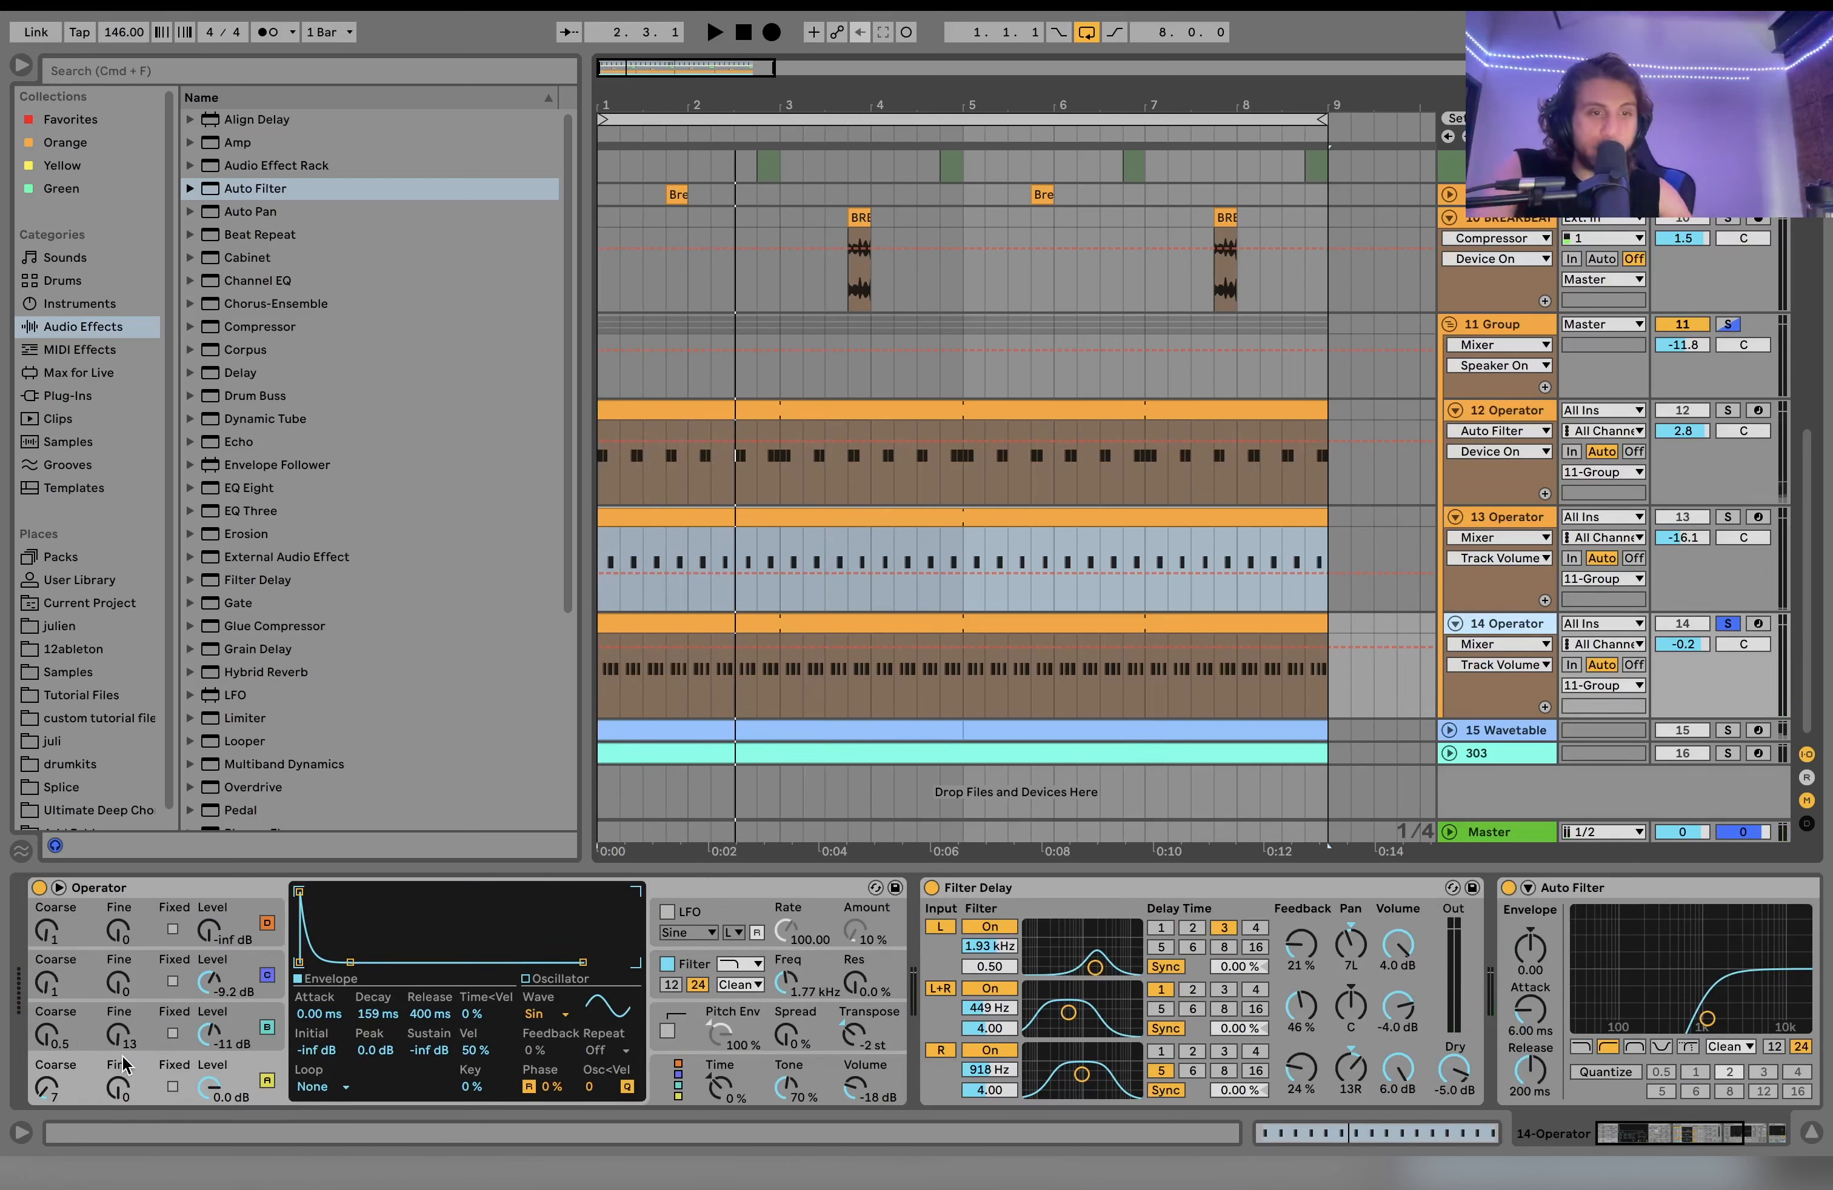
left_click(228, 976)
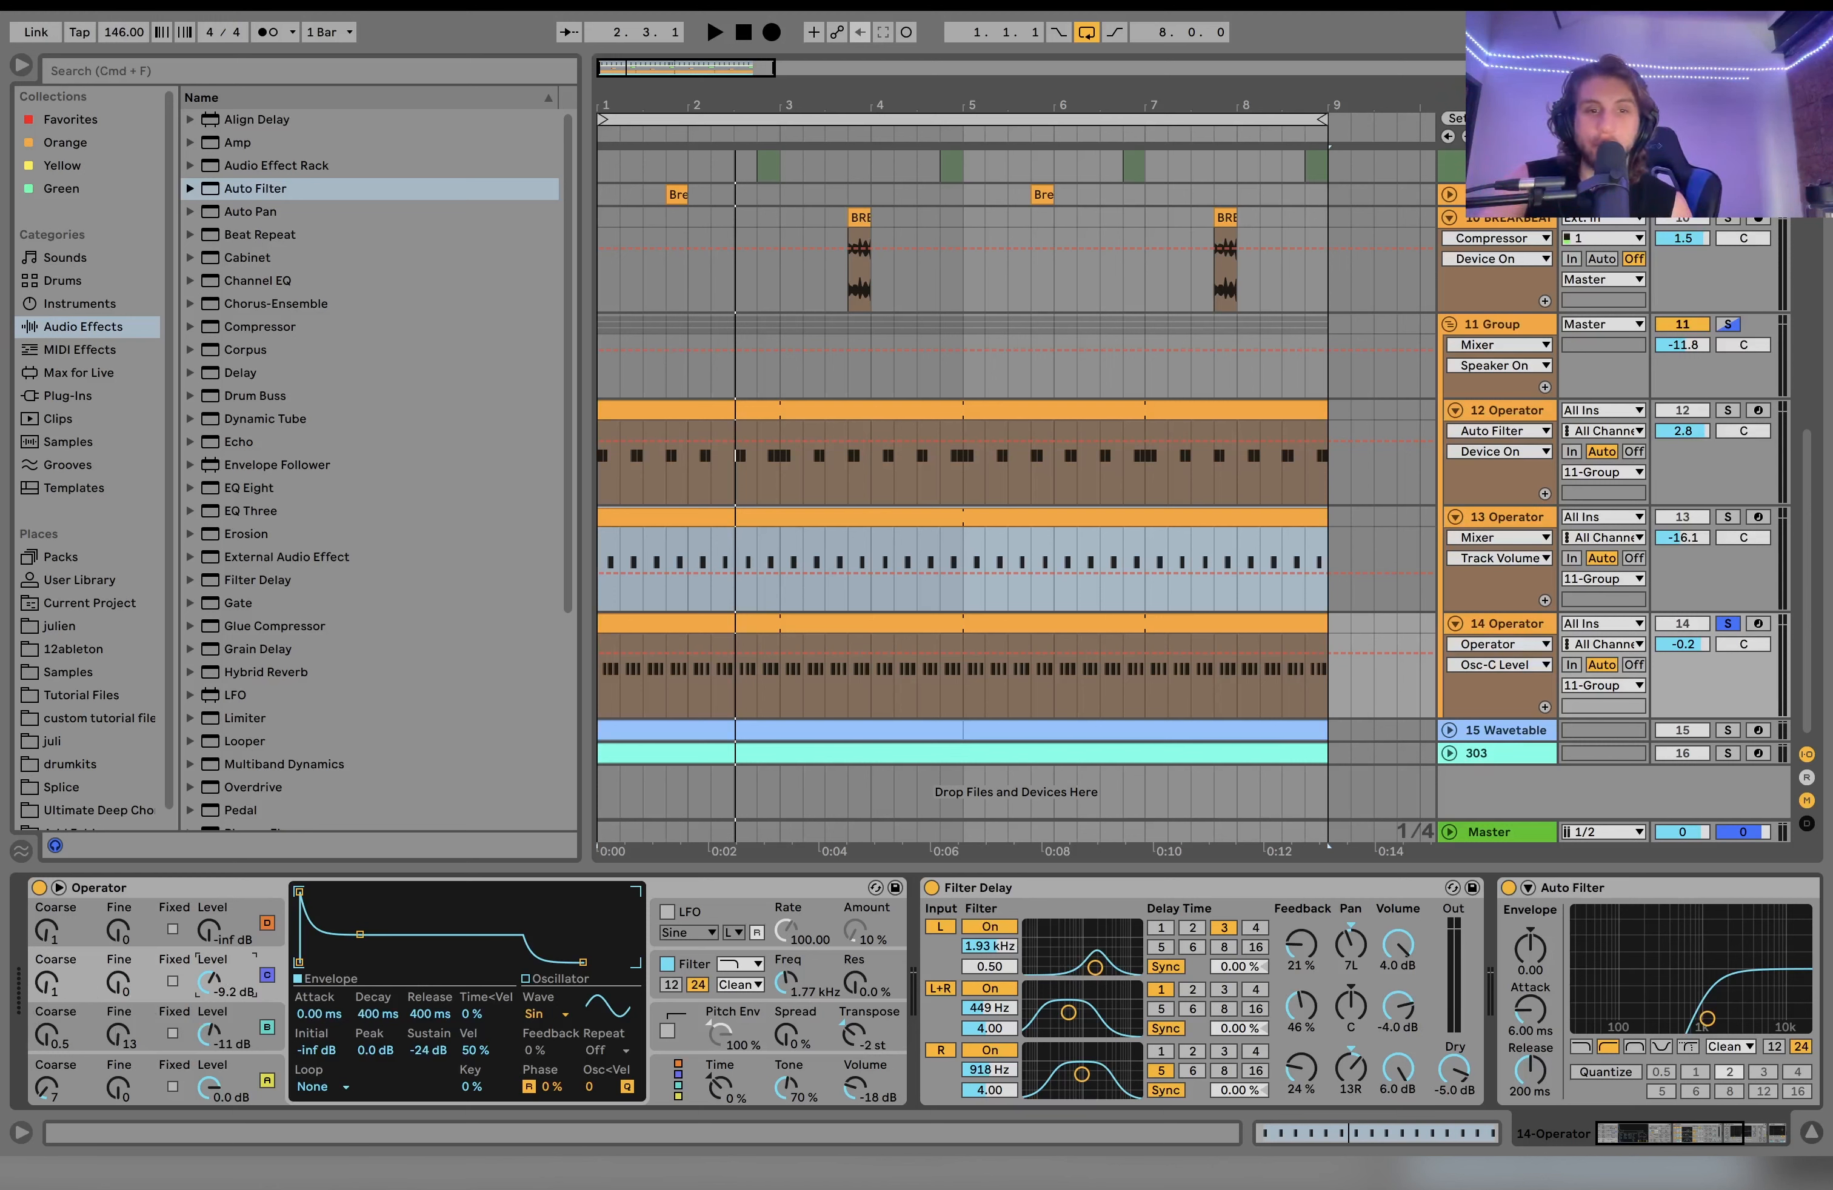
key("space")
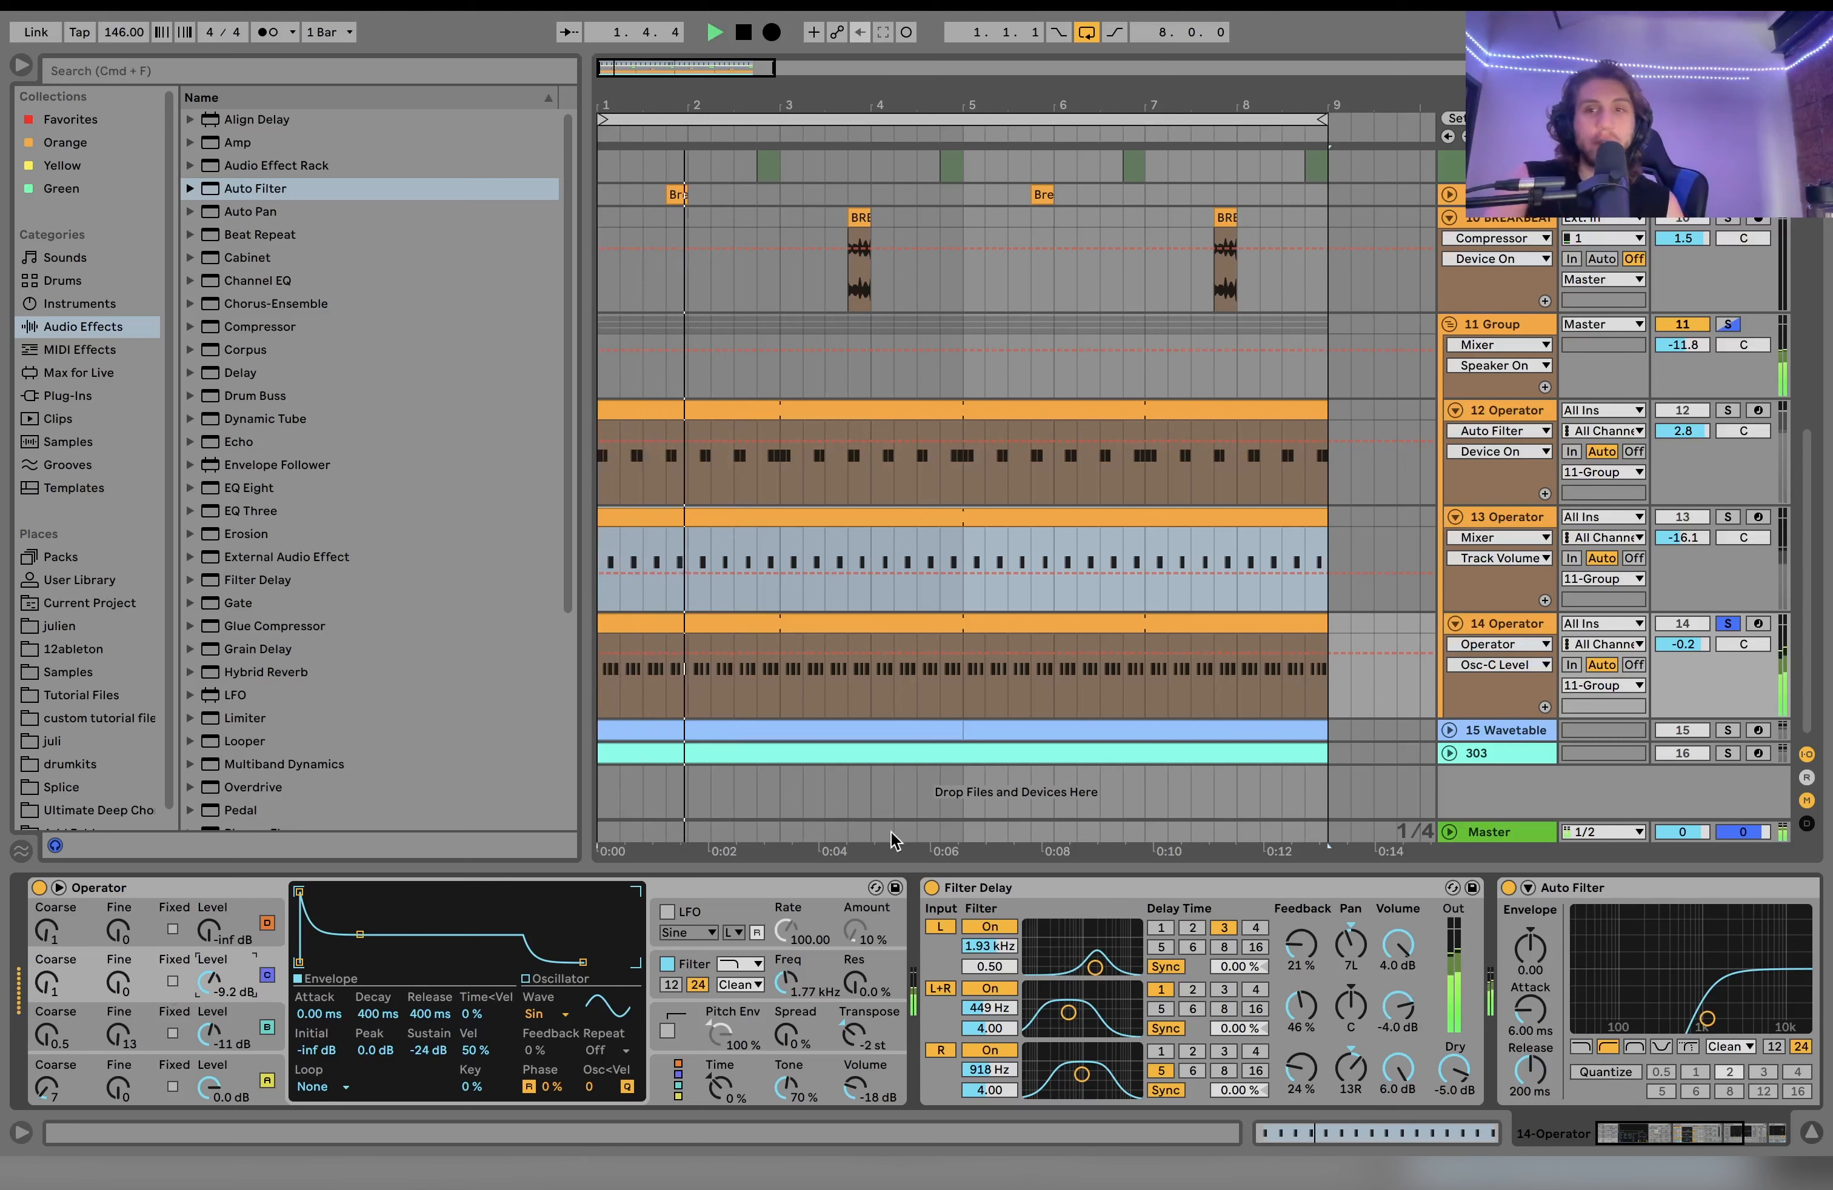
key("space")
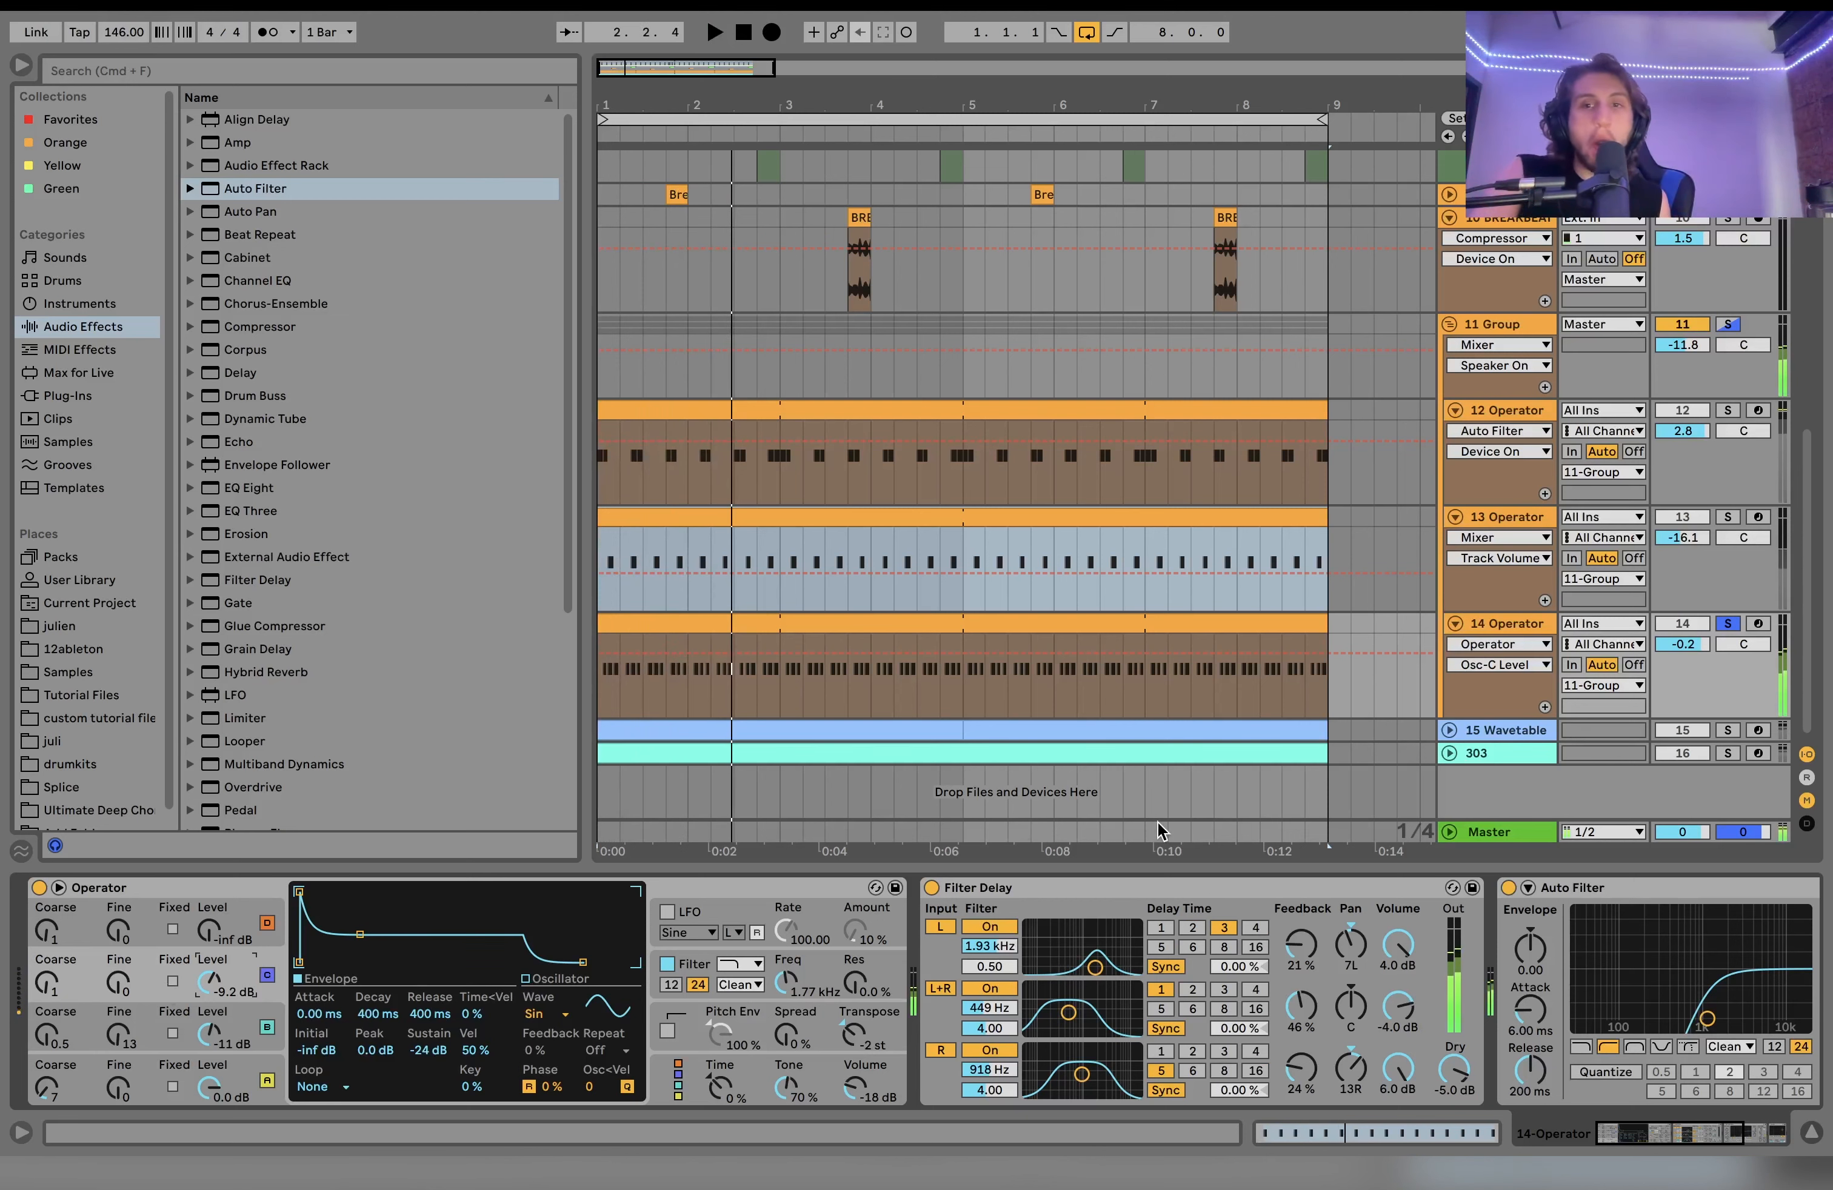
Step: Compare track 14 in the full mix, then solo it again and examine its Filter Delay, Auto Filter and Erosion
left_click(1732, 623)
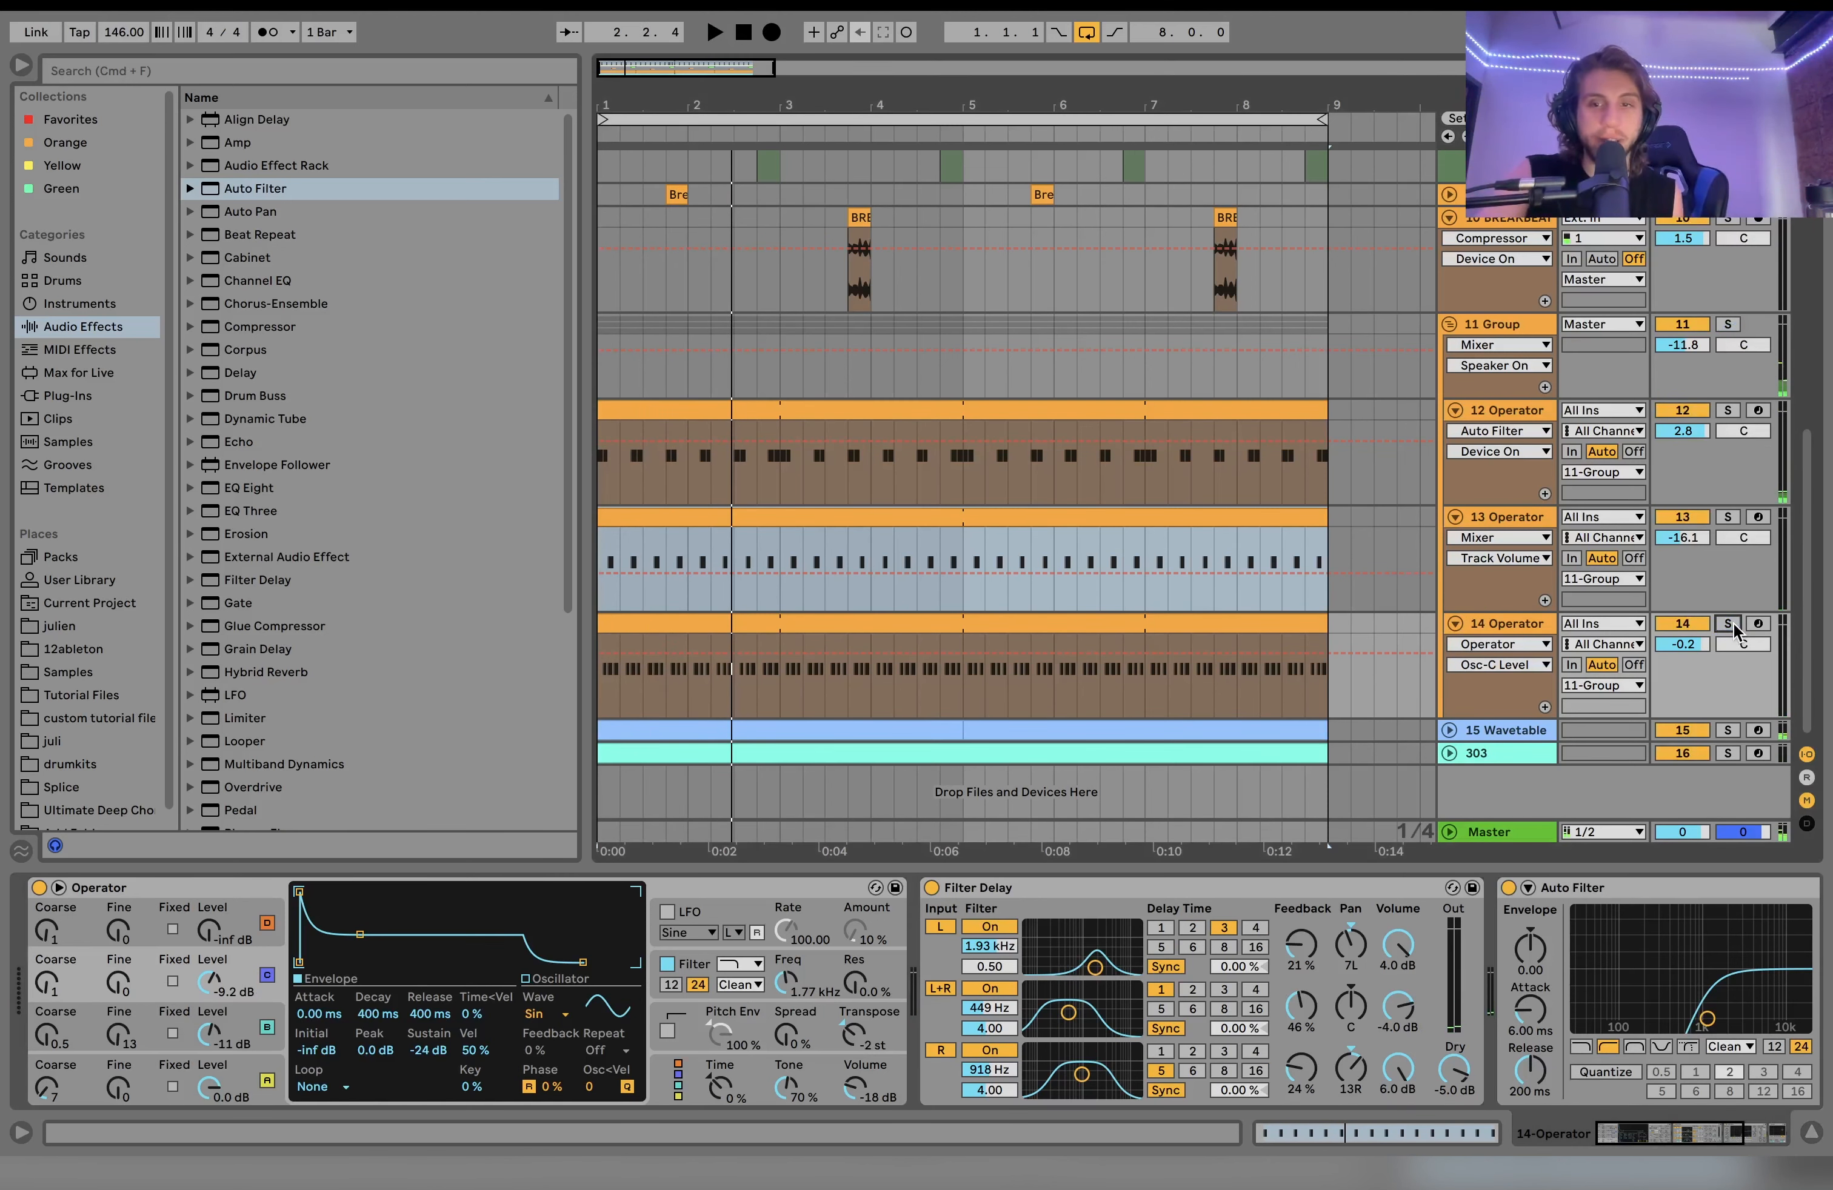
key("space")
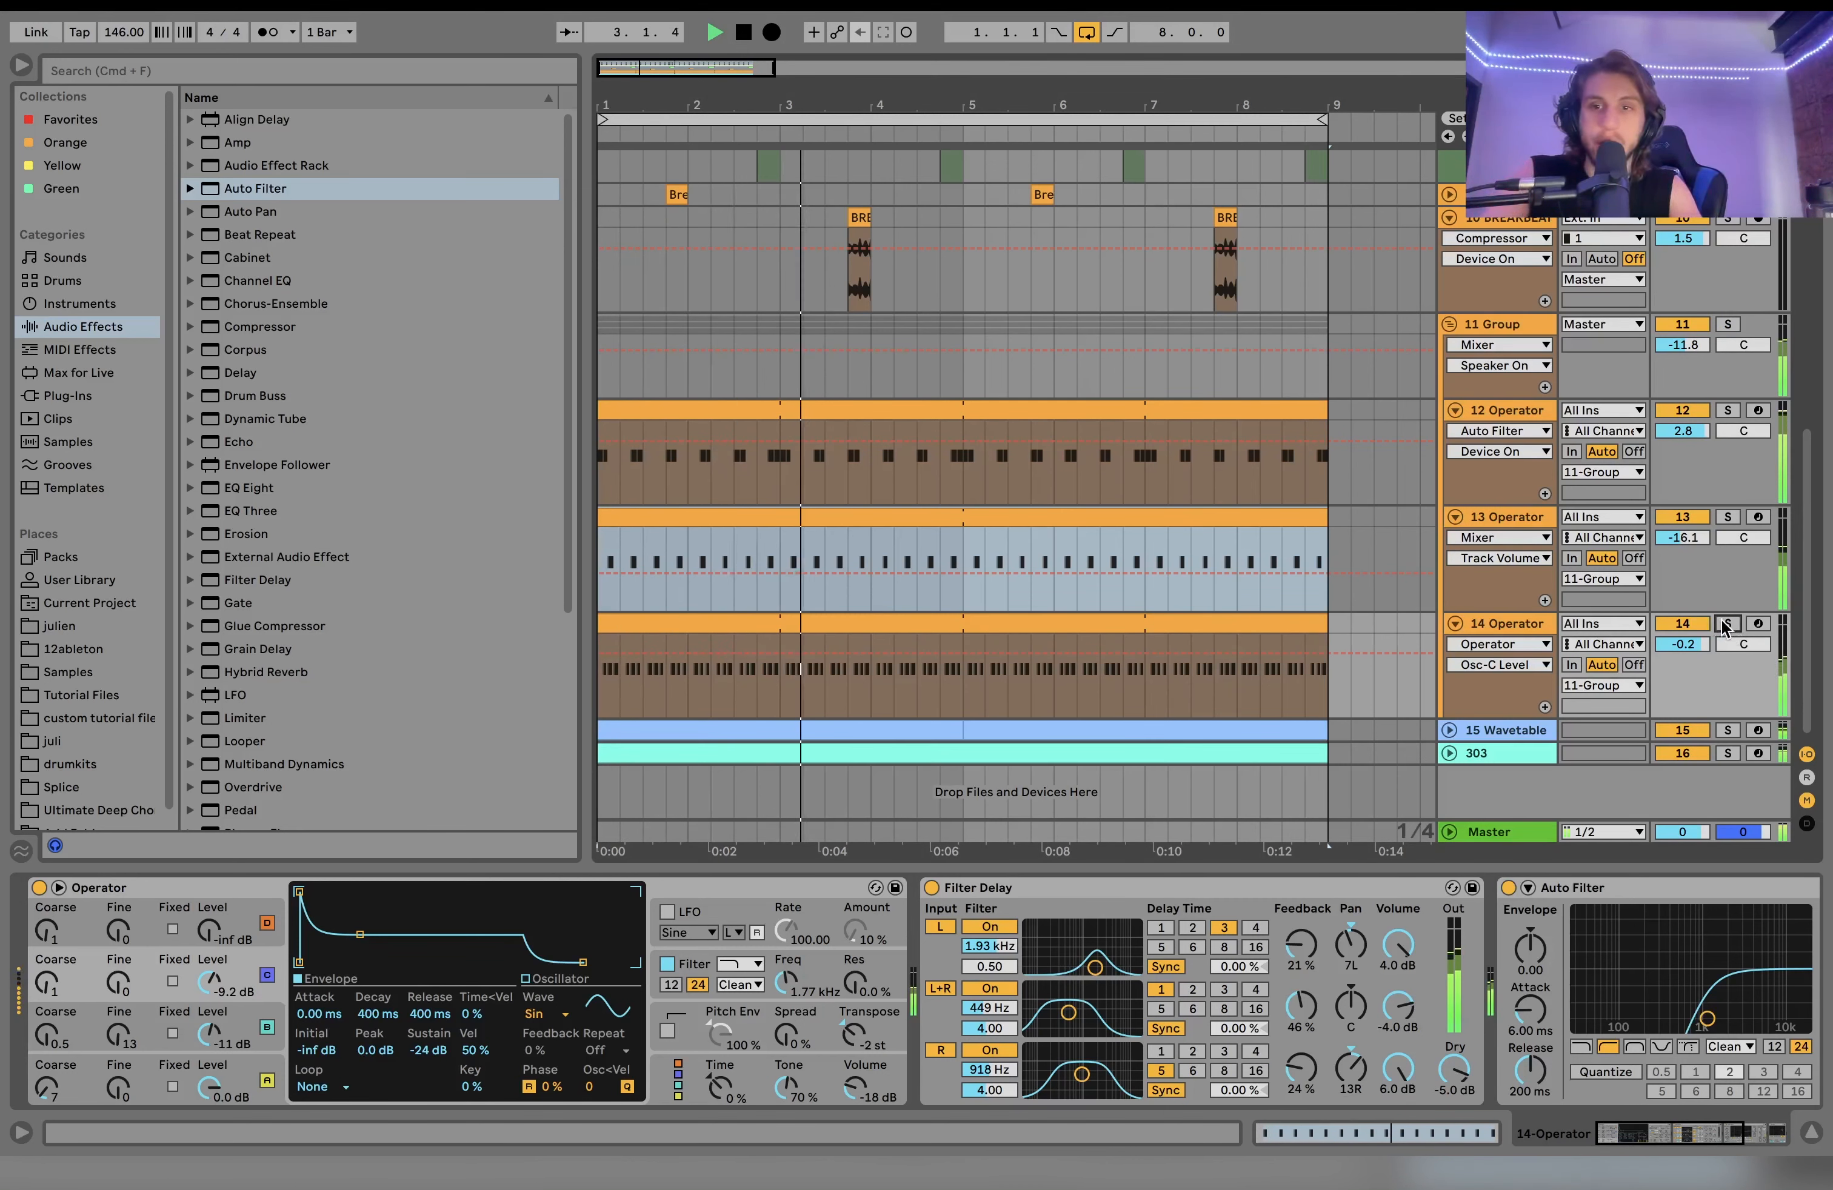
key("space")
left_click(1726, 624)
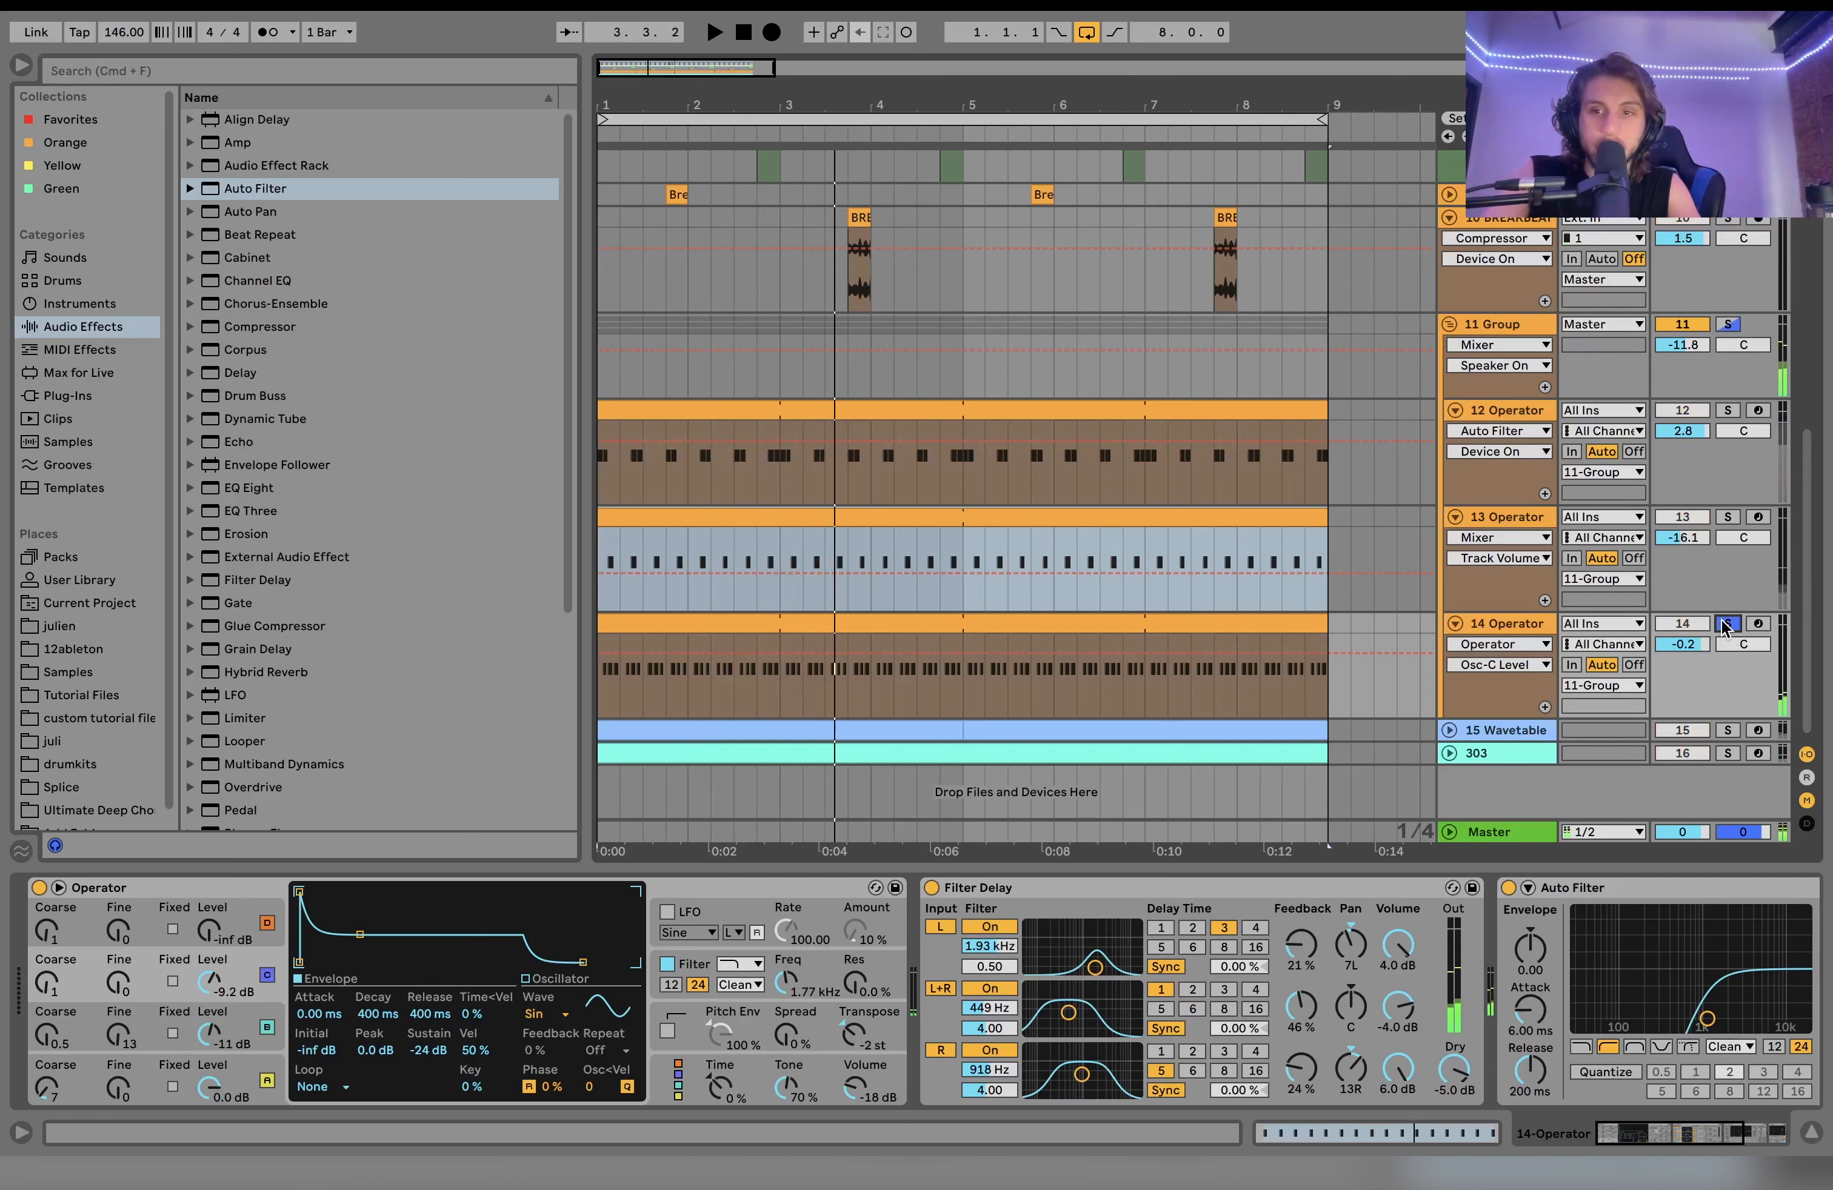
scroll(1093, 976, "right", 5)
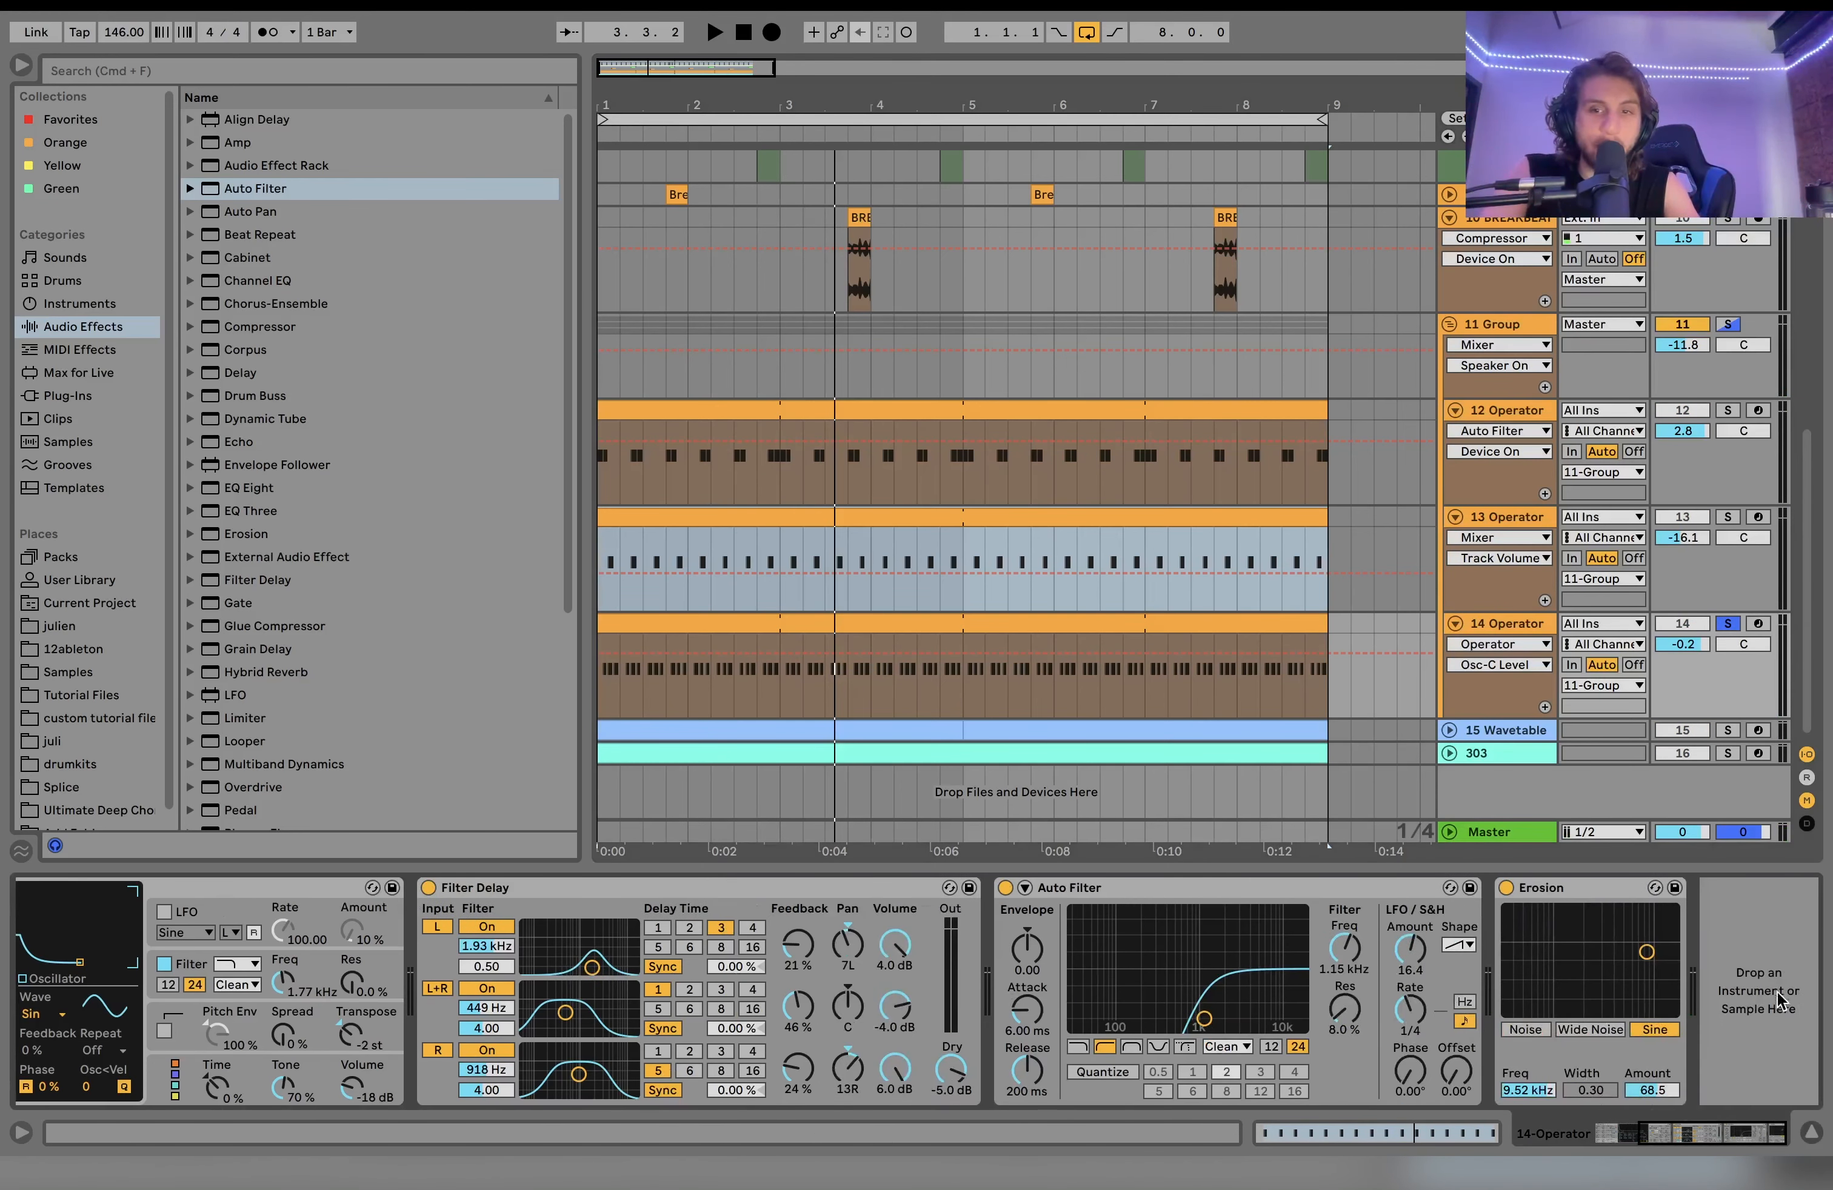
Step: Solo the 11 Group and bypass and re-enable its Amp during playback to compare the sound
left_click(1728, 323)
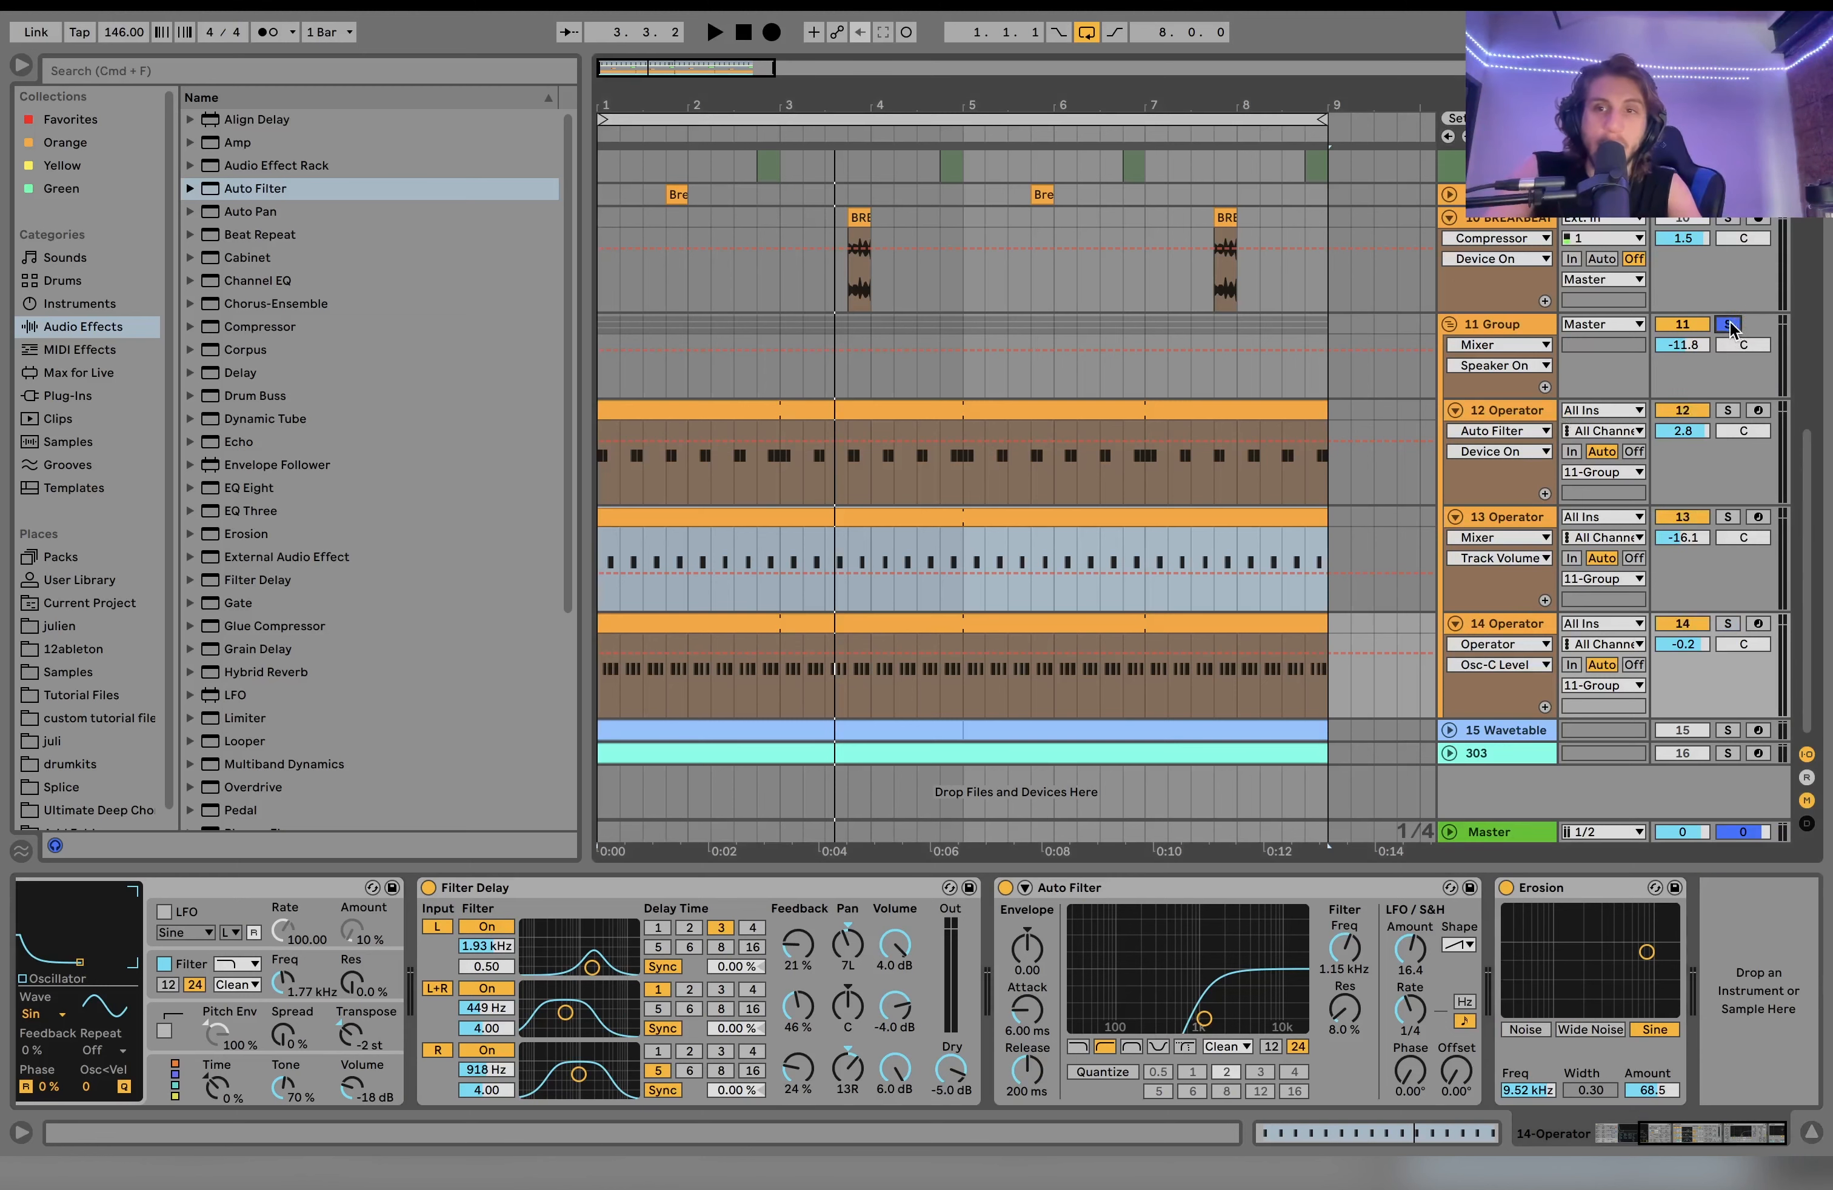
left_click(1482, 330)
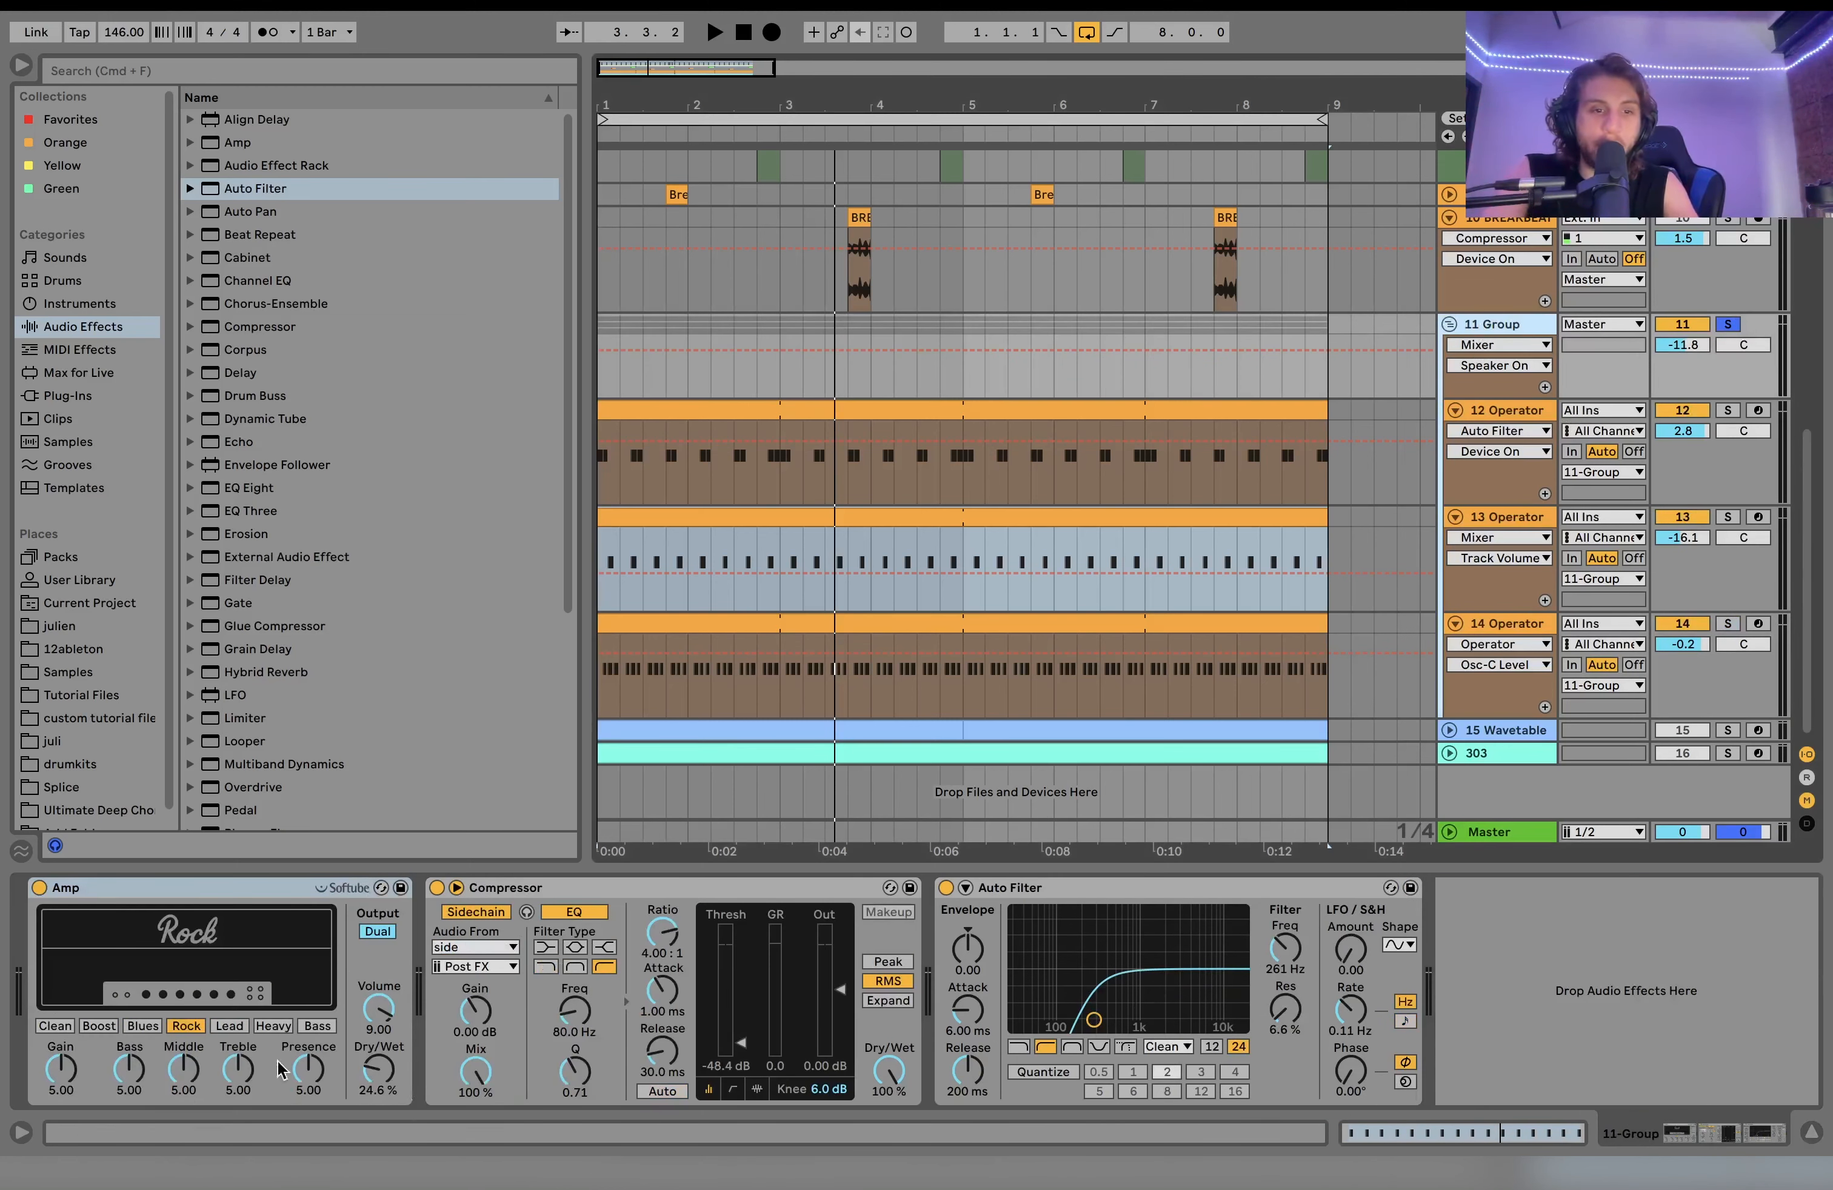
key("space")
left_click(39, 887)
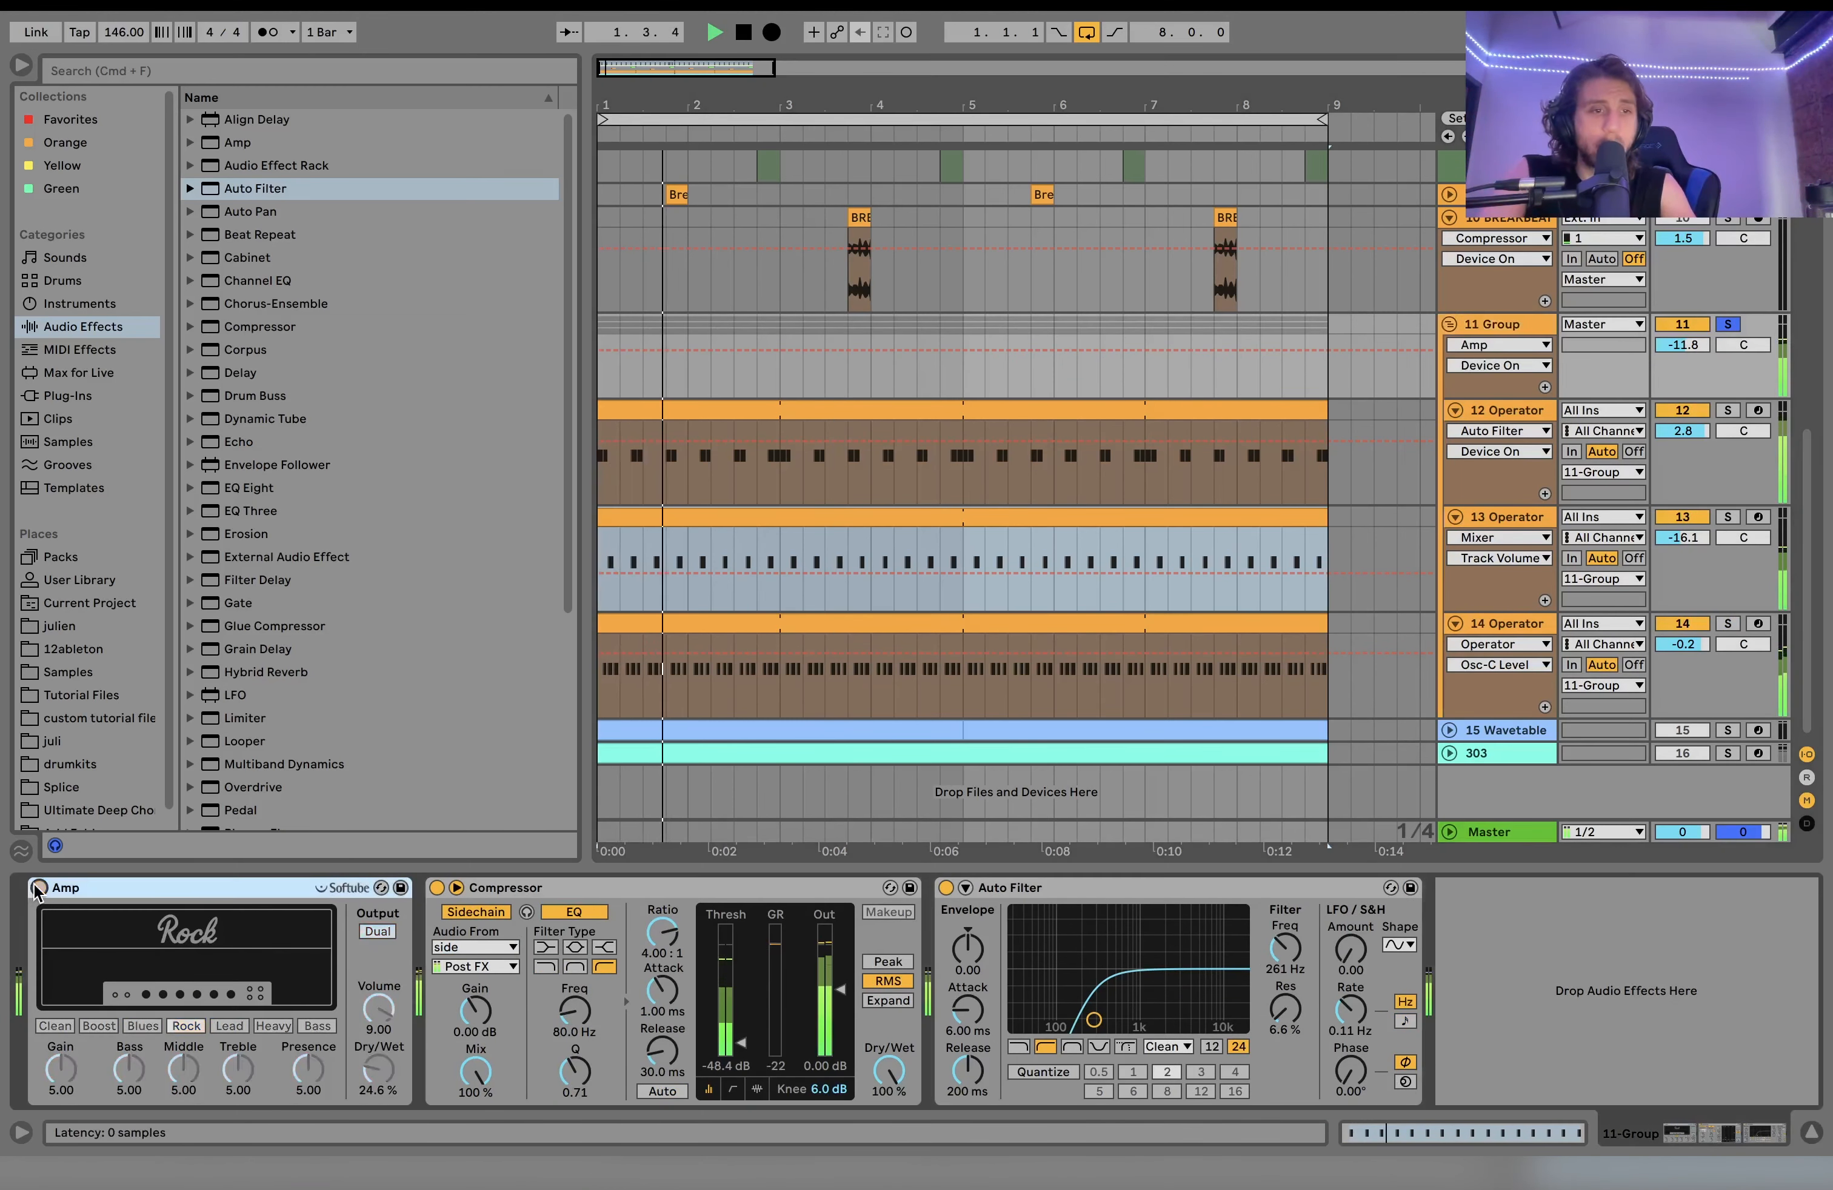
left_click(39, 888)
key("space")
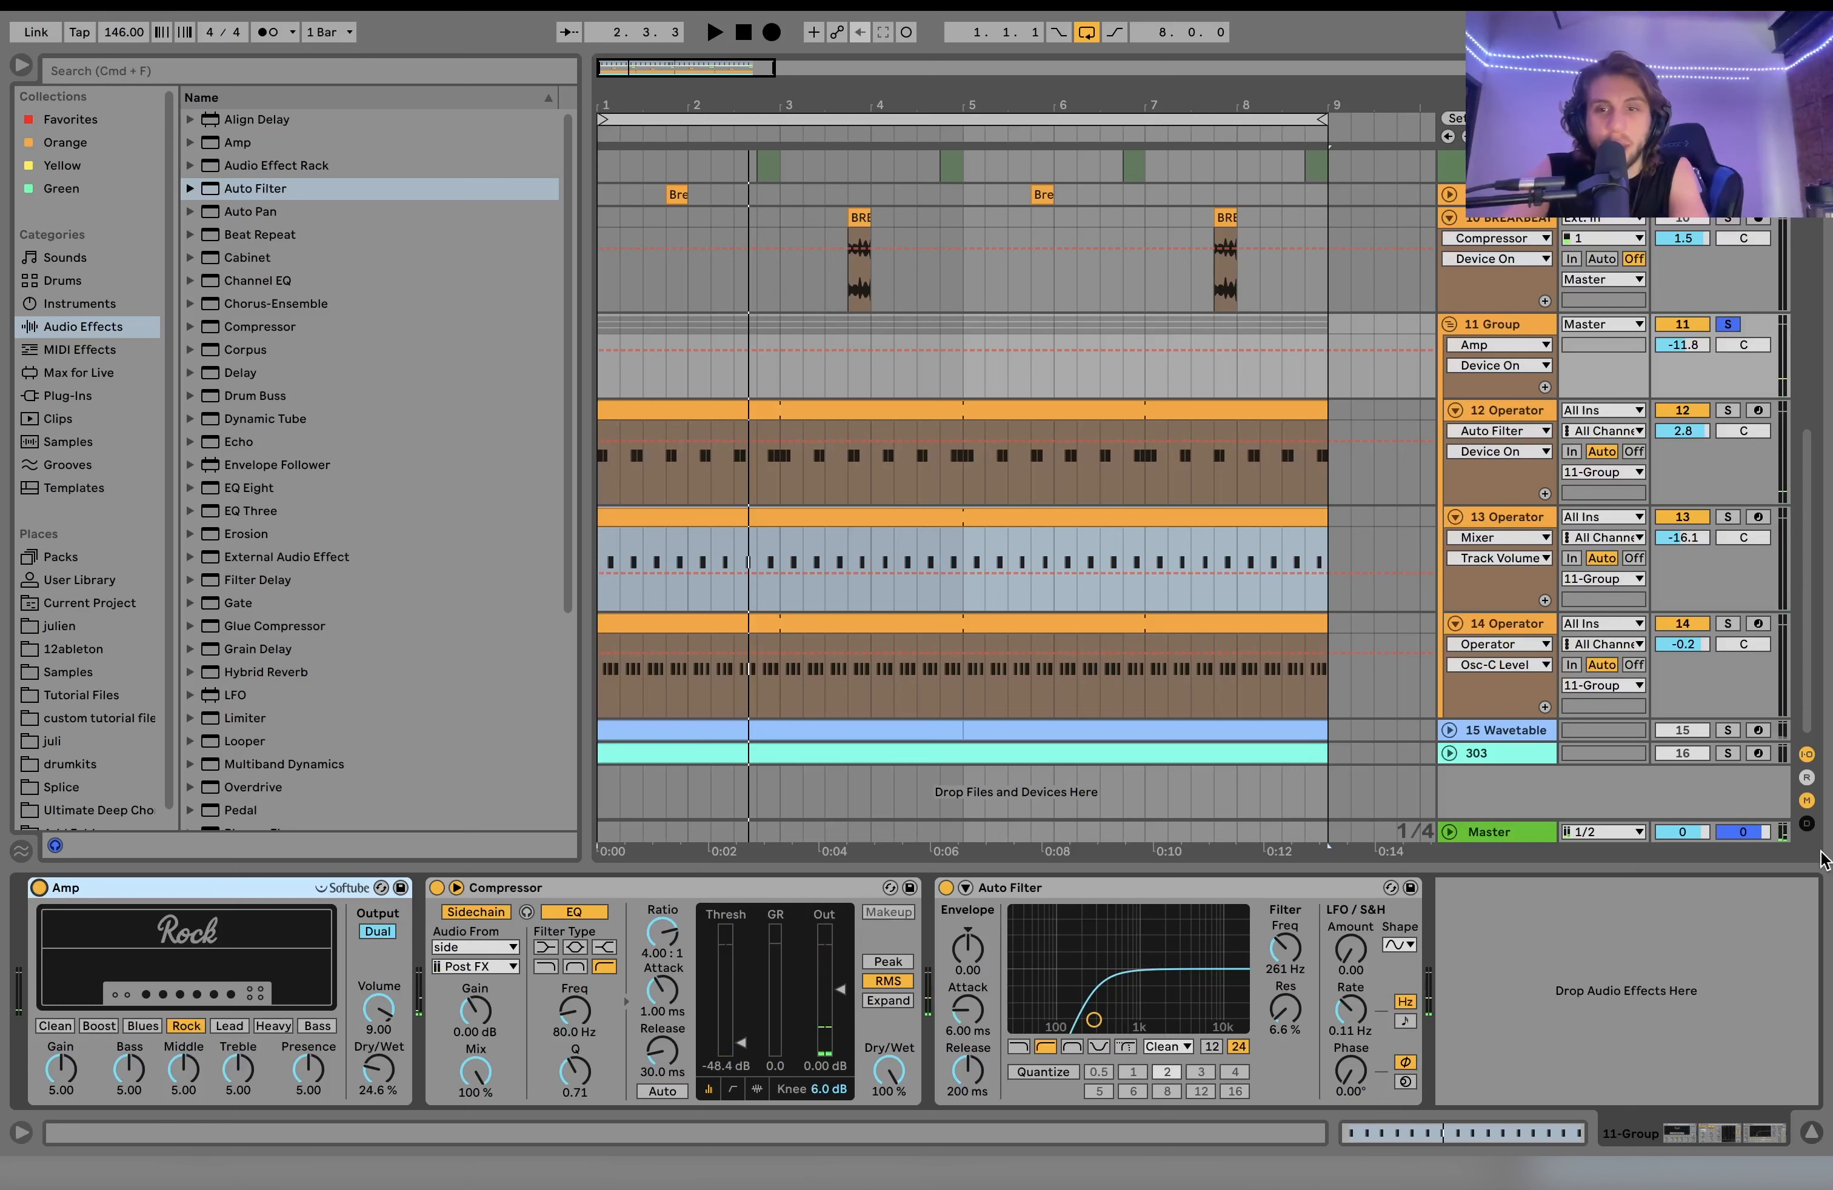
Step: Solo and unfold track 15 Wavetable, audition it from 1.4.1, and view the note in its first clip
left_click(1728, 731)
left_click(1449, 730)
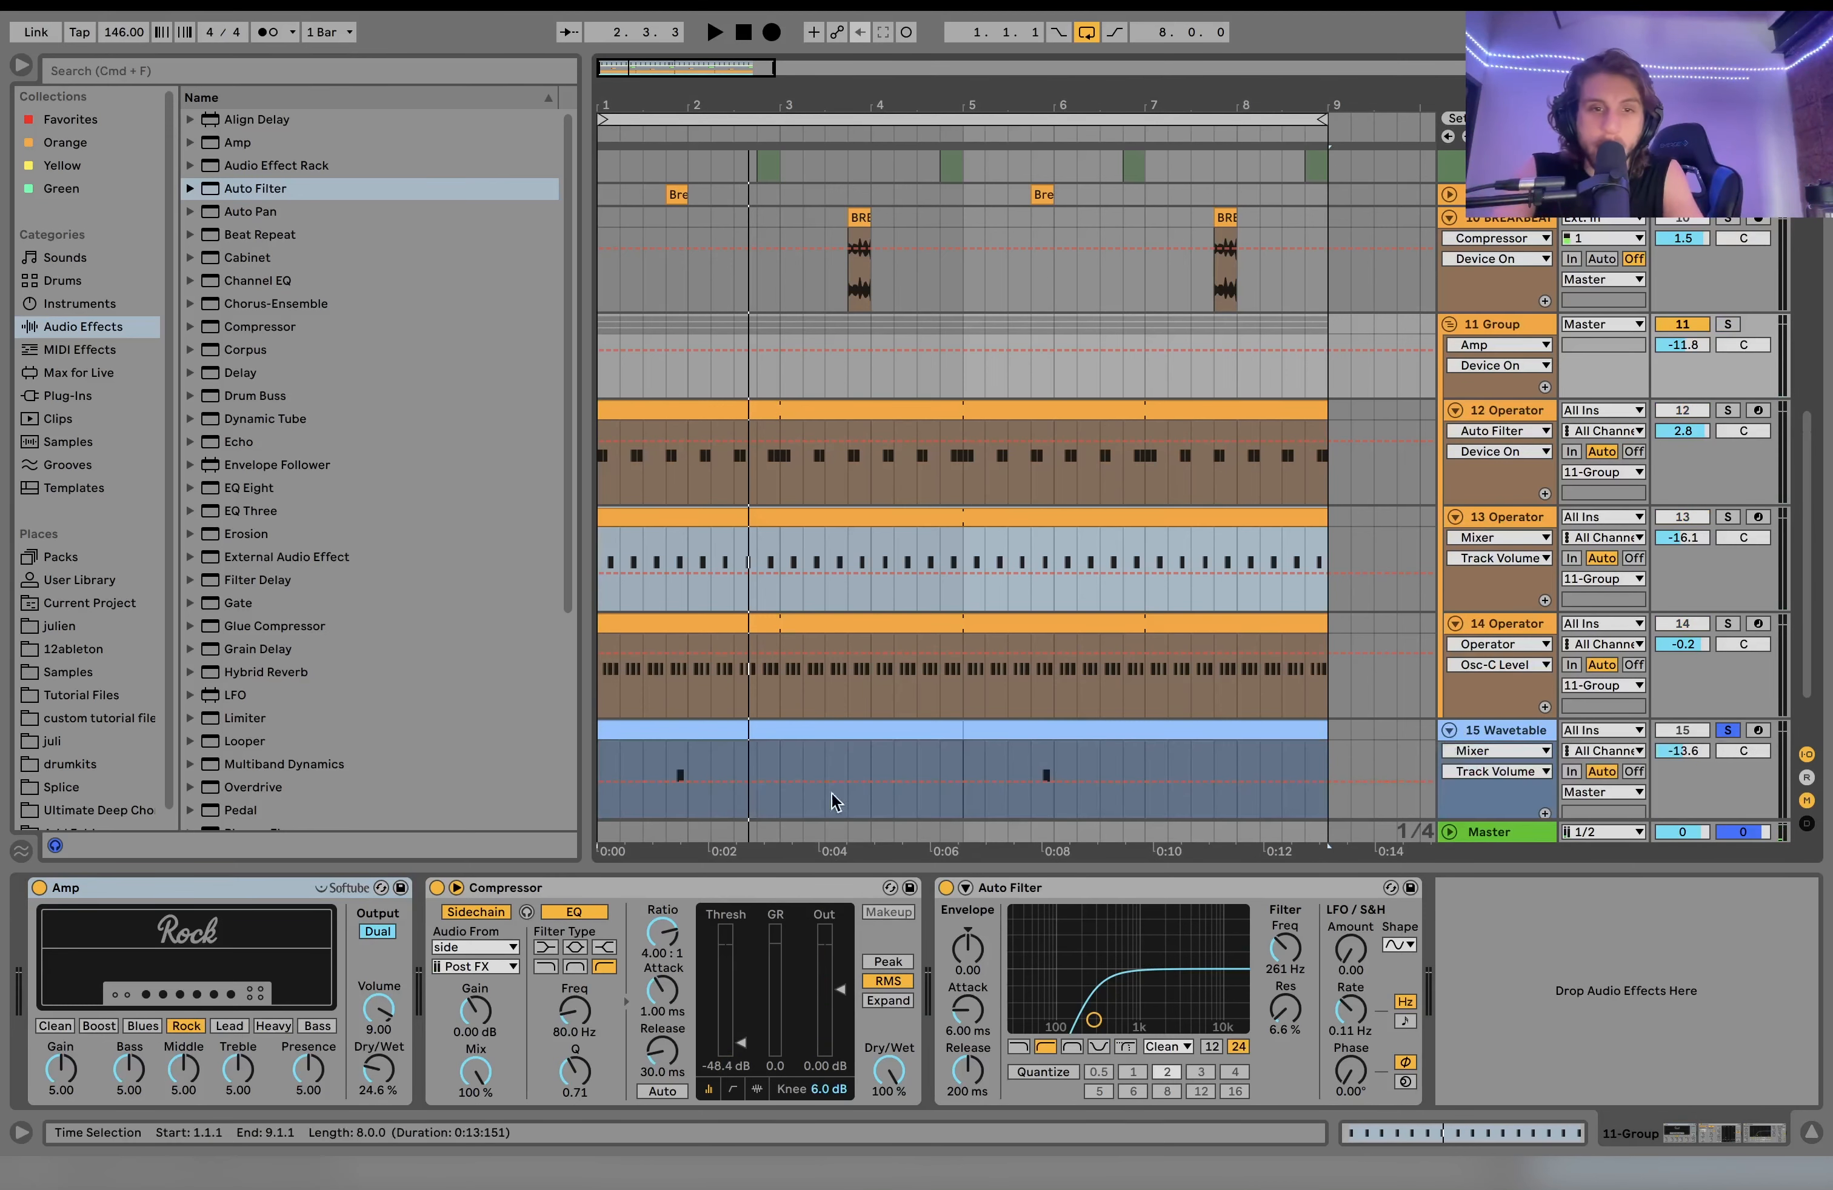
scroll(745, 807, "down", 2)
left_click(666, 713)
key("space")
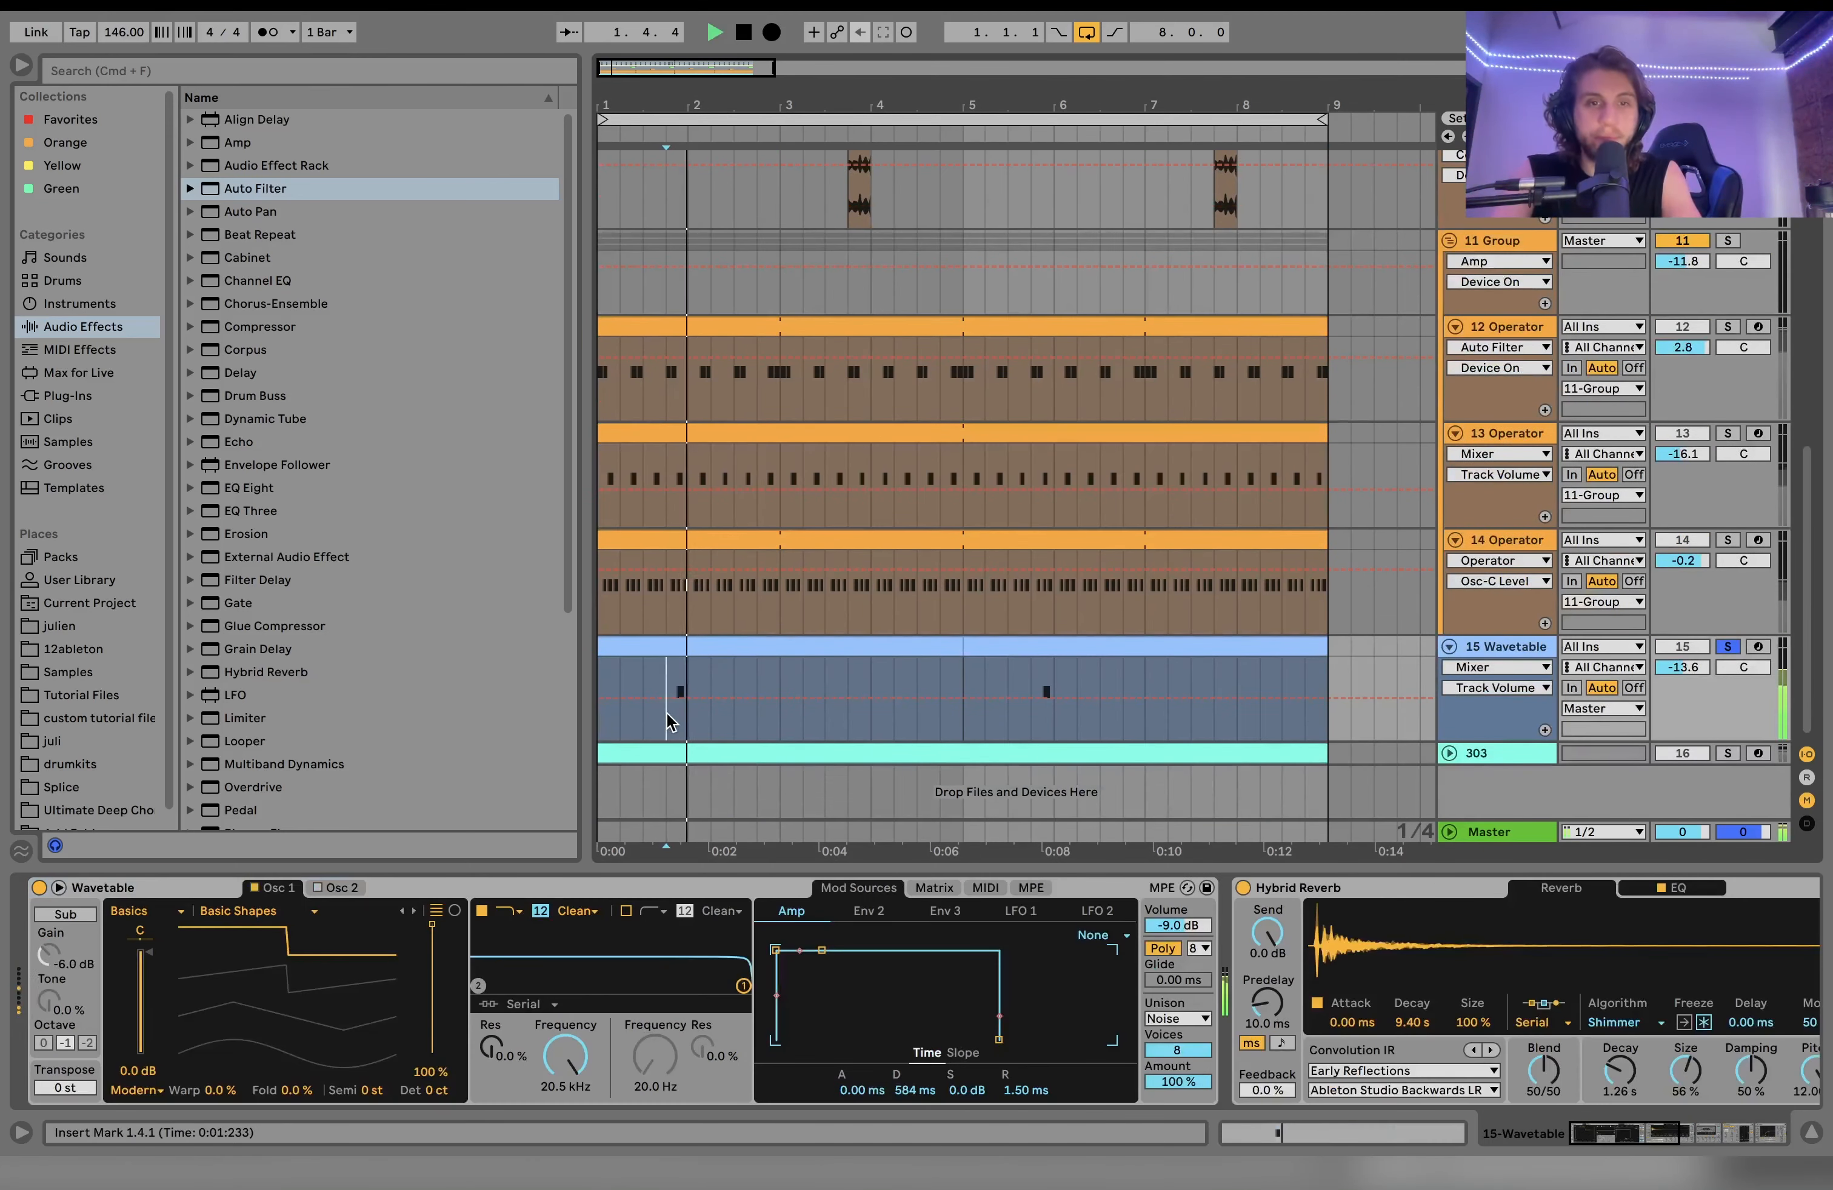
double_click(701, 645)
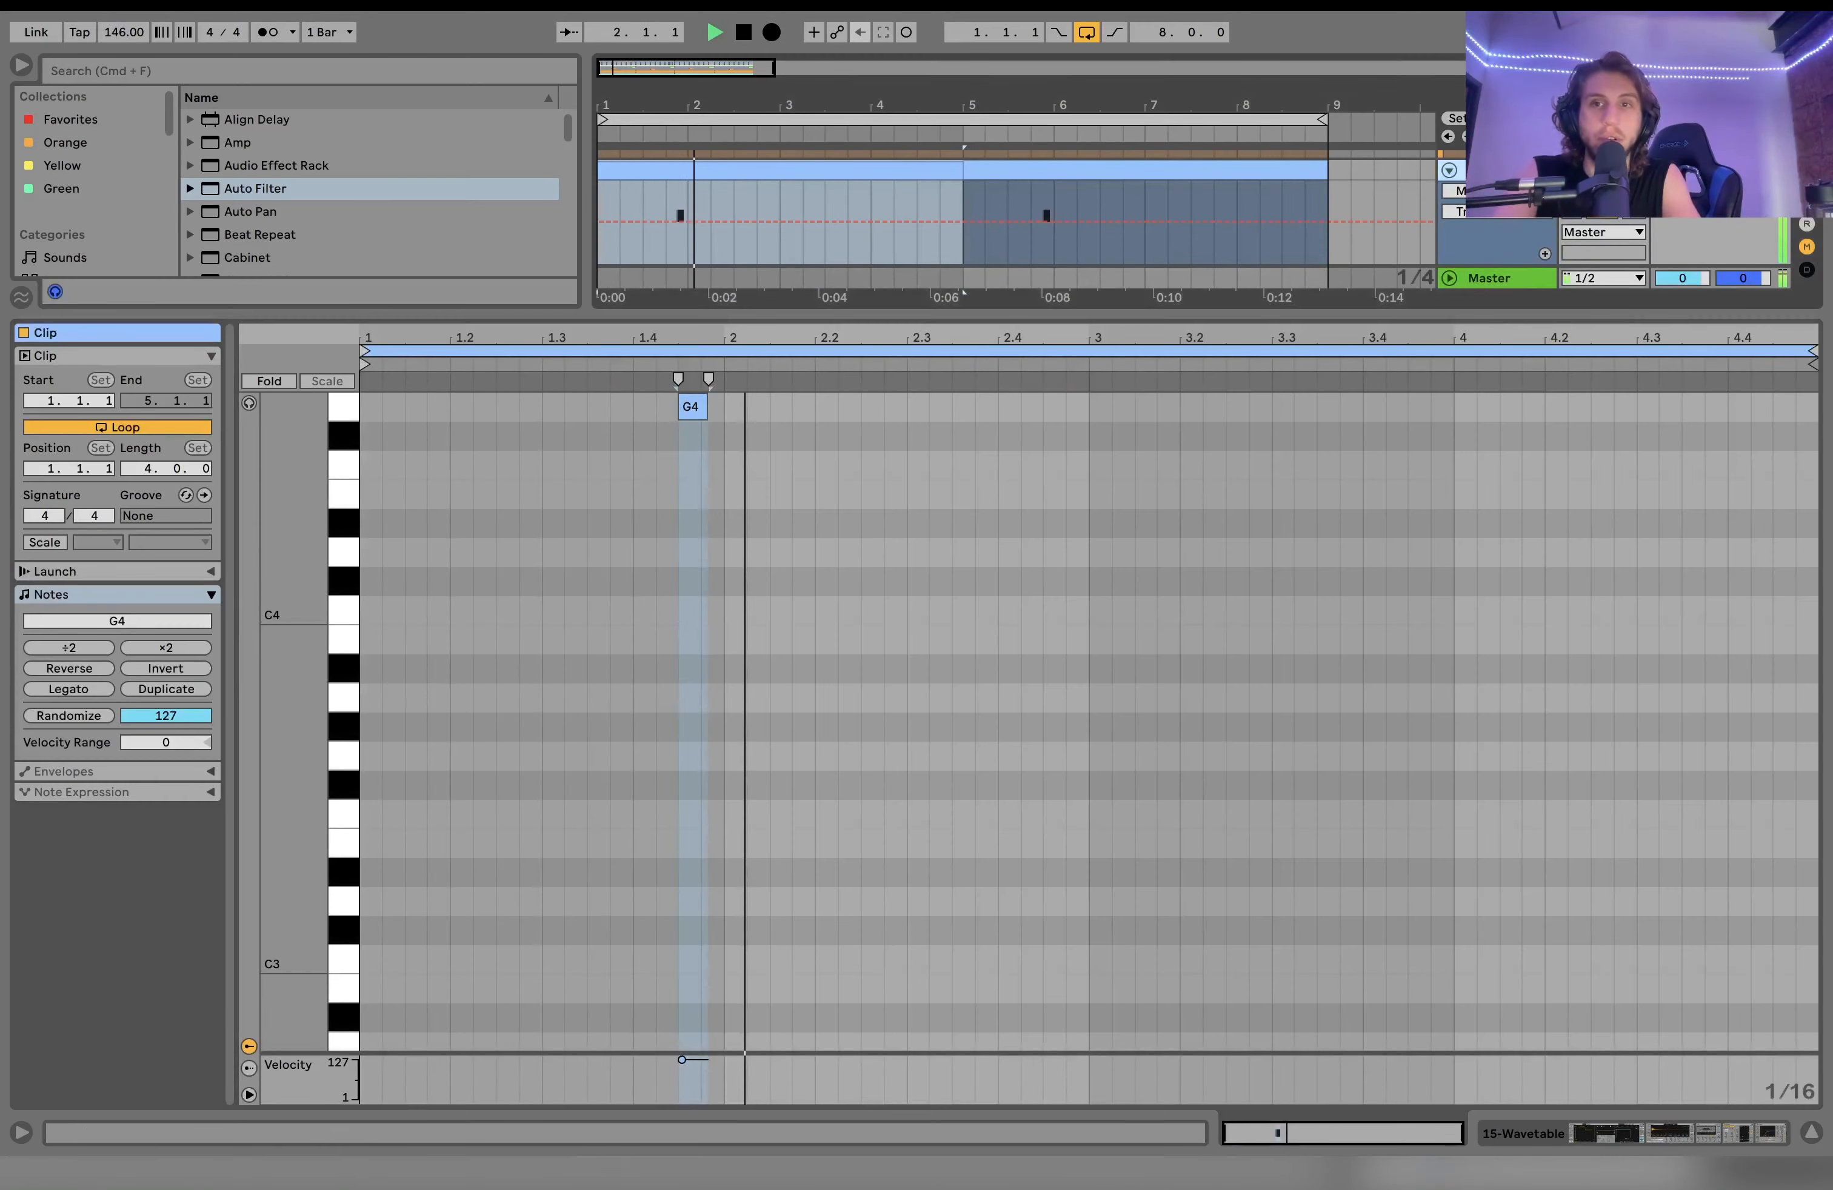
key("shift+Tab")
key("space")
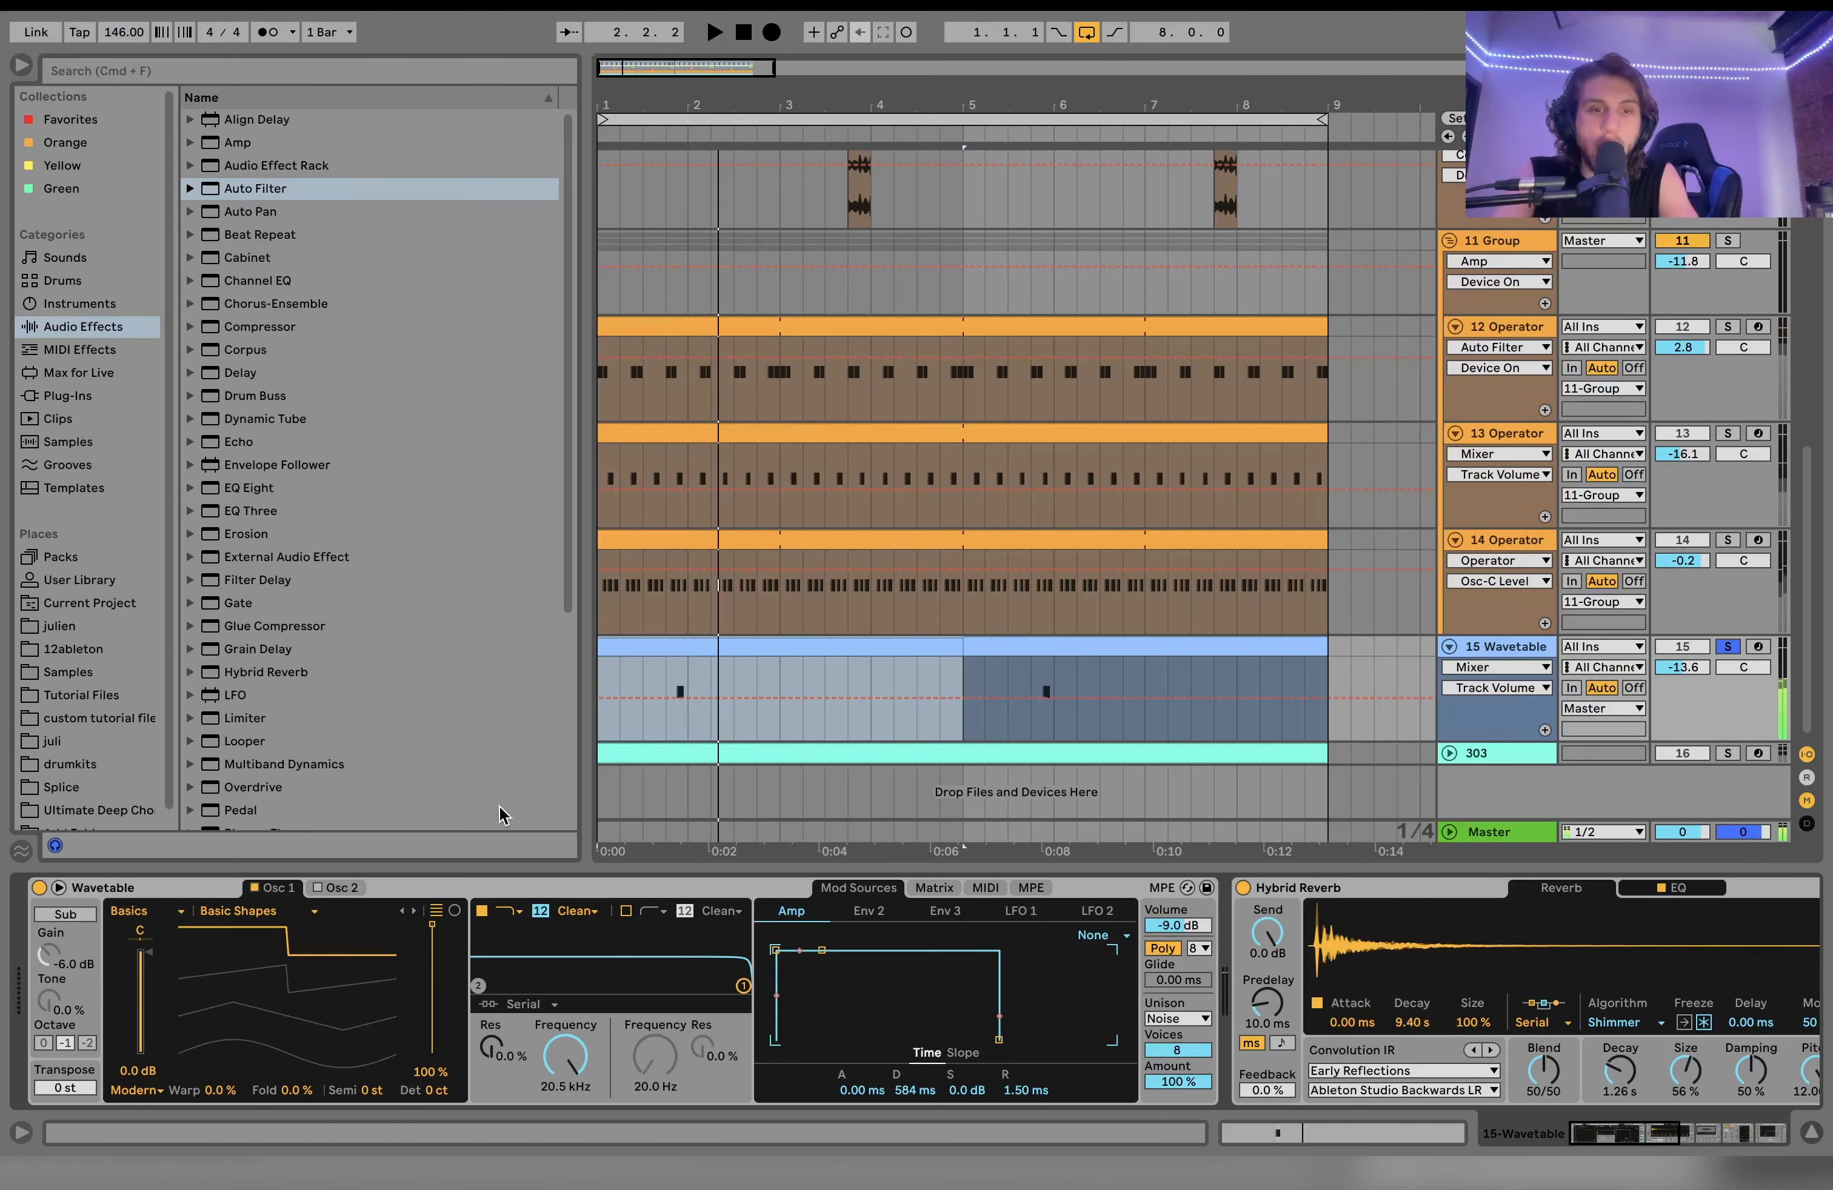
Step: Unsolo track 15 Wavetable, mute the 303 track, and audition the rest of the mix
left_click(1723, 649)
left_click(1679, 754)
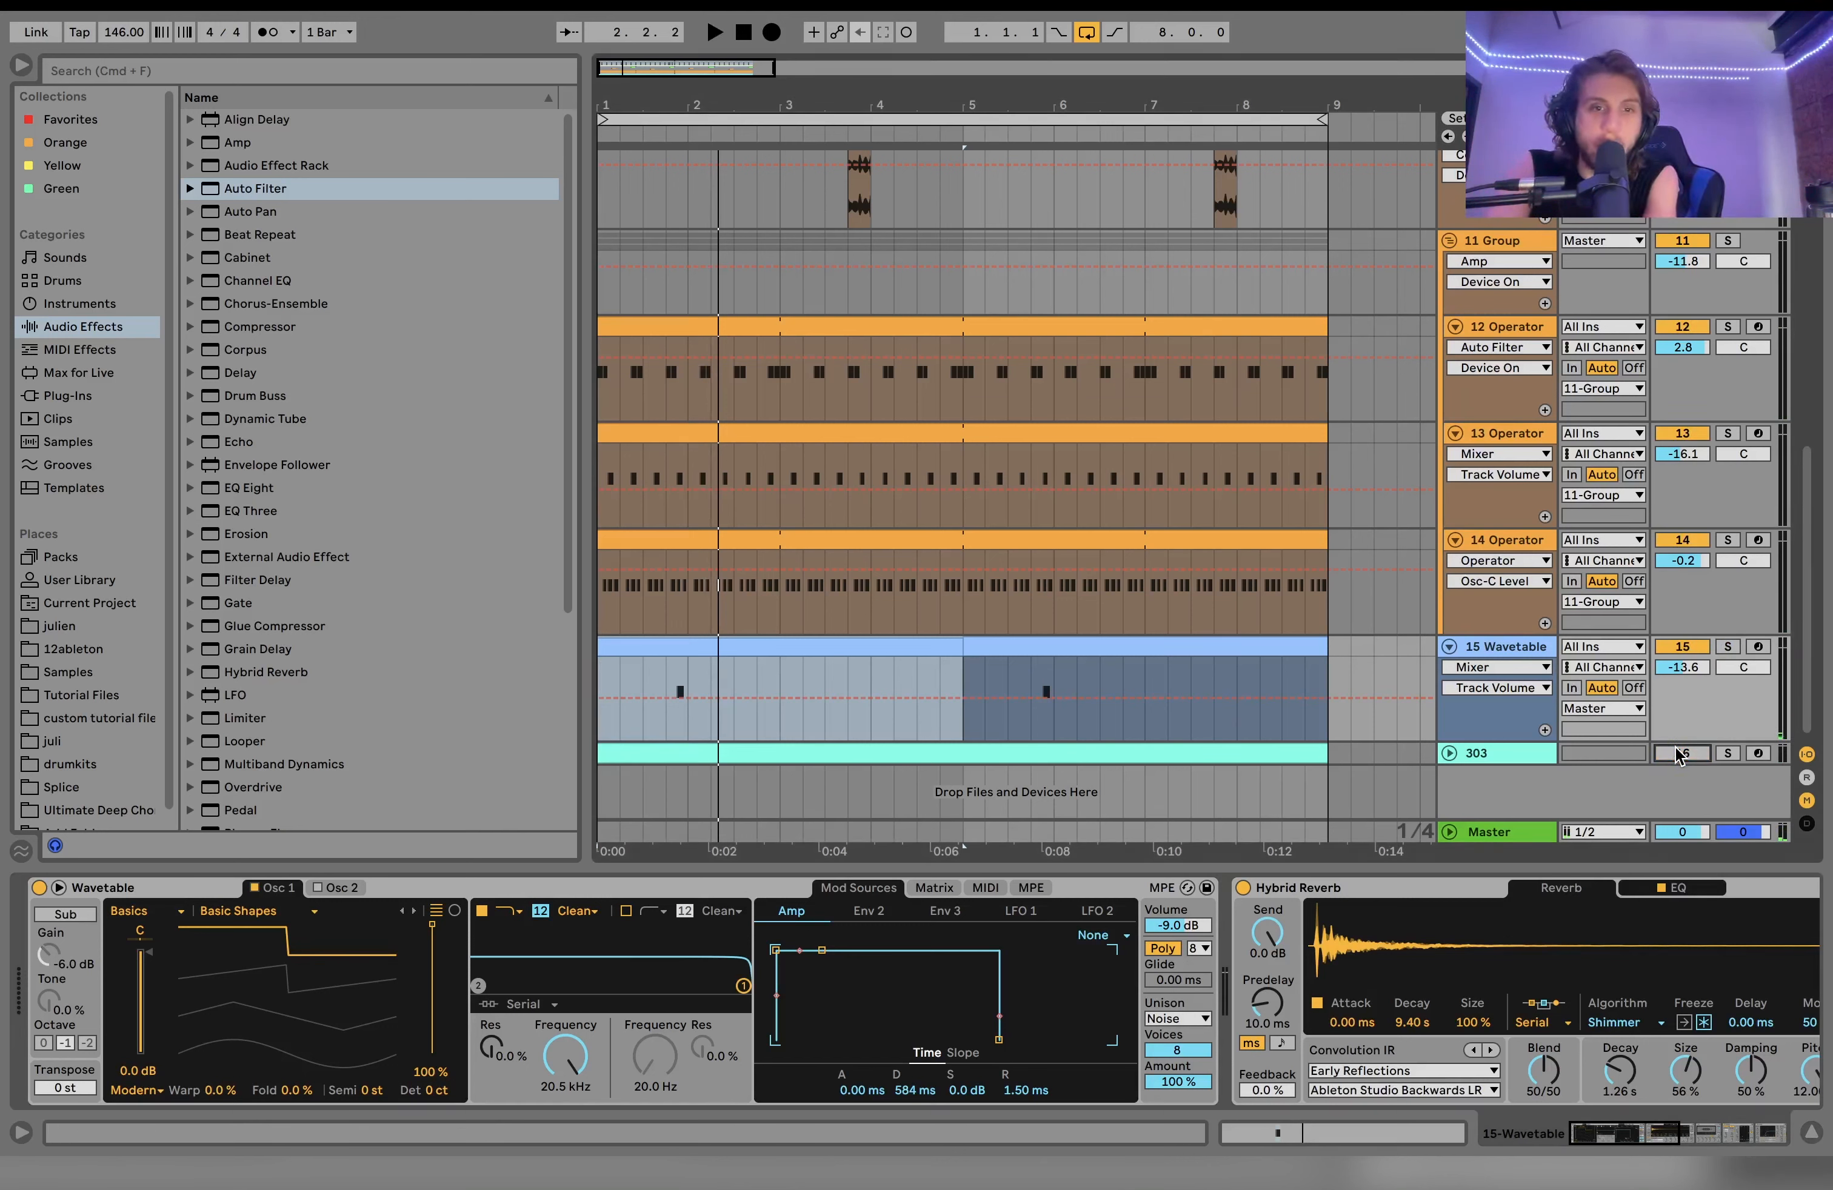
key("space")
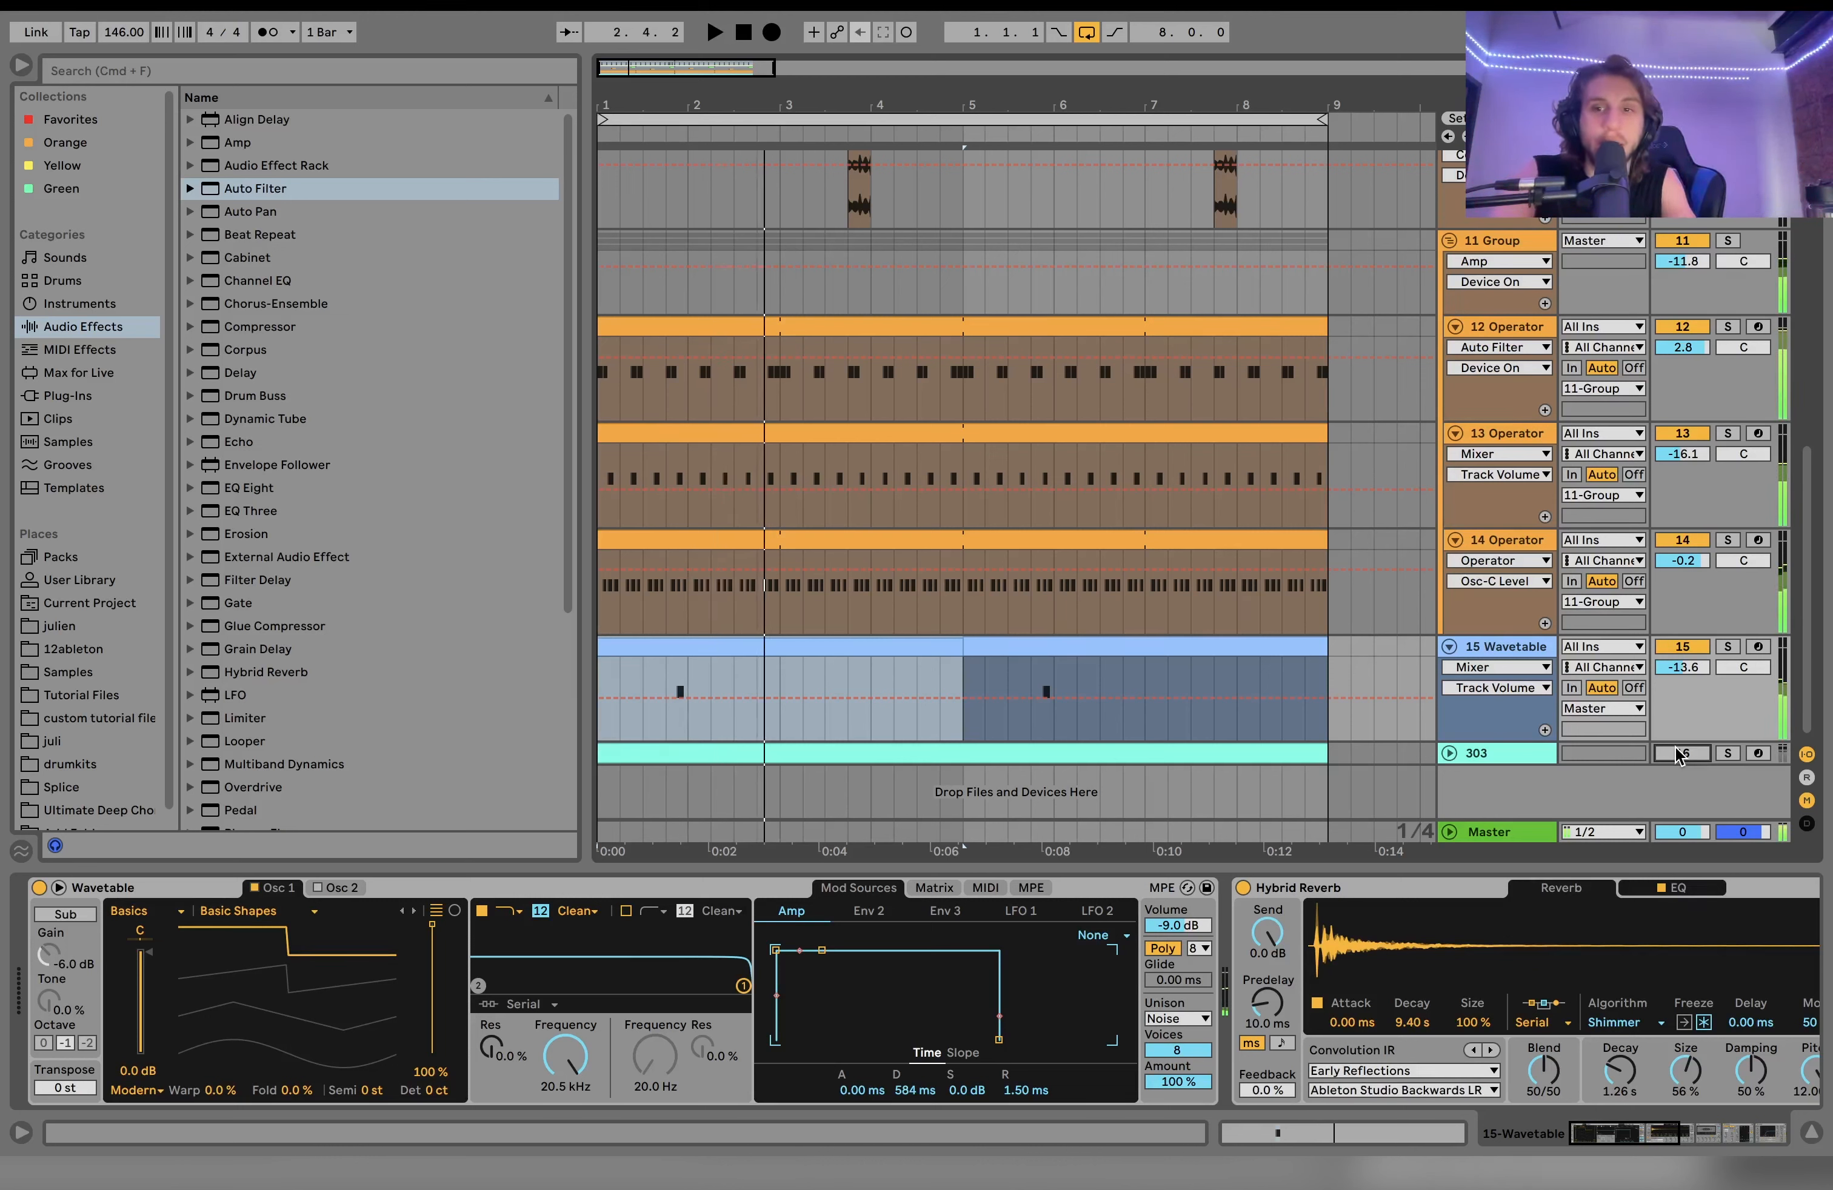
key("space")
Step: Solo track 15 Wavetable, play it from 1.4.1, and examine its Hybrid Reverb, Amp, sidechained Compressor and Auto Filter
left_click(1727, 646)
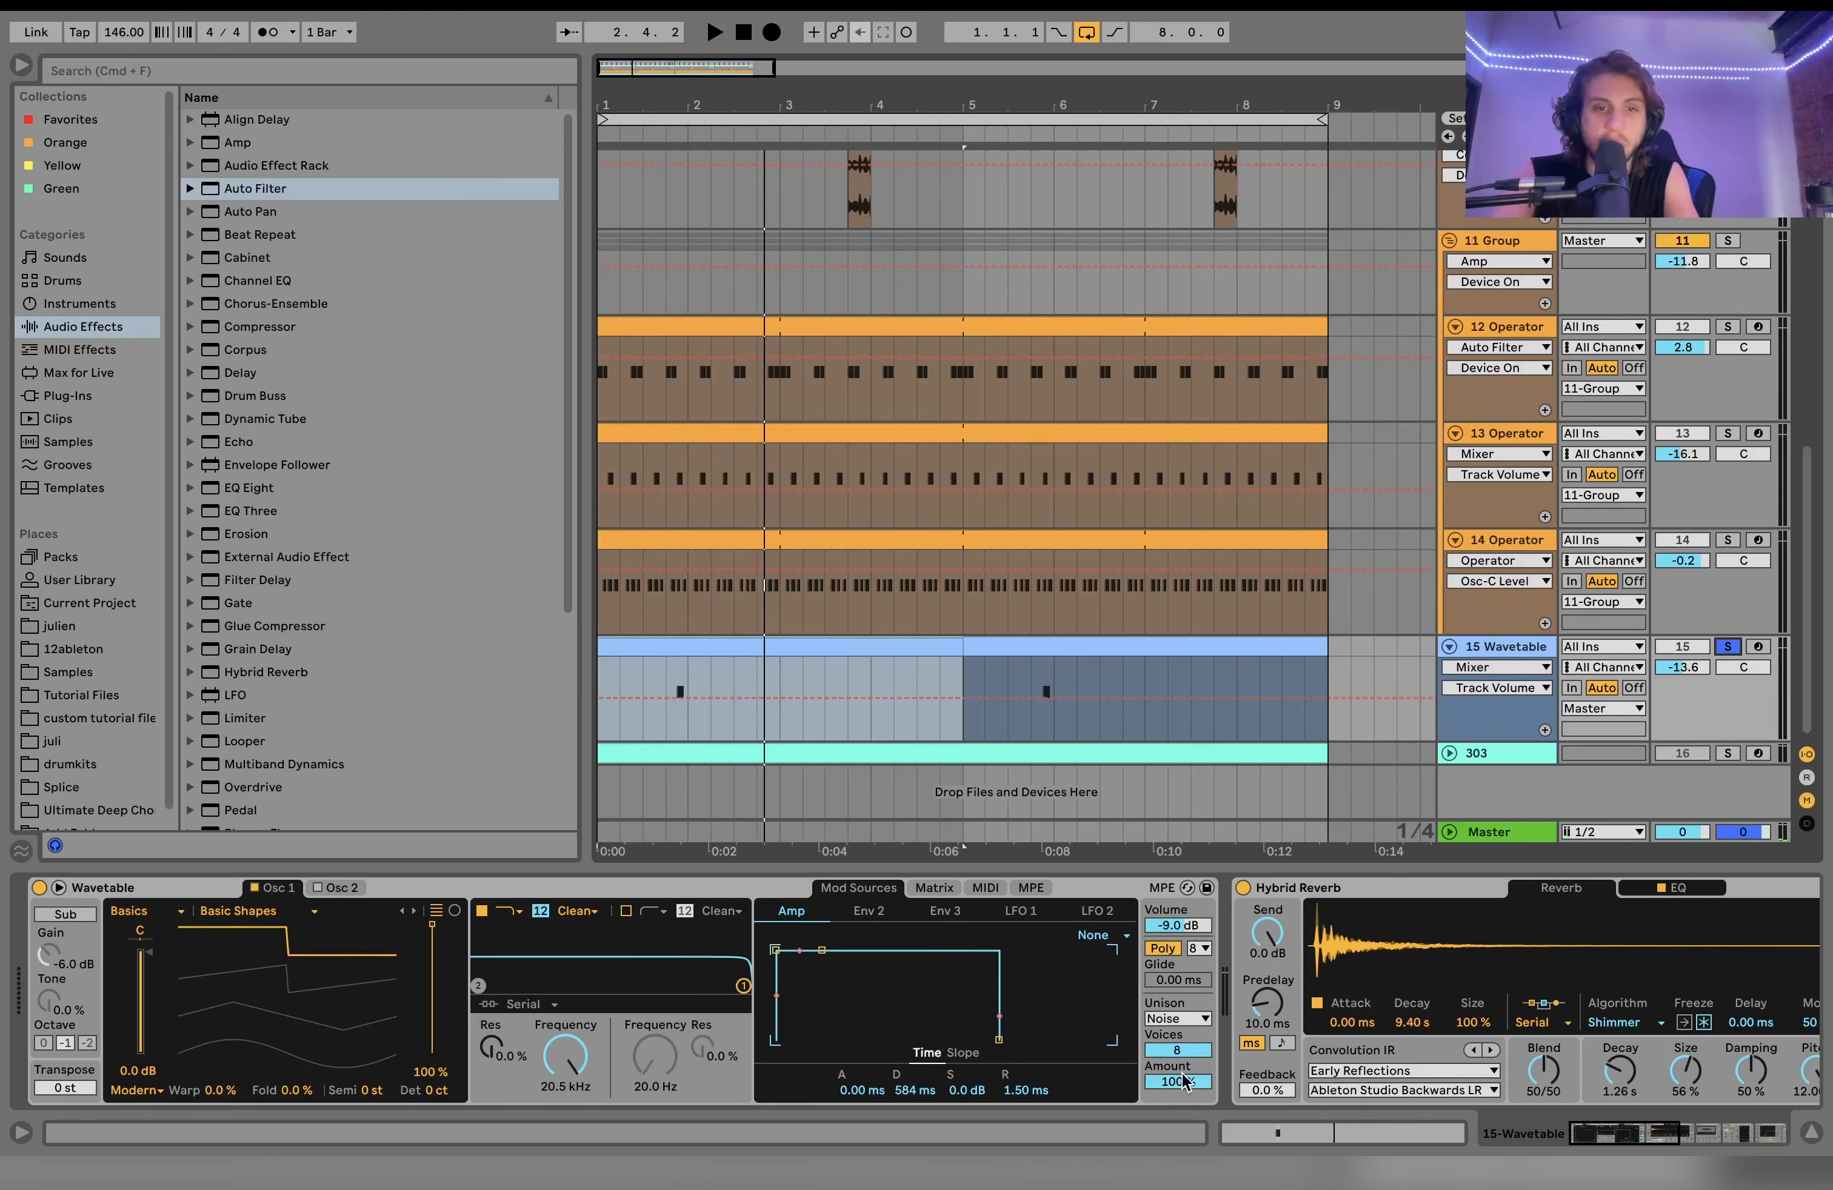
left_click(666, 719)
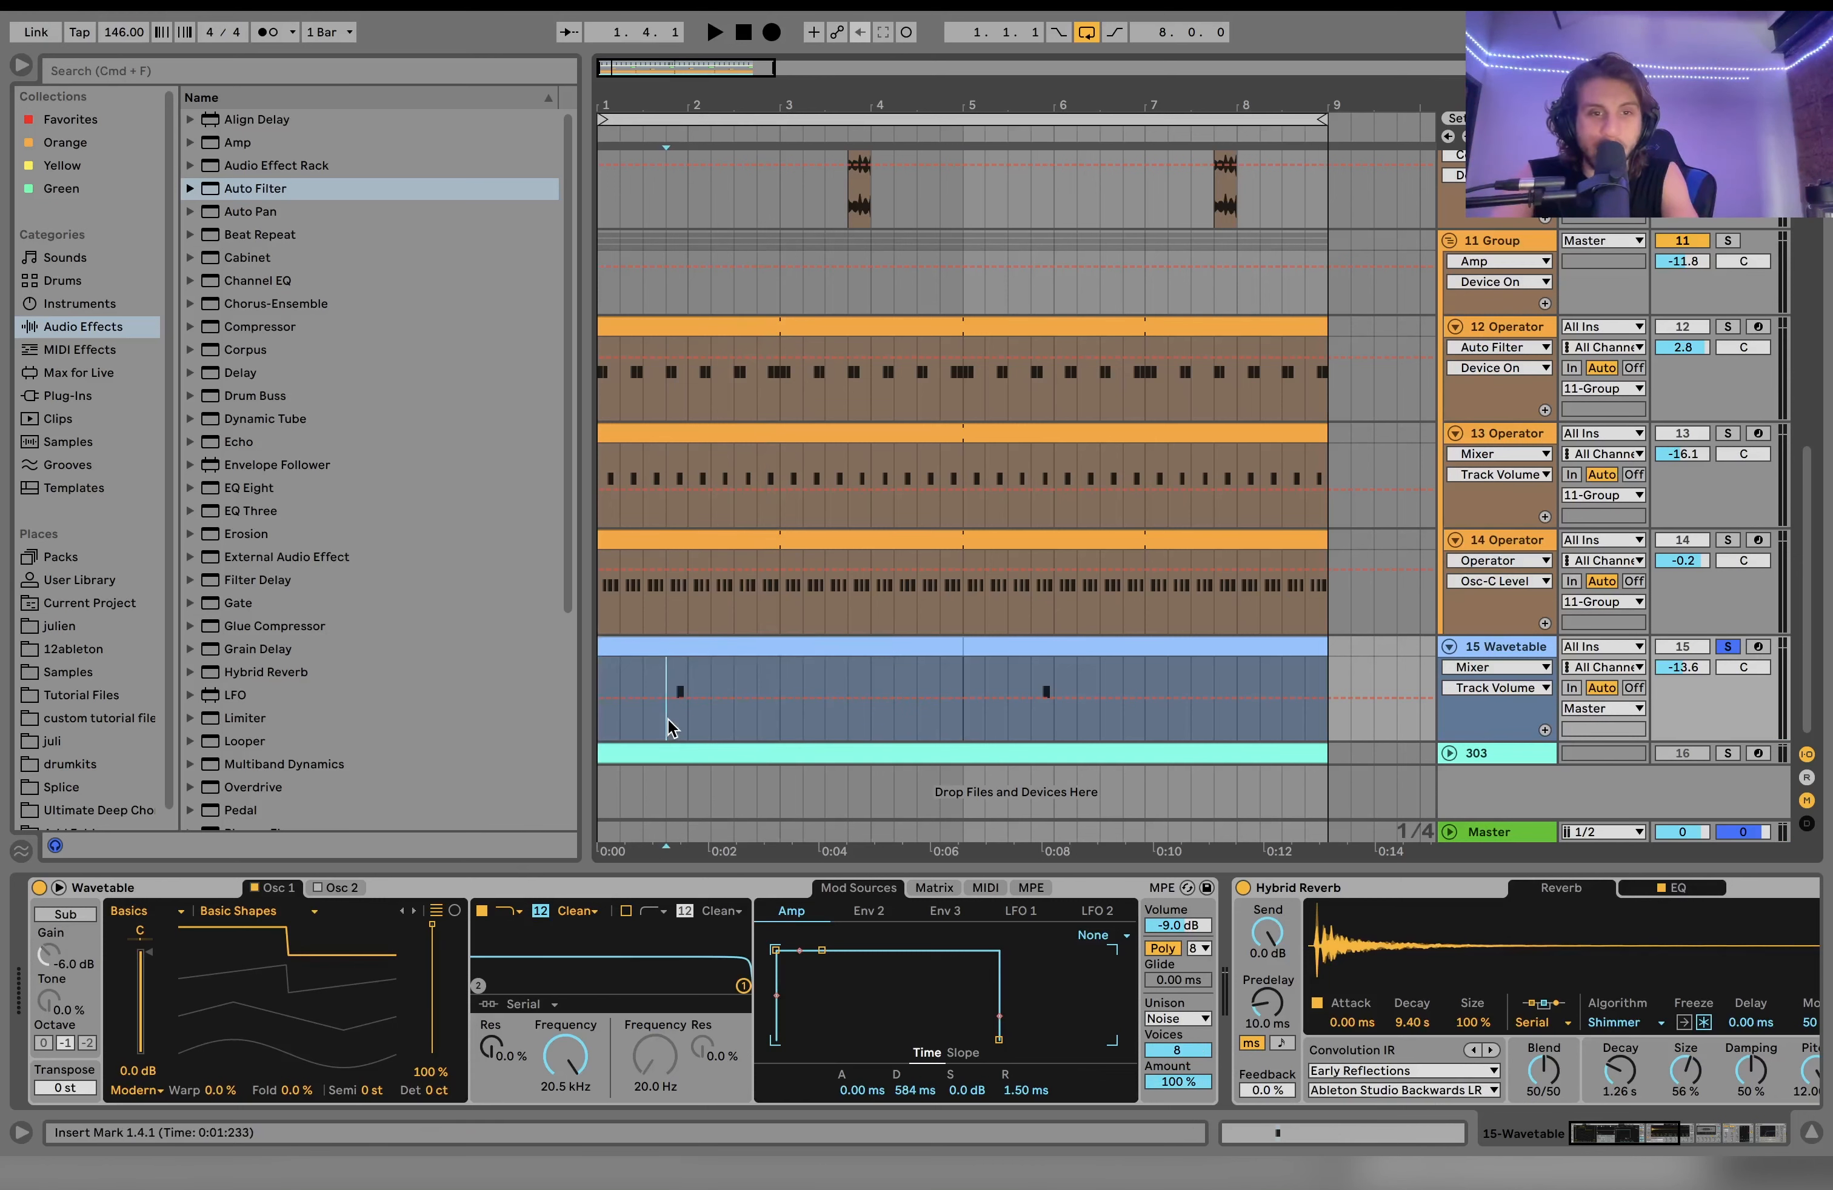
key("space")
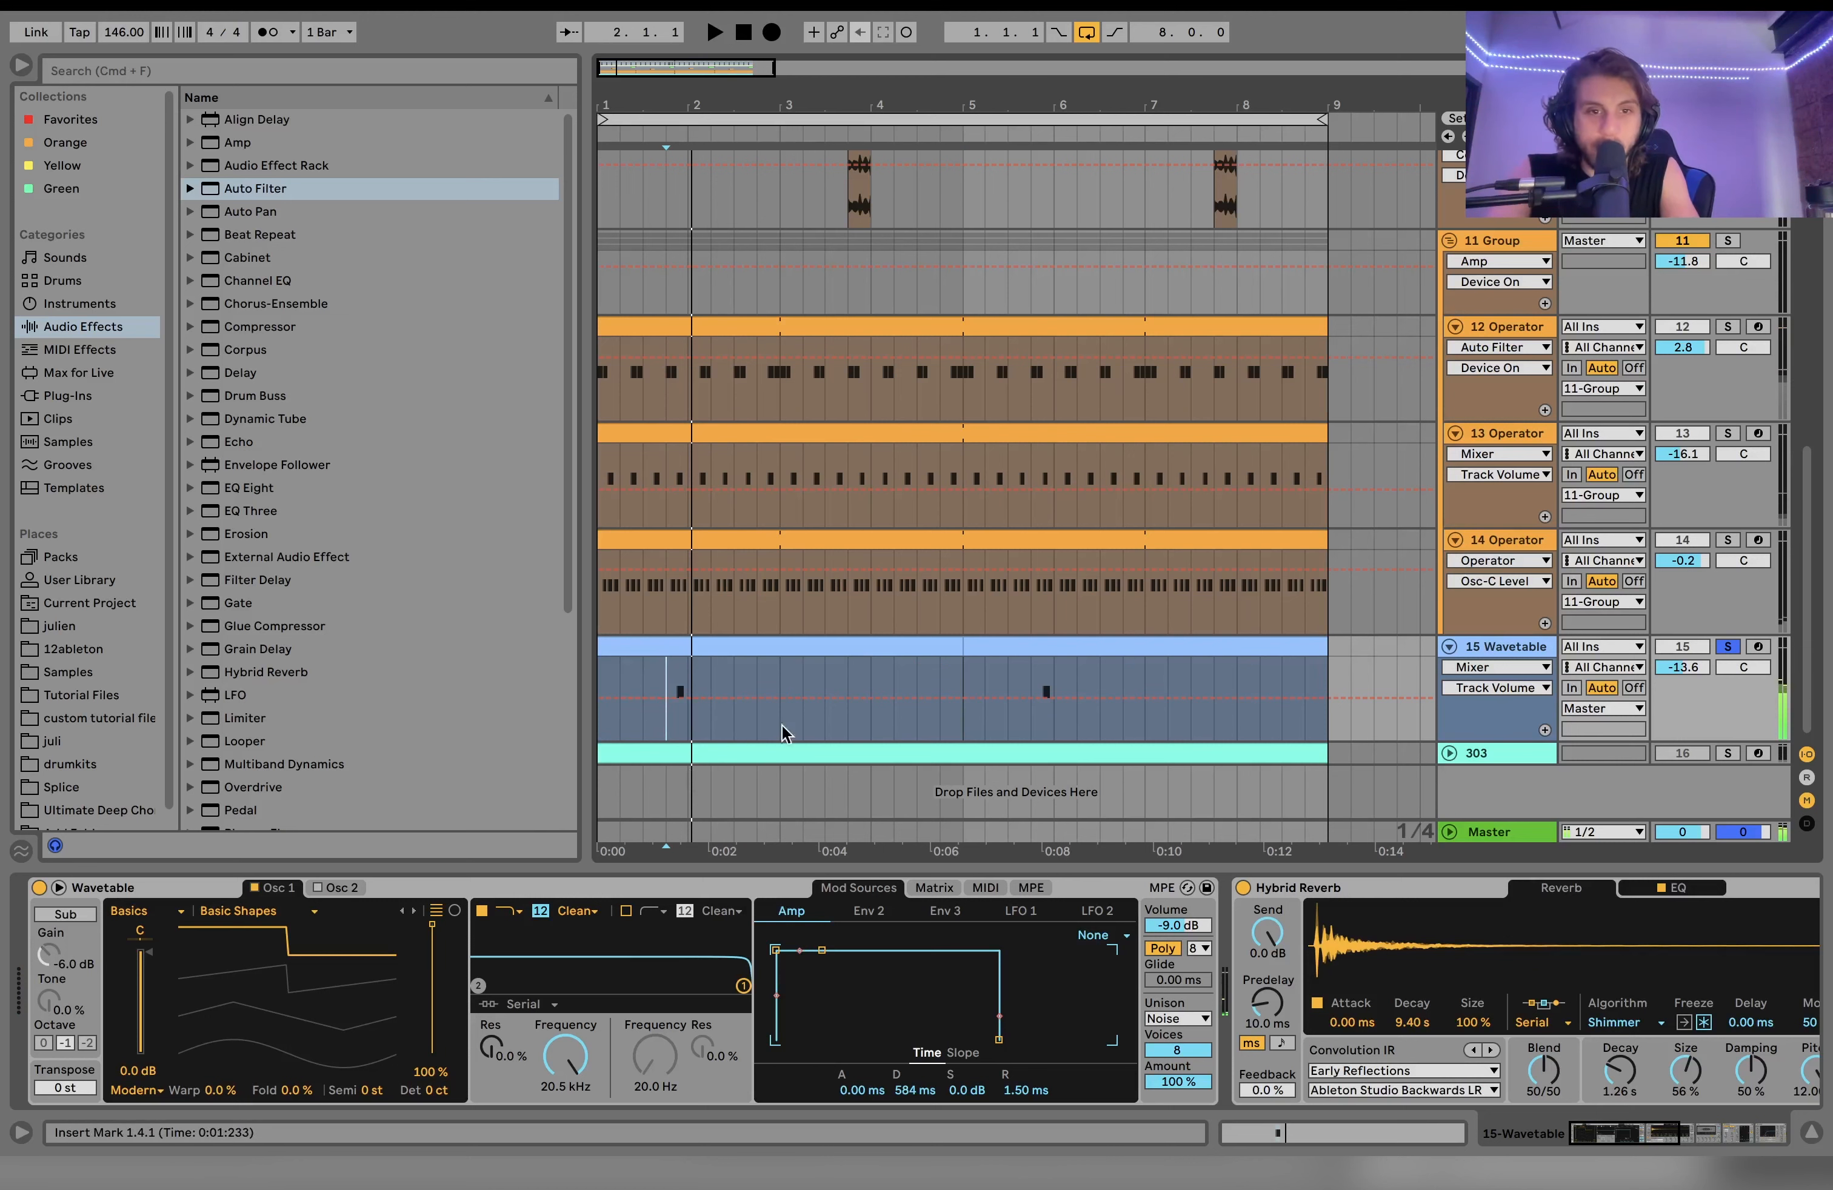
scroll(880, 940, "right", 15)
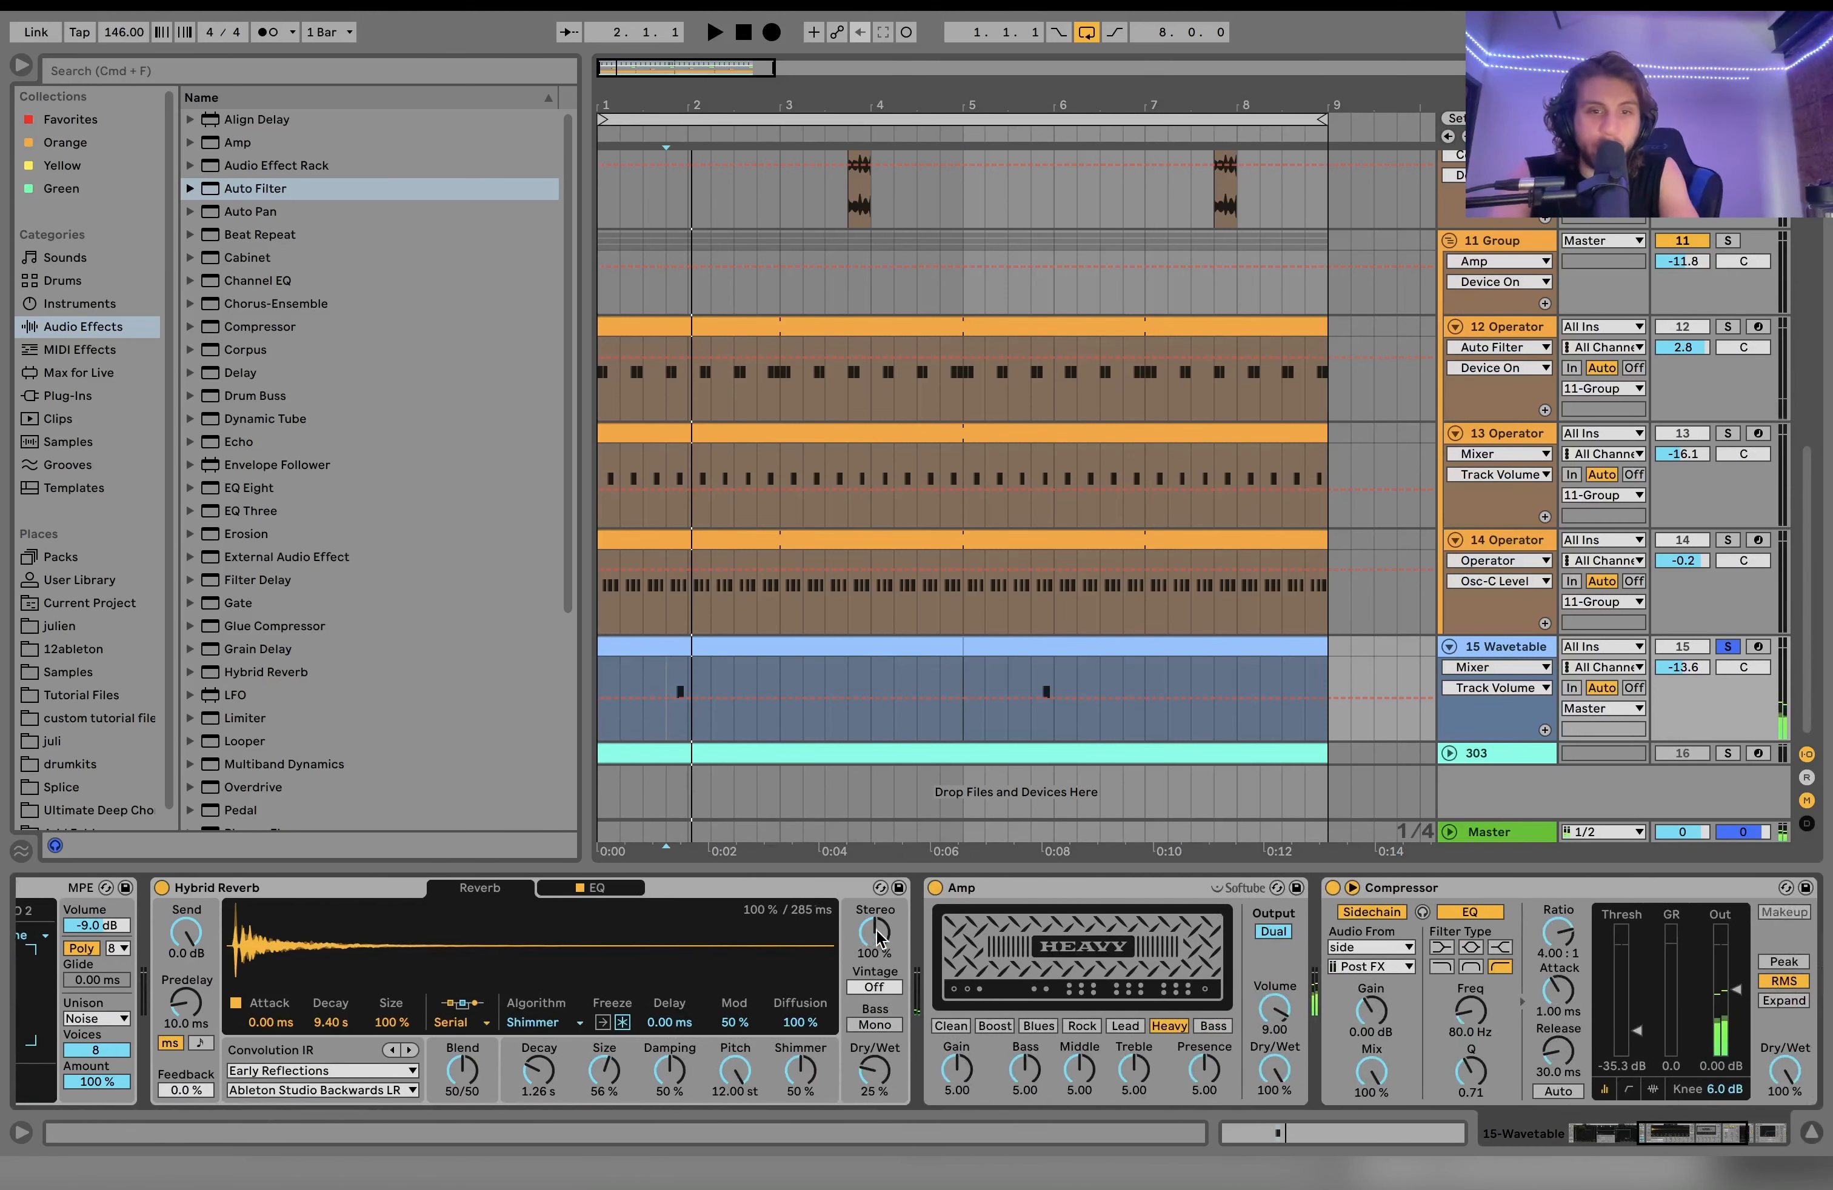
scroll(939, 913, "right", 10)
key("space")
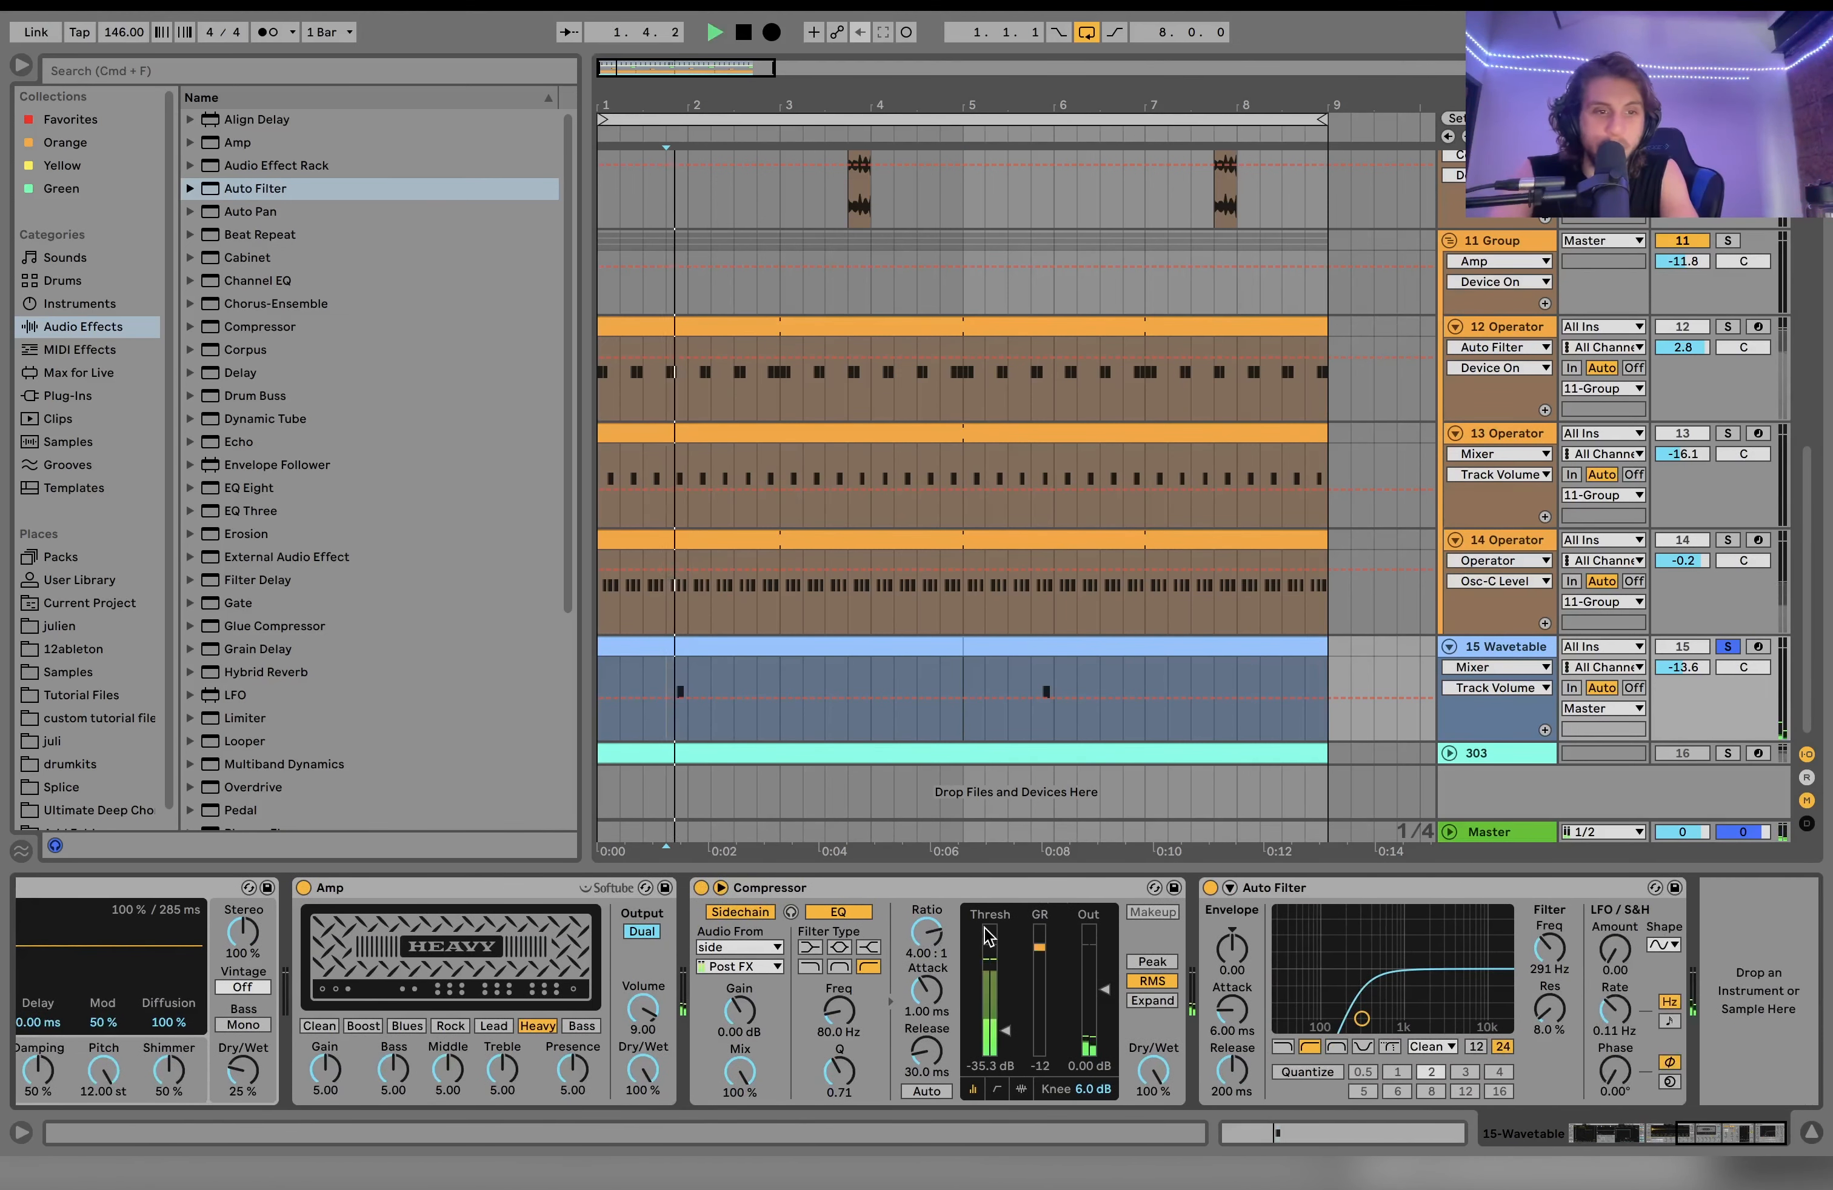
key("space")
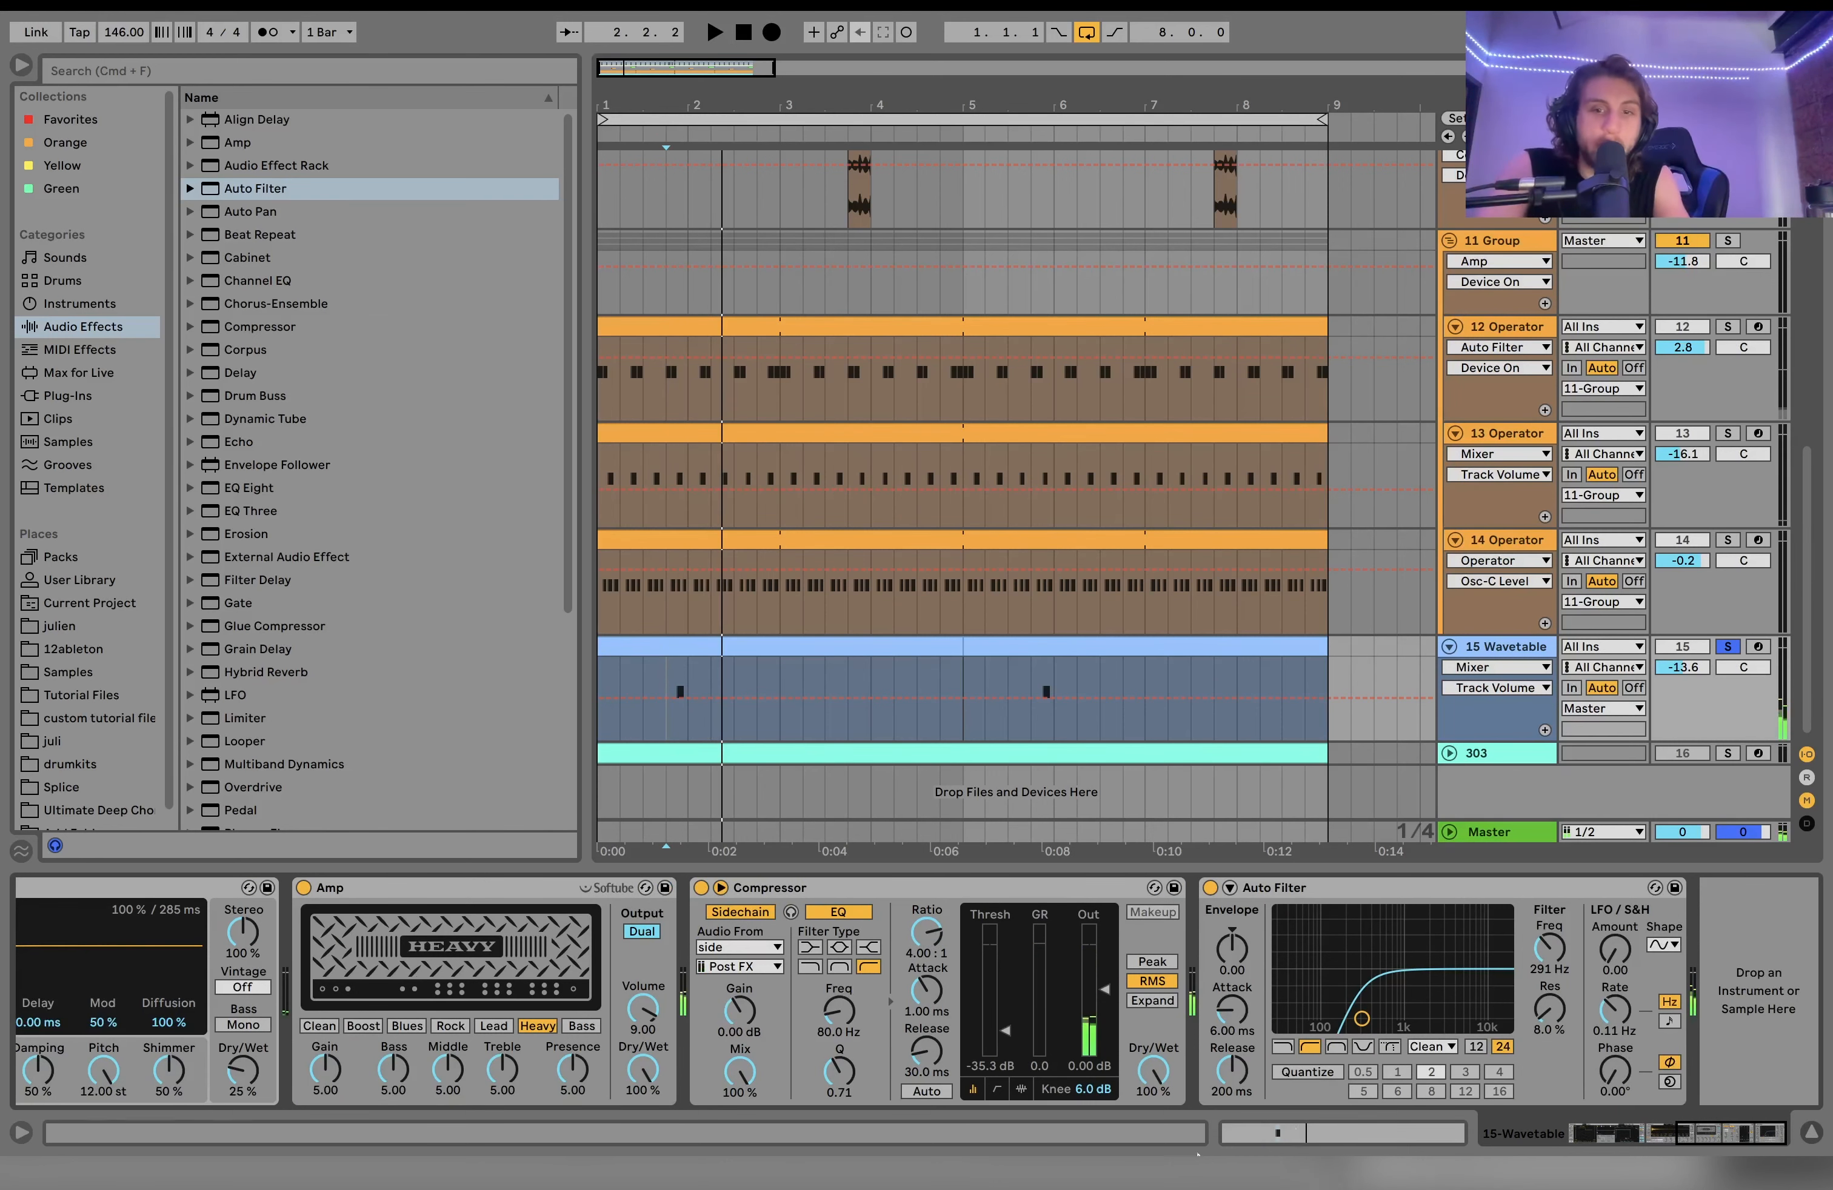
Step: Solo and unfold the 303 track and select its clip to show the track's device chain
left_click(1729, 756)
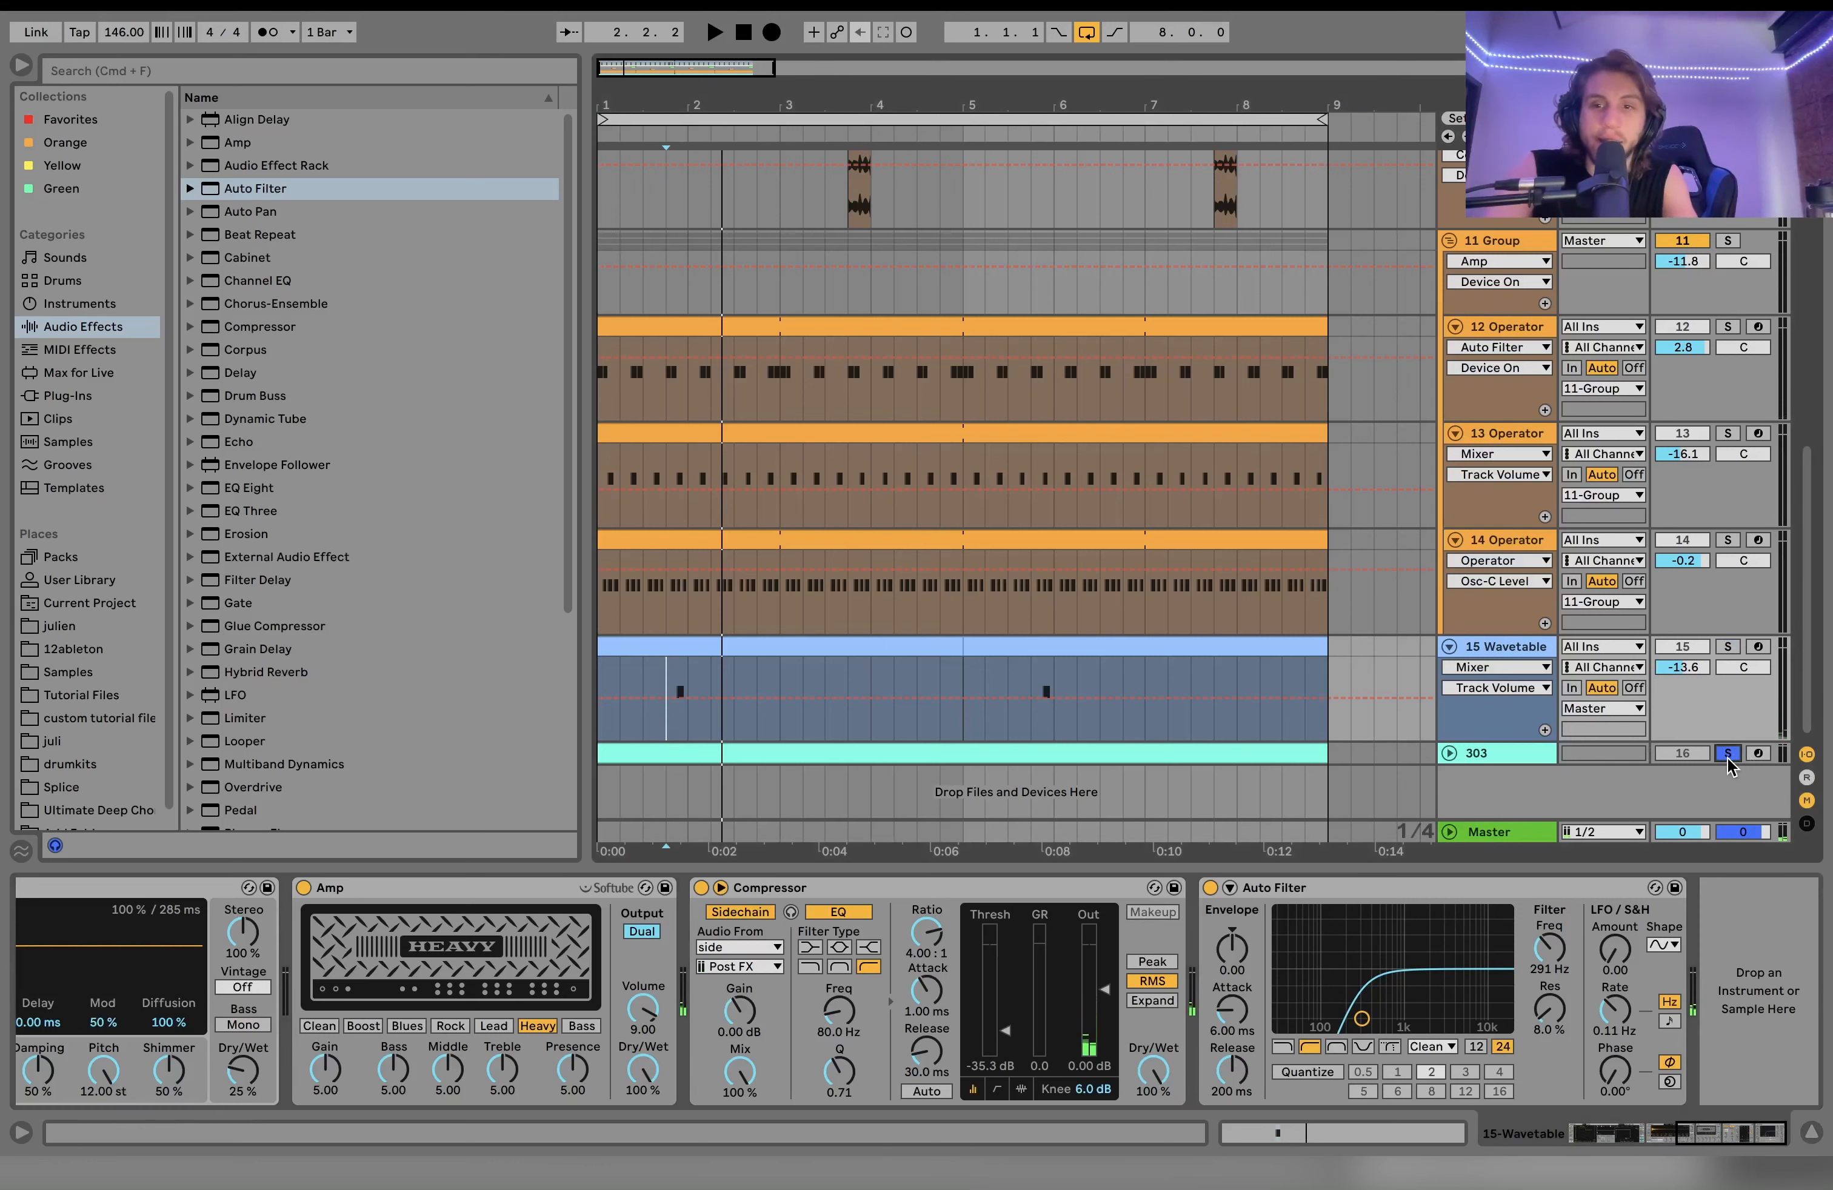
left_click(1449, 754)
left_click(1263, 753)
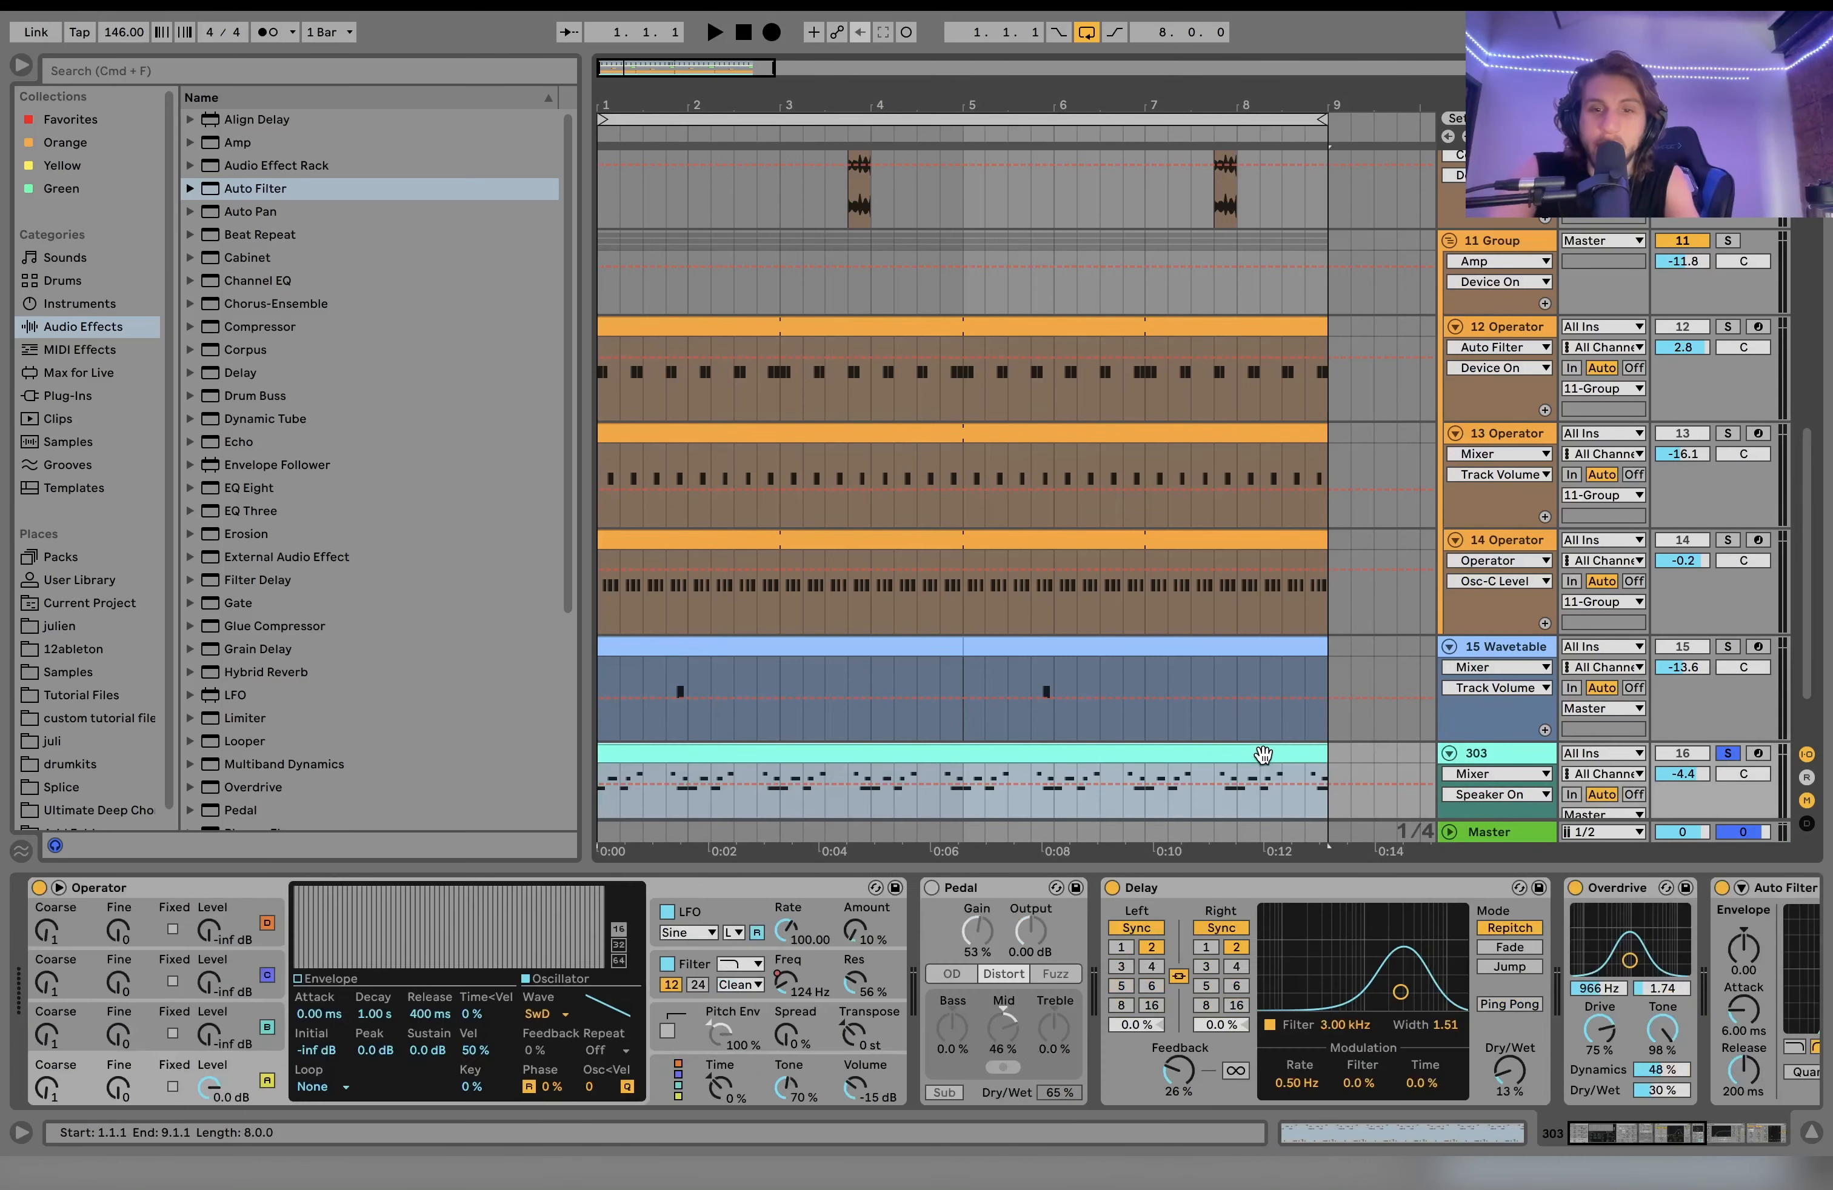
Step: Play the soloed 303 track and open its clip in the note editor
scroll(1262, 753, "down", 2)
key("space")
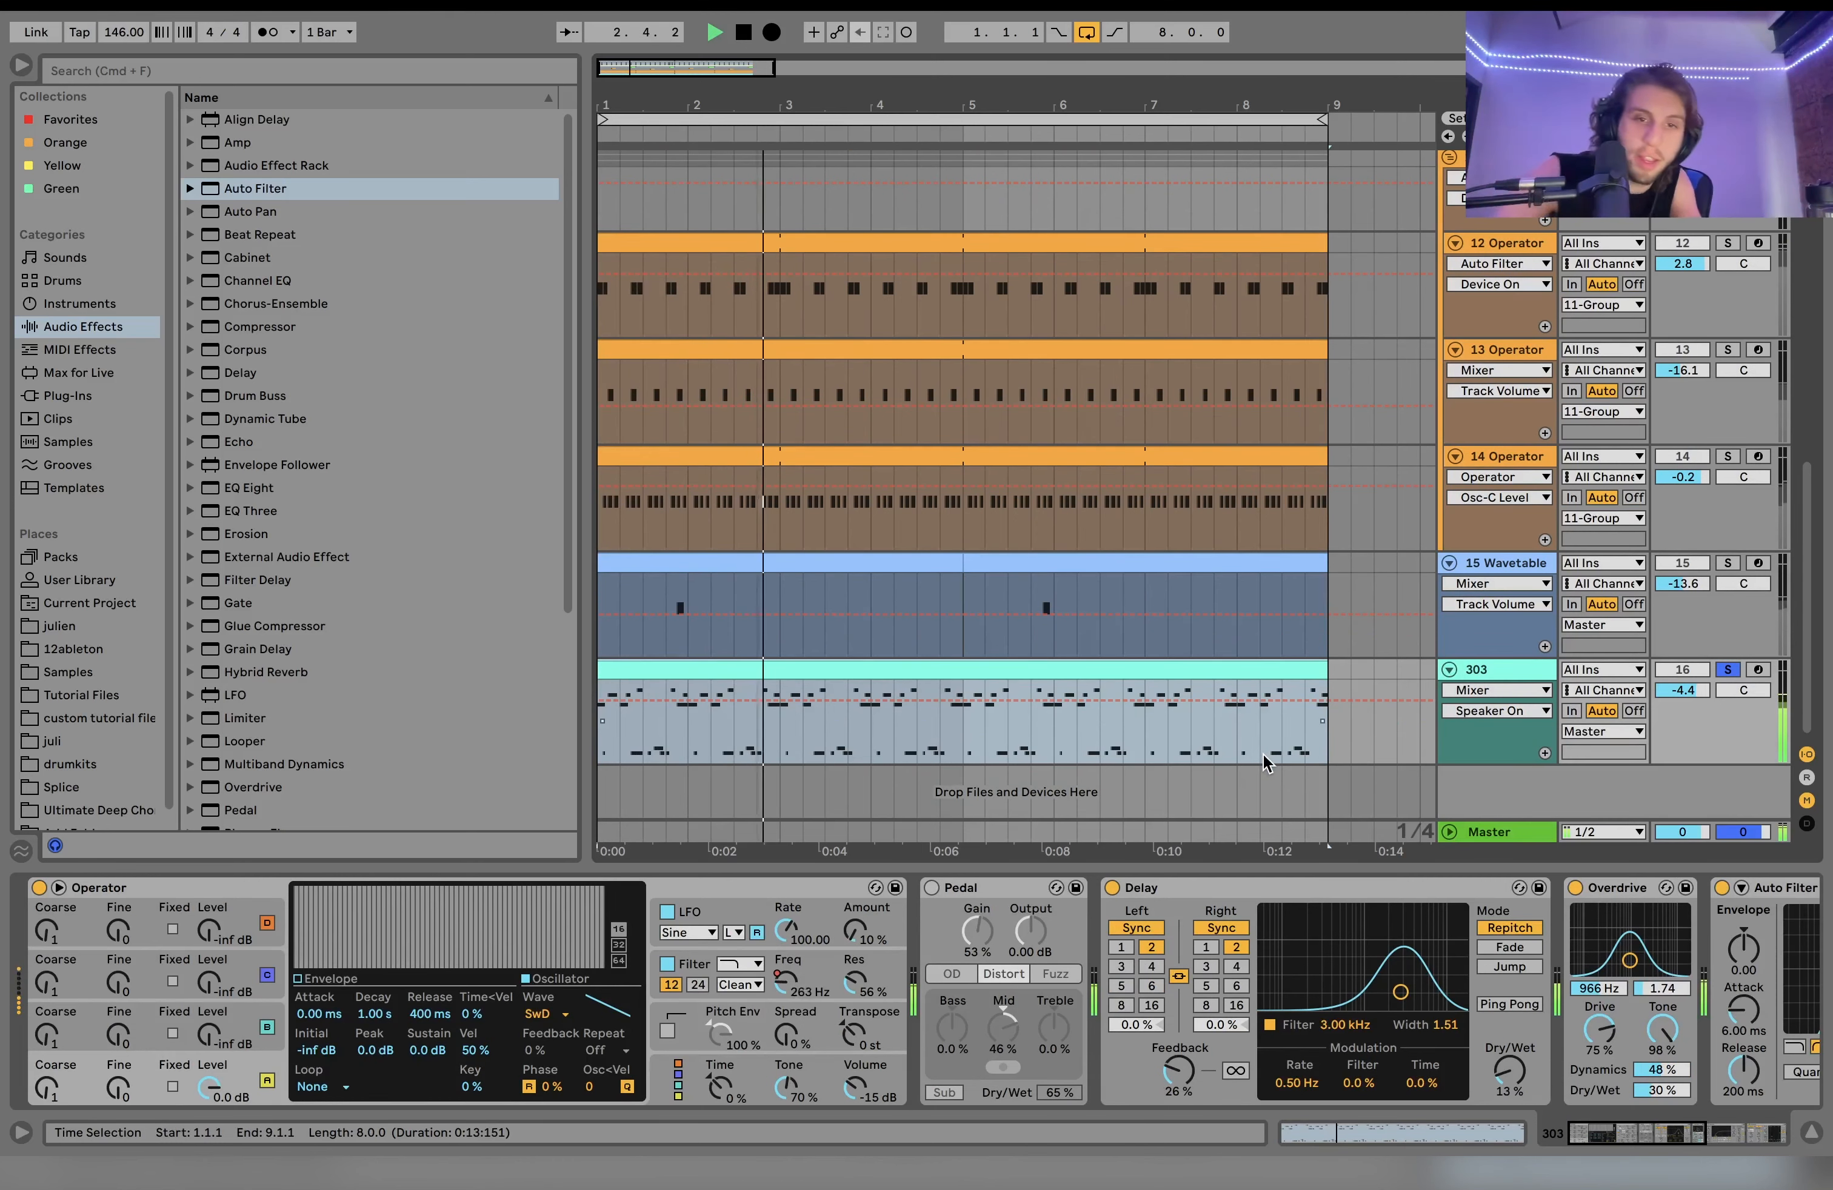
double_click(1145, 666)
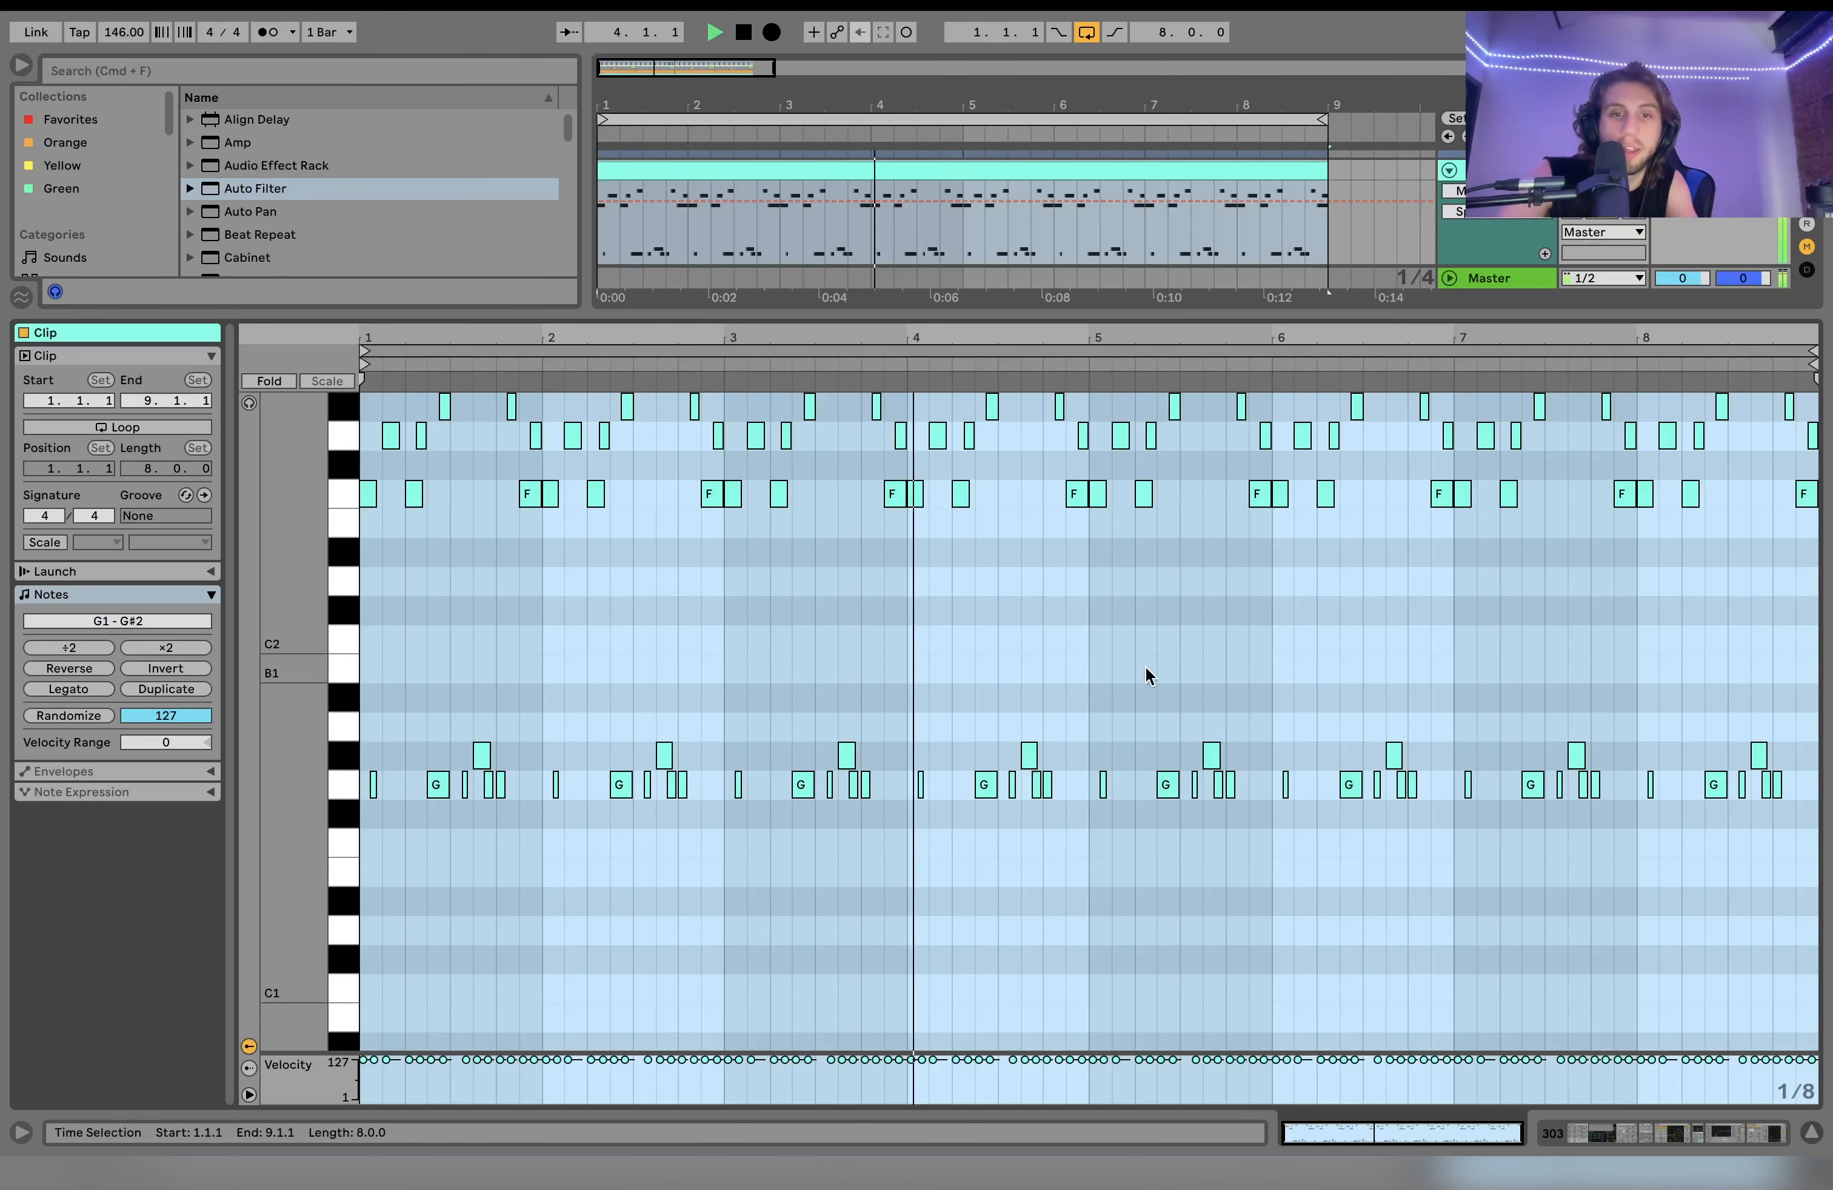
key("space")
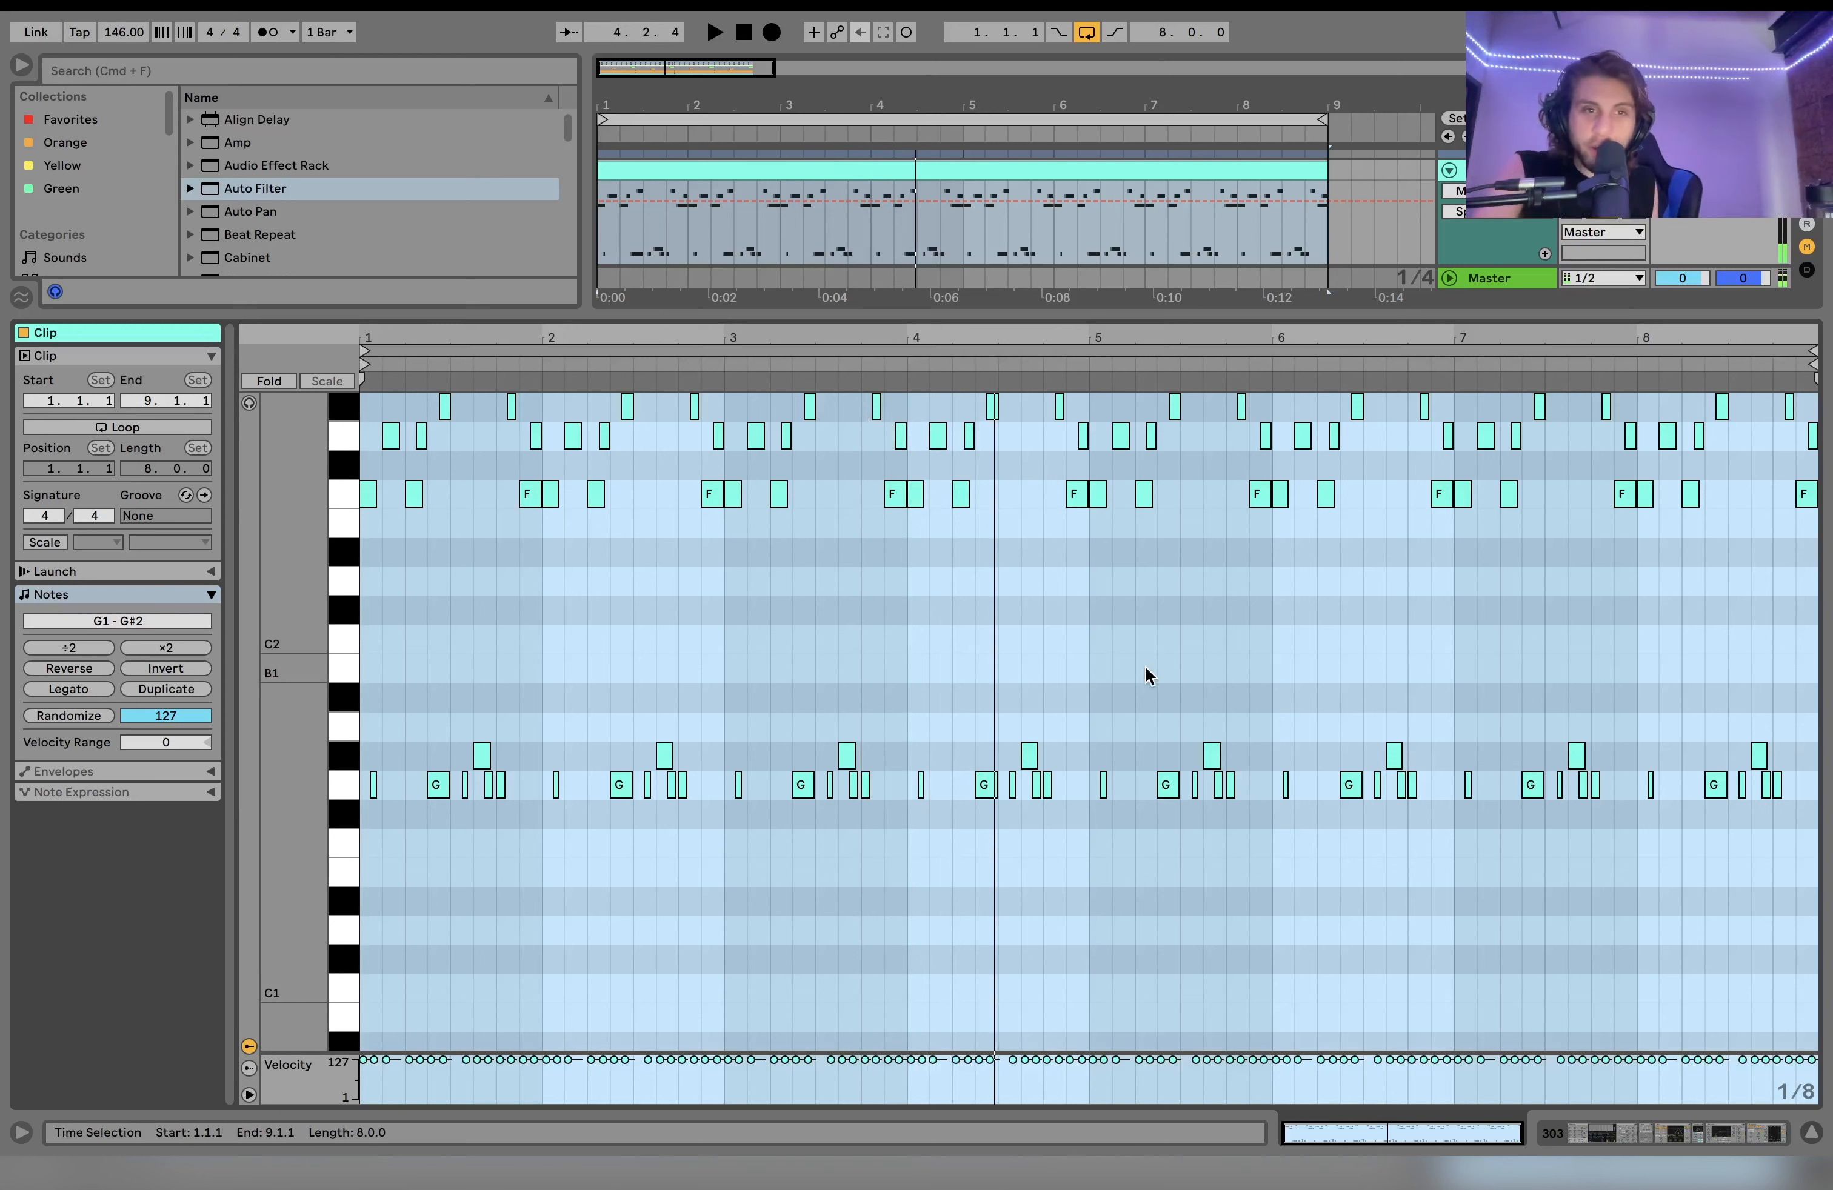
Step: Fold the 303 clip's piano roll to its used notes and audition the G2, G#2 and F2 keys
left_click(267, 382)
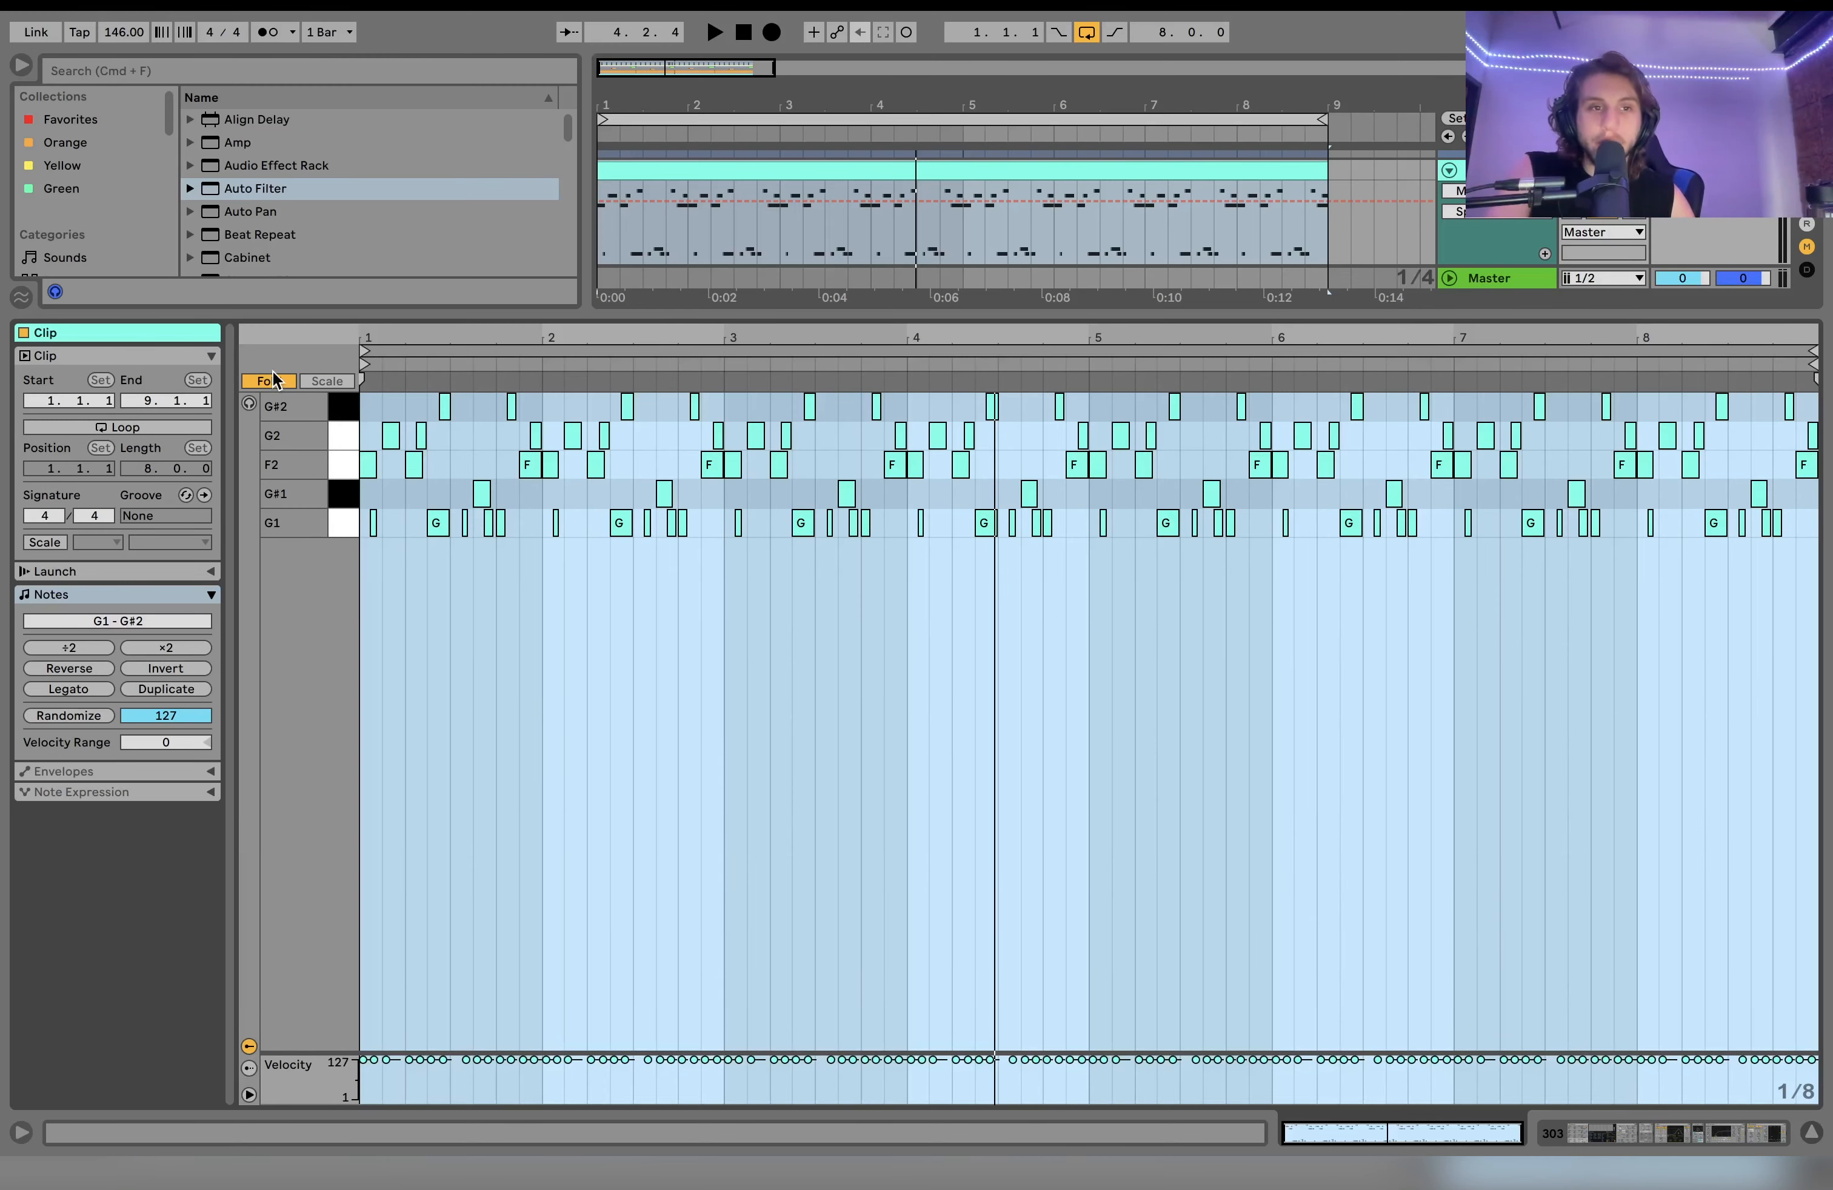
left_click(349, 442)
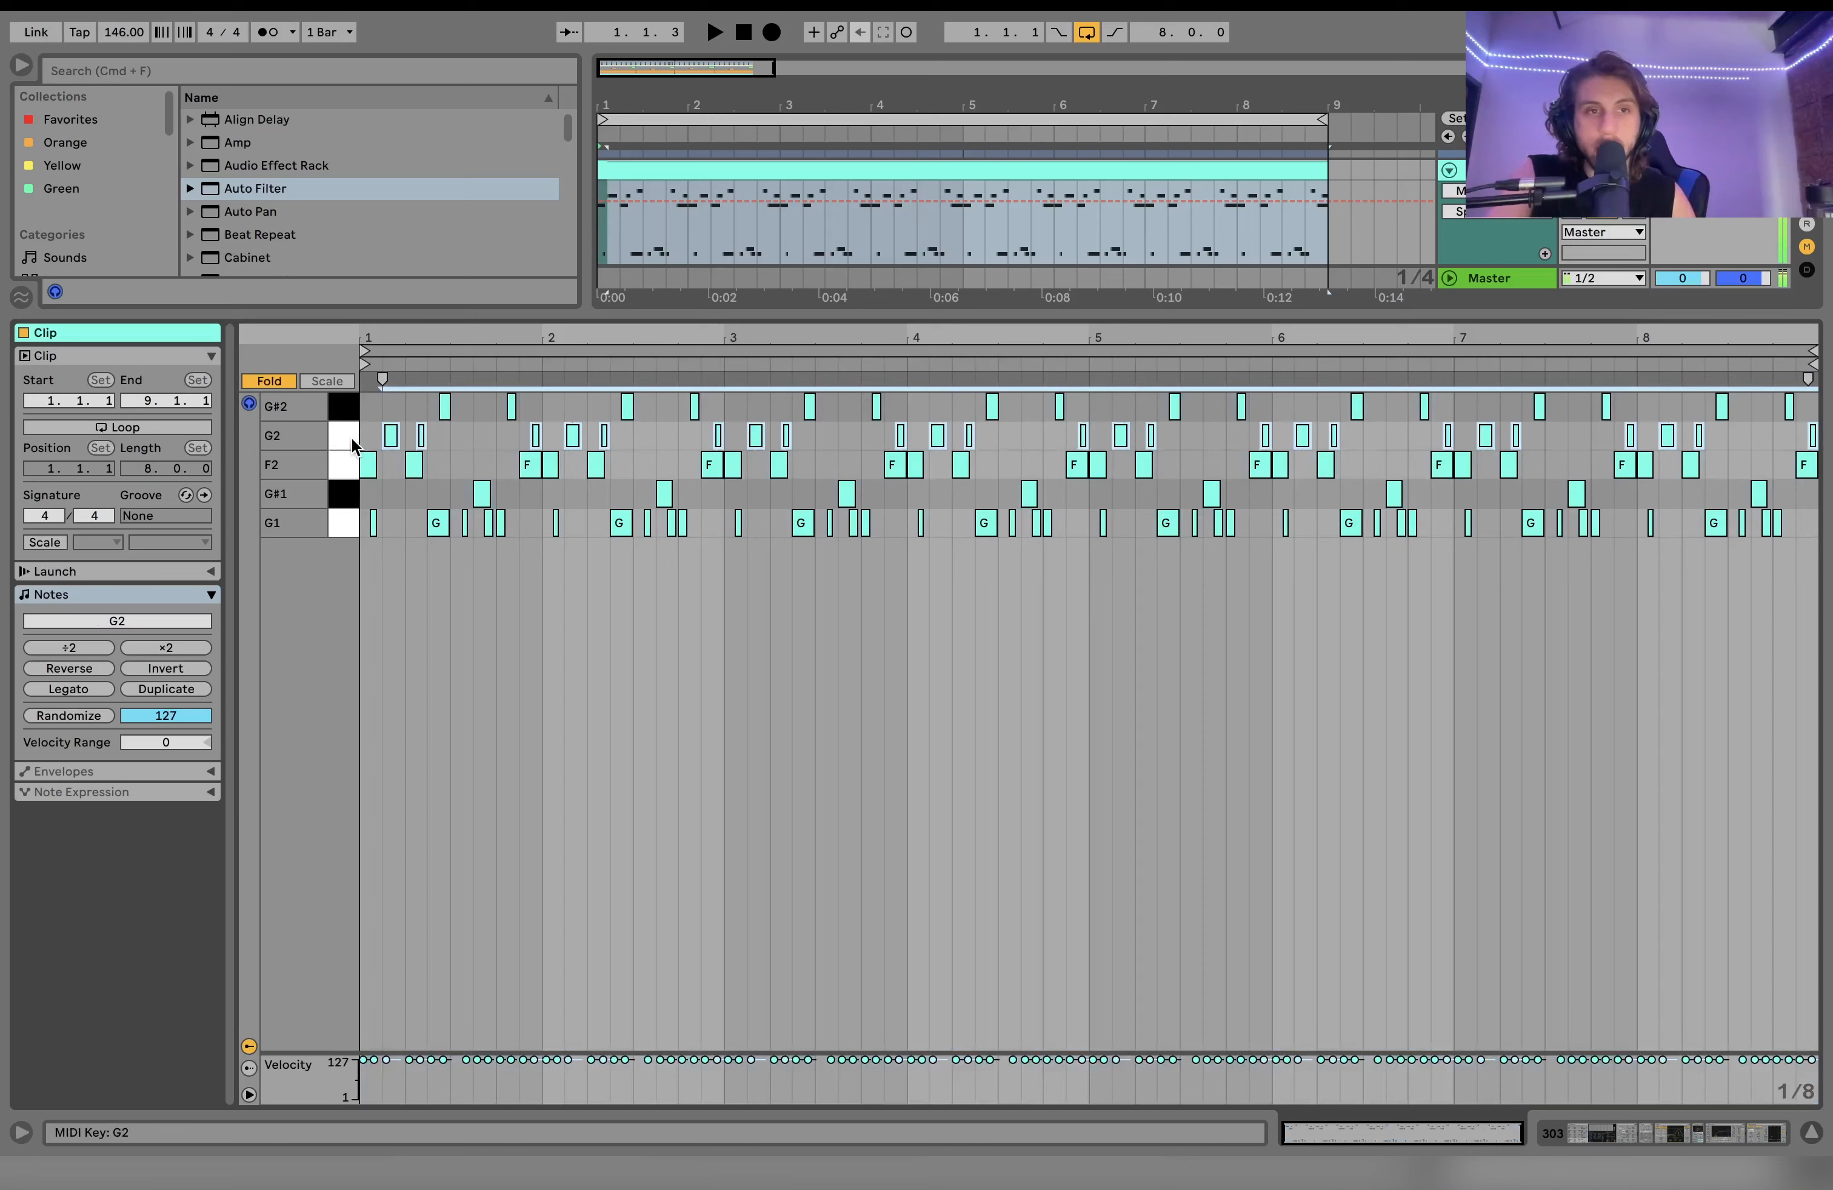
left_click(349, 410)
left_click(343, 466)
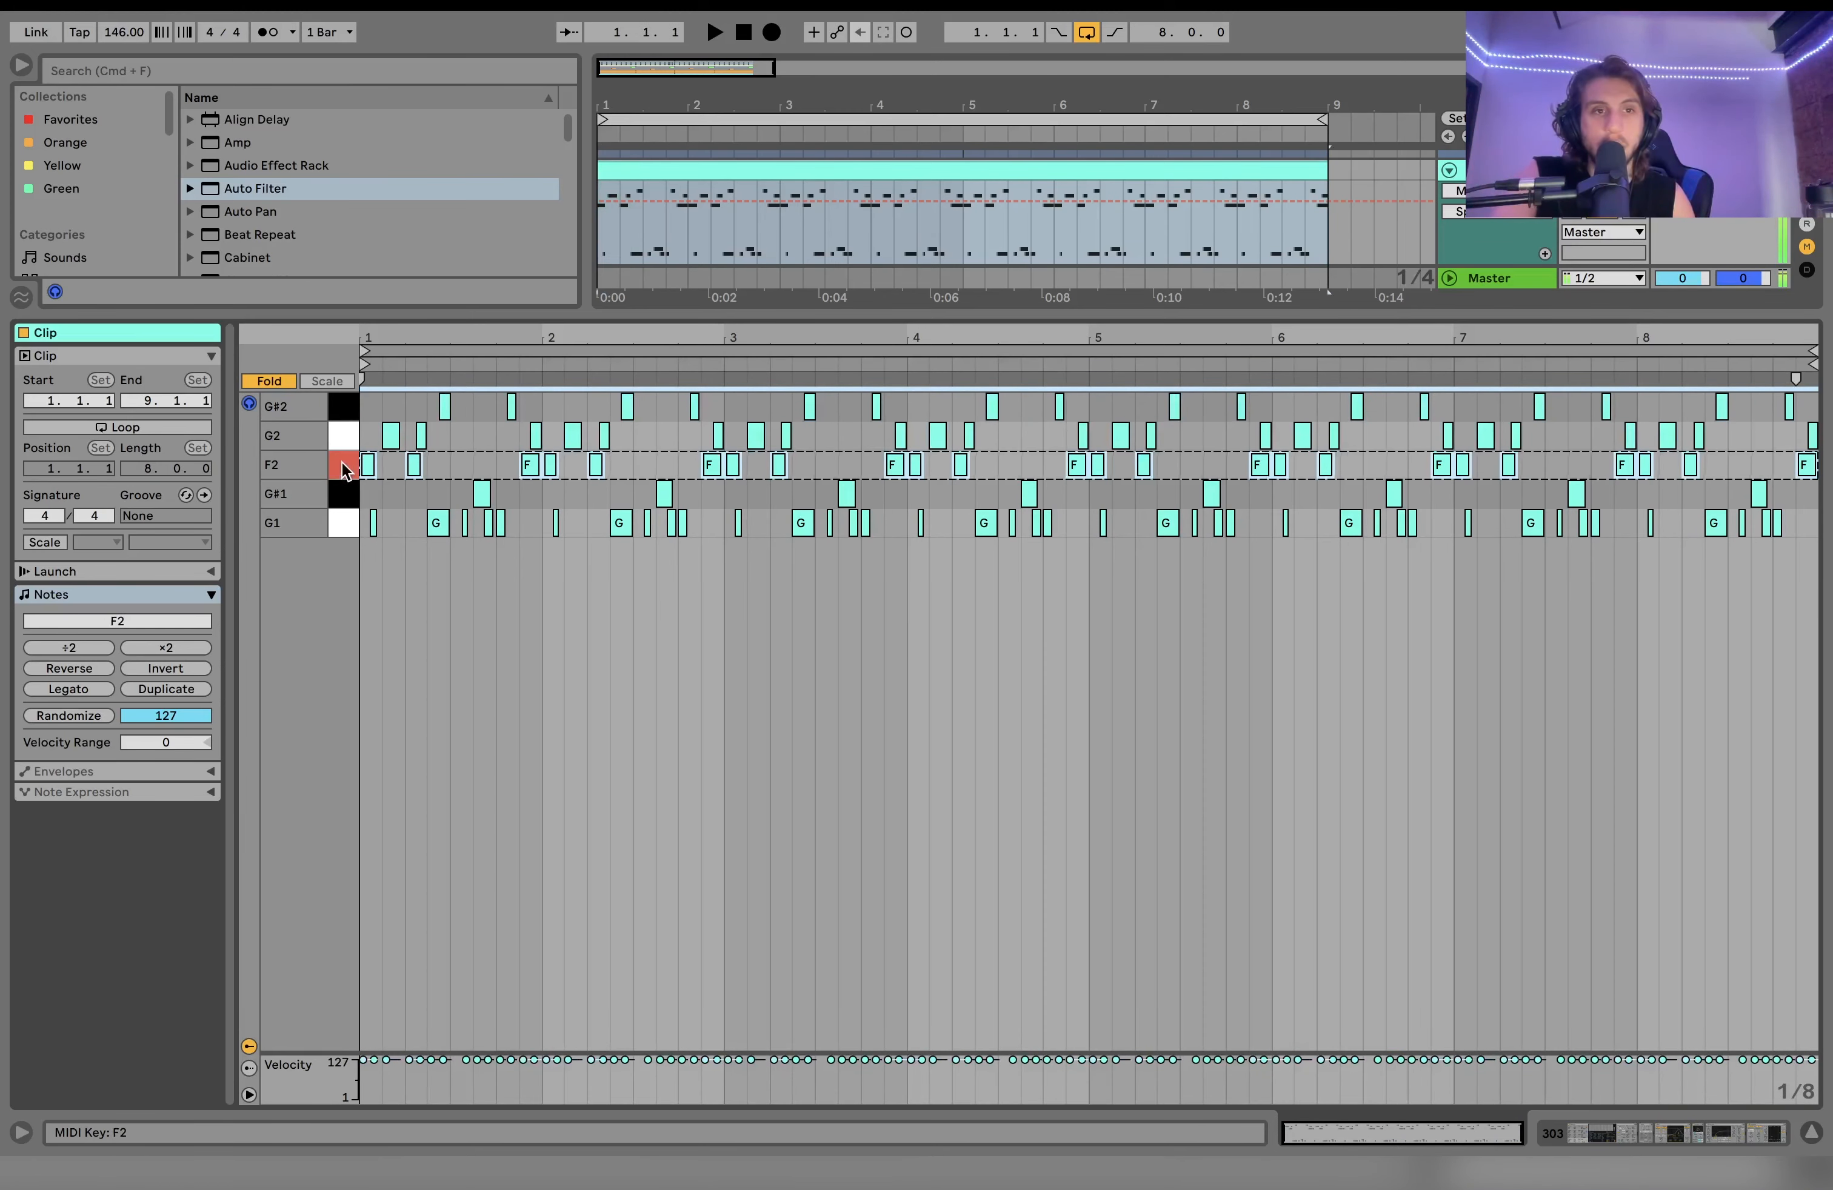
left_click(344, 441)
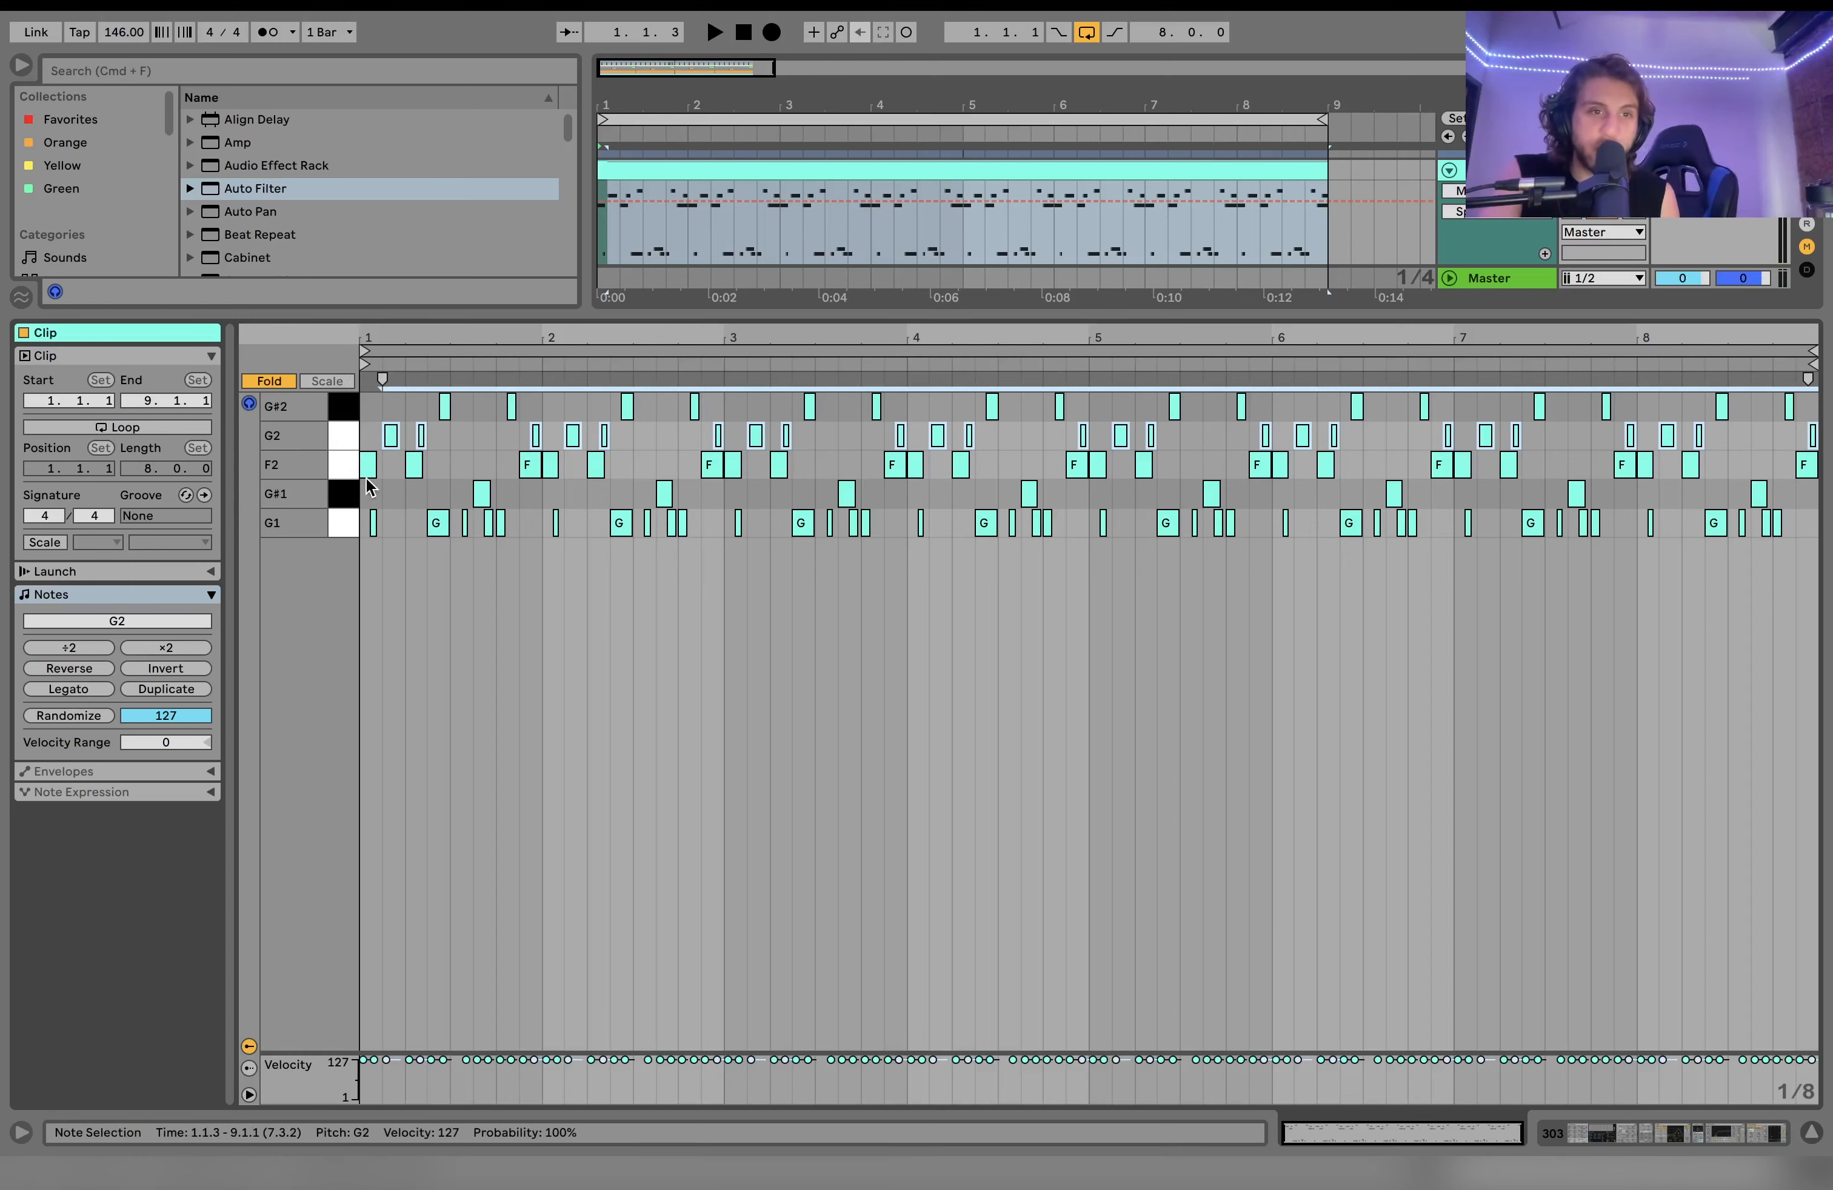
Step: Play the 303 pattern from 1.1.3, unfold the piano roll, and examine the notes in the first bars
key("space")
left_click(267, 383)
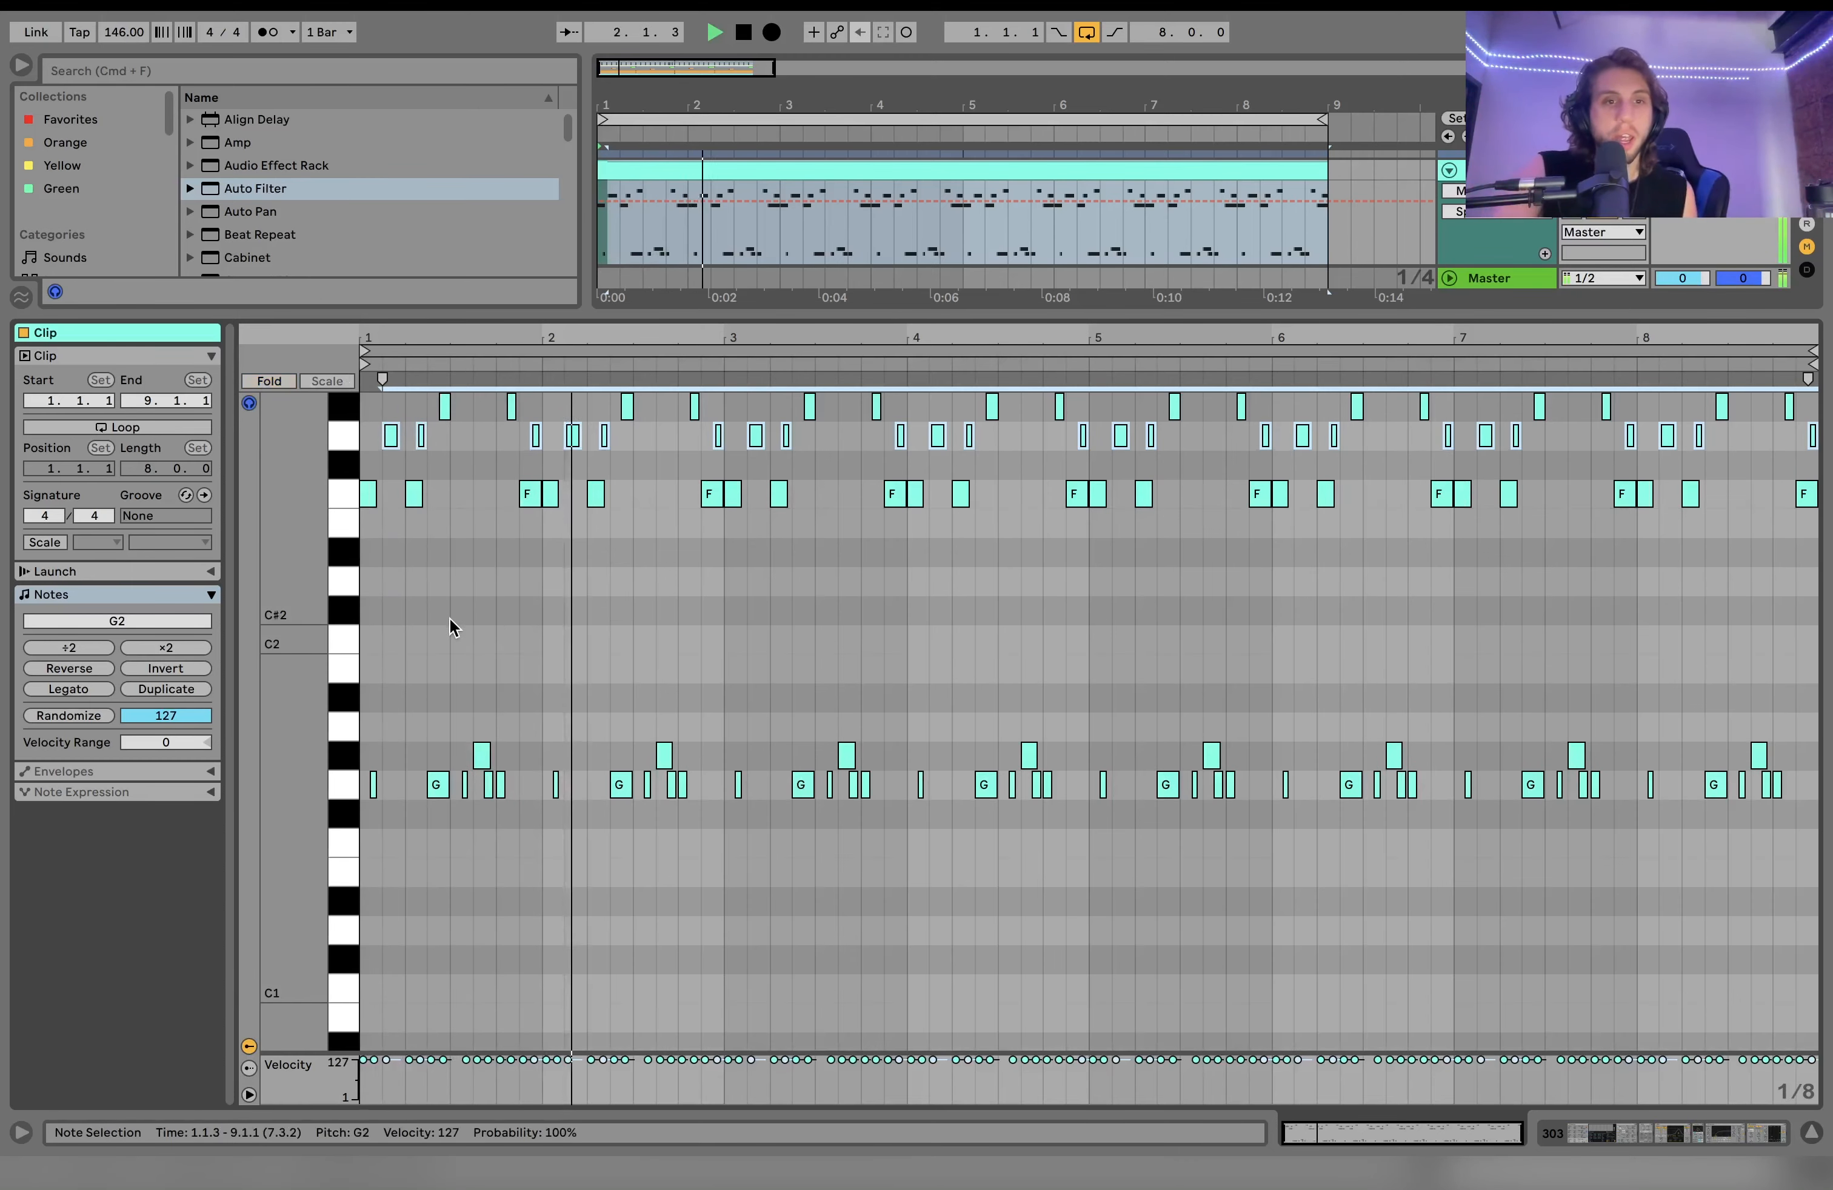
key("space")
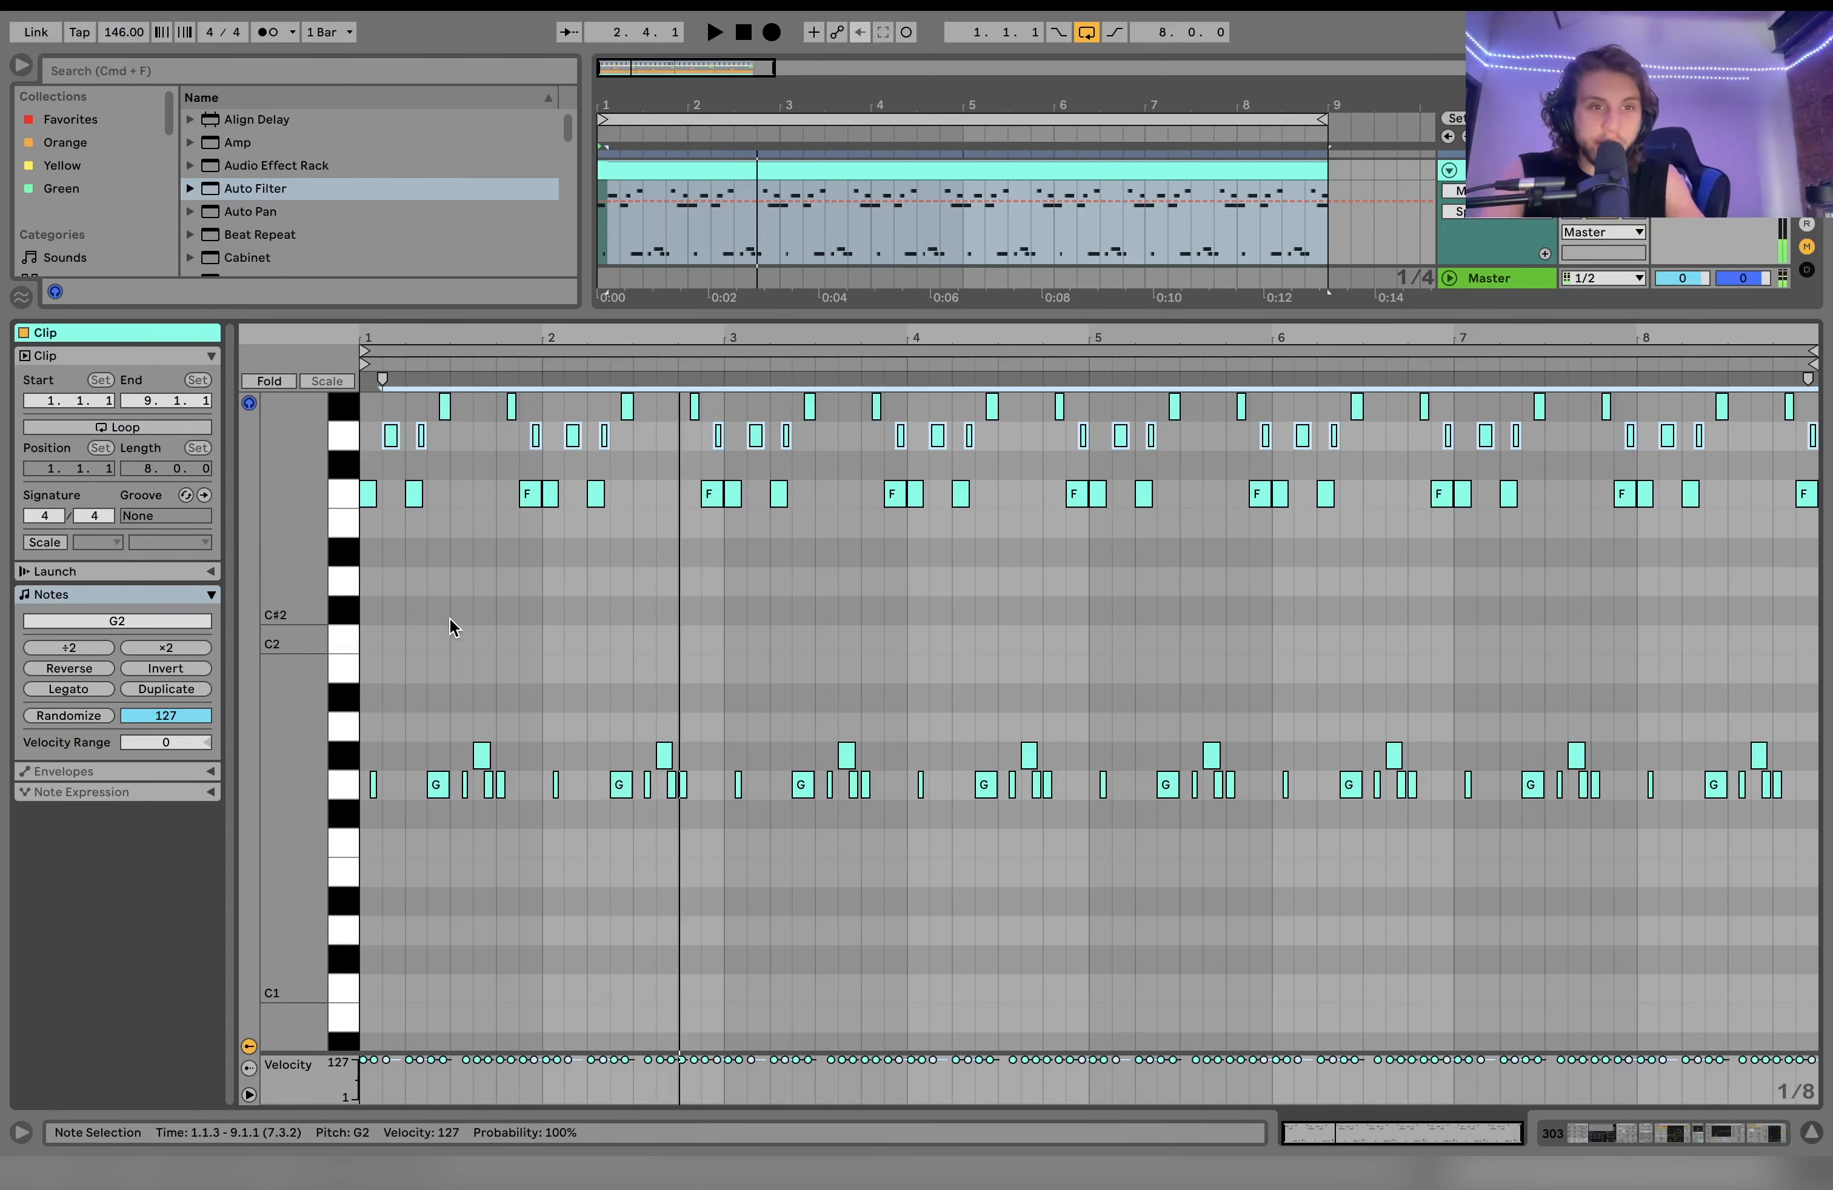
scroll(449, 618, "up", 5)
scroll(449, 619, "left", 3)
scroll(450, 618, "down", 2)
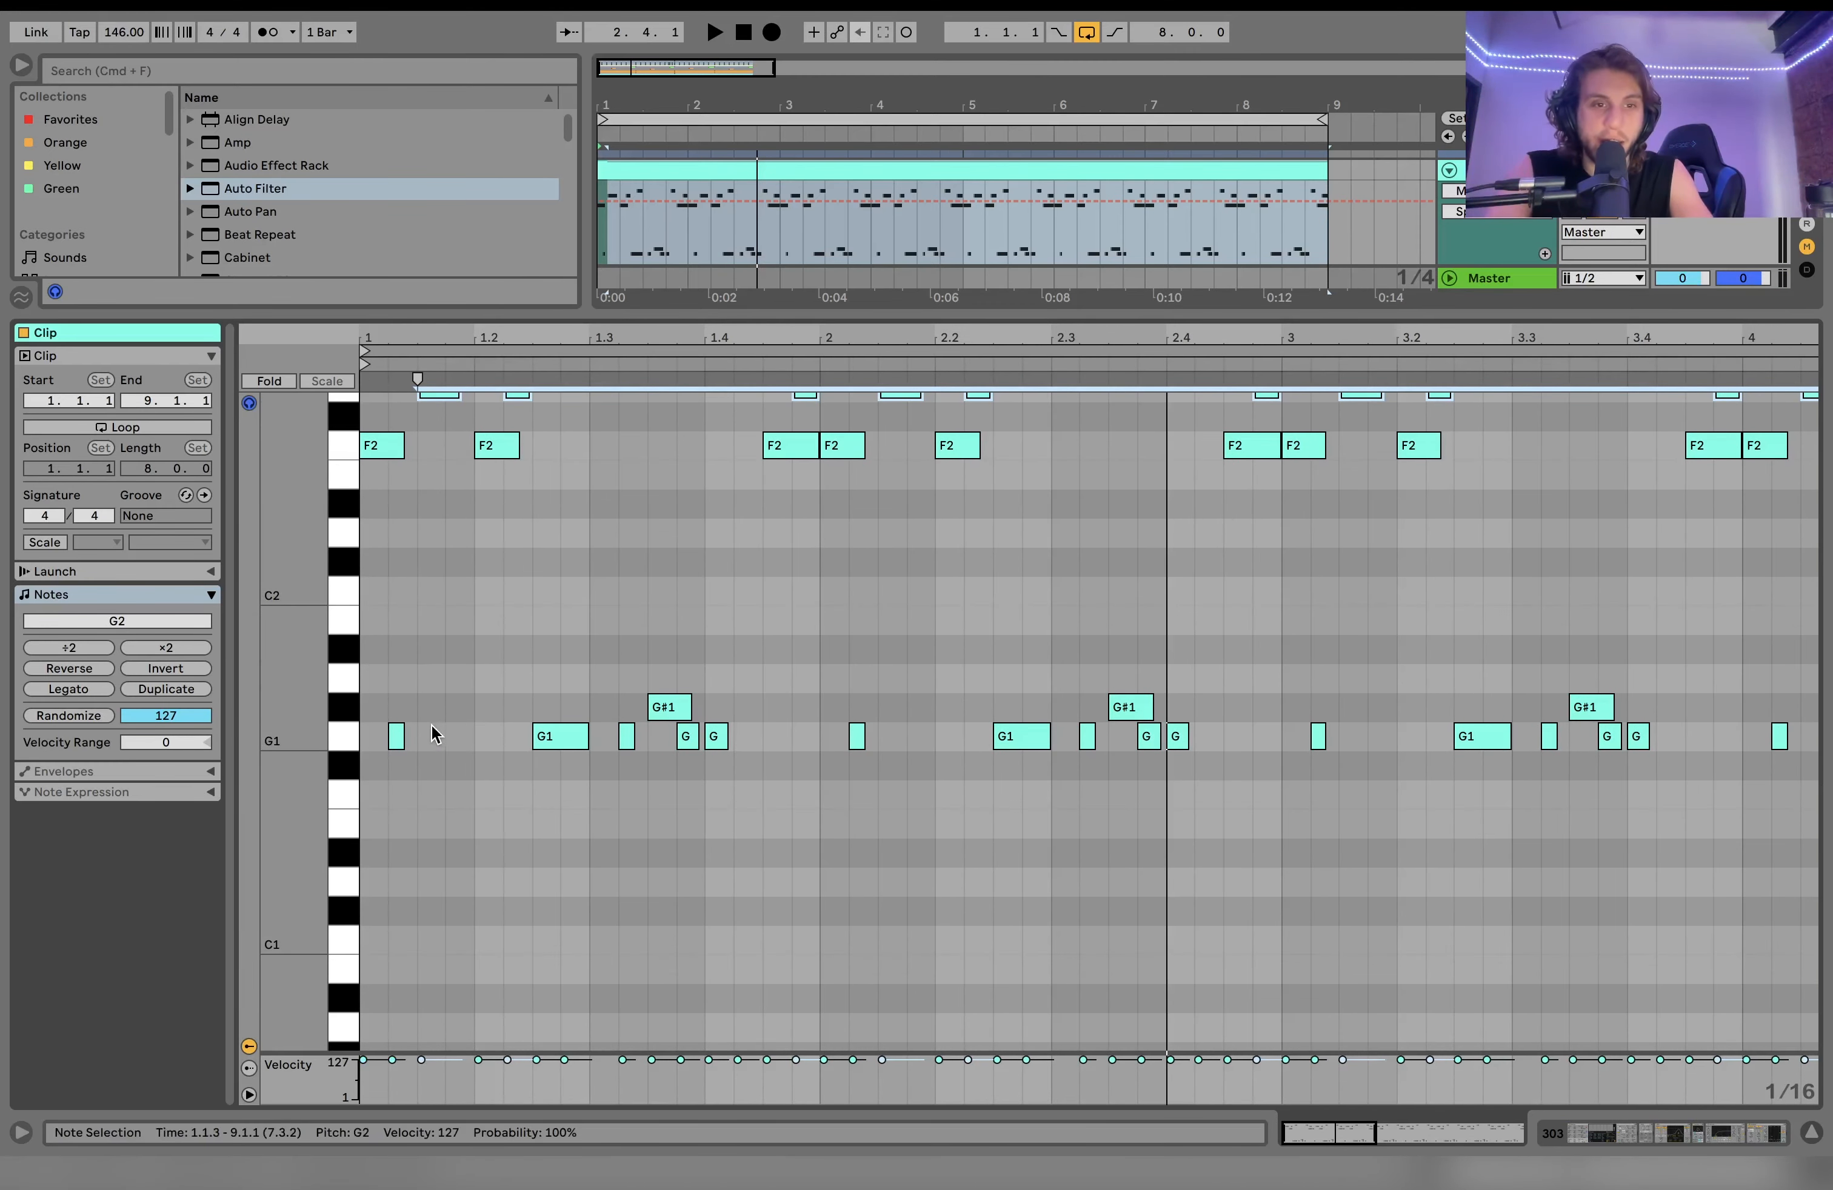
Step: Audition the opening bars of the 303 pattern in short bursts, following the low G1 and G#1 notes against the higher F2, G2 and G#2 notes
key("space")
key("space")
key("space")
key("space")
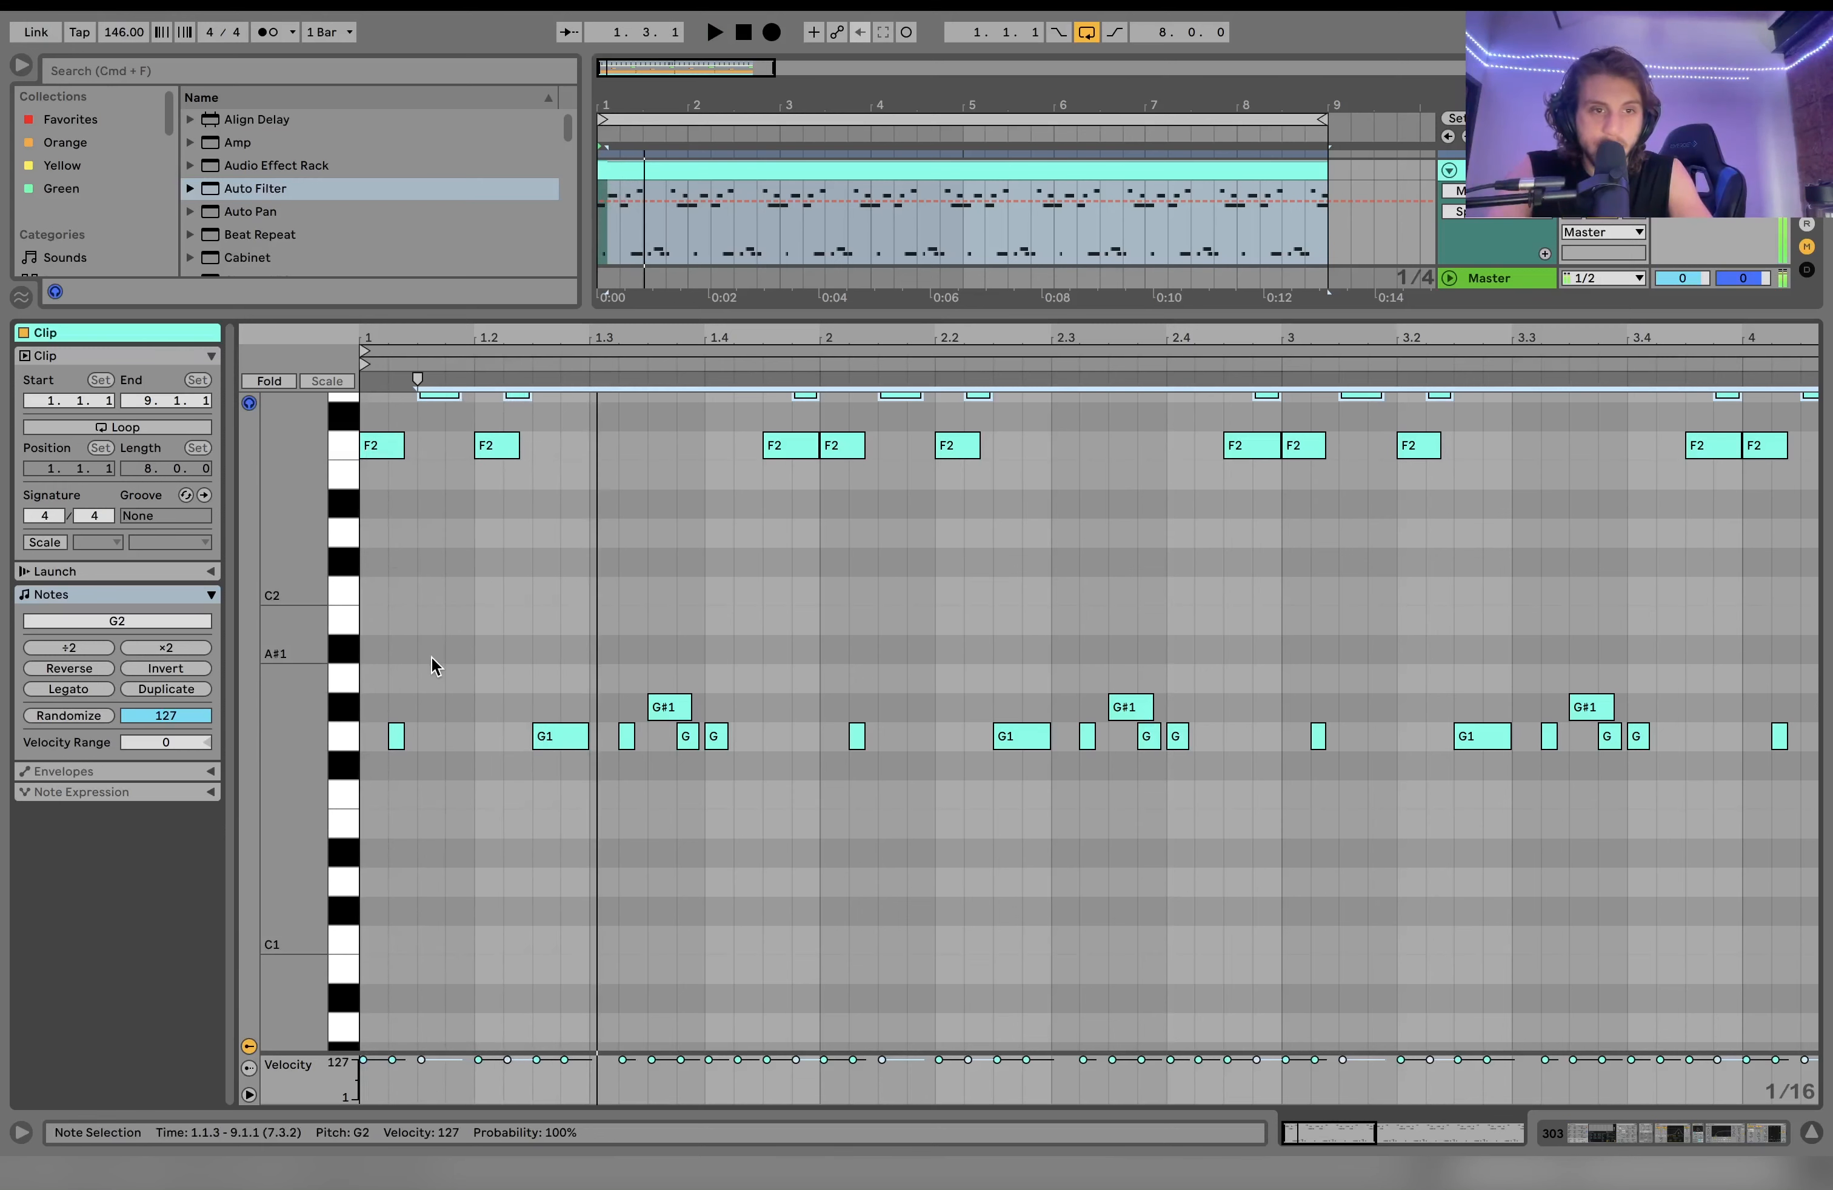
scroll(479, 657, "up", 3)
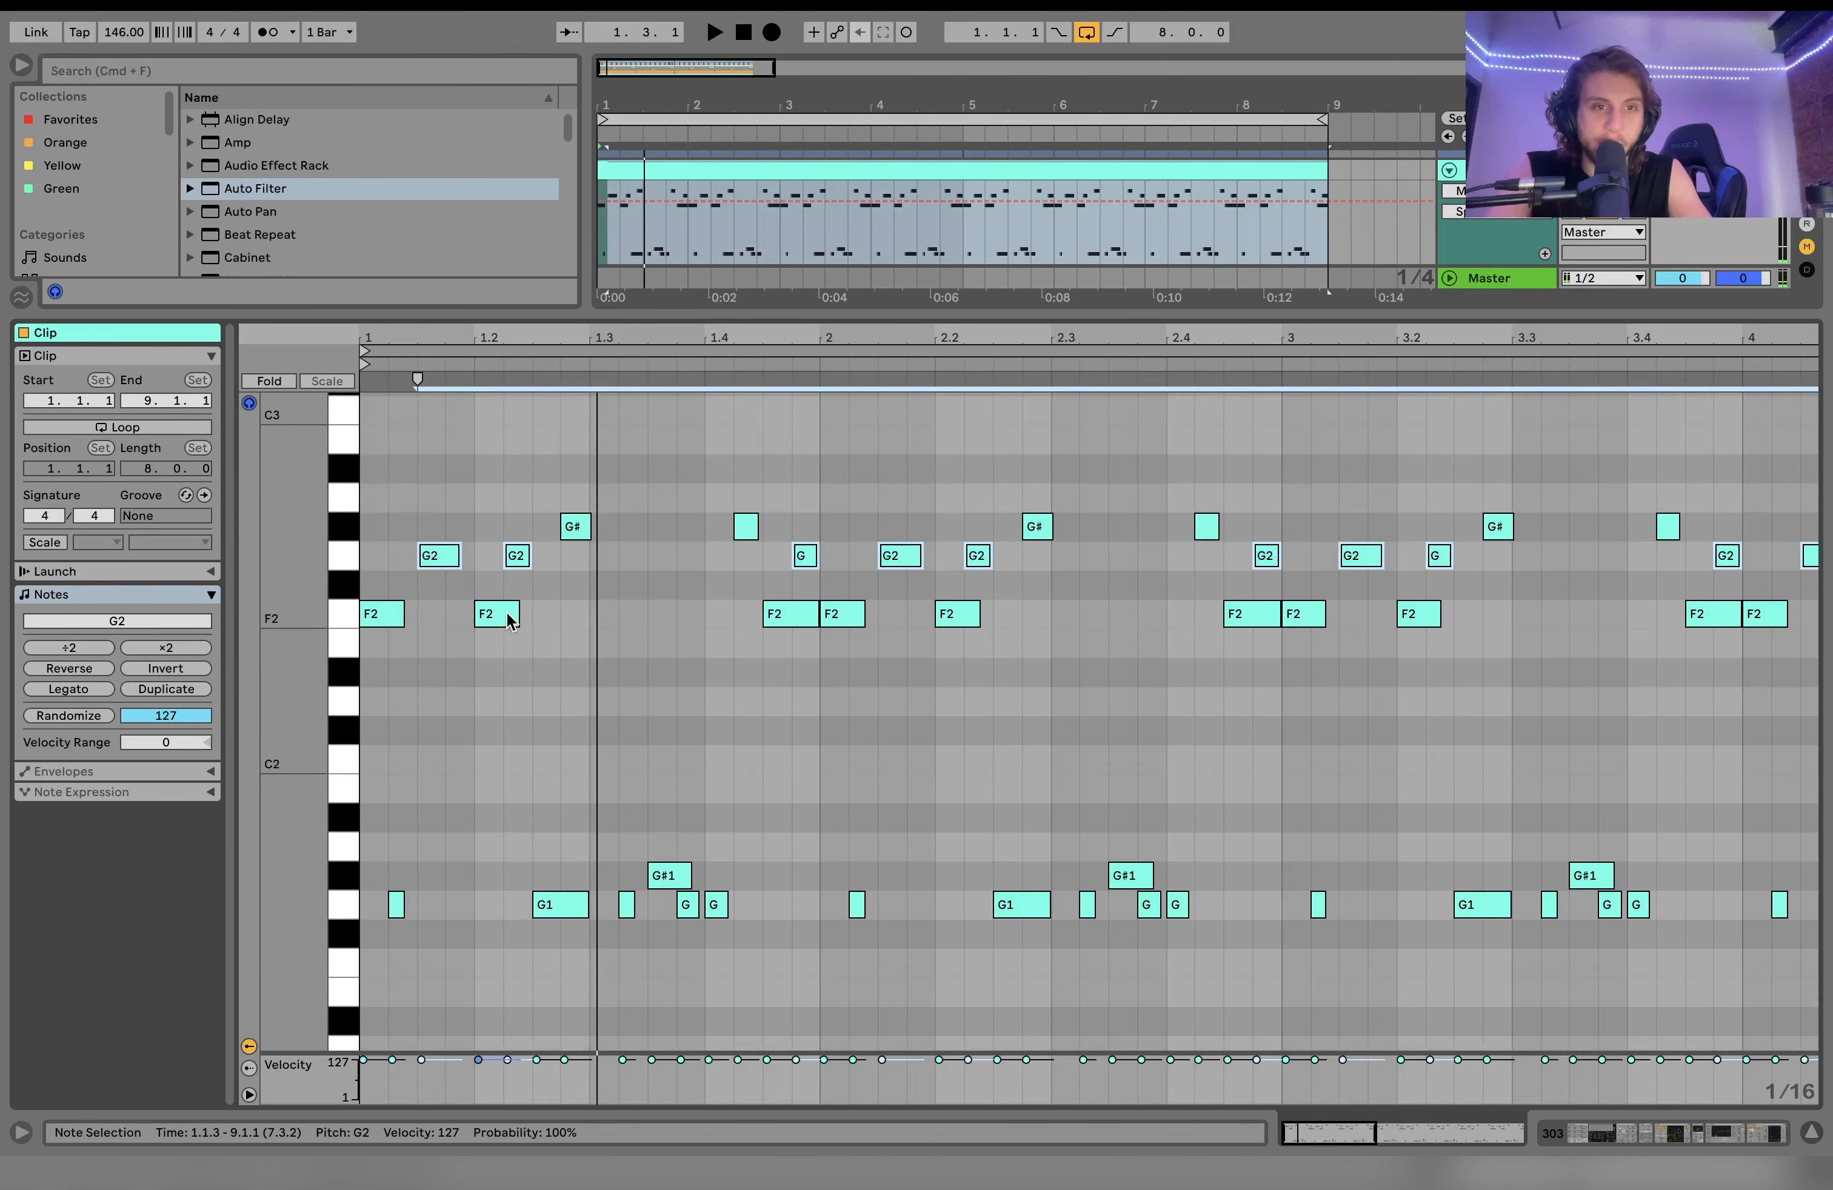
key("space")
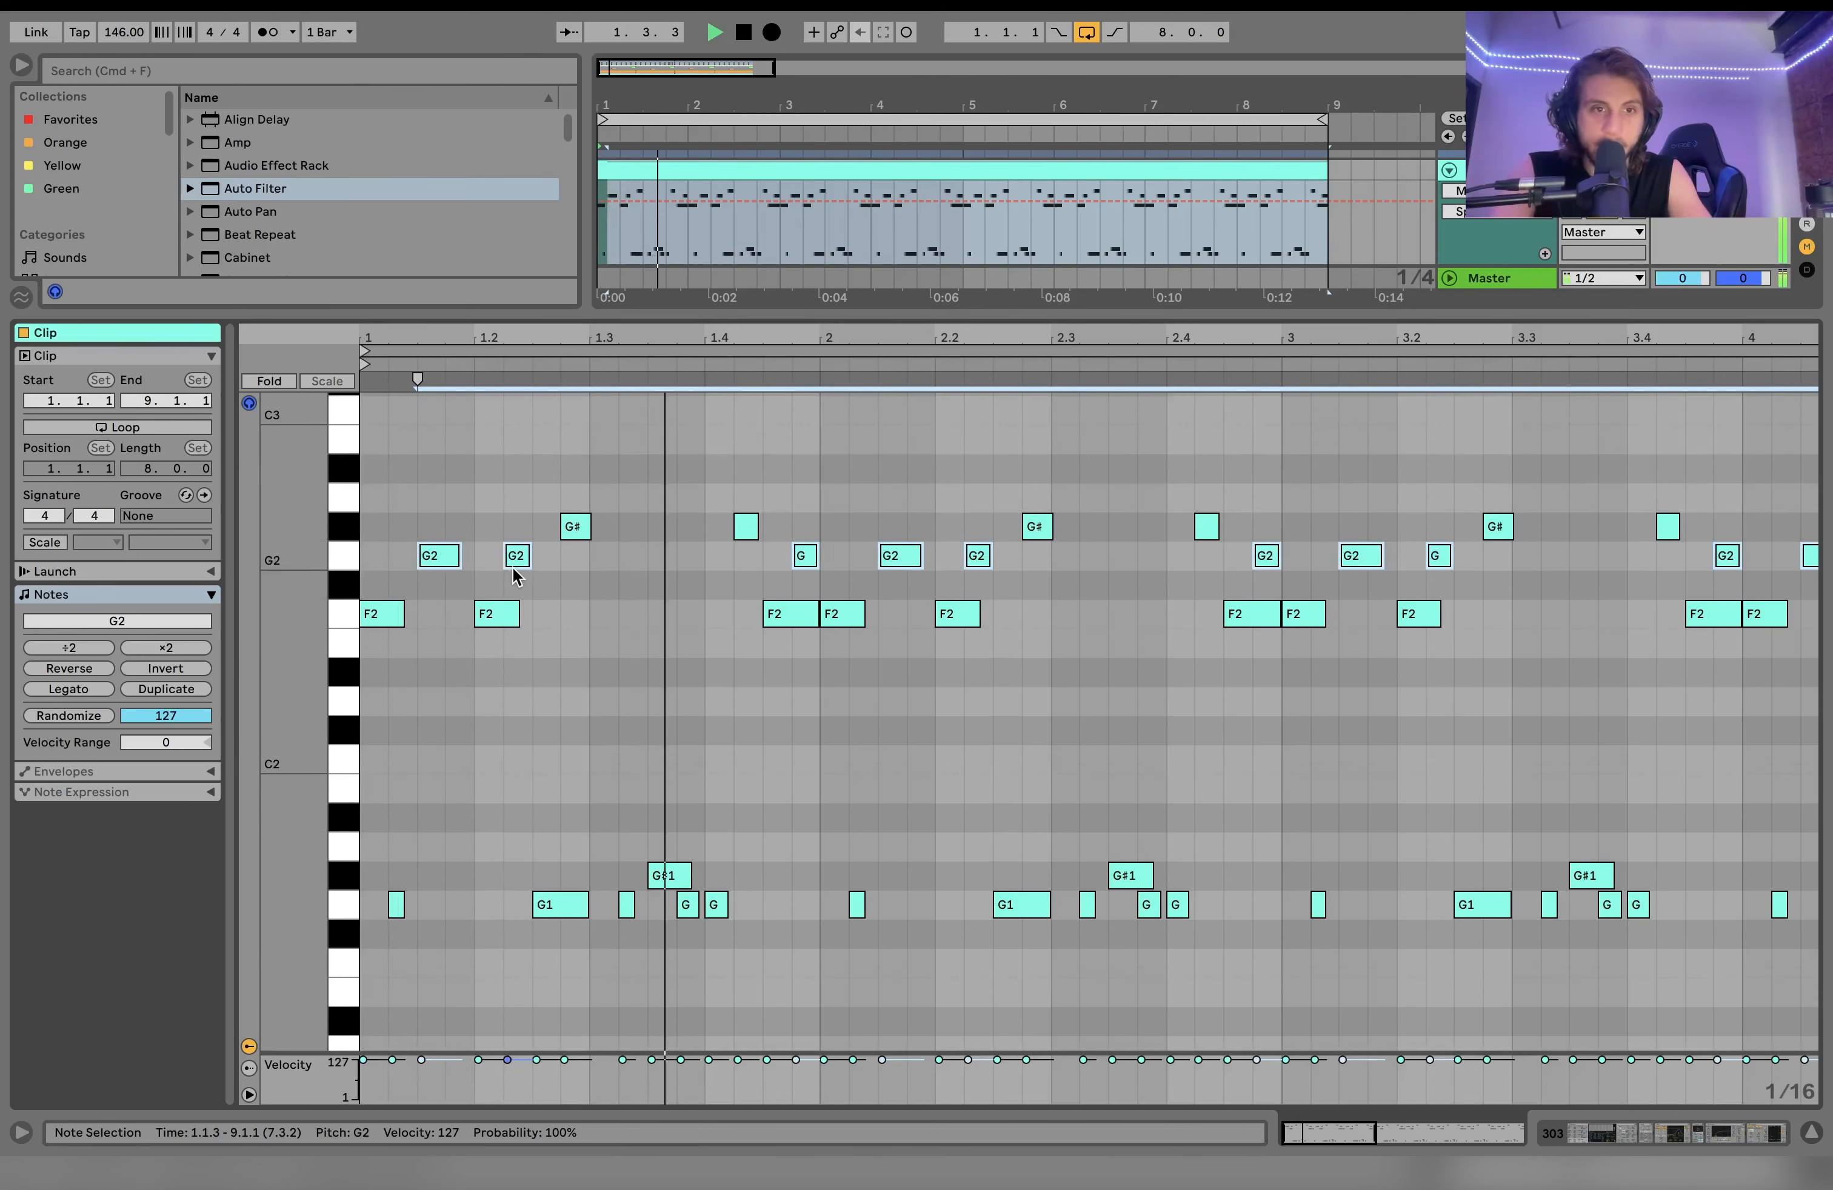
key("space")
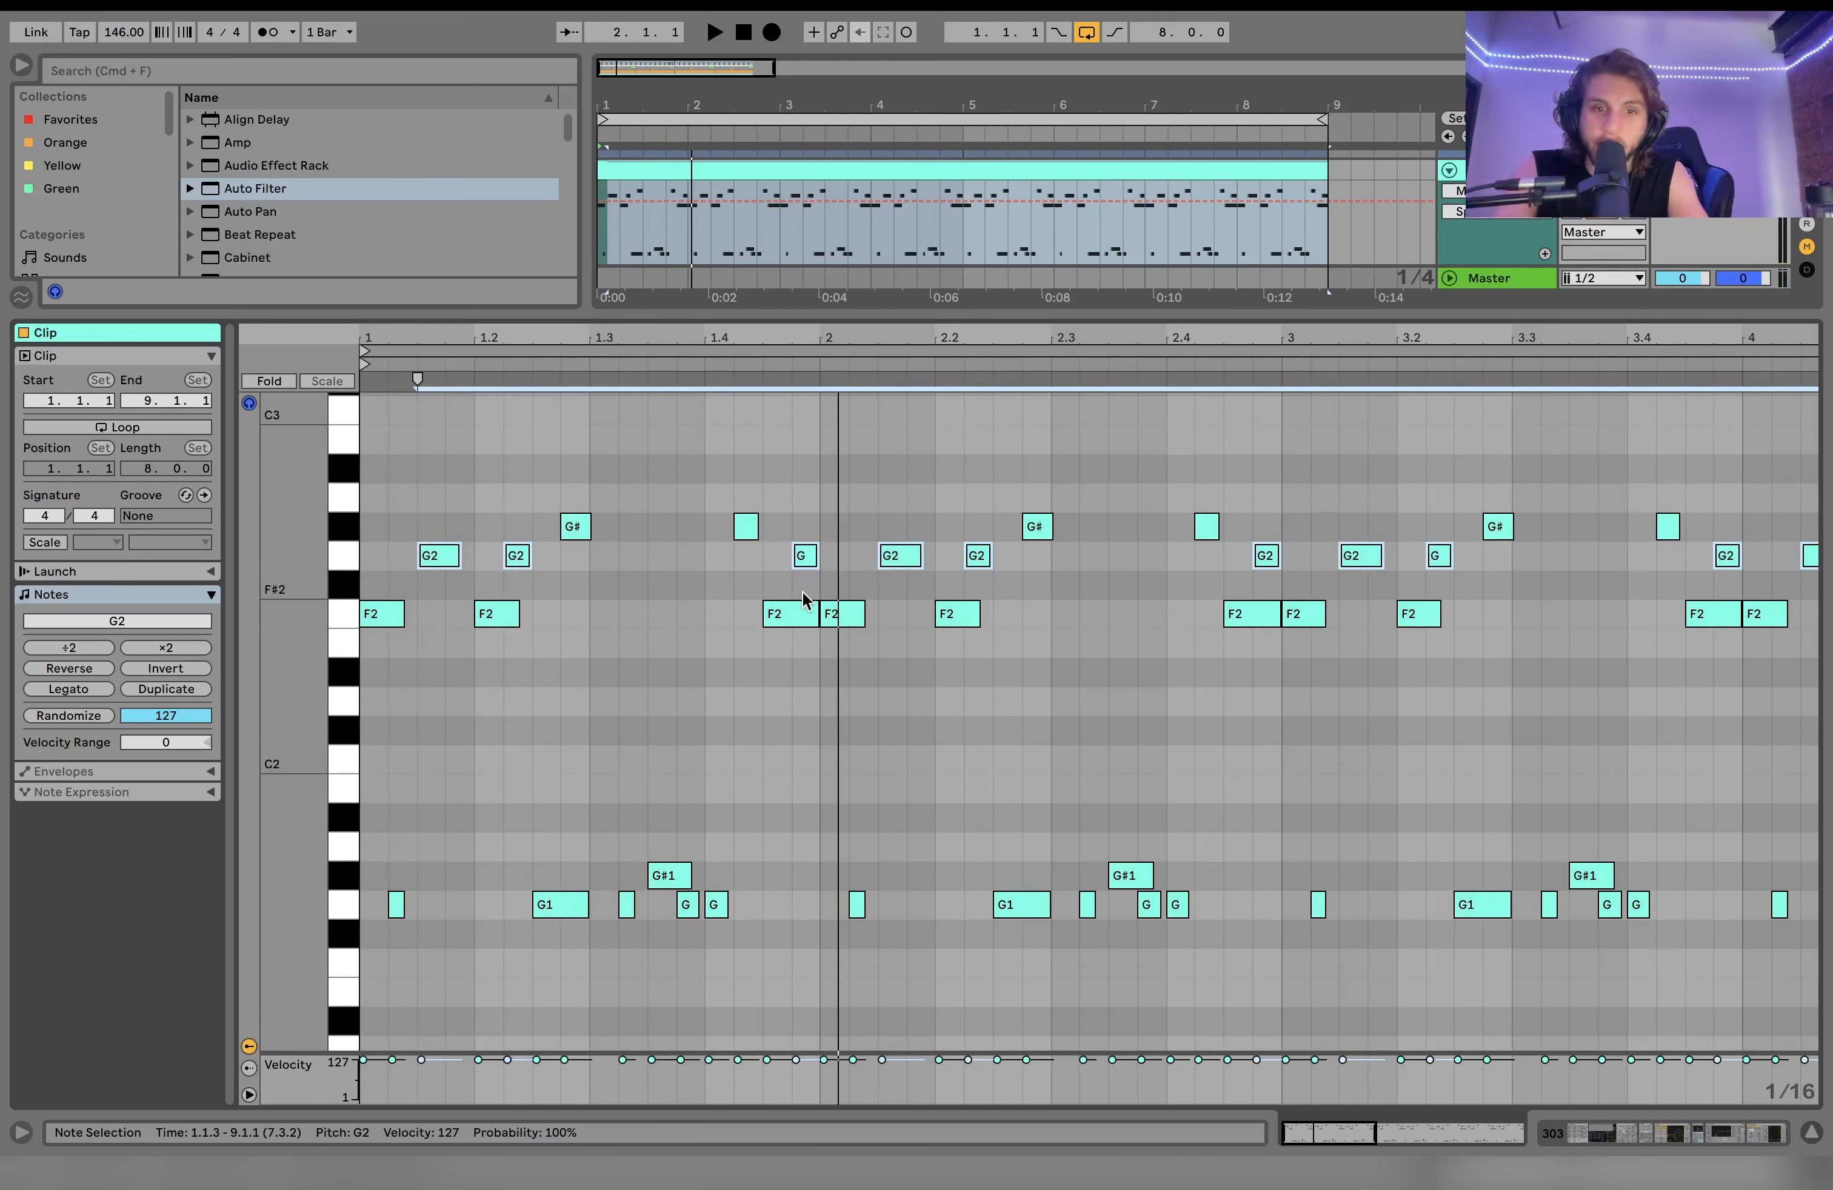
key("space")
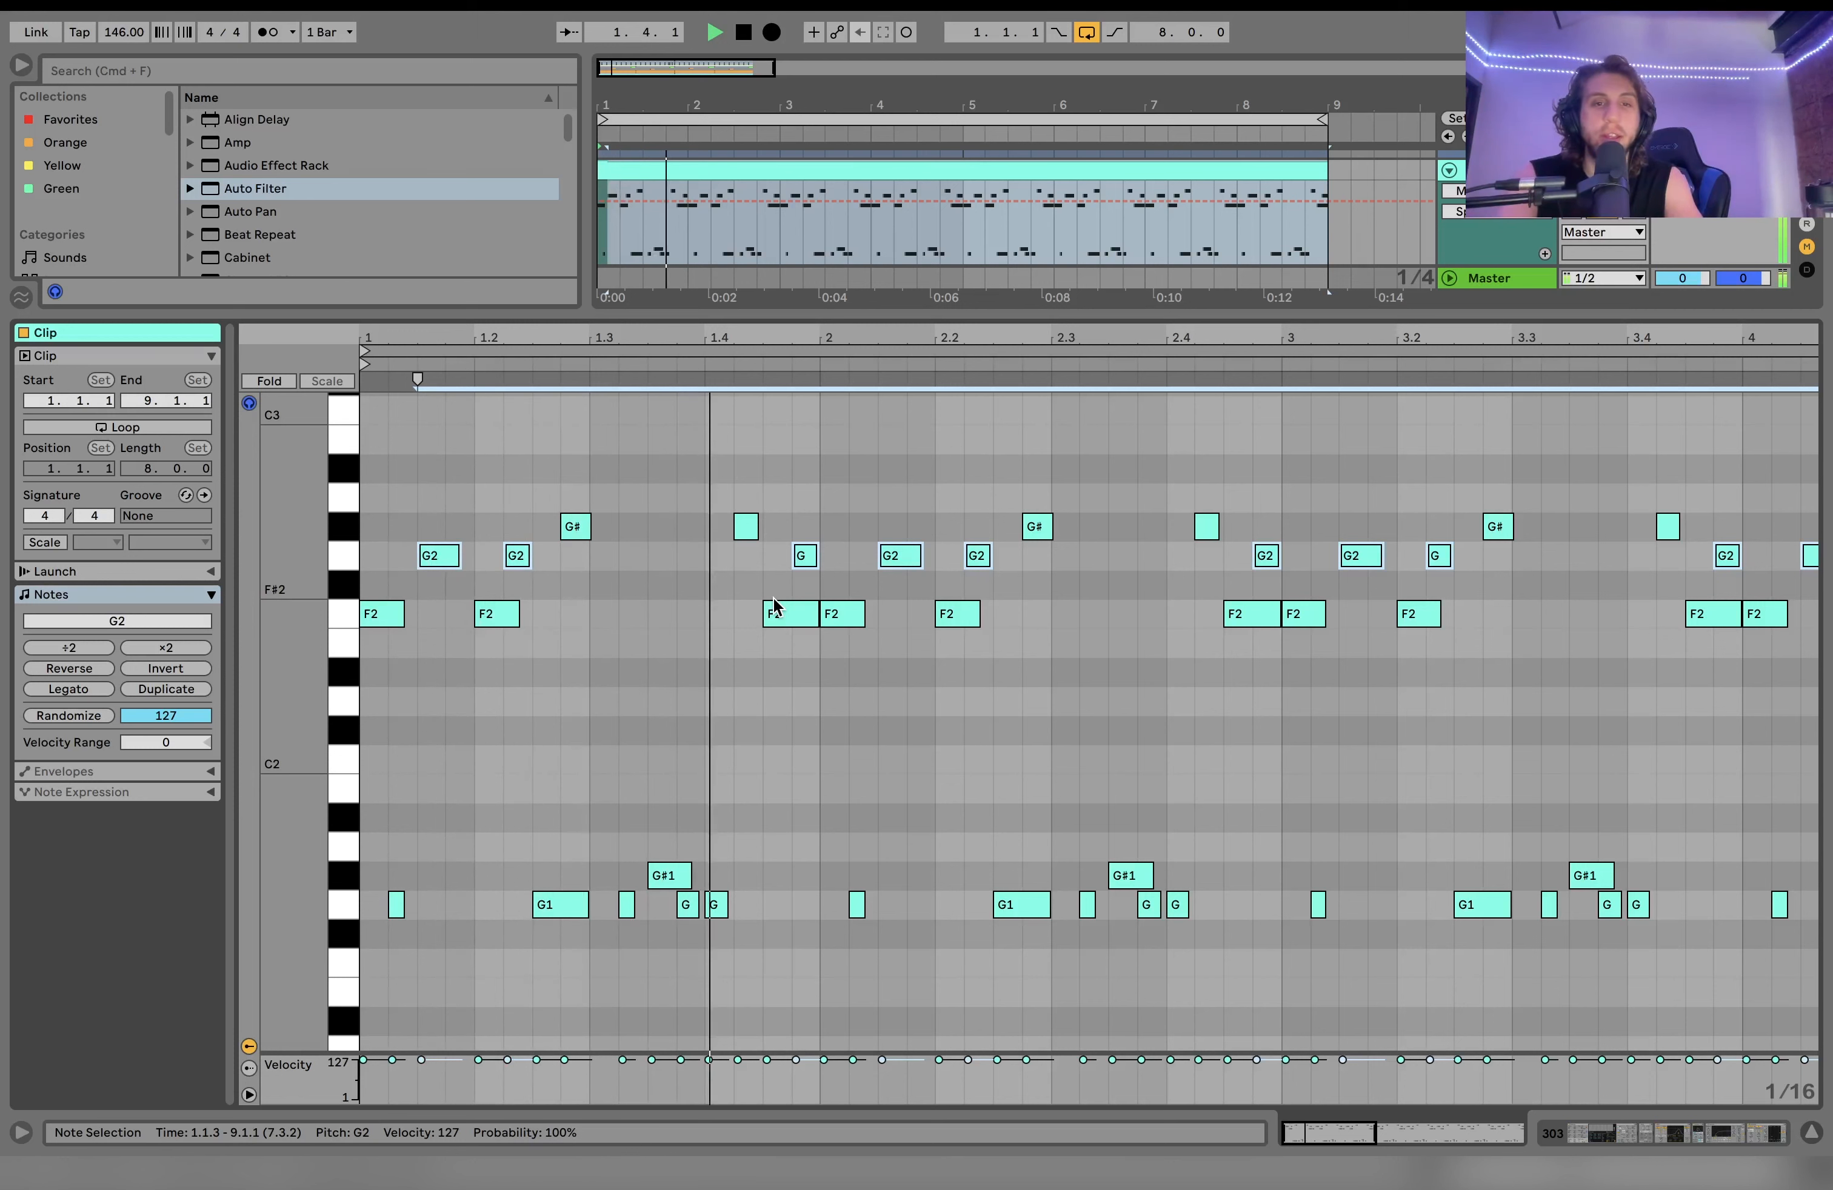
key("space")
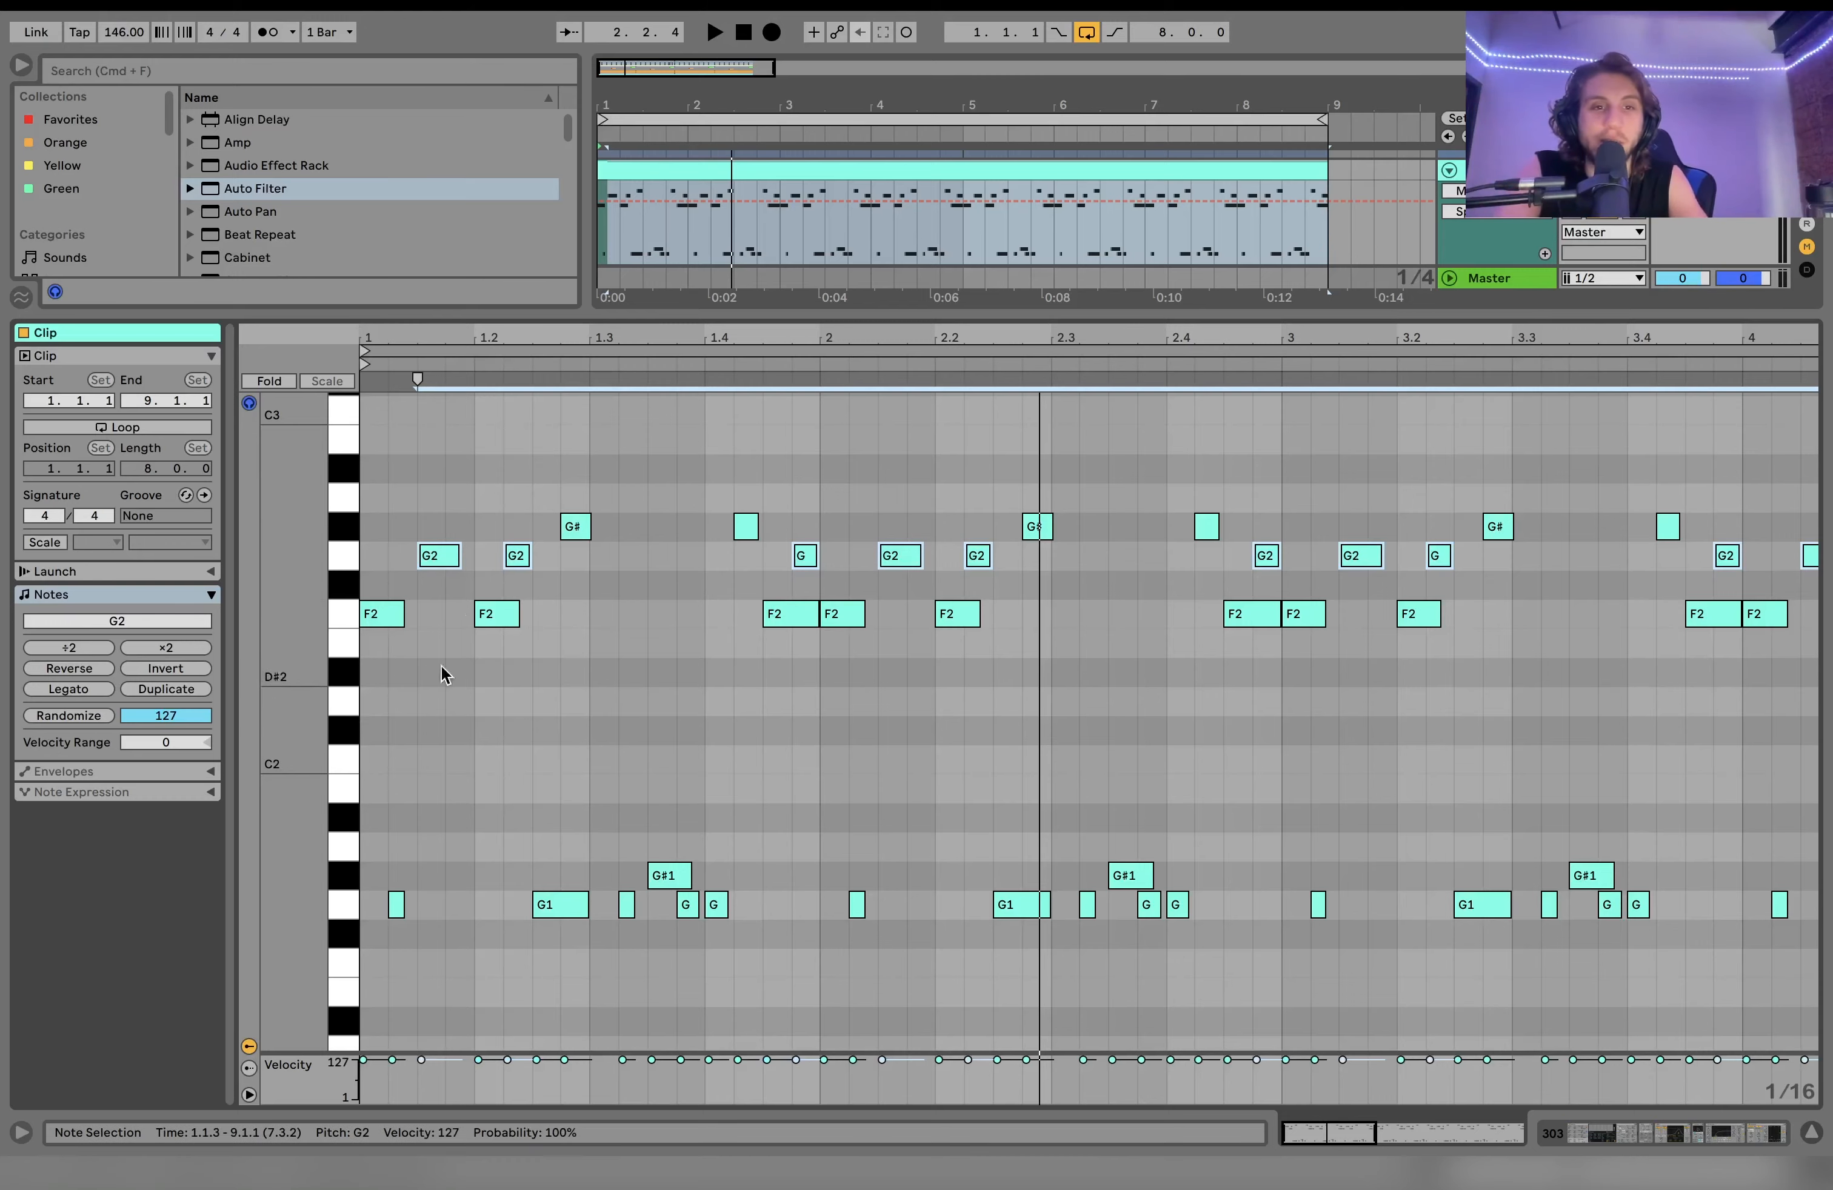
Step: Play the 303 pattern with the track's device chain shown, and delete the disabled Pedal effect
key("space")
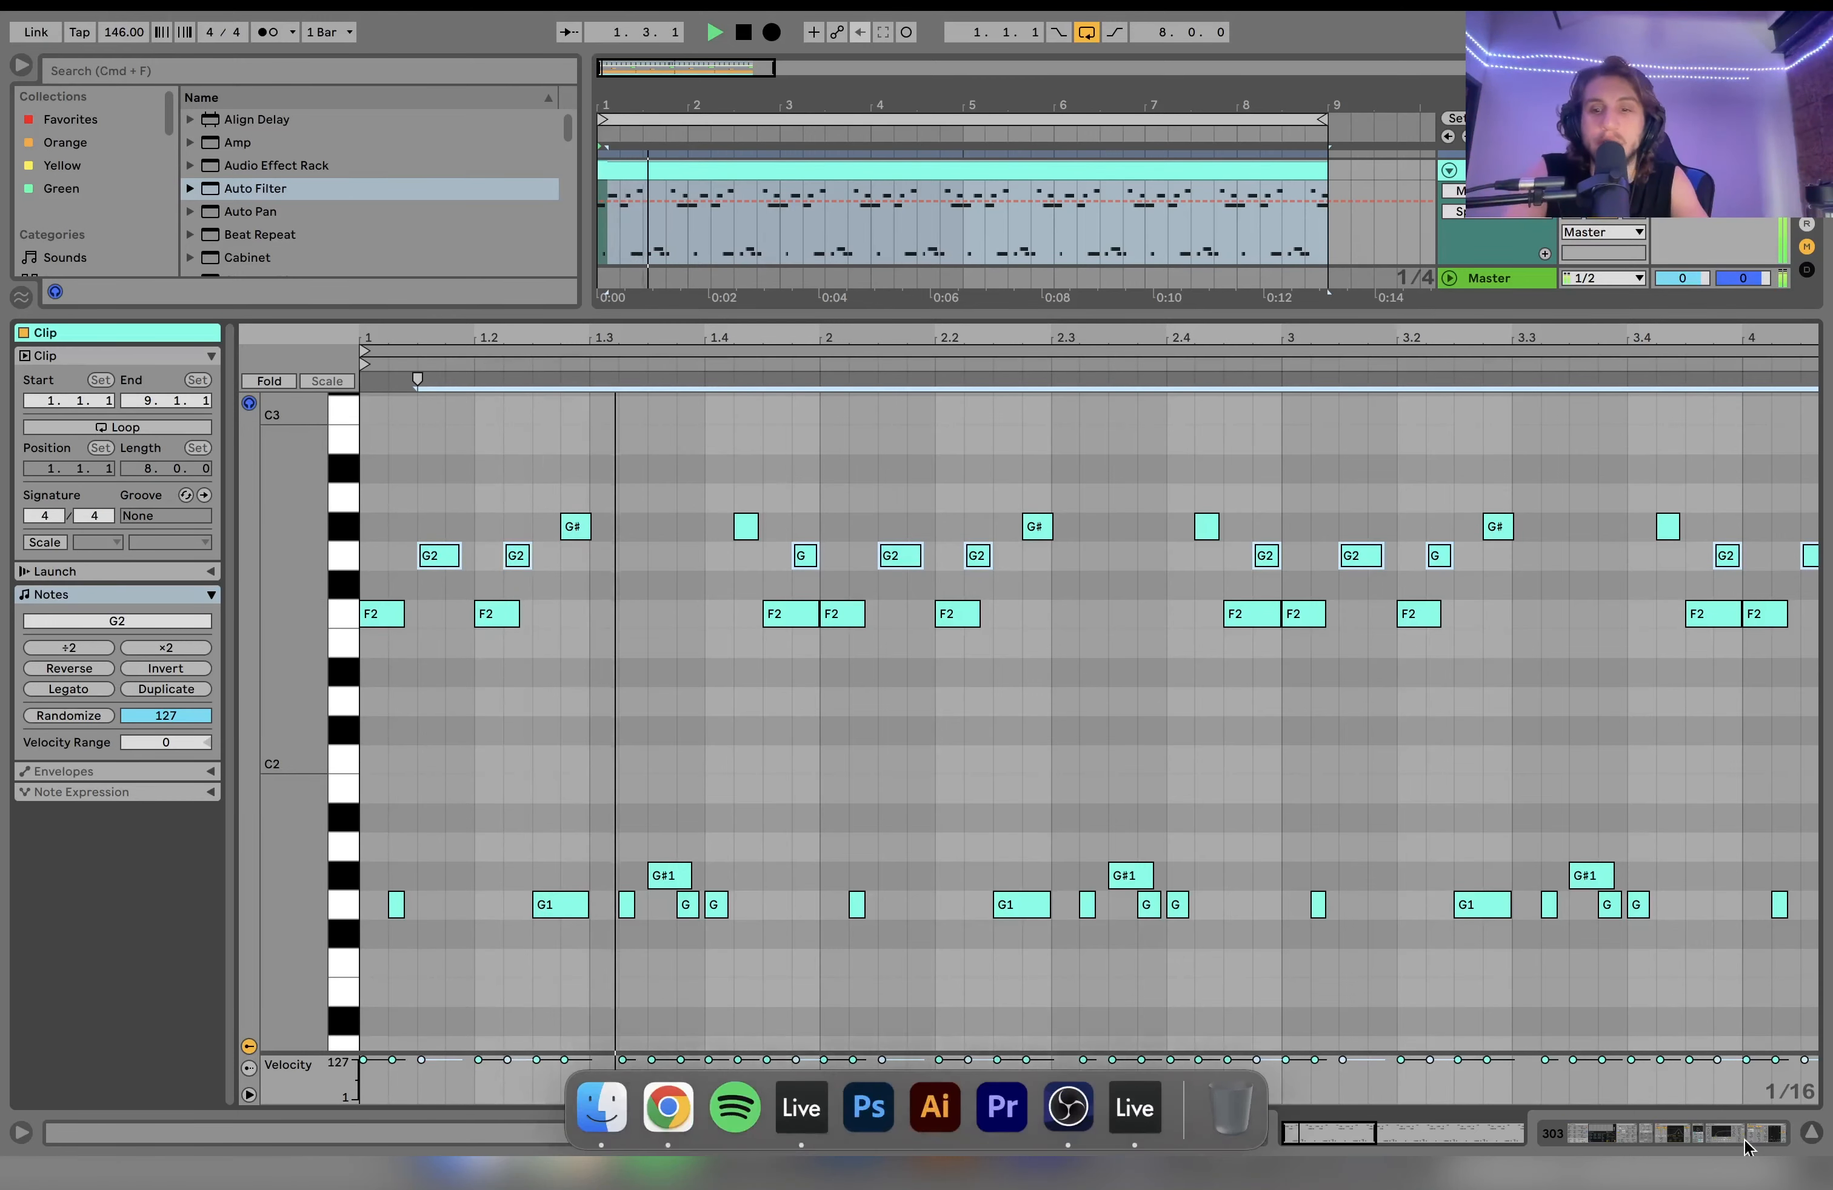
key("shift+Tab")
key("space")
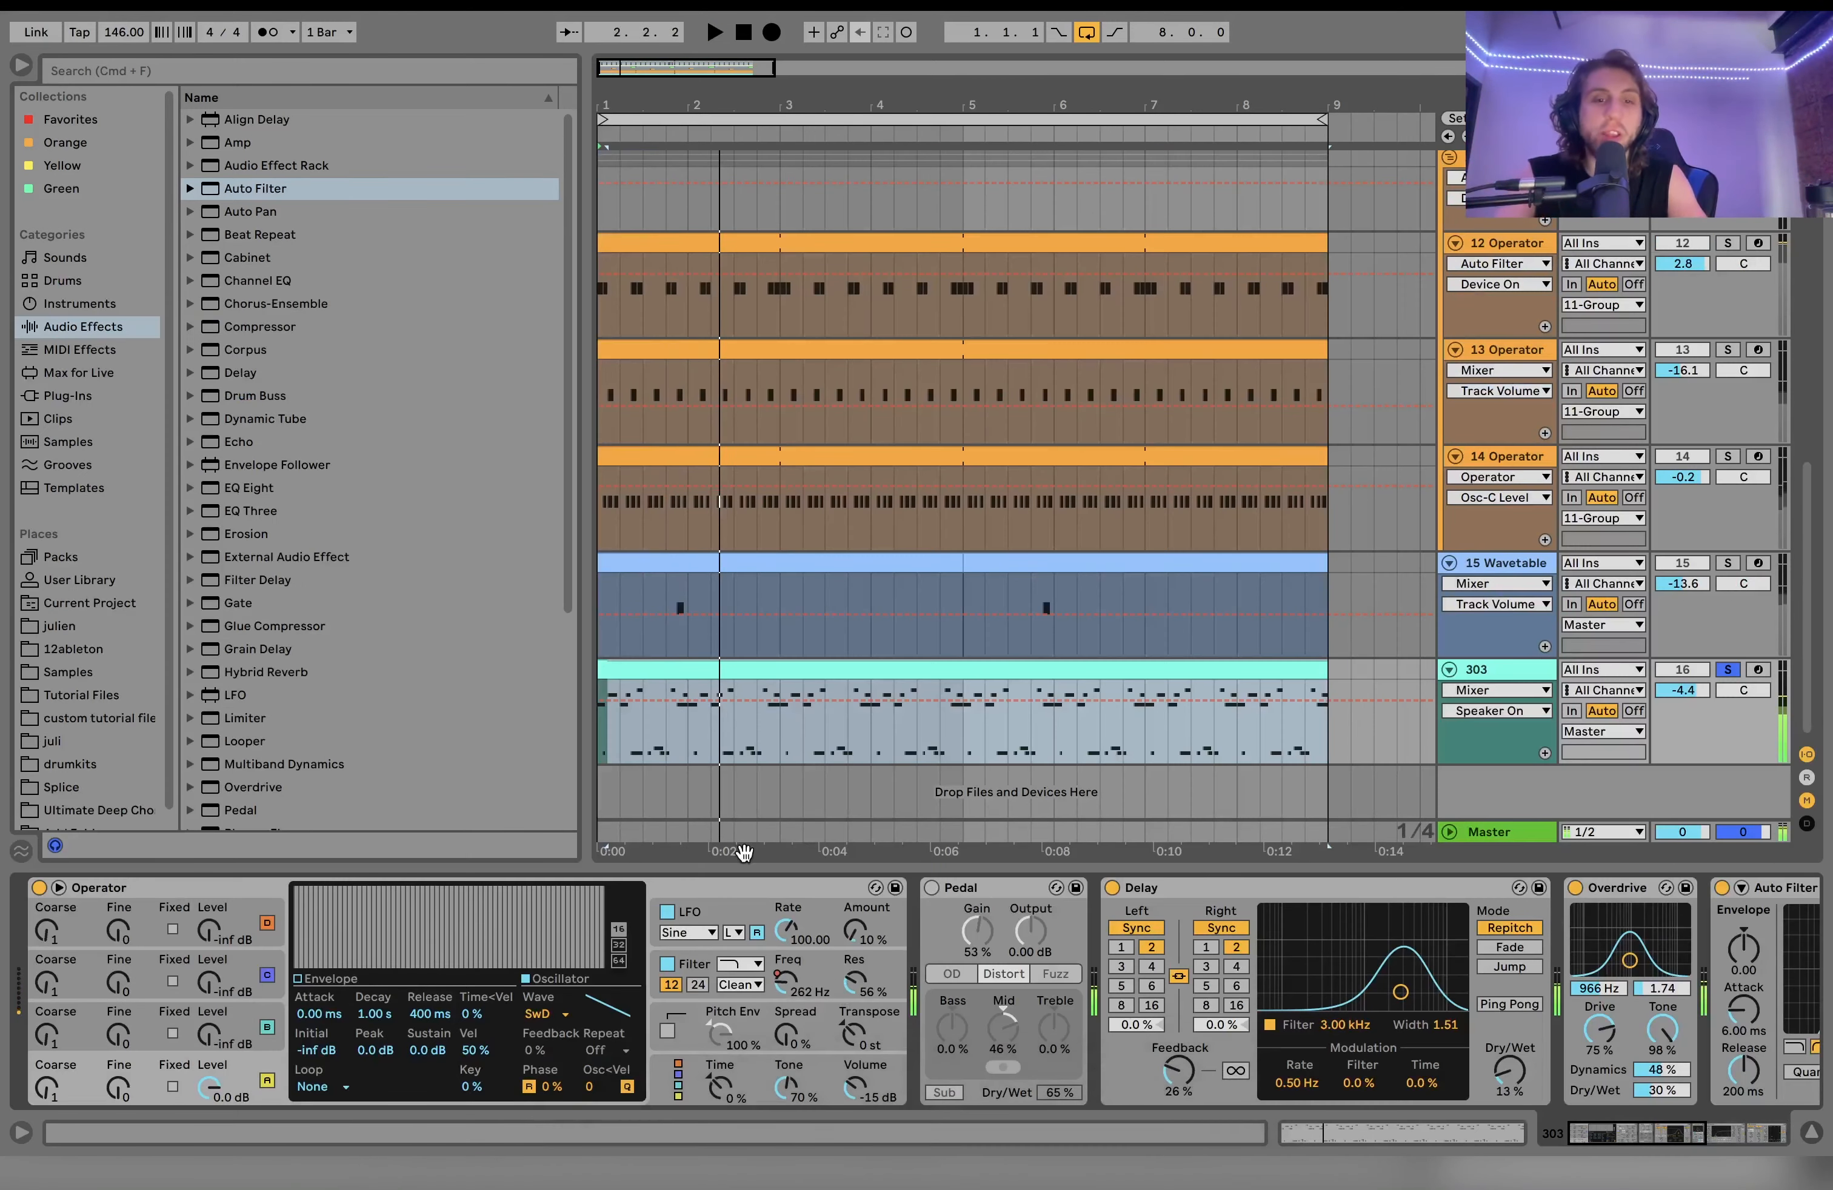
left_click(982, 879)
key("Delete")
Step: View Operator's oscillator A and filter settings, show the Filter Freq automation on the 303 track, and audition it from 1.1.1
left_click(241, 1084)
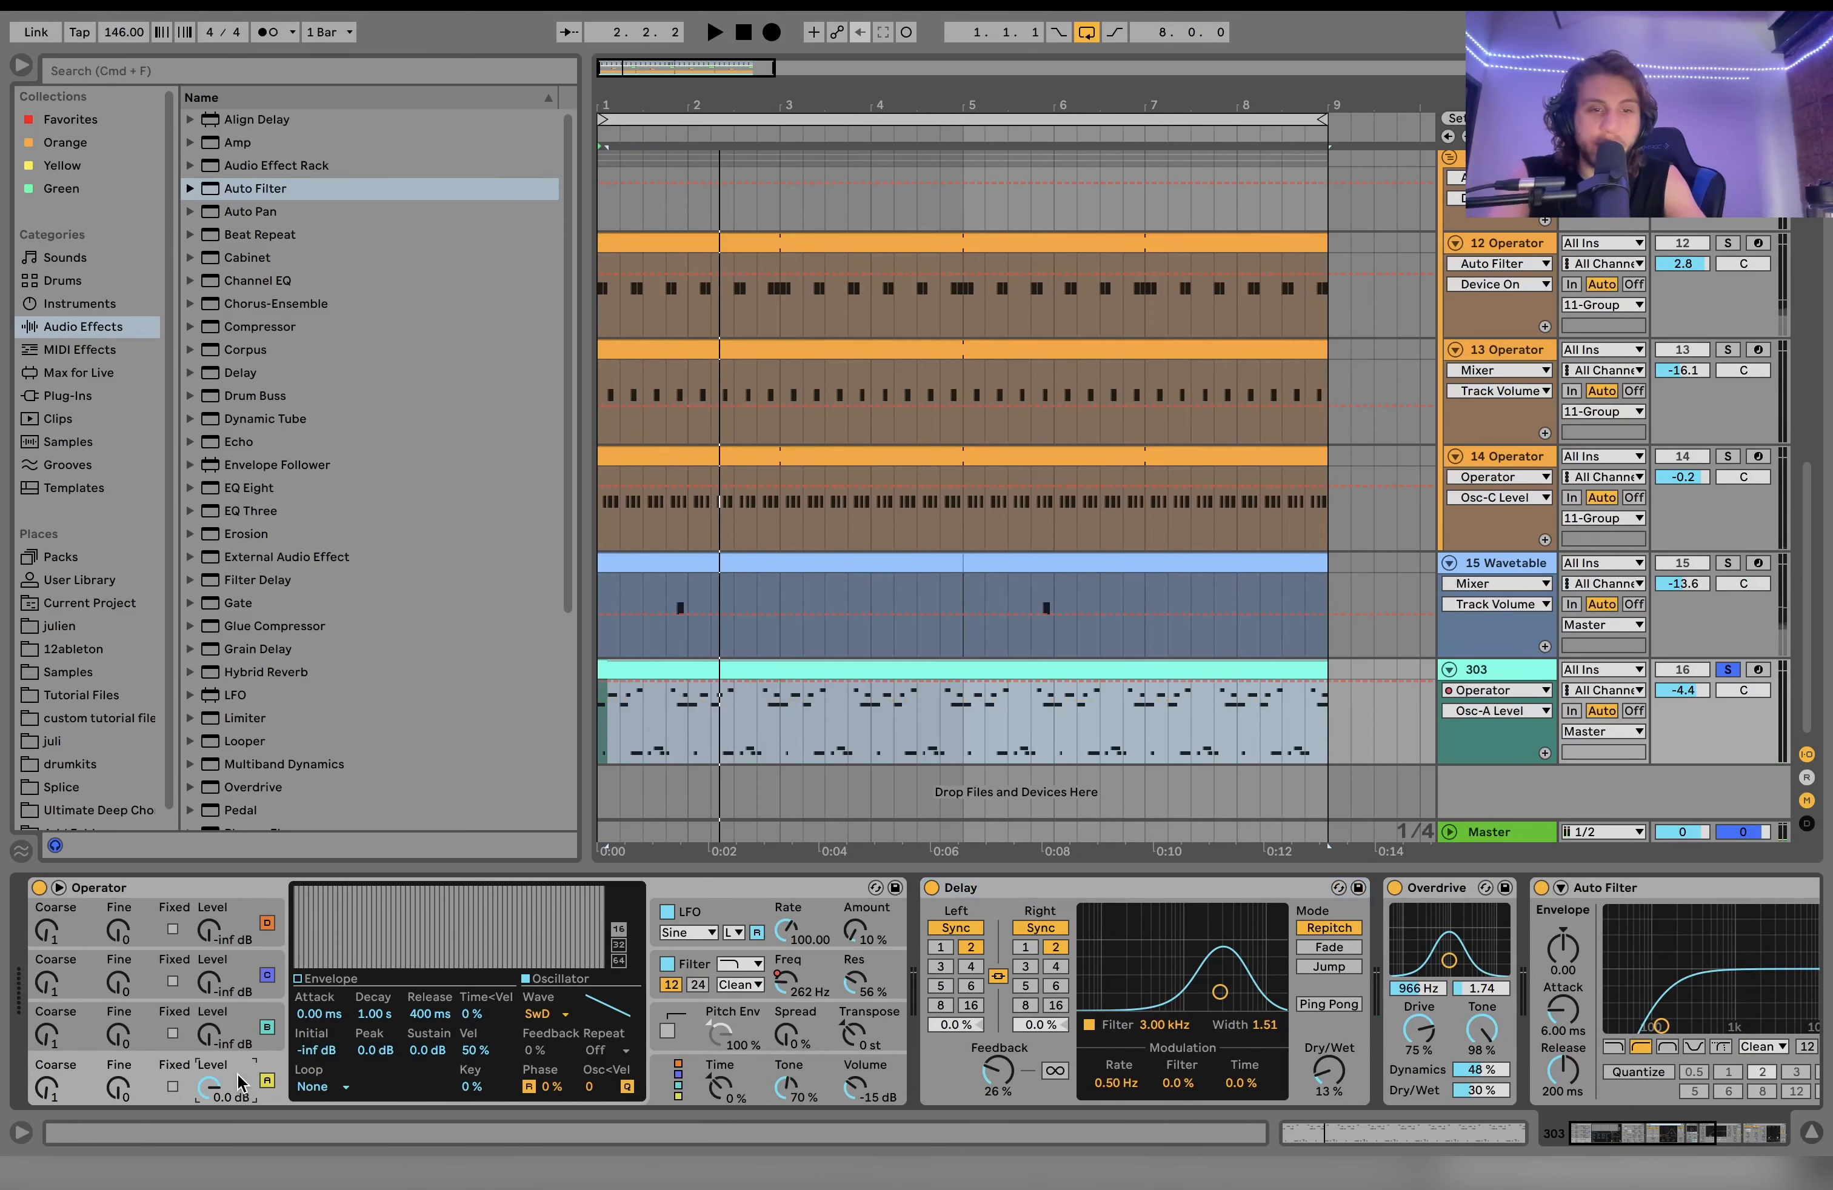
left_click(703, 972)
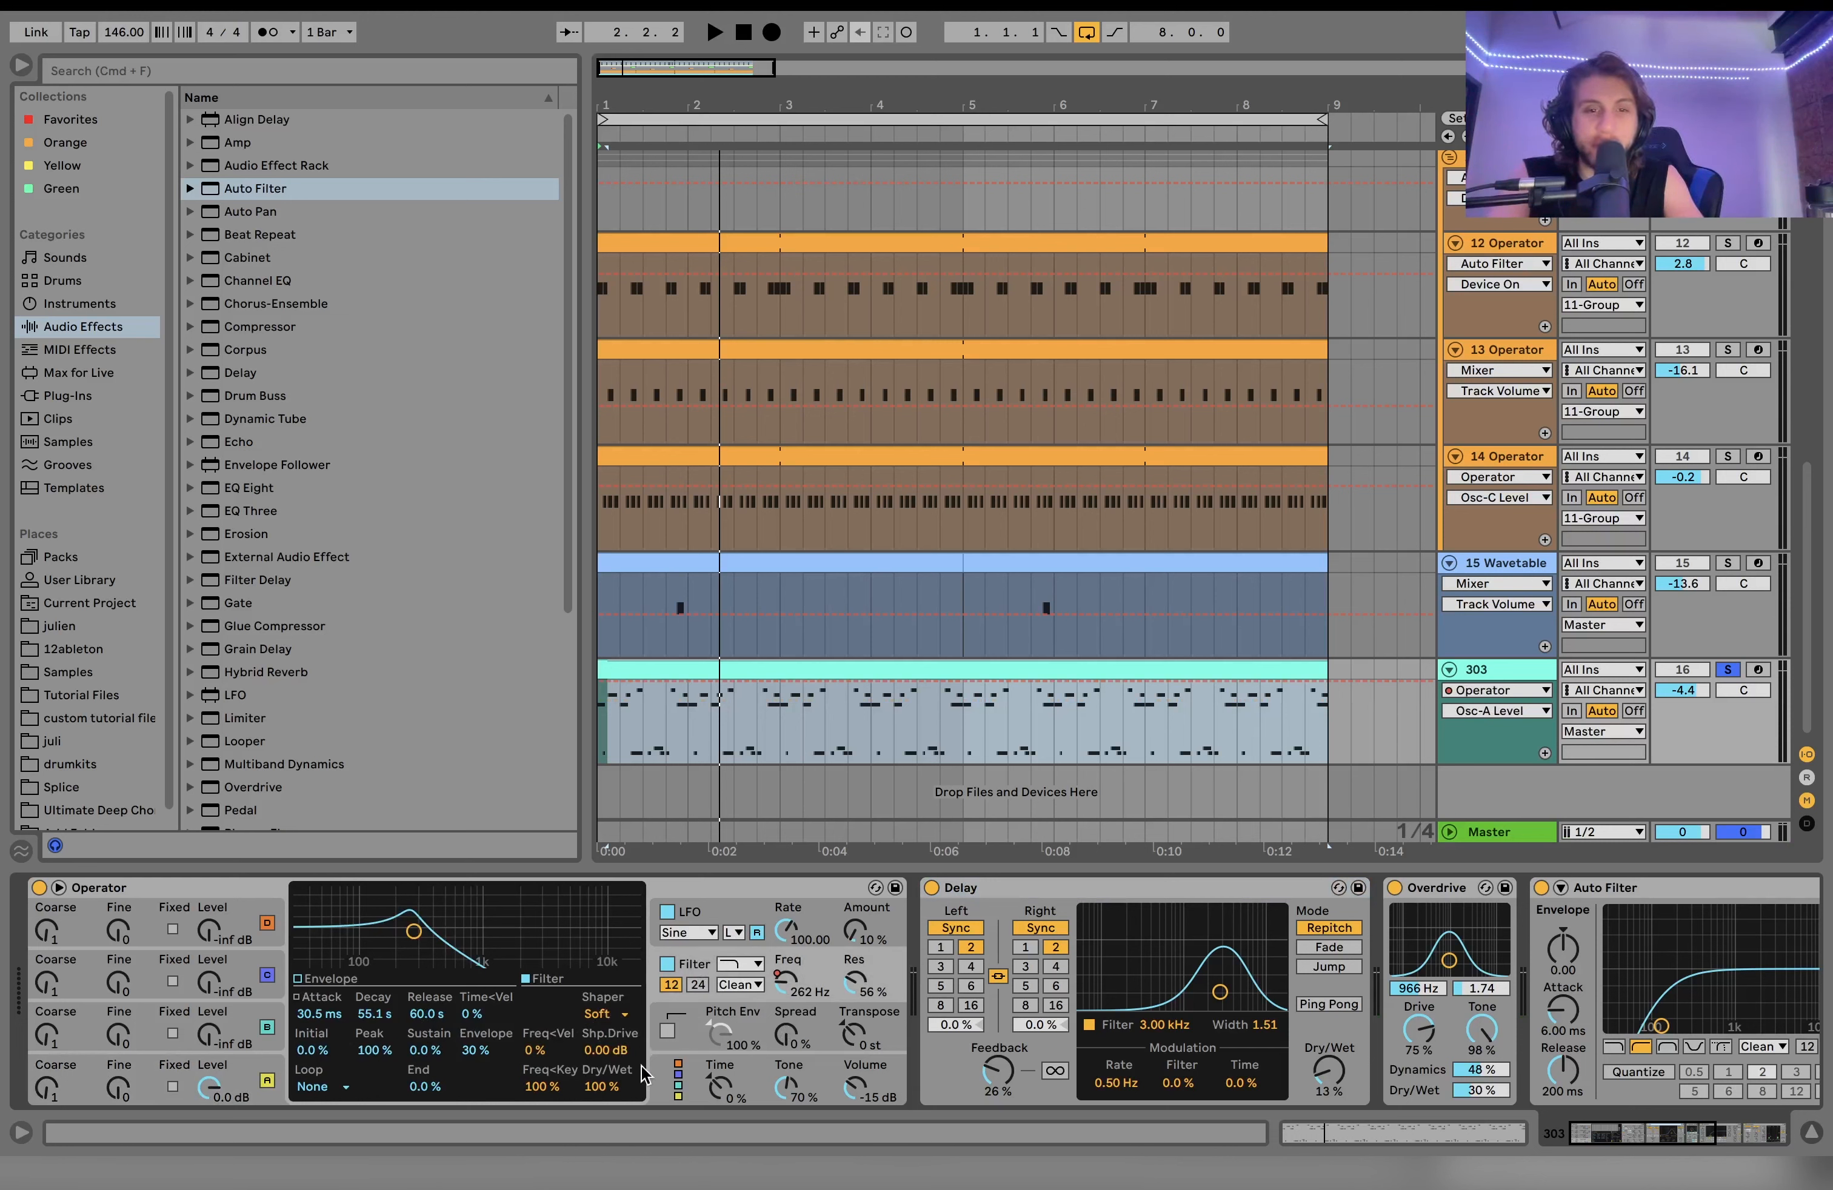
left_click(779, 991)
left_click(619, 680)
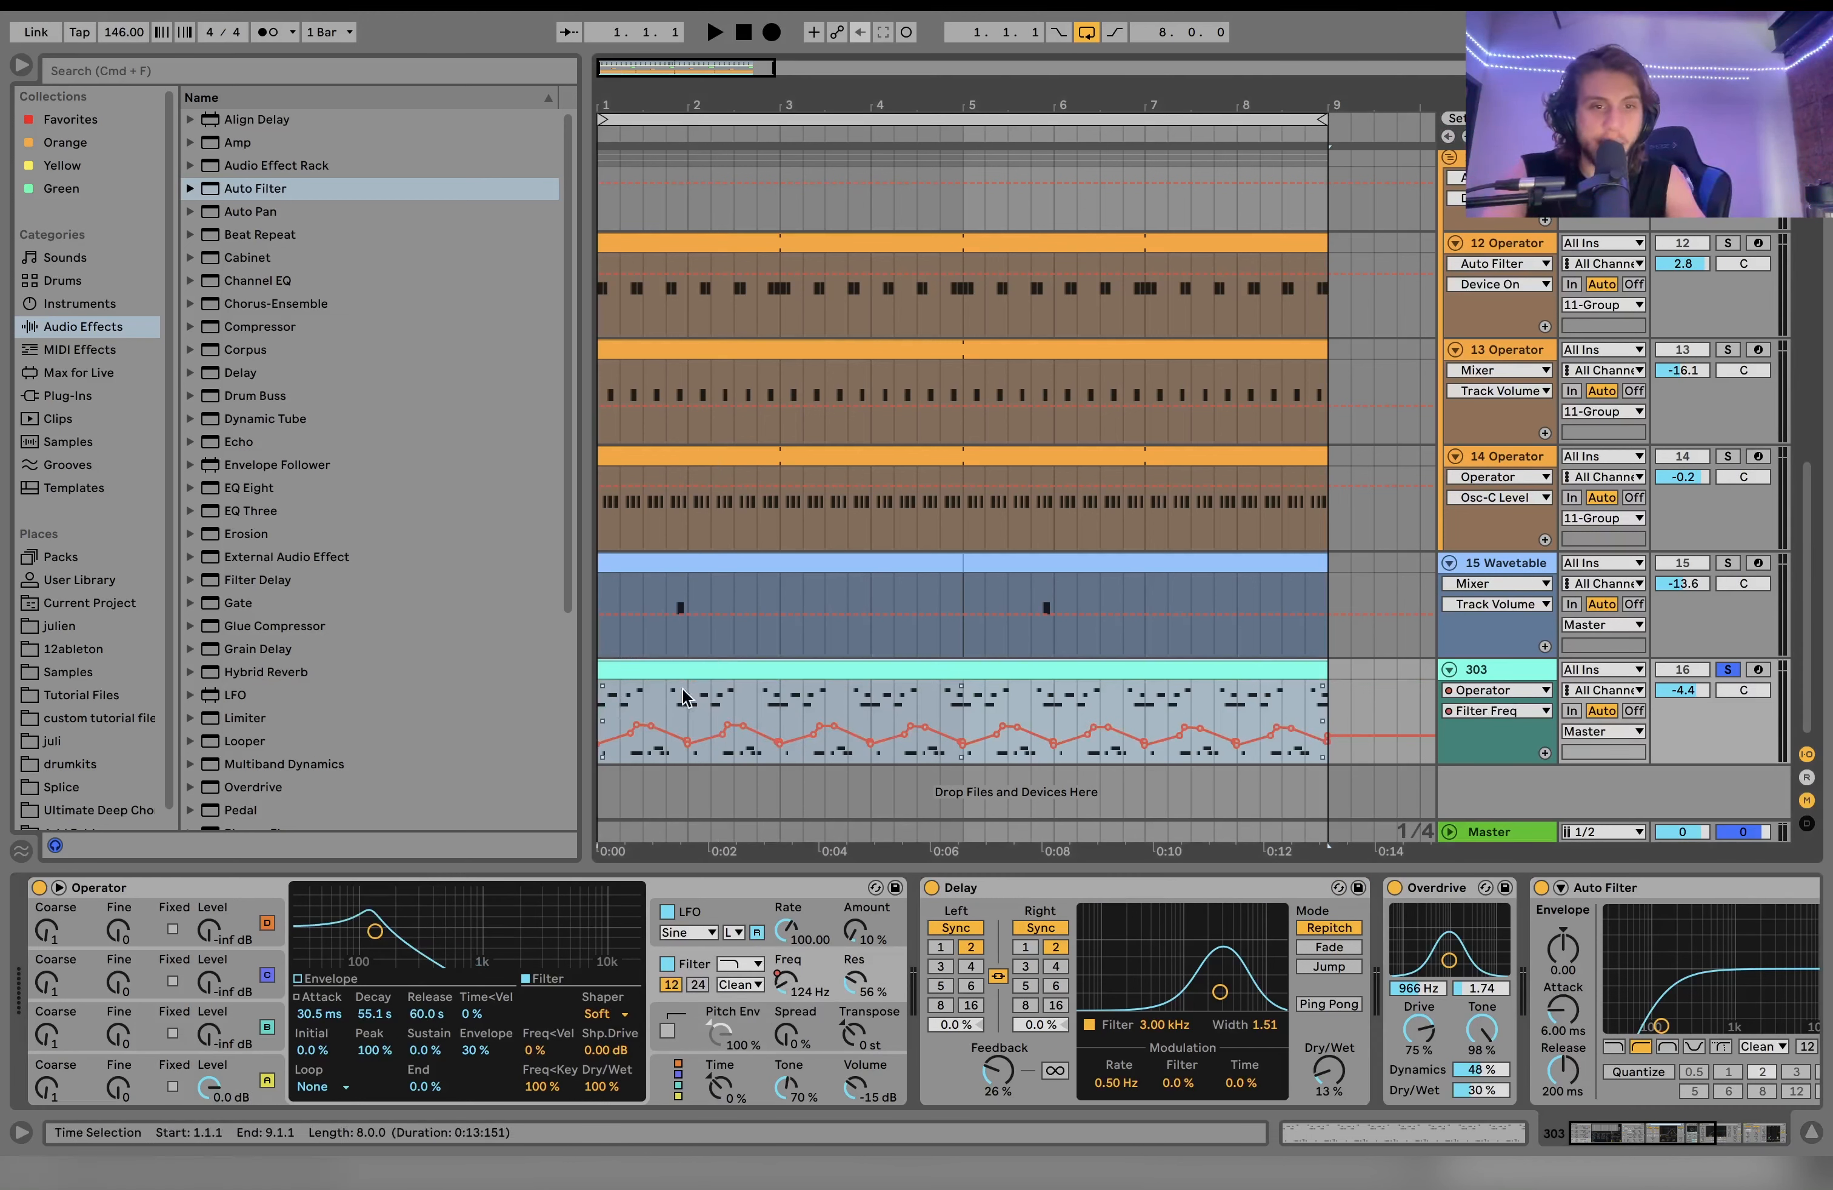
key("space")
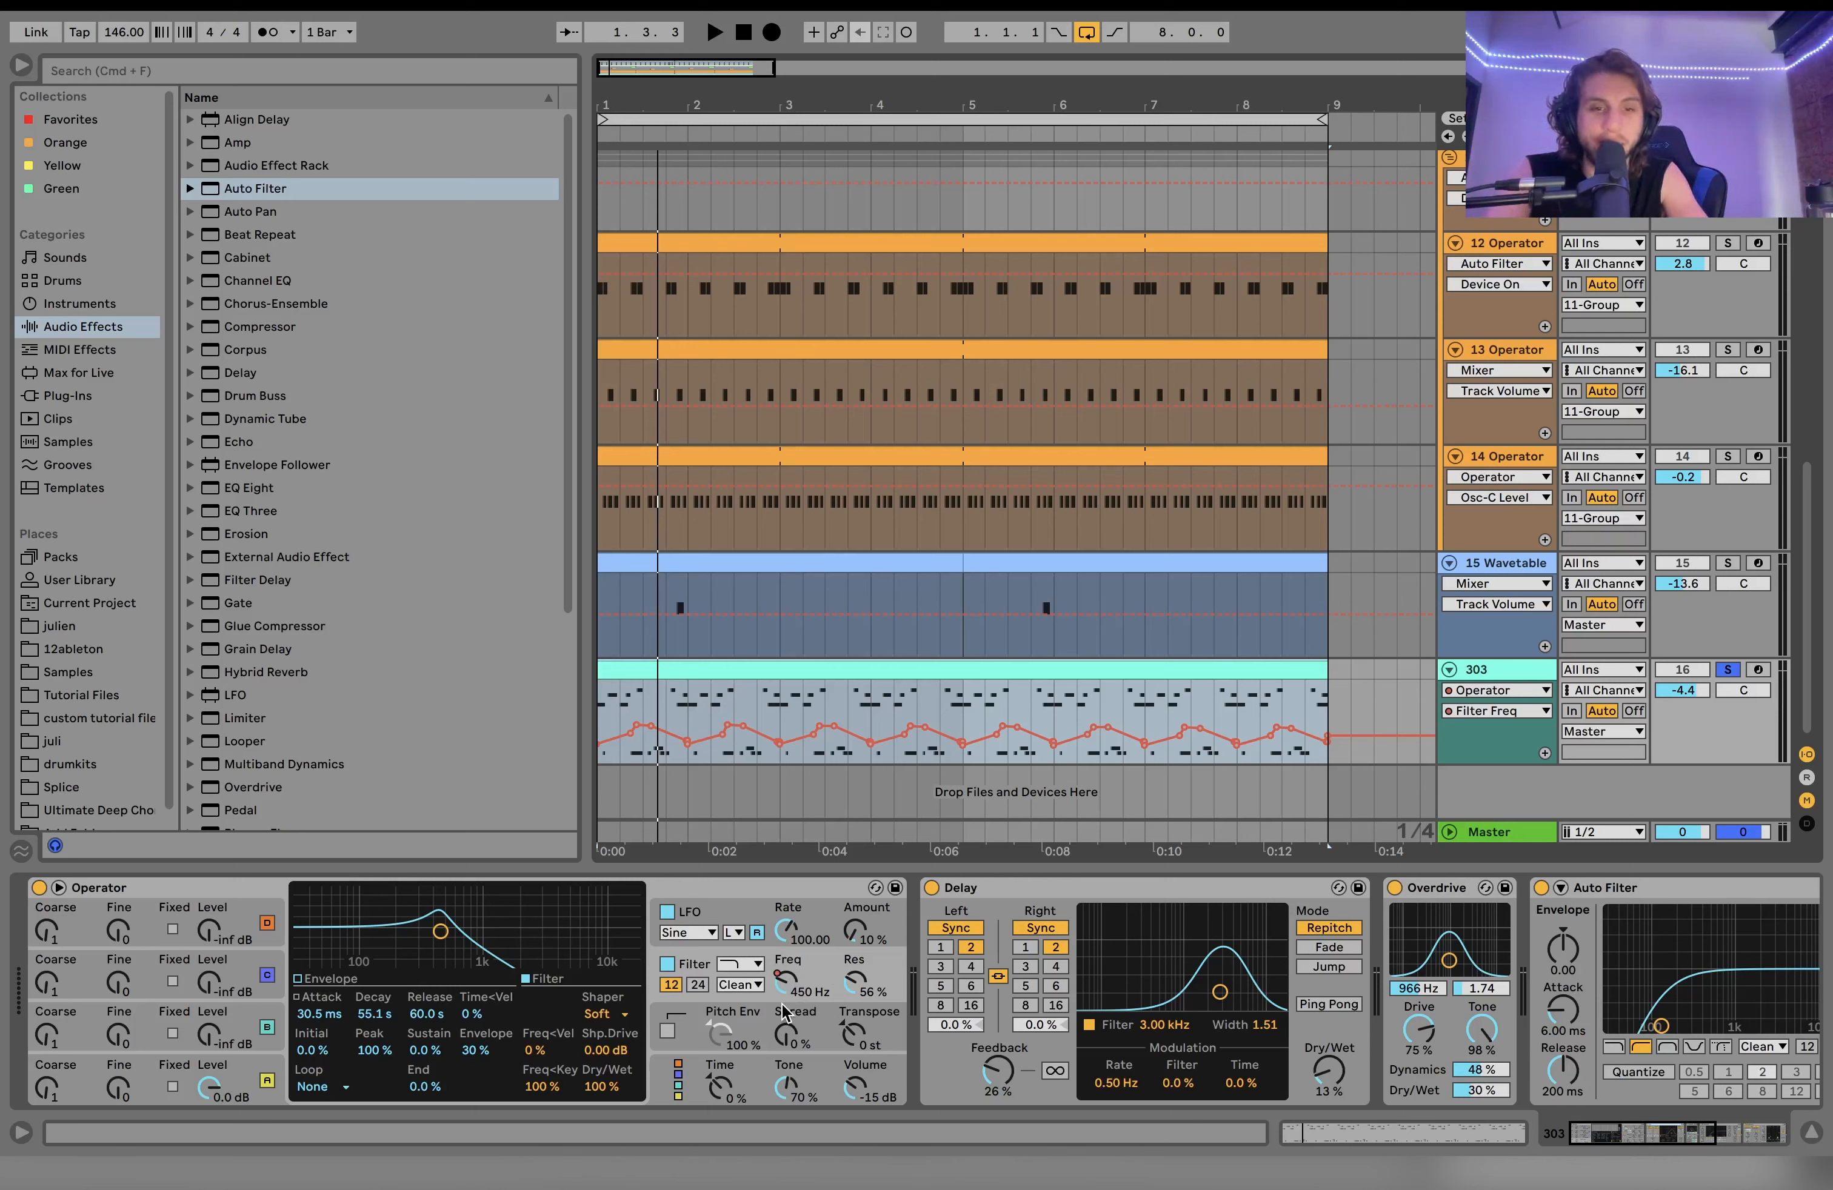
Step: Play the 303 with Operator's LFO settings shown, and examine its Delay, Overdrive, Auto Filter and sidechained Compressor
key("space")
left_click(720, 916)
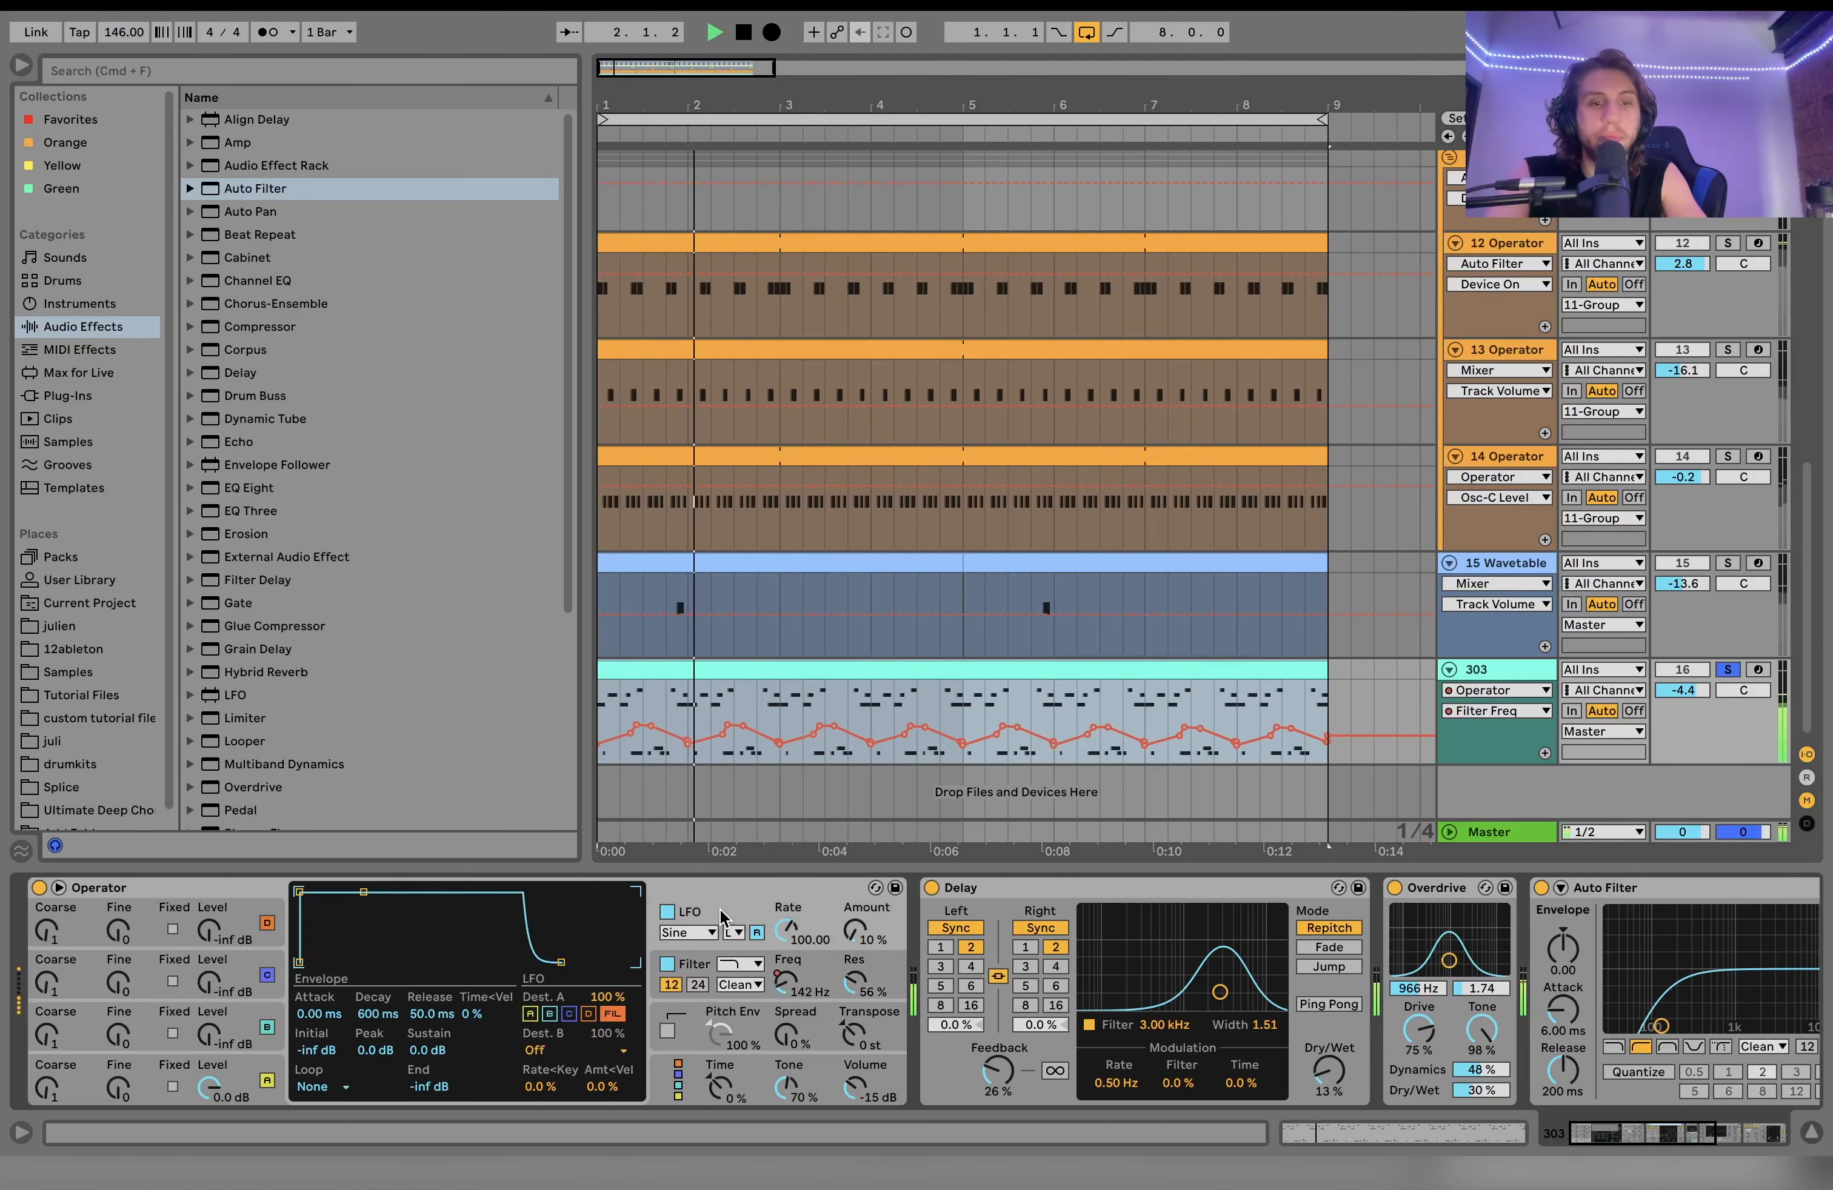
key("space")
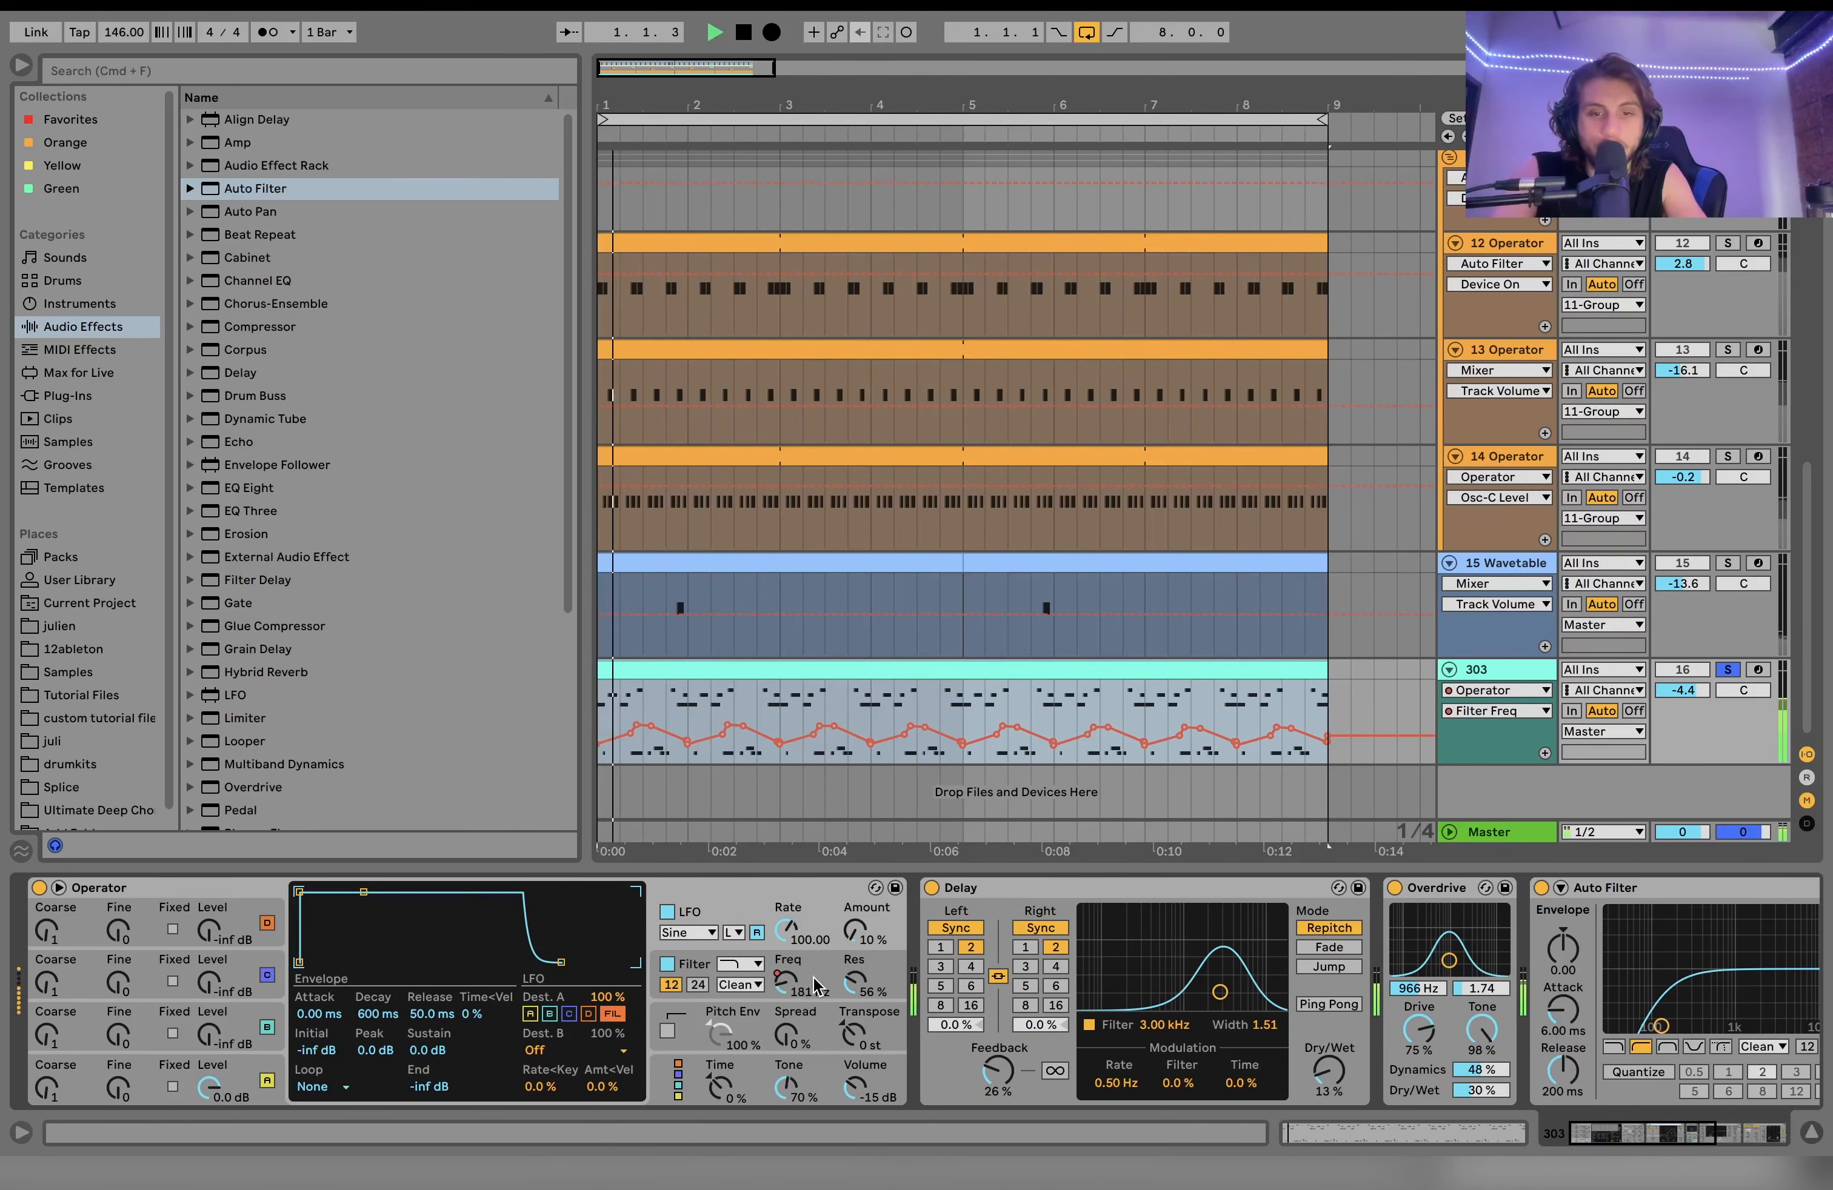
scroll(815, 986, "right", 10)
scroll(816, 986, "right", 1)
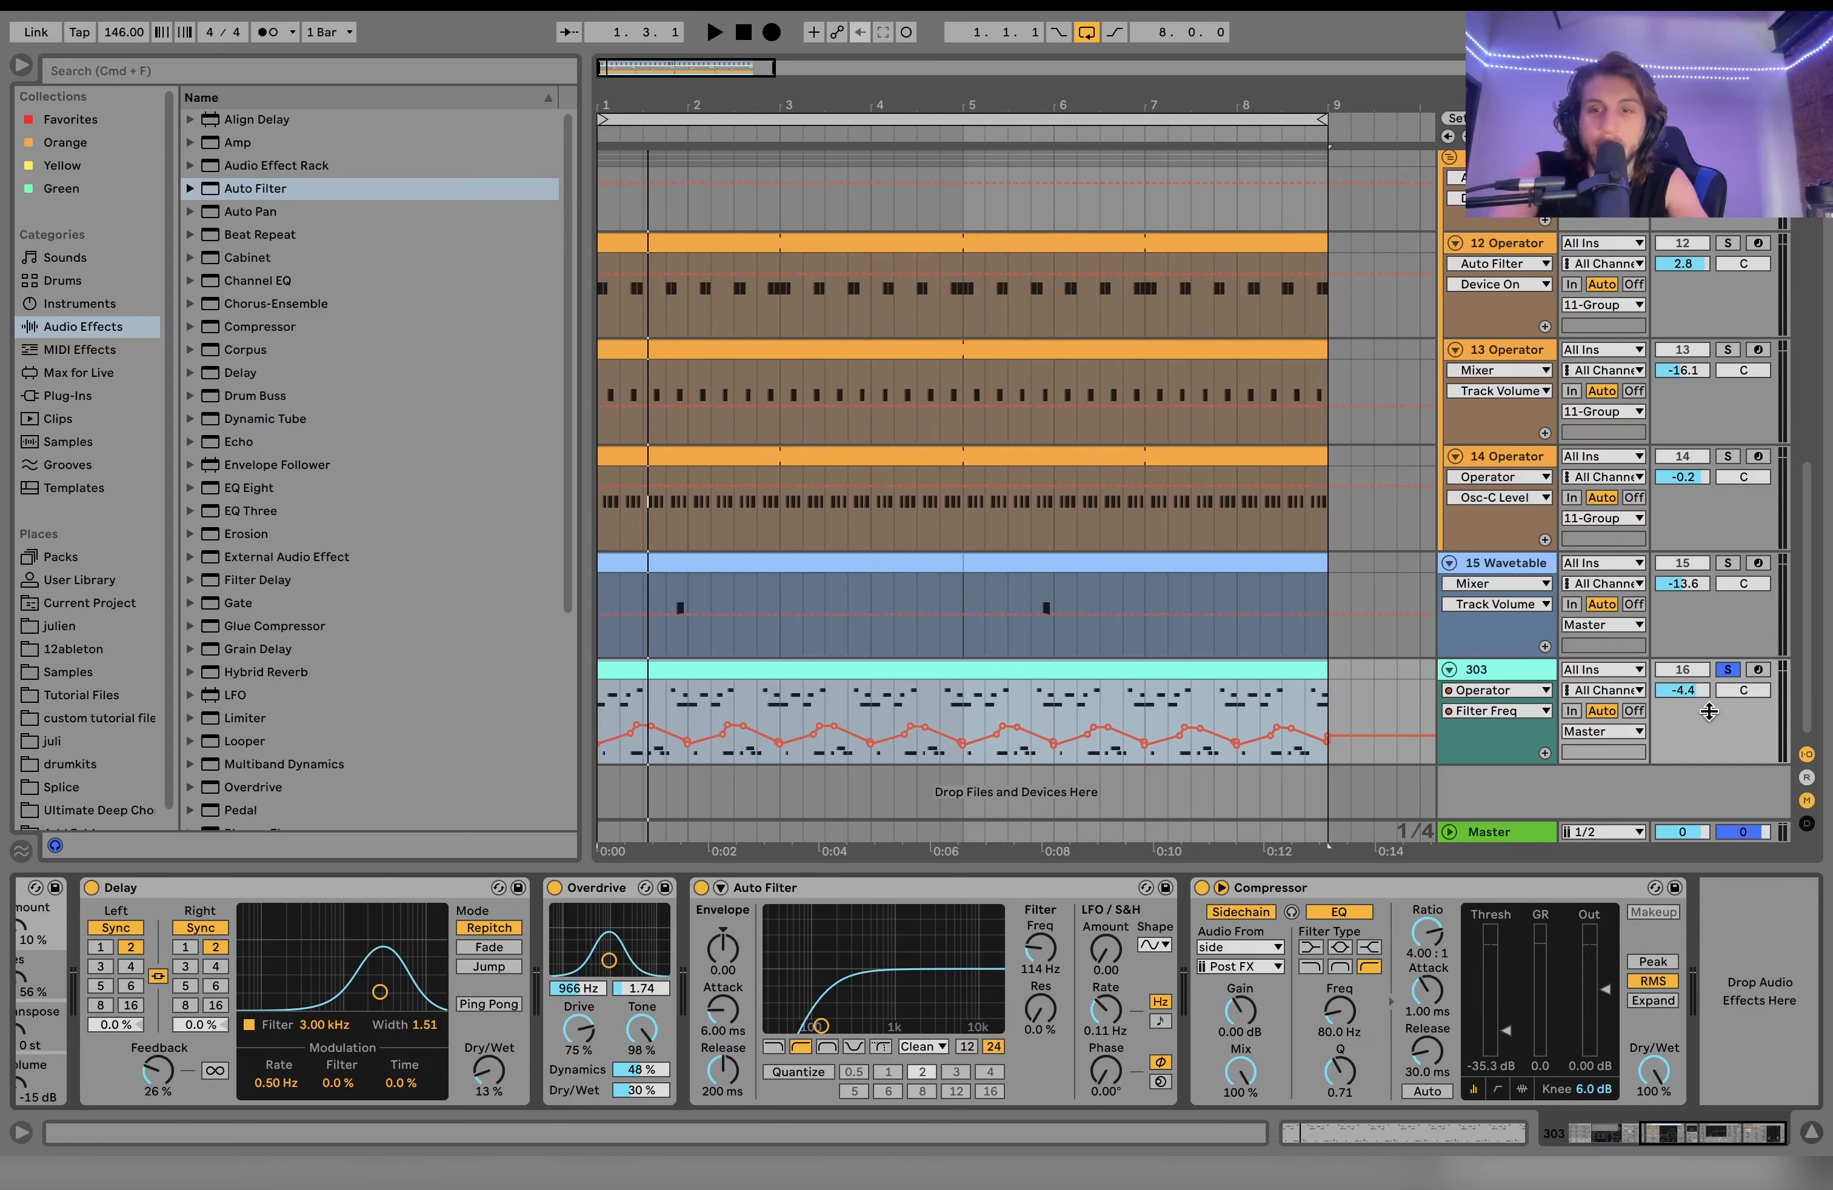
Step: Unsolo the 303 track, play the full mix from 1.1.1, and return to the kick tracks in the arrangement
left_click(1727, 669)
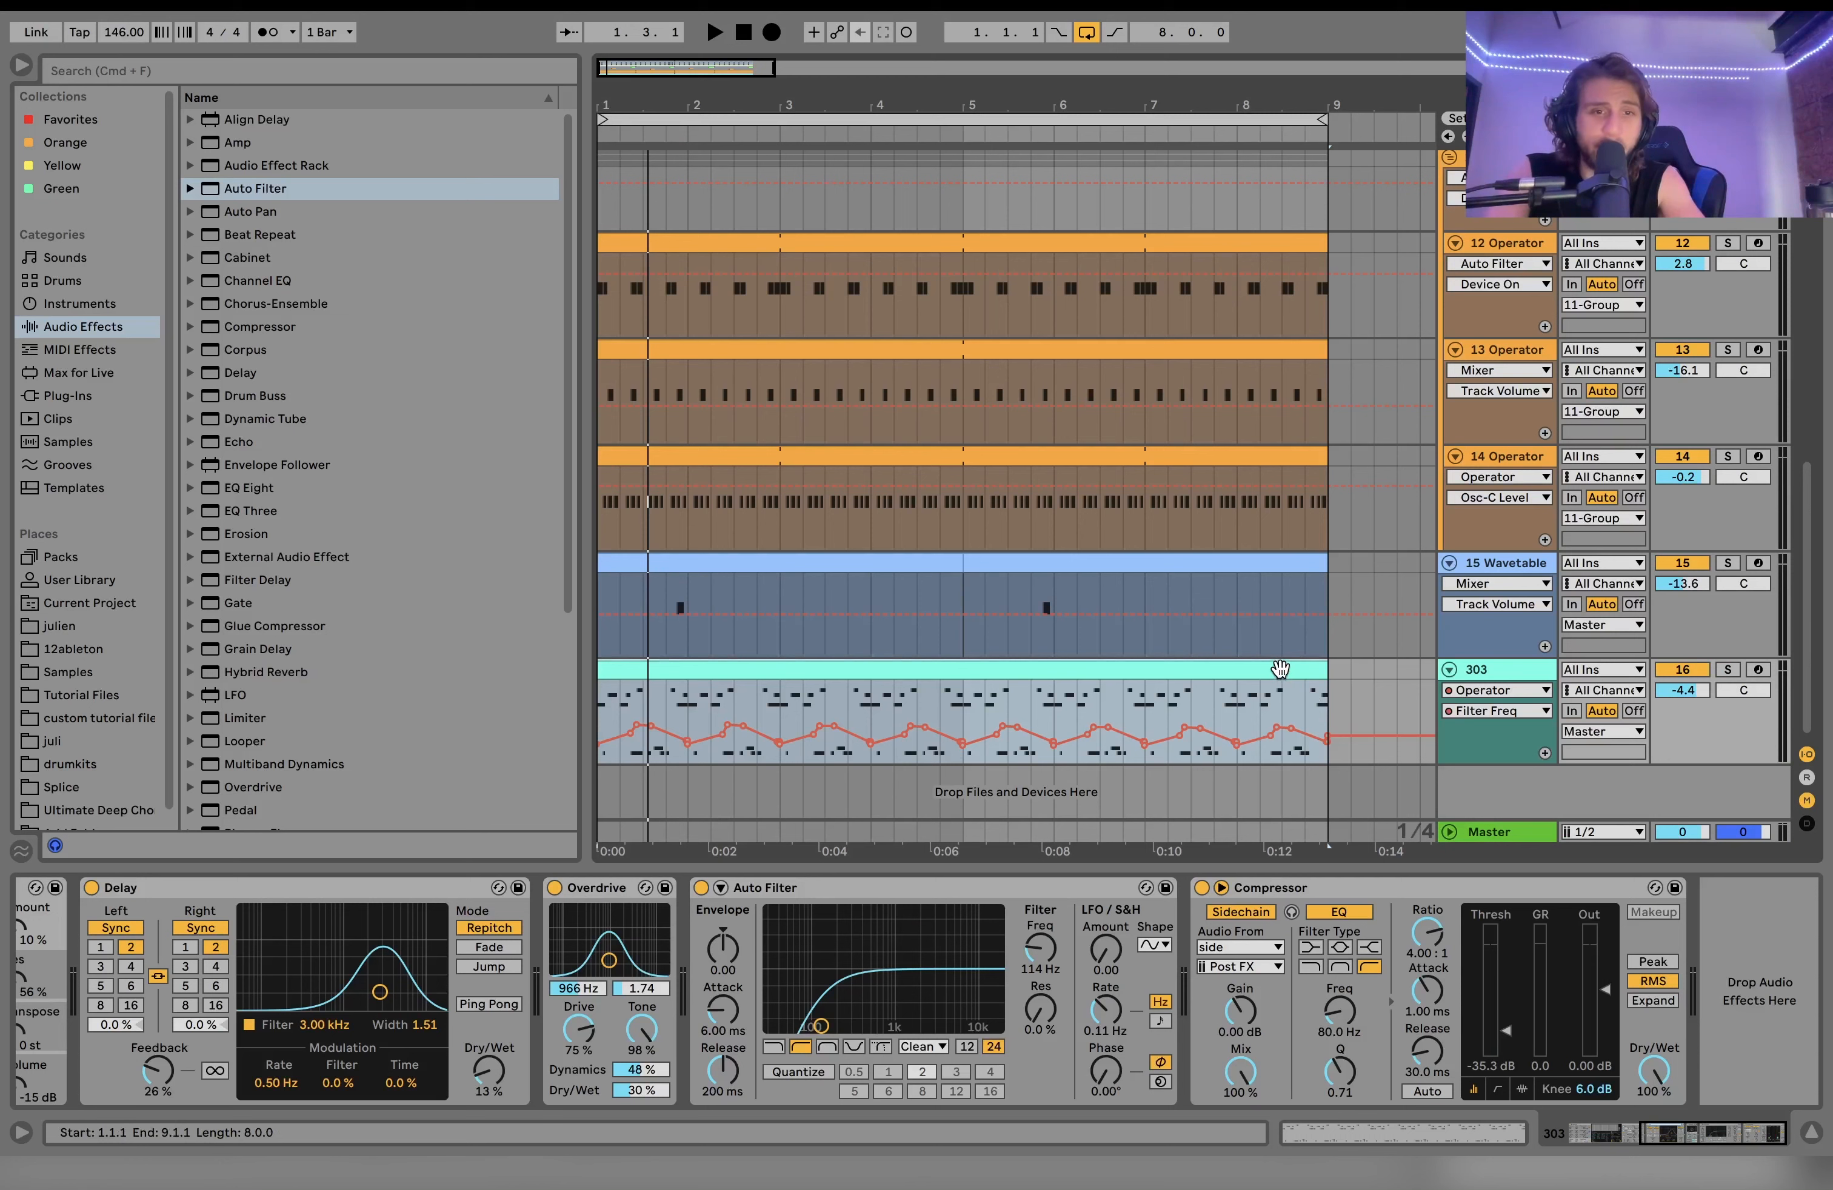
key("space")
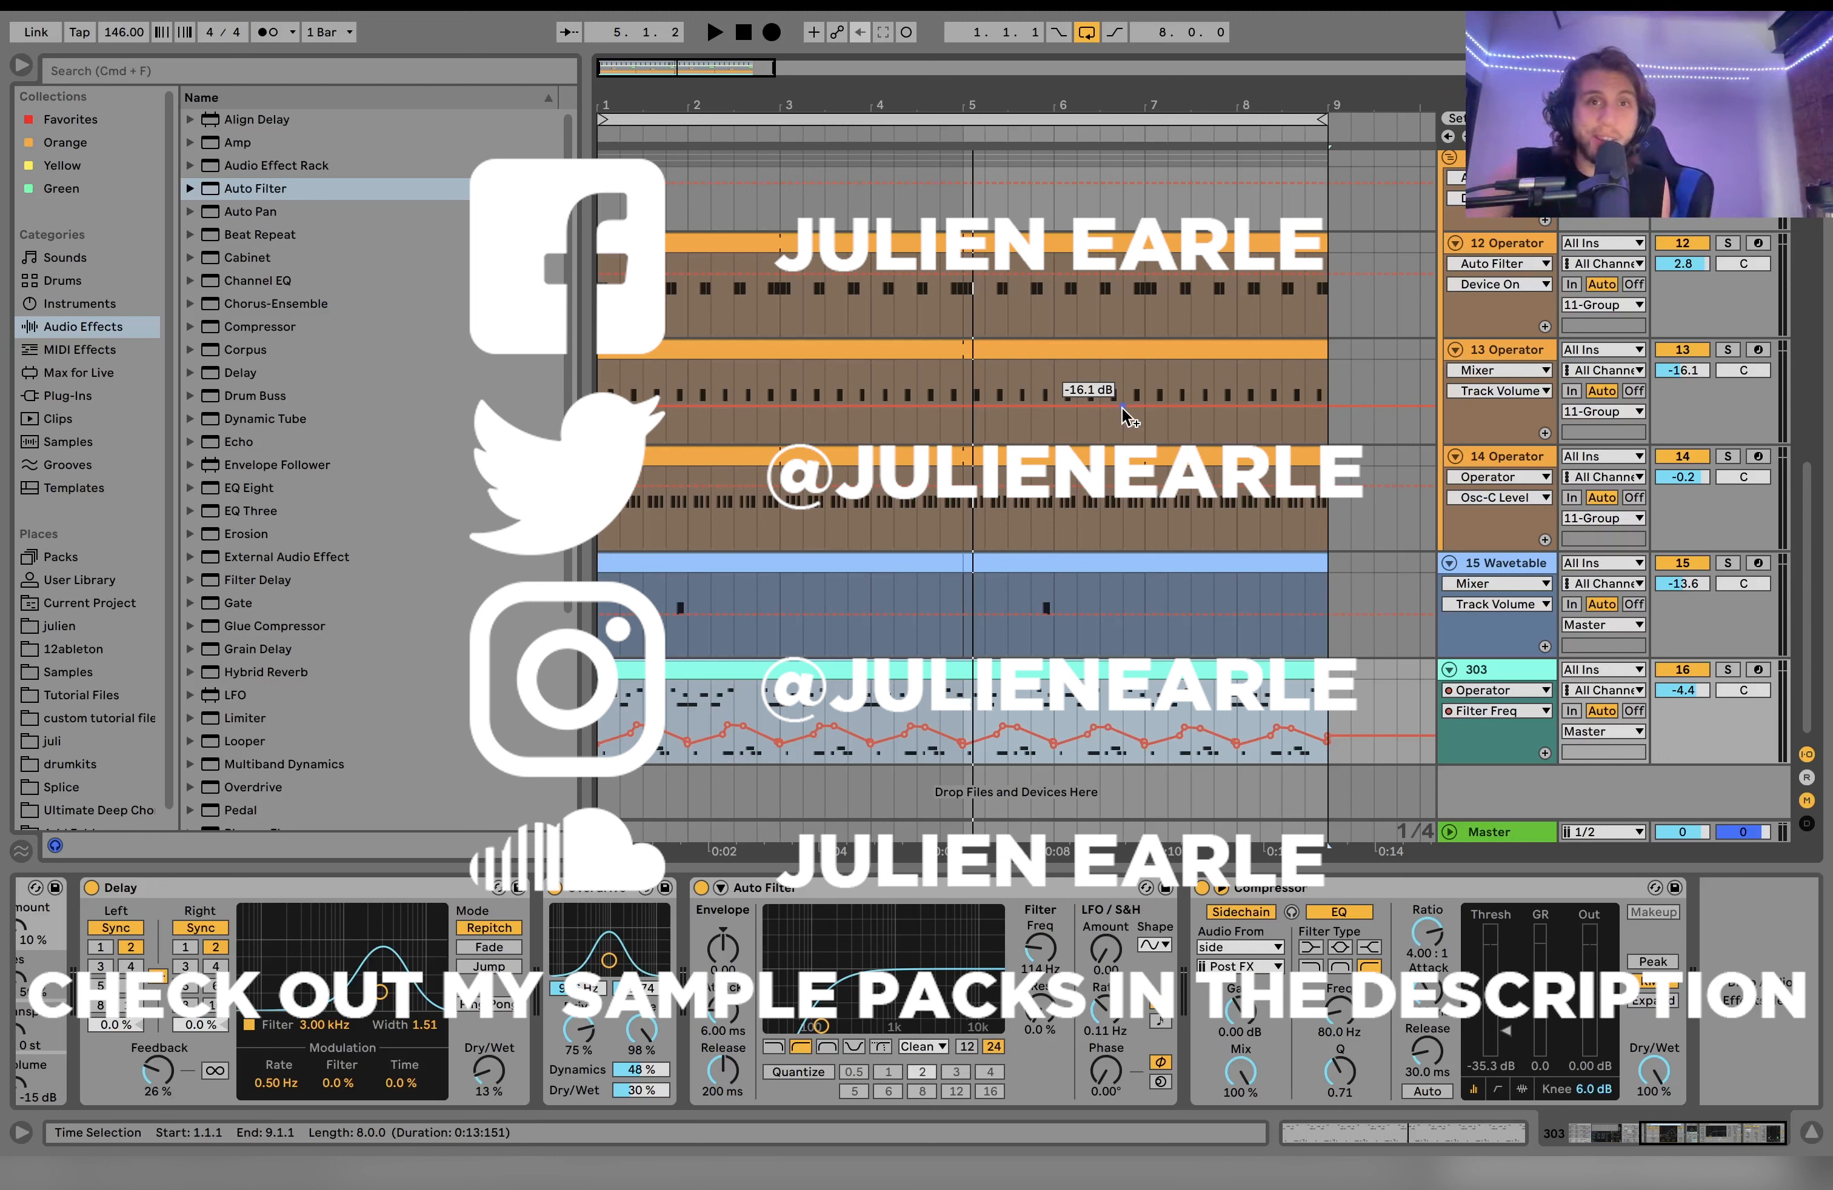
scroll(1425, 258, "up", 15)
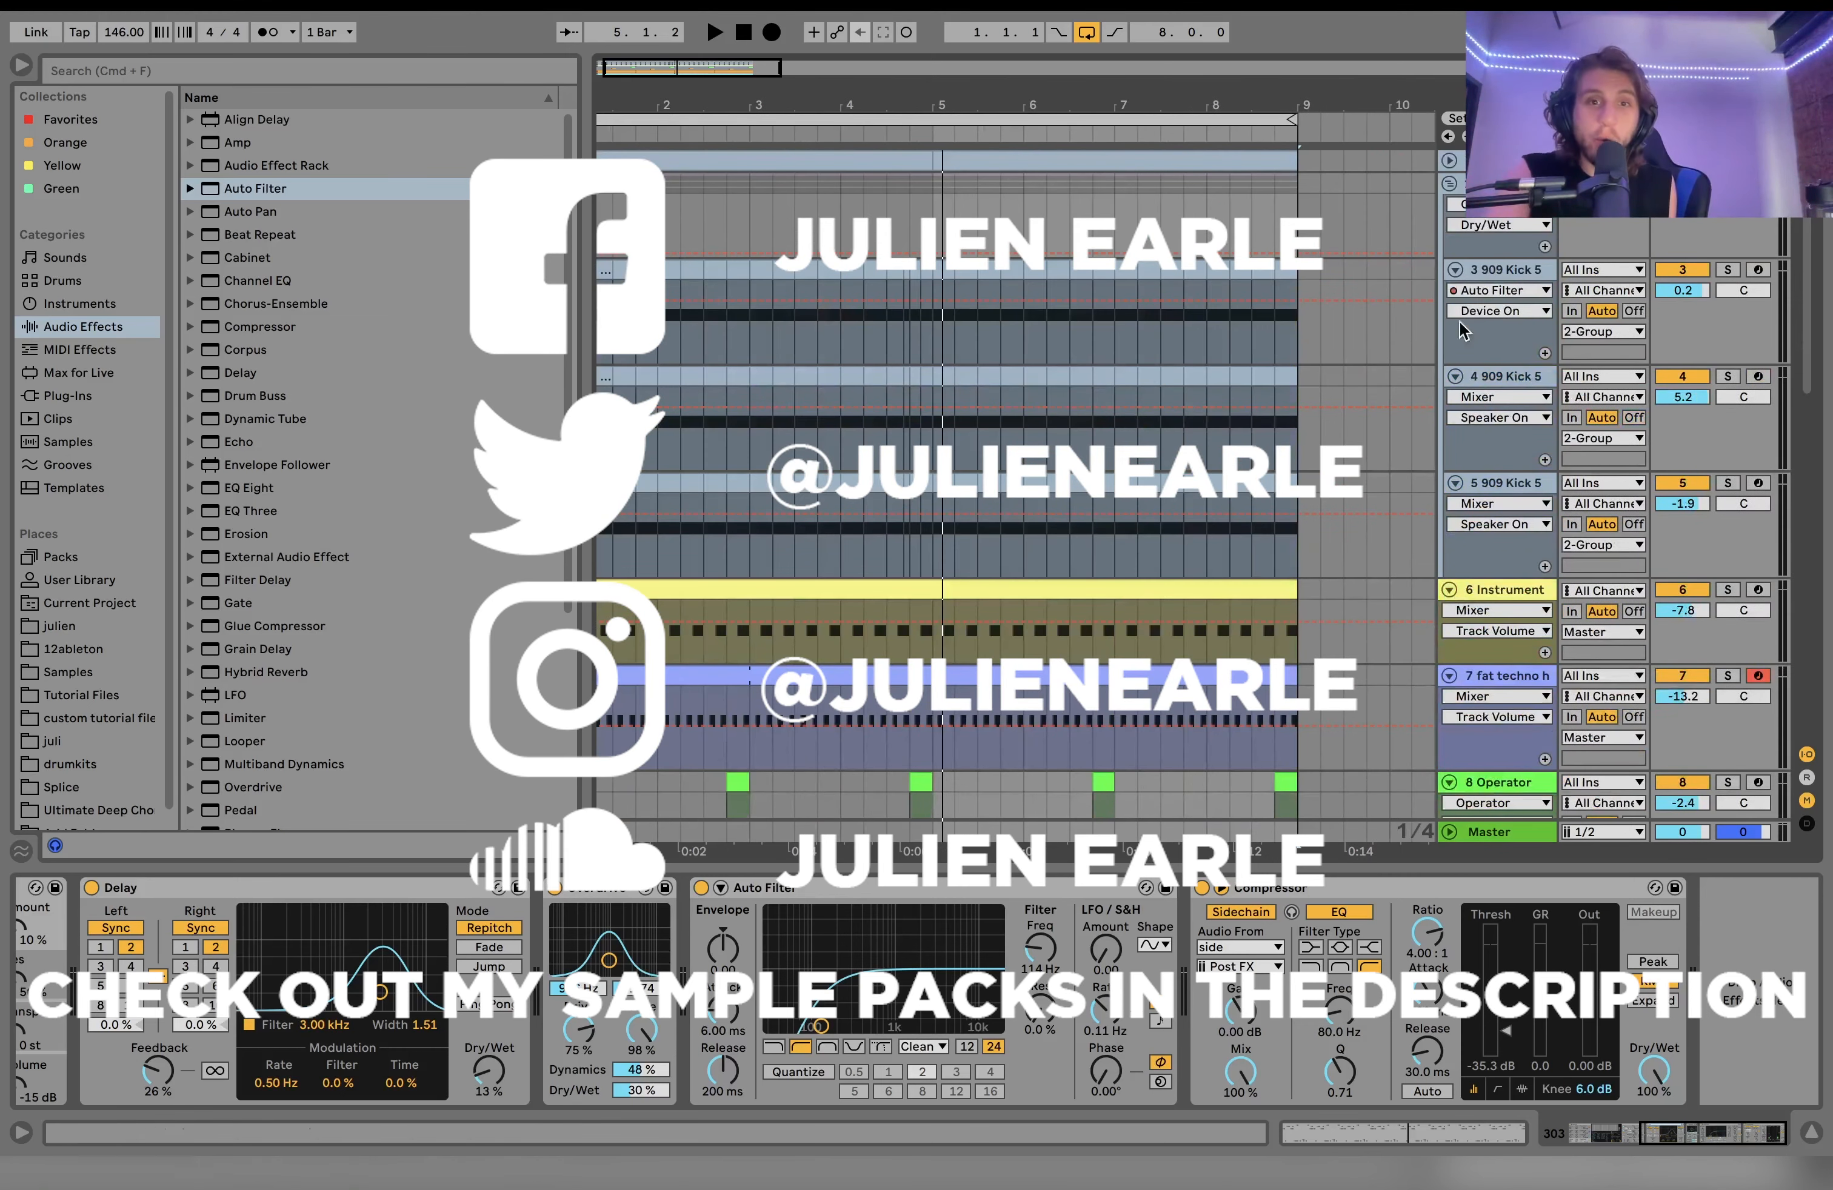